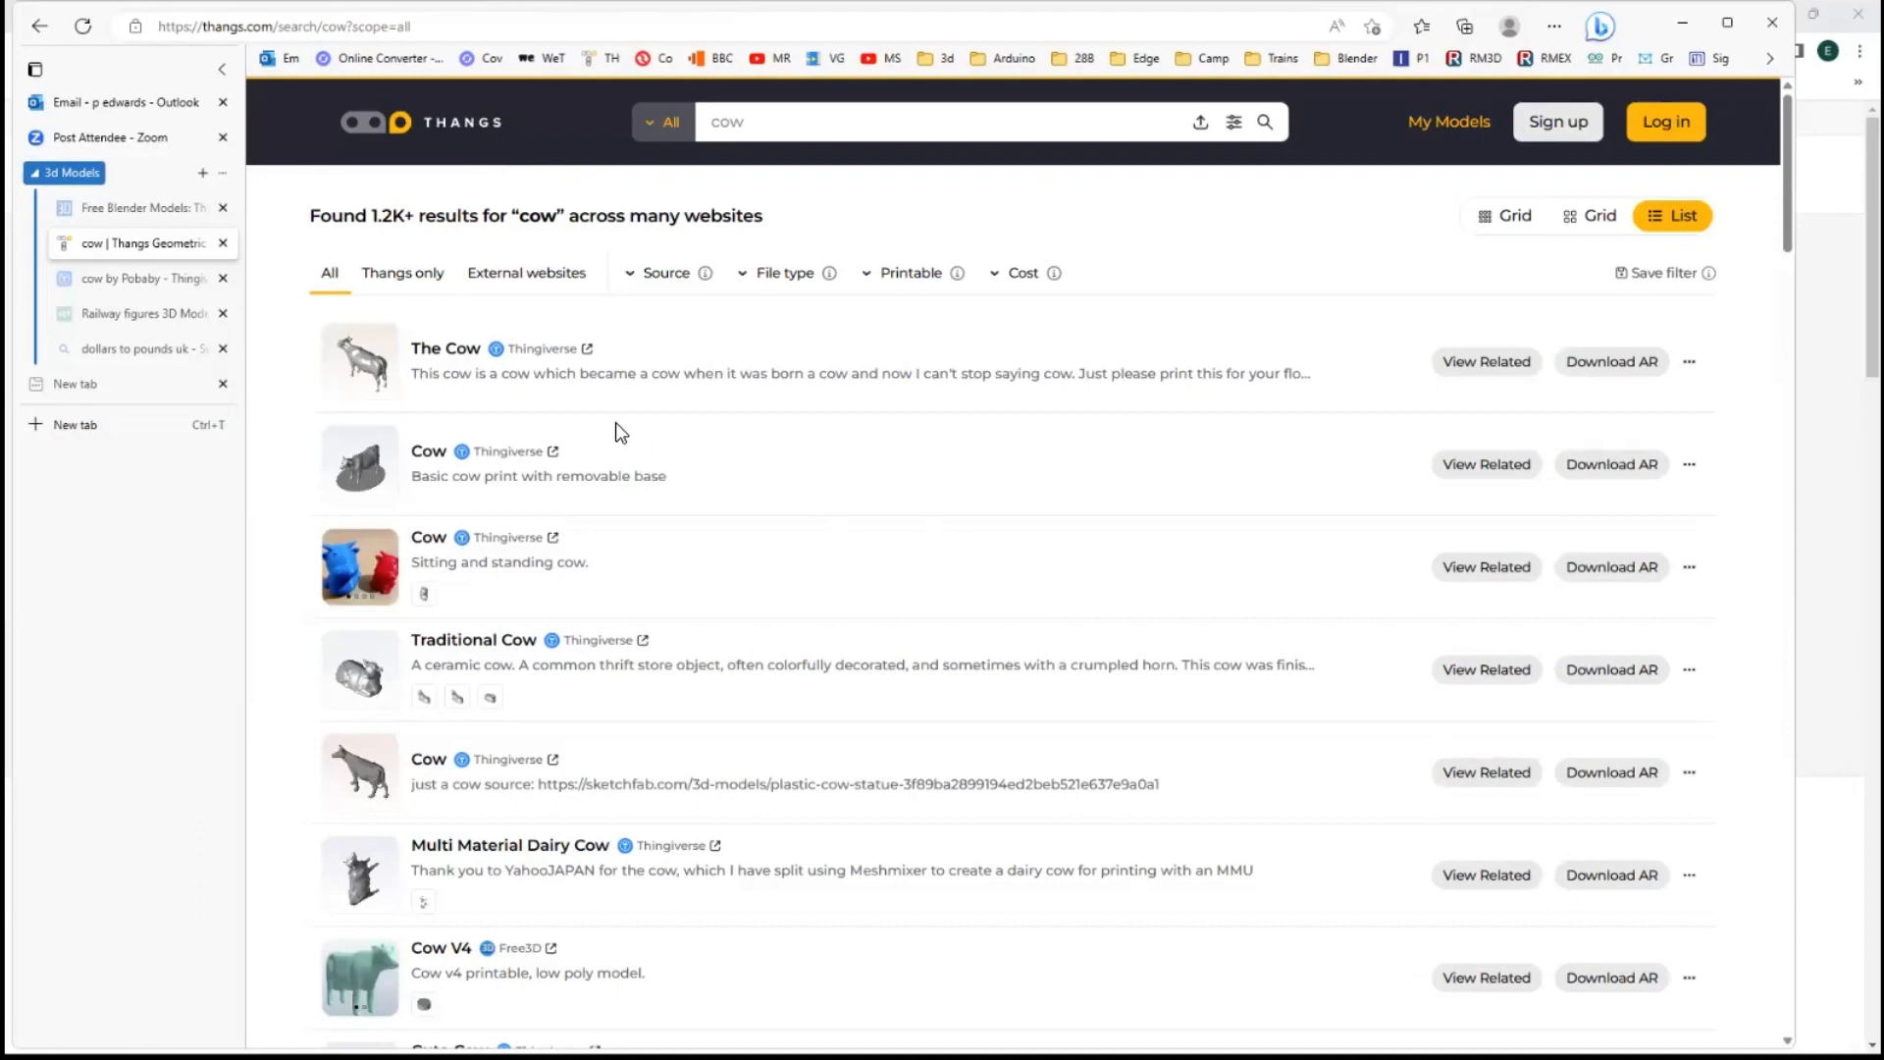
- Browse the Thangs search results for cow to compare the available models
scroll(646, 616, "down", 5)
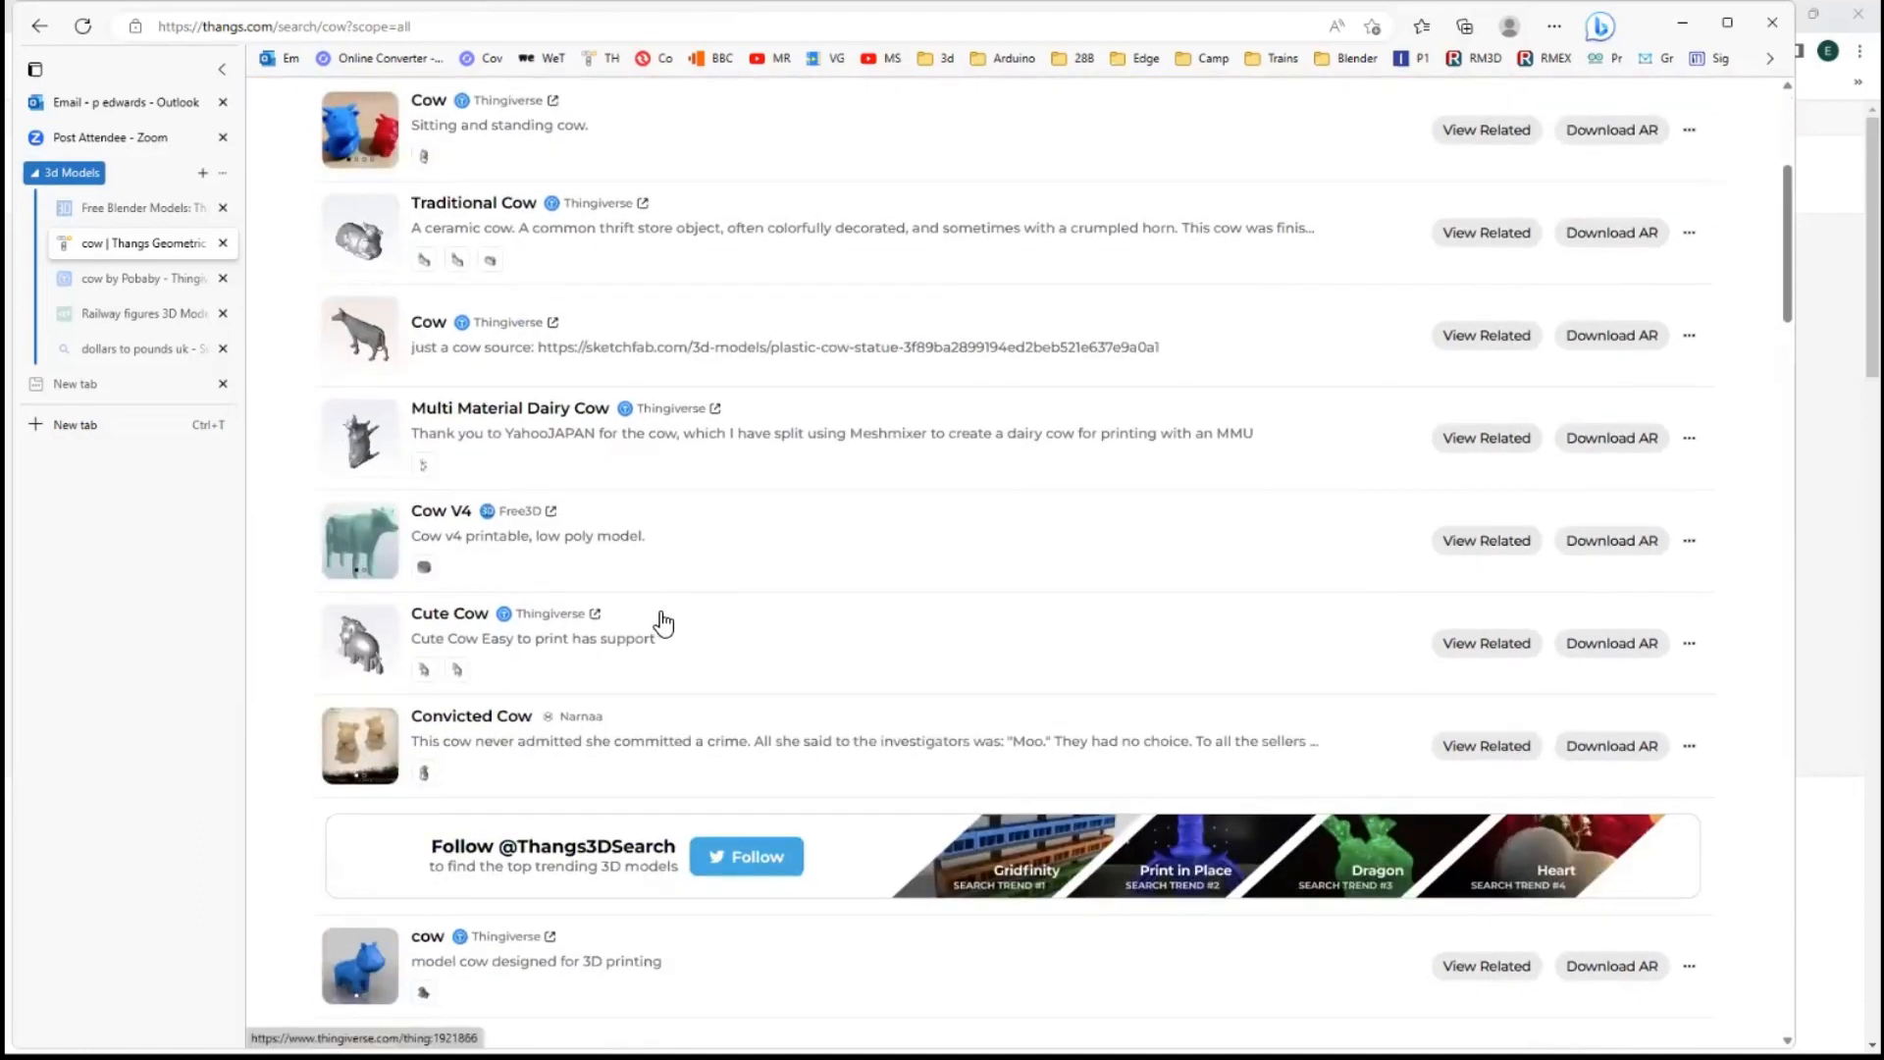
scroll(657, 622, "down", 5)
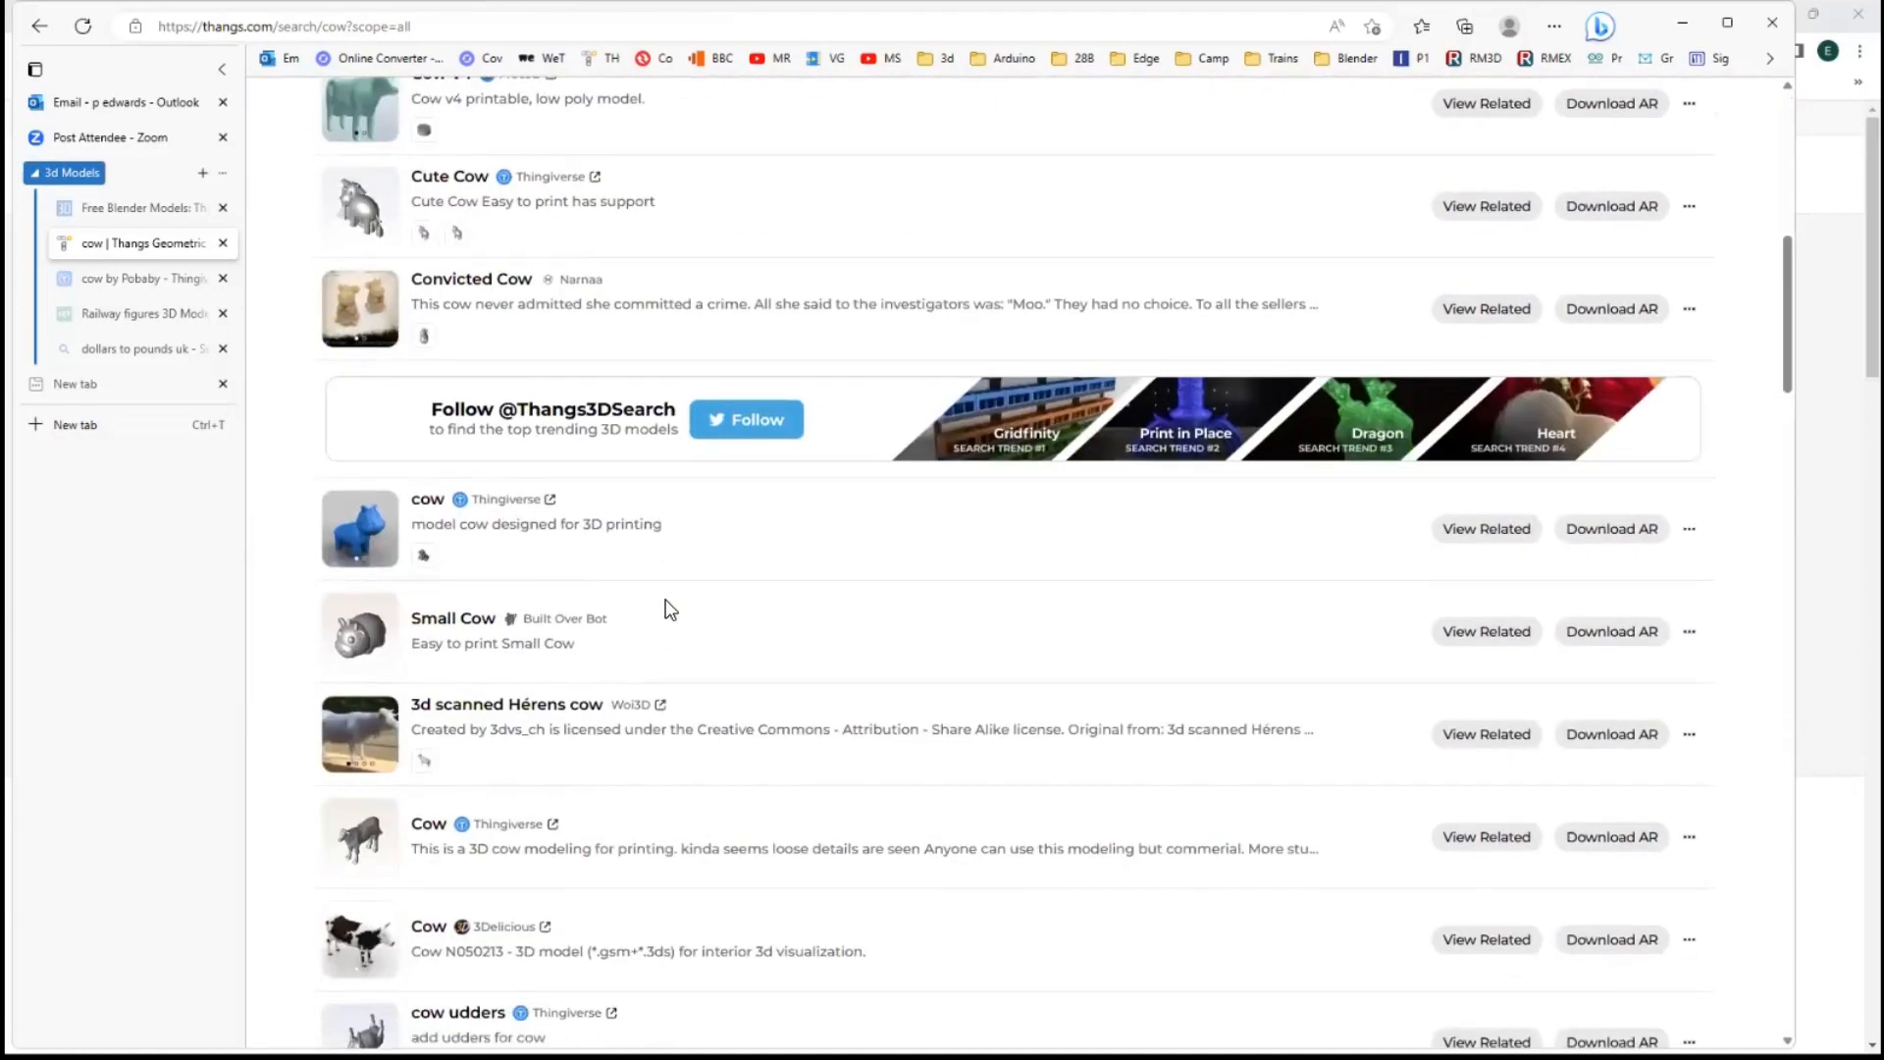
scroll(665, 613, "down", 2)
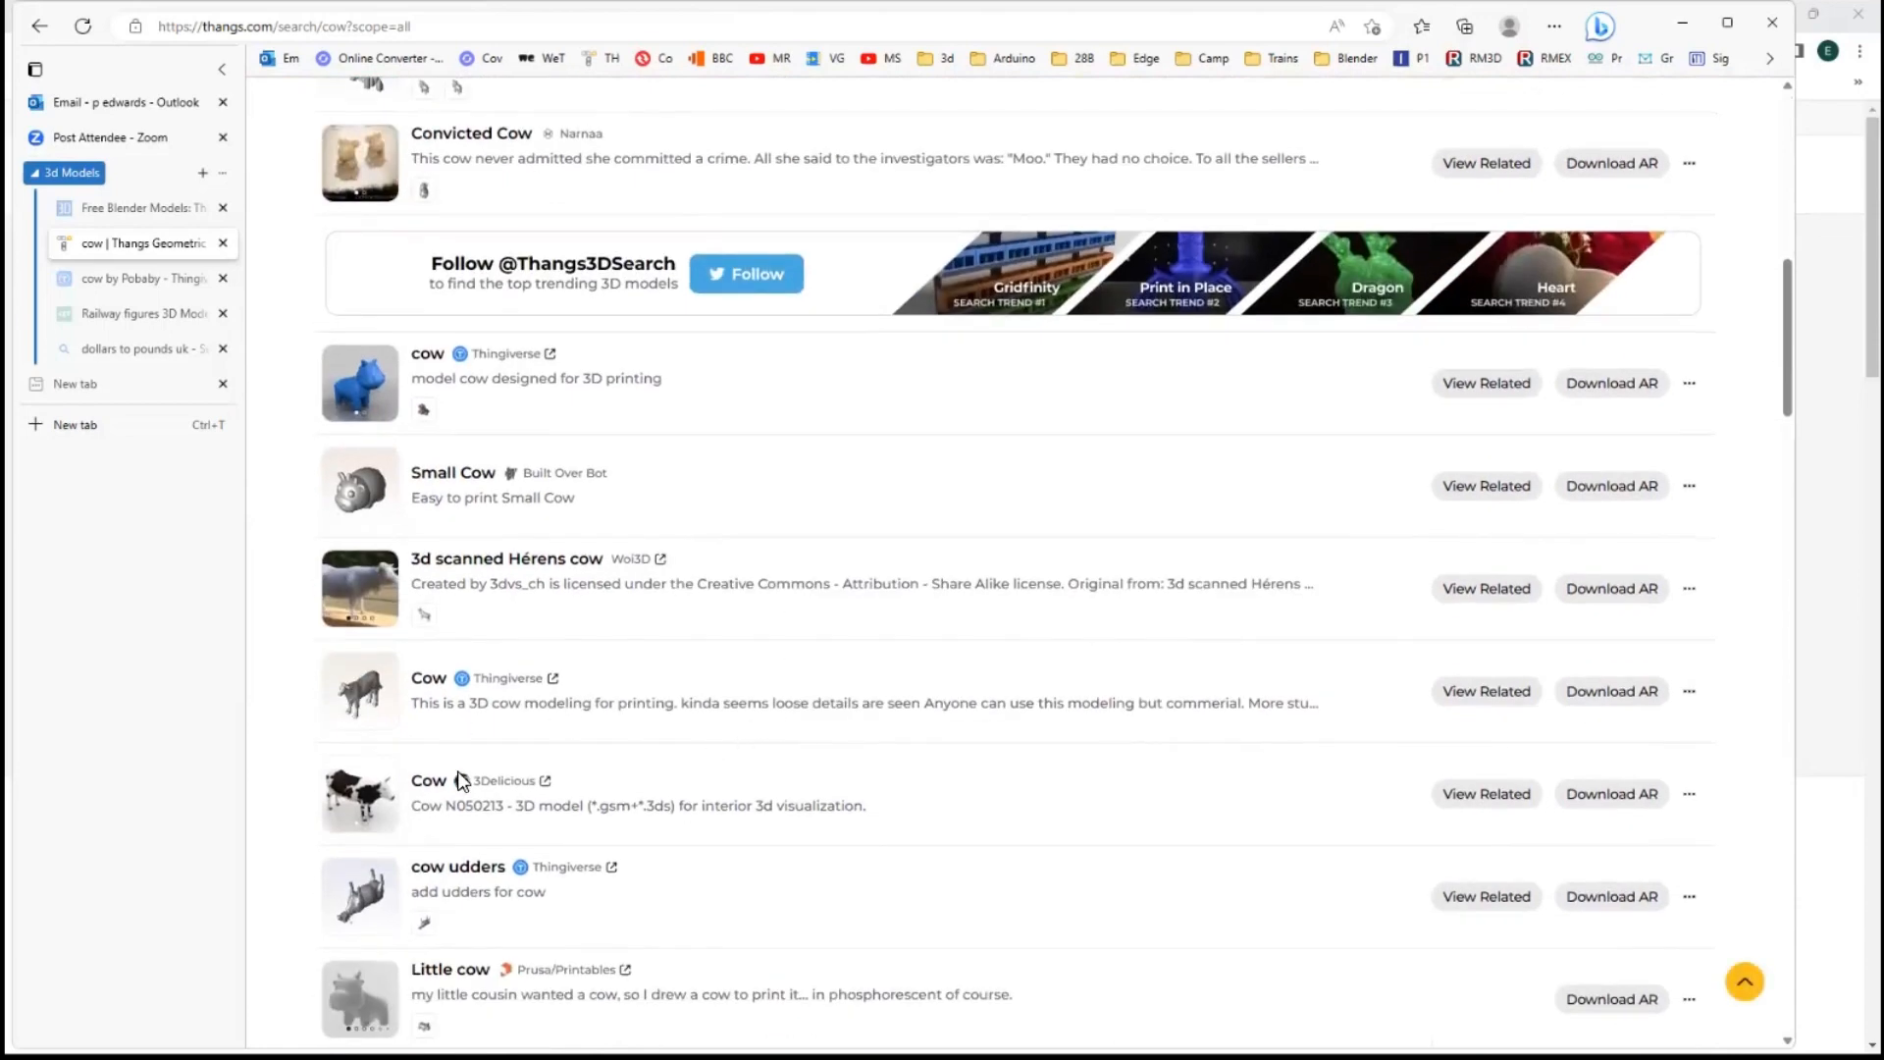
scroll(689, 803, "down", 3)
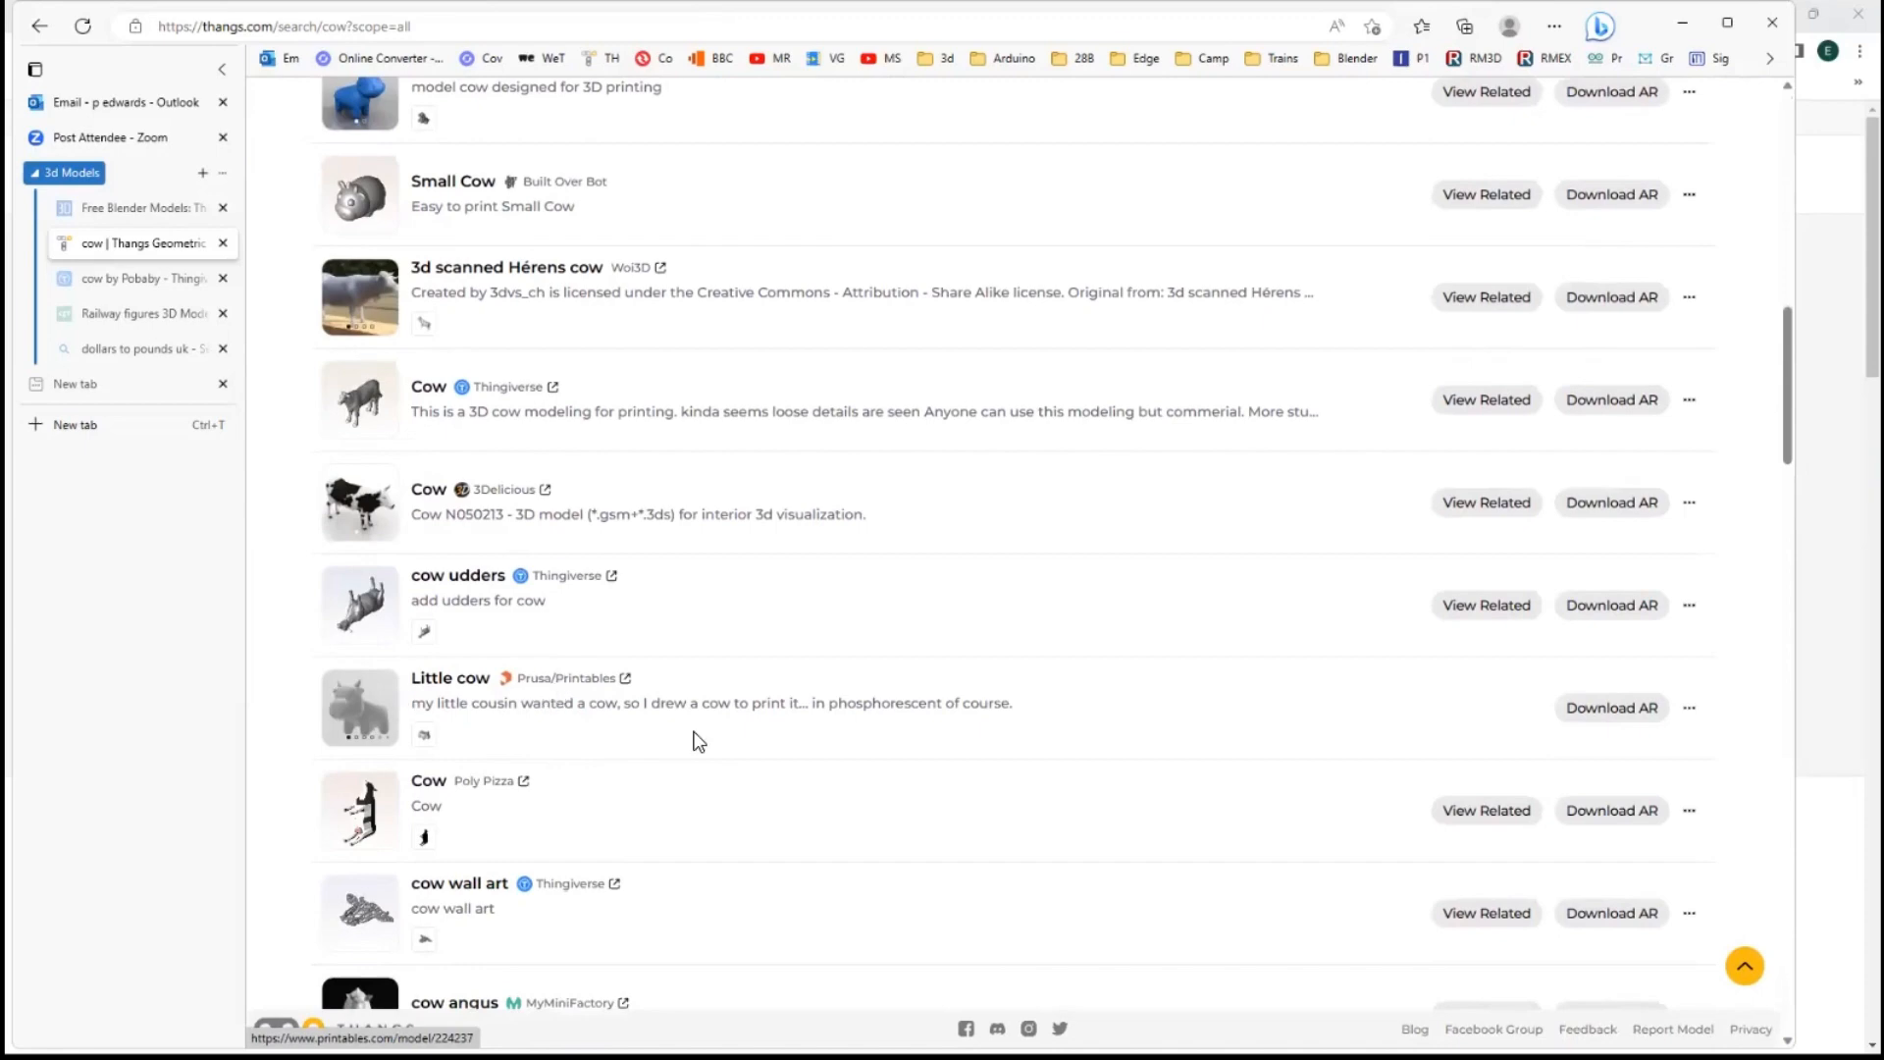
scroll(879, 660, "up", 10)
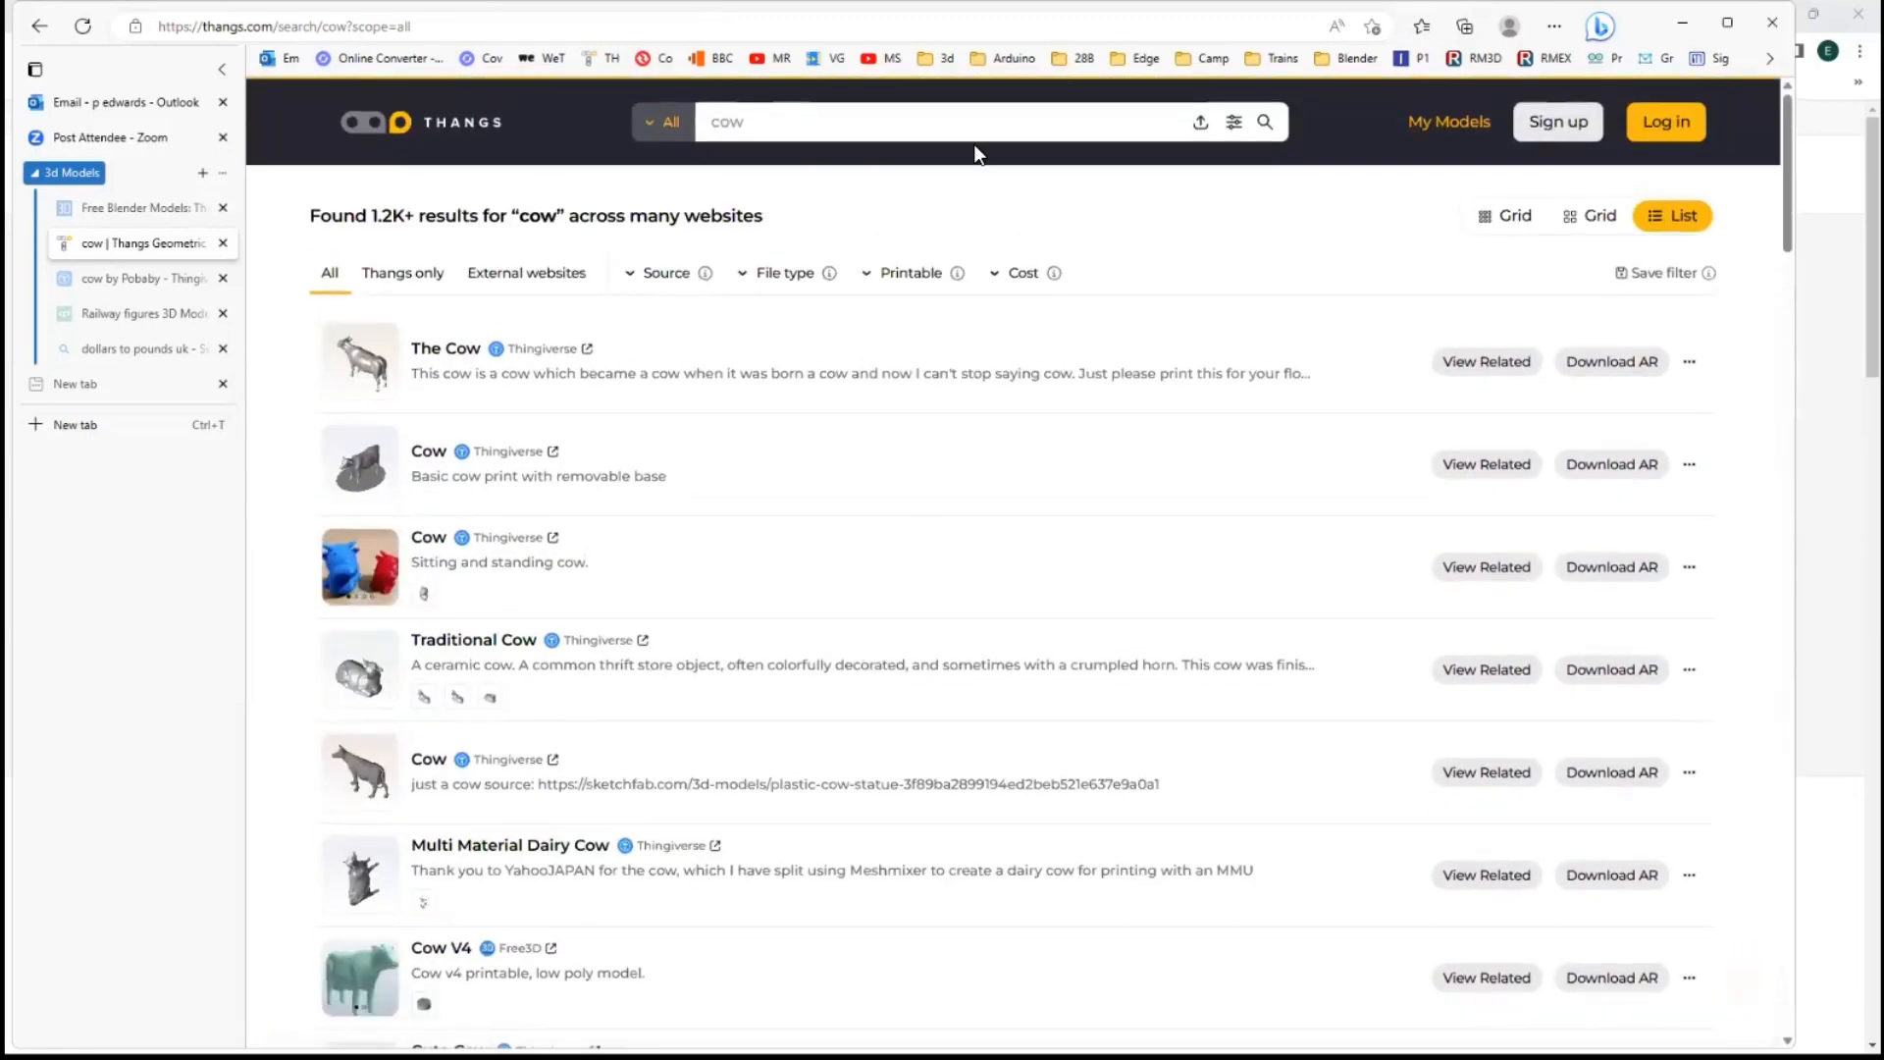
scroll(901, 567, "down", 2)
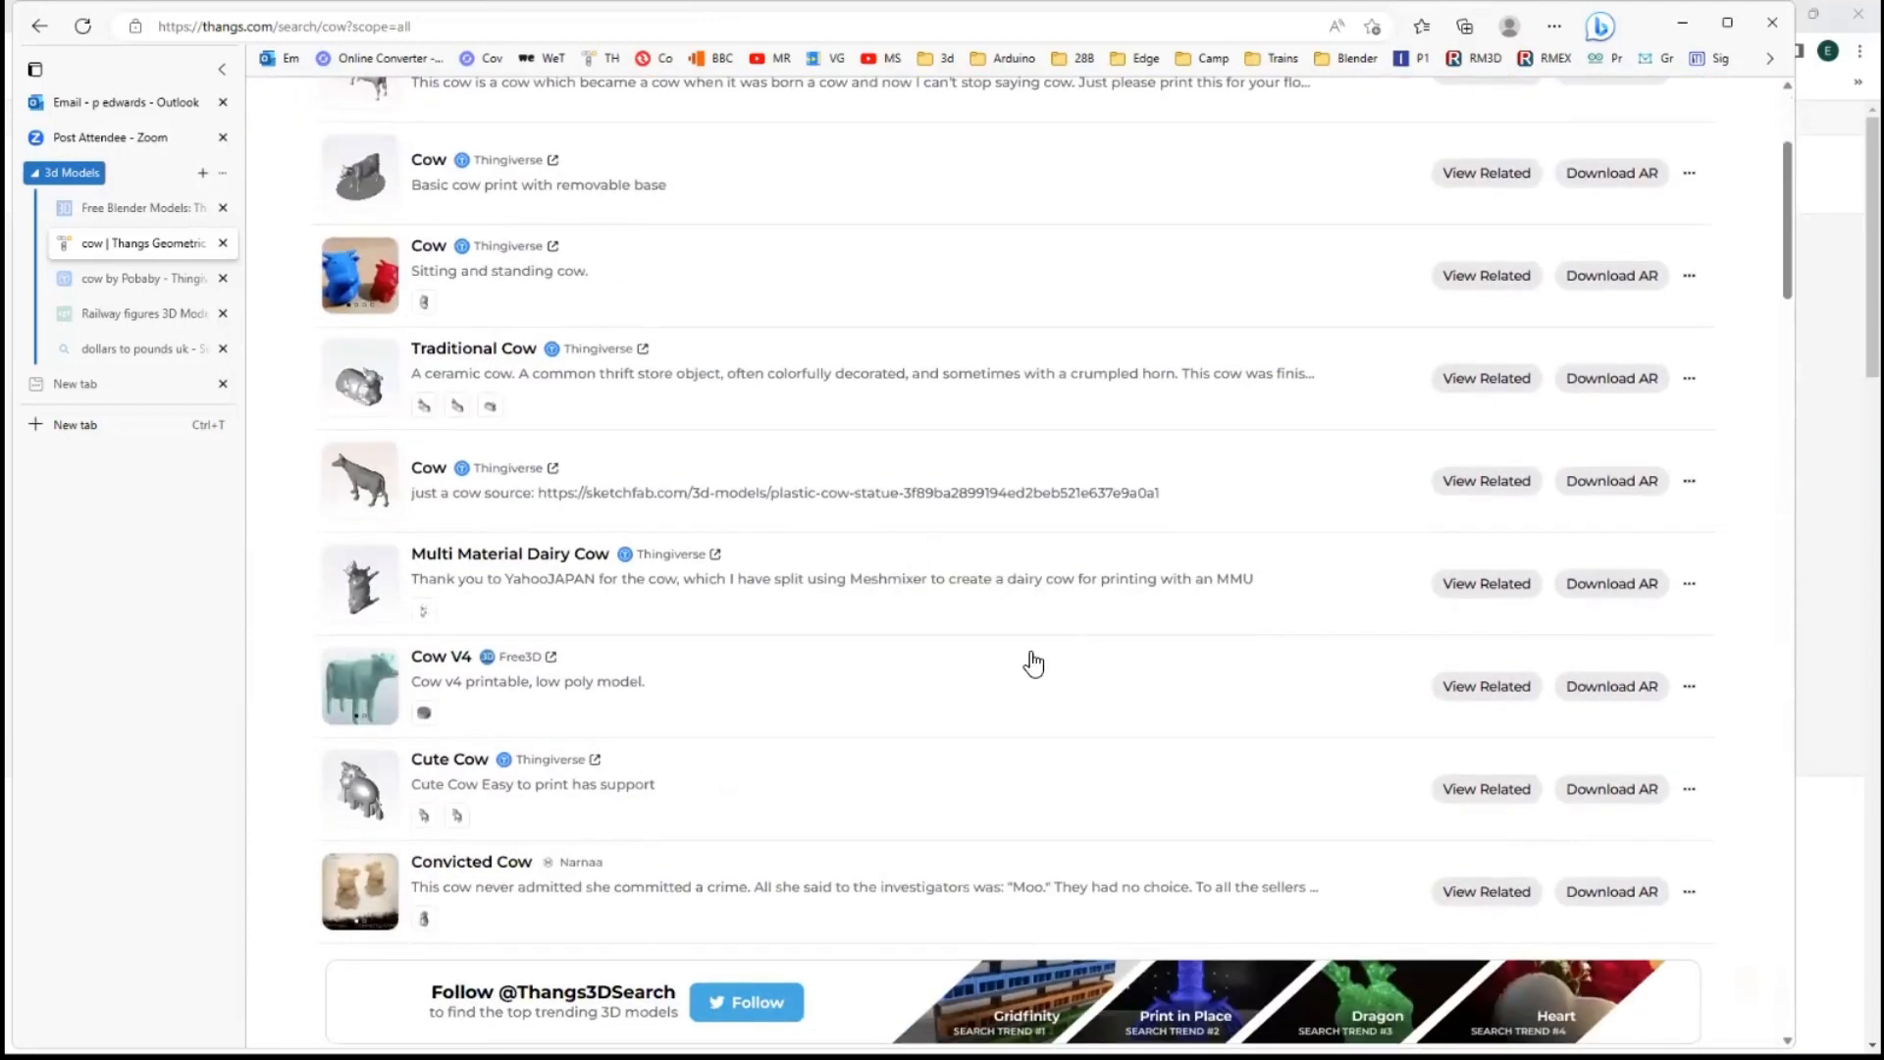
scroll(1005, 652, "up", 1)
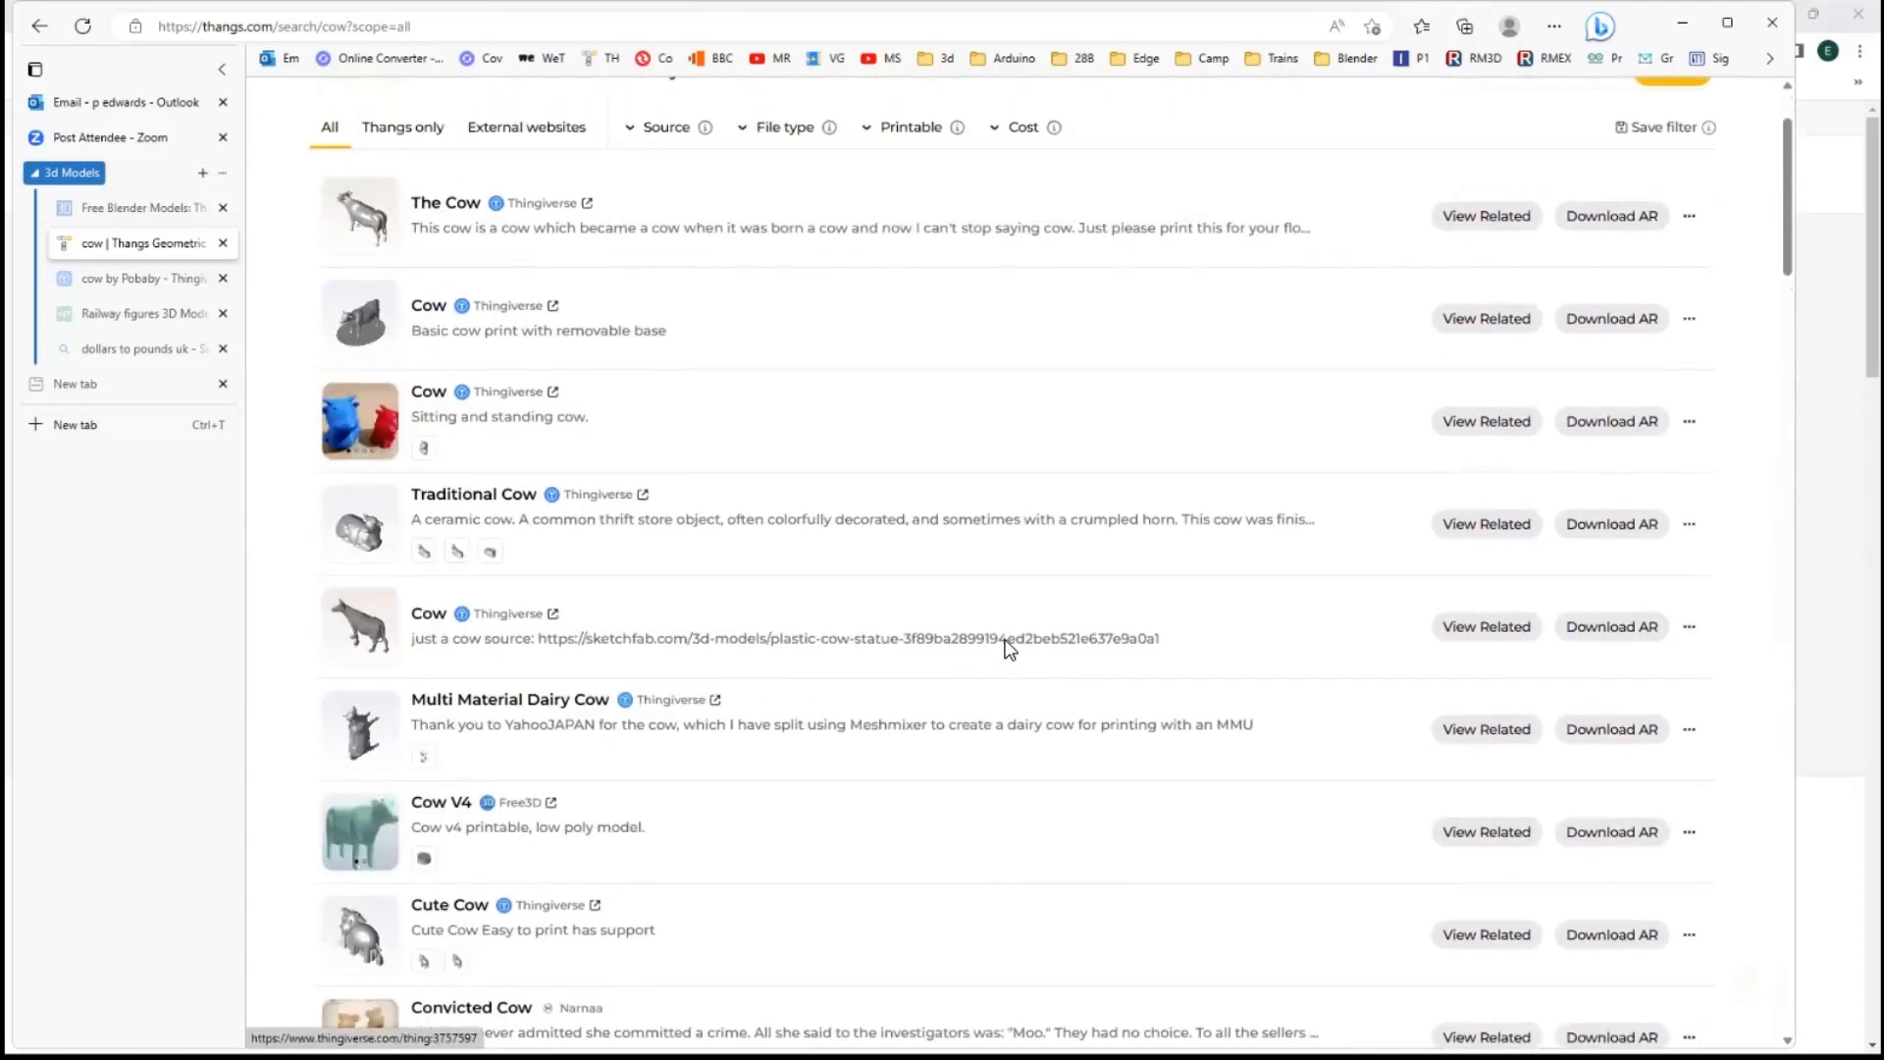
- View the blue cow model's page on Thingiverse and look over its details
left_click(157, 276)
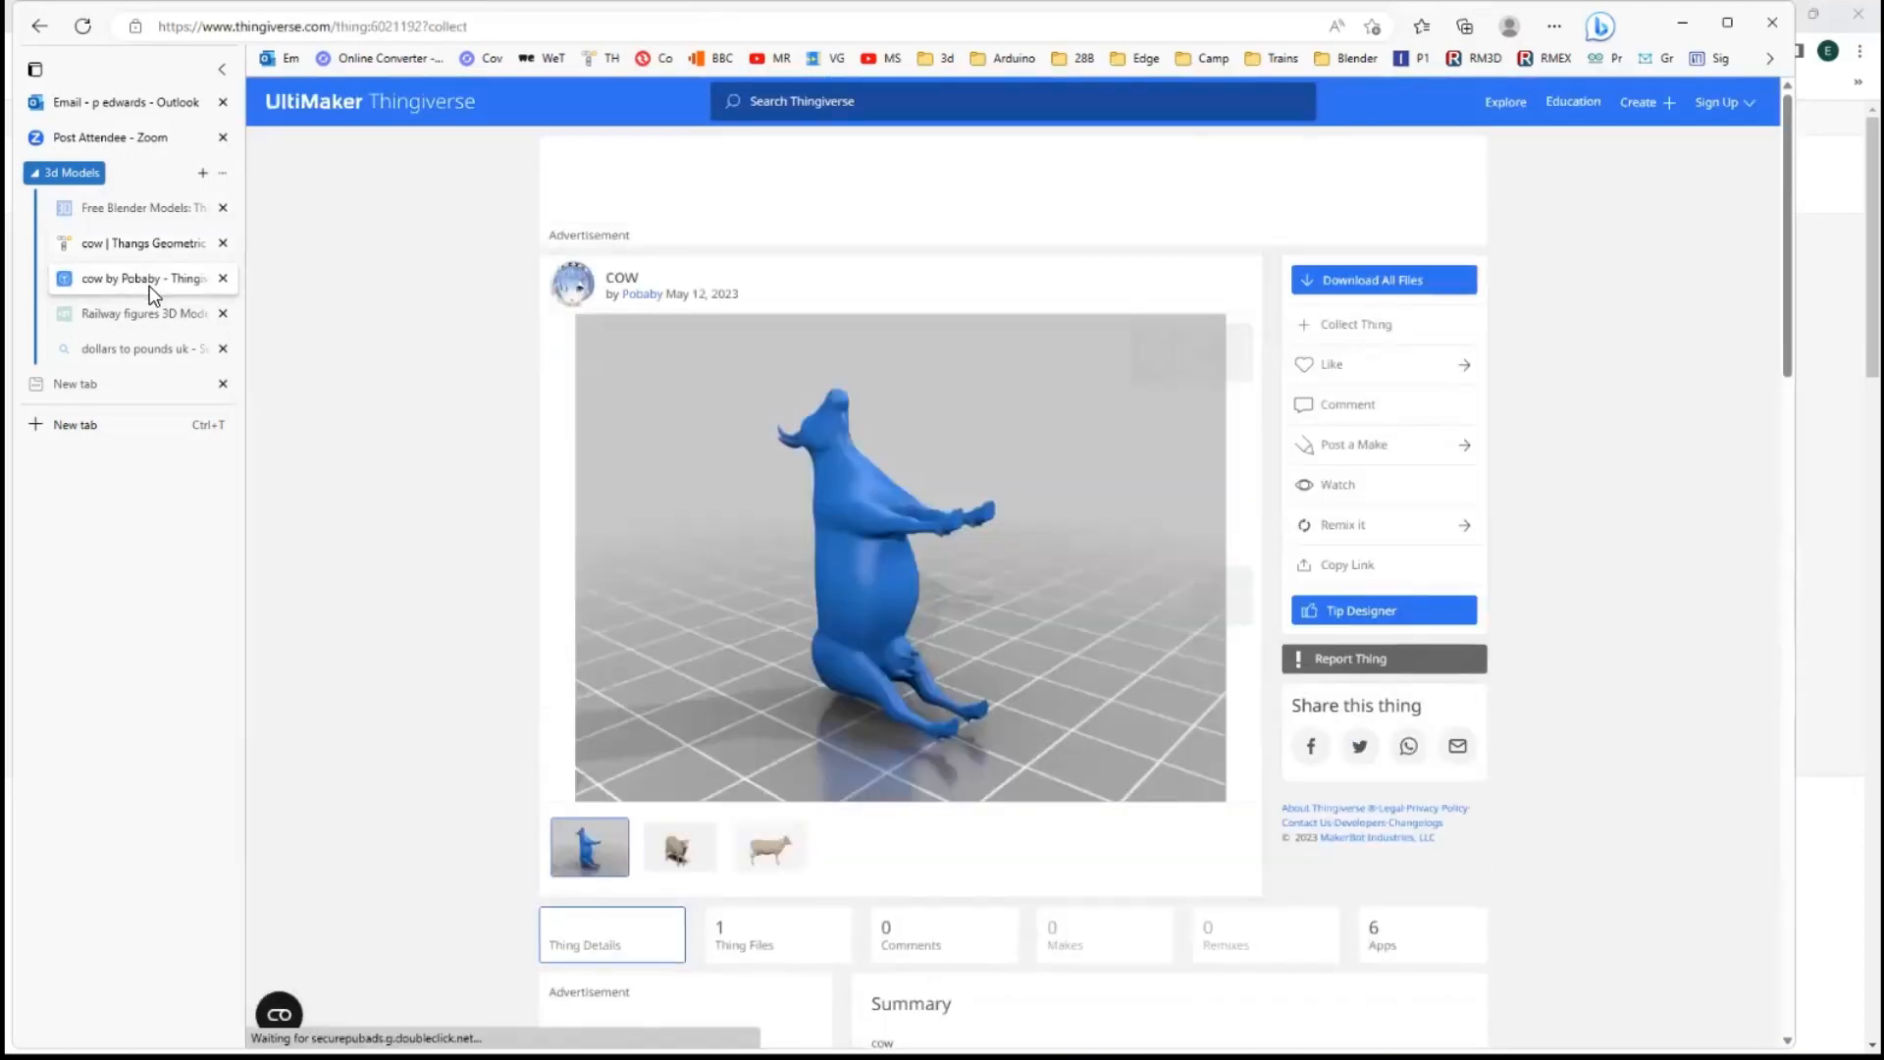
scroll(1046, 686, "down", 3)
scroll(1046, 686, "up", 3)
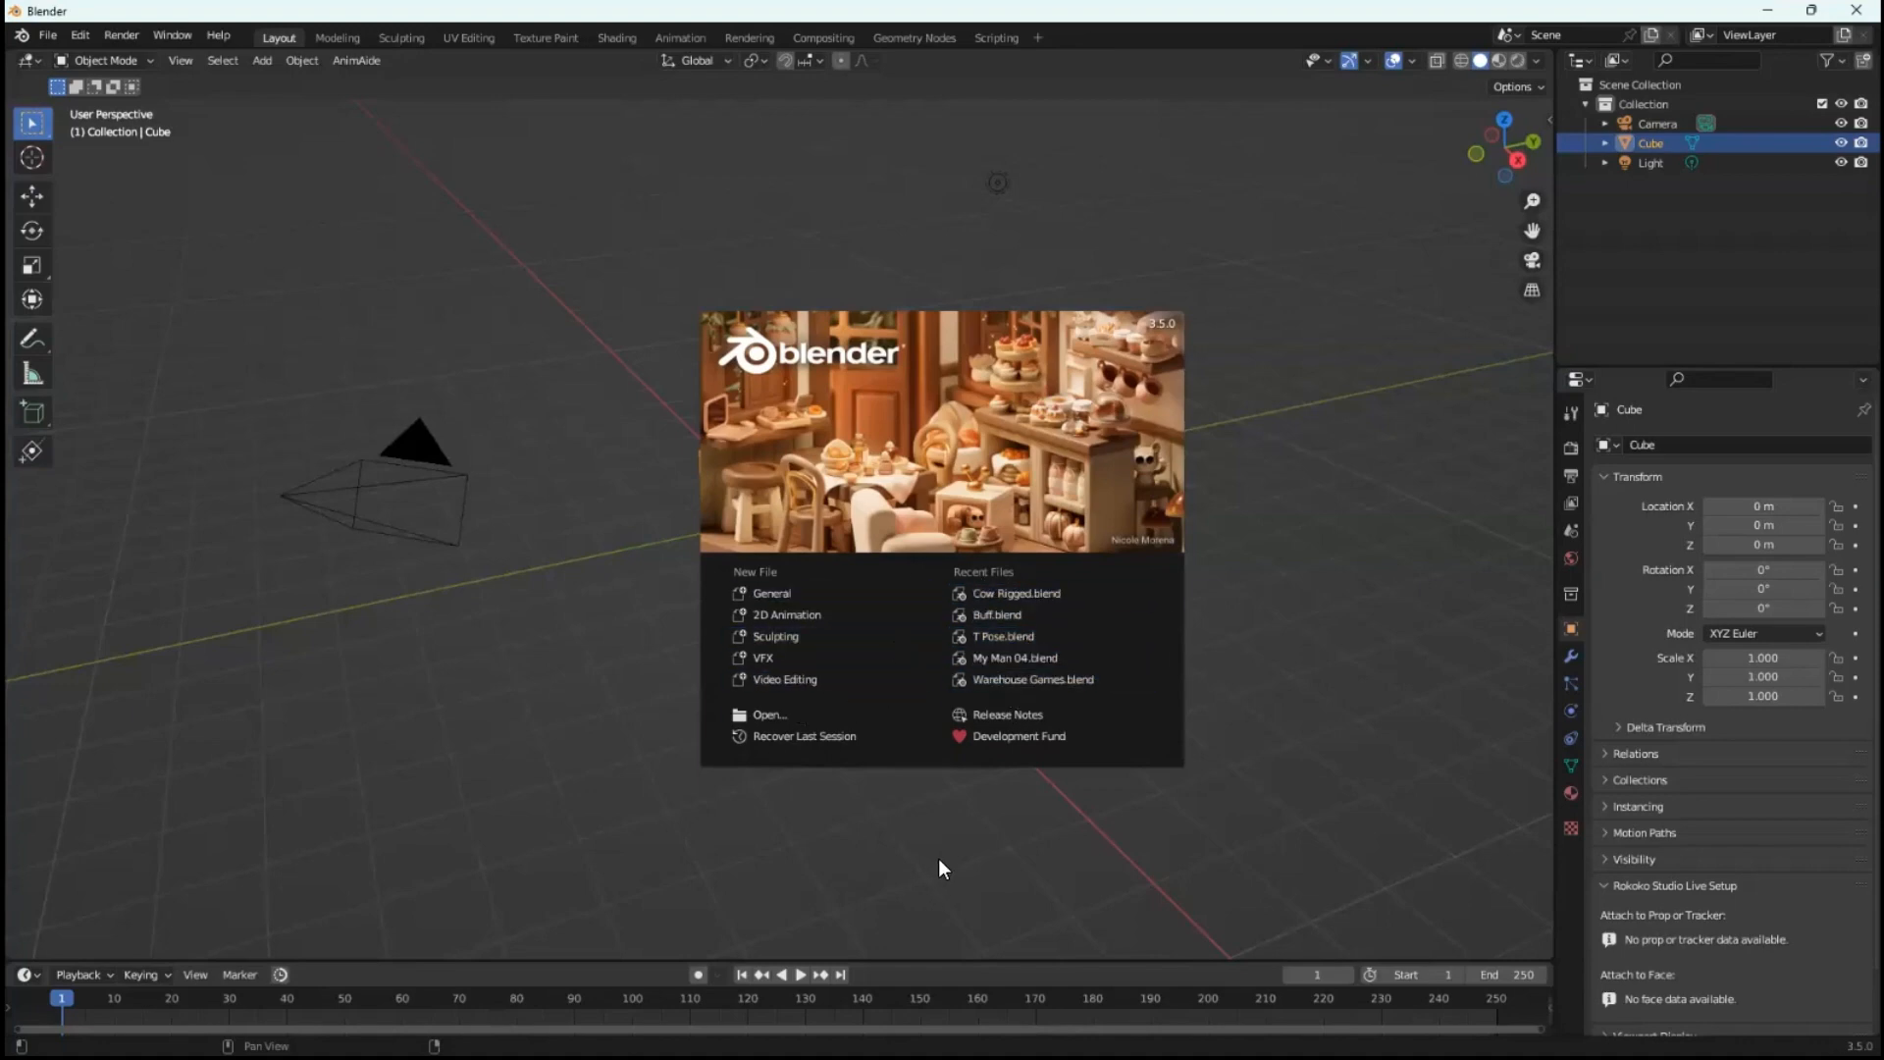
- Switch to Blender, dismiss the splash screen and delete the default camera, light and cube
left_click(1306, 725)
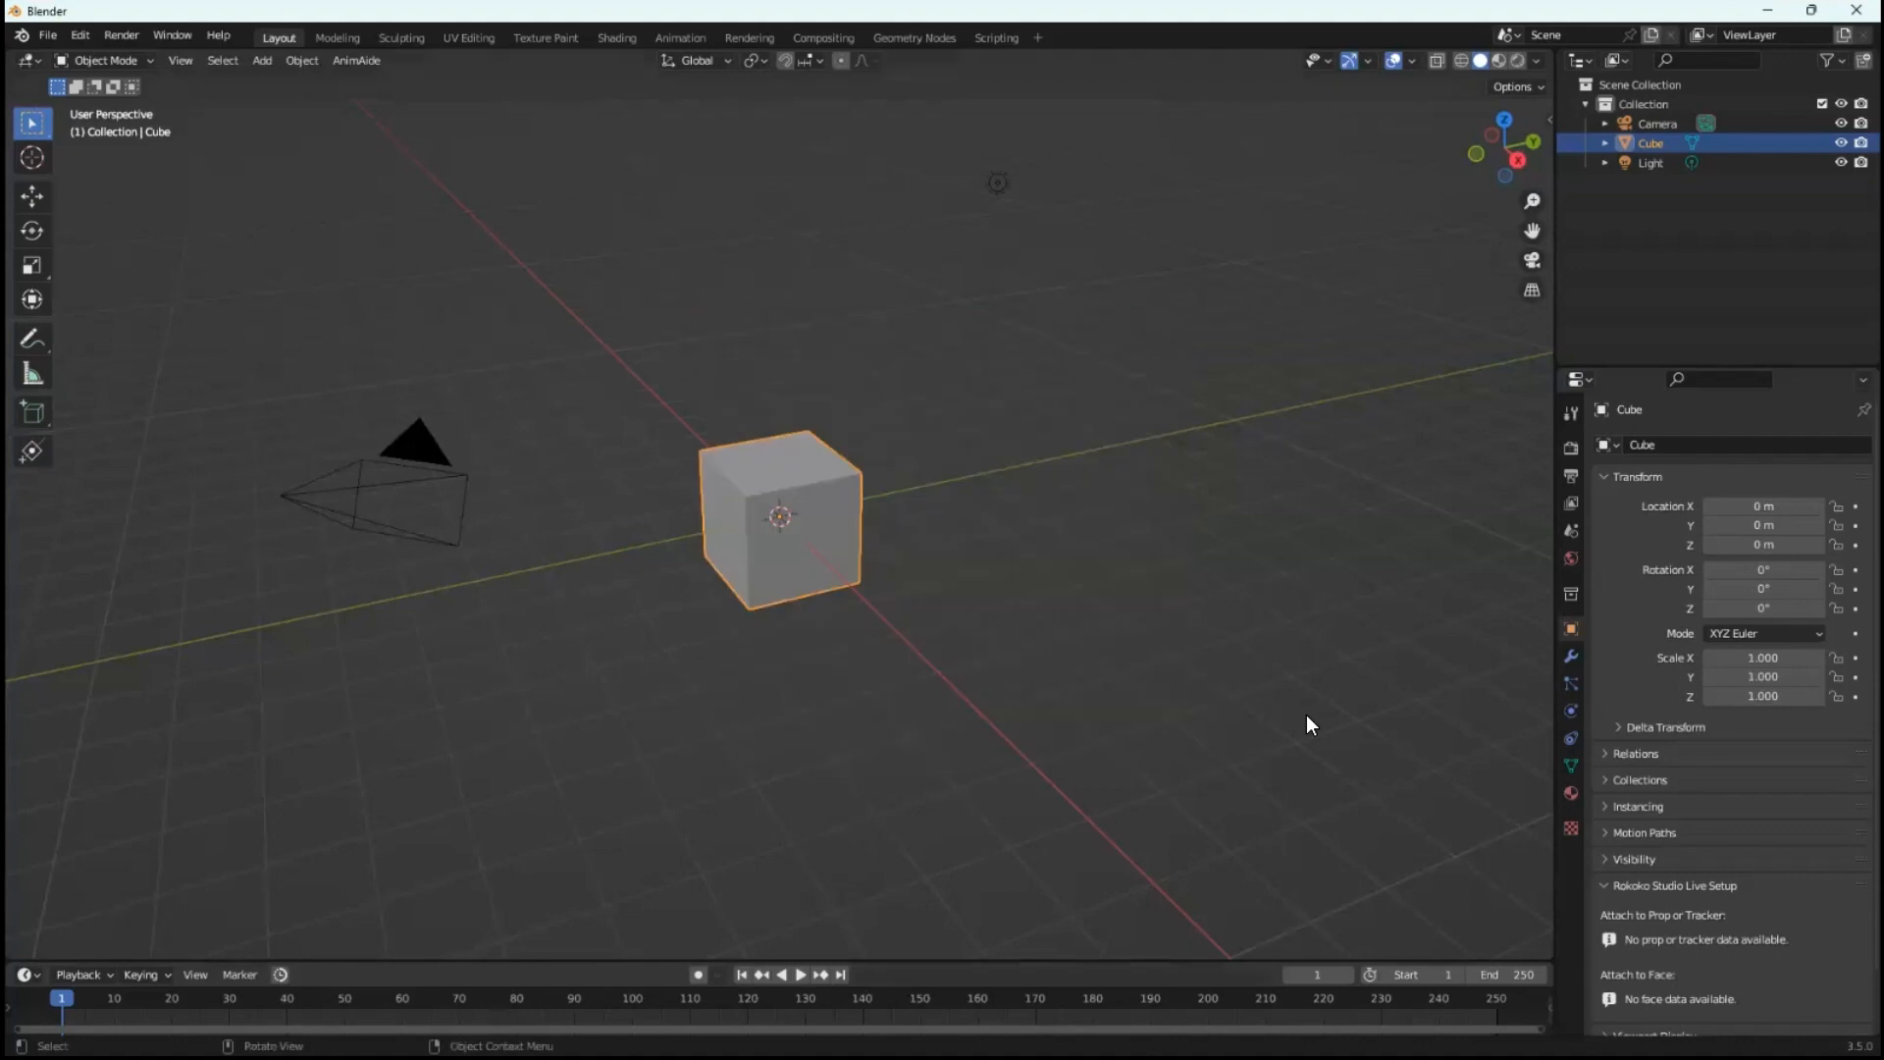
middle_click_drag(1254, 746, 1038, 630)
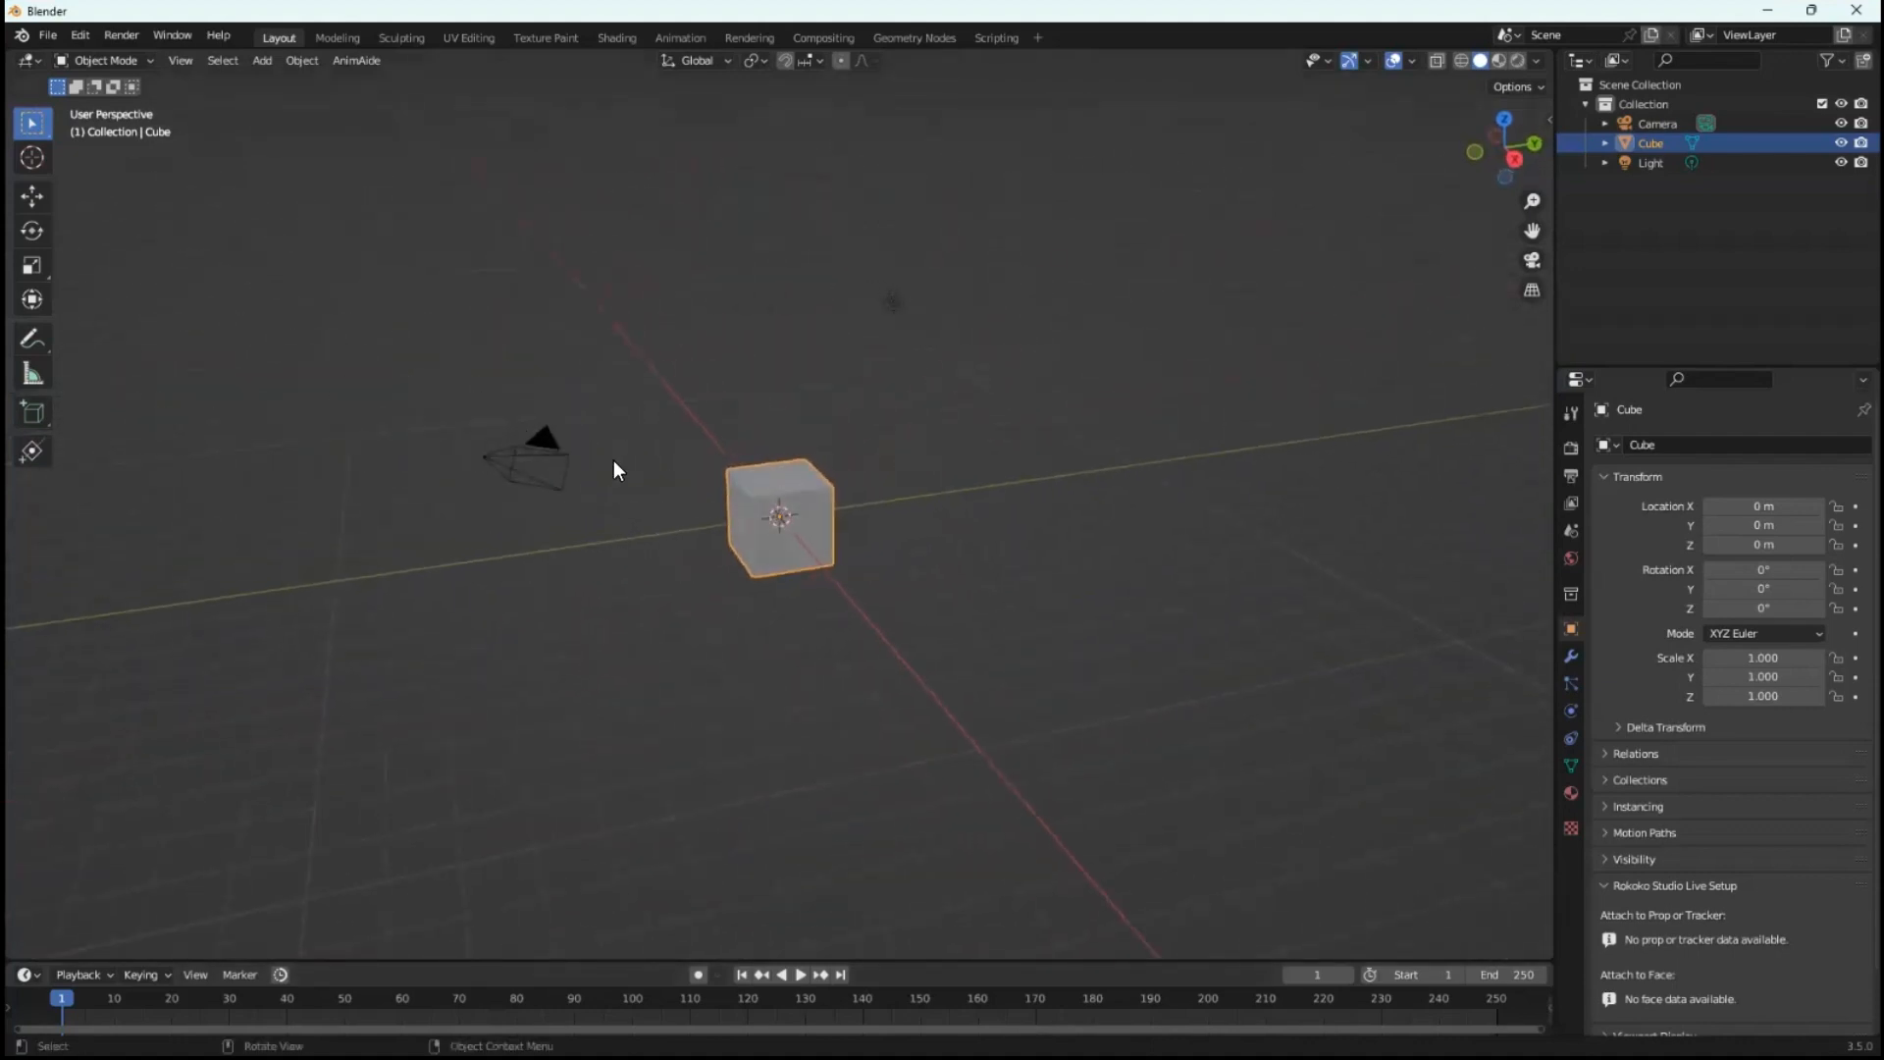
left_click(536, 478)
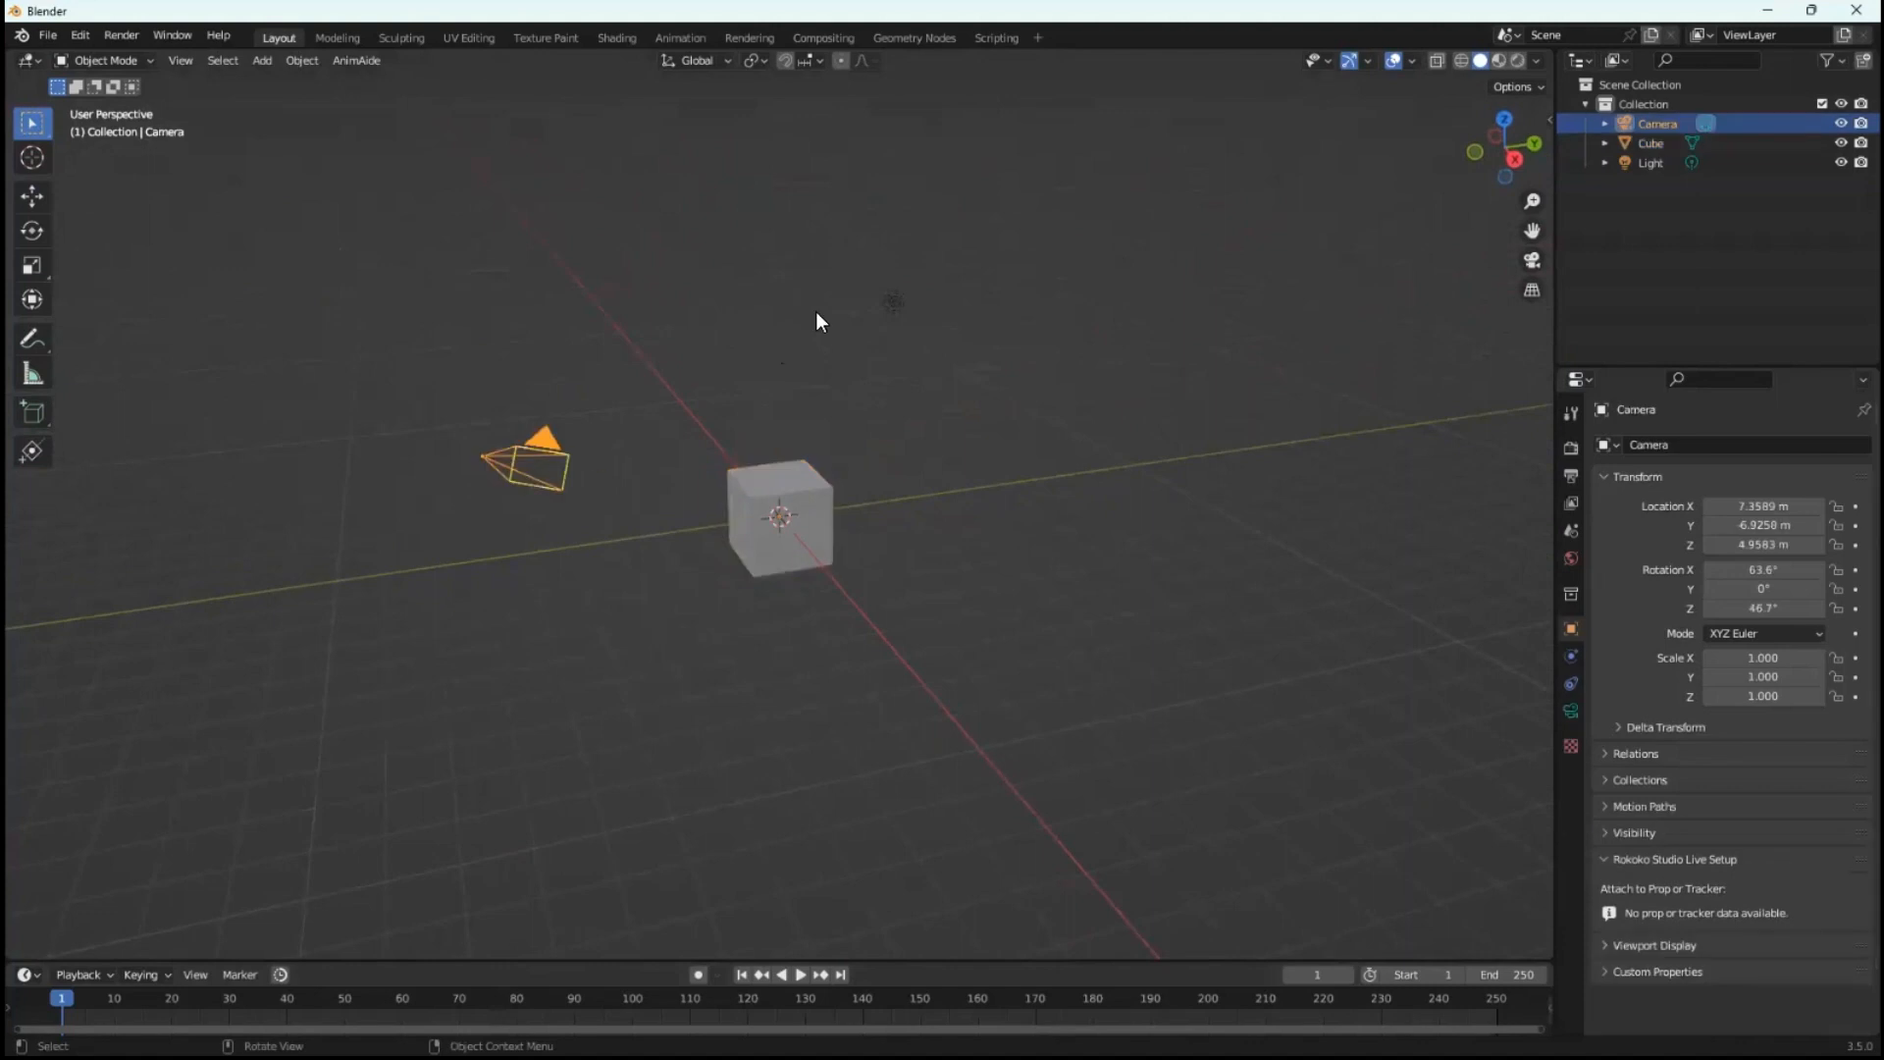
left_click(891, 301)
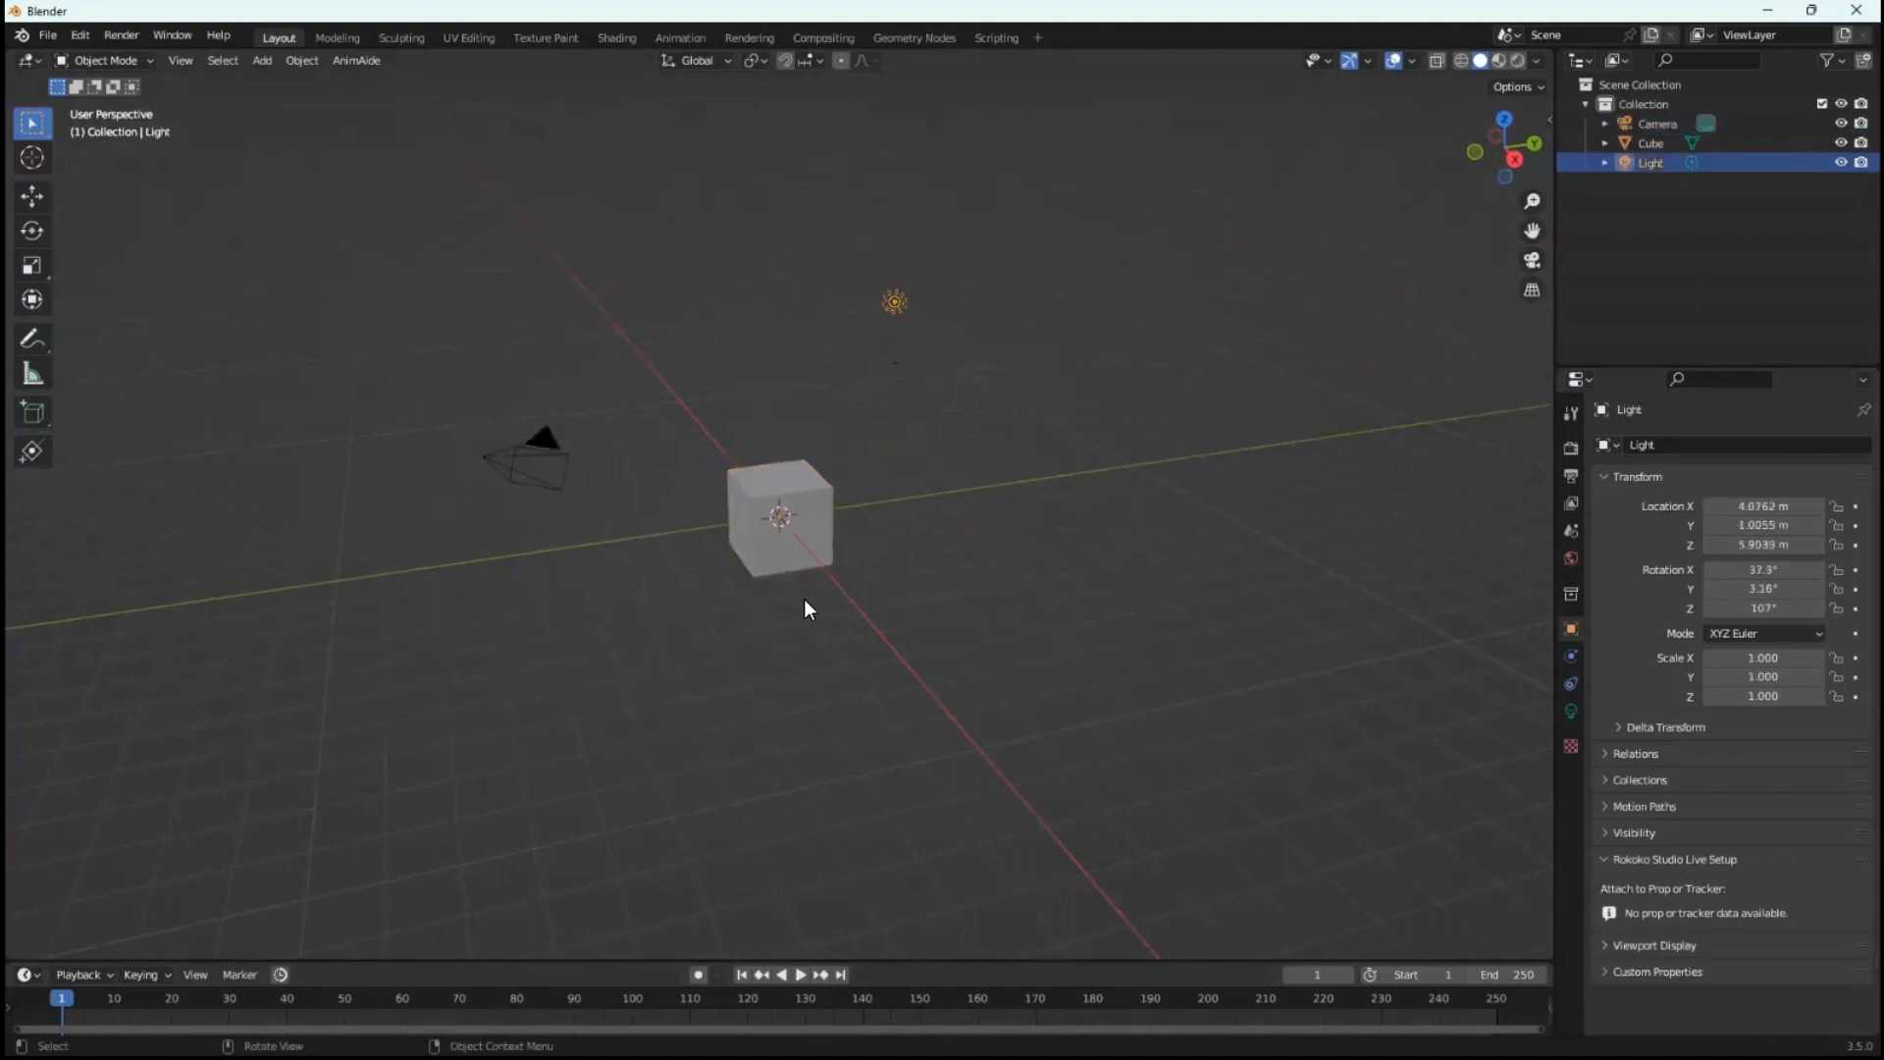
left_click(788, 566)
middle_click_drag(921, 613, 862, 623)
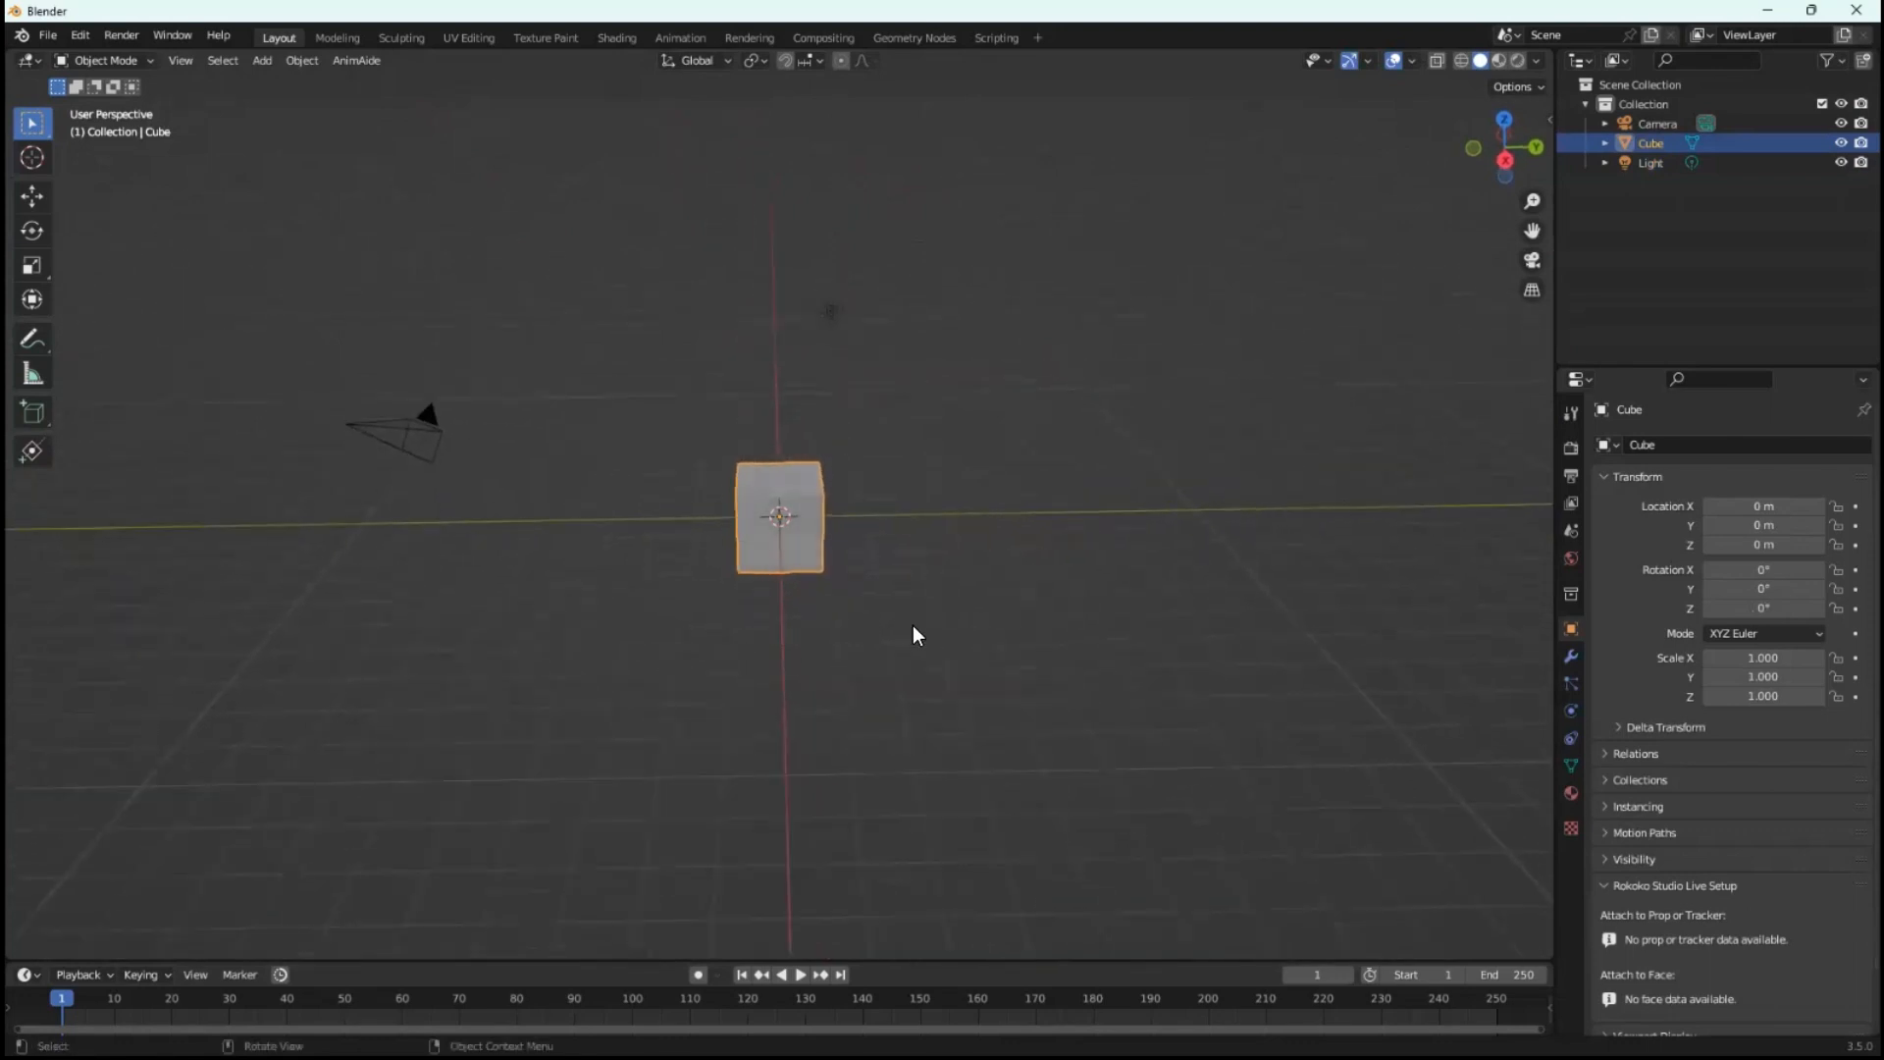
key("a")
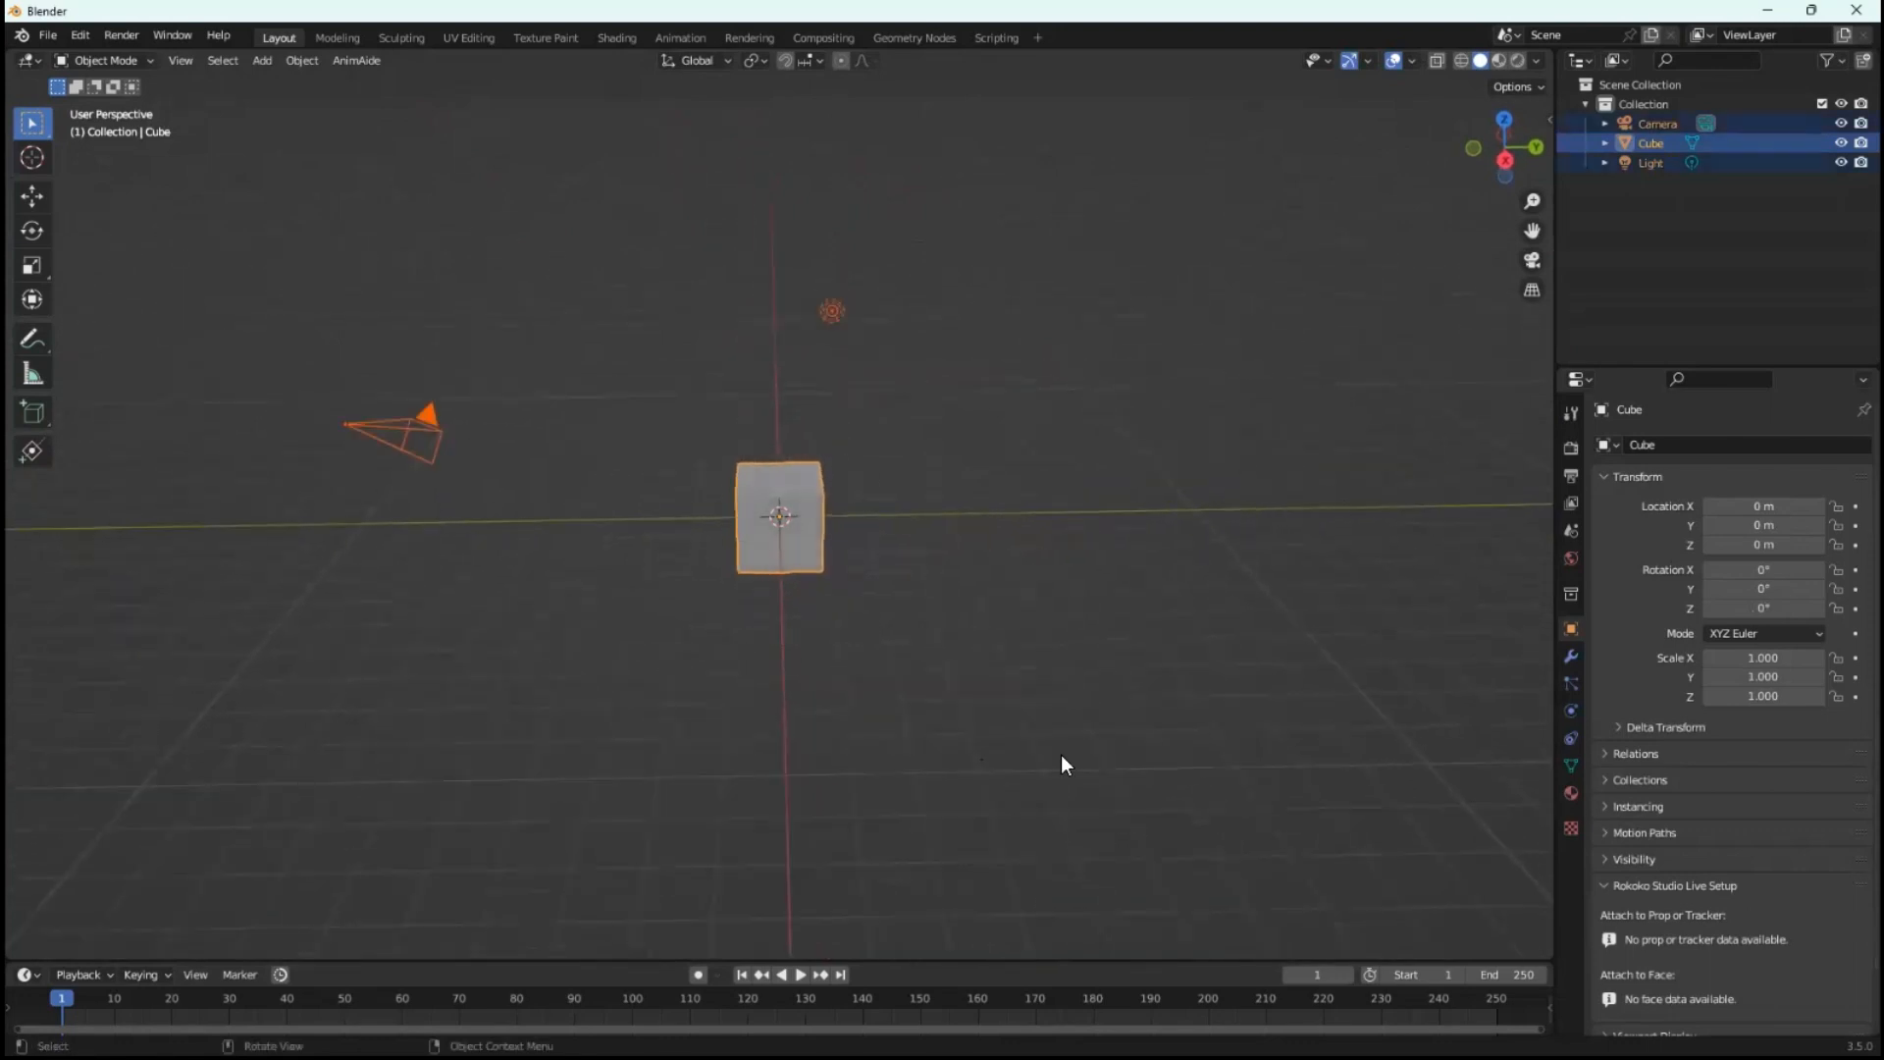
key("Delete")
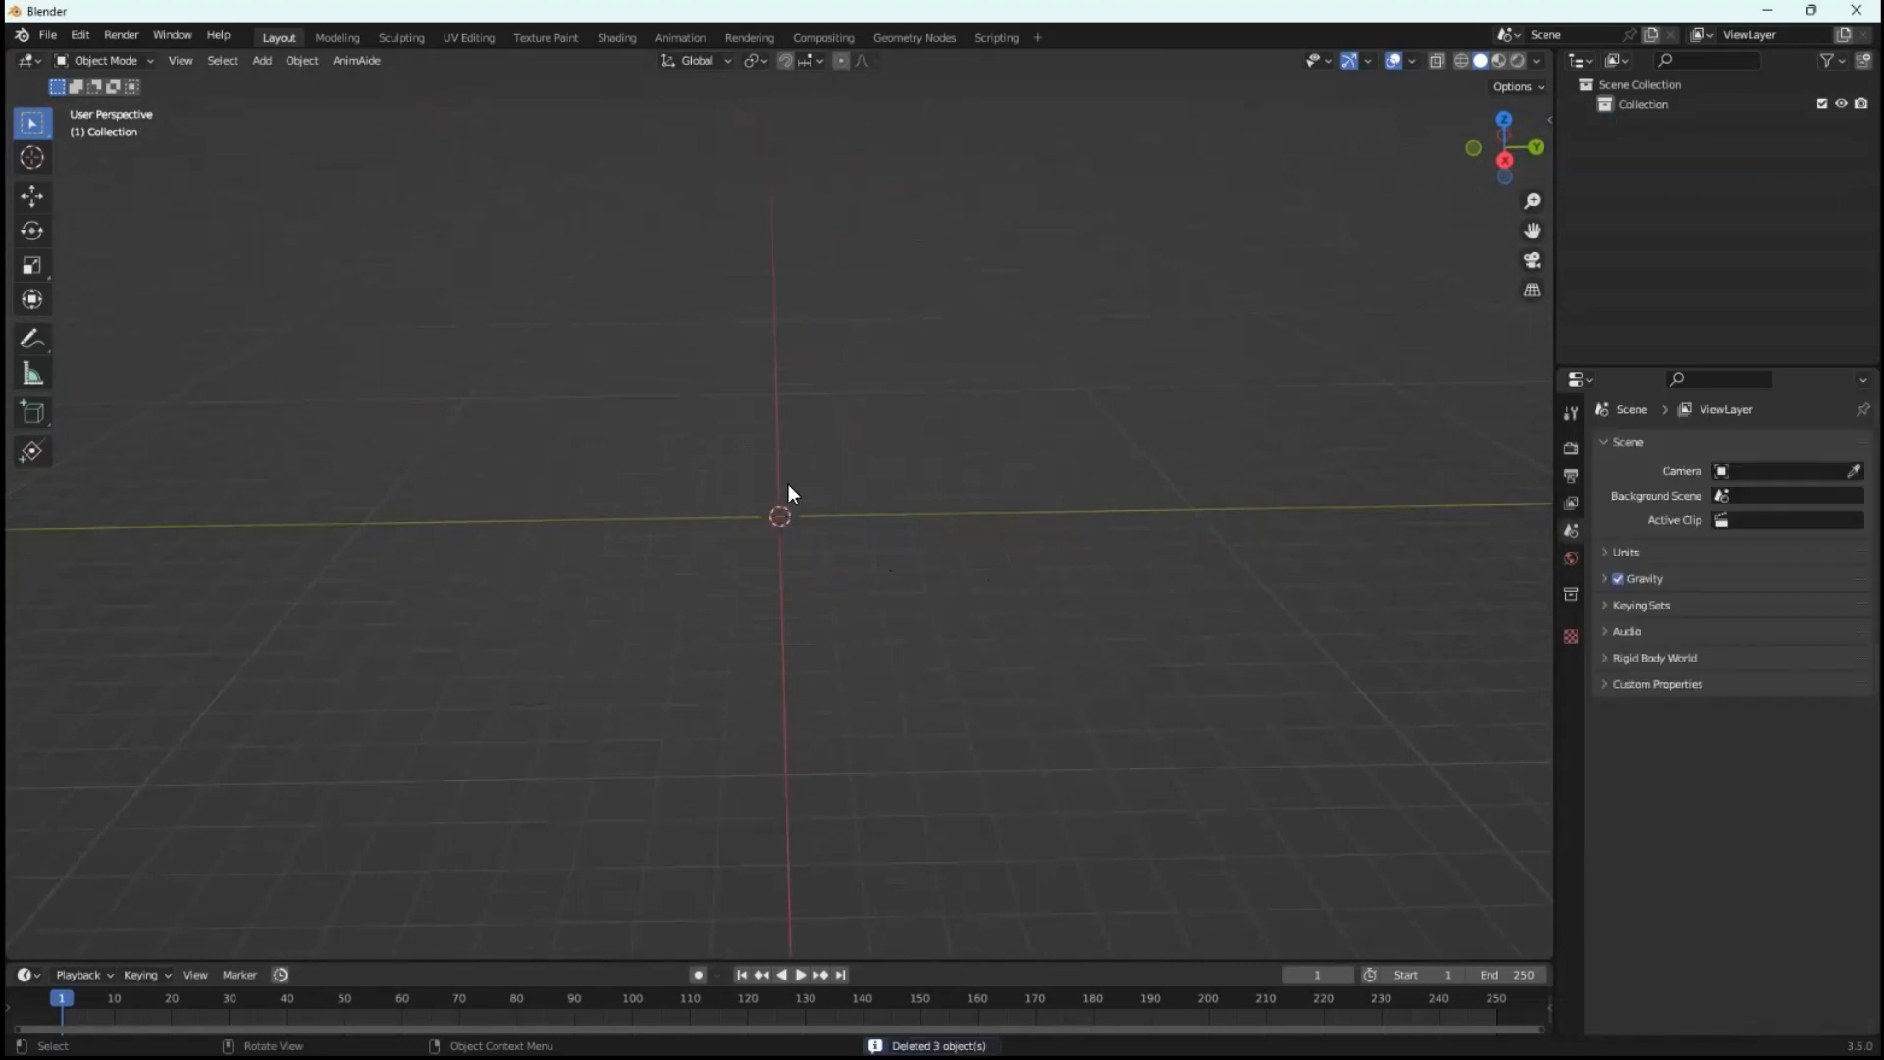
- Import the cow STL model from the cow_6021192 folder in Downloads
left_click(50, 37)
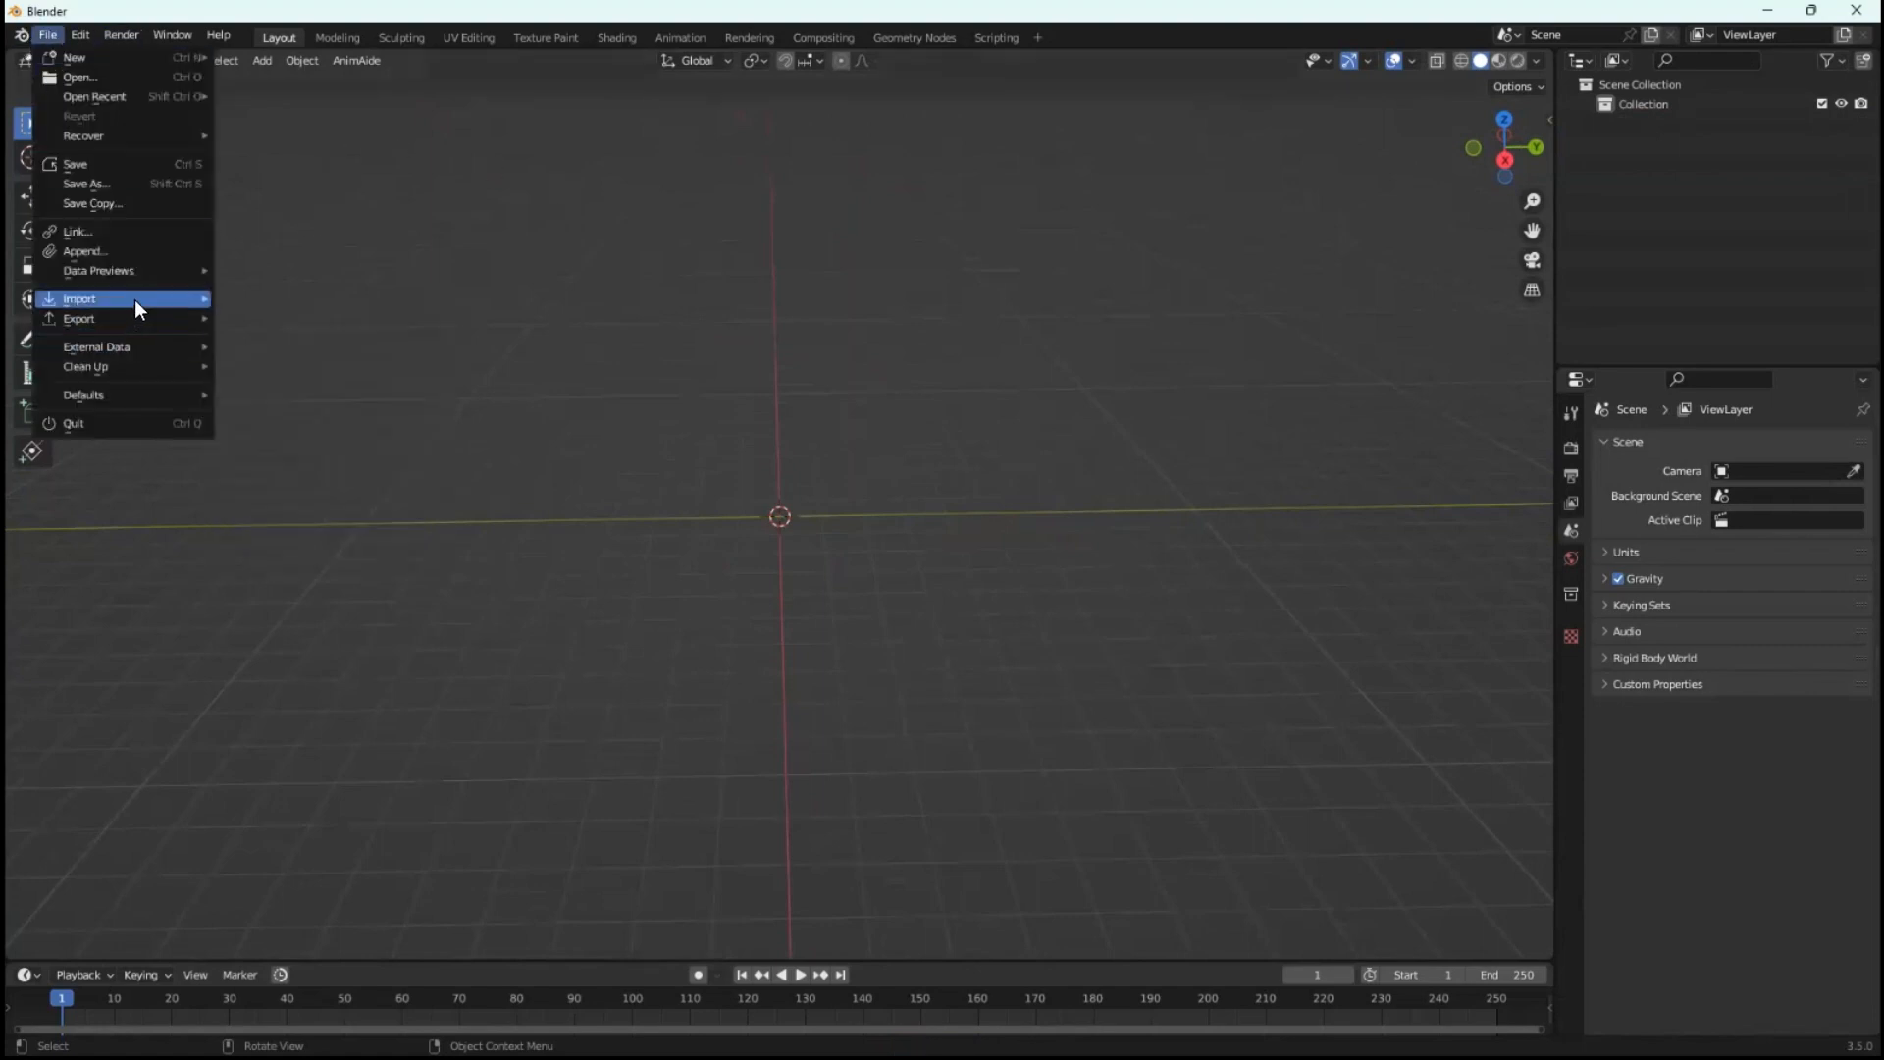
mouse_move(145, 298)
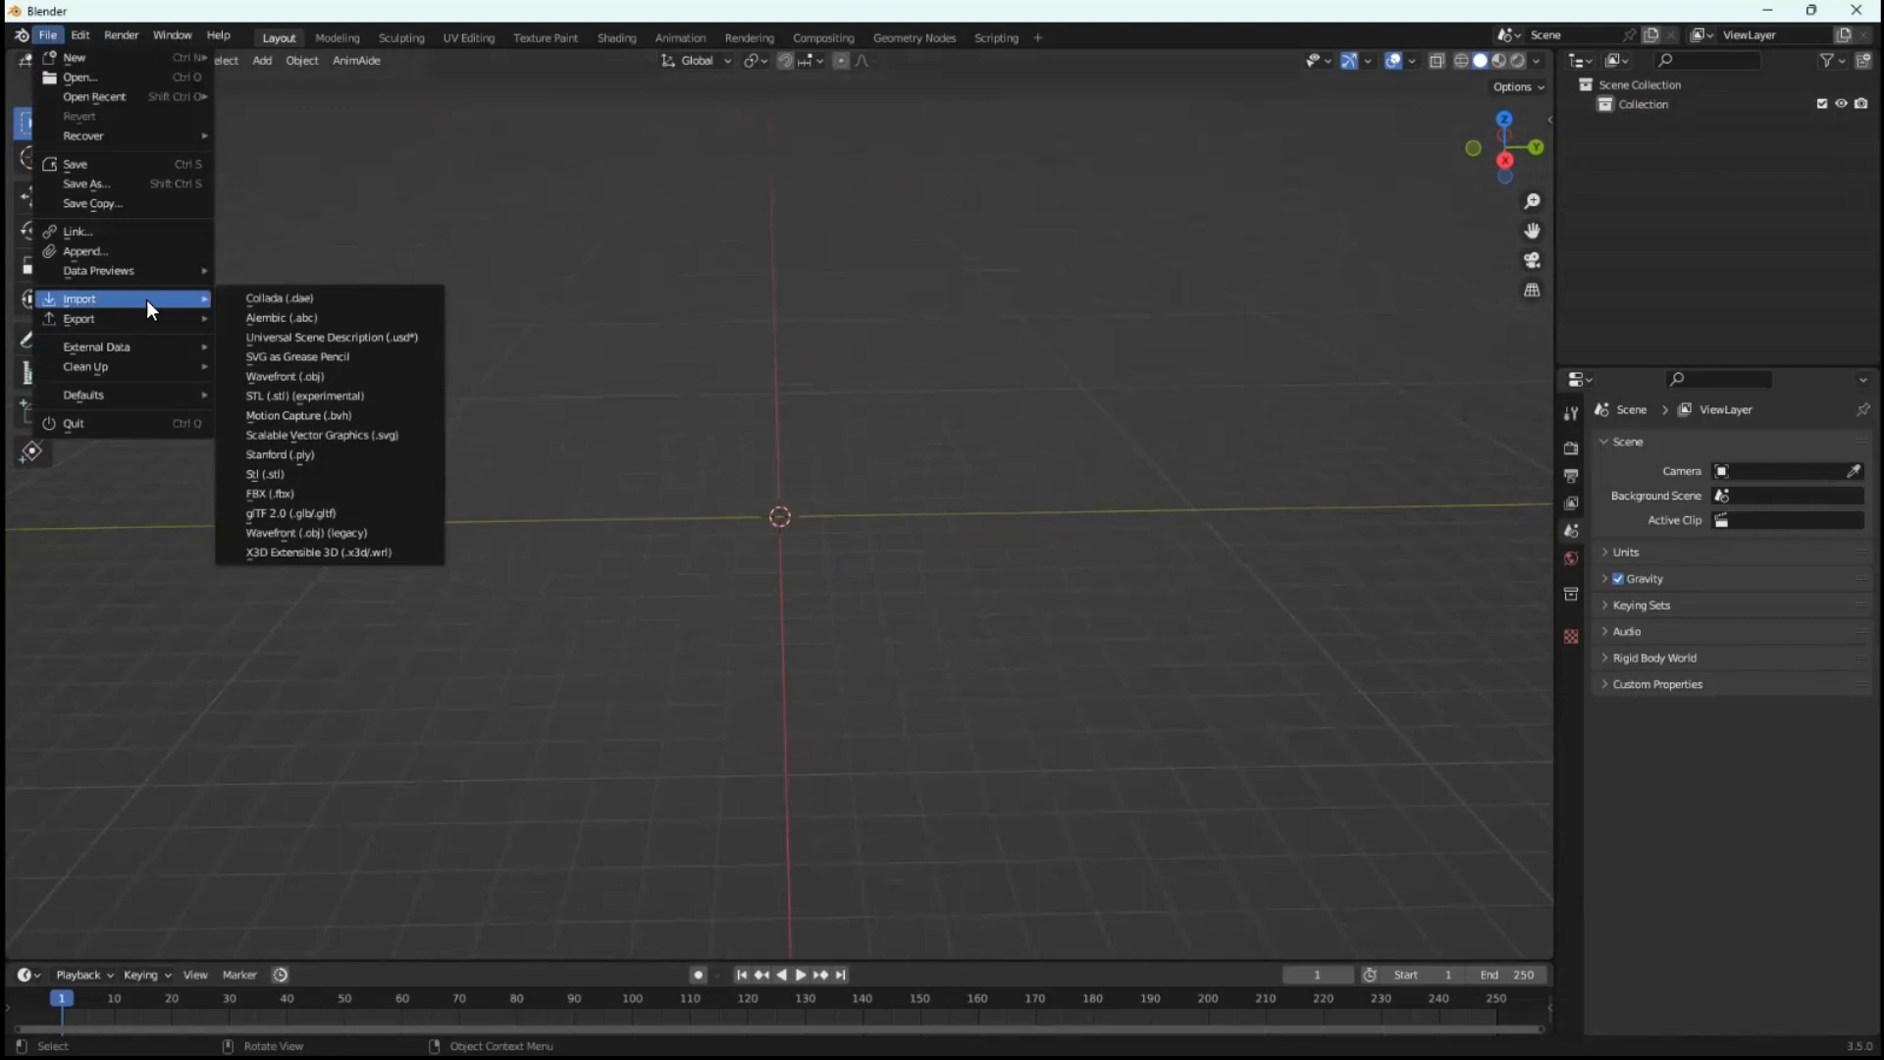
left_click(349, 476)
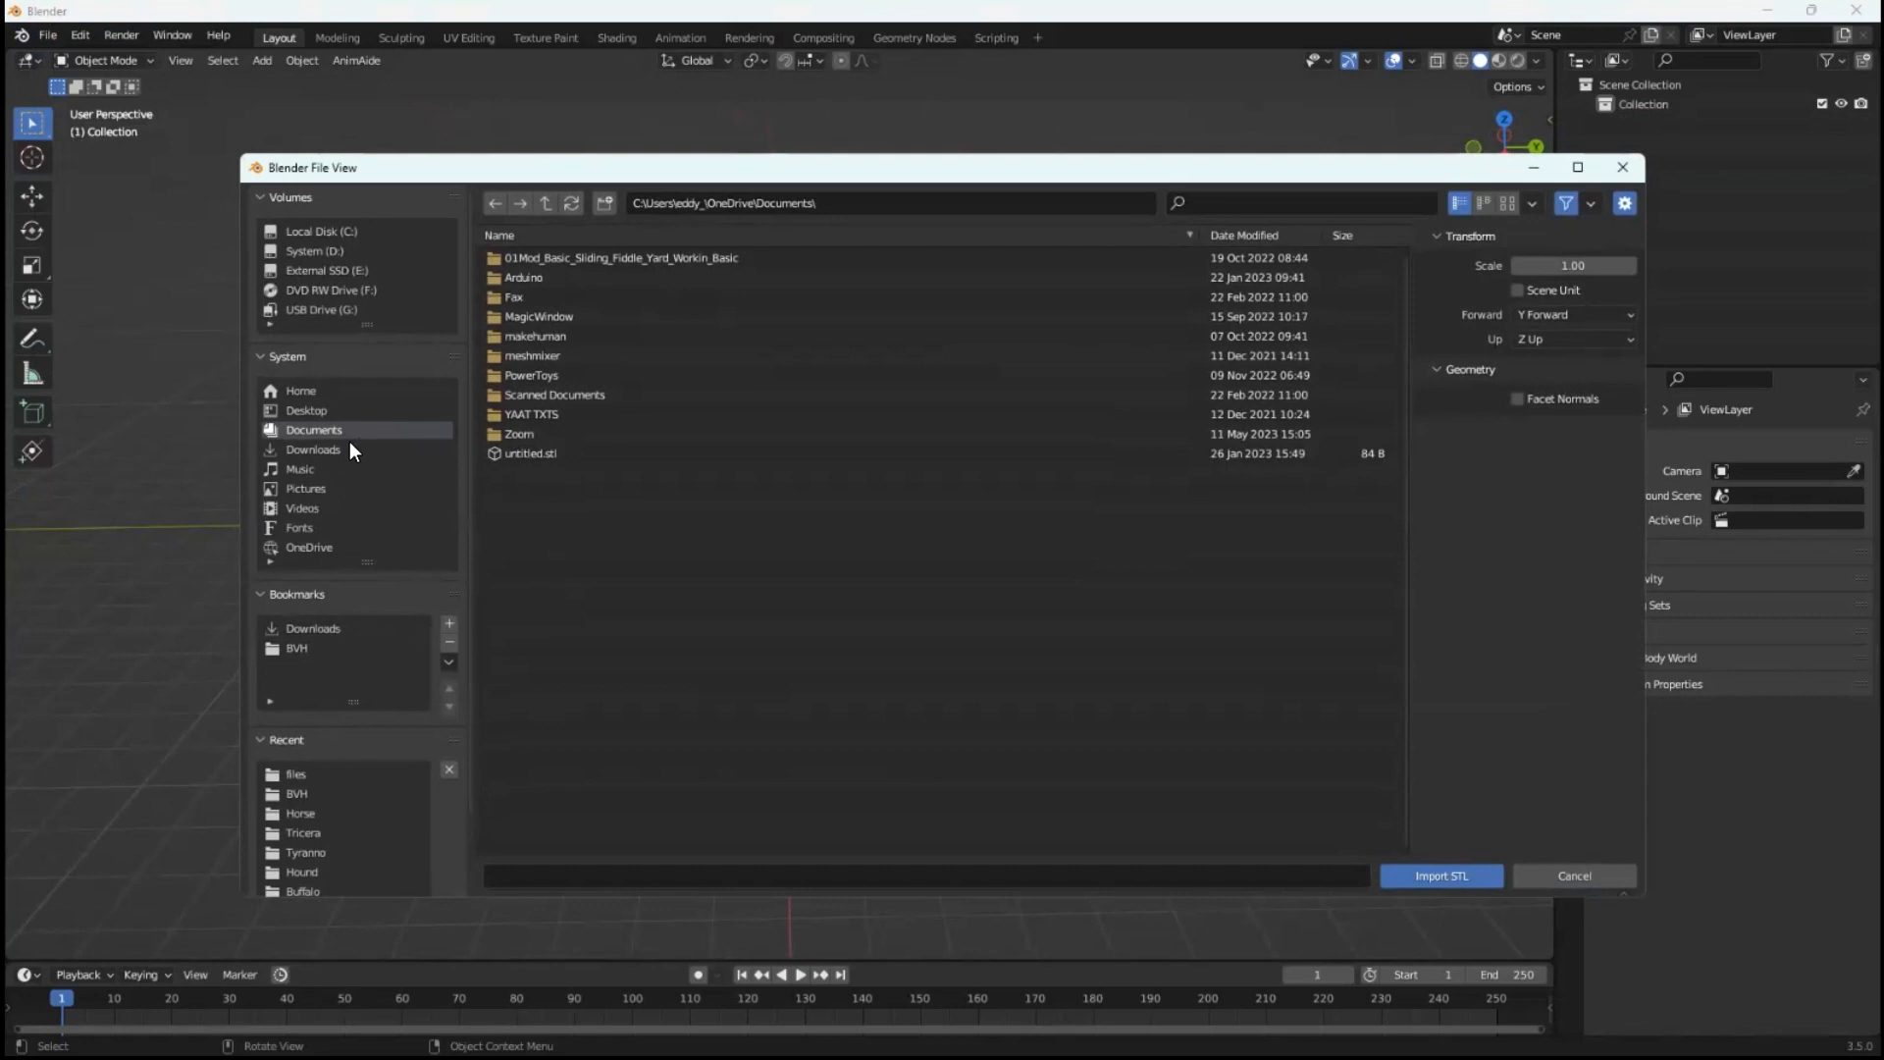
left_click(349, 448)
double_click(610, 512)
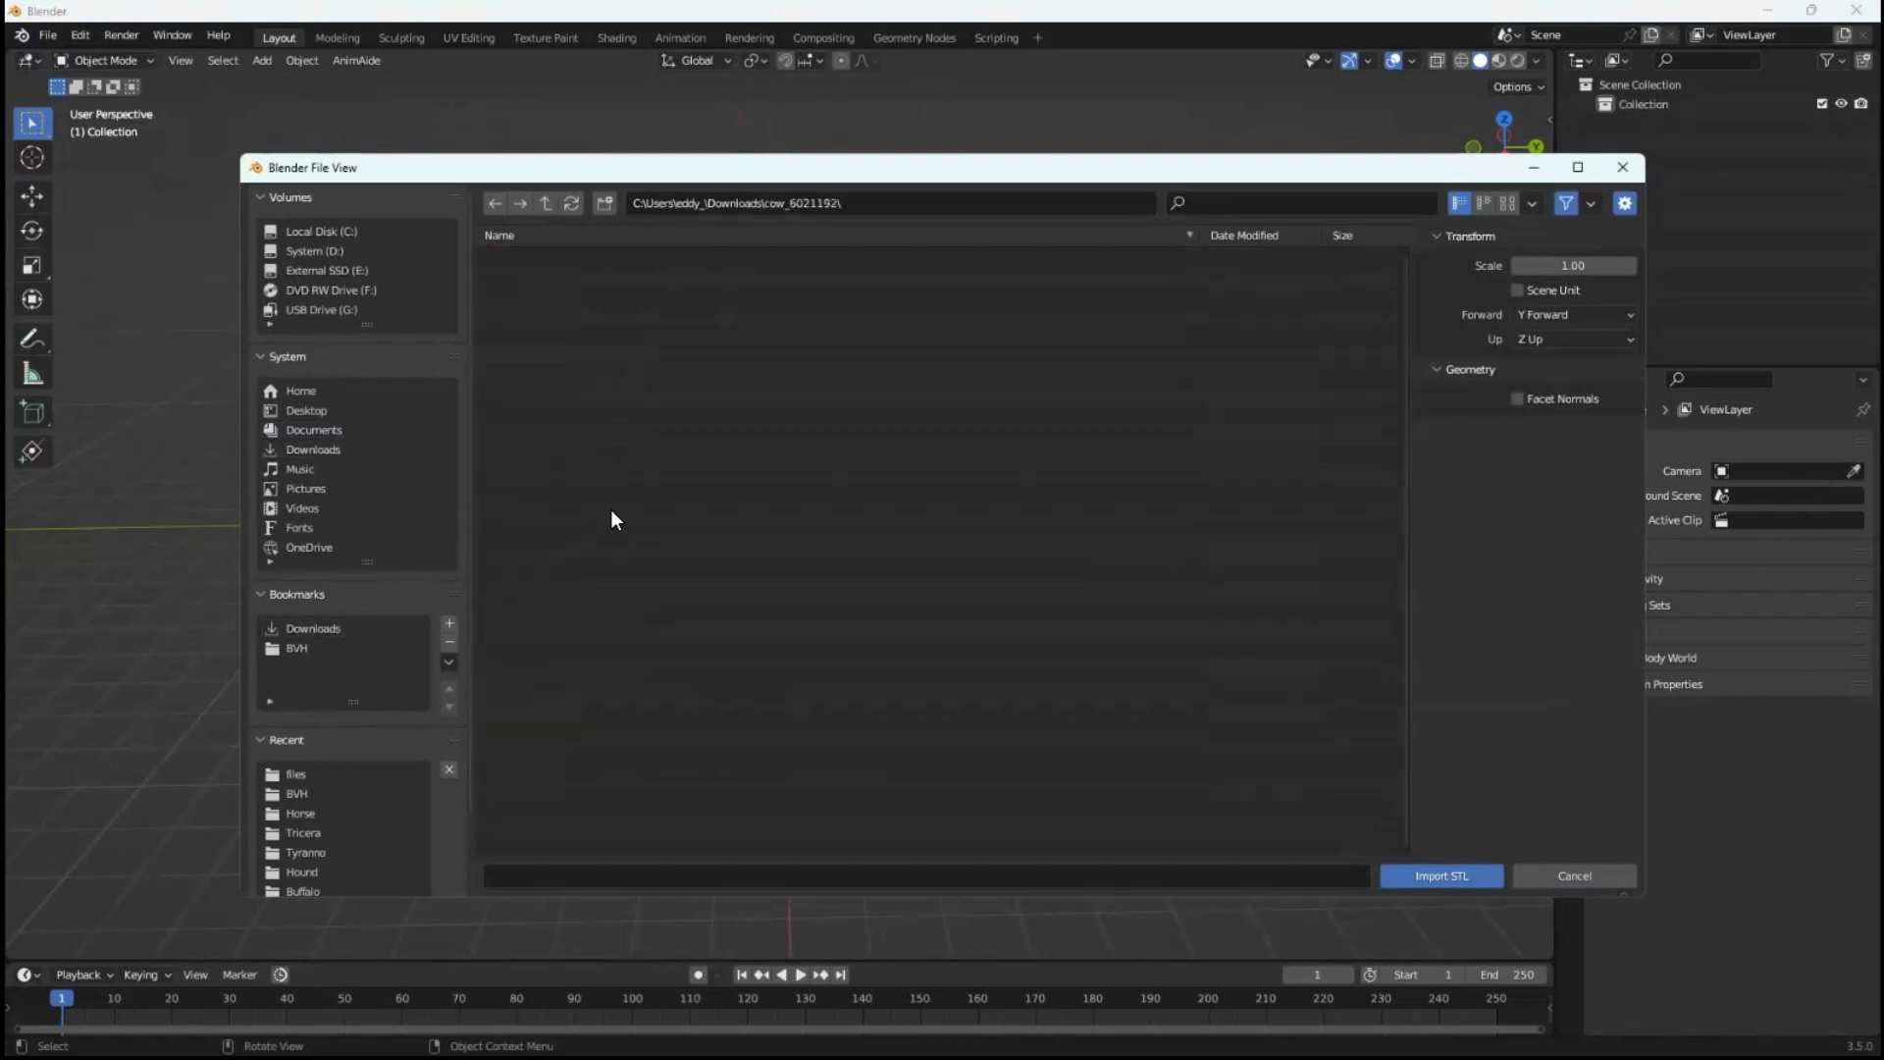
double_click(517, 260)
double_click(532, 258)
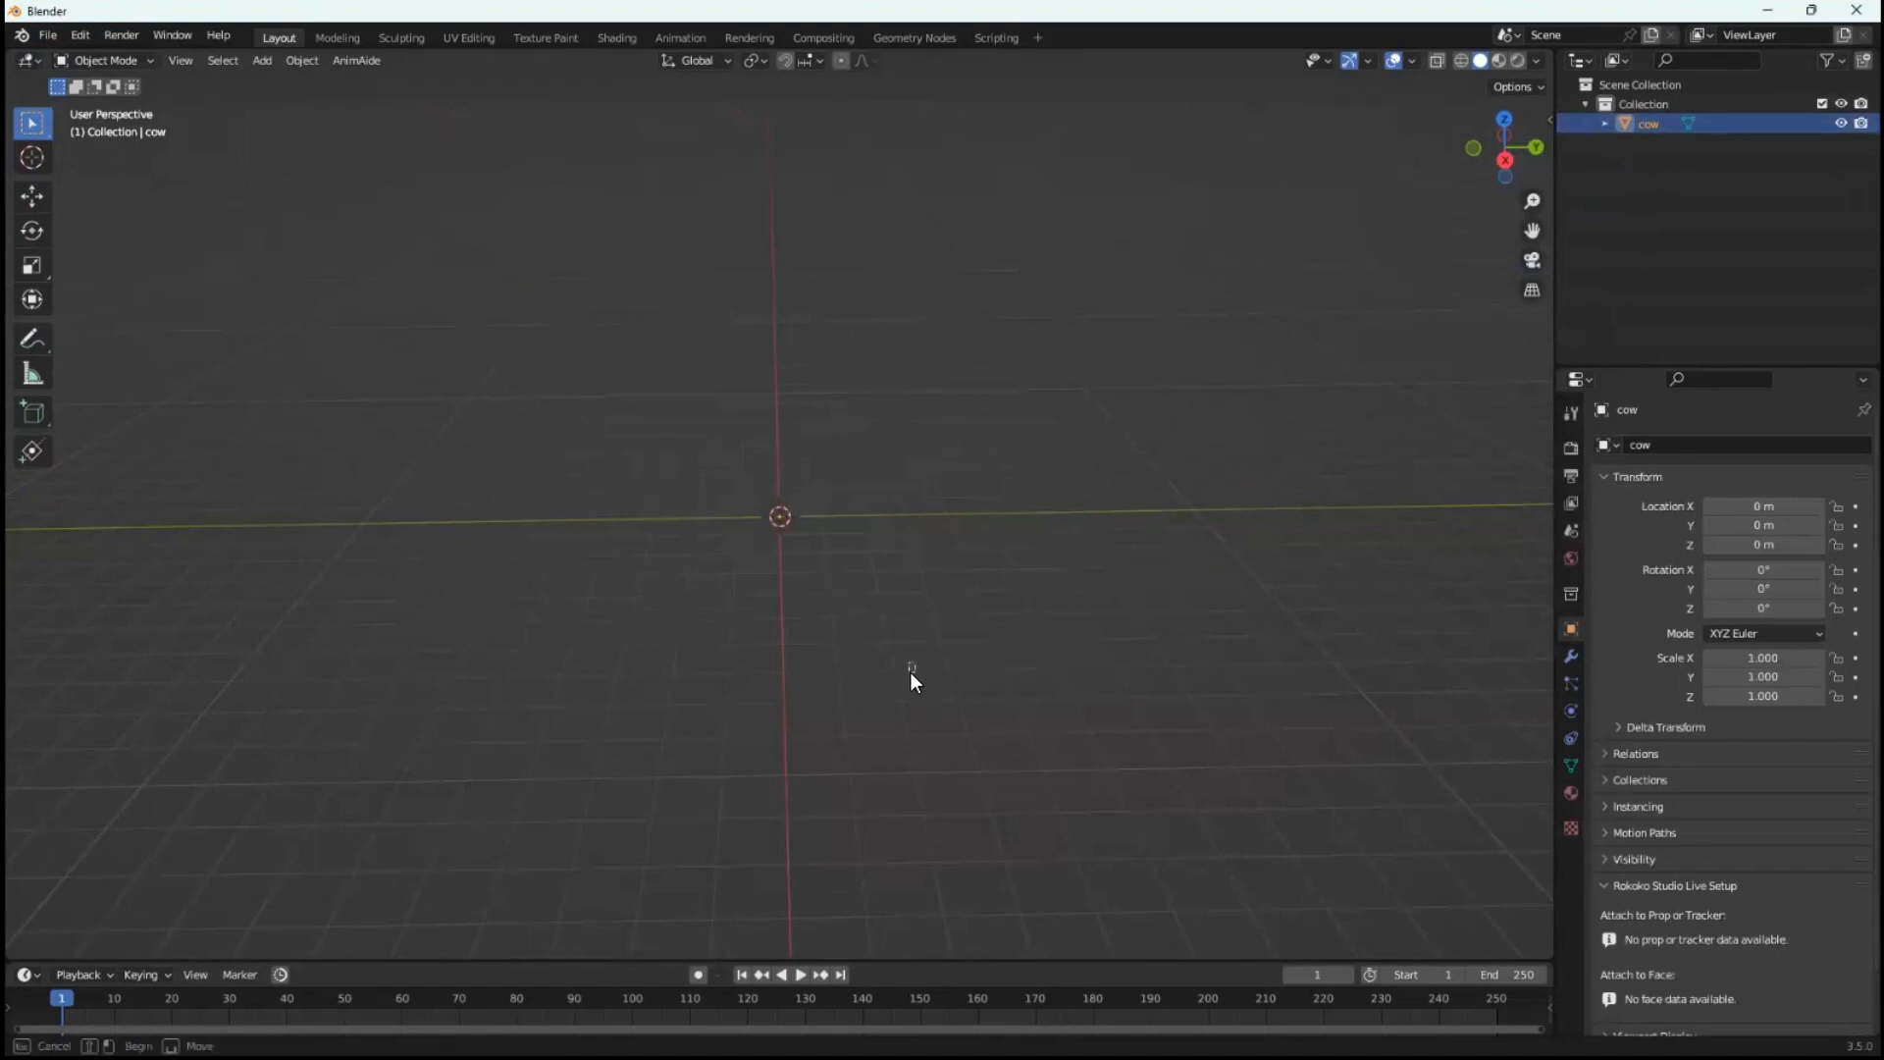
- Try to move the imported cow's geometry to its origin with Geometry to Origin
middle_click_drag(866, 660, 833, 546)
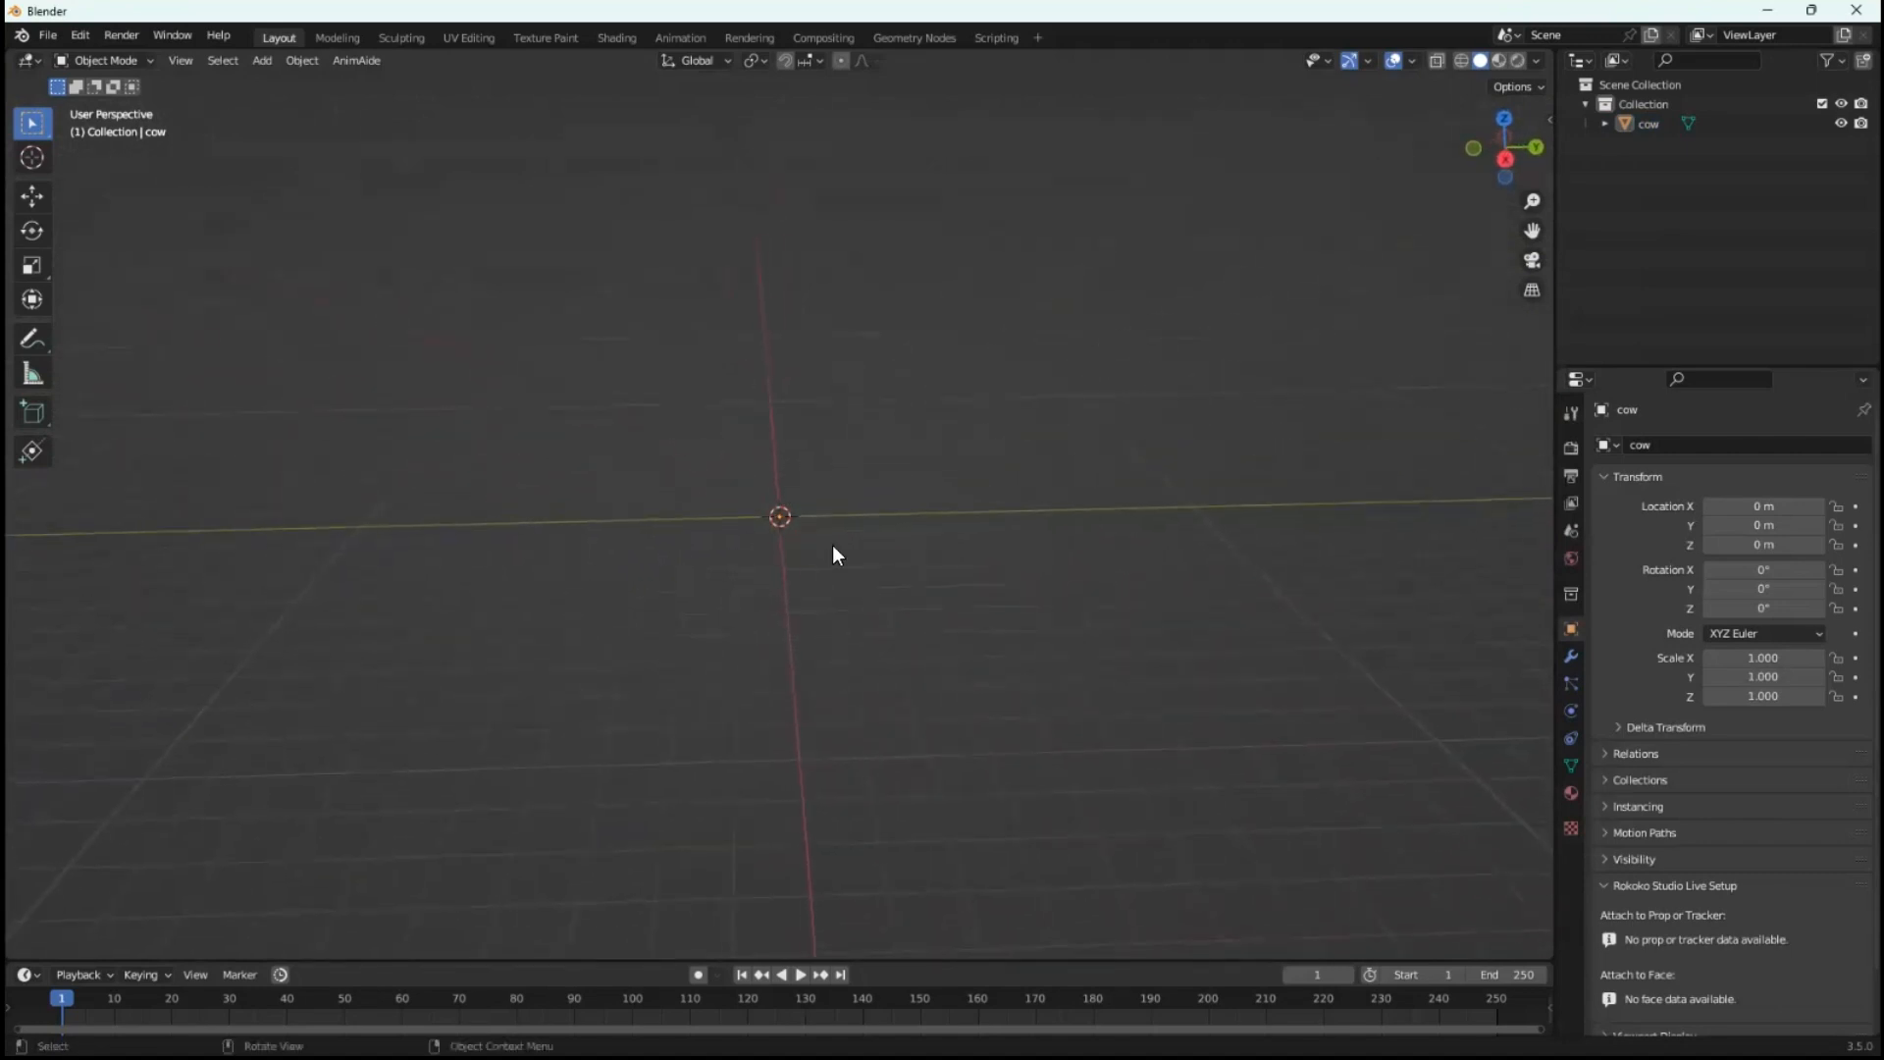
right_click(783, 514)
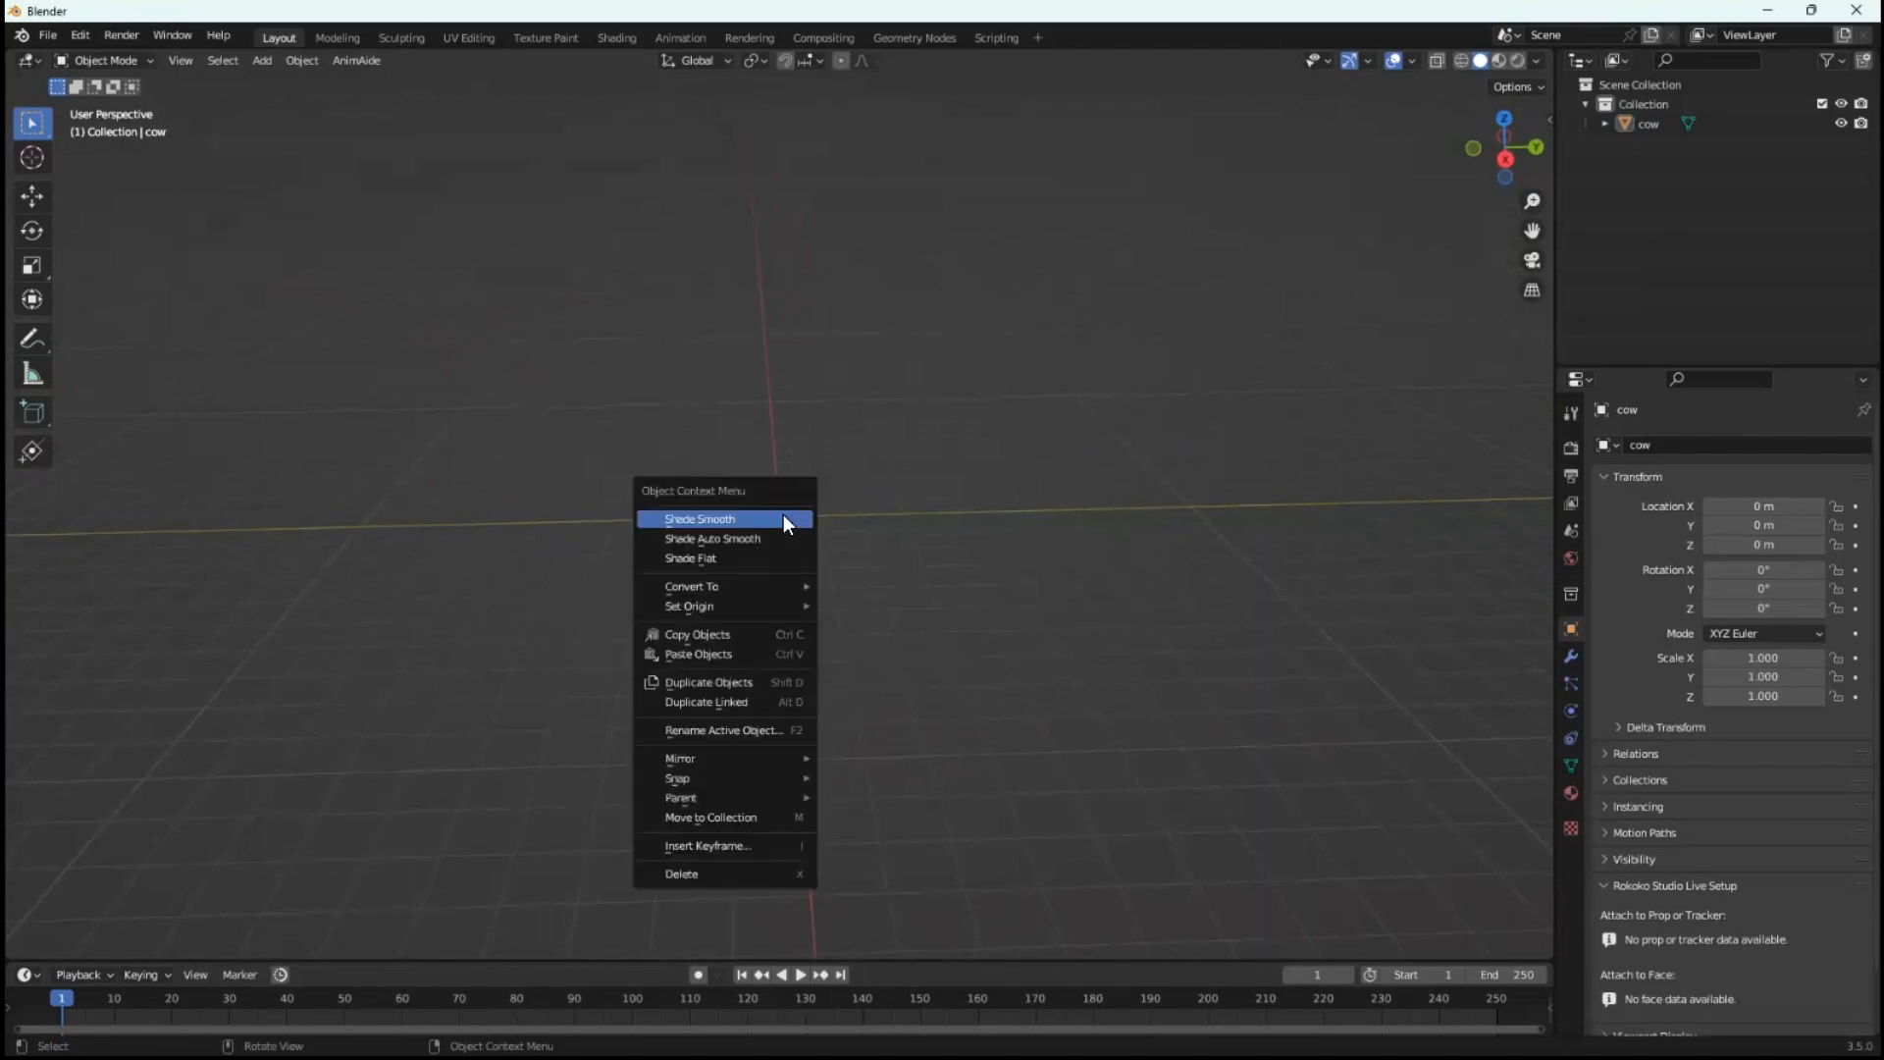
mouse_move(709, 609)
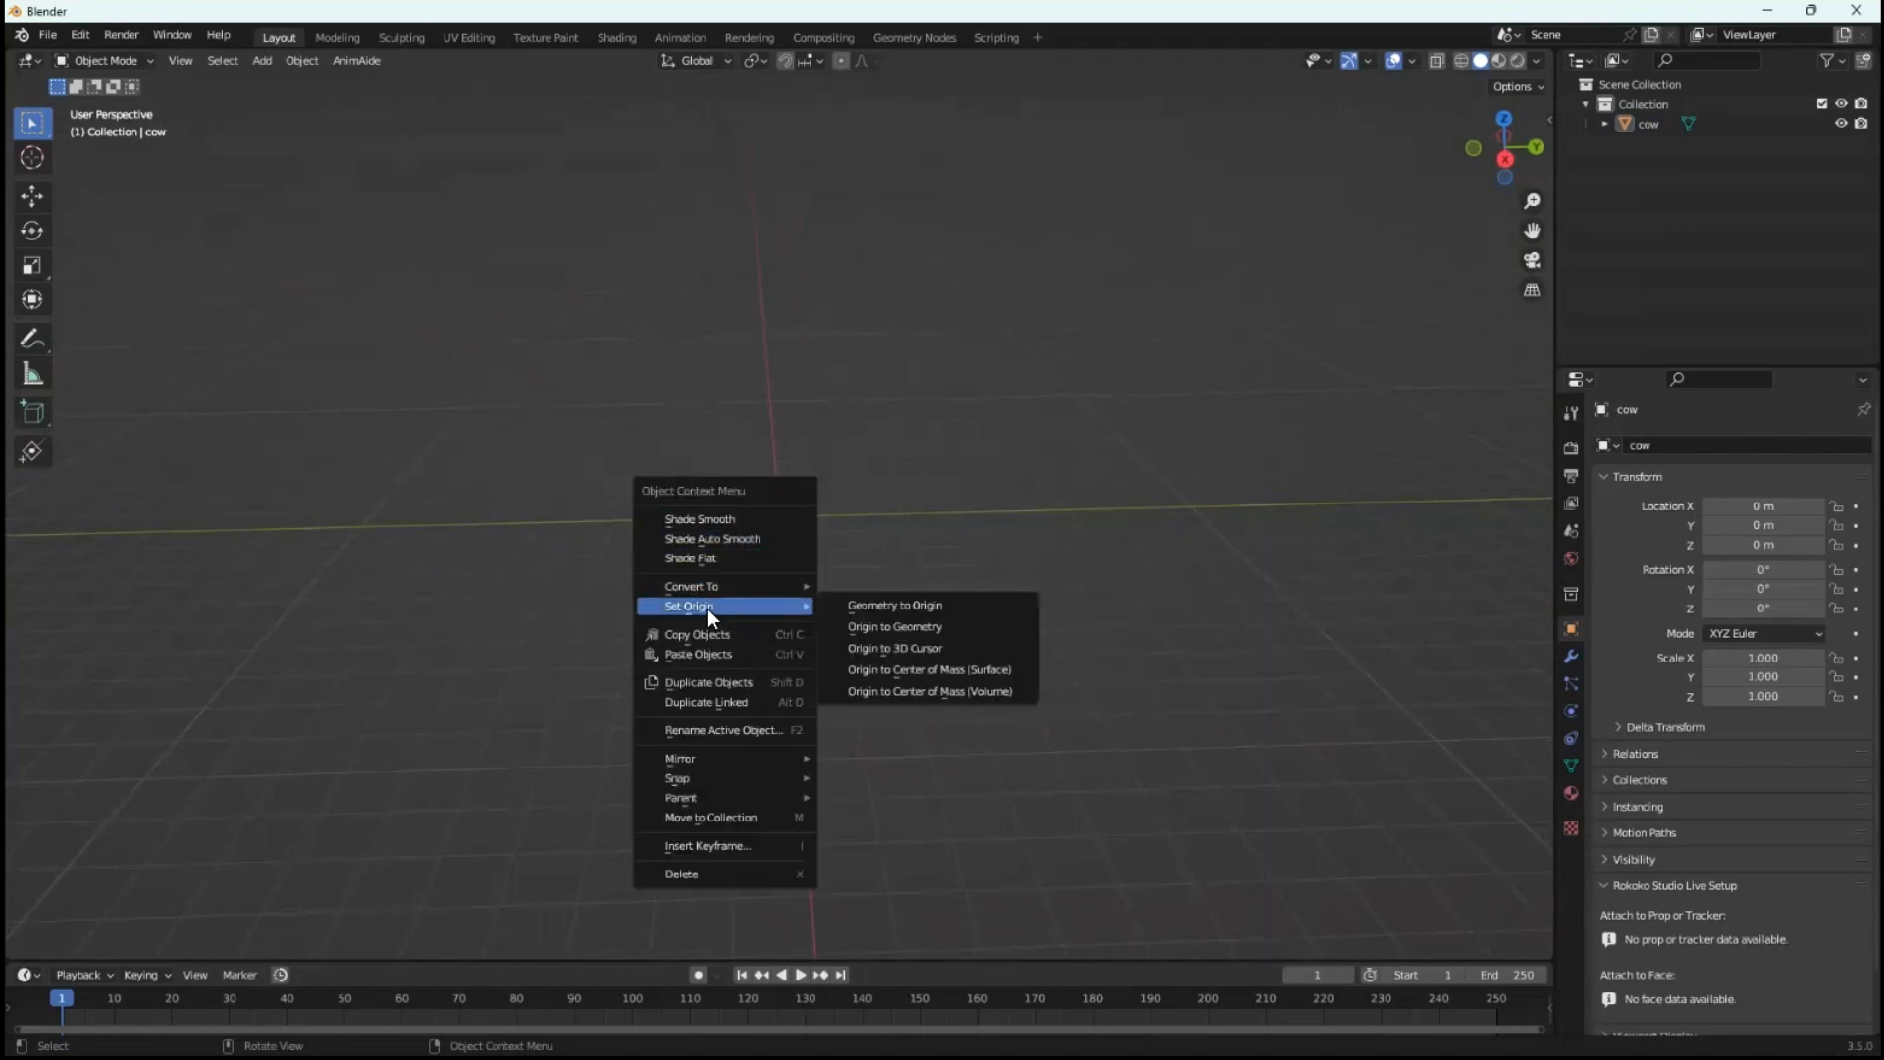
left_click(926, 604)
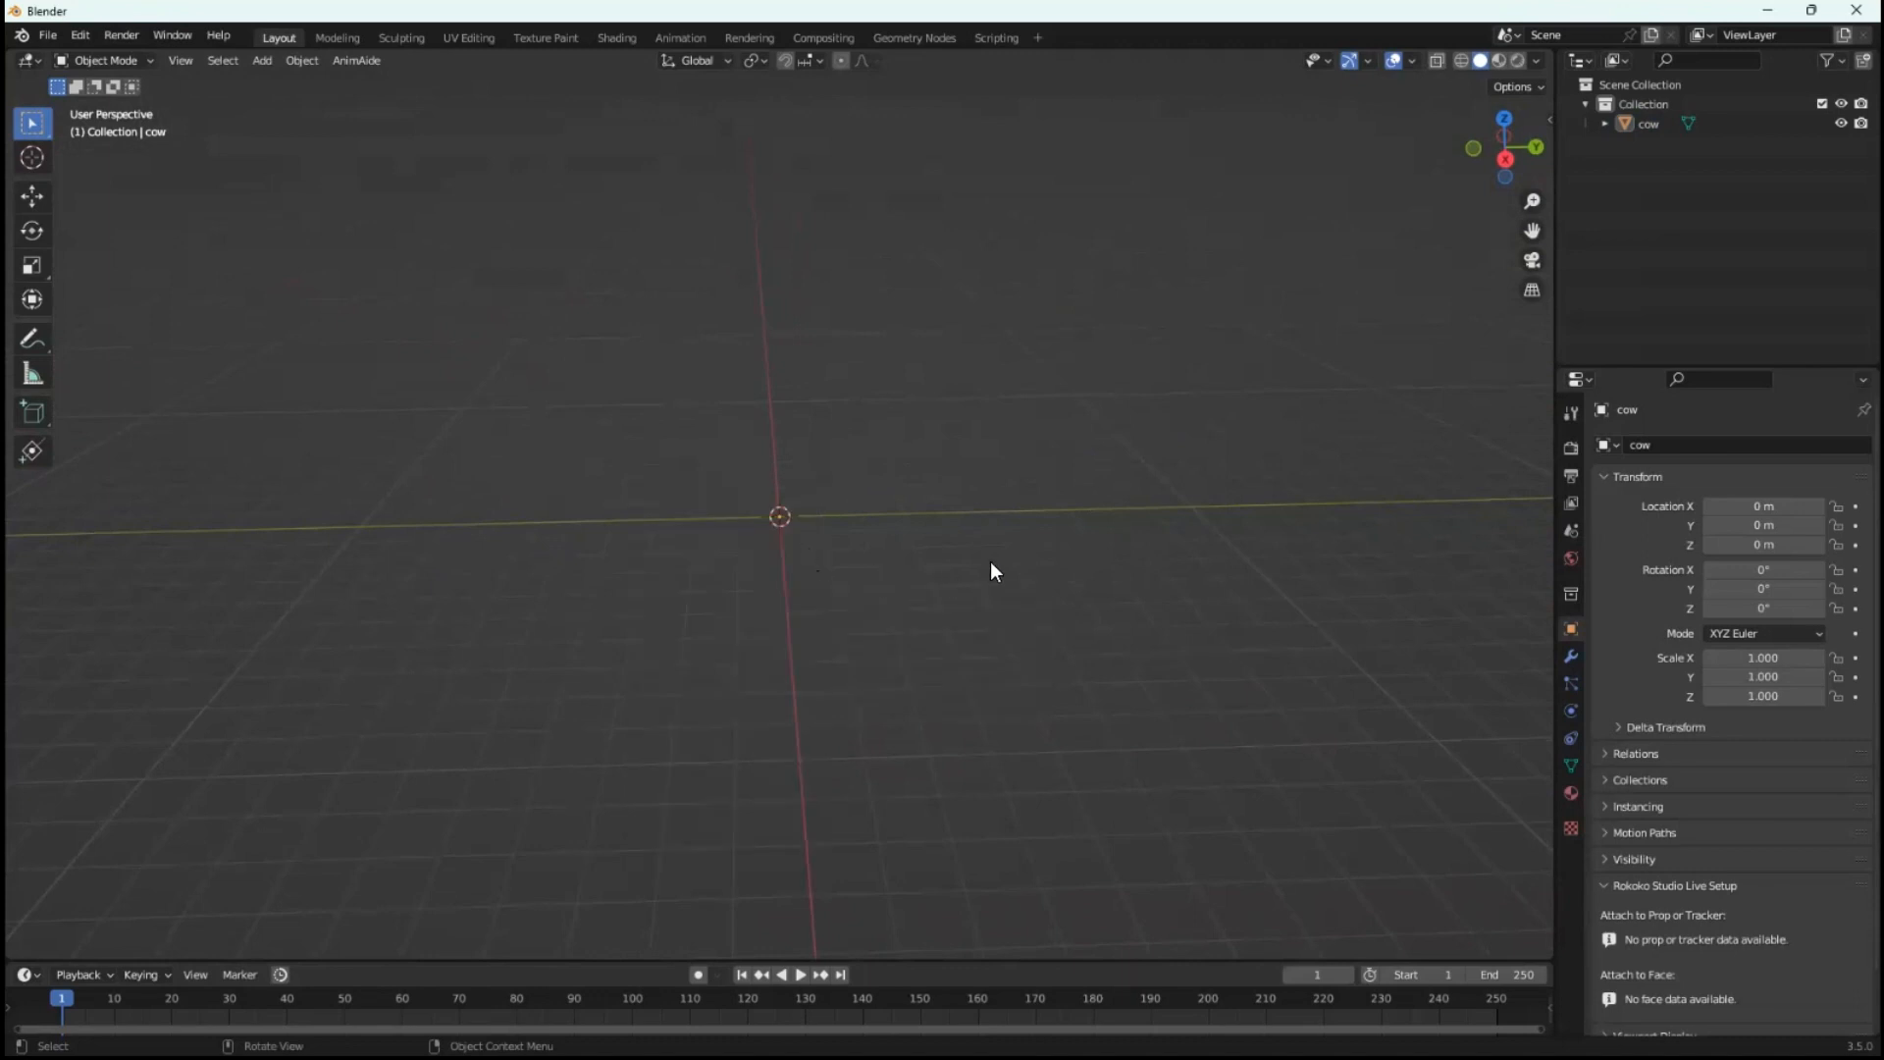
- Select the cow, centre its mesh with Set Origin > Geometry to Origin, and inspect the whole model
key("a")
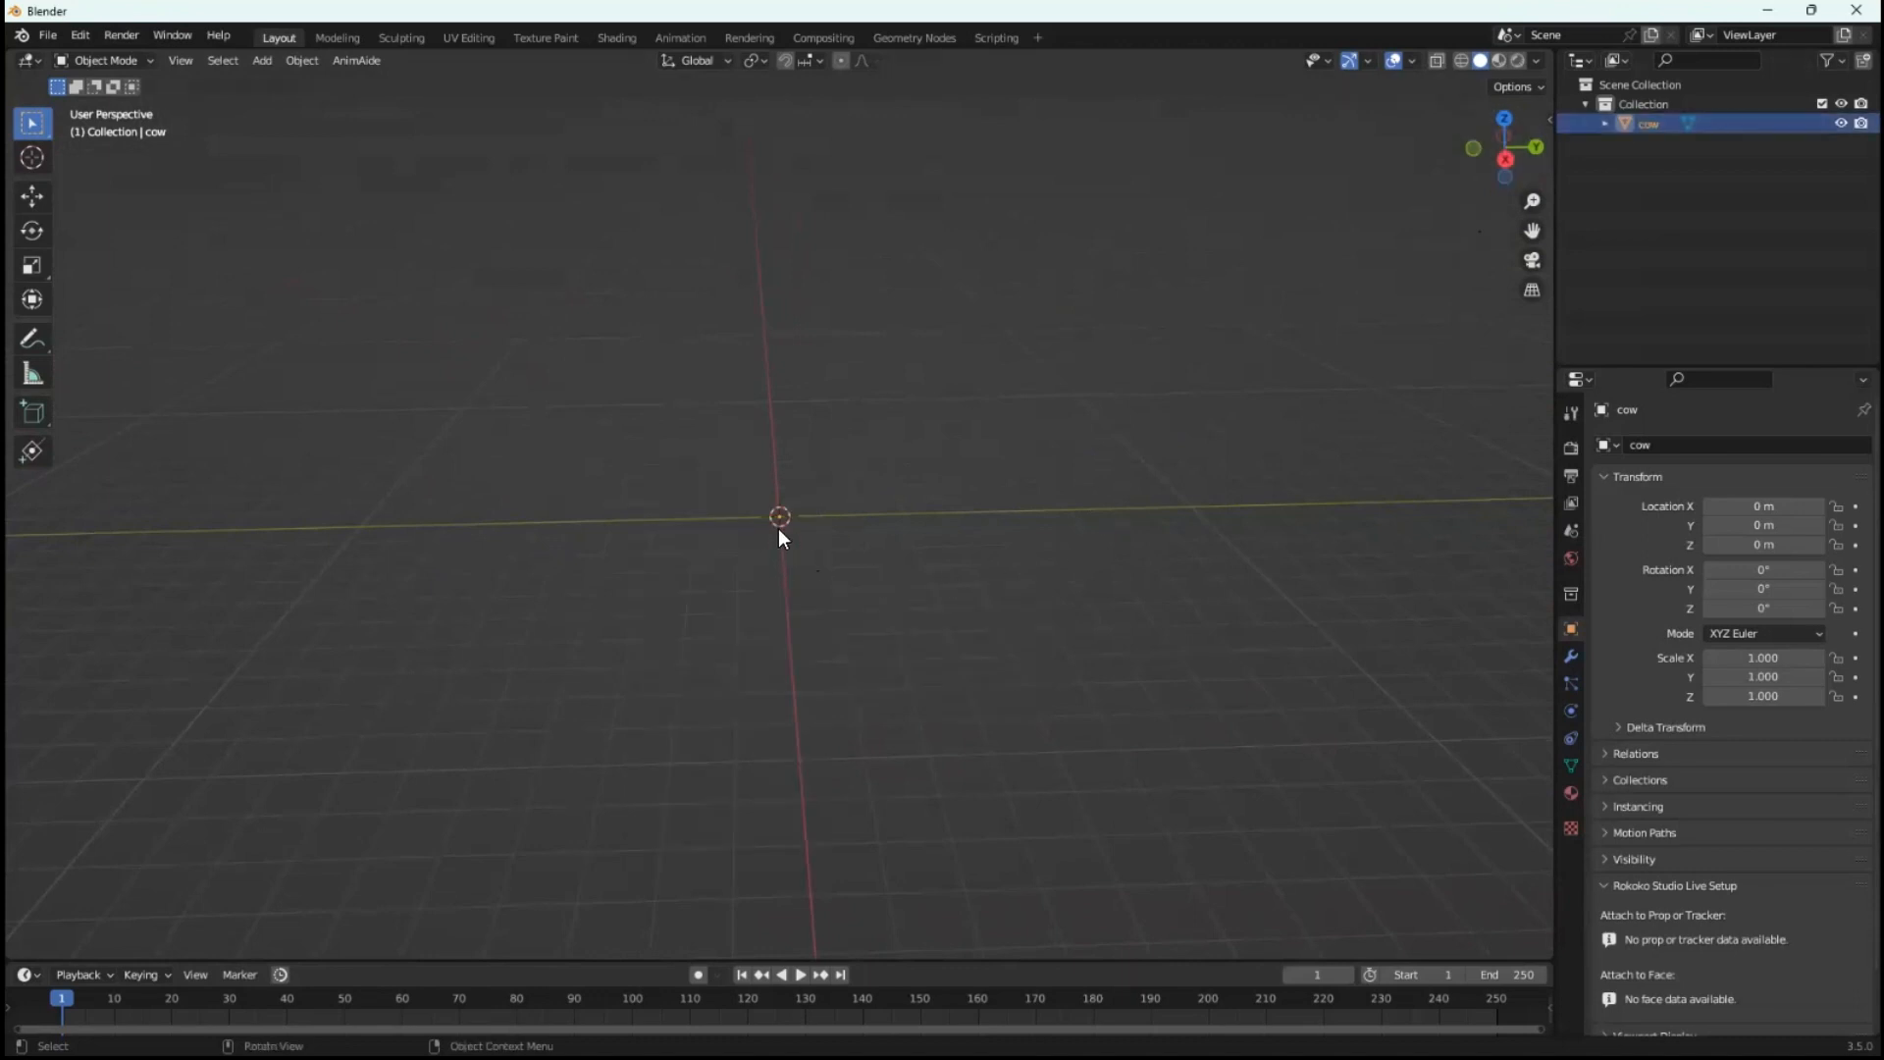
right_click(779, 519)
mouse_move(779, 516)
left_click(900, 510)
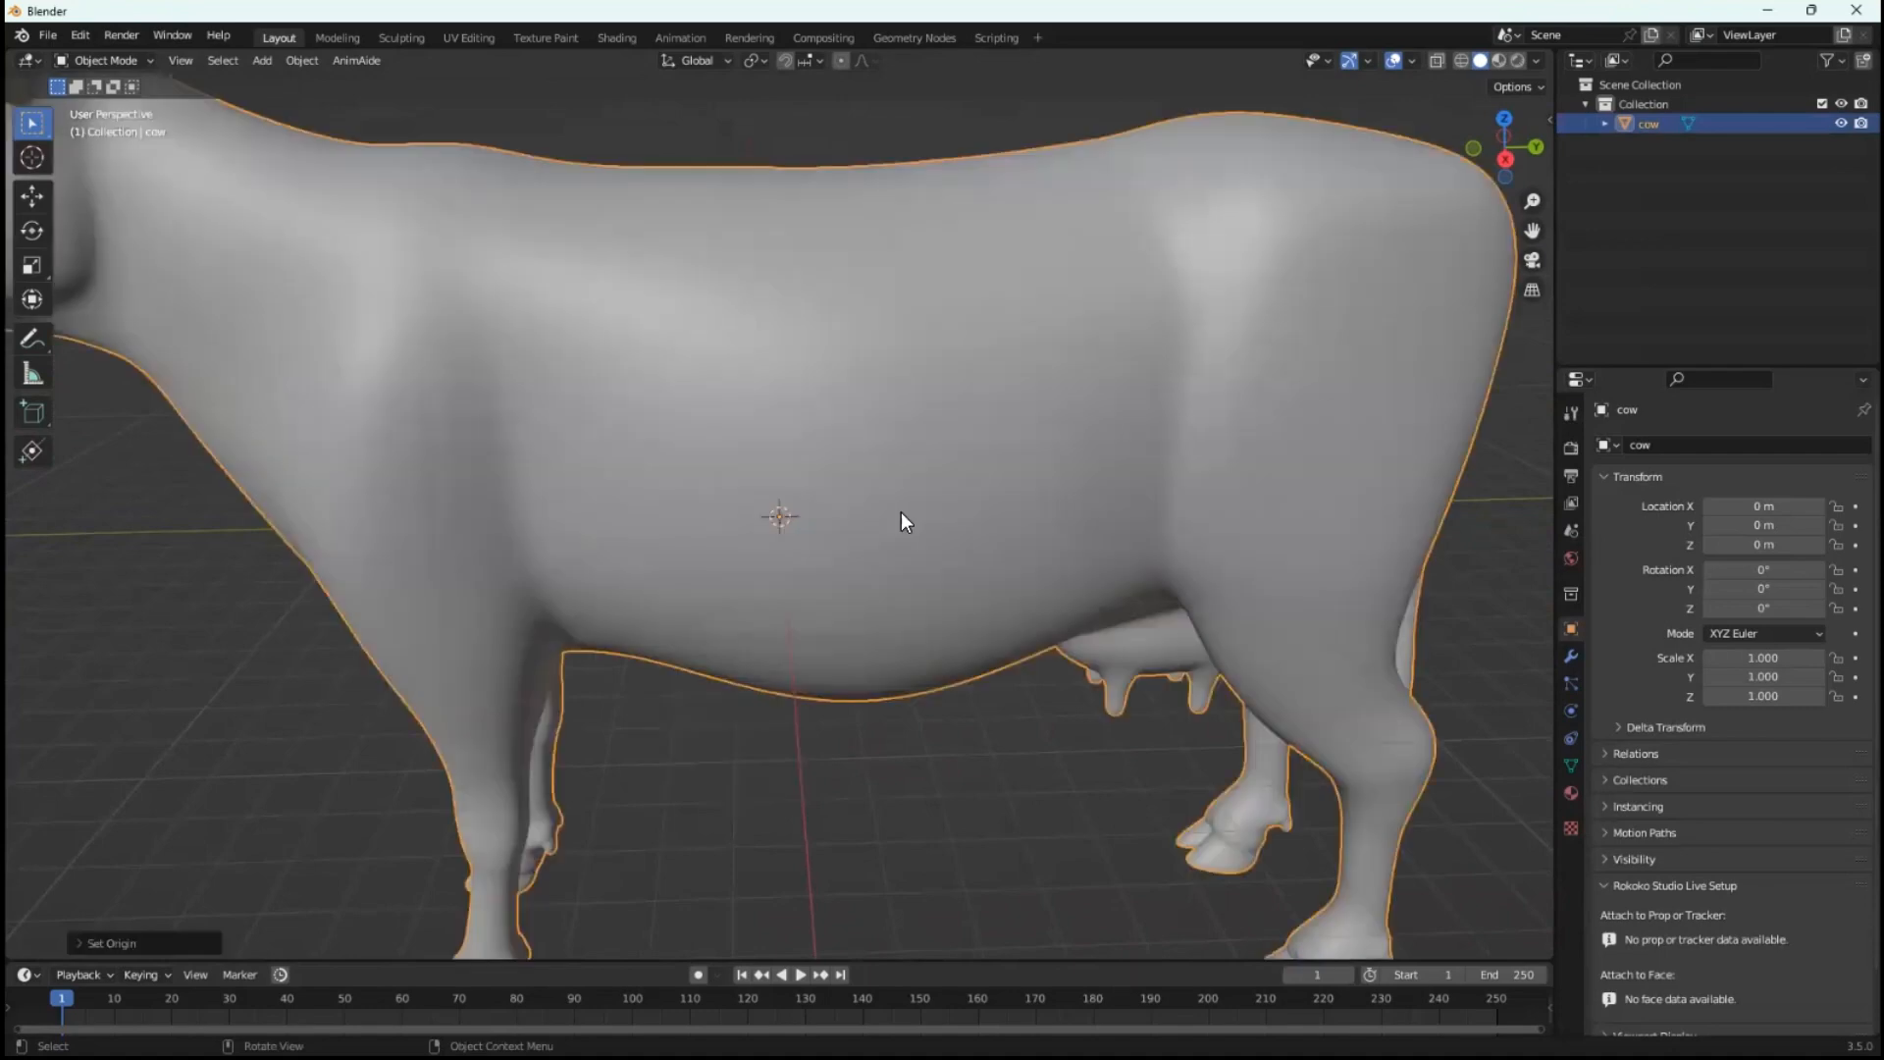
scroll(901, 510, "down", 6)
middle_click_drag(824, 631, 805, 565)
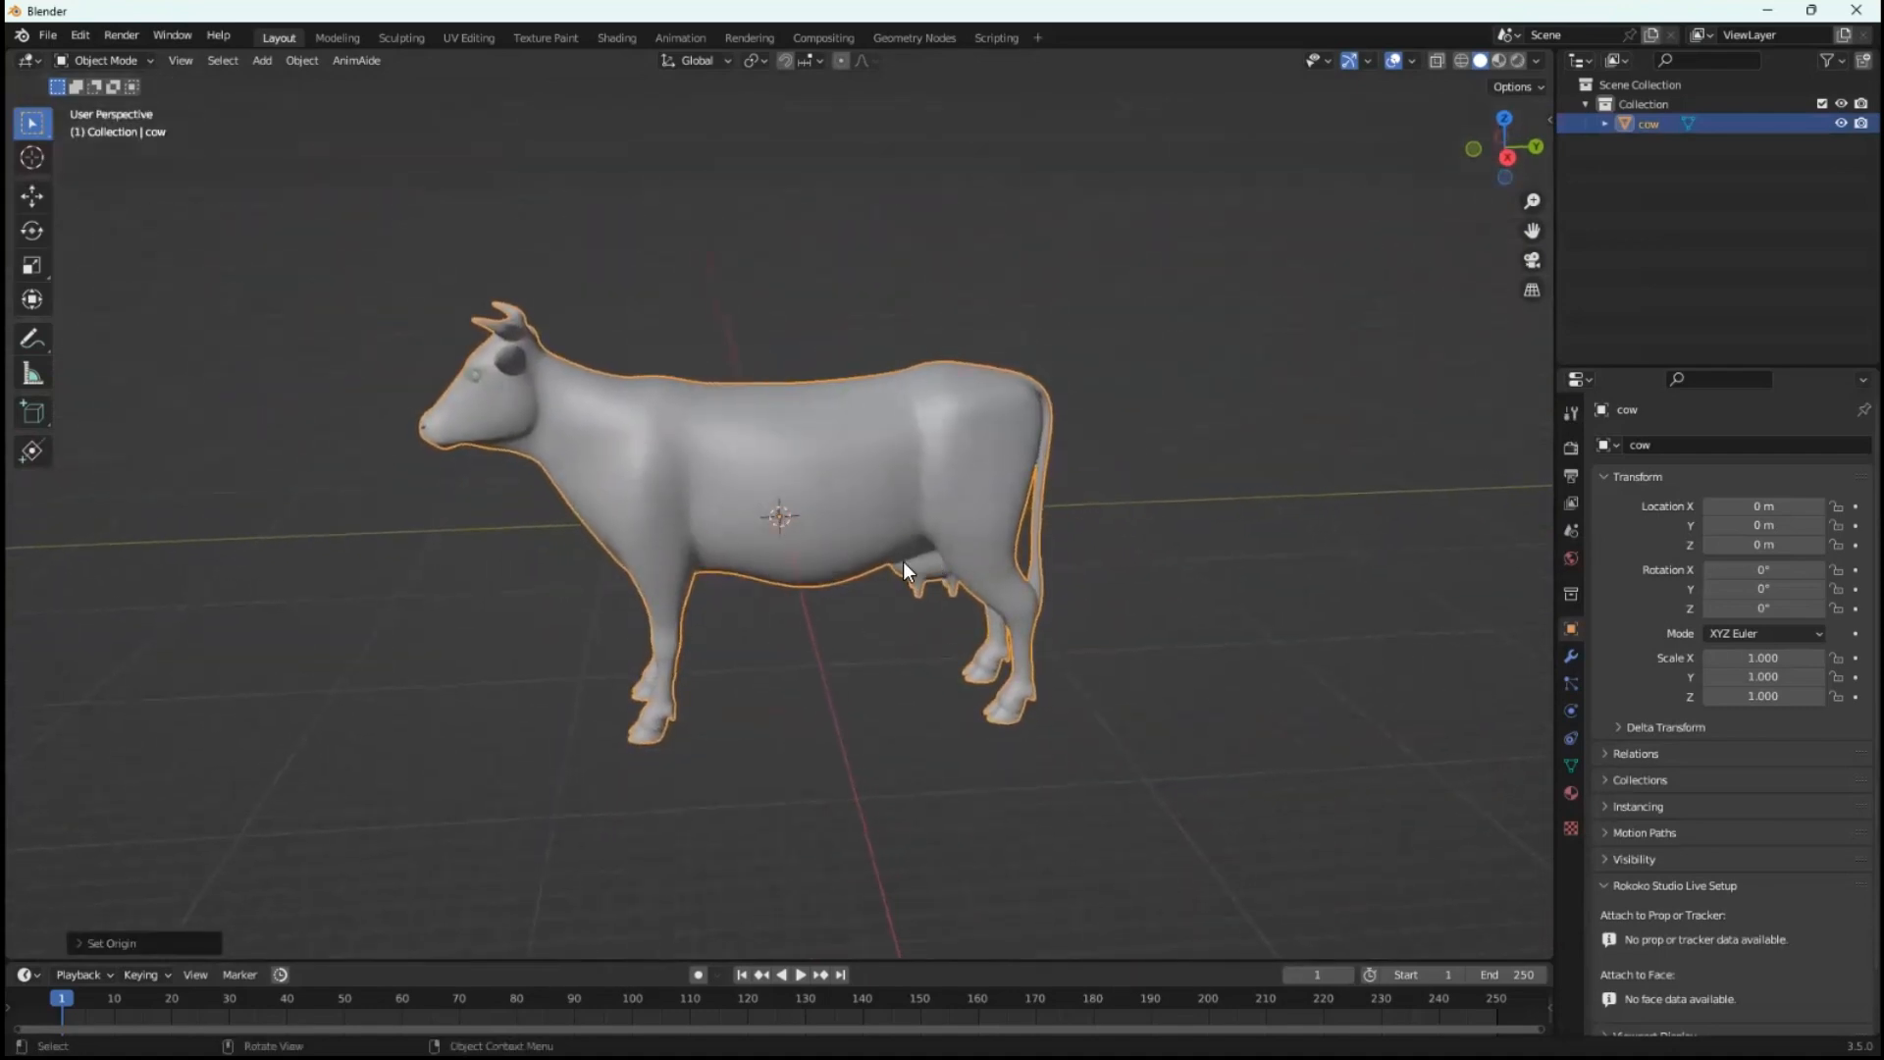
middle_click_drag(1099, 550, 1039, 547)
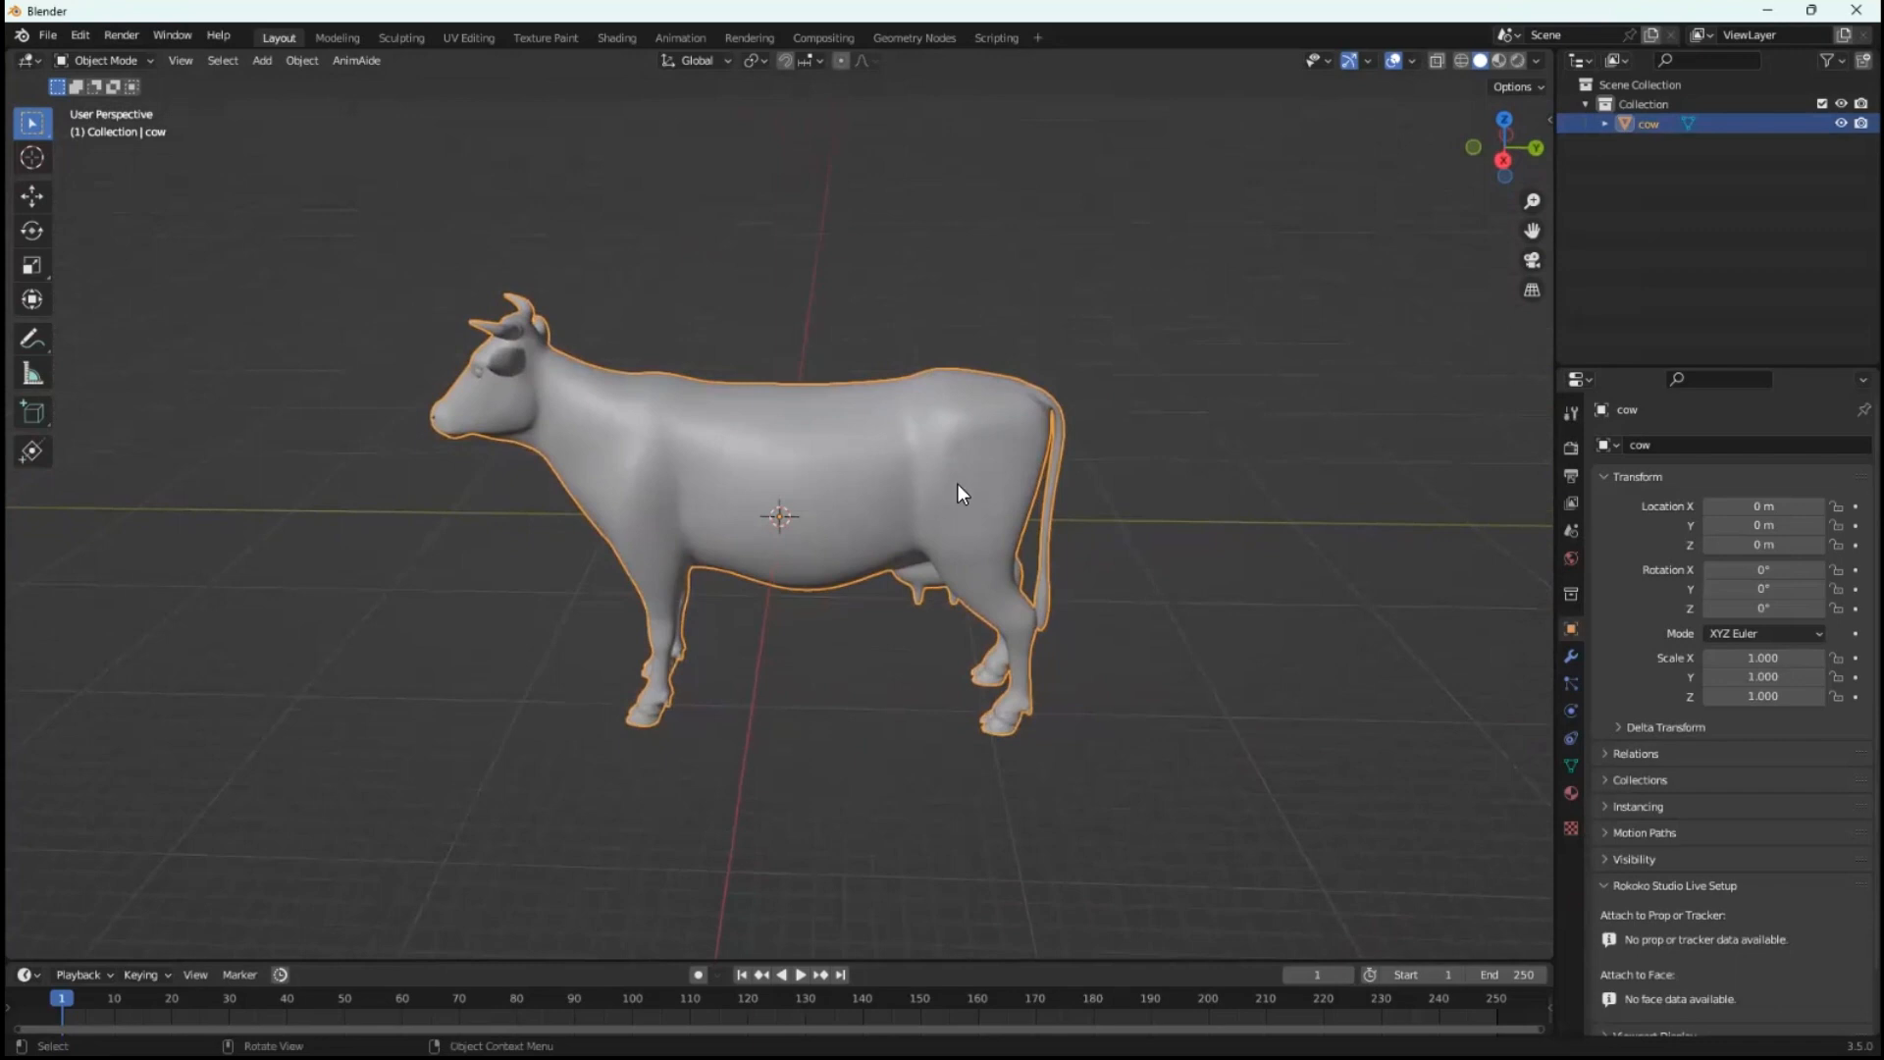
- Start the Shortcut VUr add-on to display pressed keys and mouse buttons in the 3D viewport
key("n")
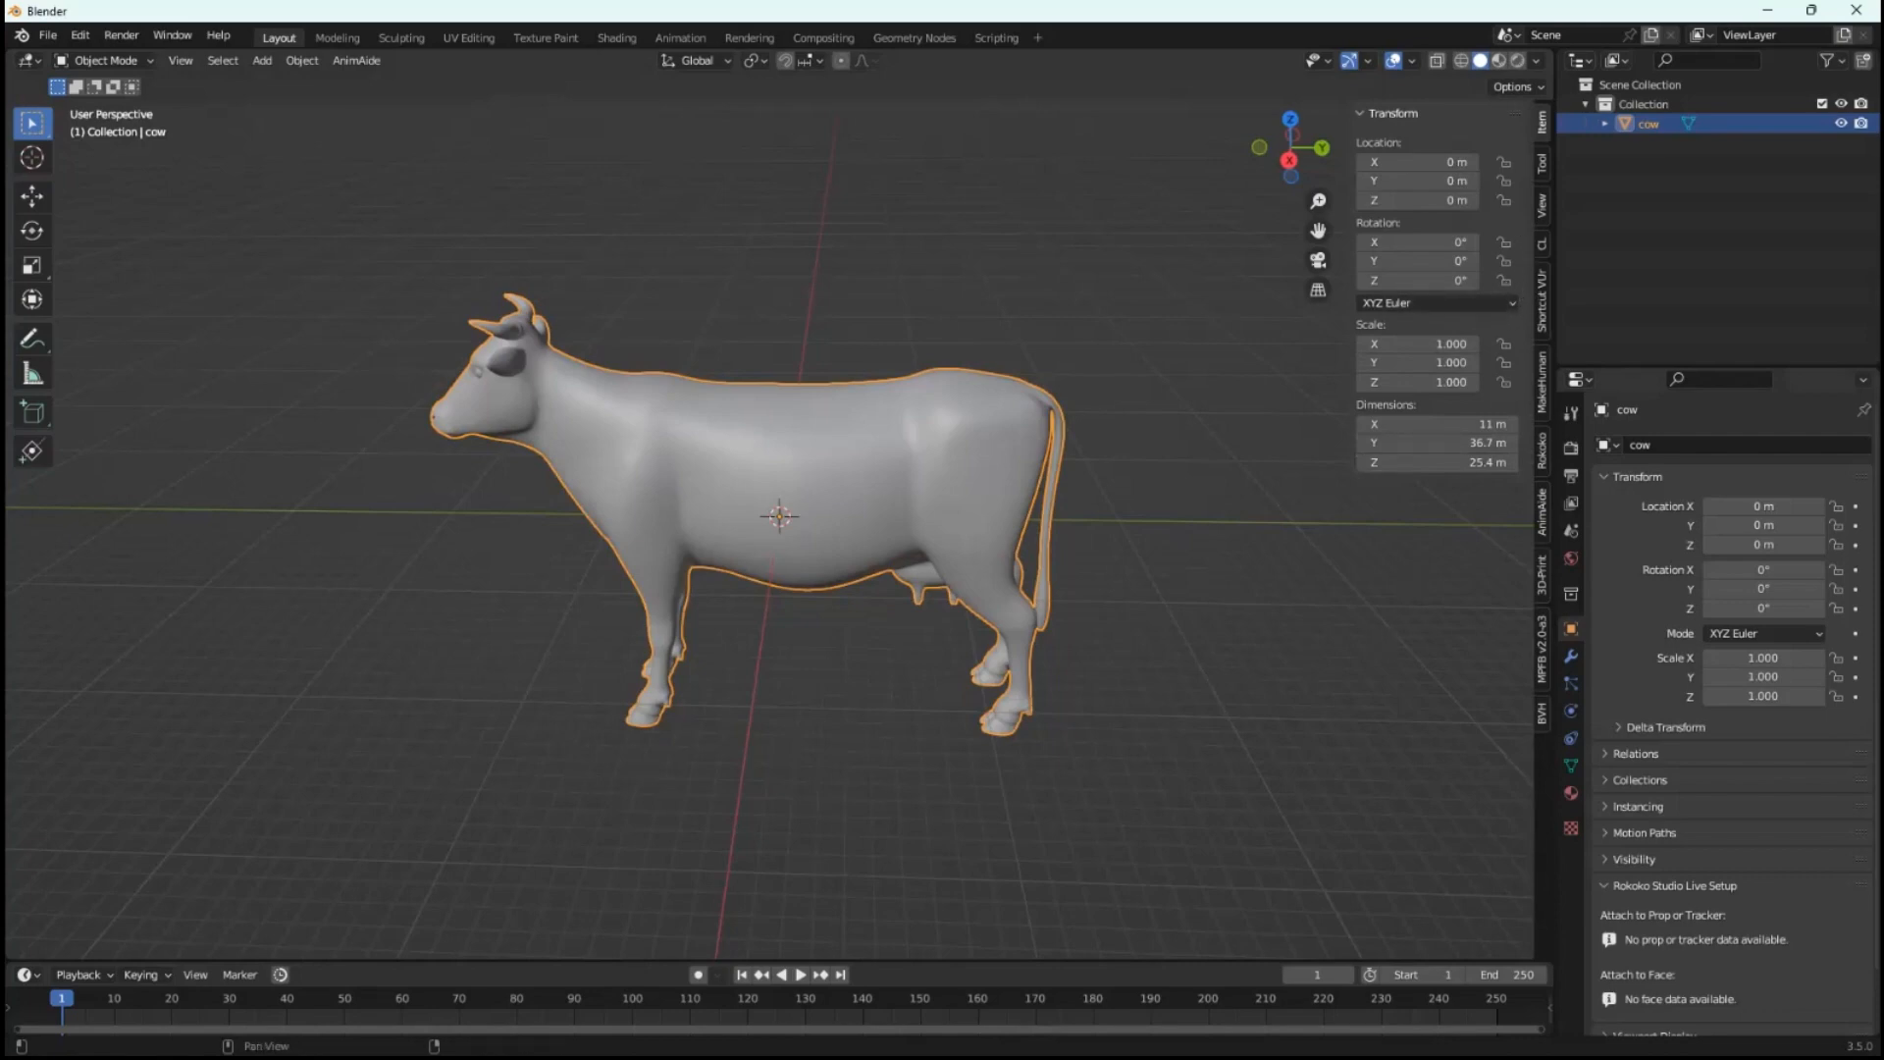
left_click(1543, 244)
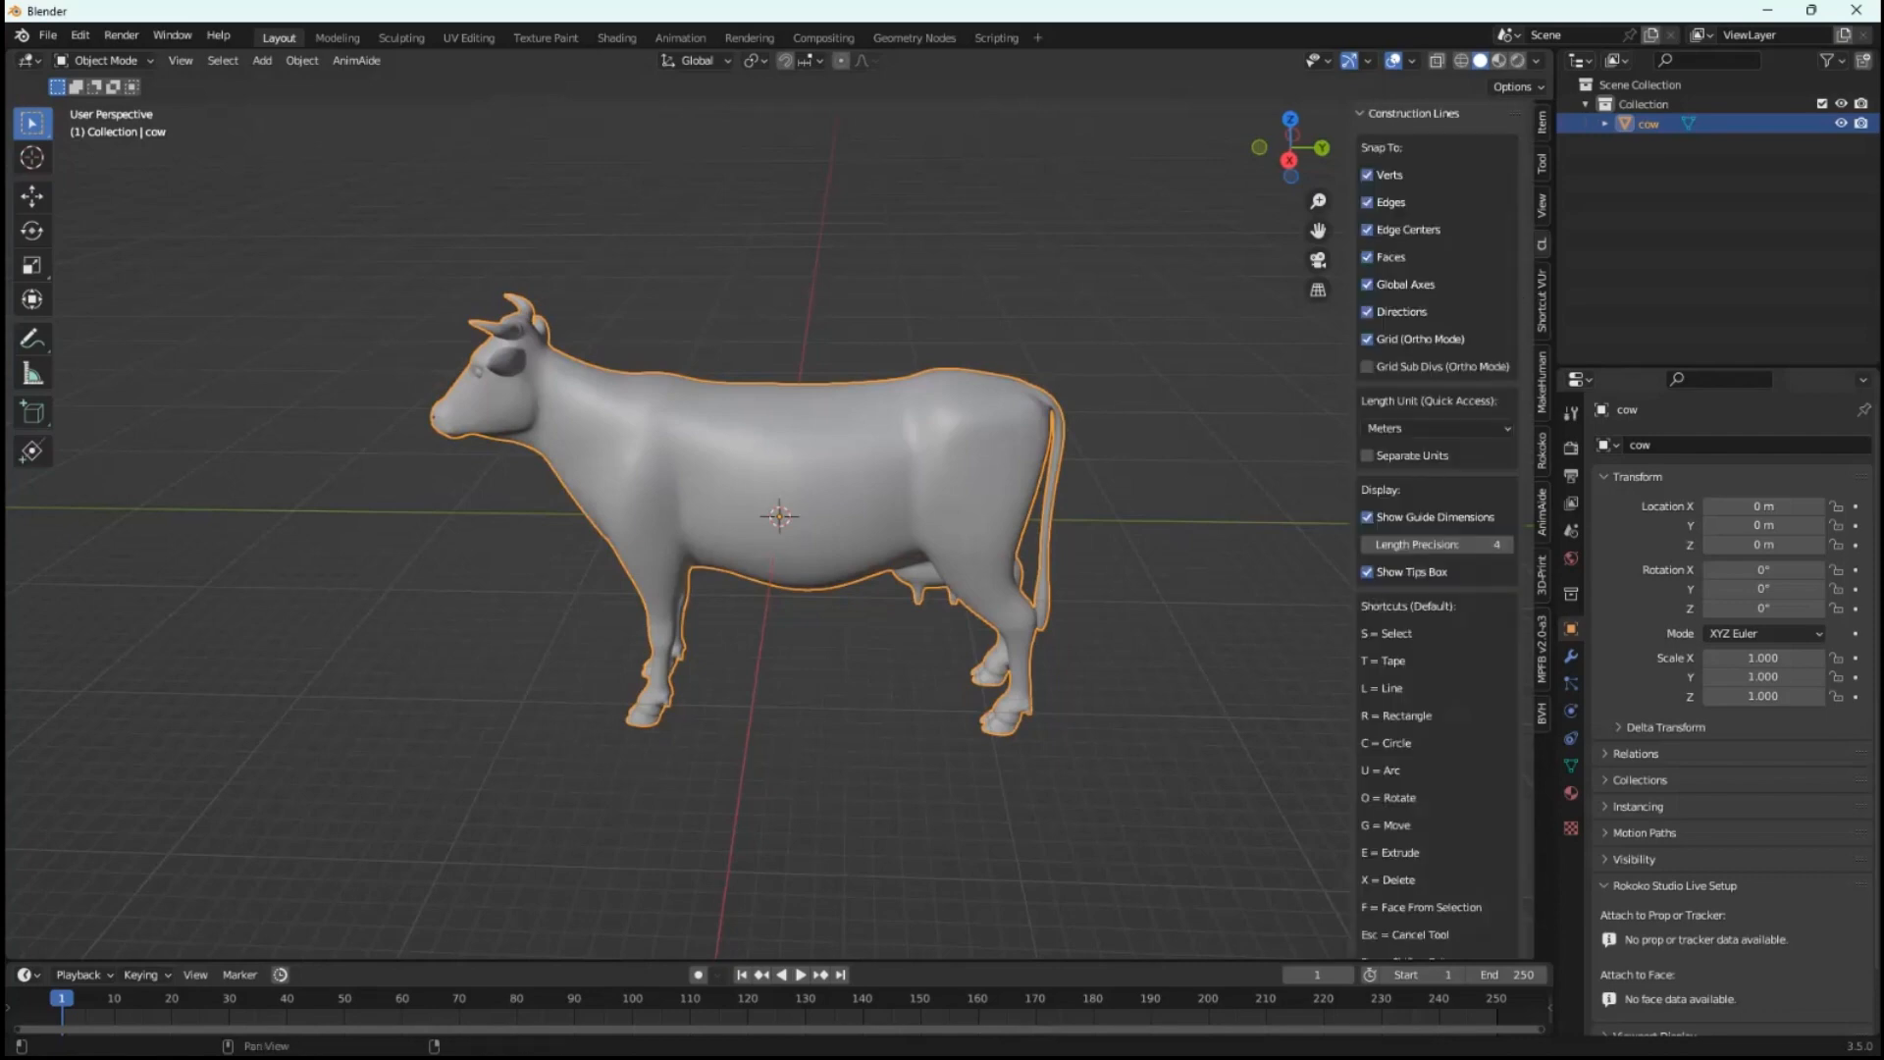
left_click(1236, 436)
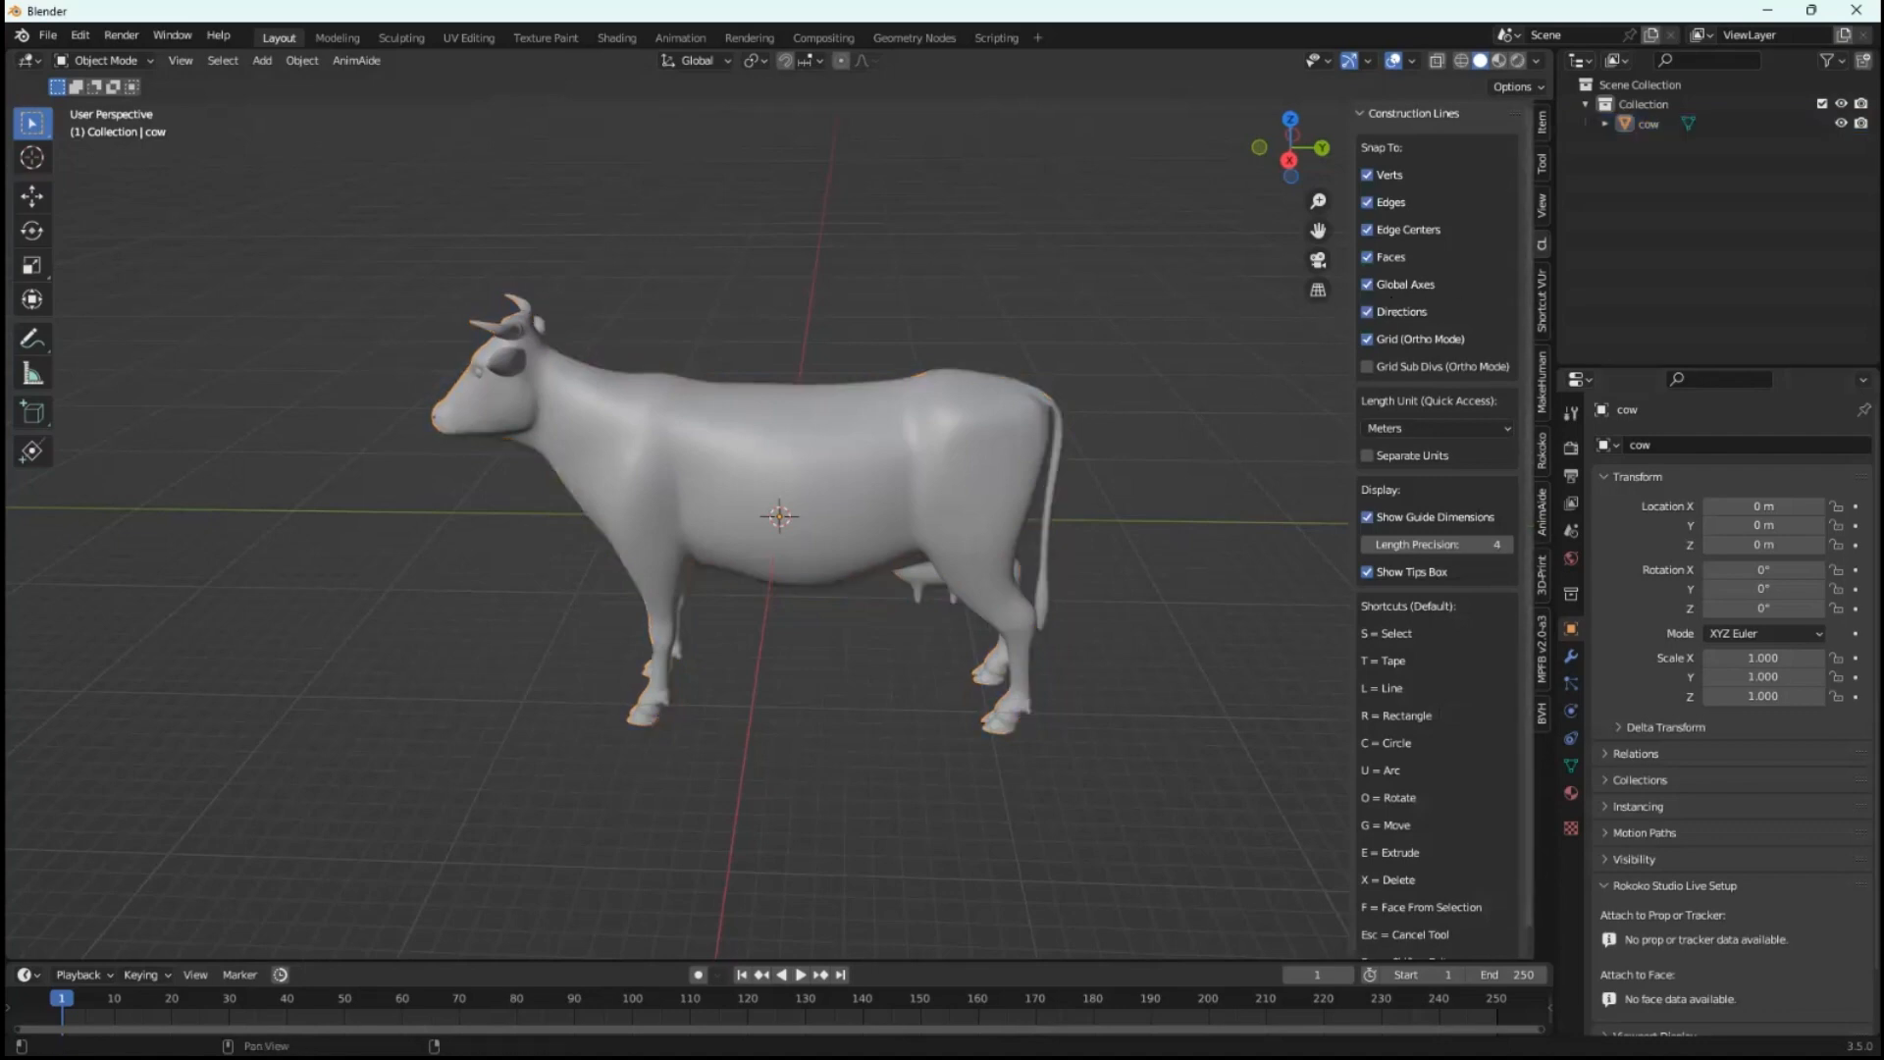
left_click(1543, 299)
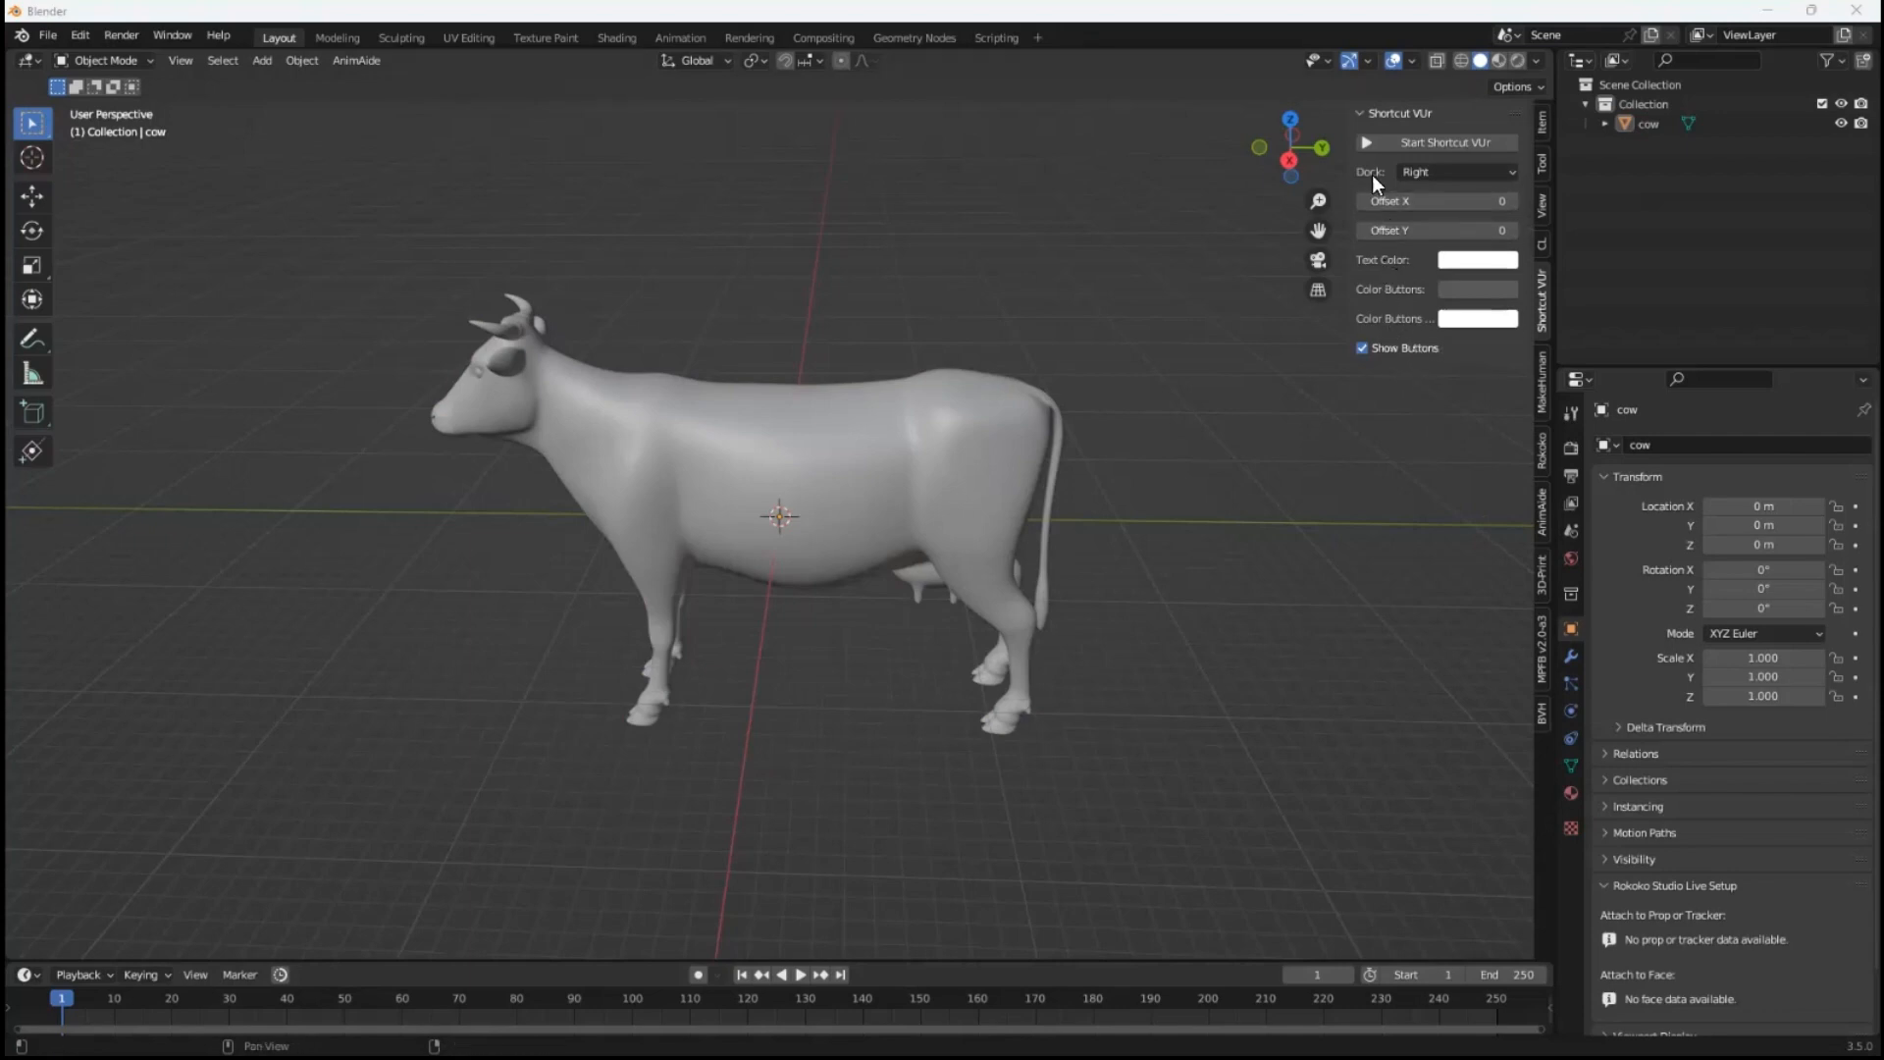
left_click(1431, 144)
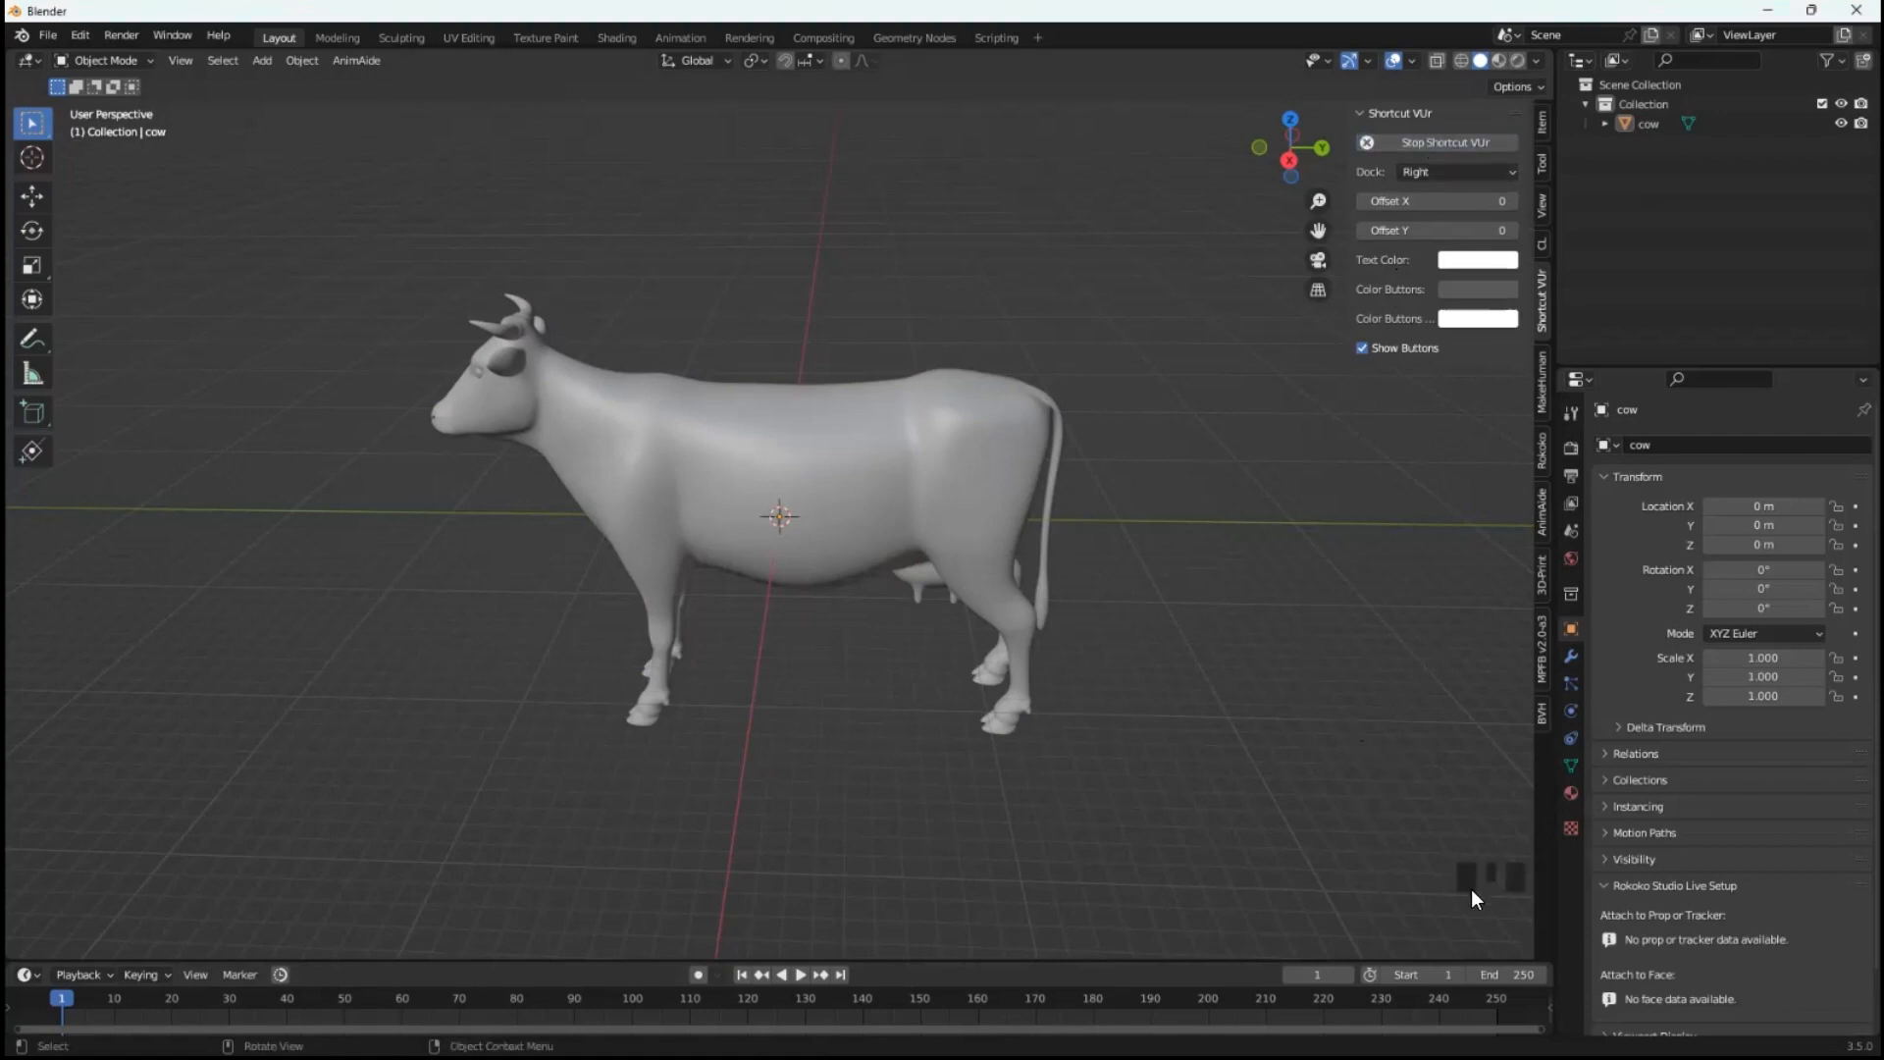
- Test the on-screen input display, reselect the cow and hide the 3D viewport's sidebar
right_click(1382, 875)
left_click(1383, 846)
left_click(1289, 724)
left_click(1178, 705)
key("n")
left_click(985, 487)
key("n")
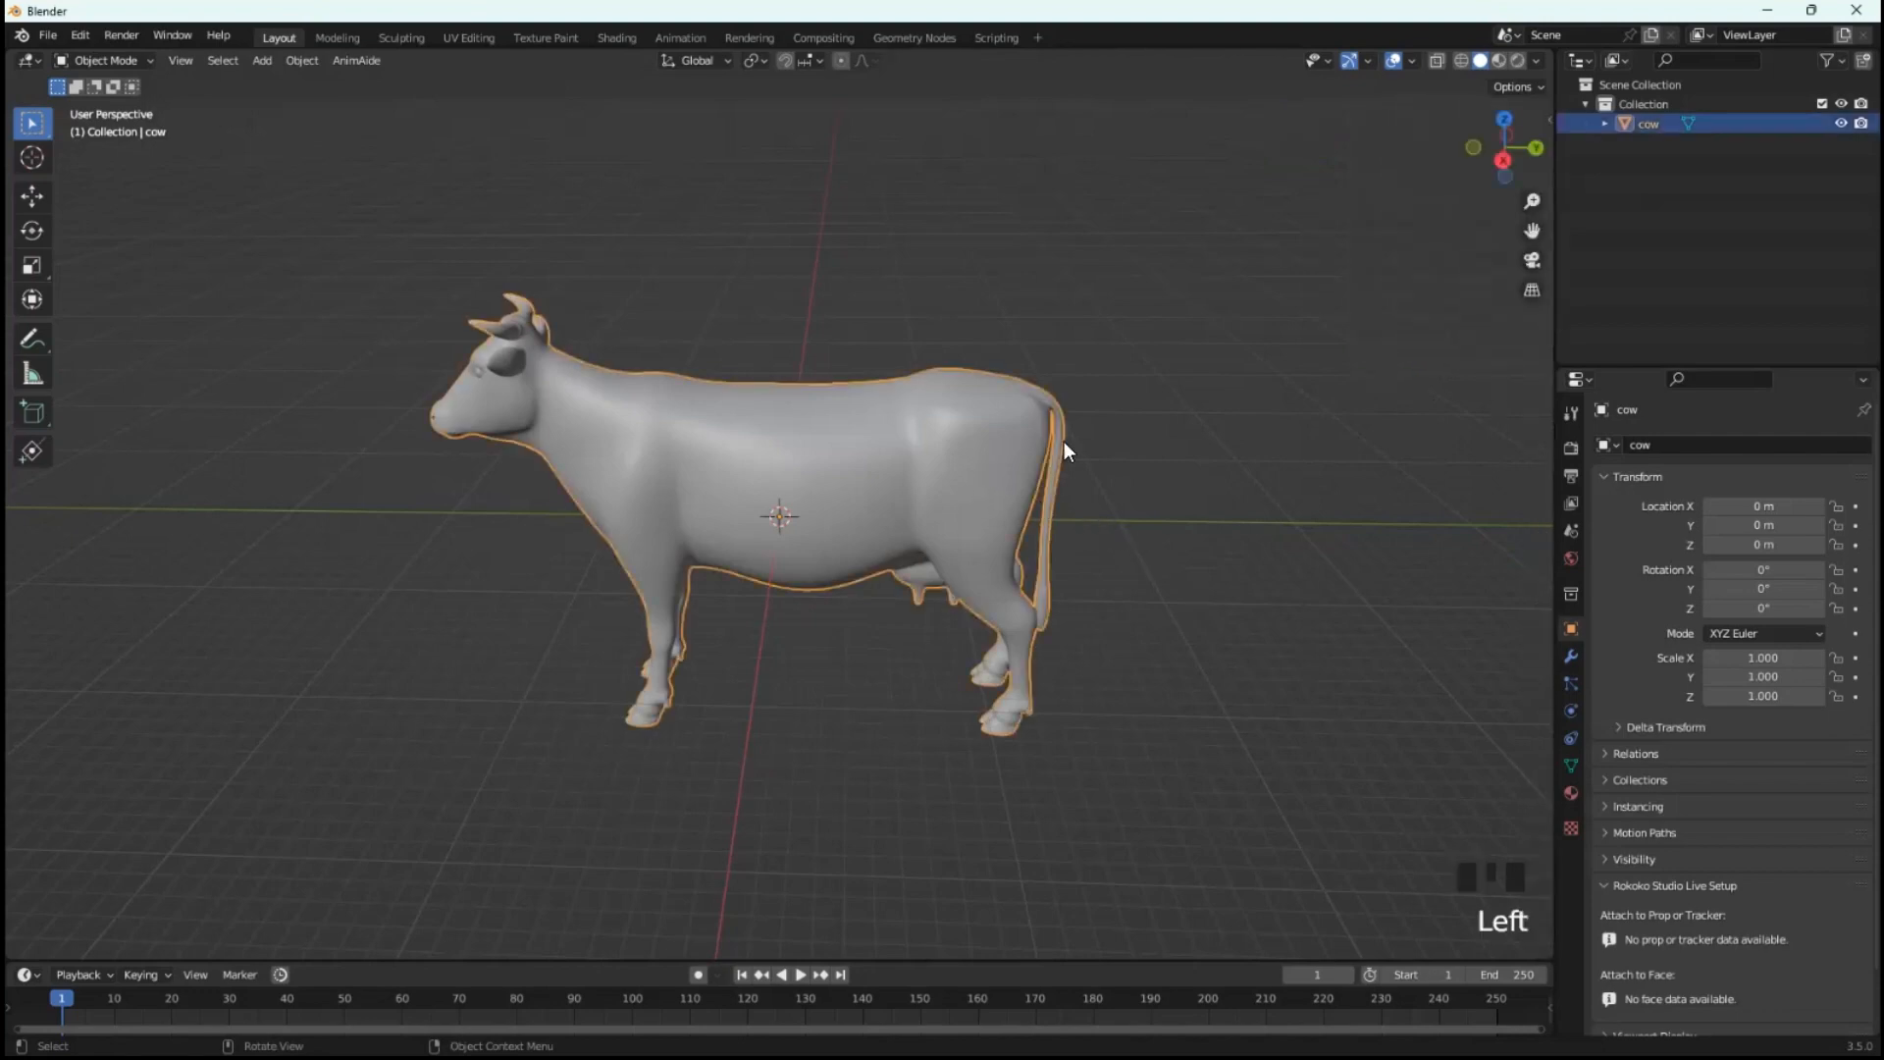
- Scale the cow to 0.1 on the X, Y and Z axes and frame it in the viewport
key("n")
left_click(1542, 122)
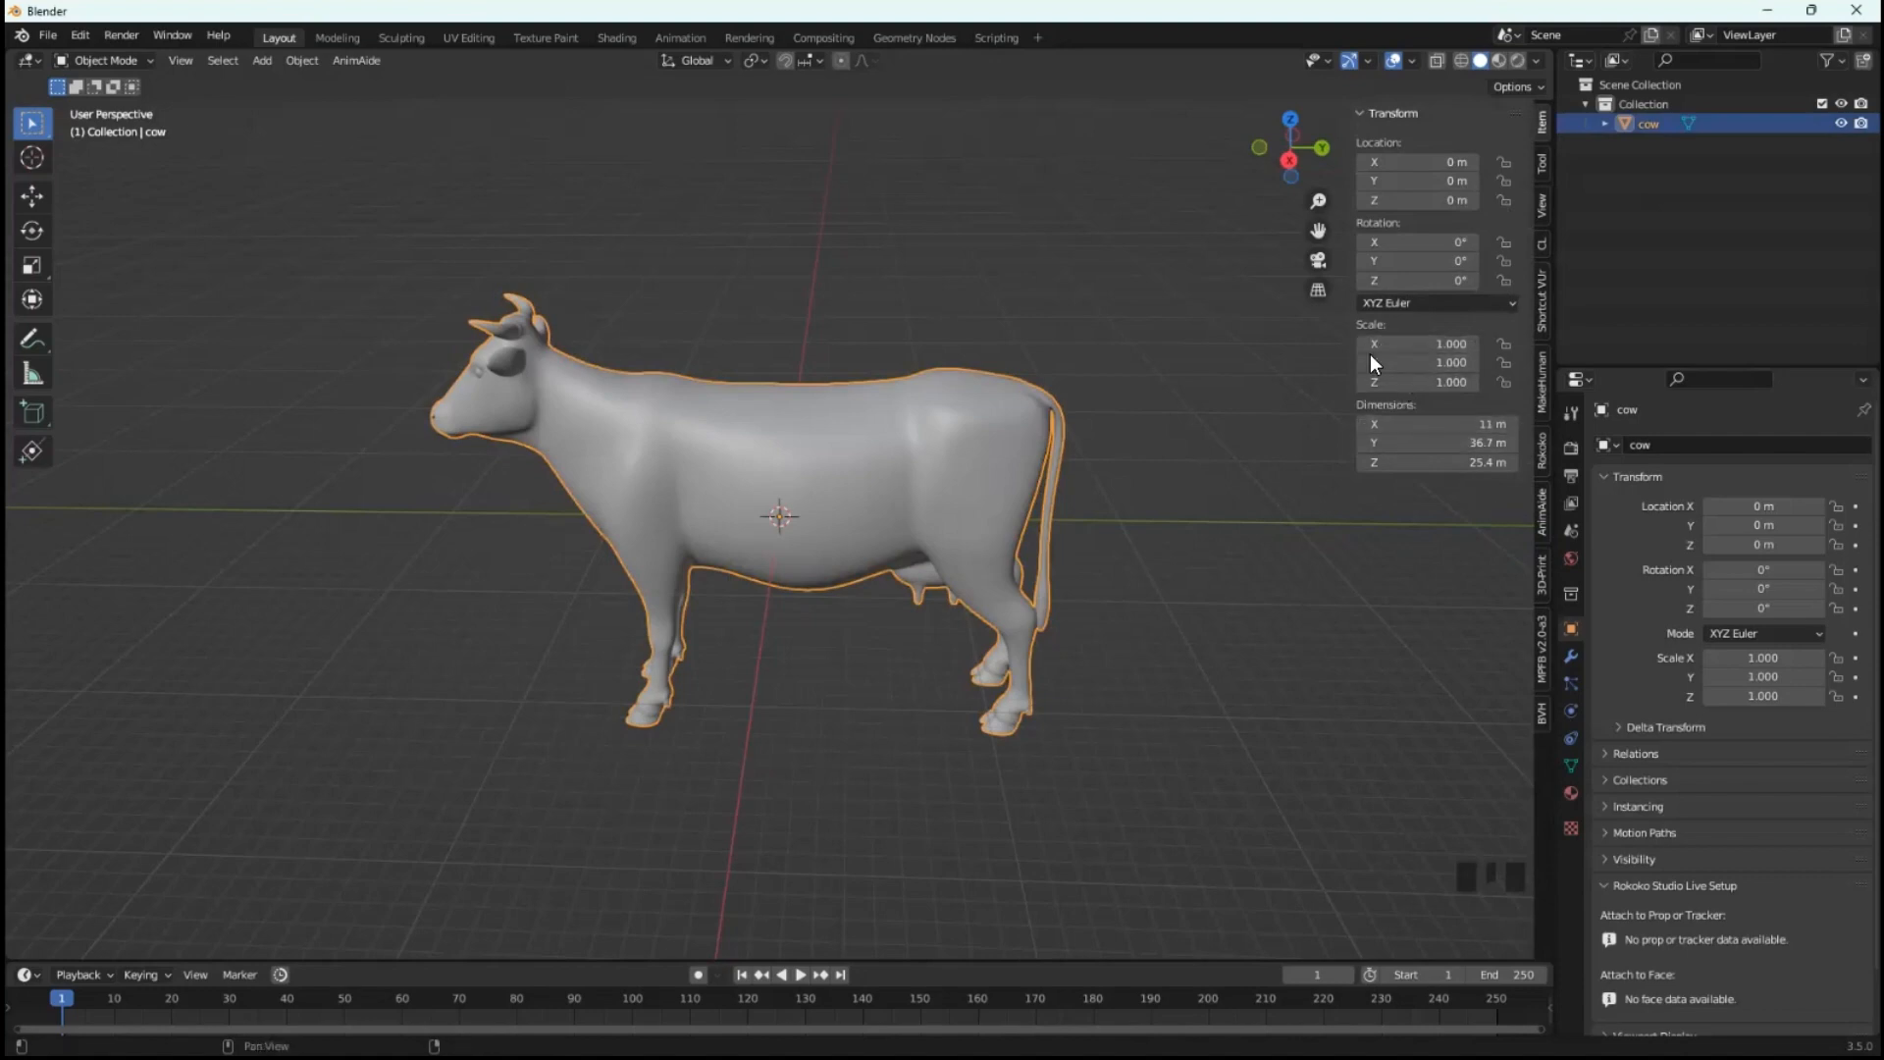
left_click(1410, 335)
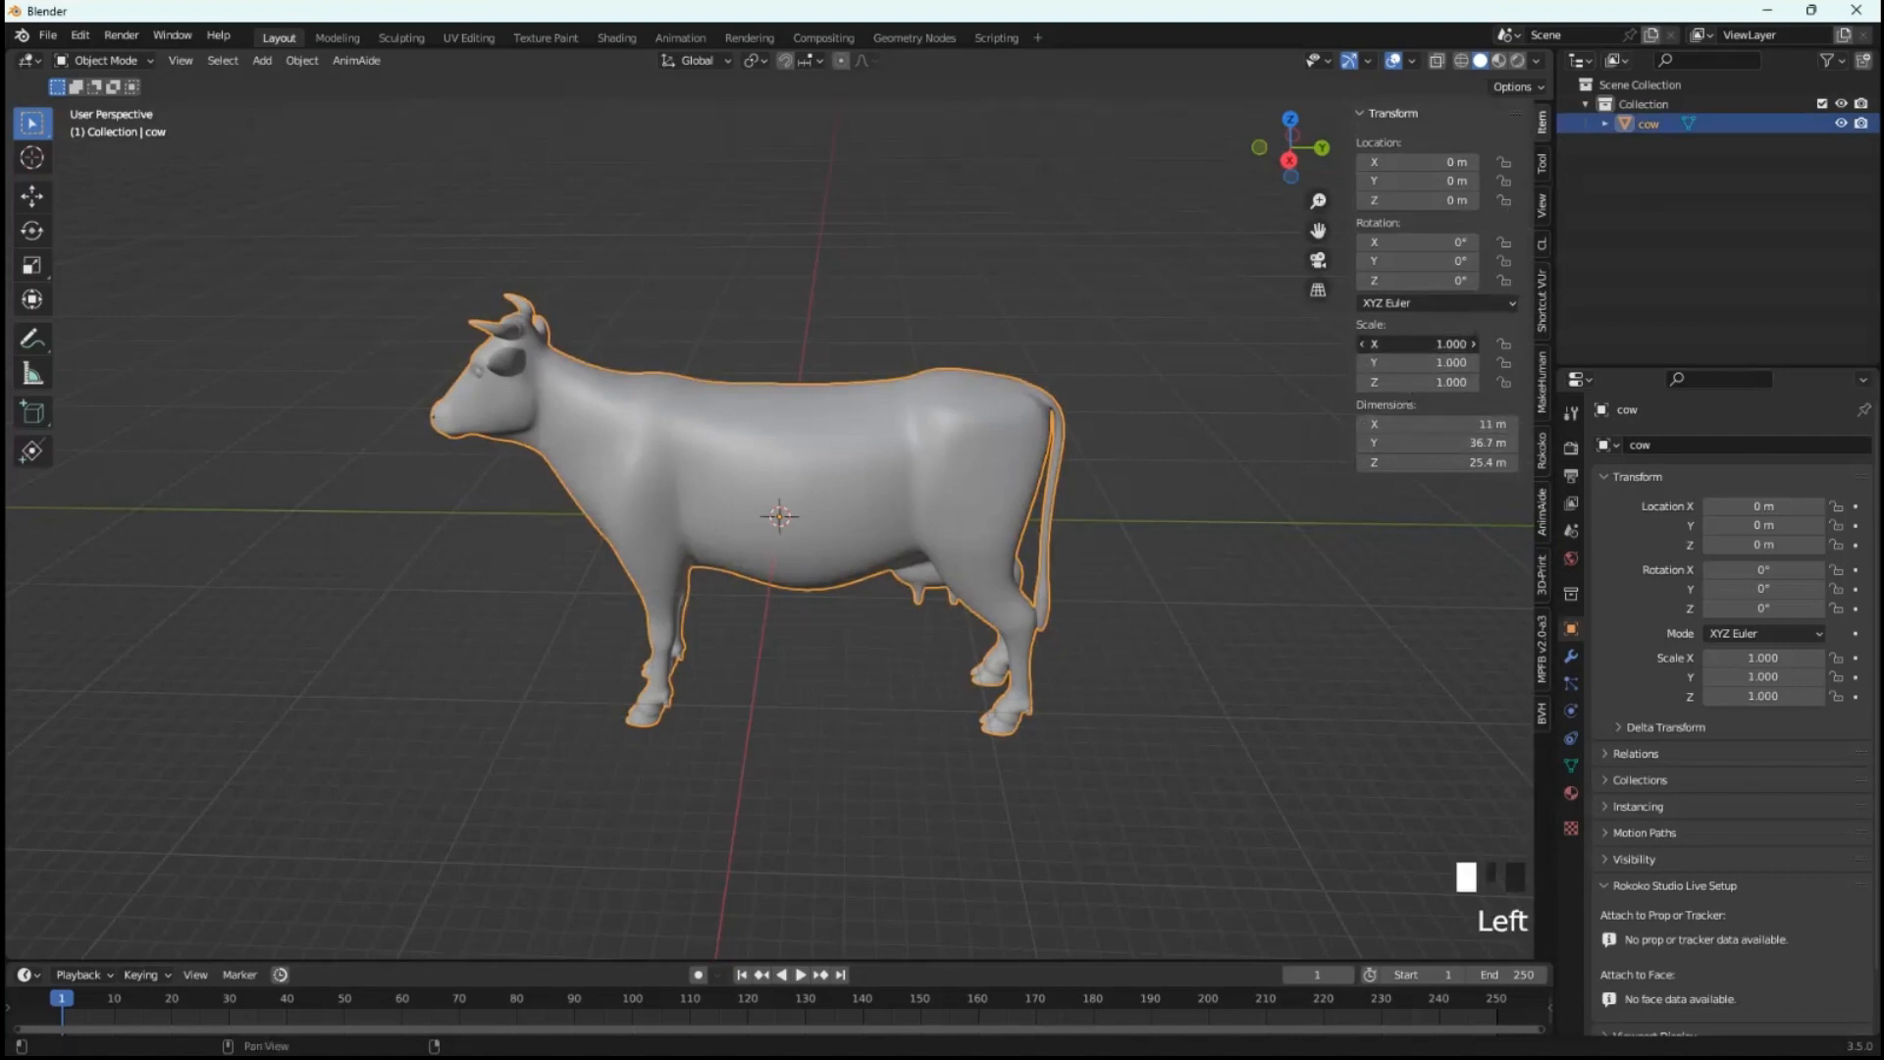
left_click_drag(1410, 335, 1413, 384)
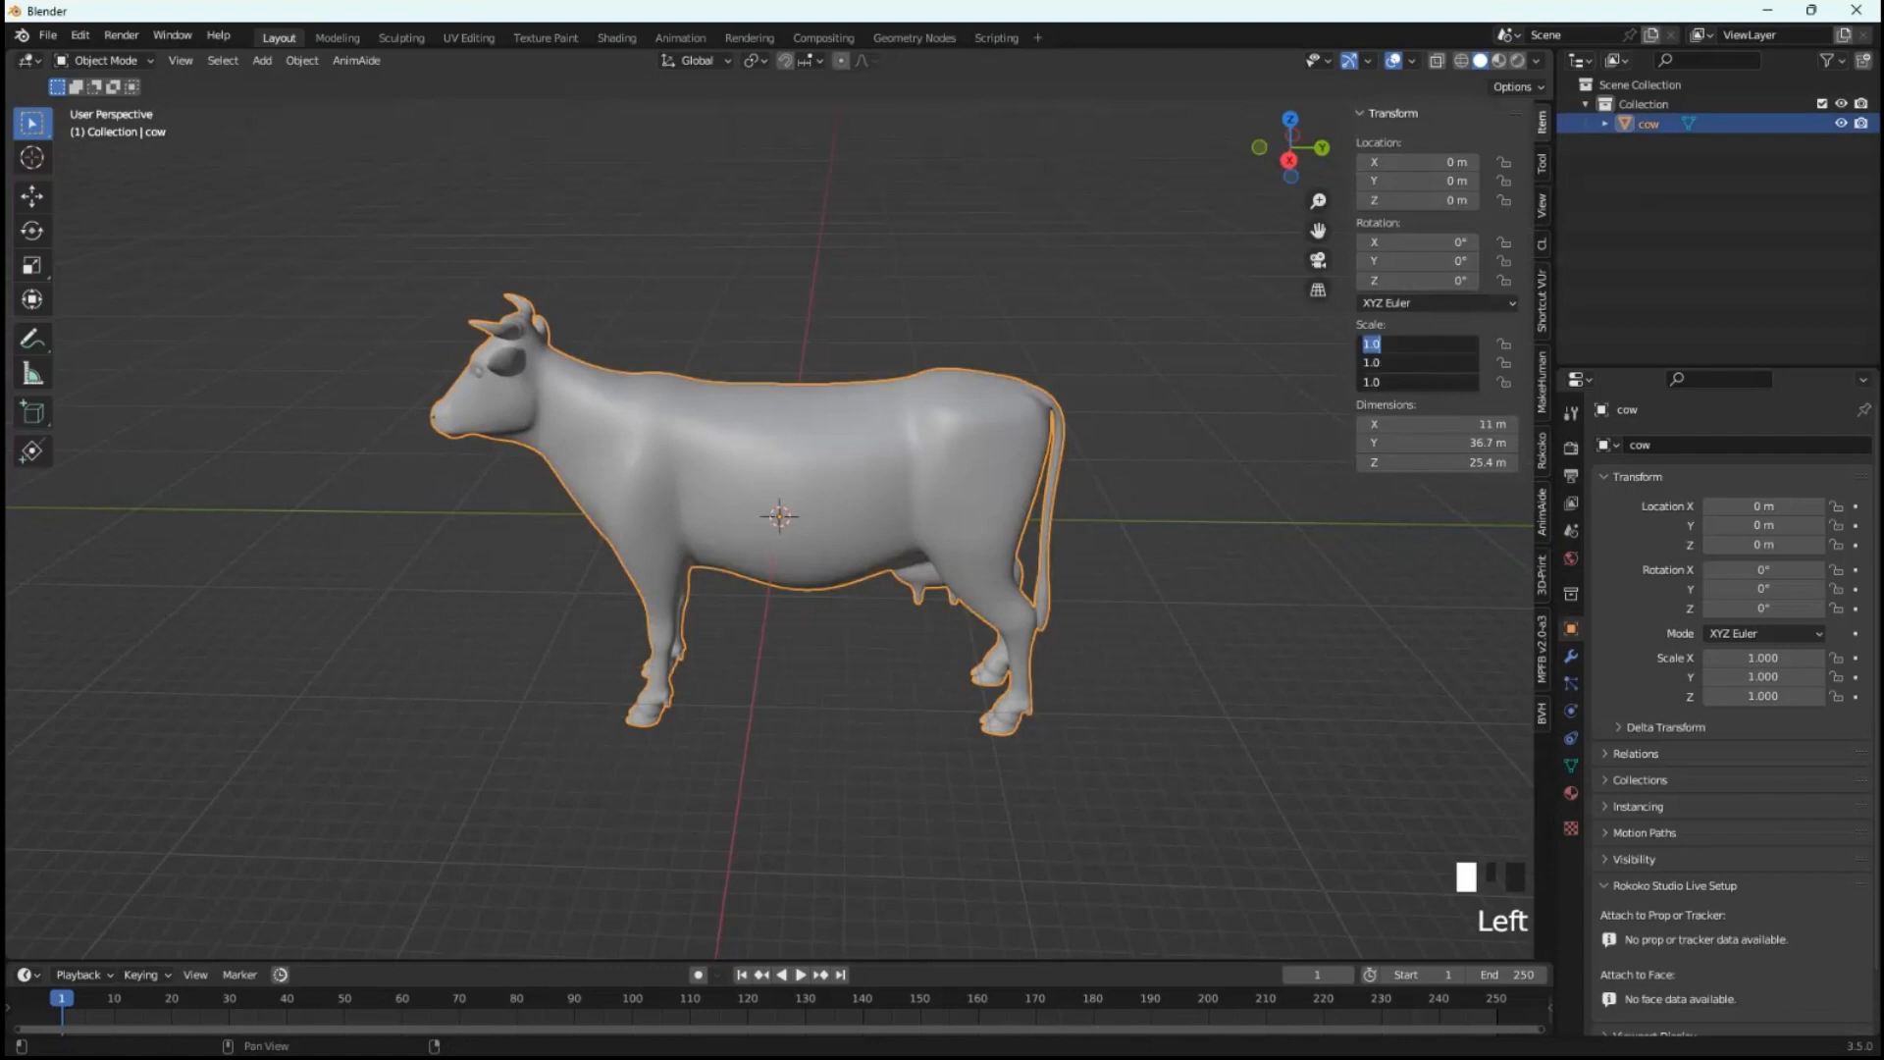
type("0.1")
key("Return")
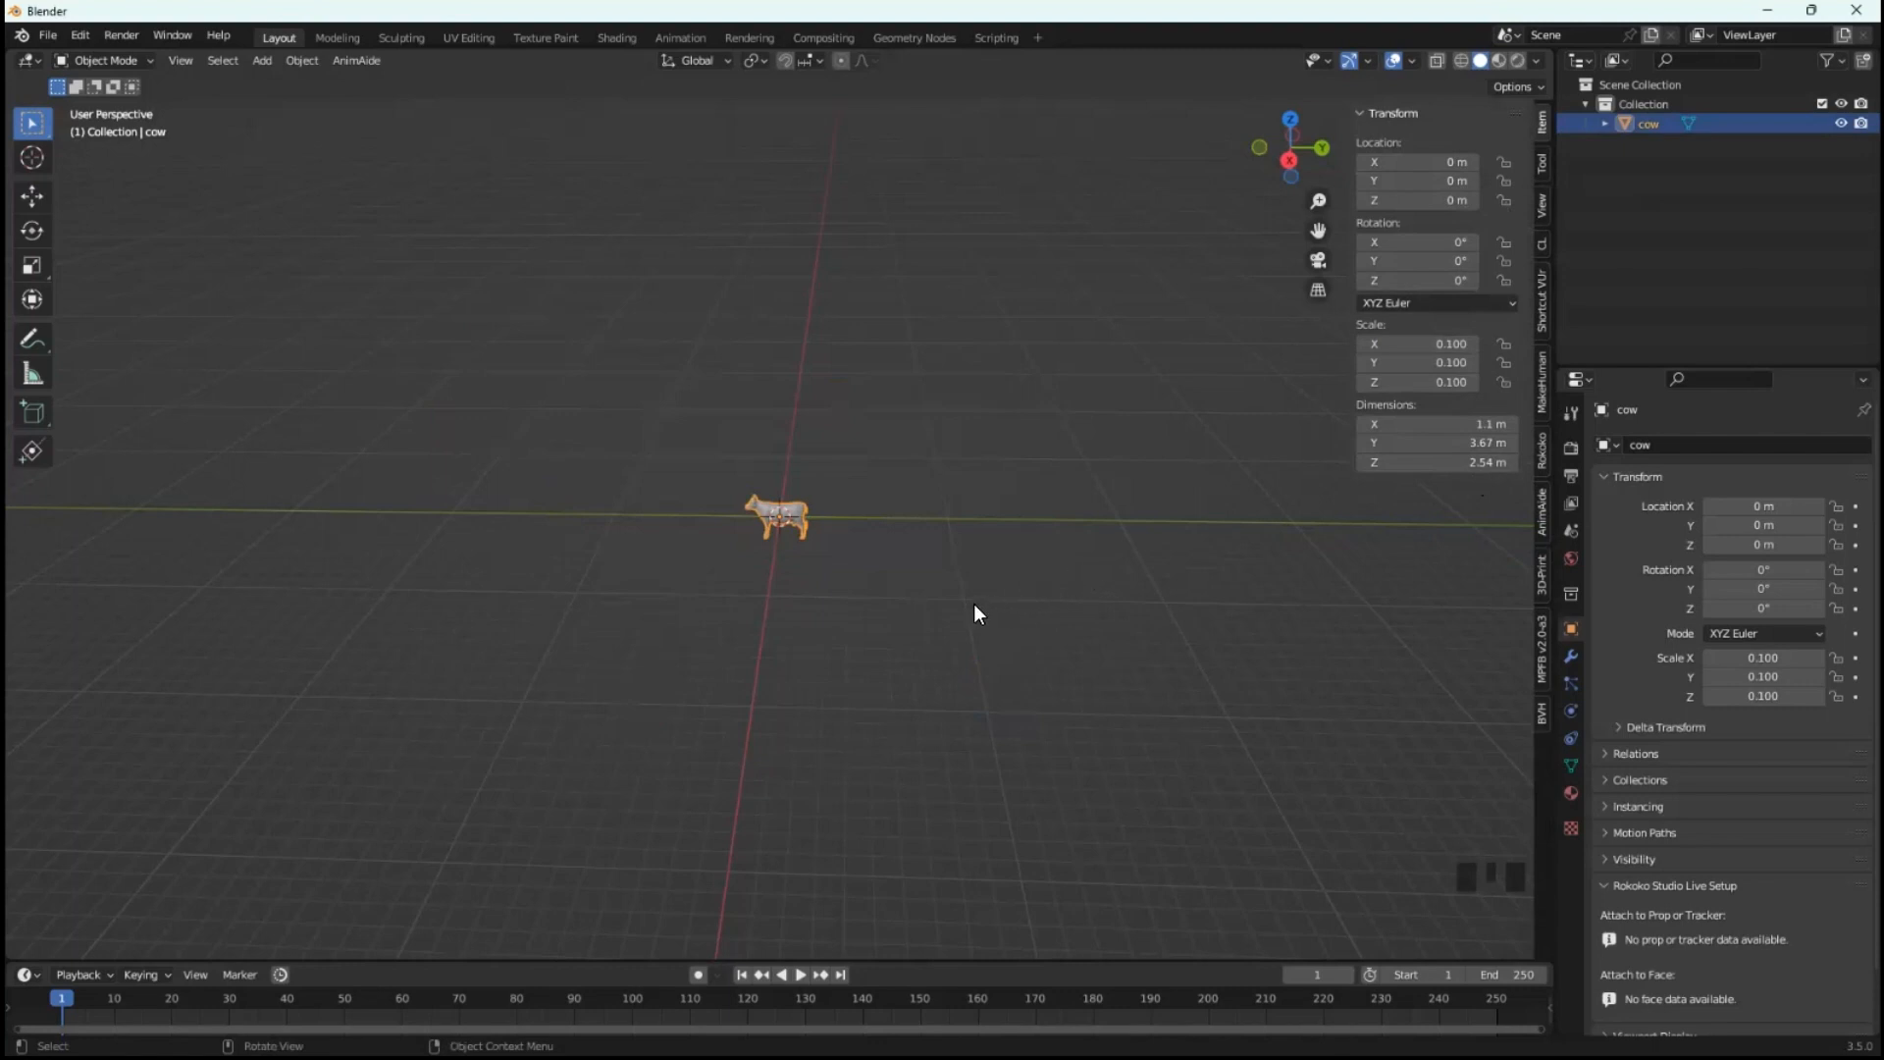
key("Home")
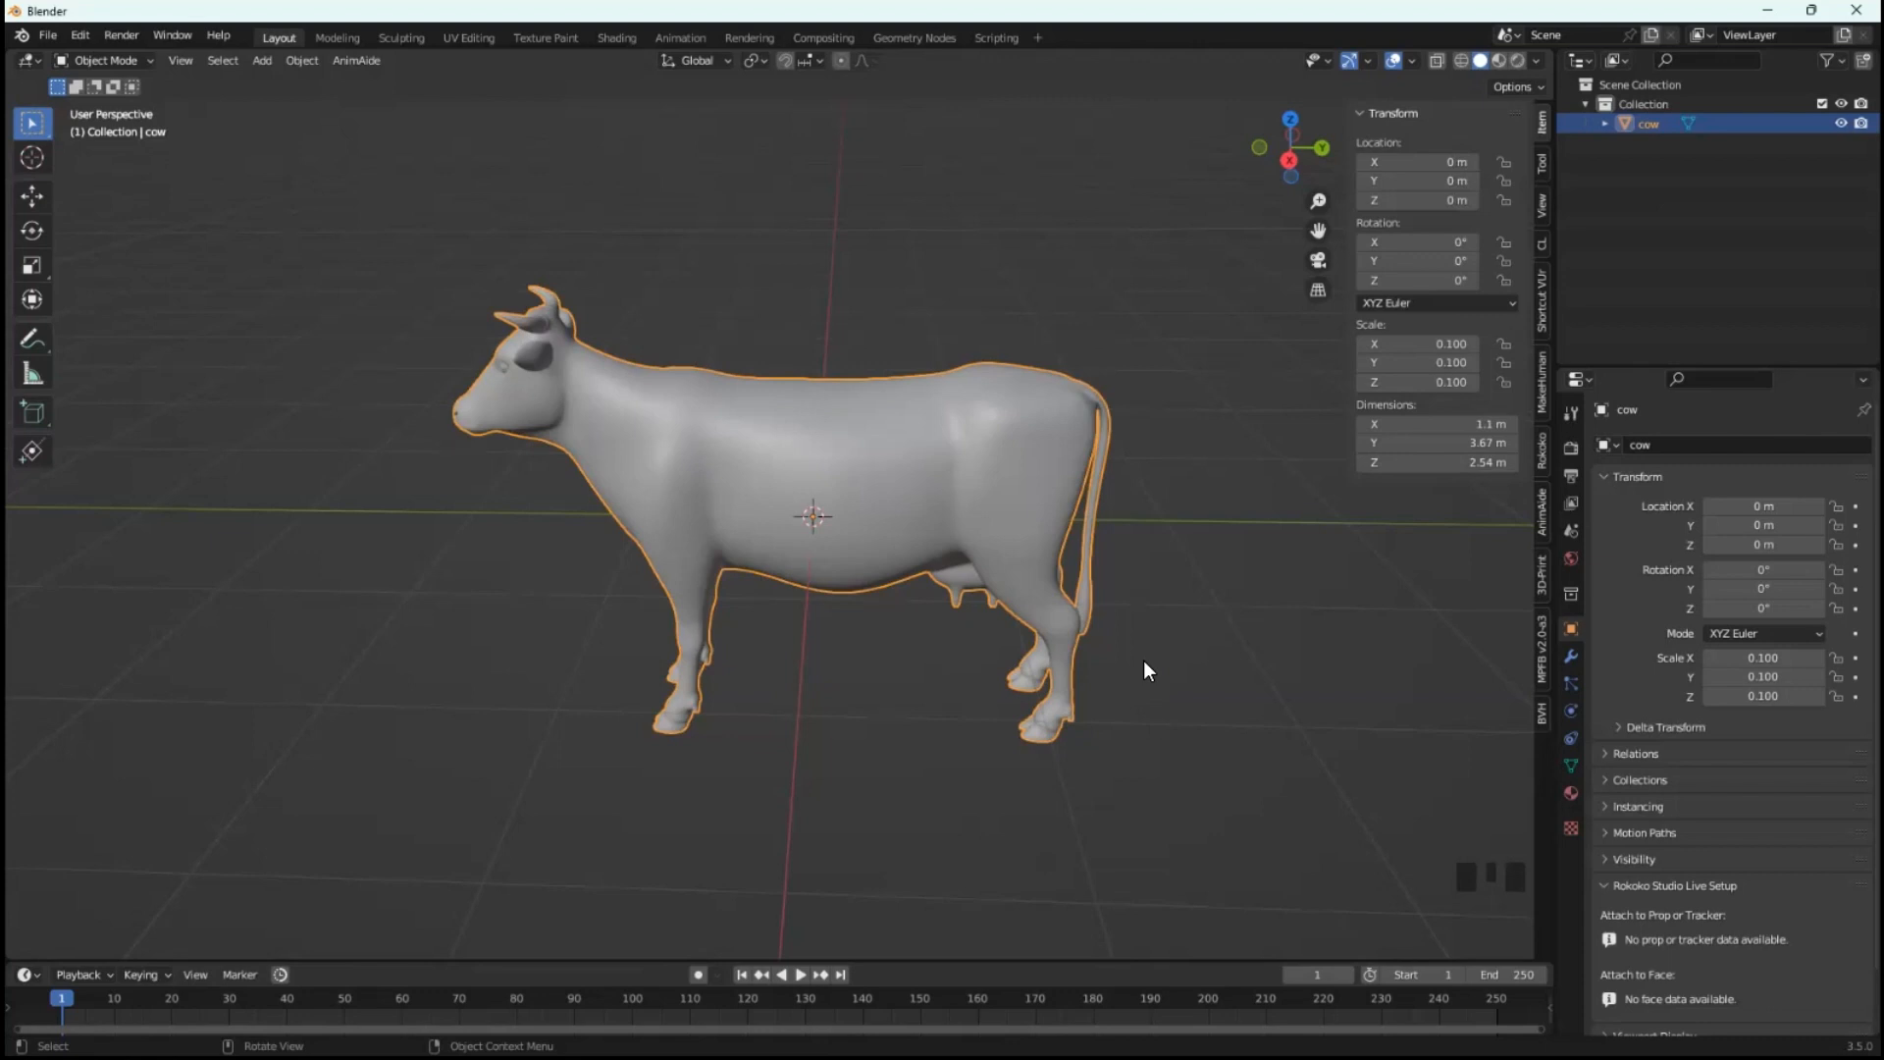
- Switch the cow to Edit Mode and examine the density of its mesh on the flank and belly
middle_click_drag(1144, 661, 1061, 609)
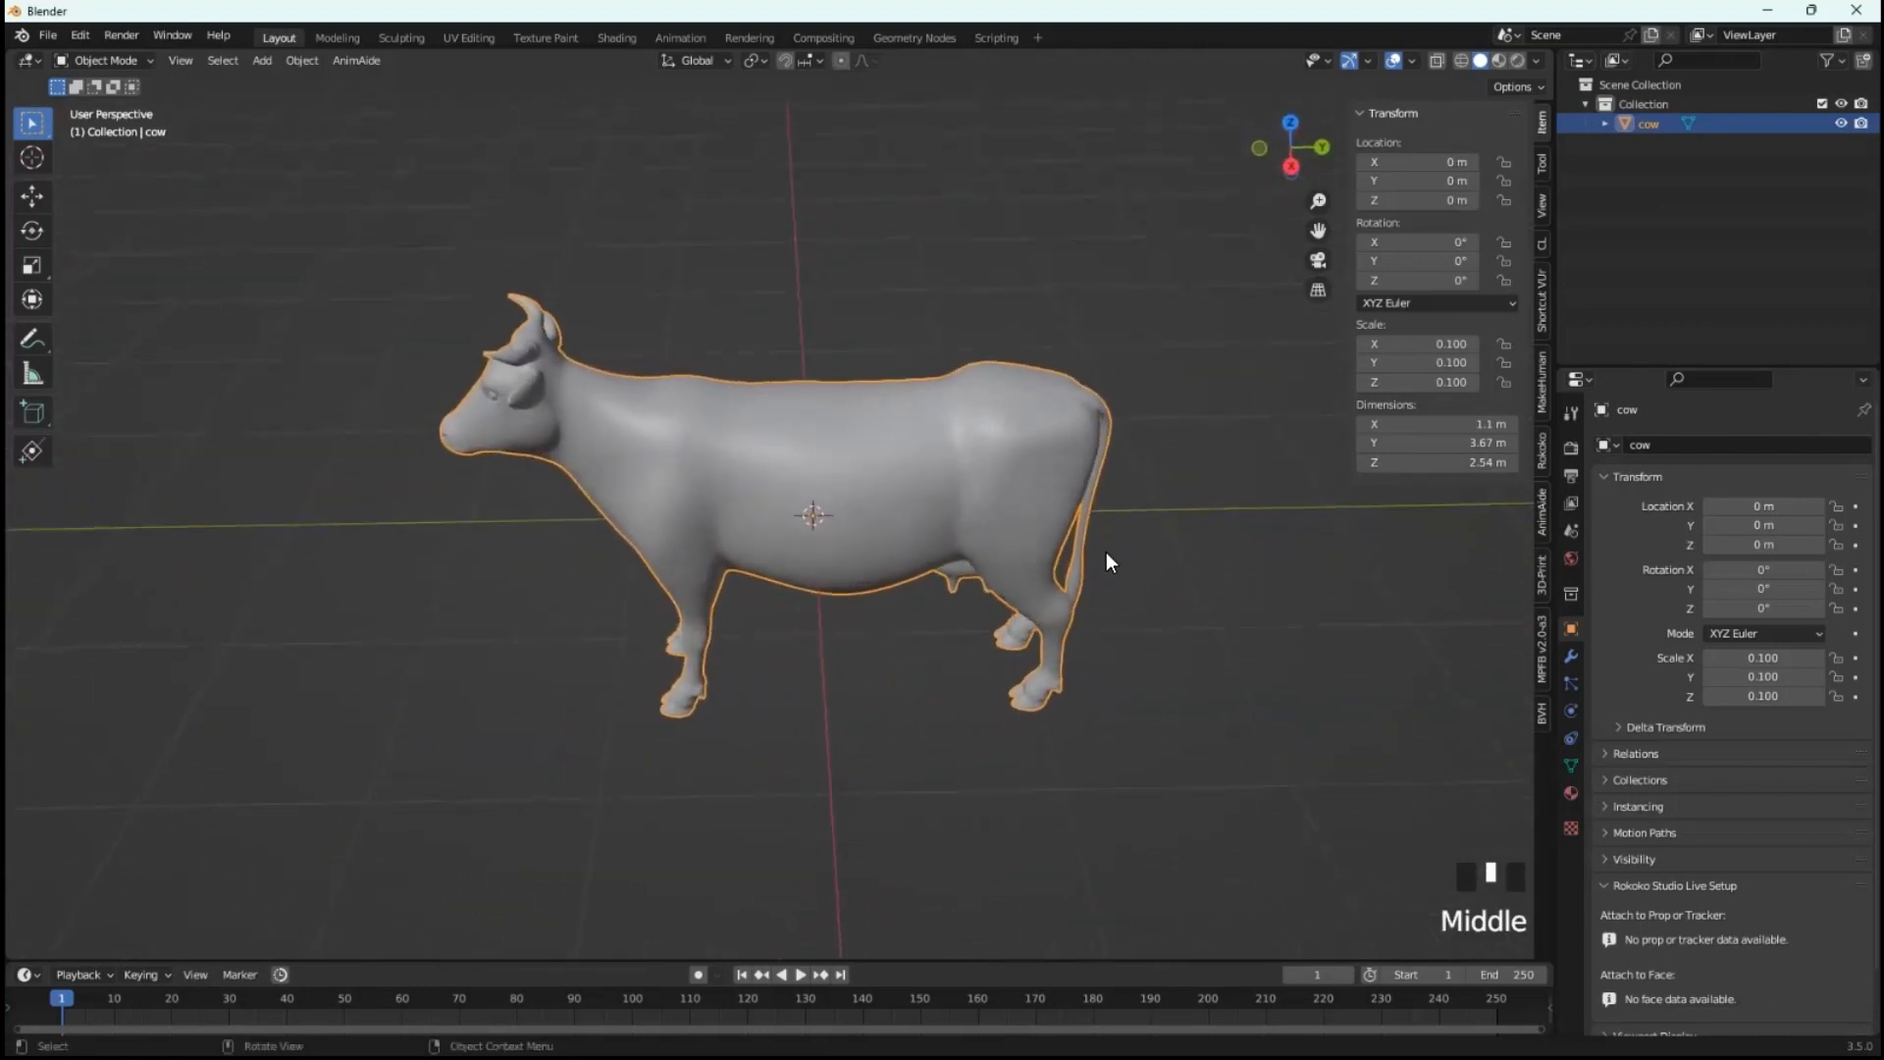
scroll(1105, 552, "down", 1)
middle_click_drag(953, 530, 946, 486)
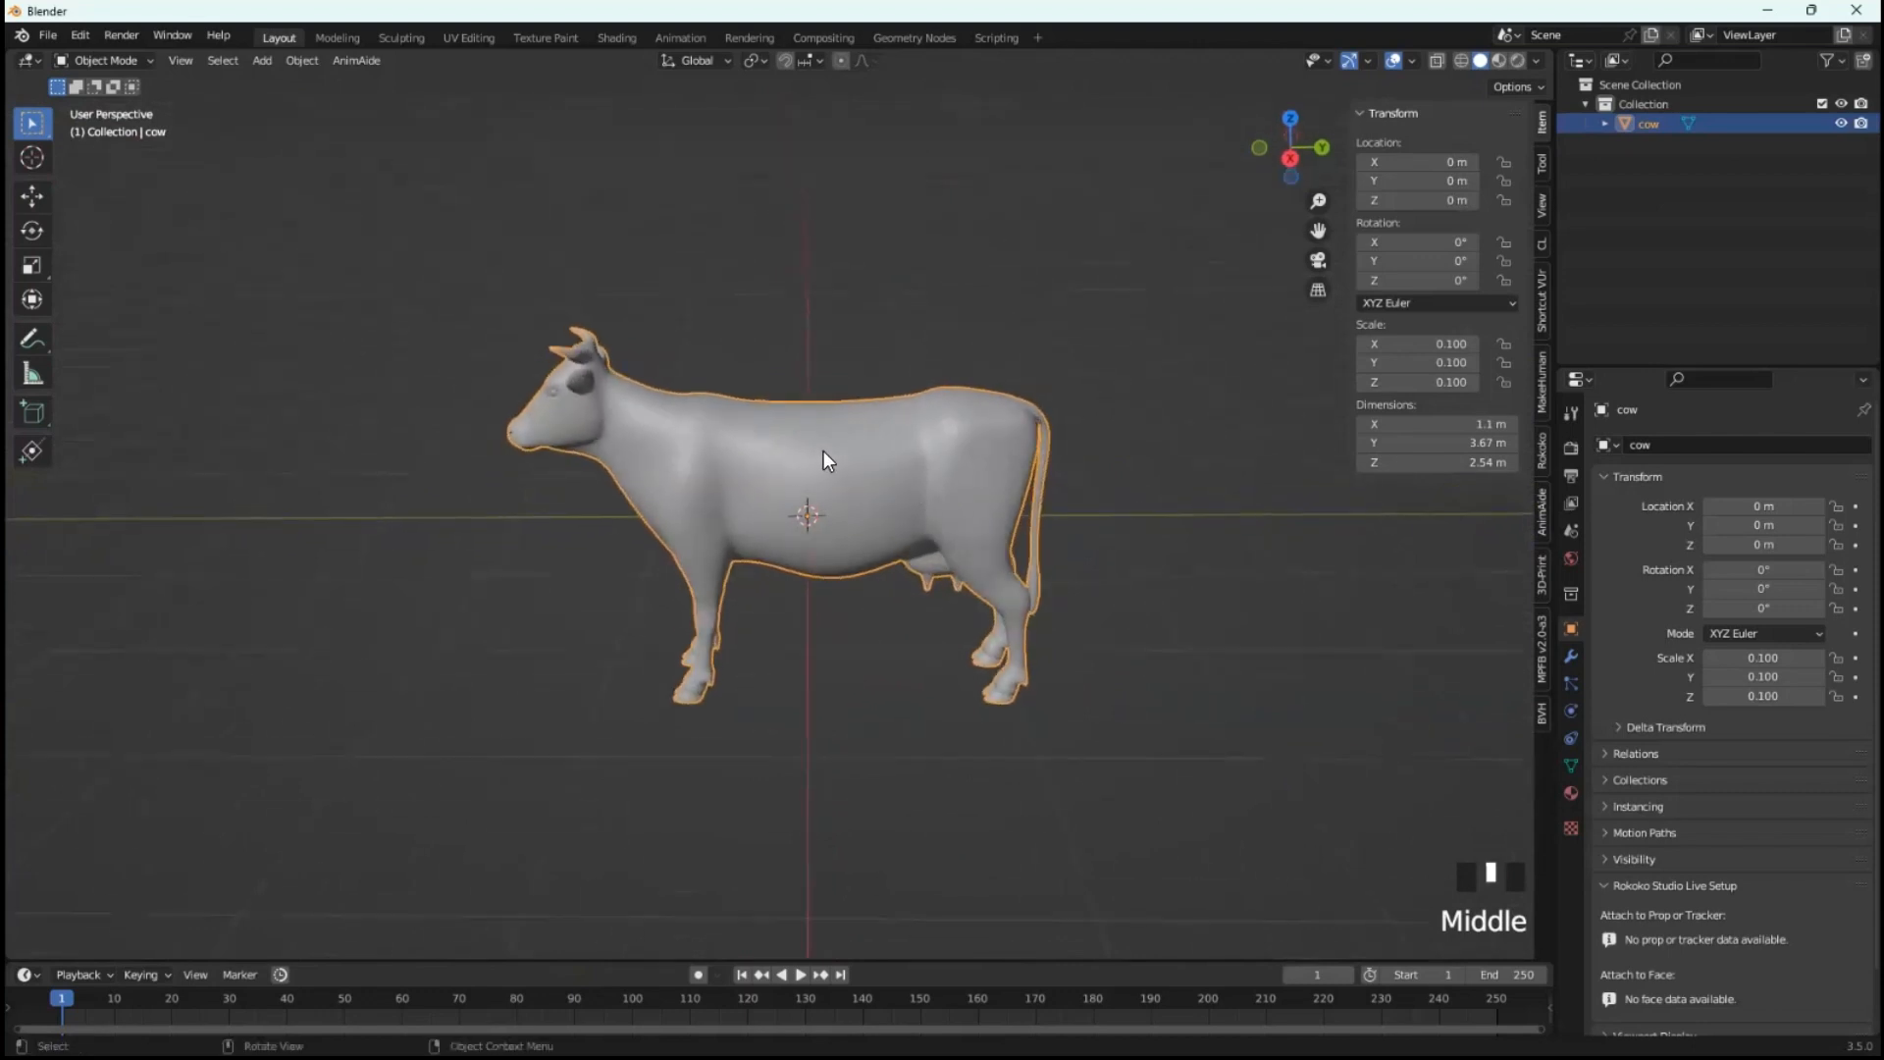
middle_click_drag(643, 440, 715, 486)
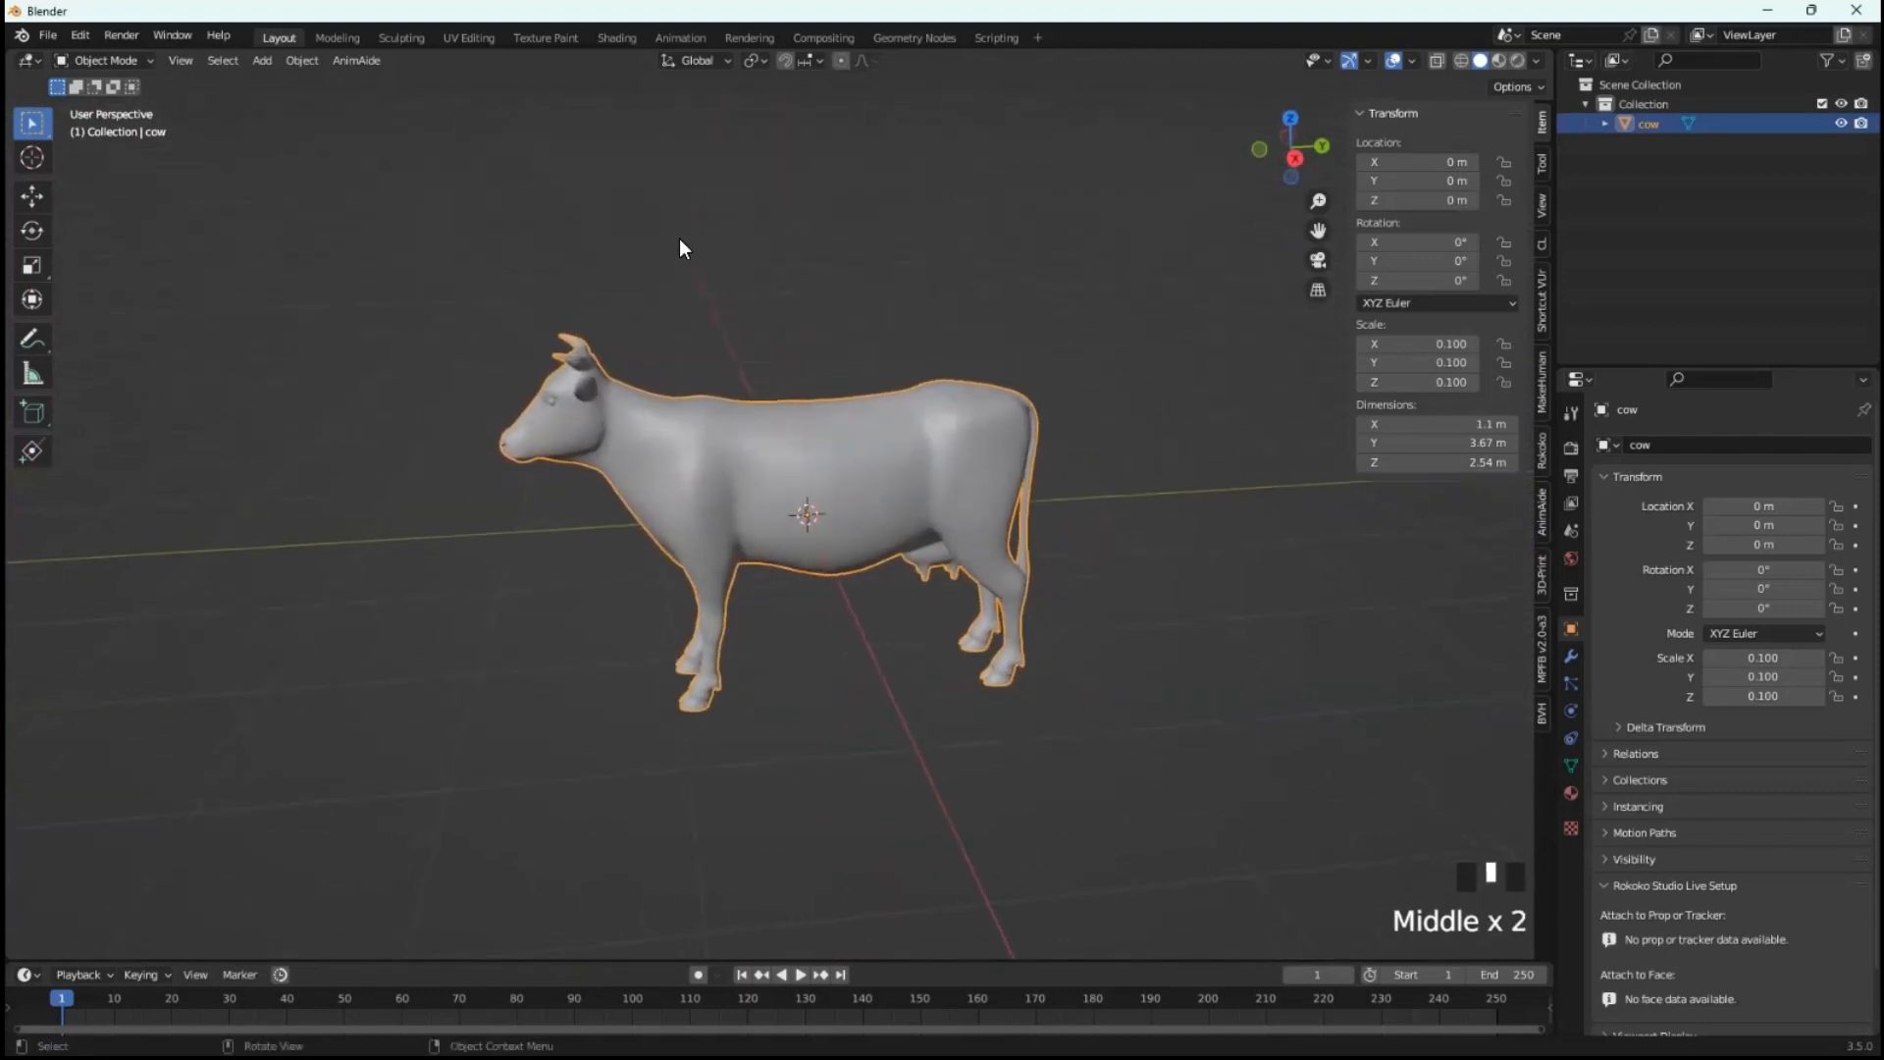
left_click(724, 473)
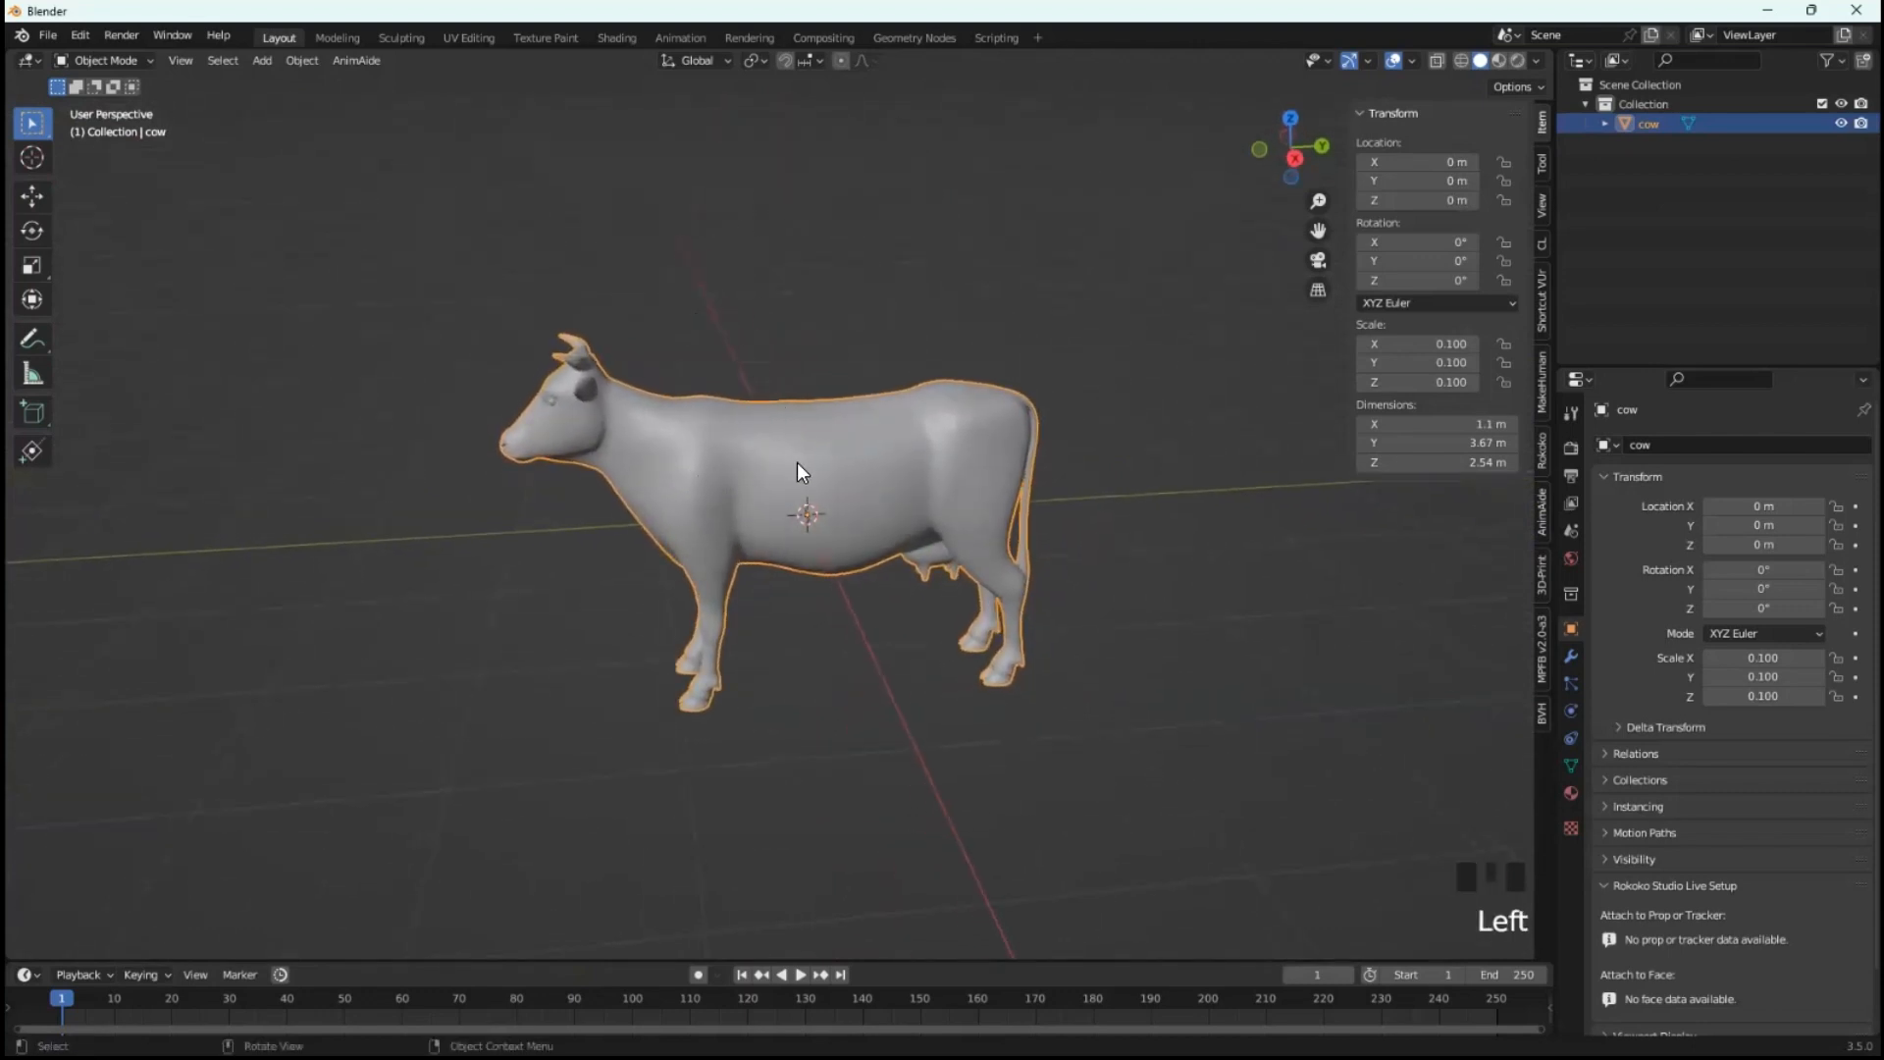
left_click(715, 472)
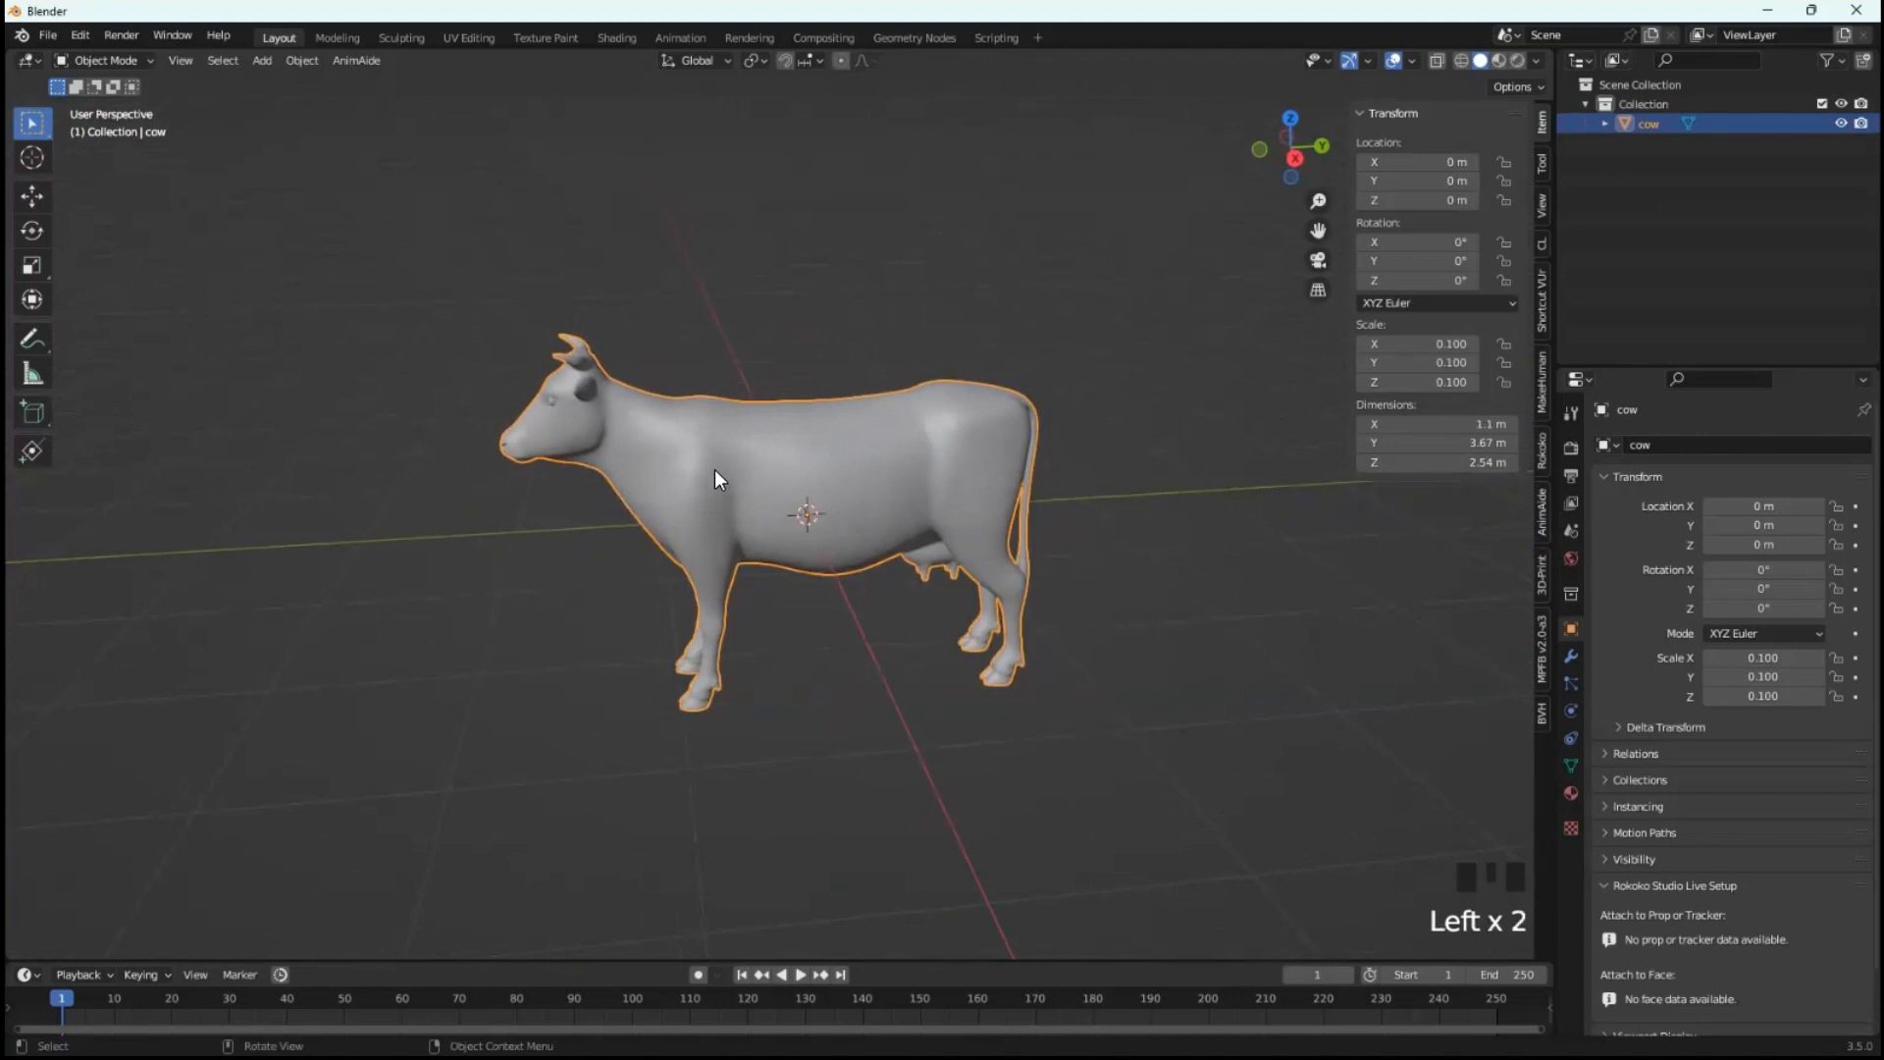
left_click(149, 59)
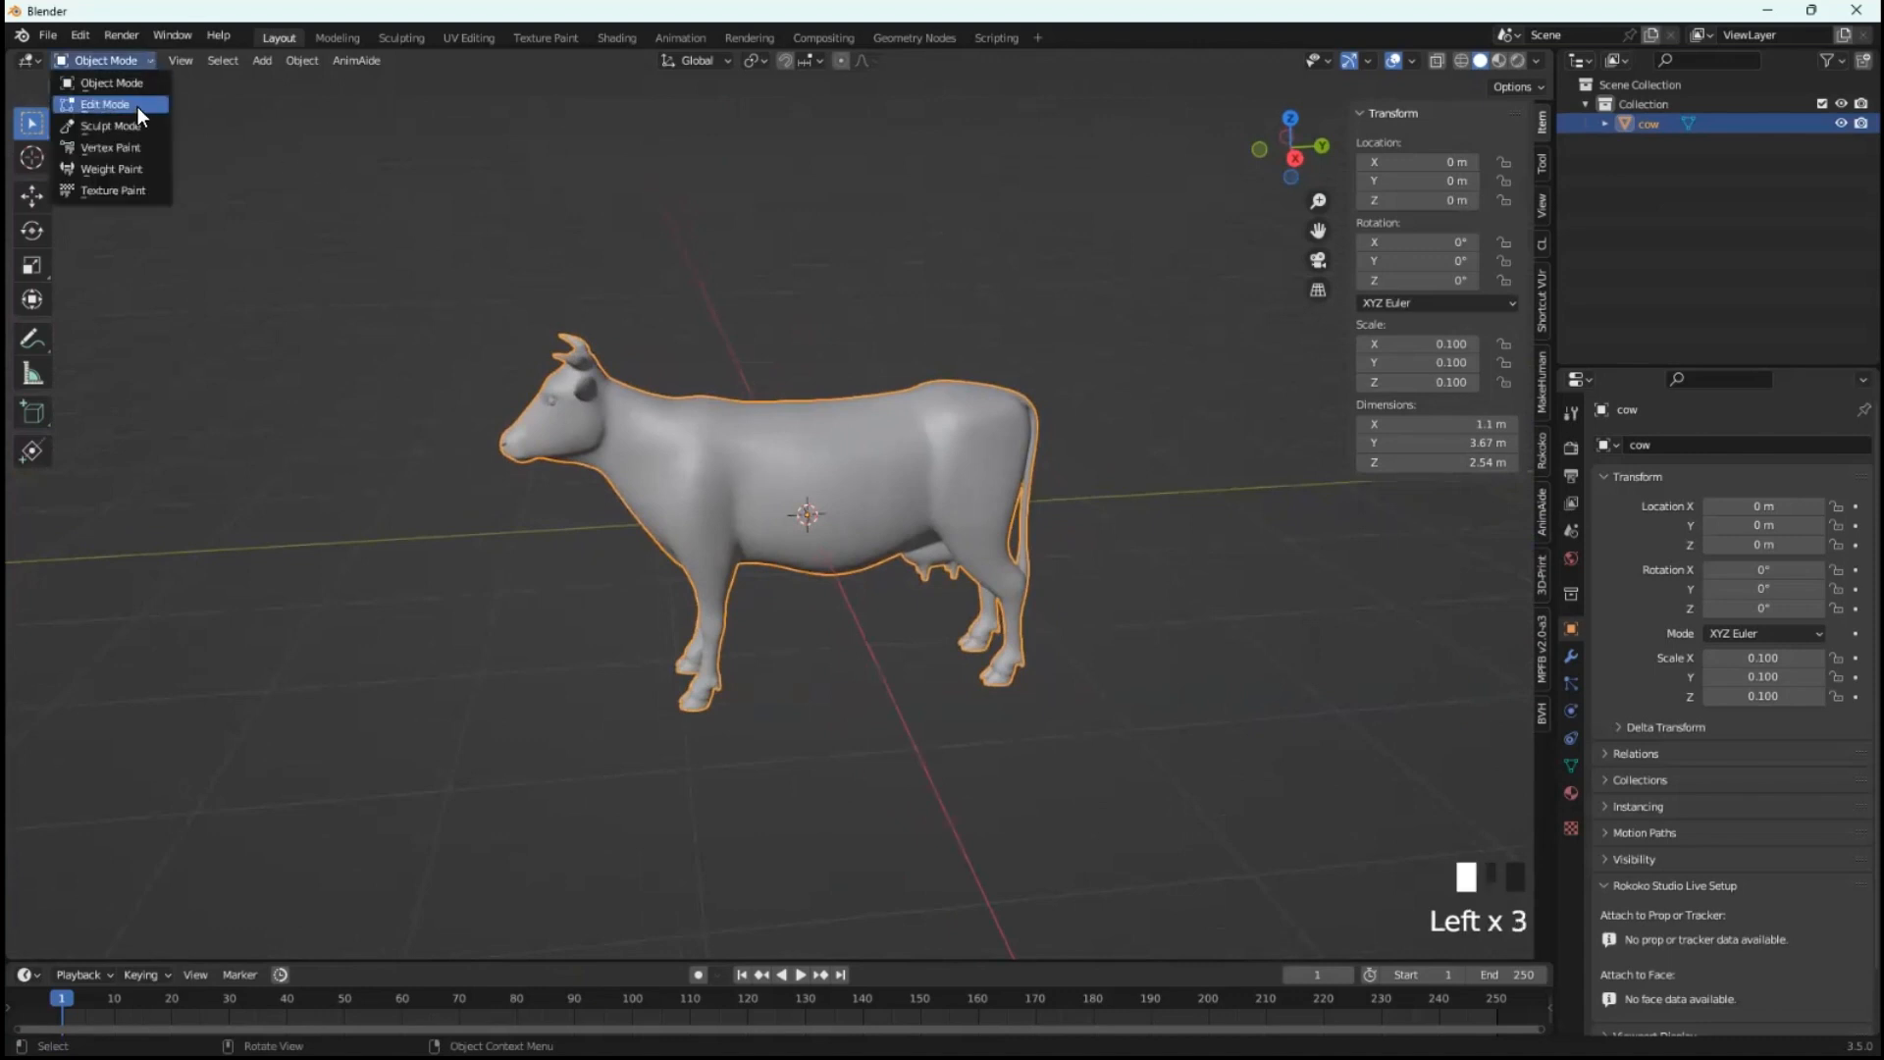
left_click(137, 105)
scroll(904, 601, "up", 4)
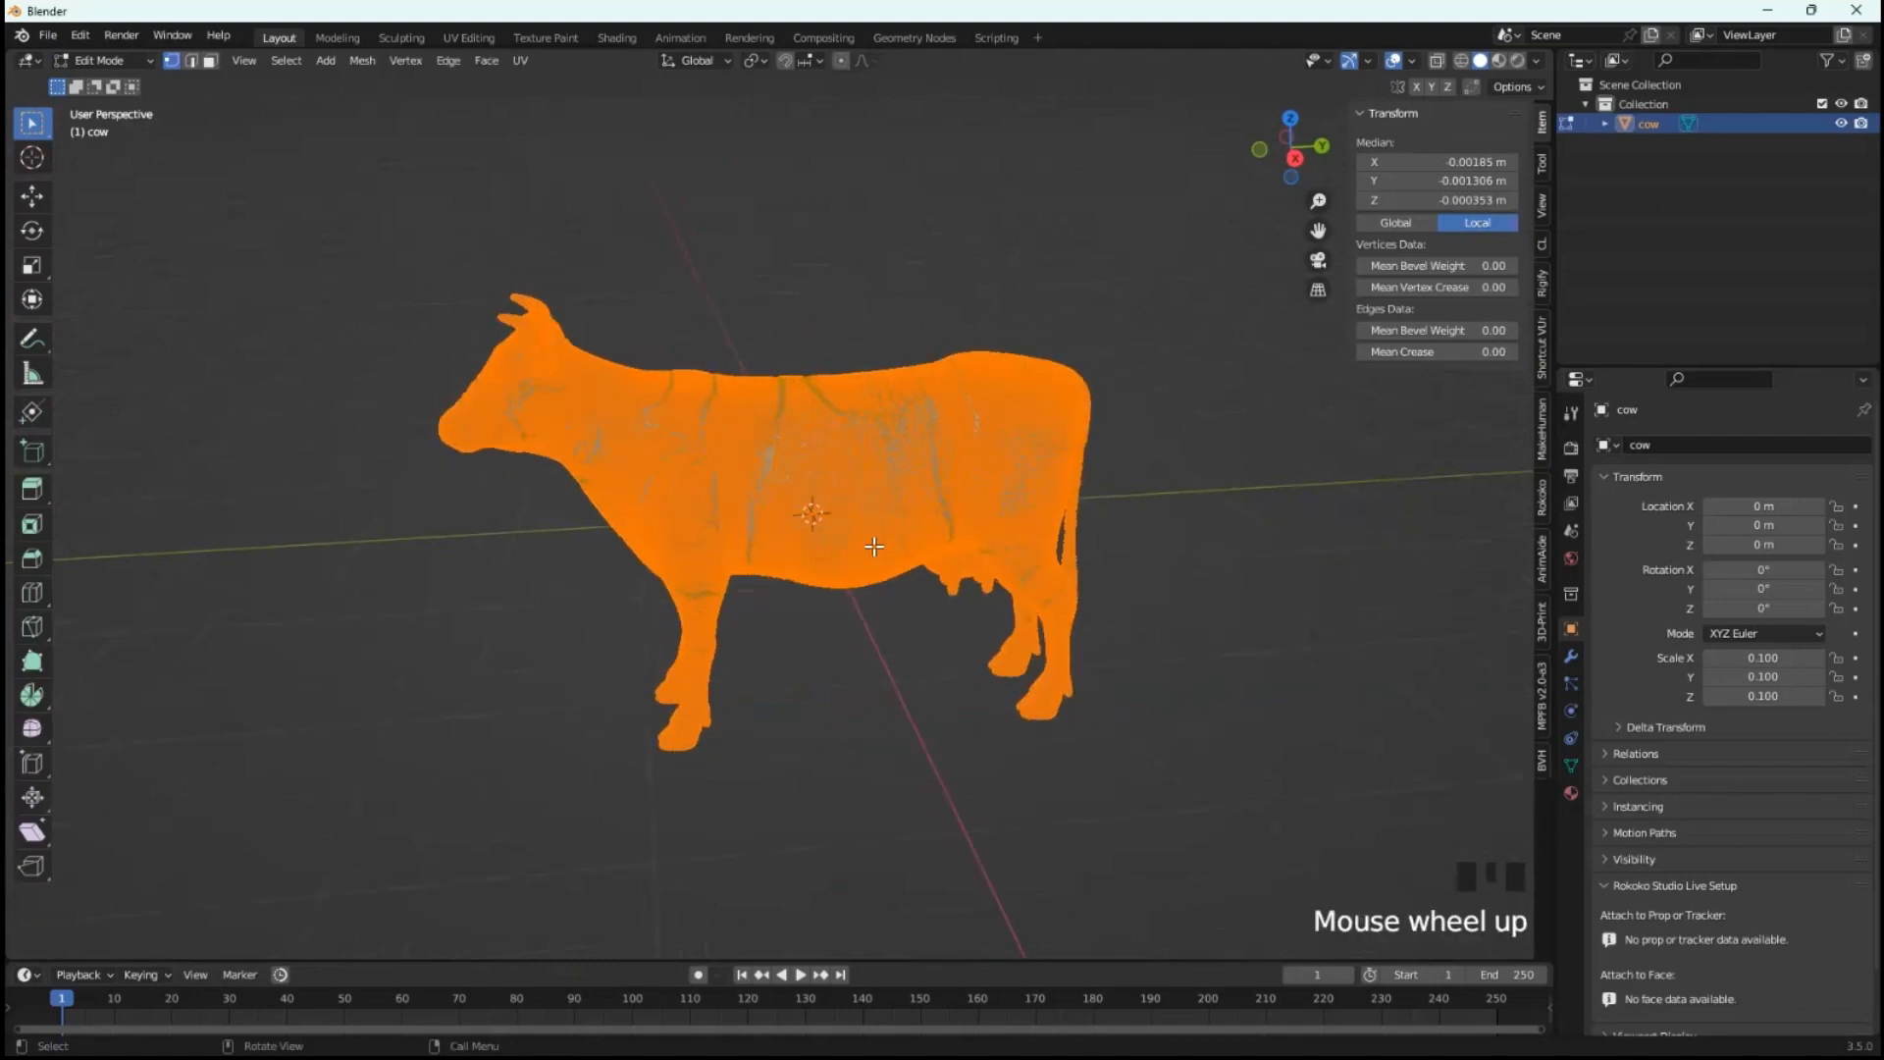
middle_click_drag(946, 719, 825, 469)
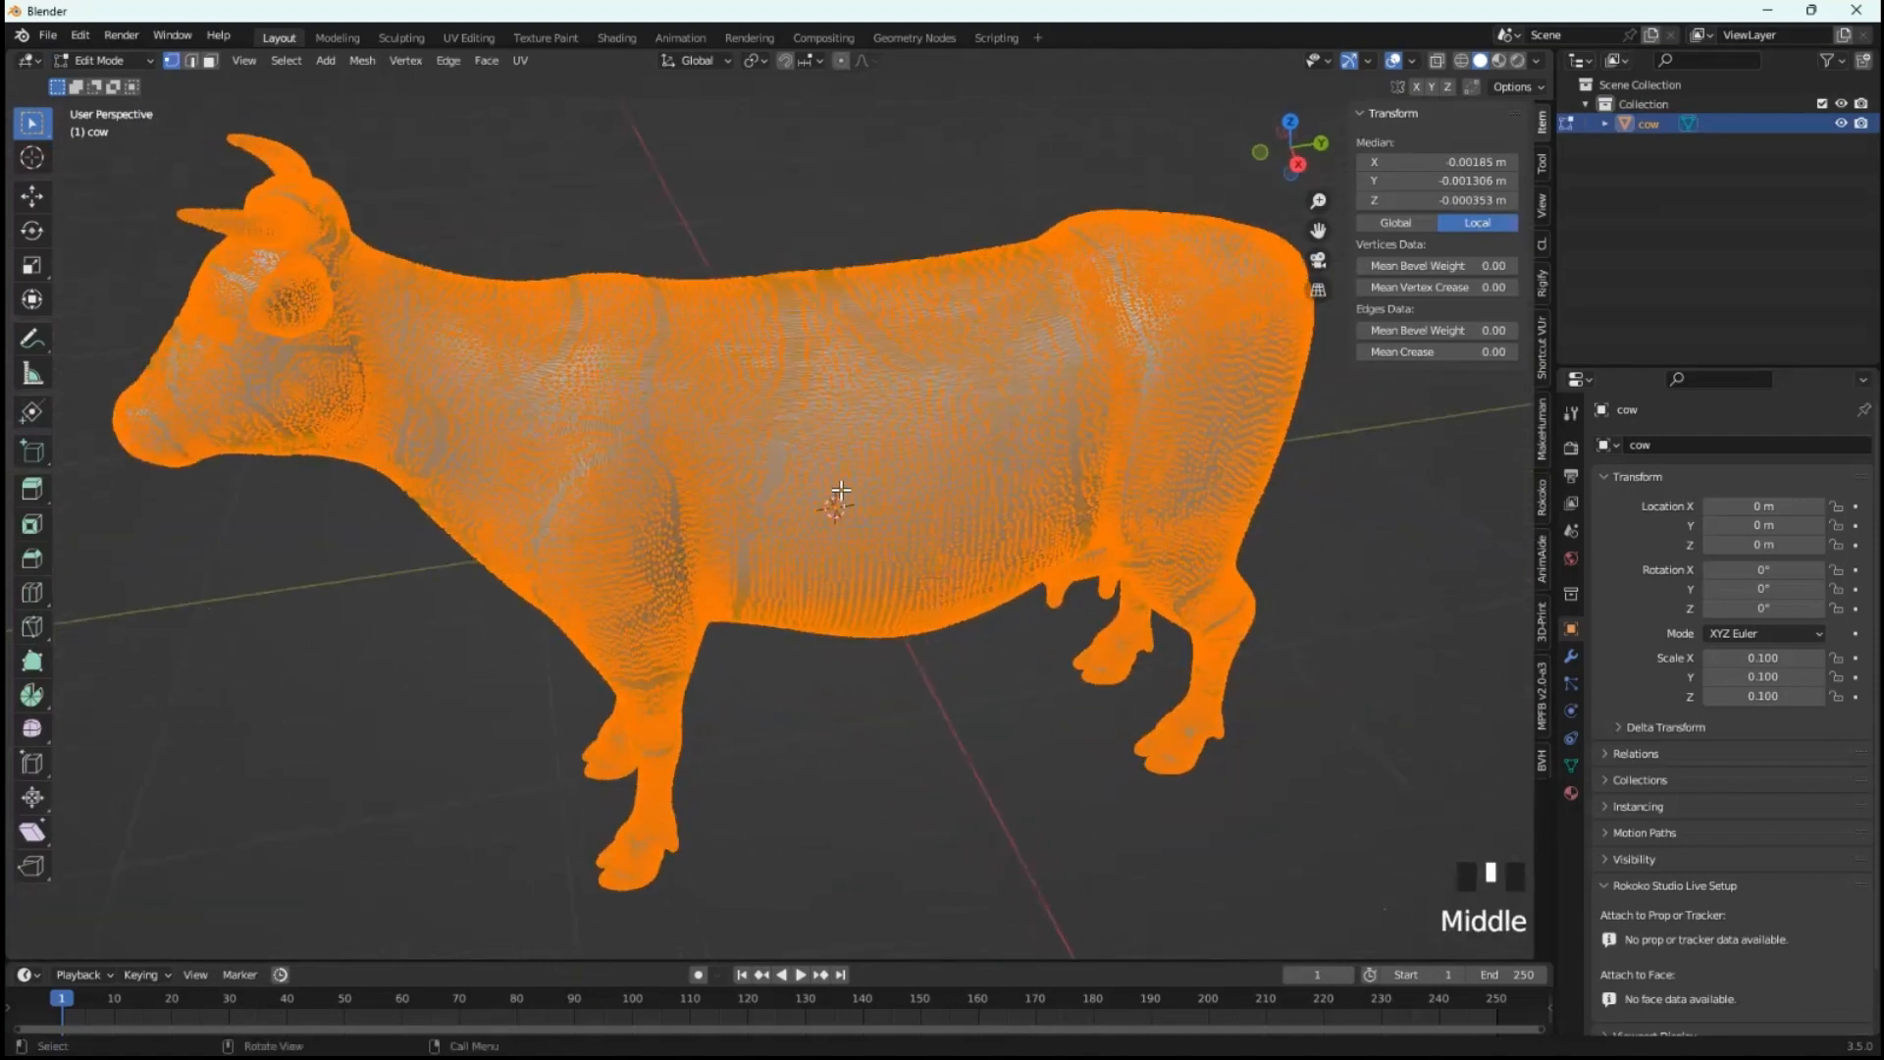
scroll(840, 490, "up", 2)
scroll(842, 488, "up", 2)
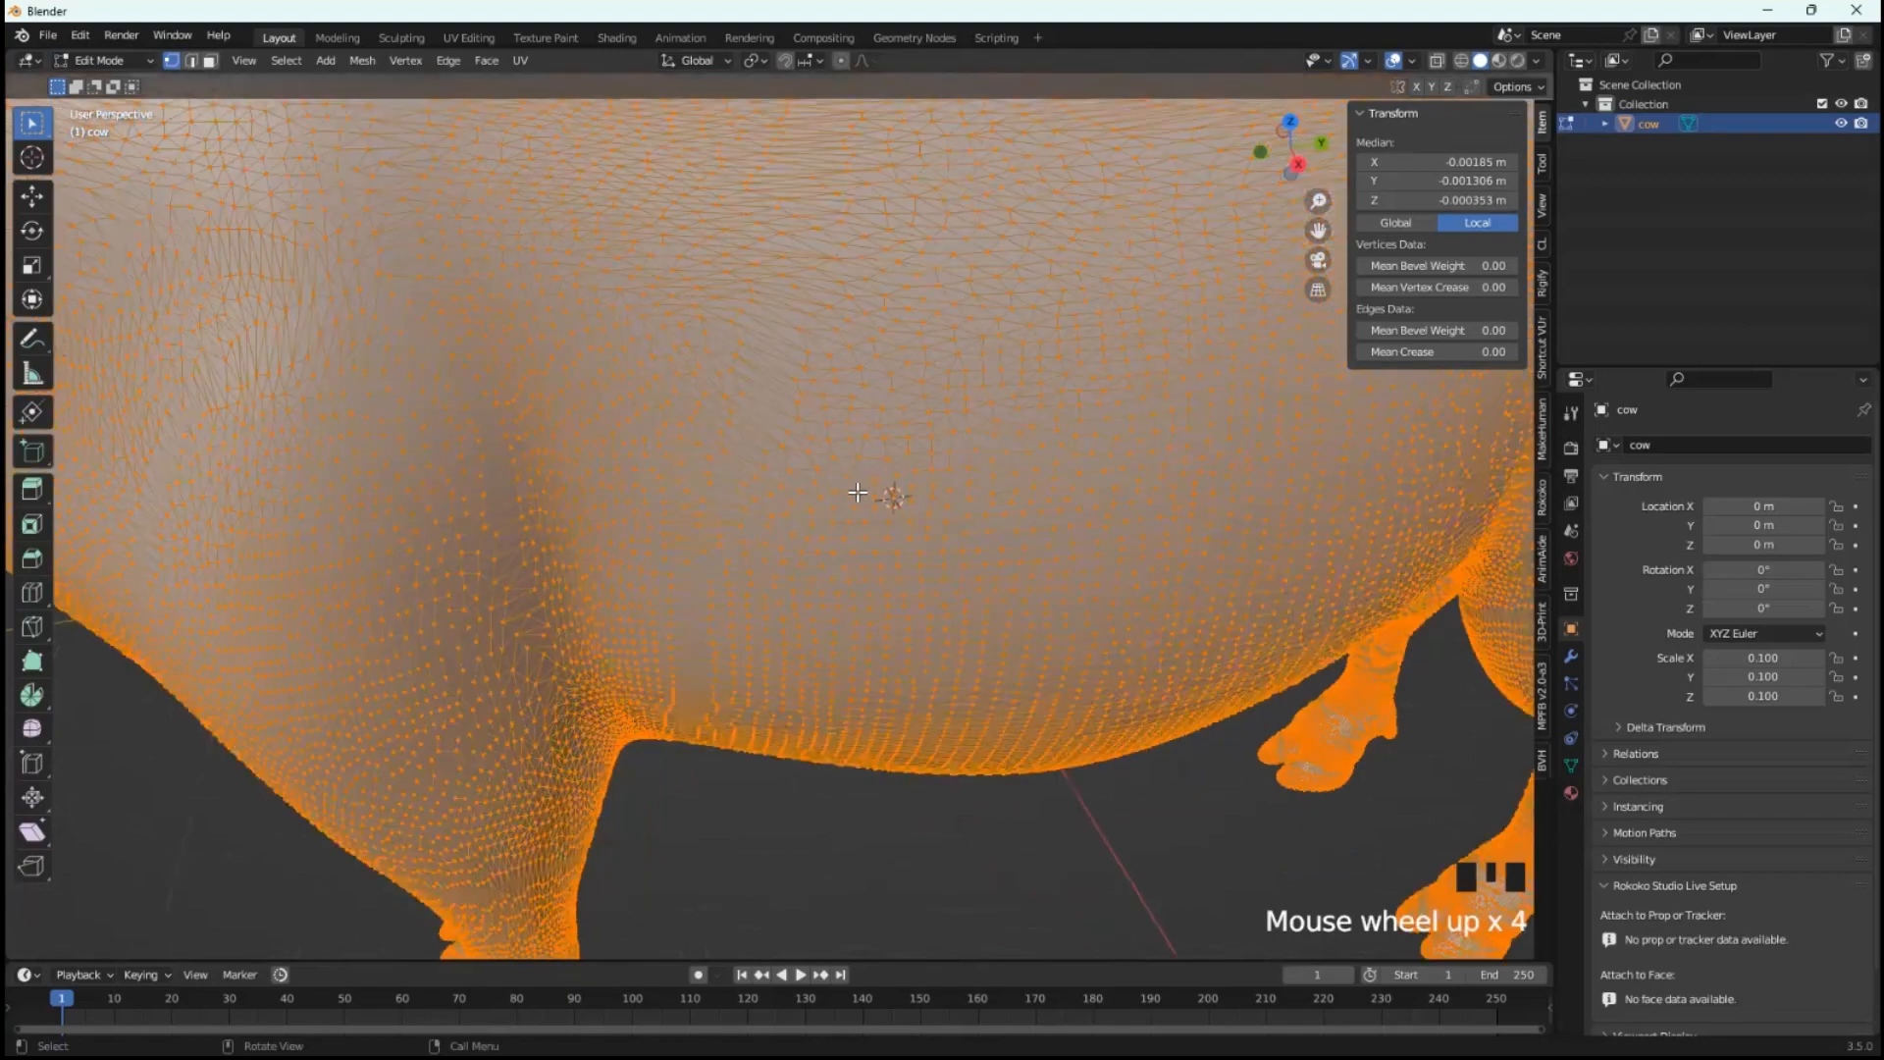
scroll(936, 521, "down", 2)
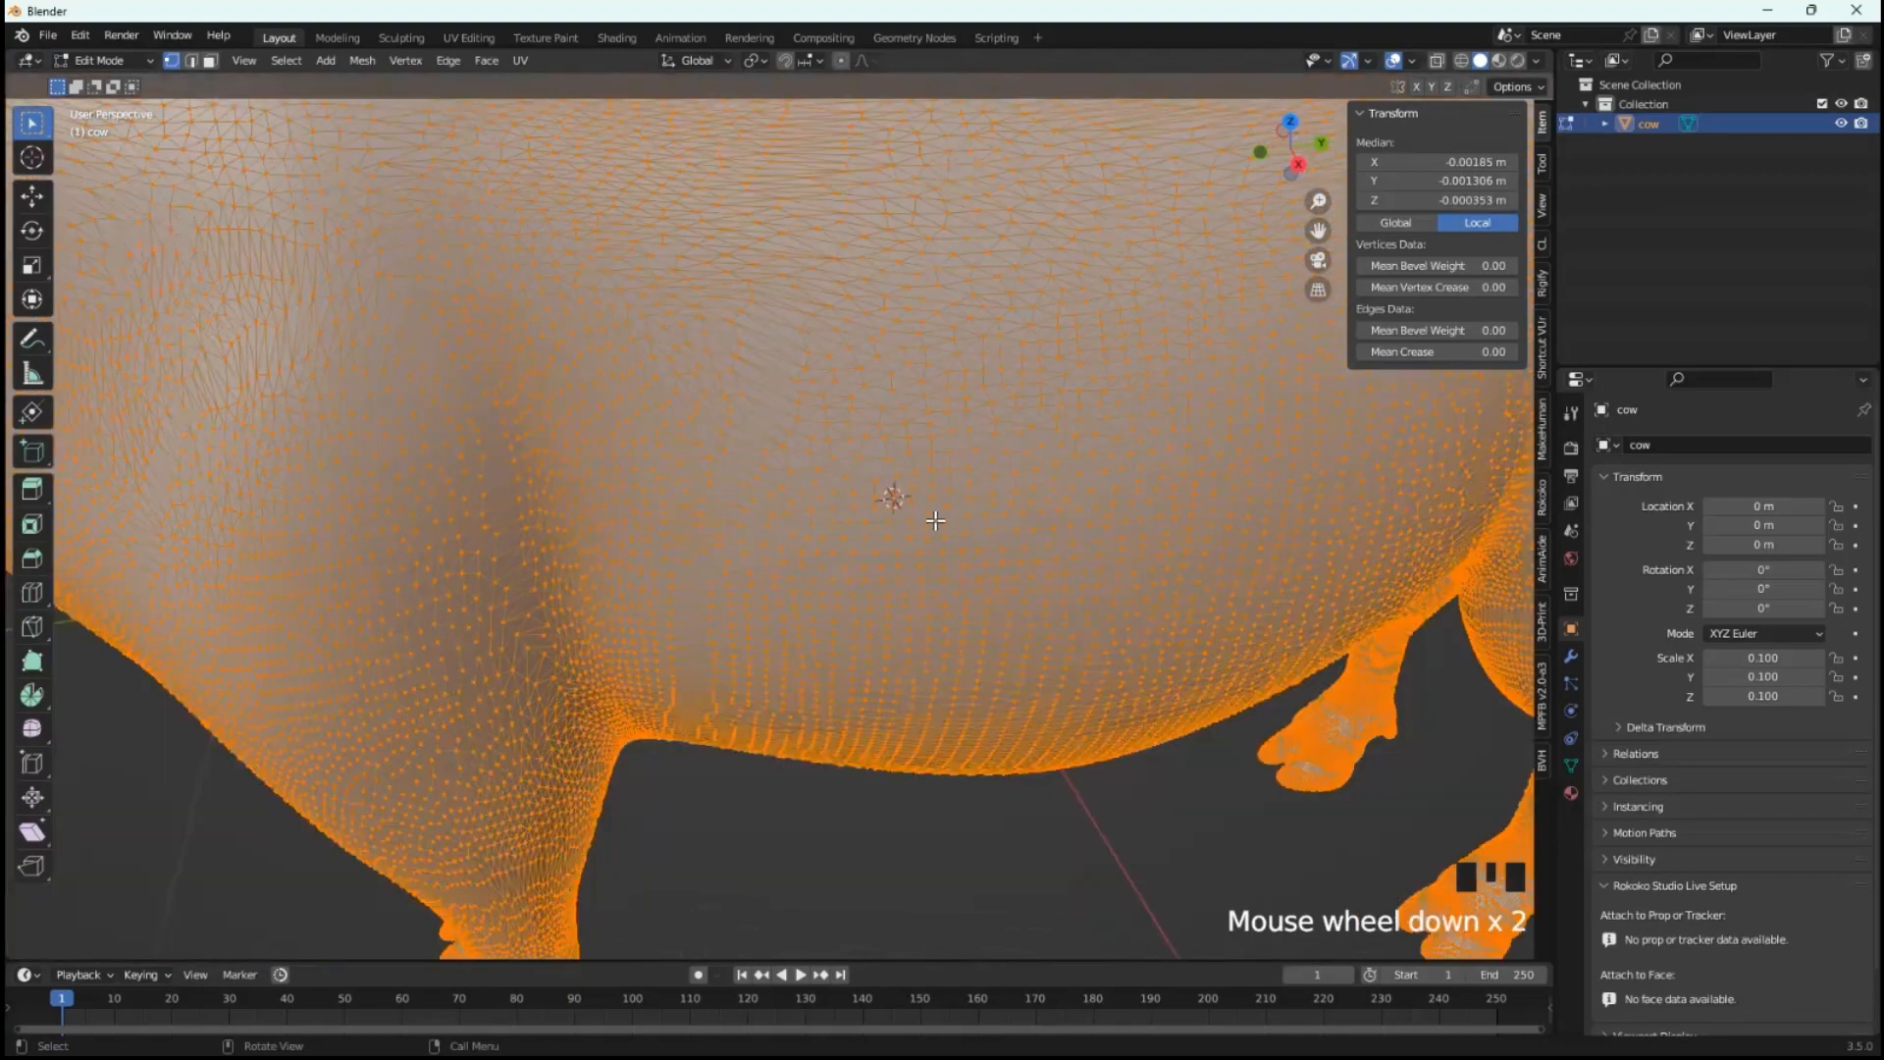
scroll(936, 520, "down", 6)
middle_click_drag(935, 520, 764, 474)
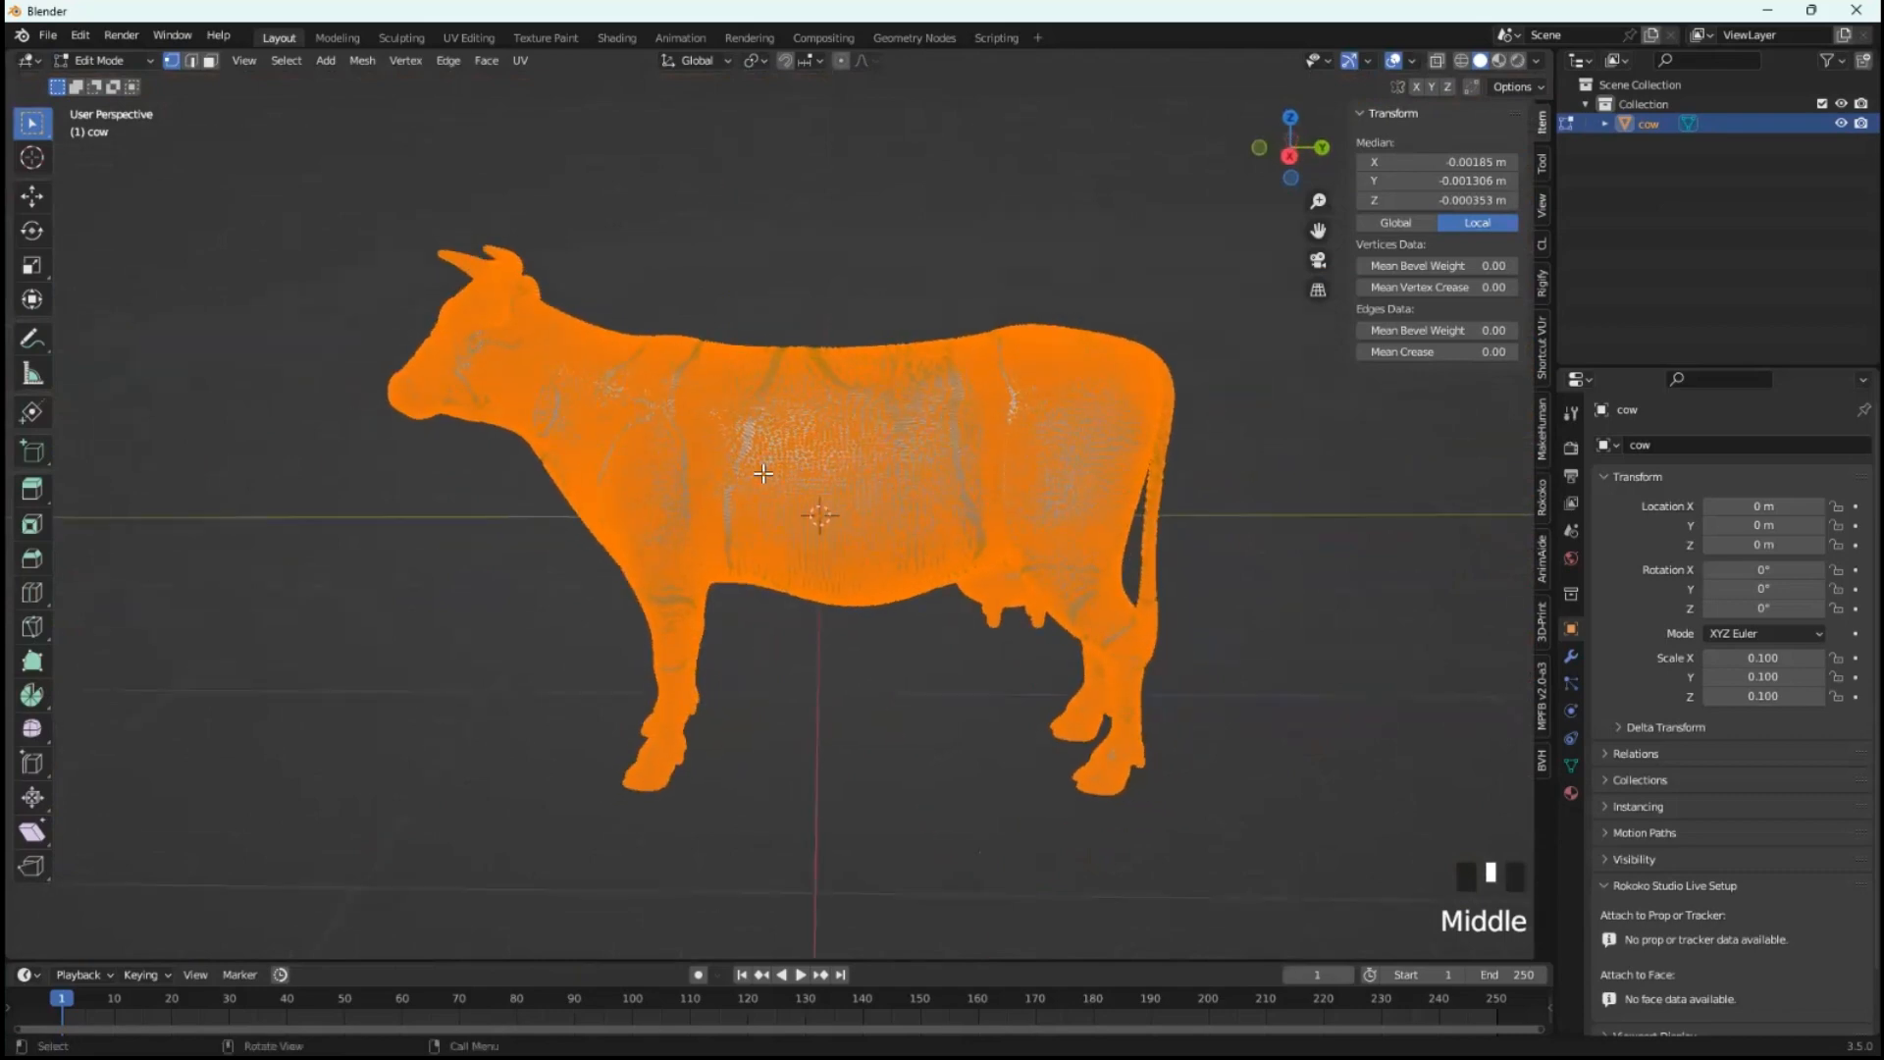
- Examine the mesh across the cow's whole side, and return the cow to Object Mode
scroll(763, 474, "up", 2)
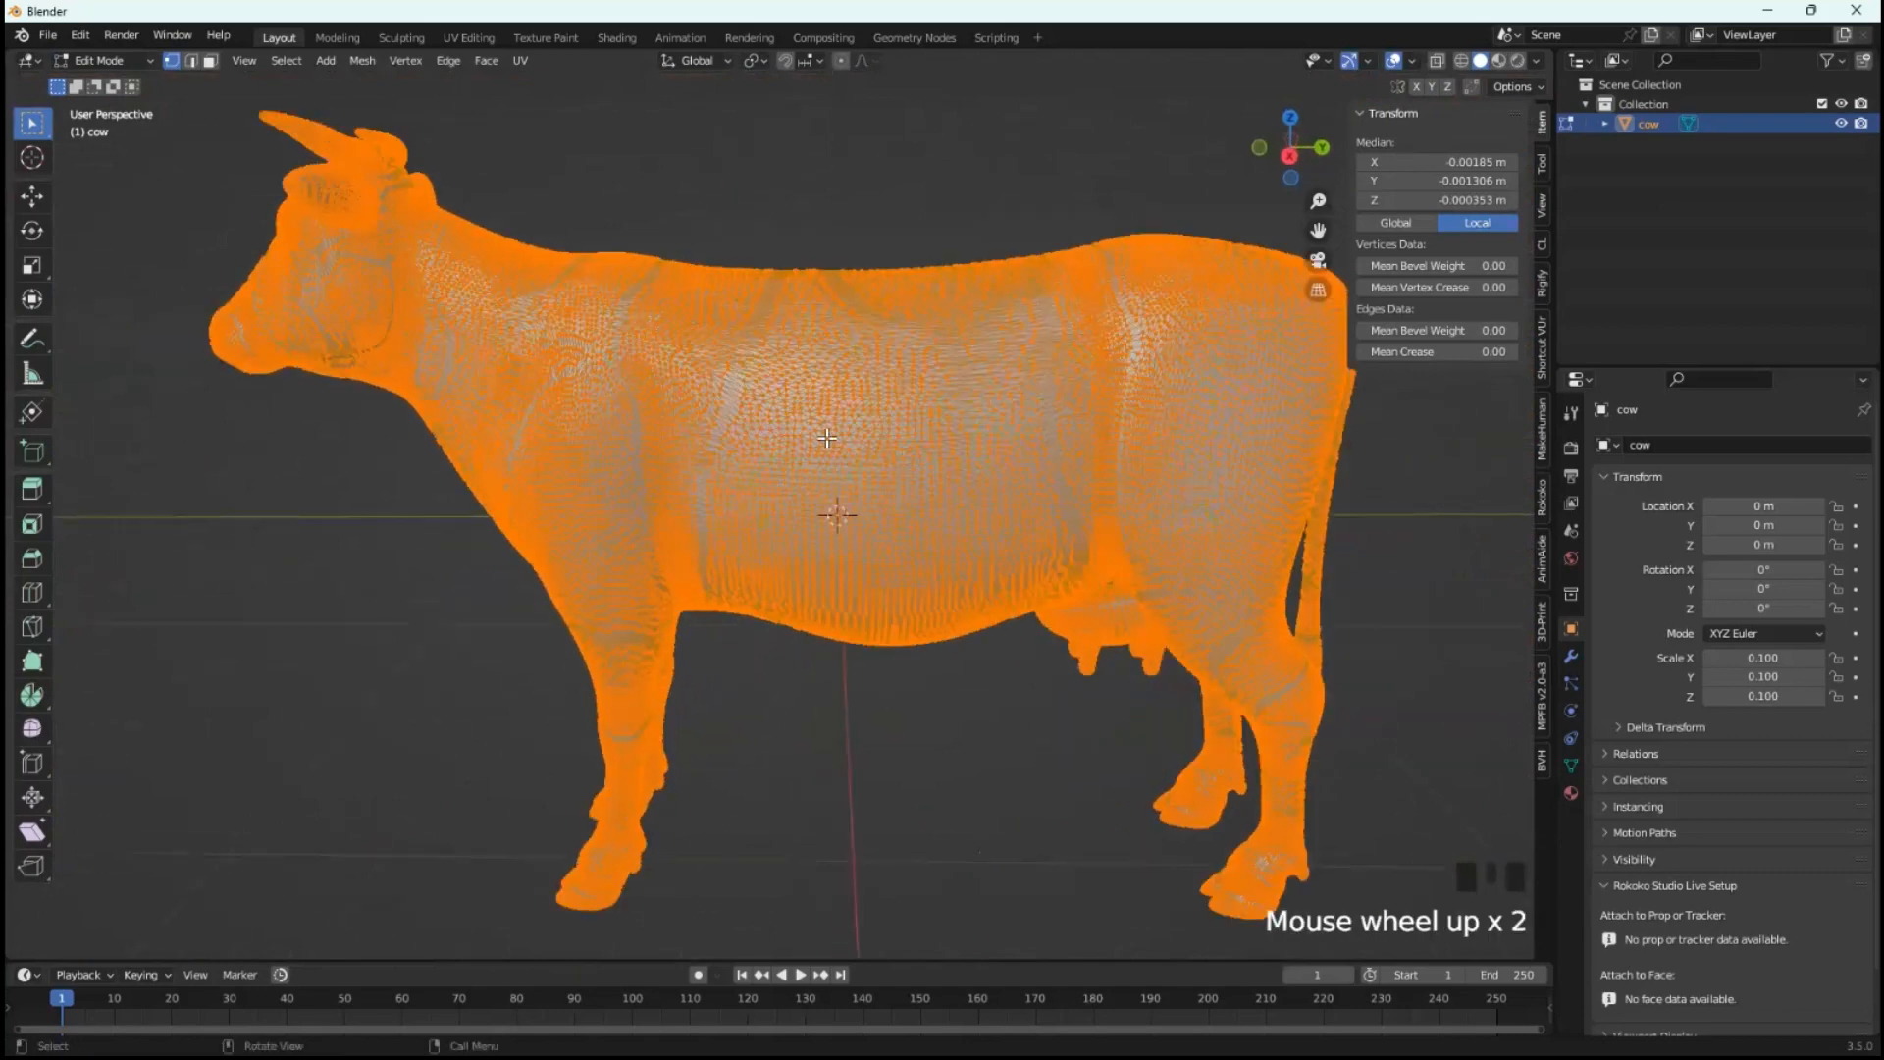
scroll(828, 438, "up", 2)
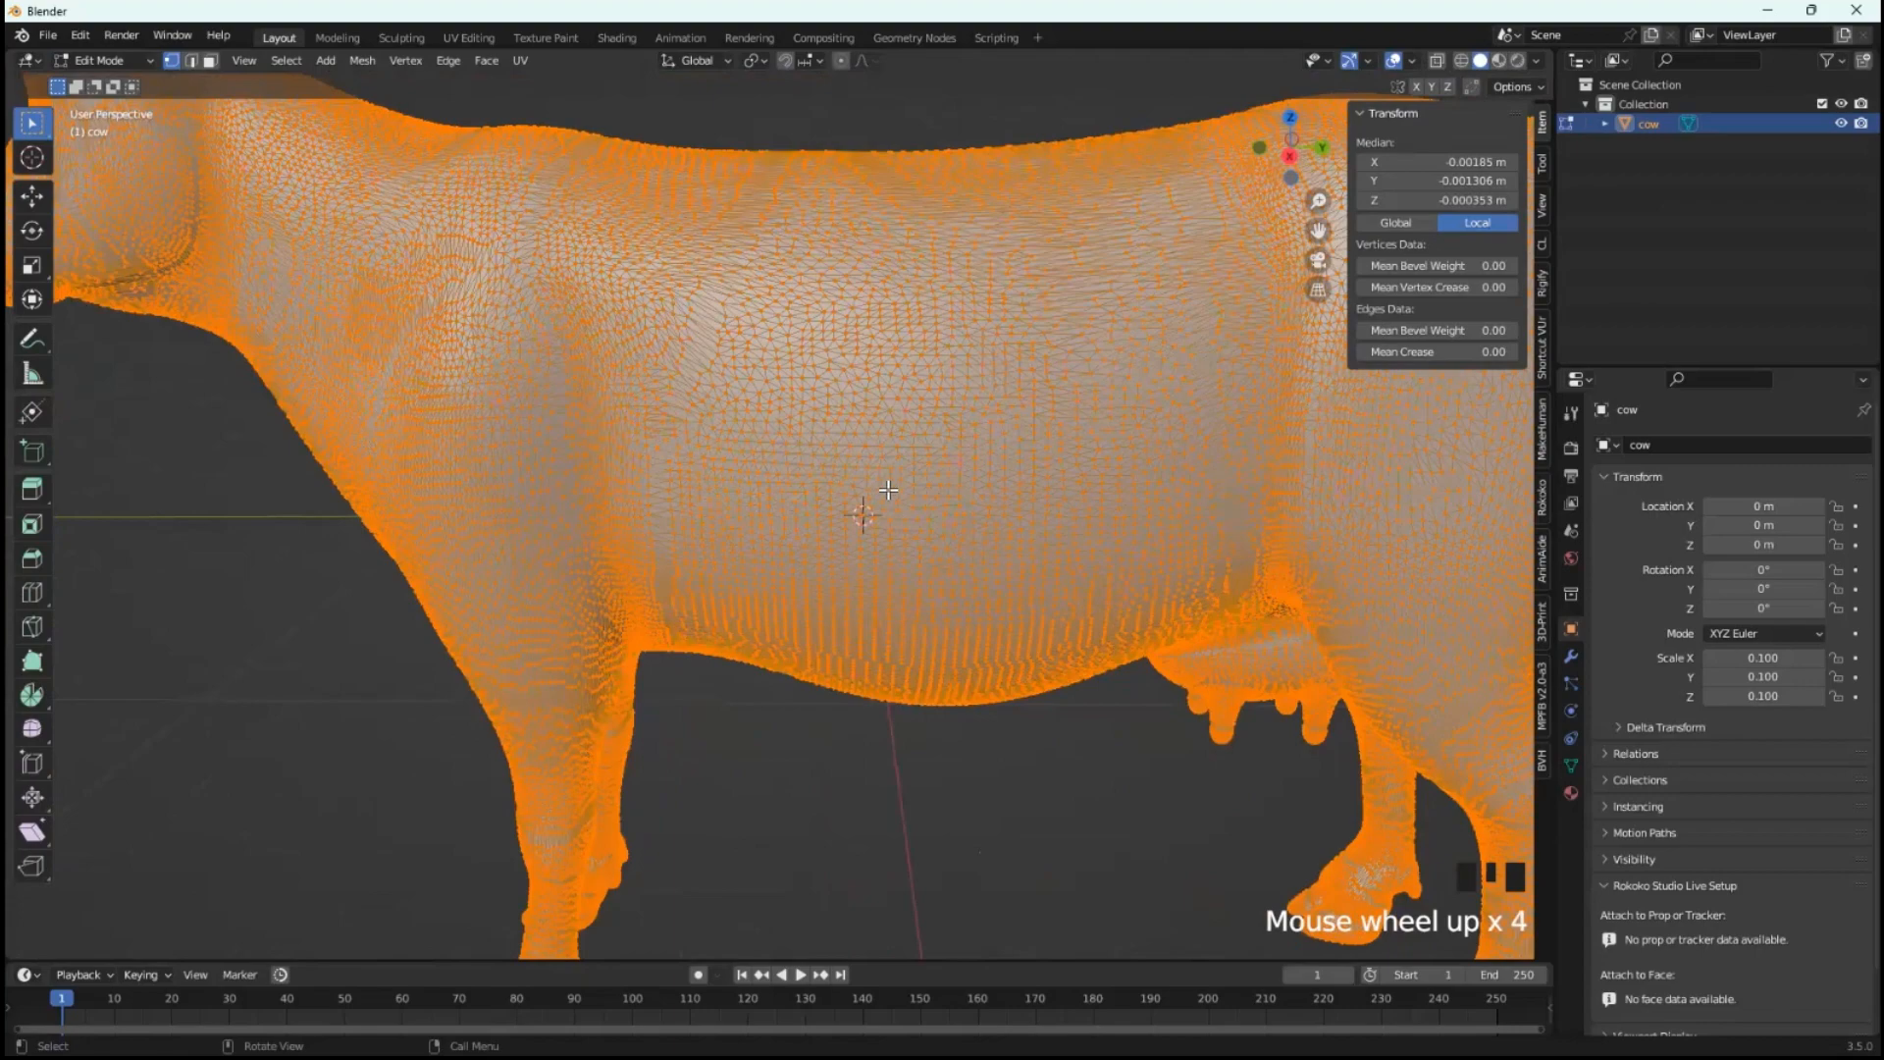
scroll(888, 490, "down", 3)
right_click(888, 469)
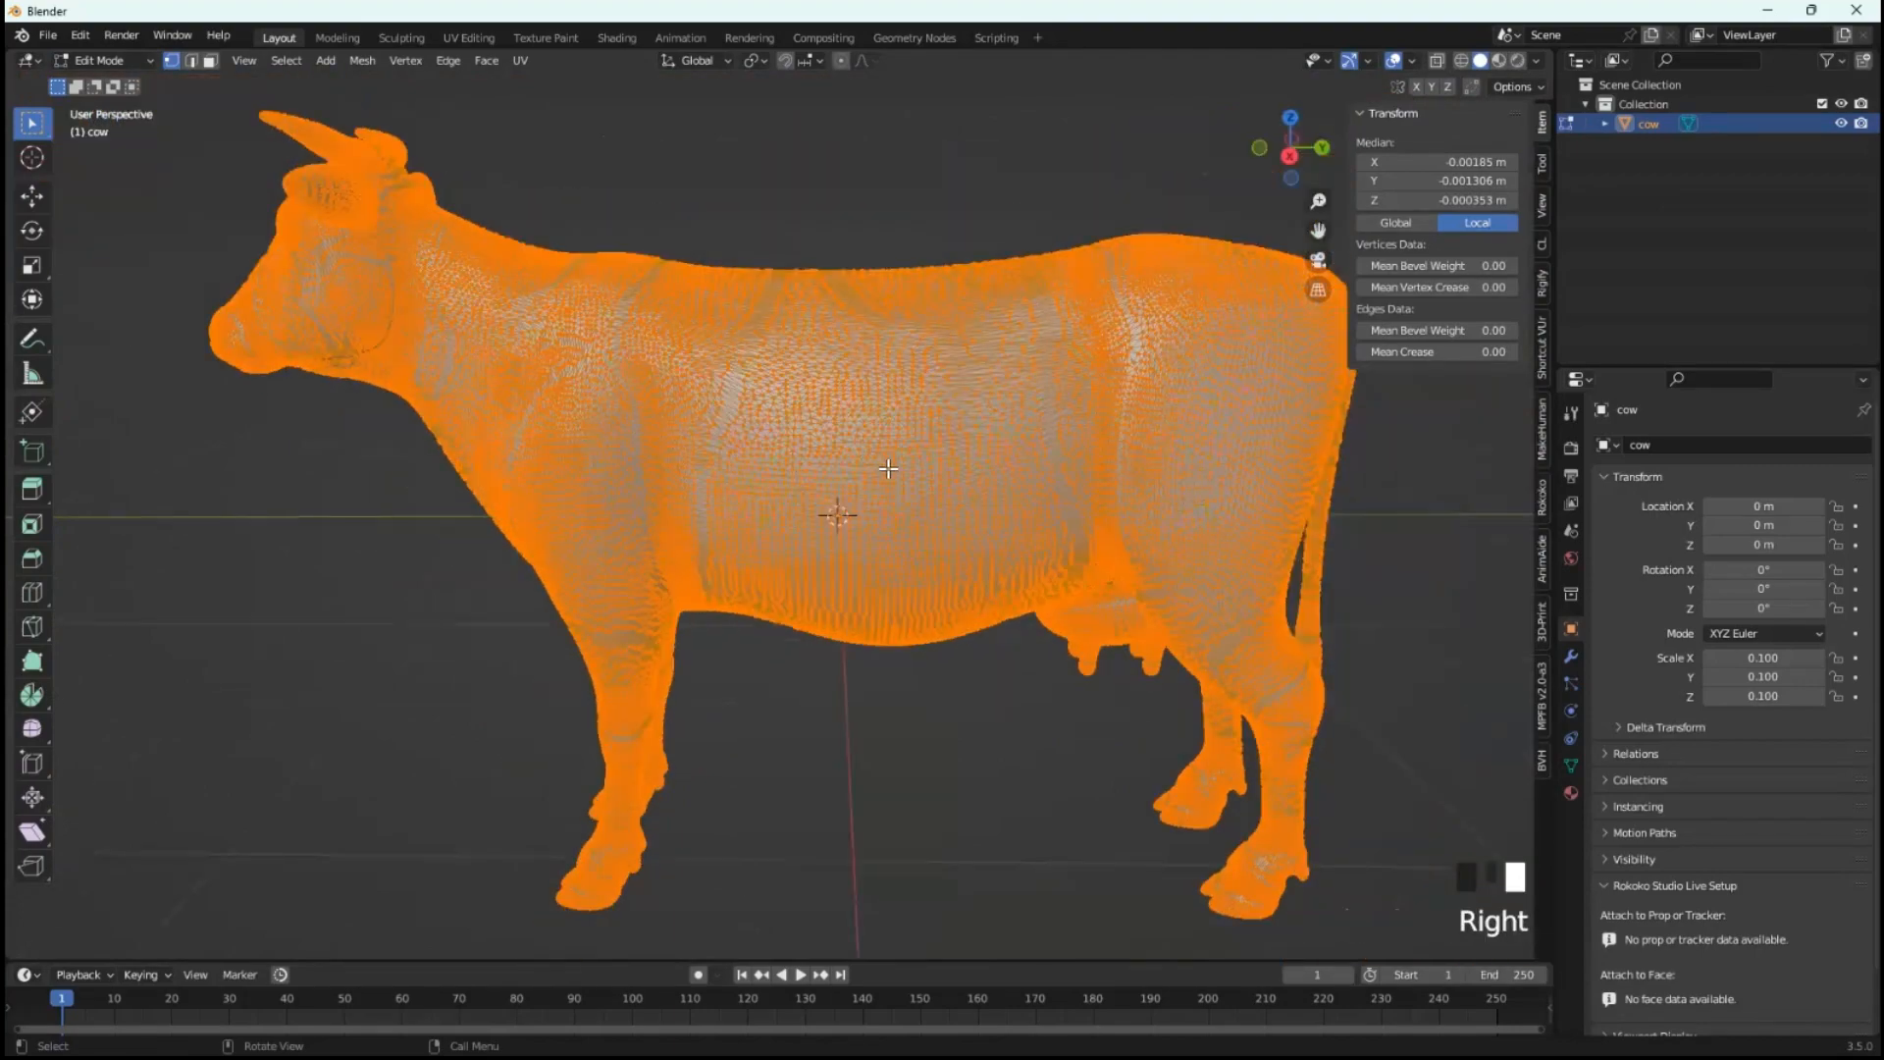
right_click(888, 469)
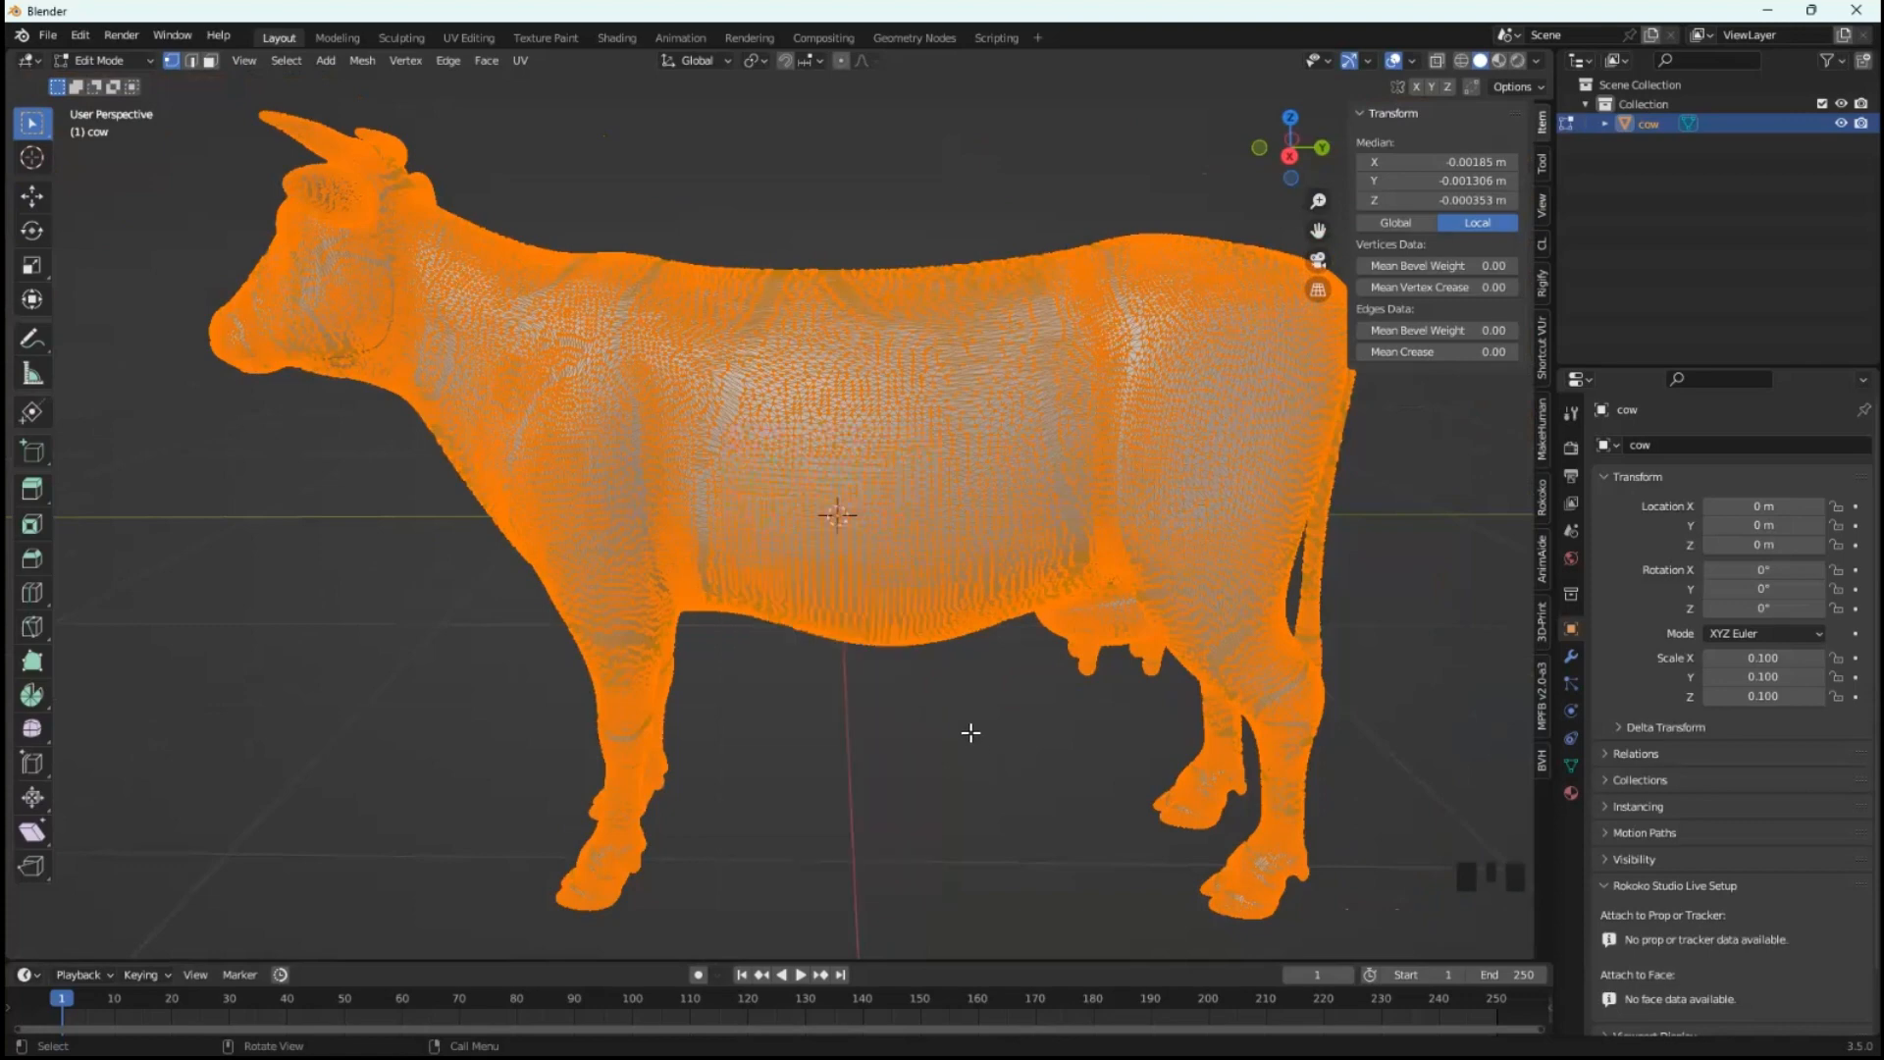
mouse_move(969, 732)
middle_mouse_down()
mouse_move(993, 766)
mouse_move(1168, 711)
mouse_move(937, 728)
mouse_move(933, 686)
mouse_move(909, 719)
mouse_move(896, 703)
mouse_move(968, 703)
middle_mouse_up()
scroll(909, 720, "down", 2)
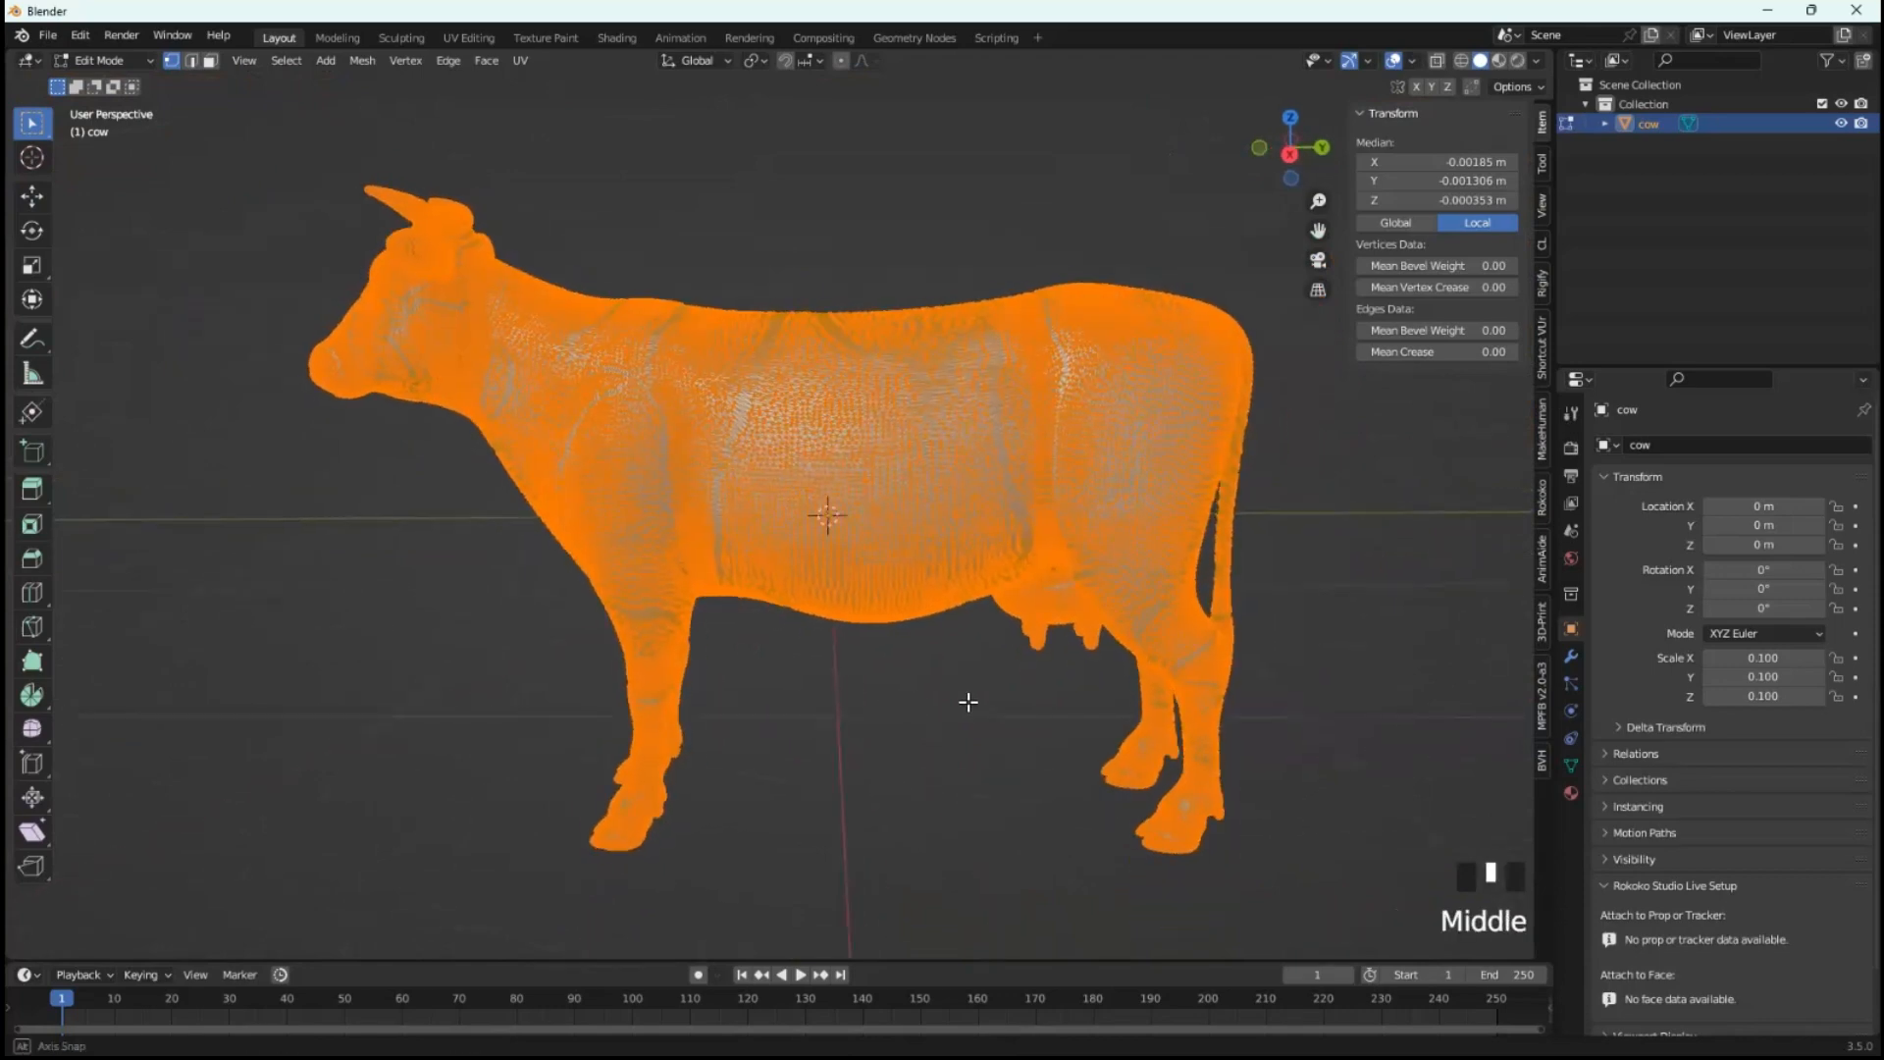
left_click(150, 59)
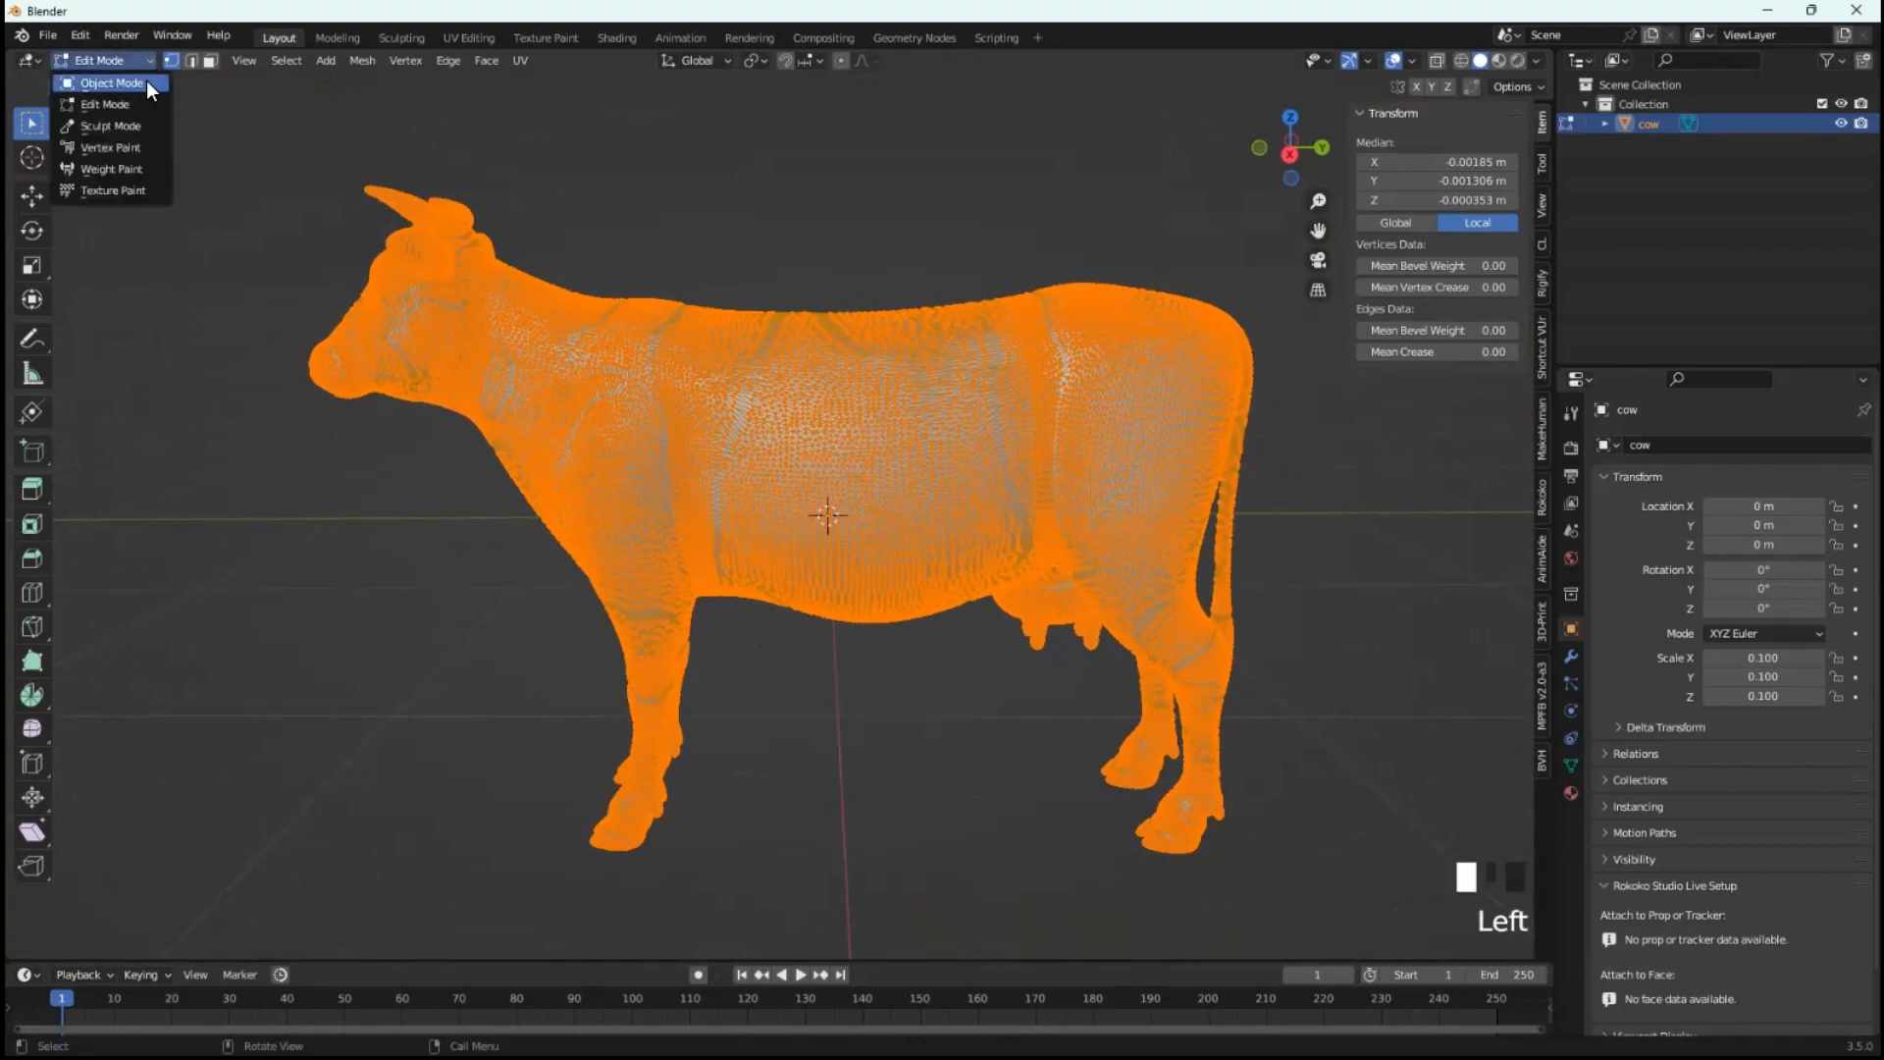
left_click(109, 83)
middle_click_drag(967, 737, 748, 324)
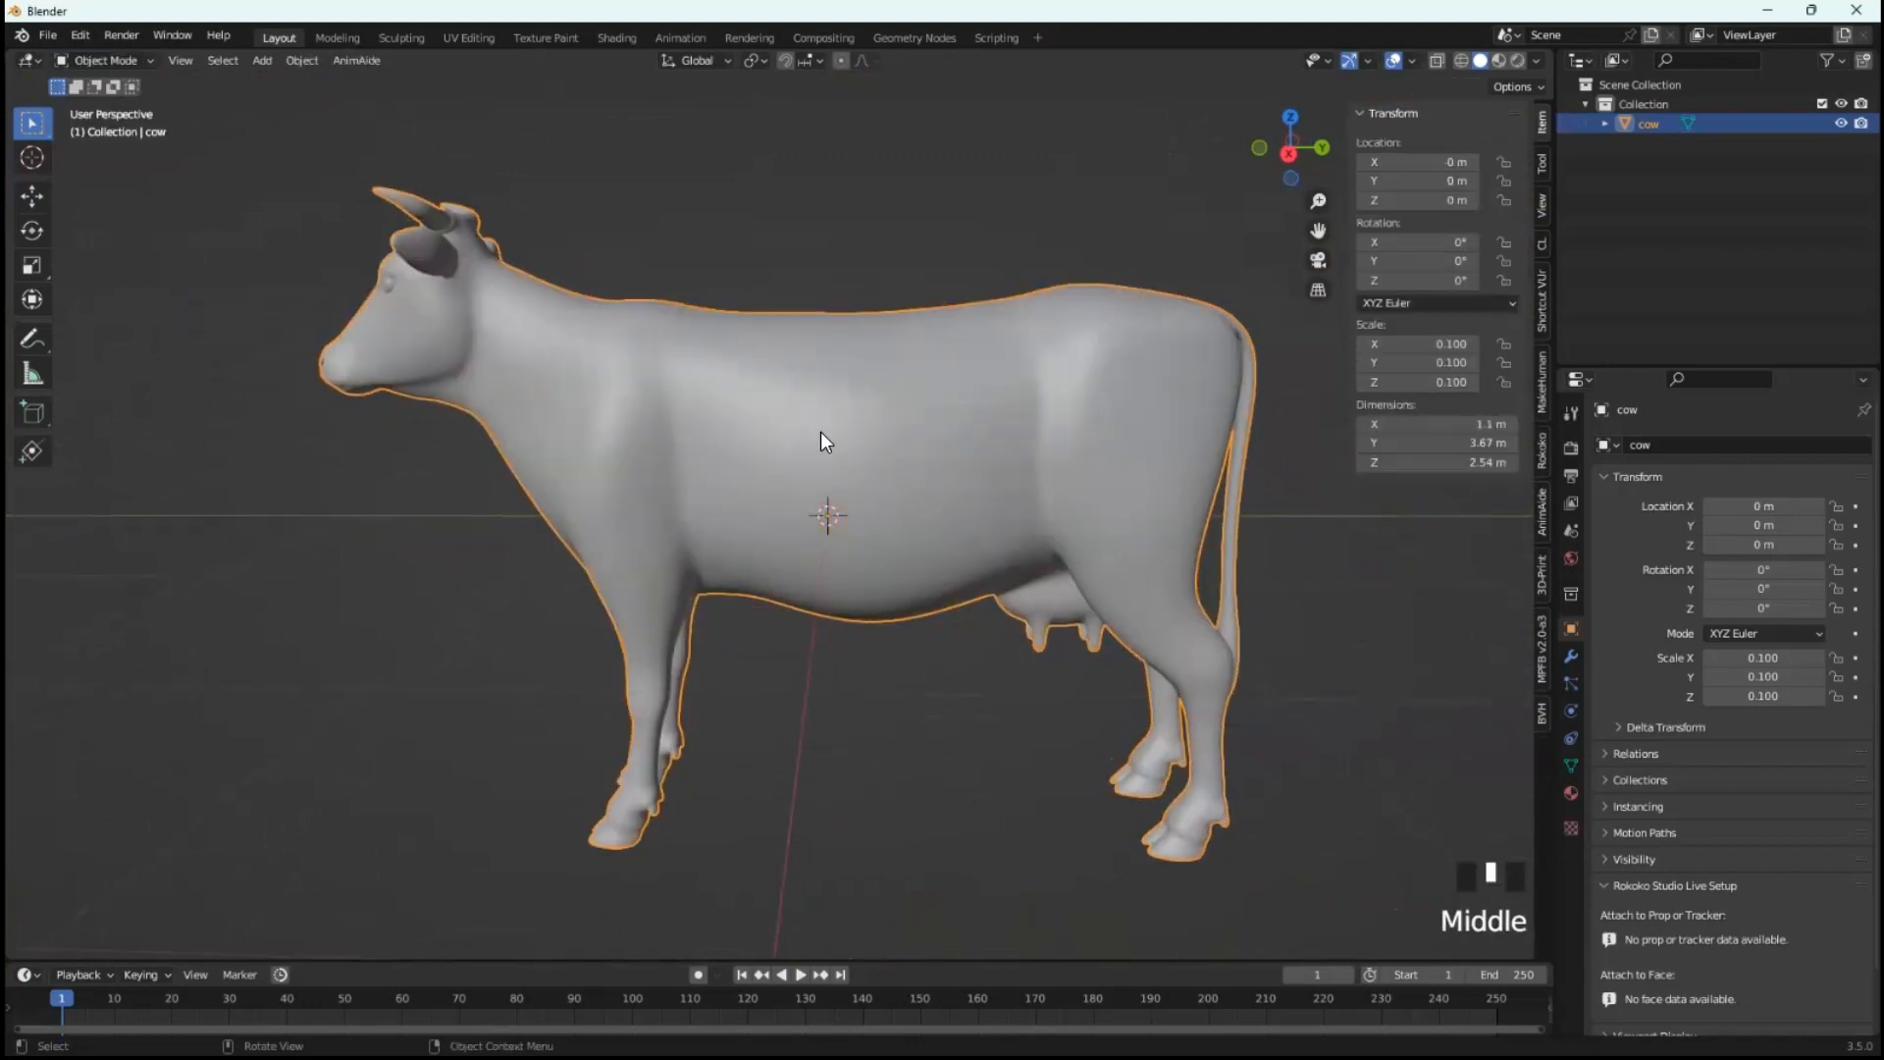
- Add a Basic Quadruped (Meta-Rig) armature to the scene at the cow's position
left_click(263, 61)
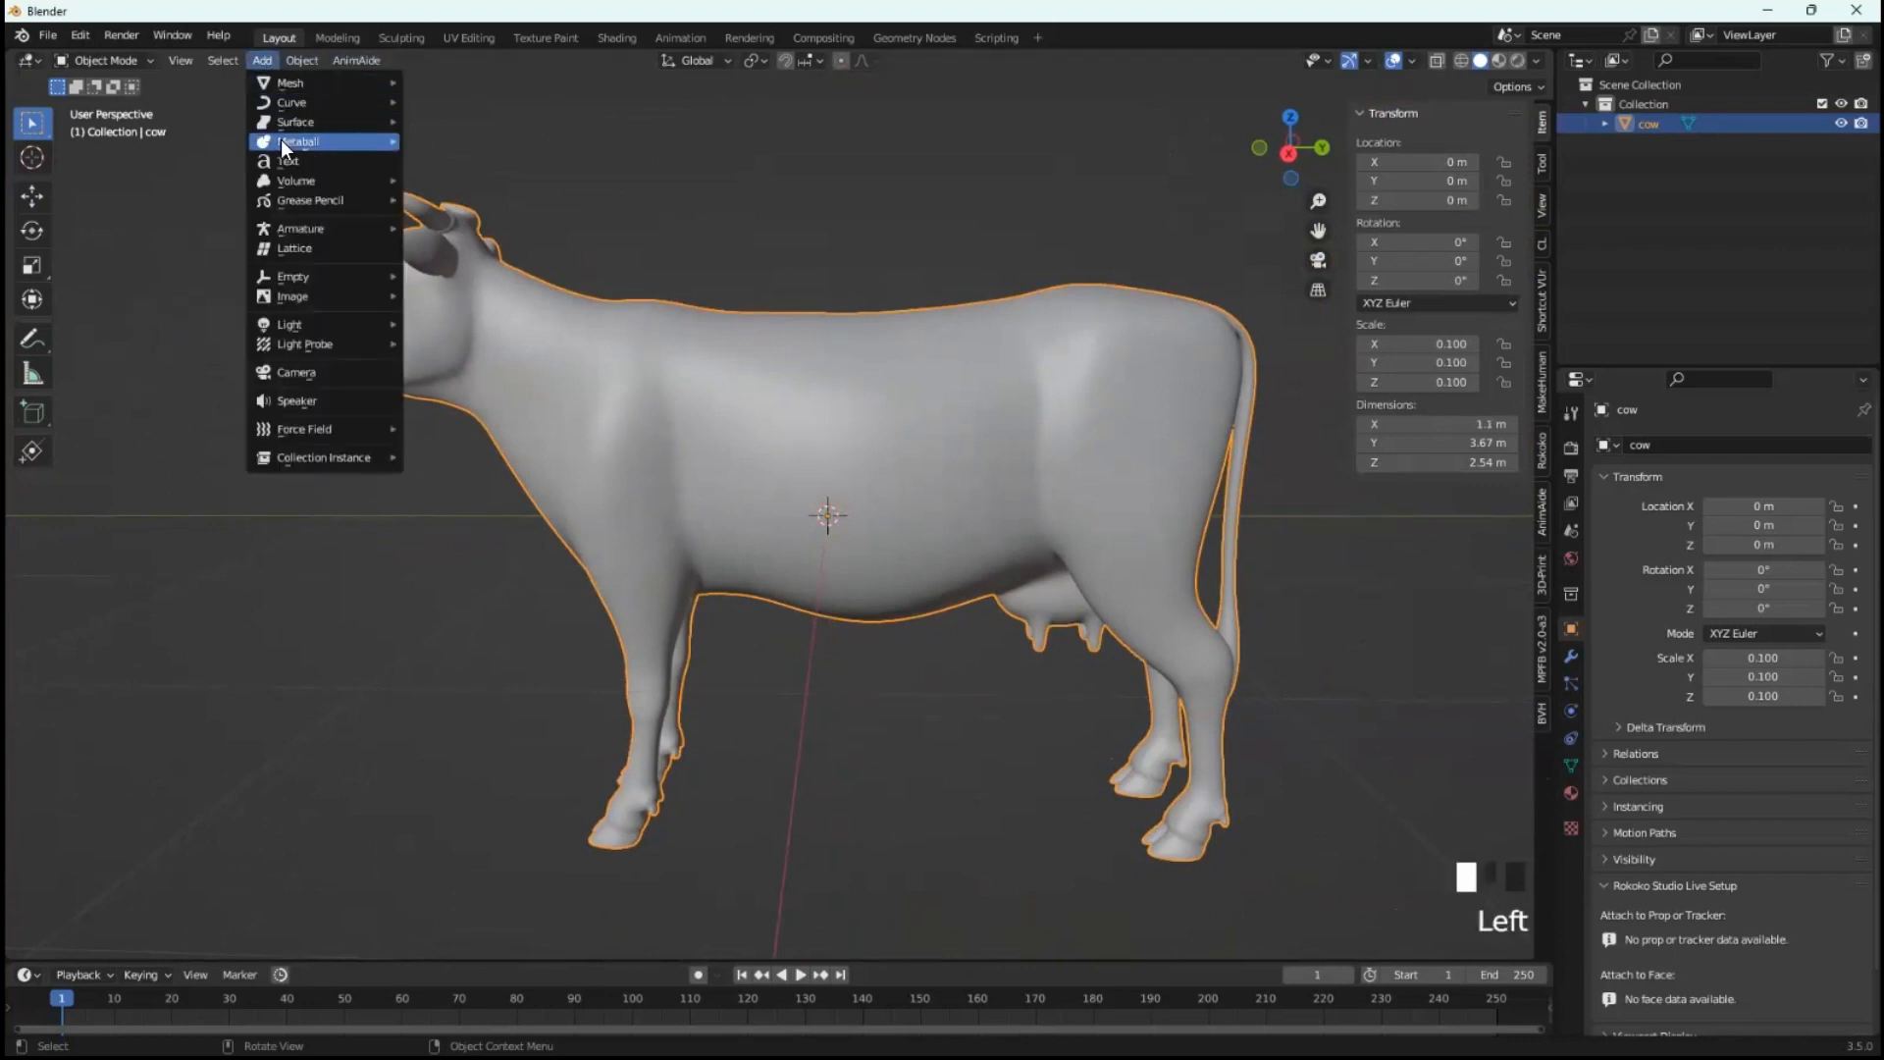
mouse_move(319, 238)
mouse_move(494, 299)
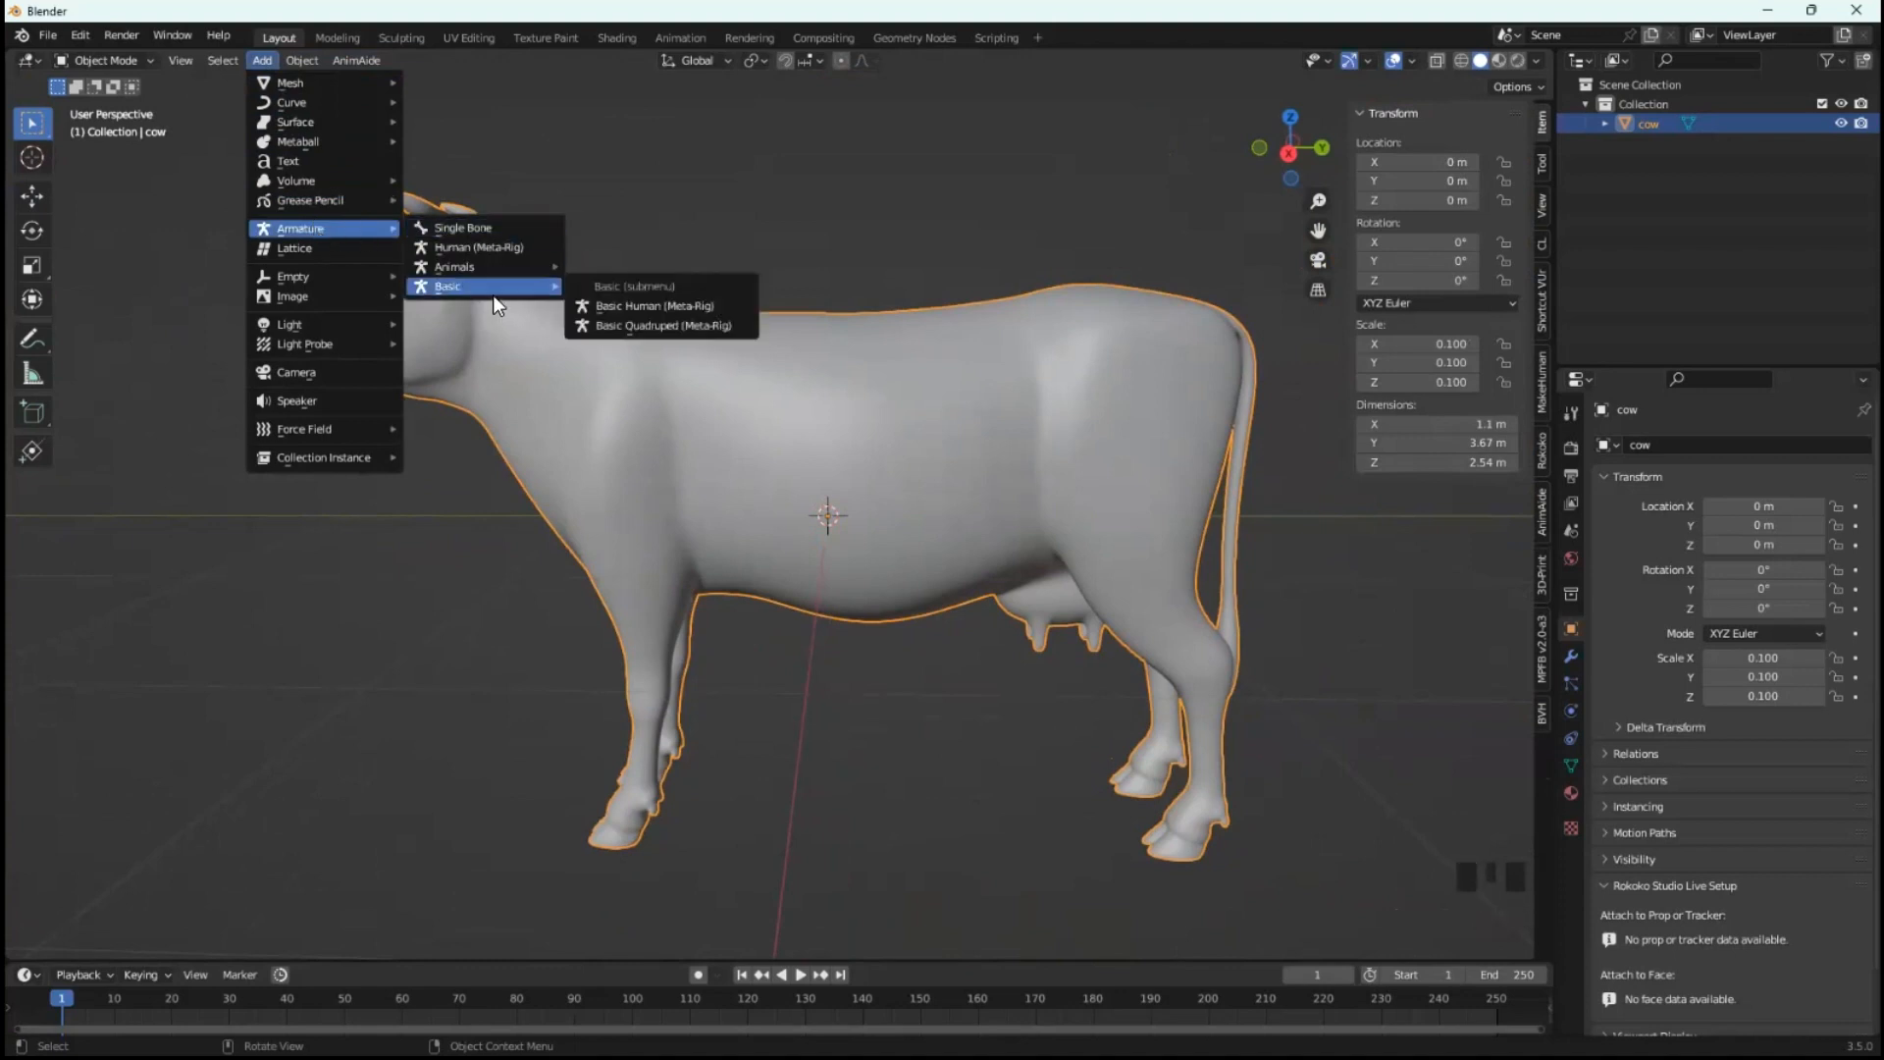
left_click(727, 326)
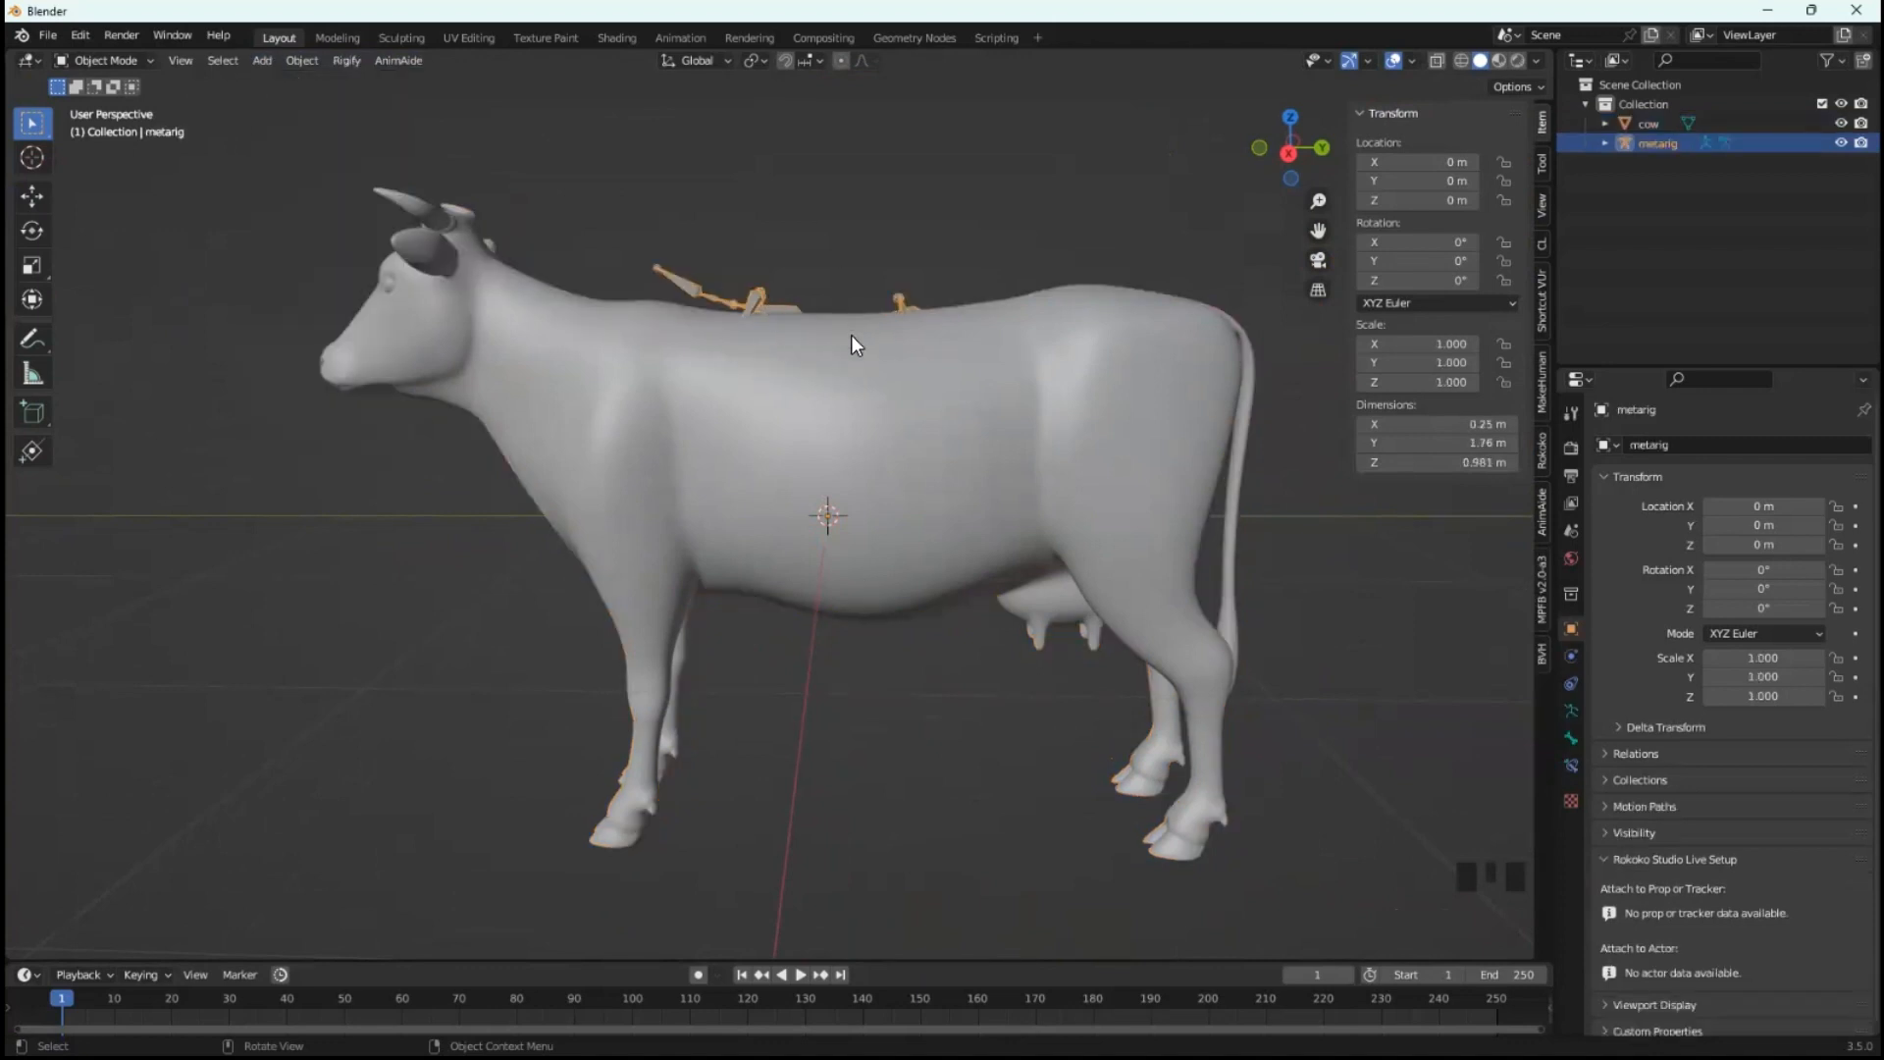
middle_click_drag(852, 343, 874, 398)
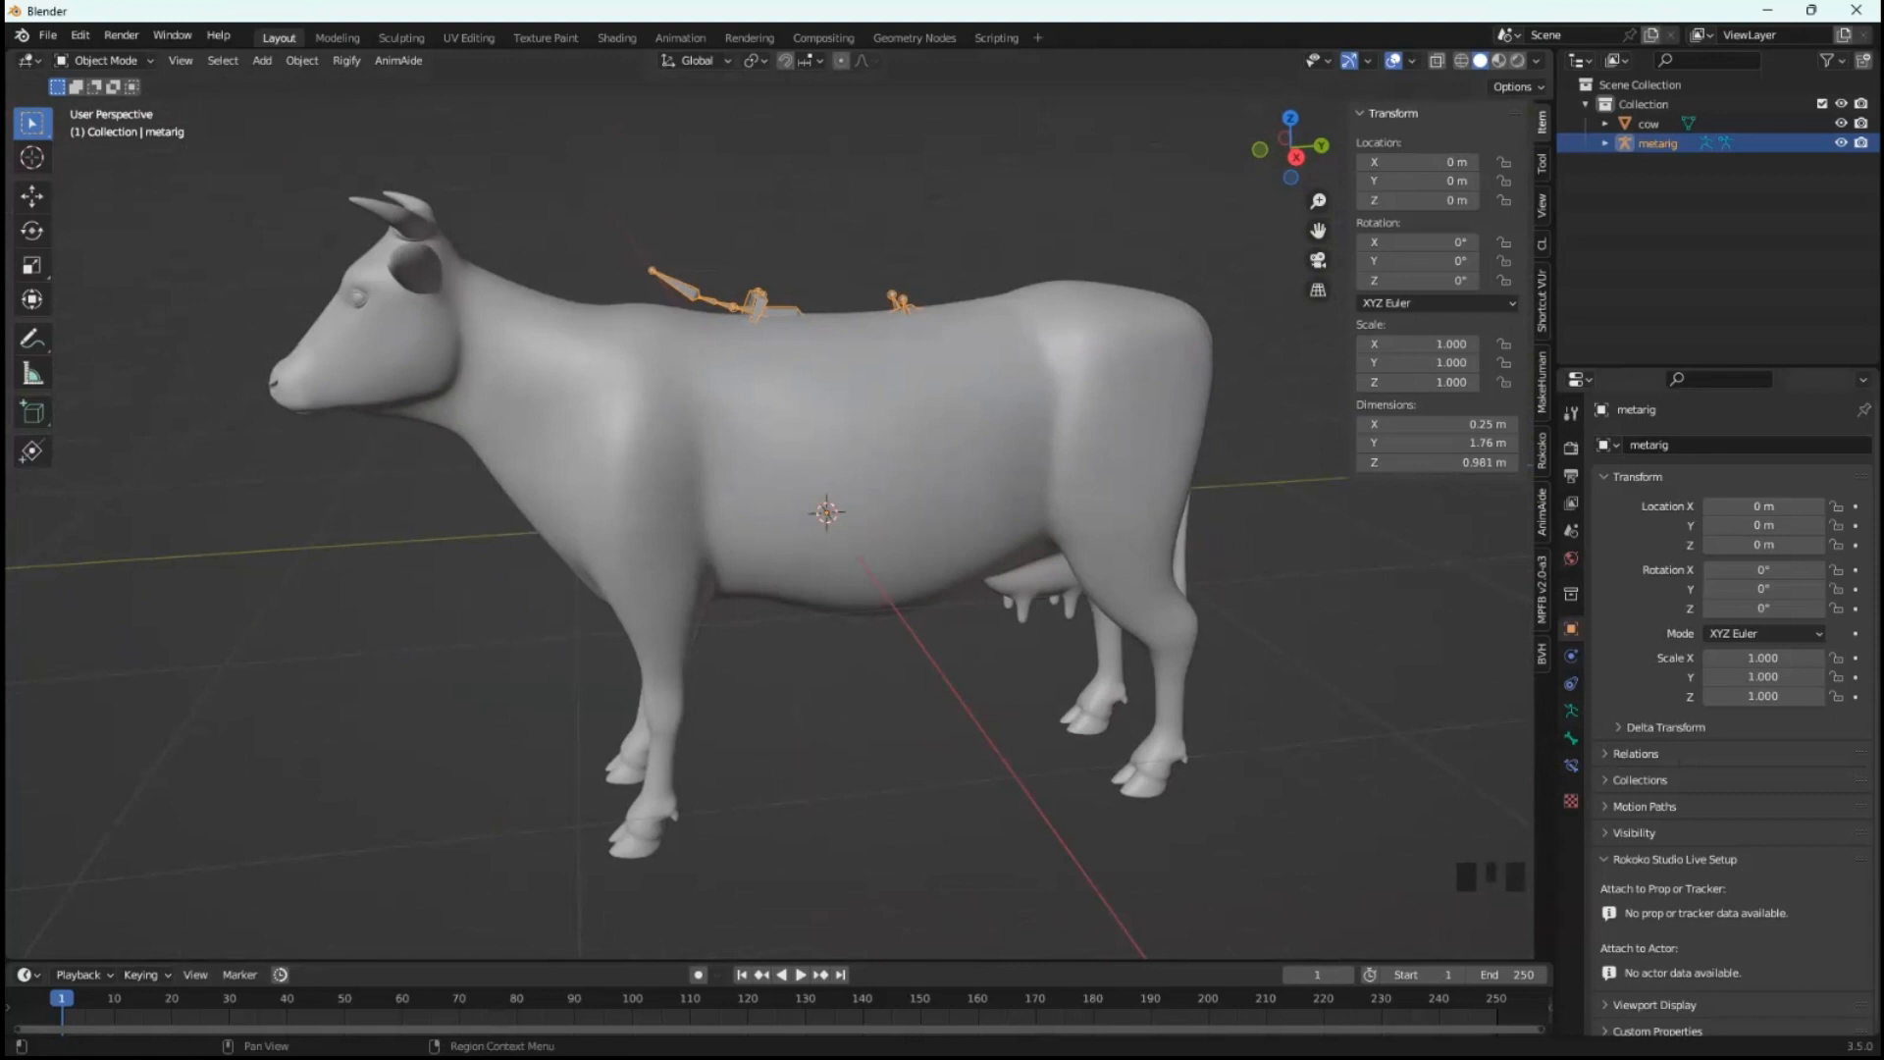
- Enable In Front in the metarig's viewport display settings and view its bones over the cow
left_click(1571, 710)
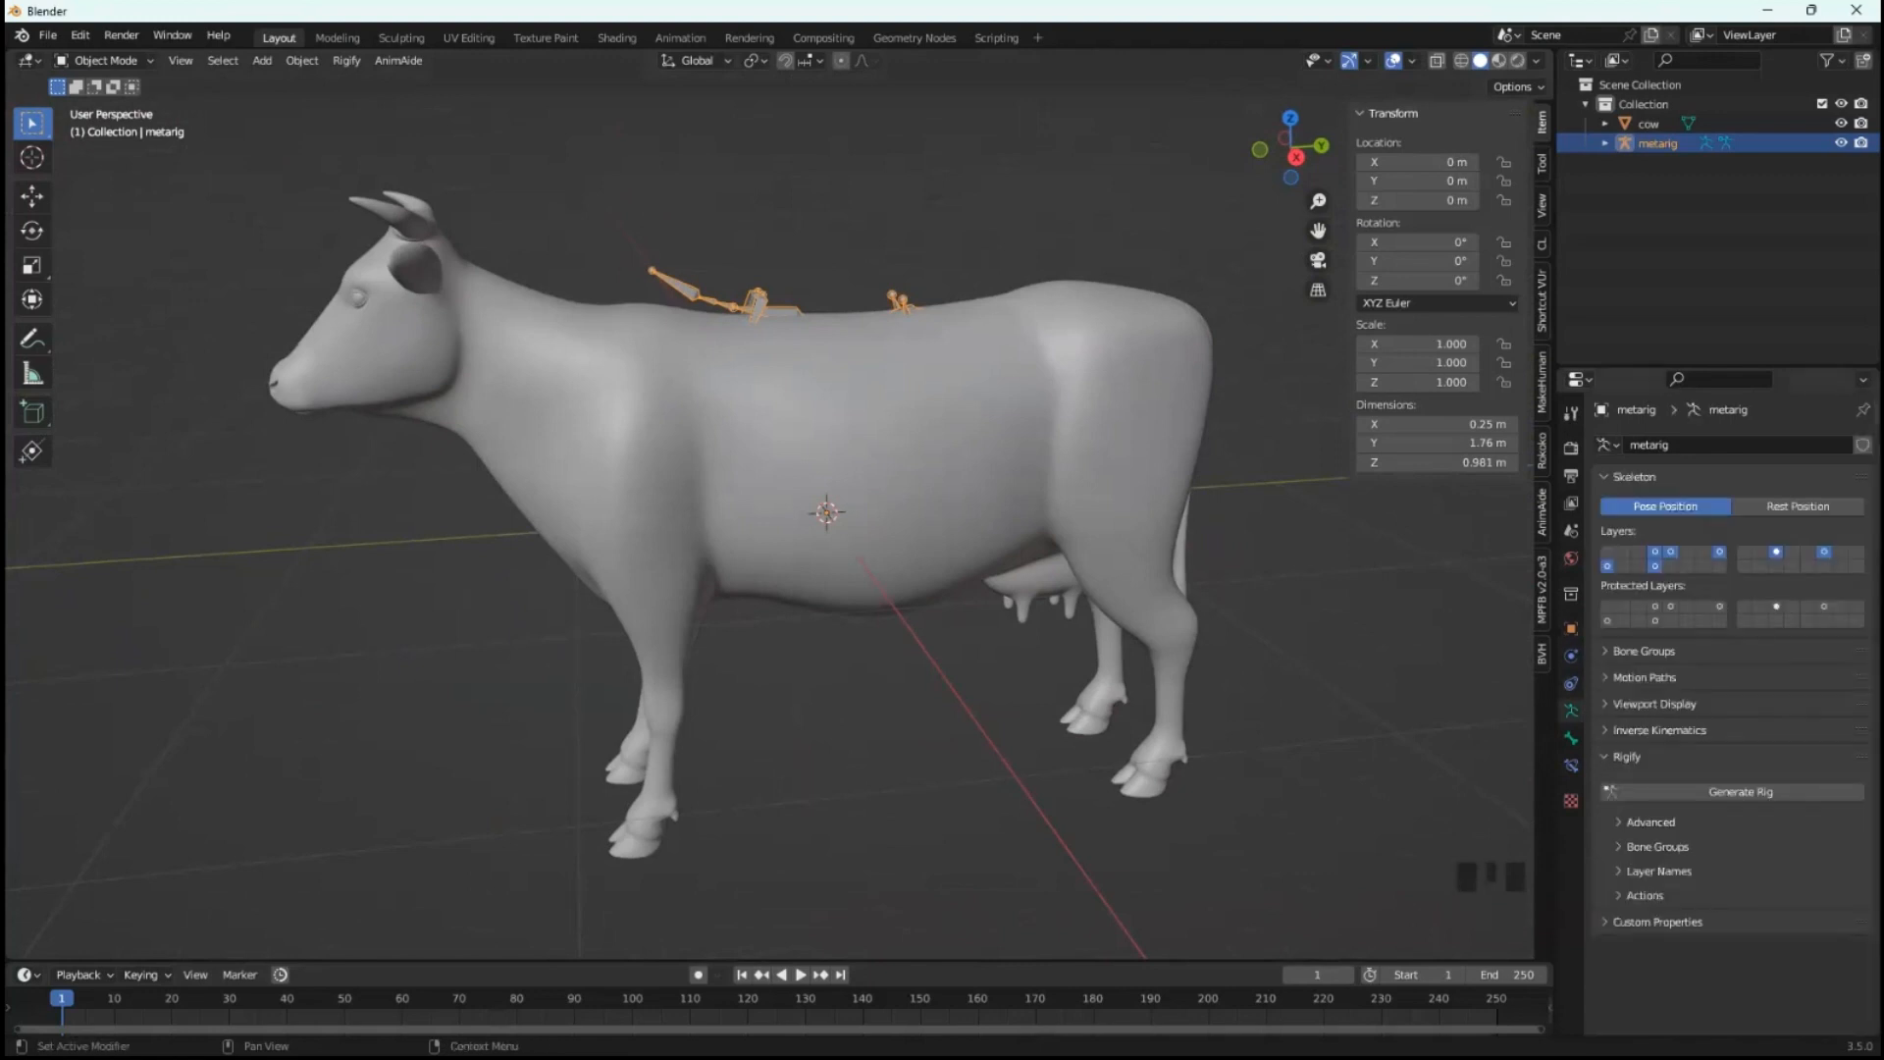
left_click(1654, 704)
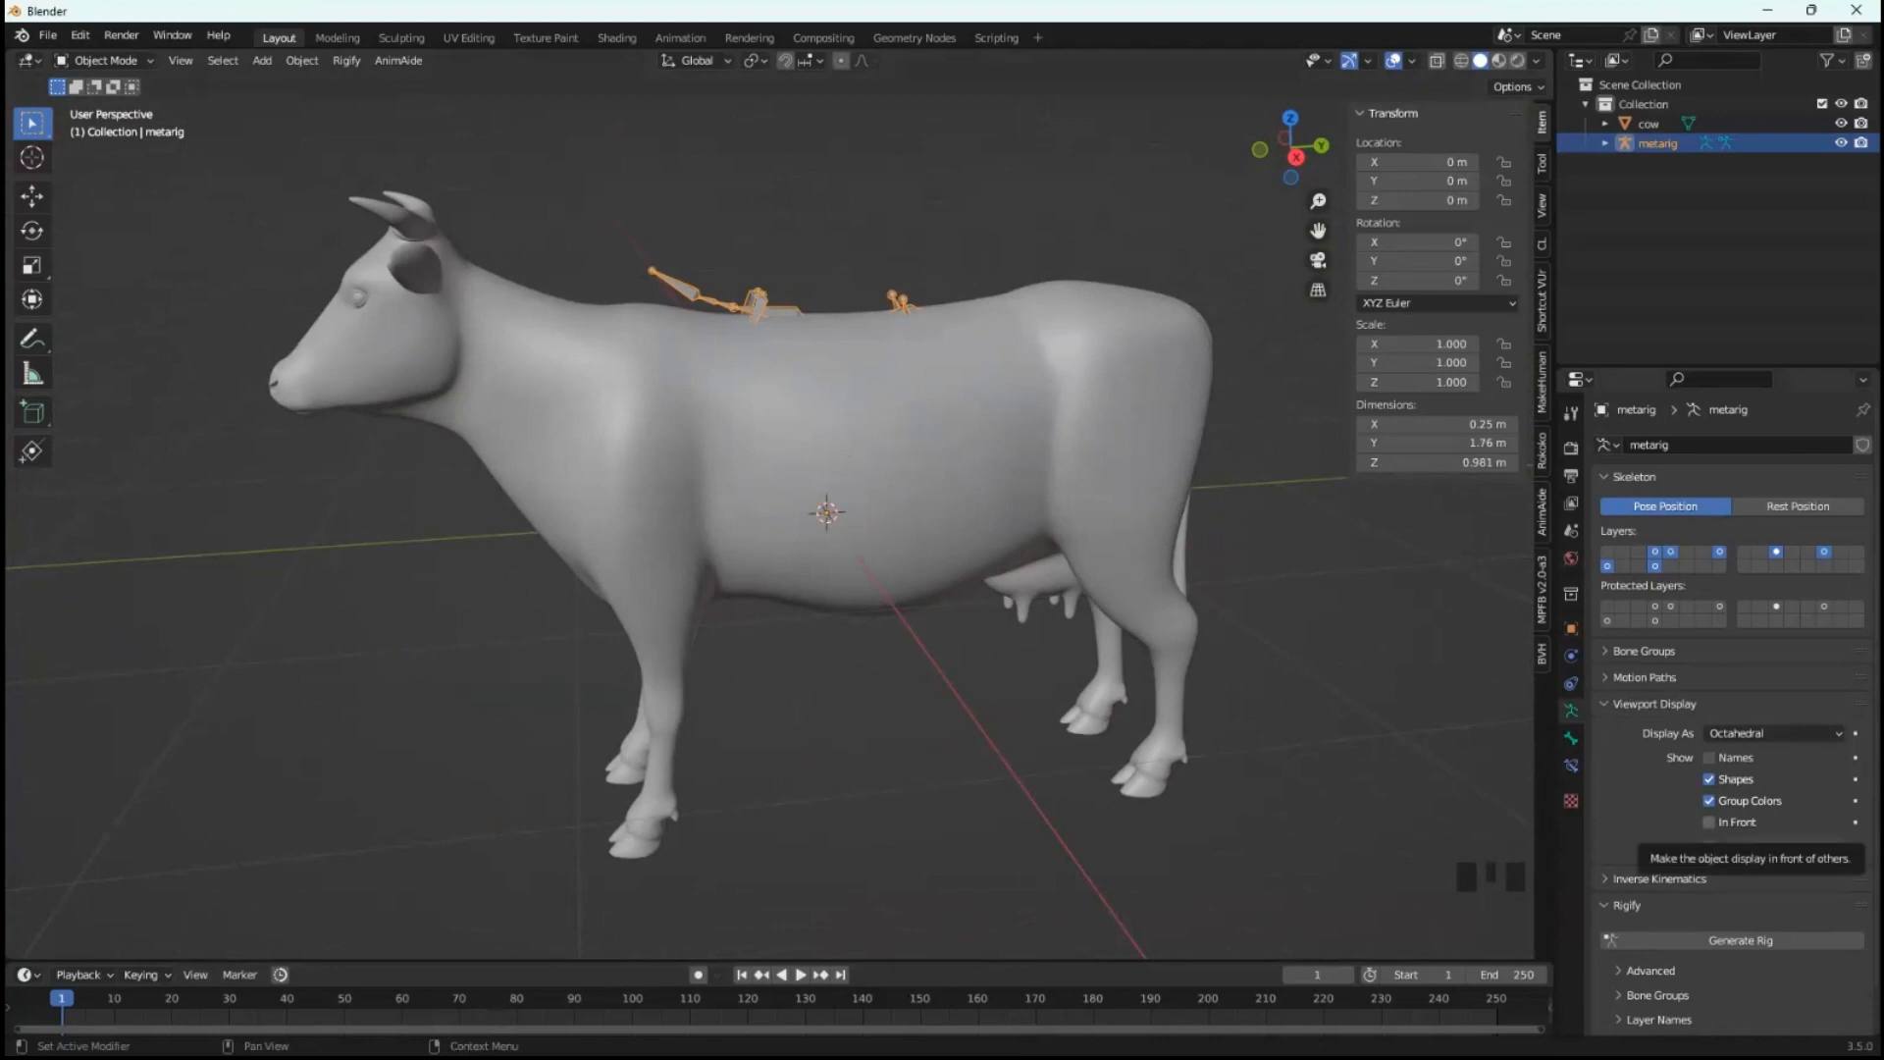
left_click(1709, 823)
middle_click_drag(1205, 686, 595, 607)
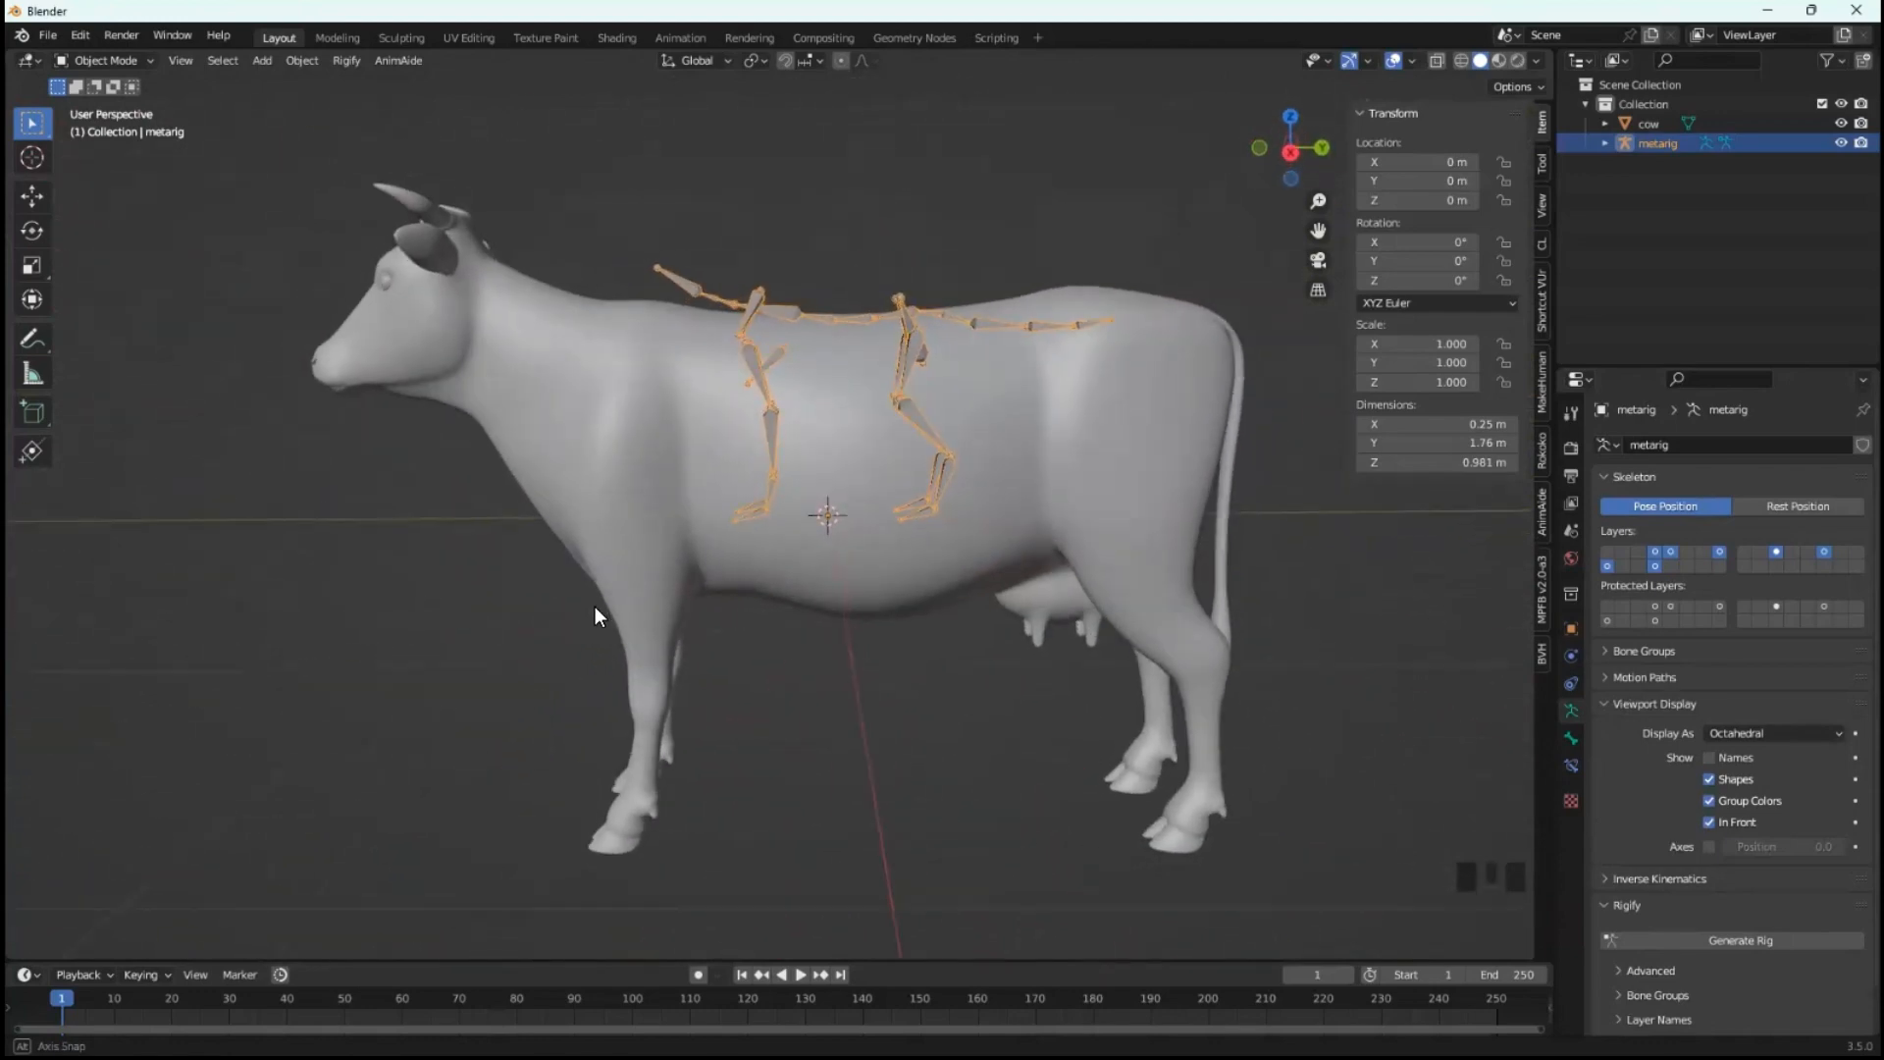
scroll(938, 614, "down", 2)
middle_click_drag(878, 593, 885, 625)
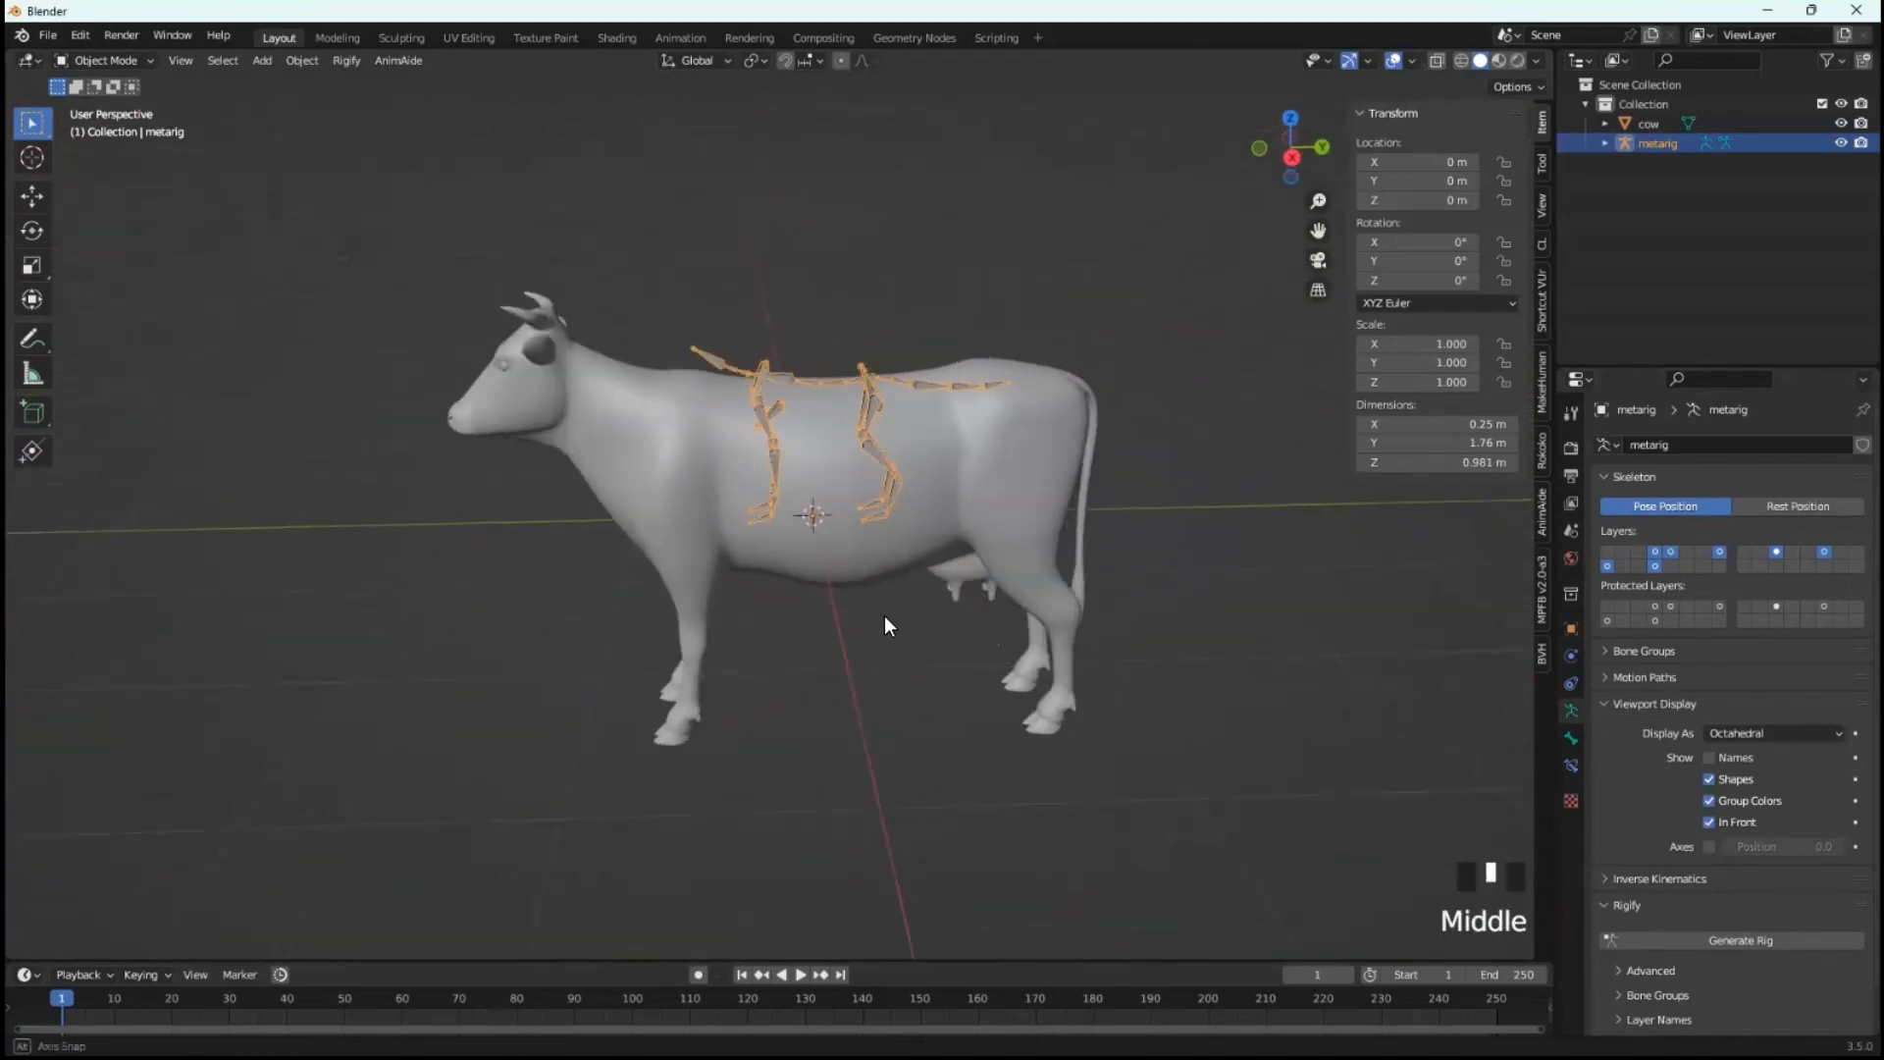
- Select the cow to compare its size with the armature, and reselect the metarig
left_click(974, 492)
left_click(888, 462)
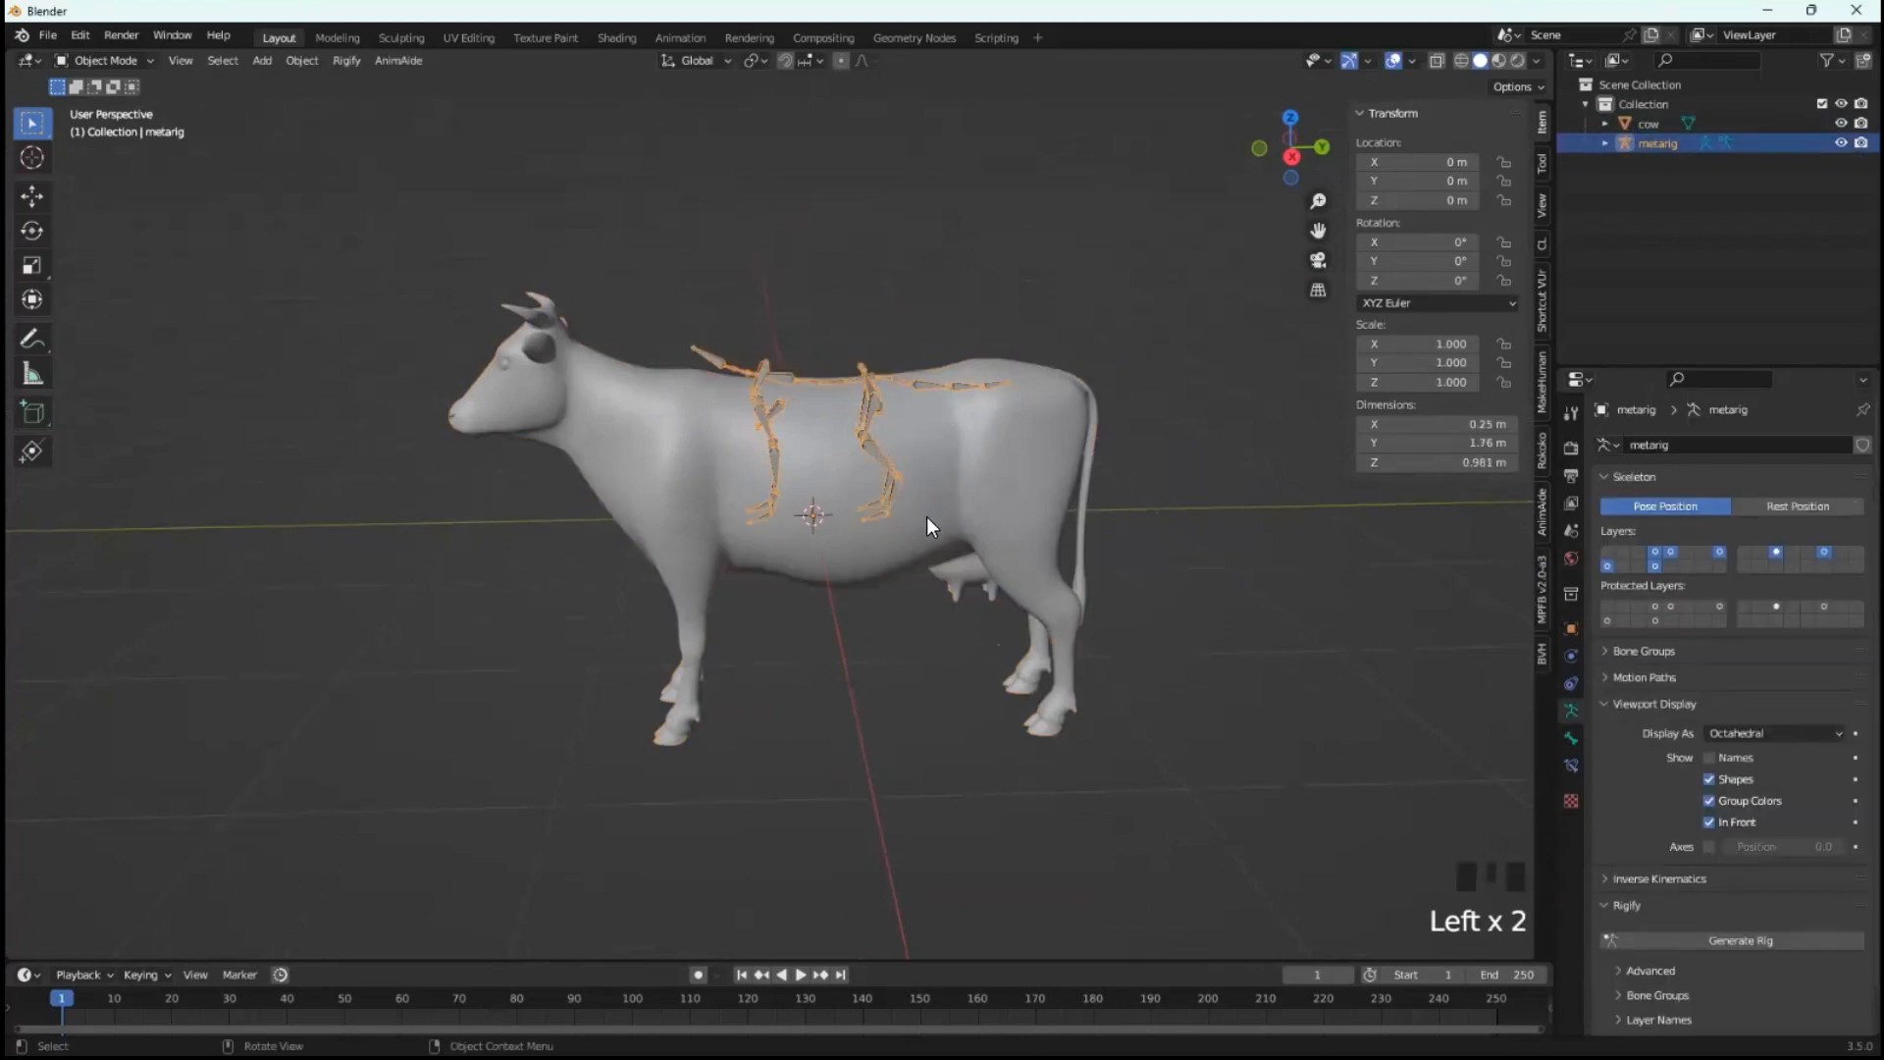
scroll(918, 490, "up", 2)
middle_click_drag(917, 484, 898, 459)
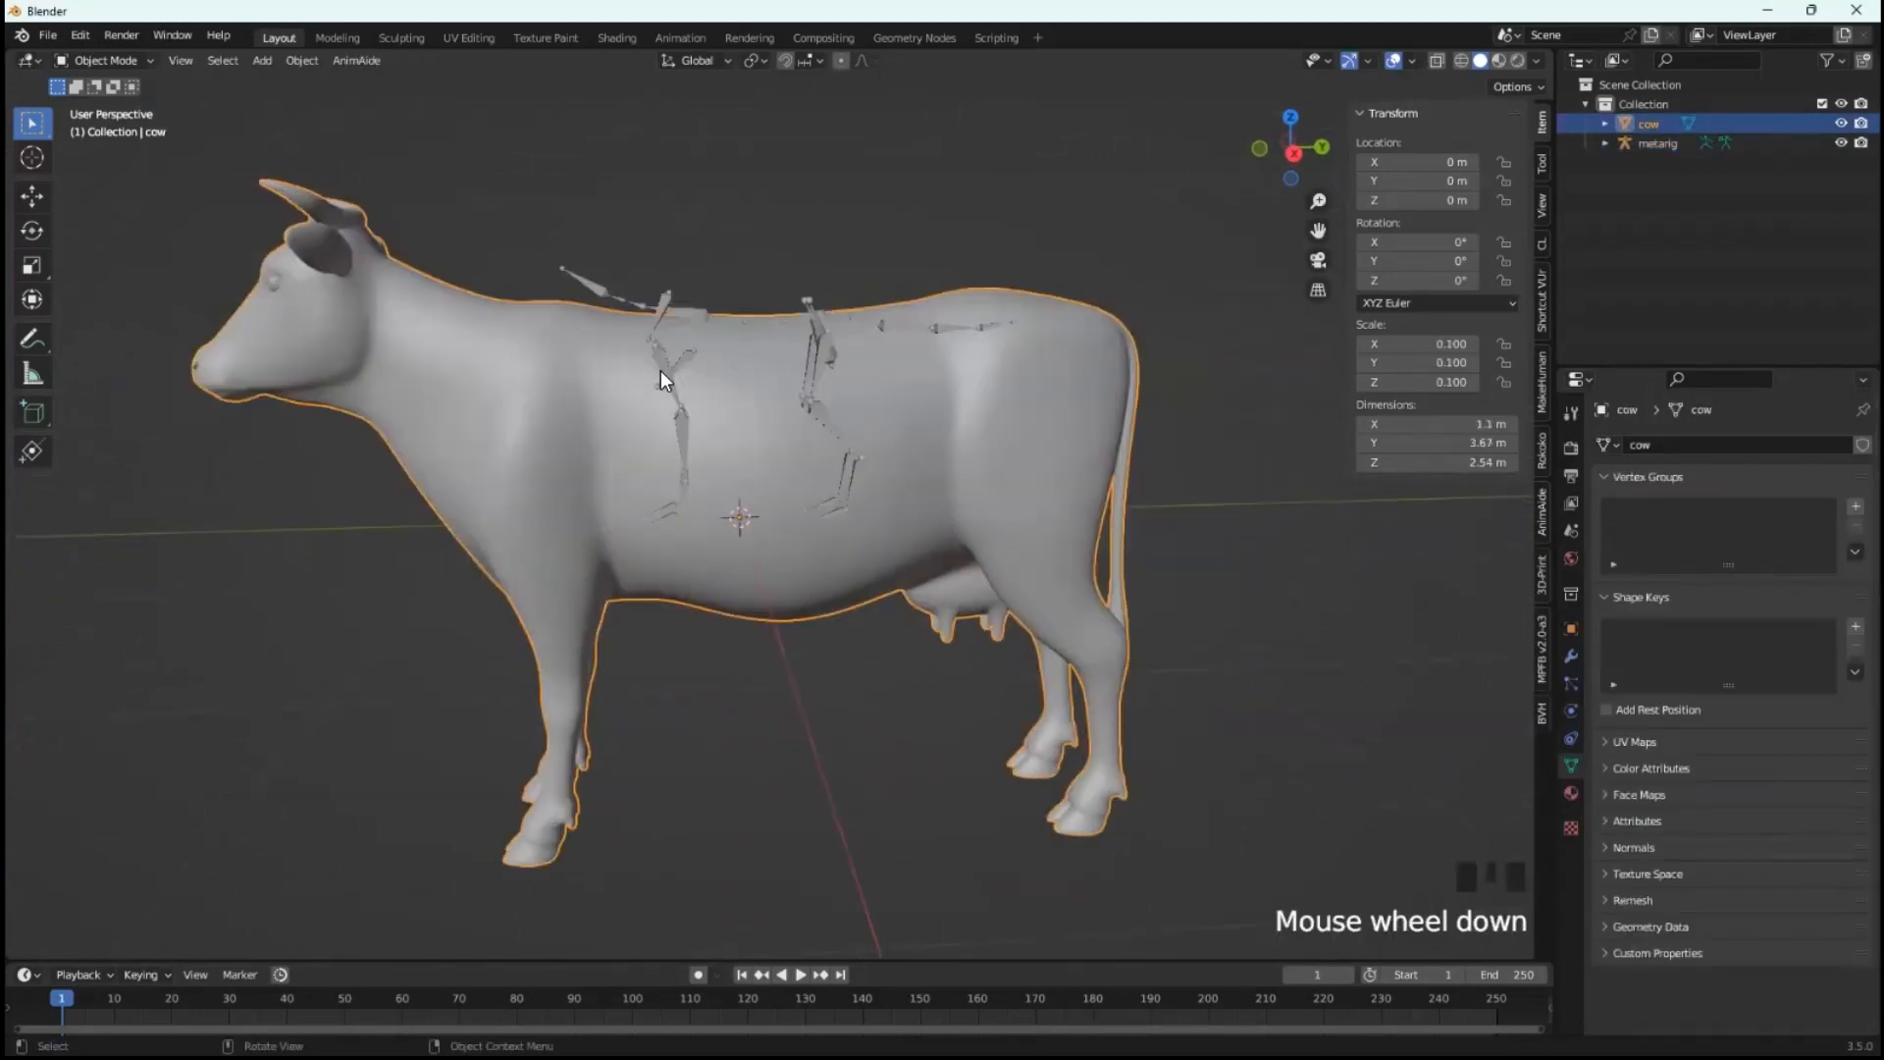
middle_click_drag(661, 369, 655, 381)
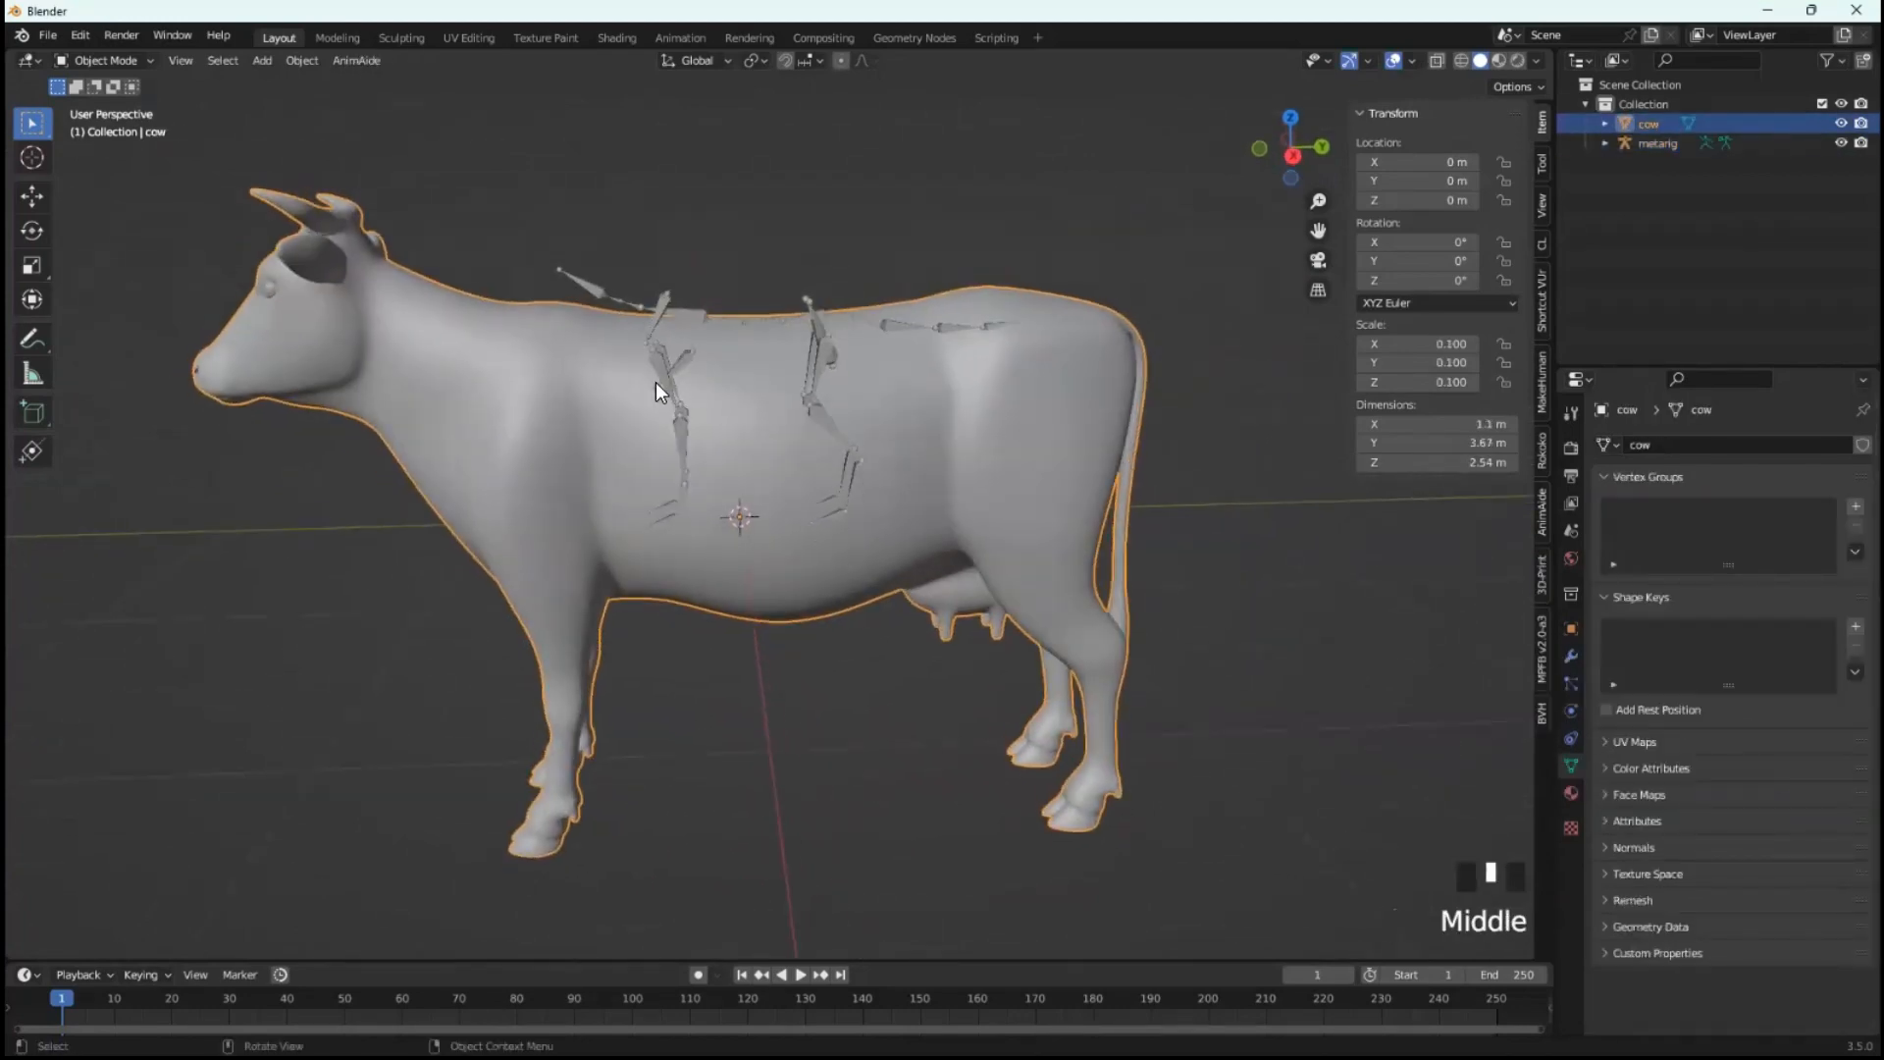
left_click(674, 393)
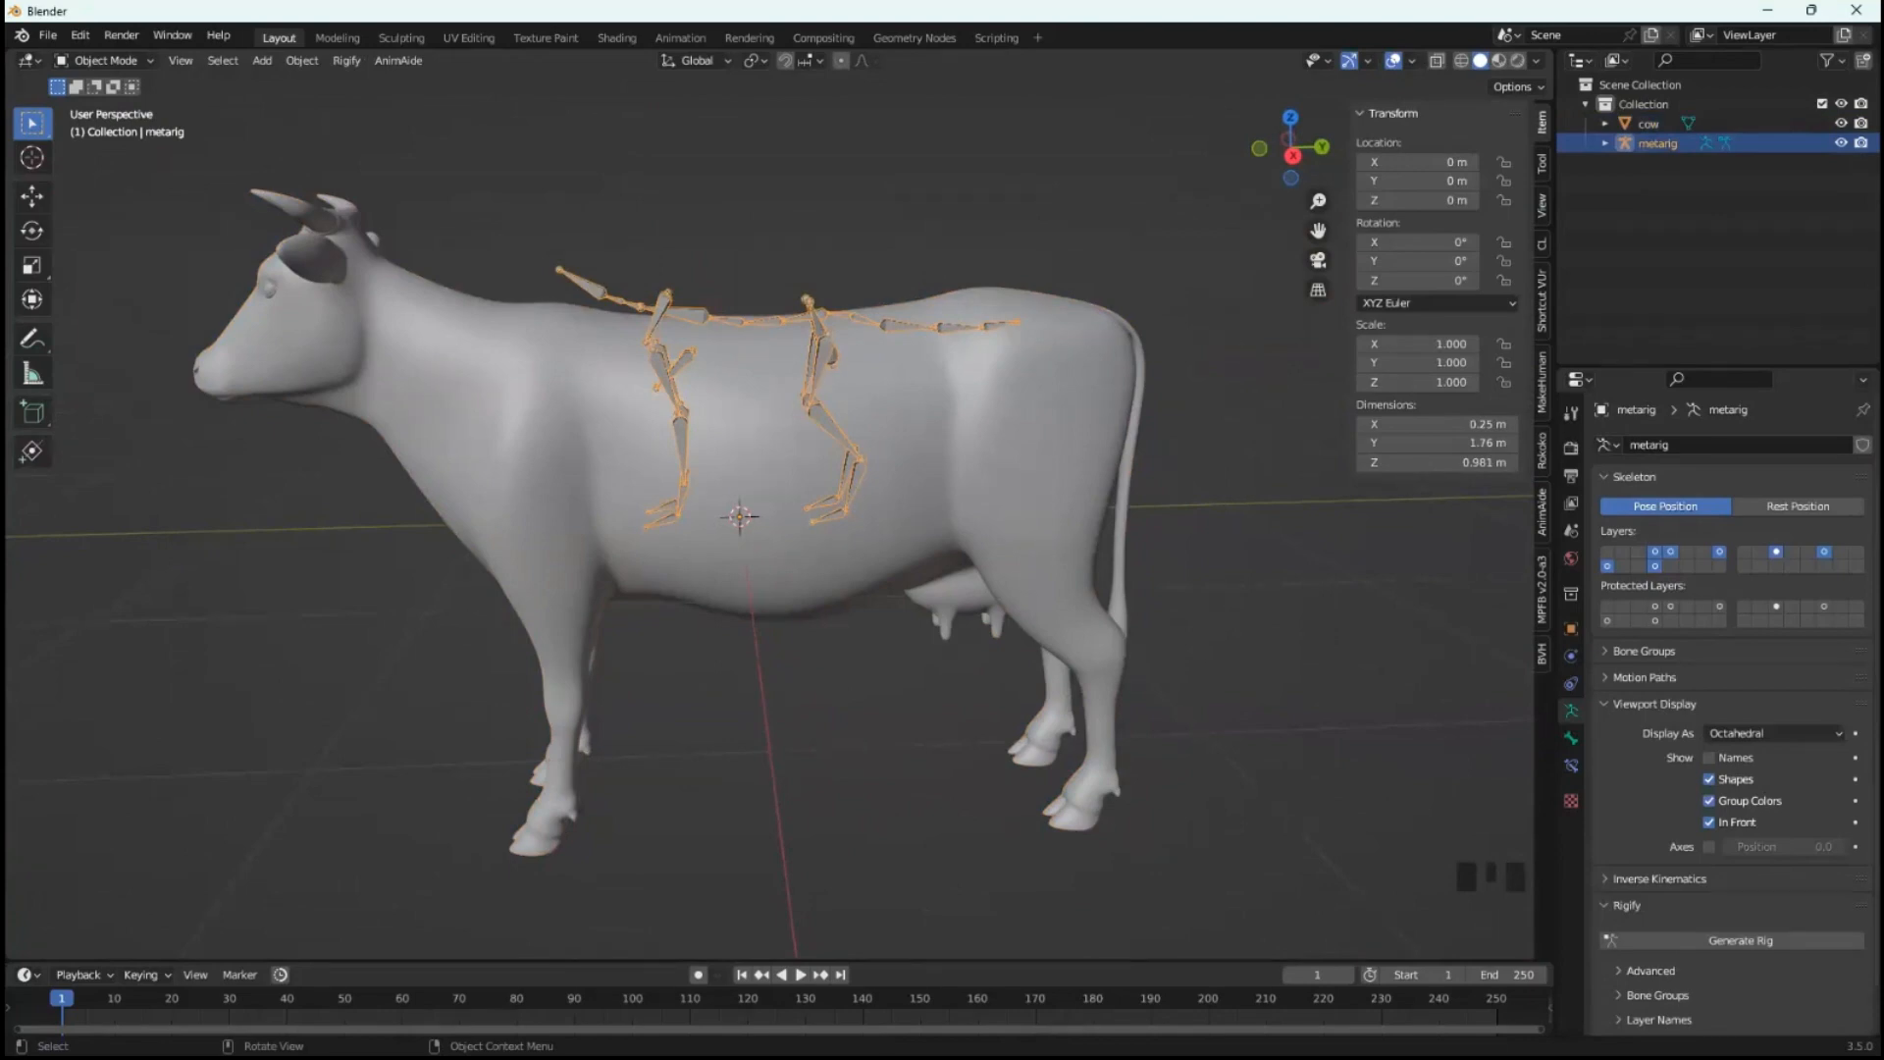
- Scale the metarig uniformly to about 1.347 and activate the combined Transform tool
key("s")
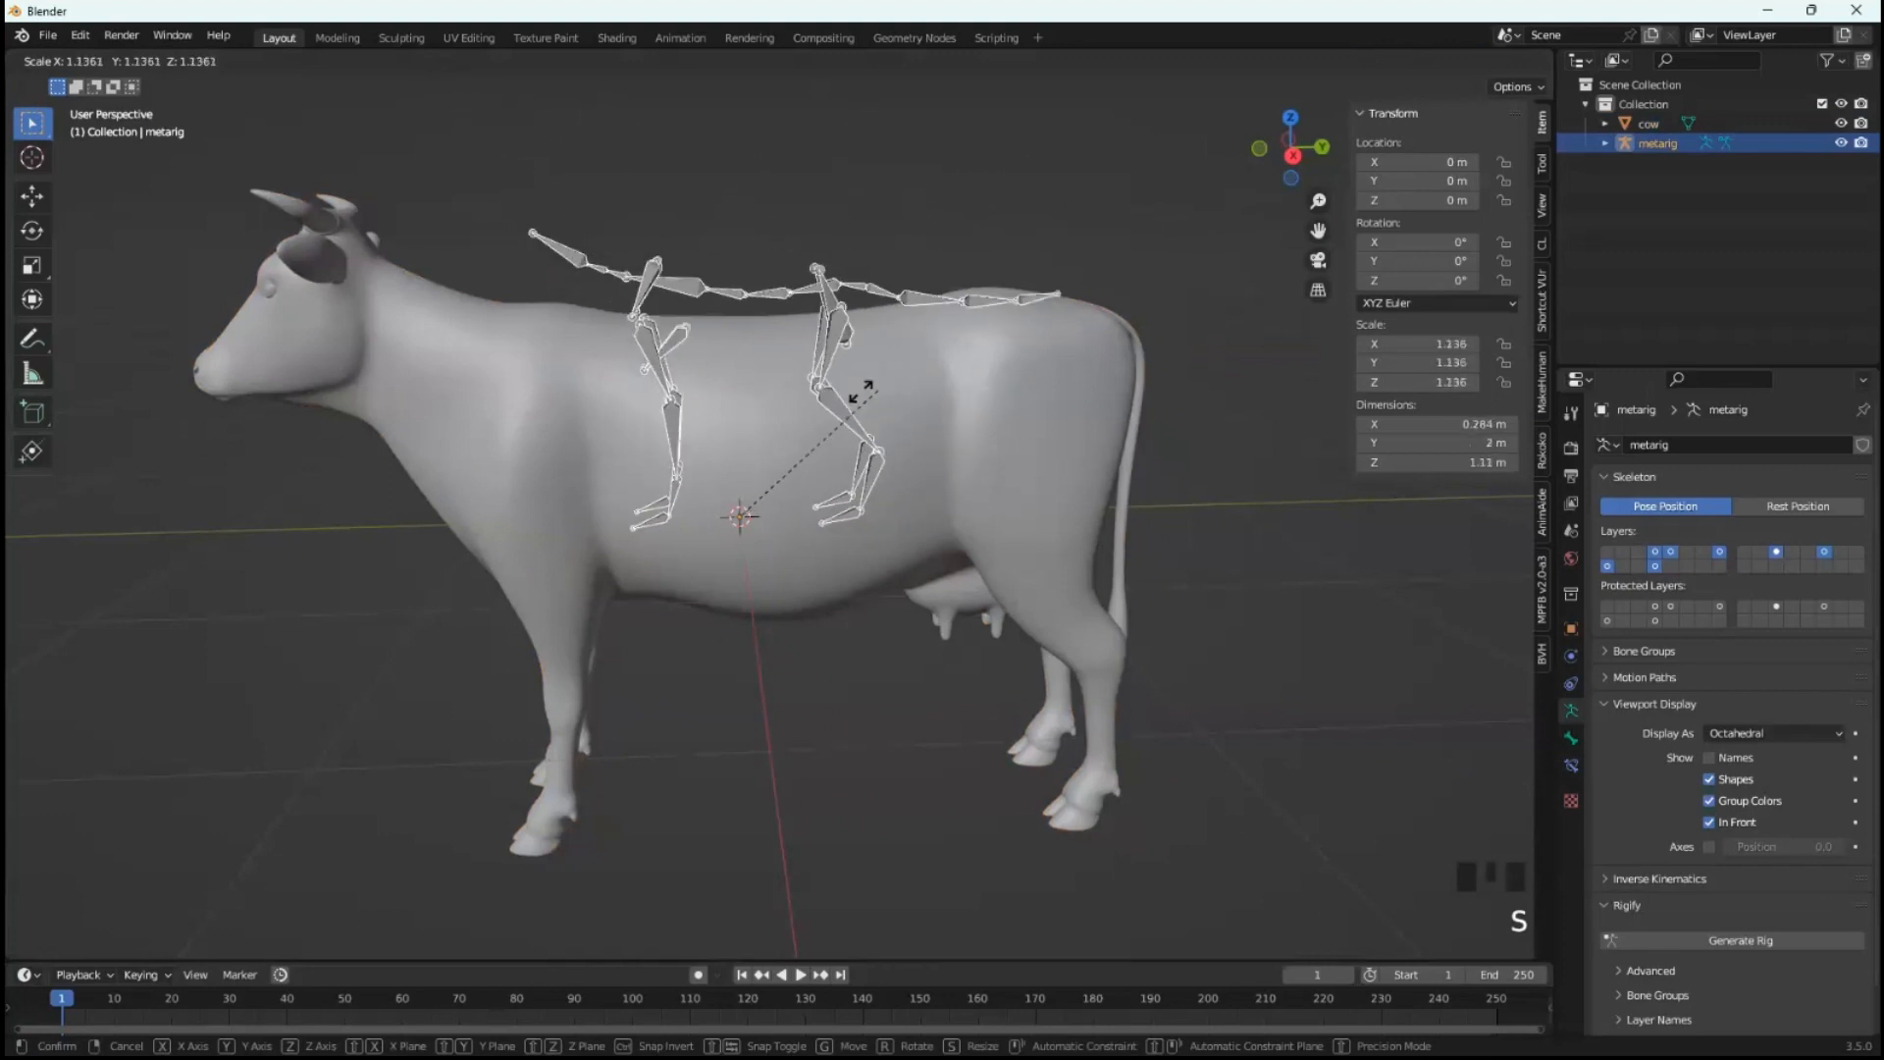
left_click(948, 420)
middle_click_drag(948, 420, 858, 526)
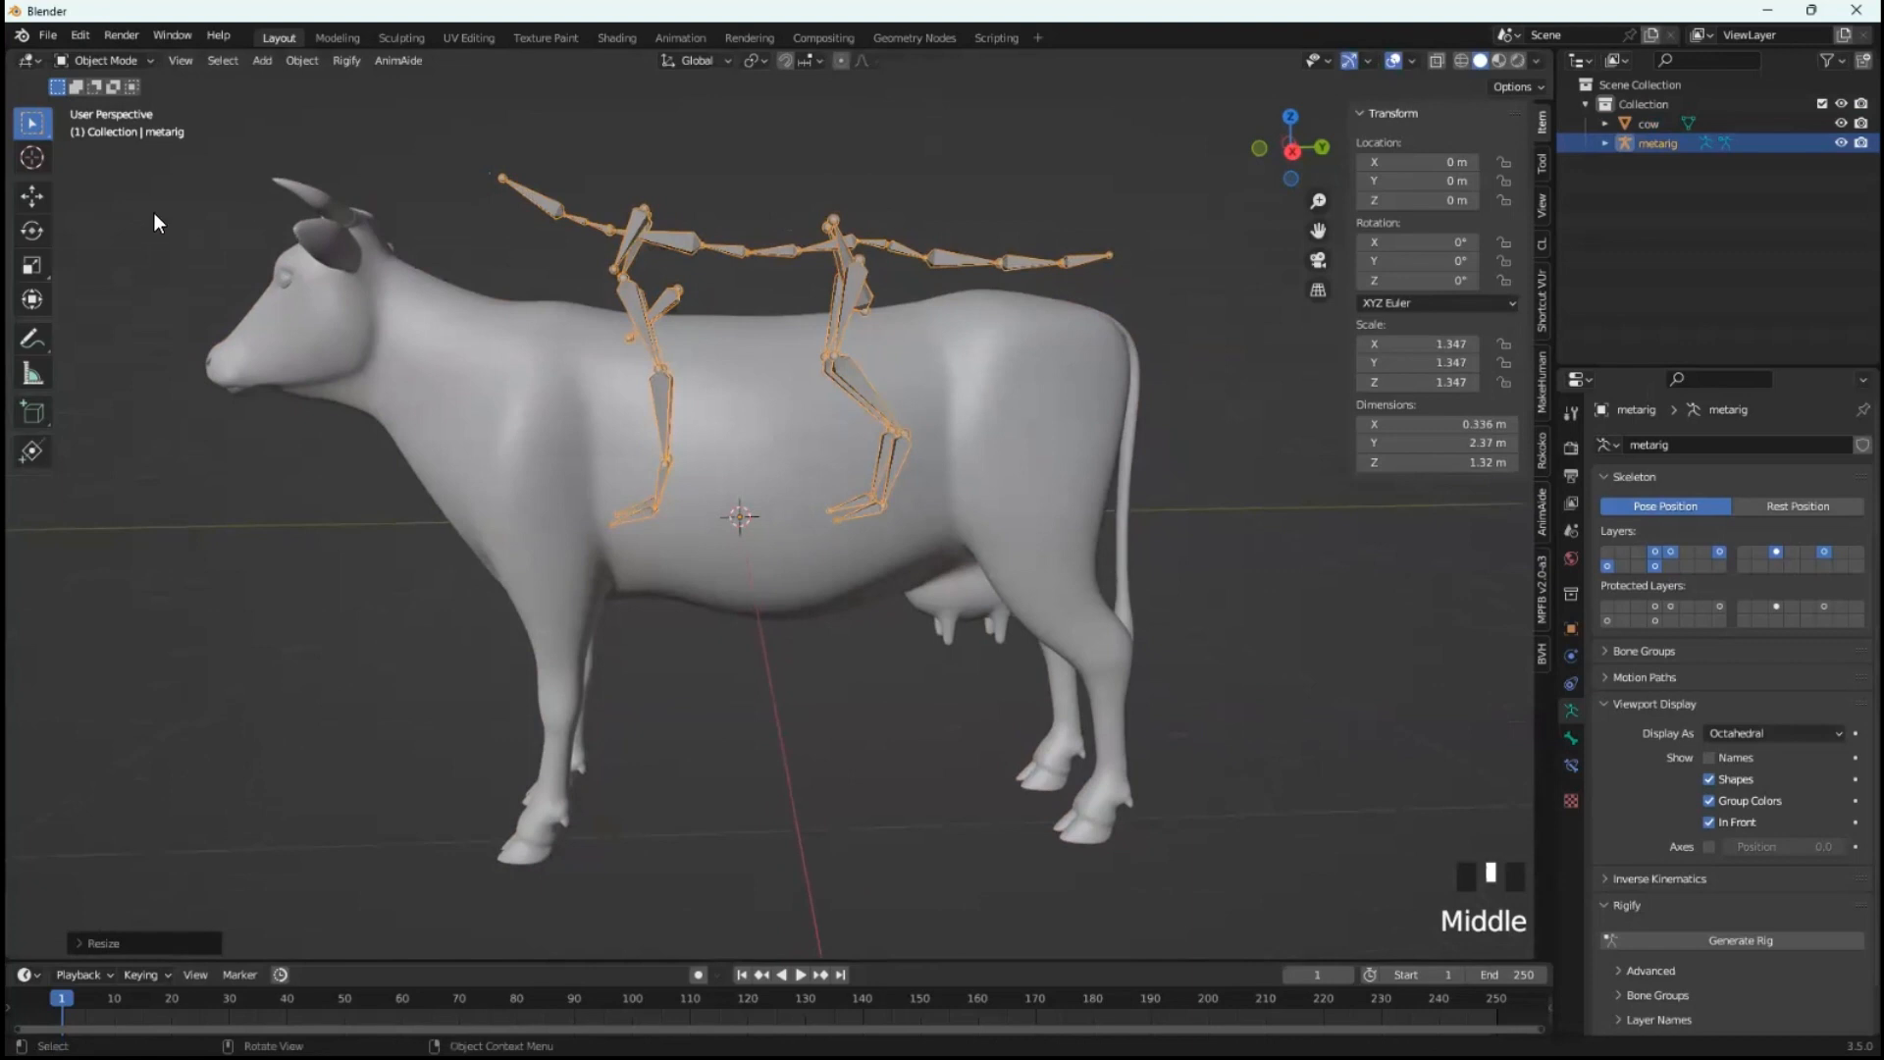
left_click(32, 303)
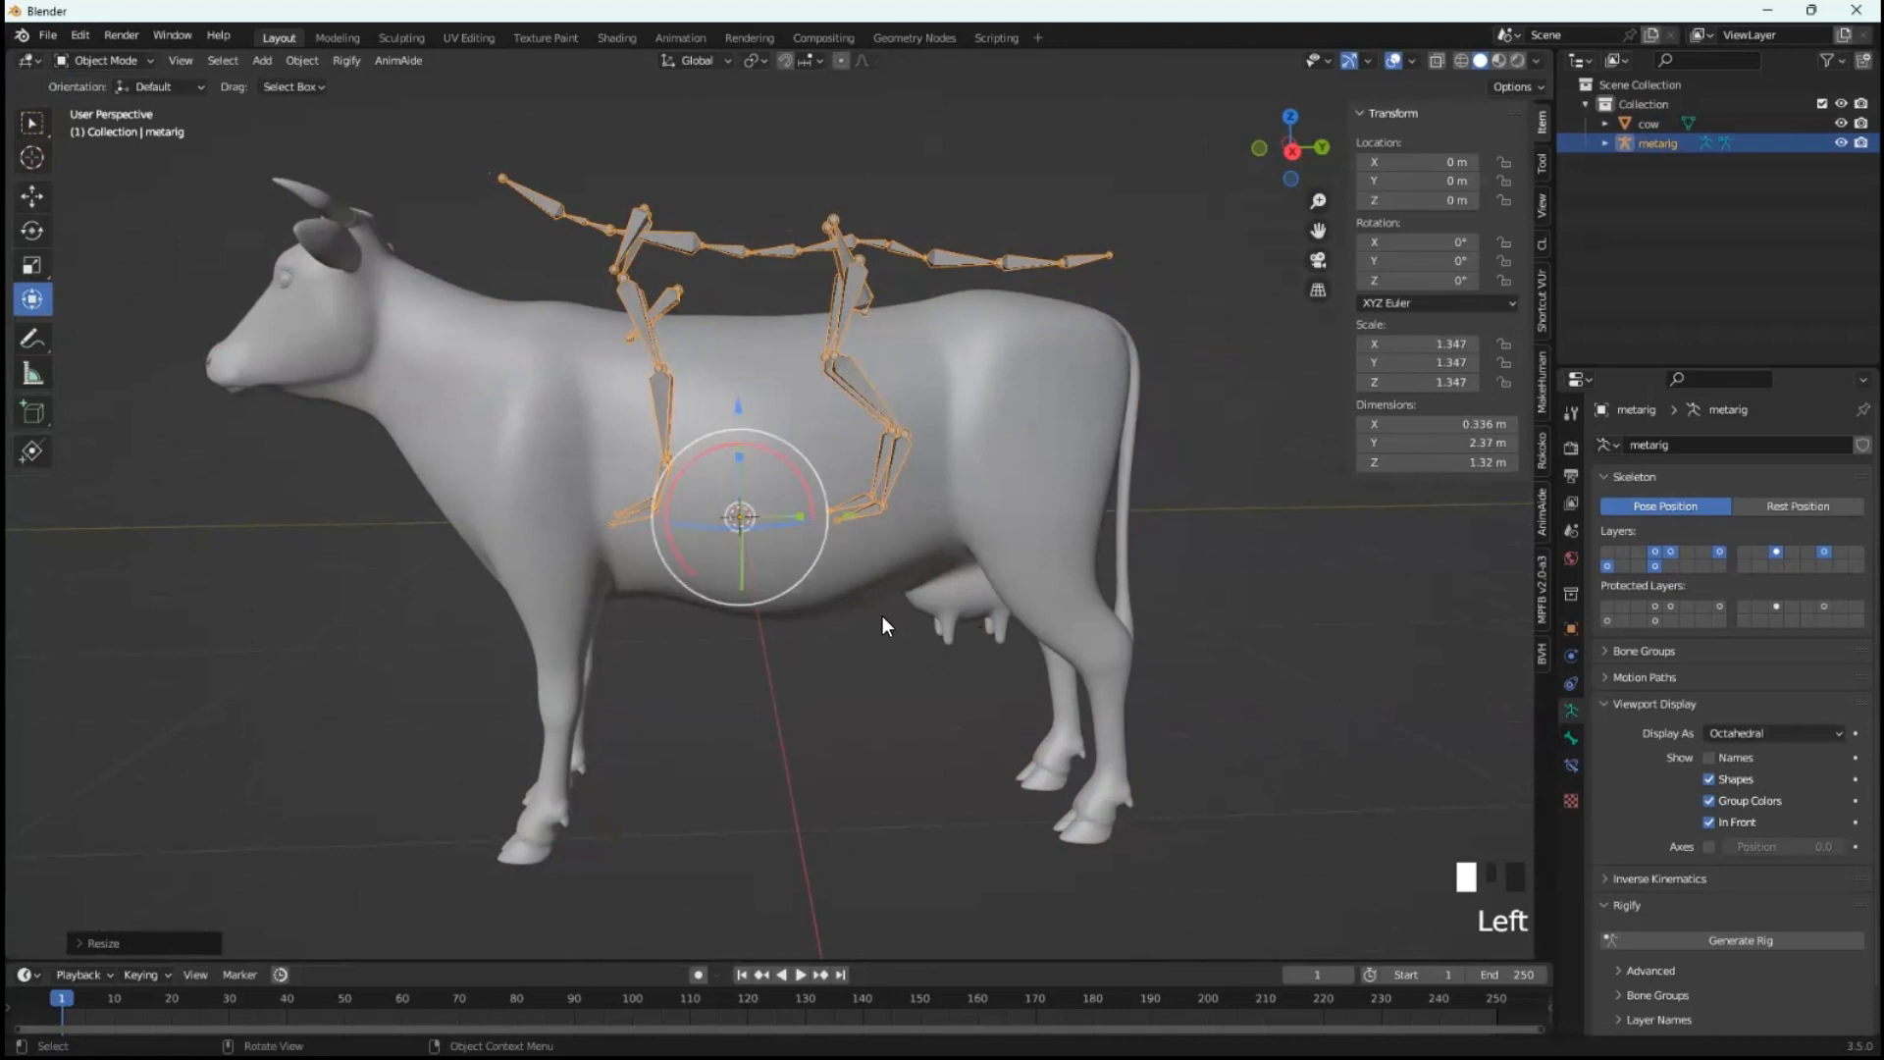
mouse_move(856, 580)
middle_mouse_down()
mouse_move(863, 627)
mouse_move(830, 599)
mouse_move(842, 583)
middle_mouse_up()
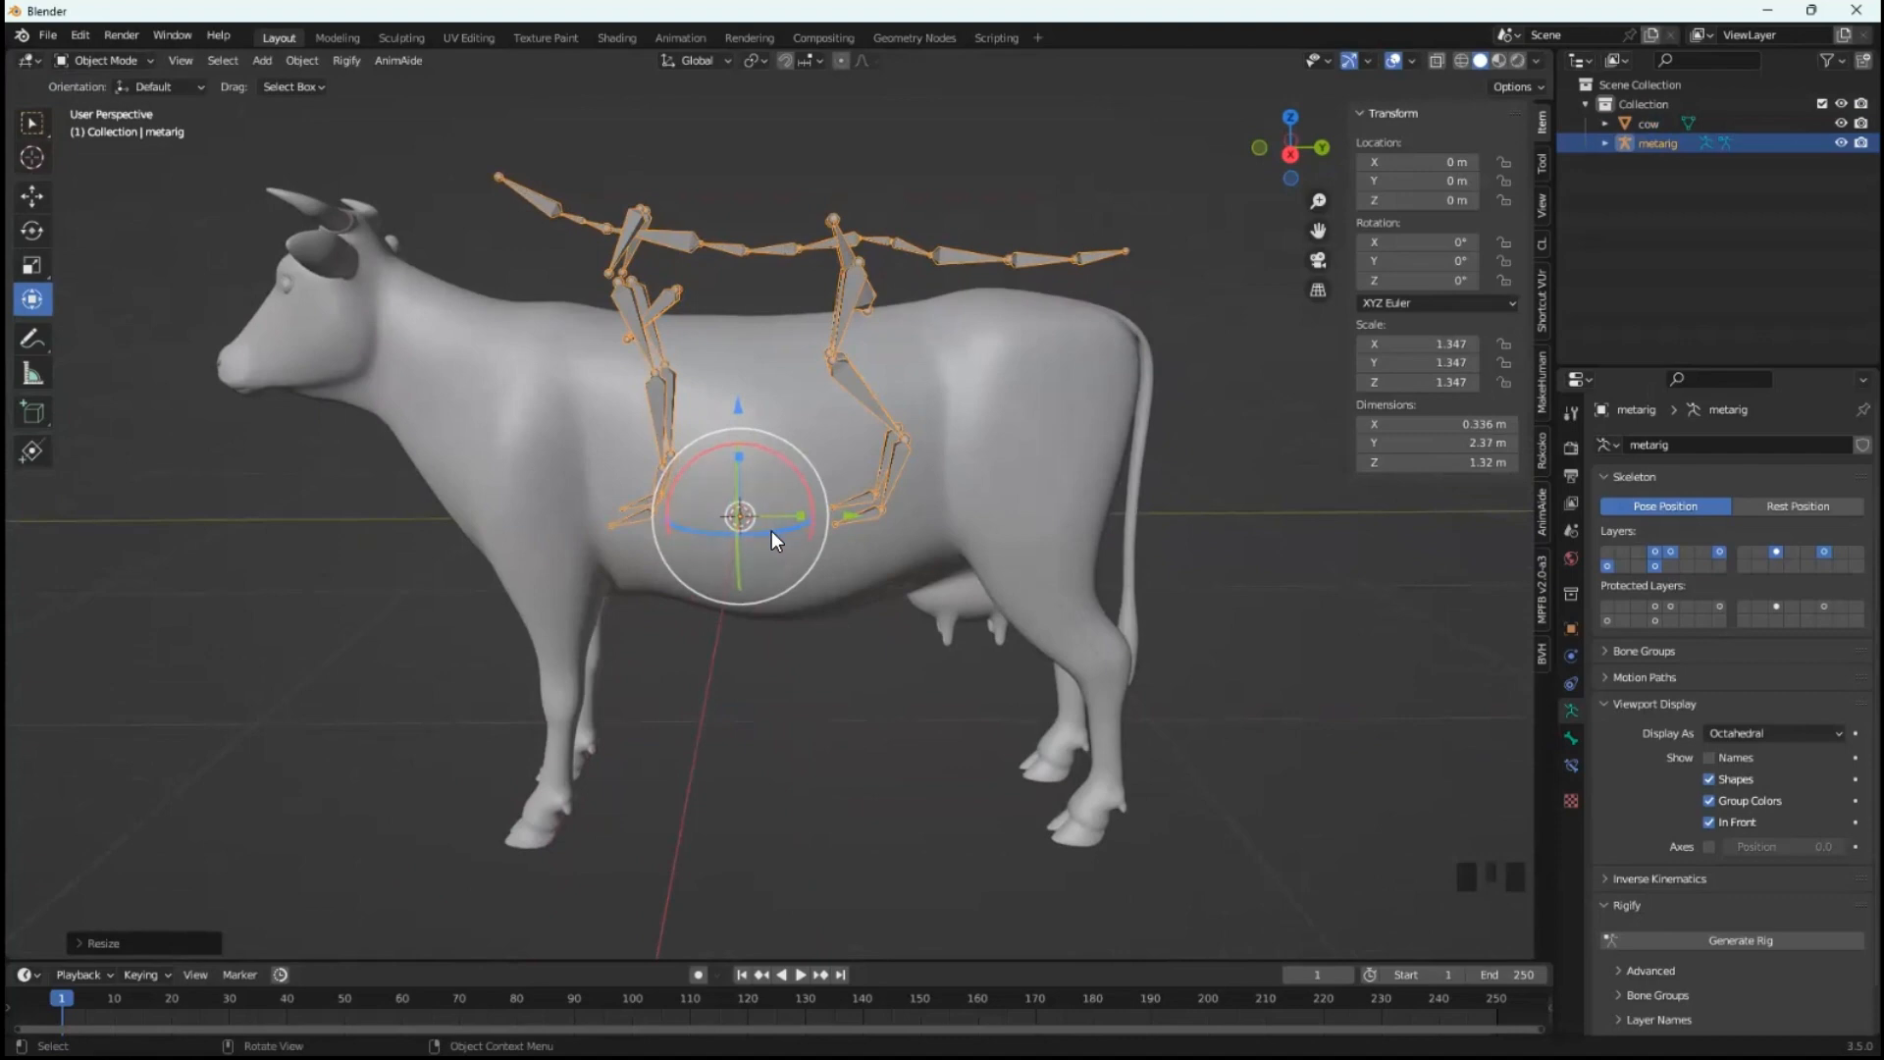
- Try adjusting the metarig with the transform gizmo's rotation ring and Y scale handle, undoing each change
left_click_drag(772, 532, 830, 540)
key("ctrl+z")
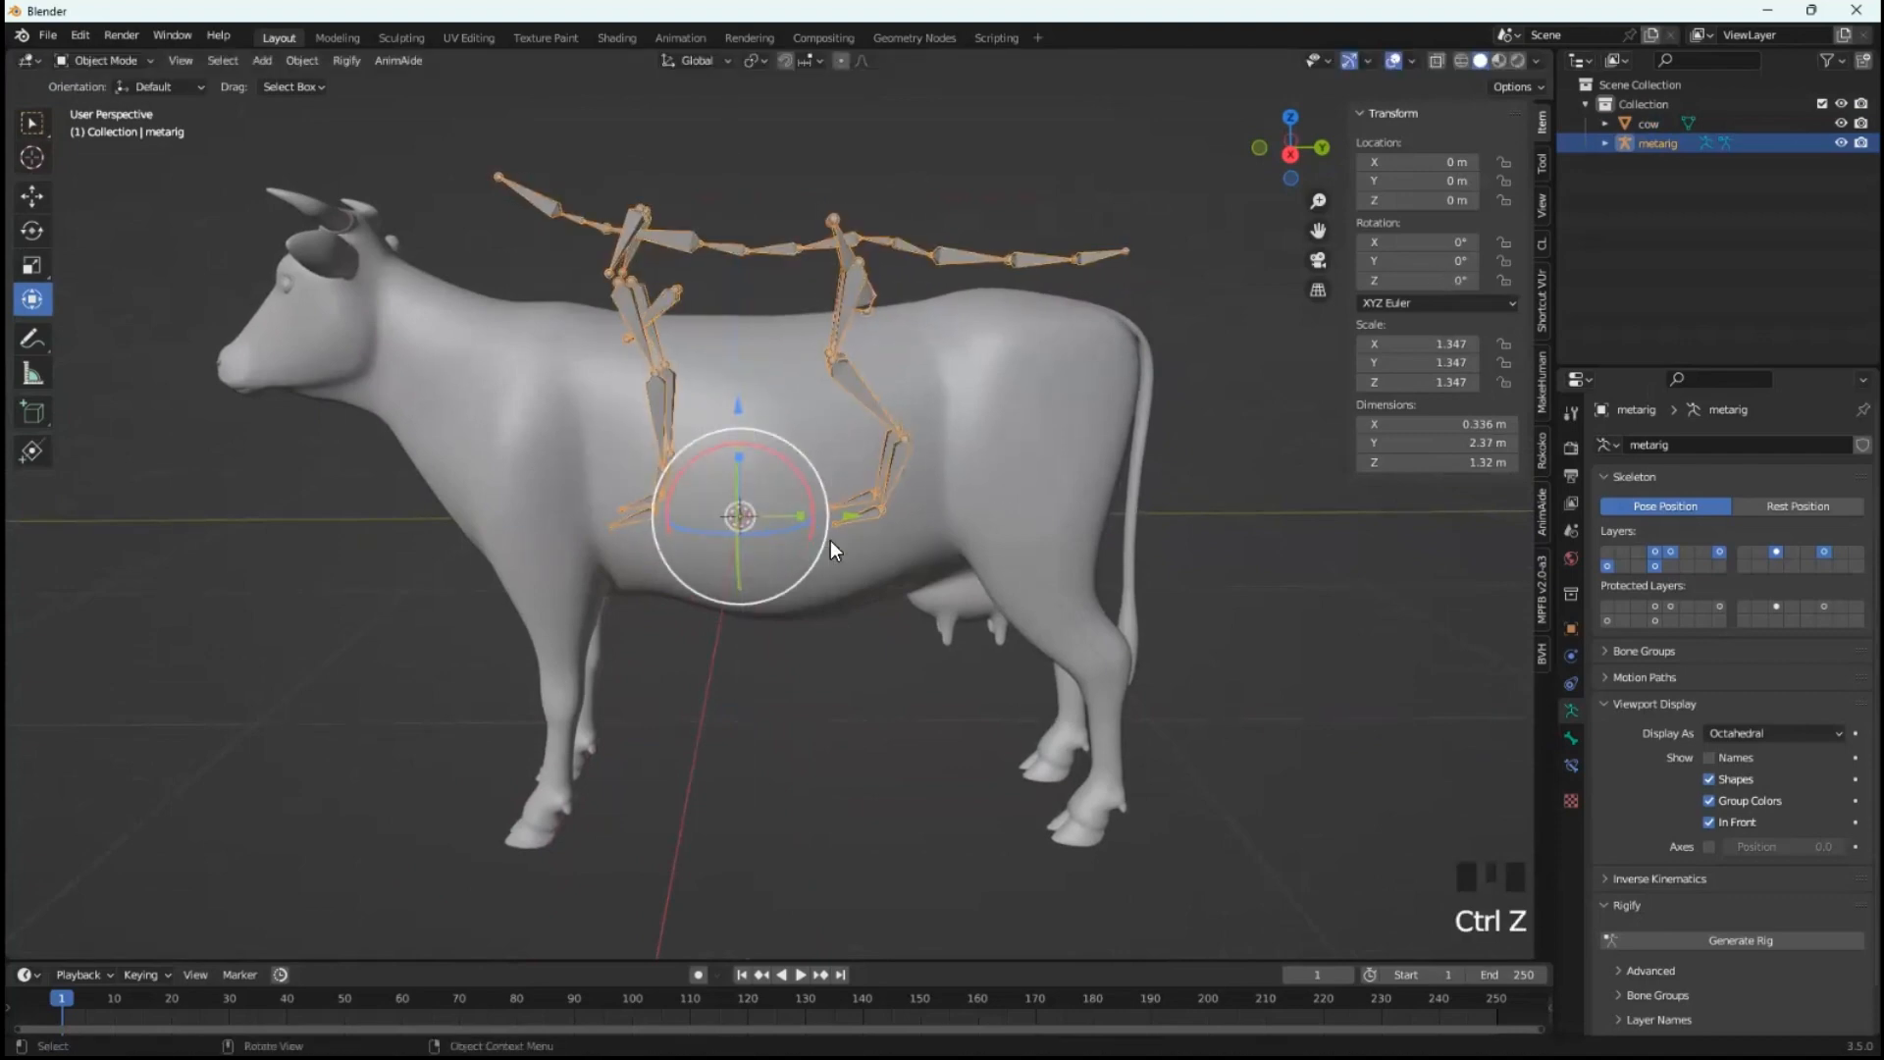
left_click(807, 508)
mouse_move(808, 509)
left_mouse_down()
mouse_move(785, 525)
mouse_move(834, 516)
left_mouse_up()
key("ctrl+z")
- Try stretching the metarig along Y to a scale of about 3.513, and undo the stretch
scroll(799, 524, "up", 3)
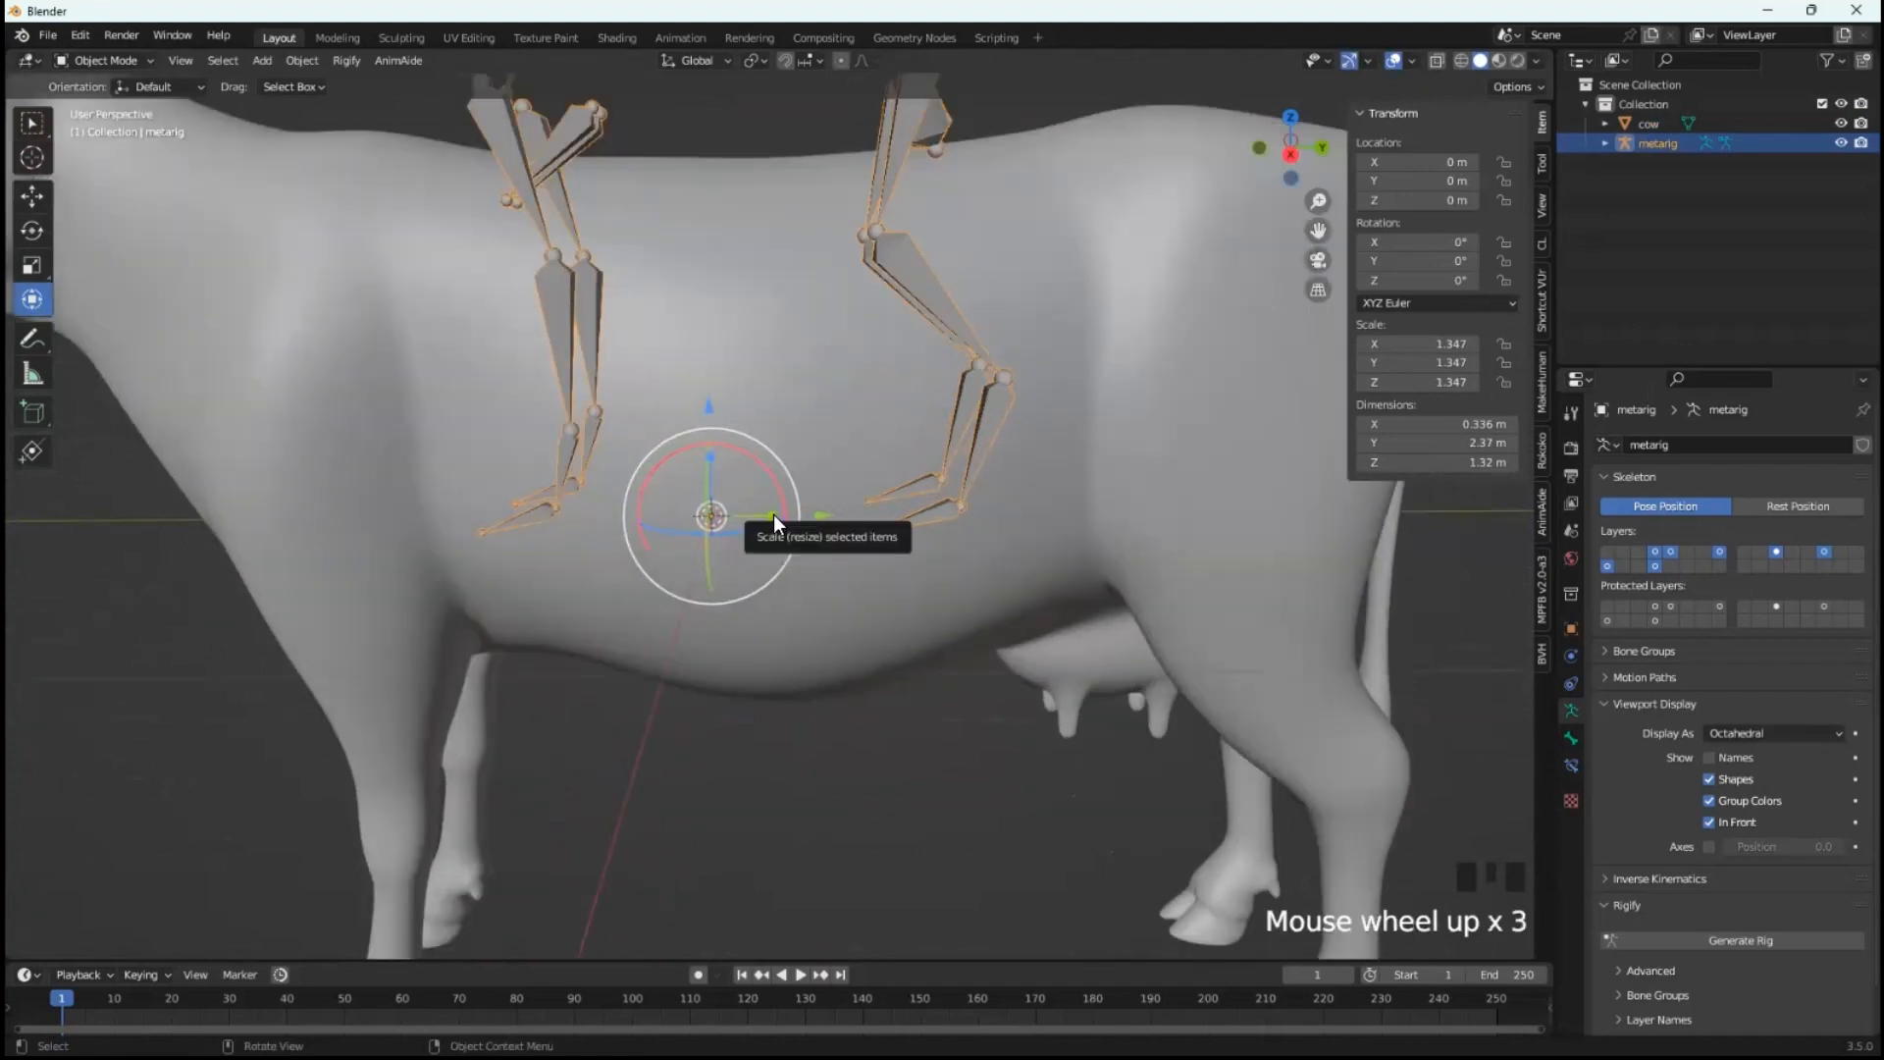
scroll(773, 516, "down", 3)
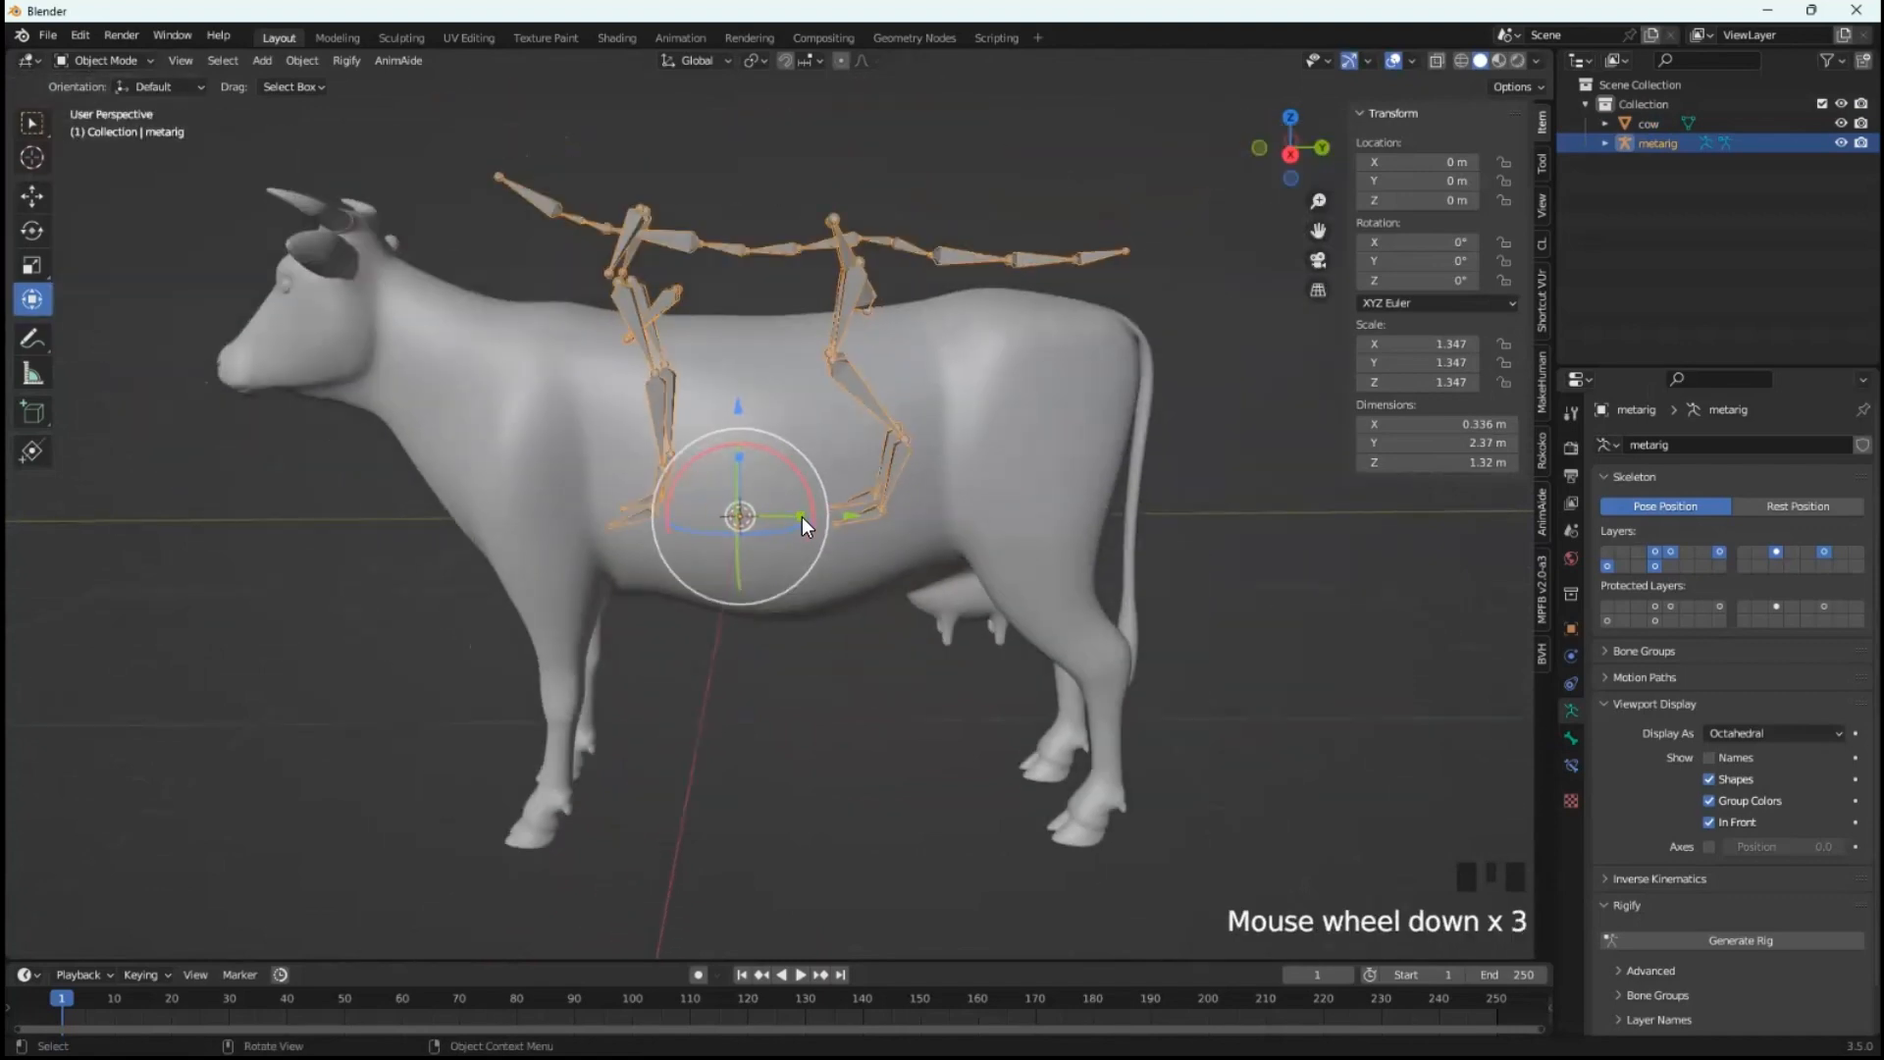
left_click_drag(803, 517, 903, 537)
middle_click_drag(772, 503, 750, 545)
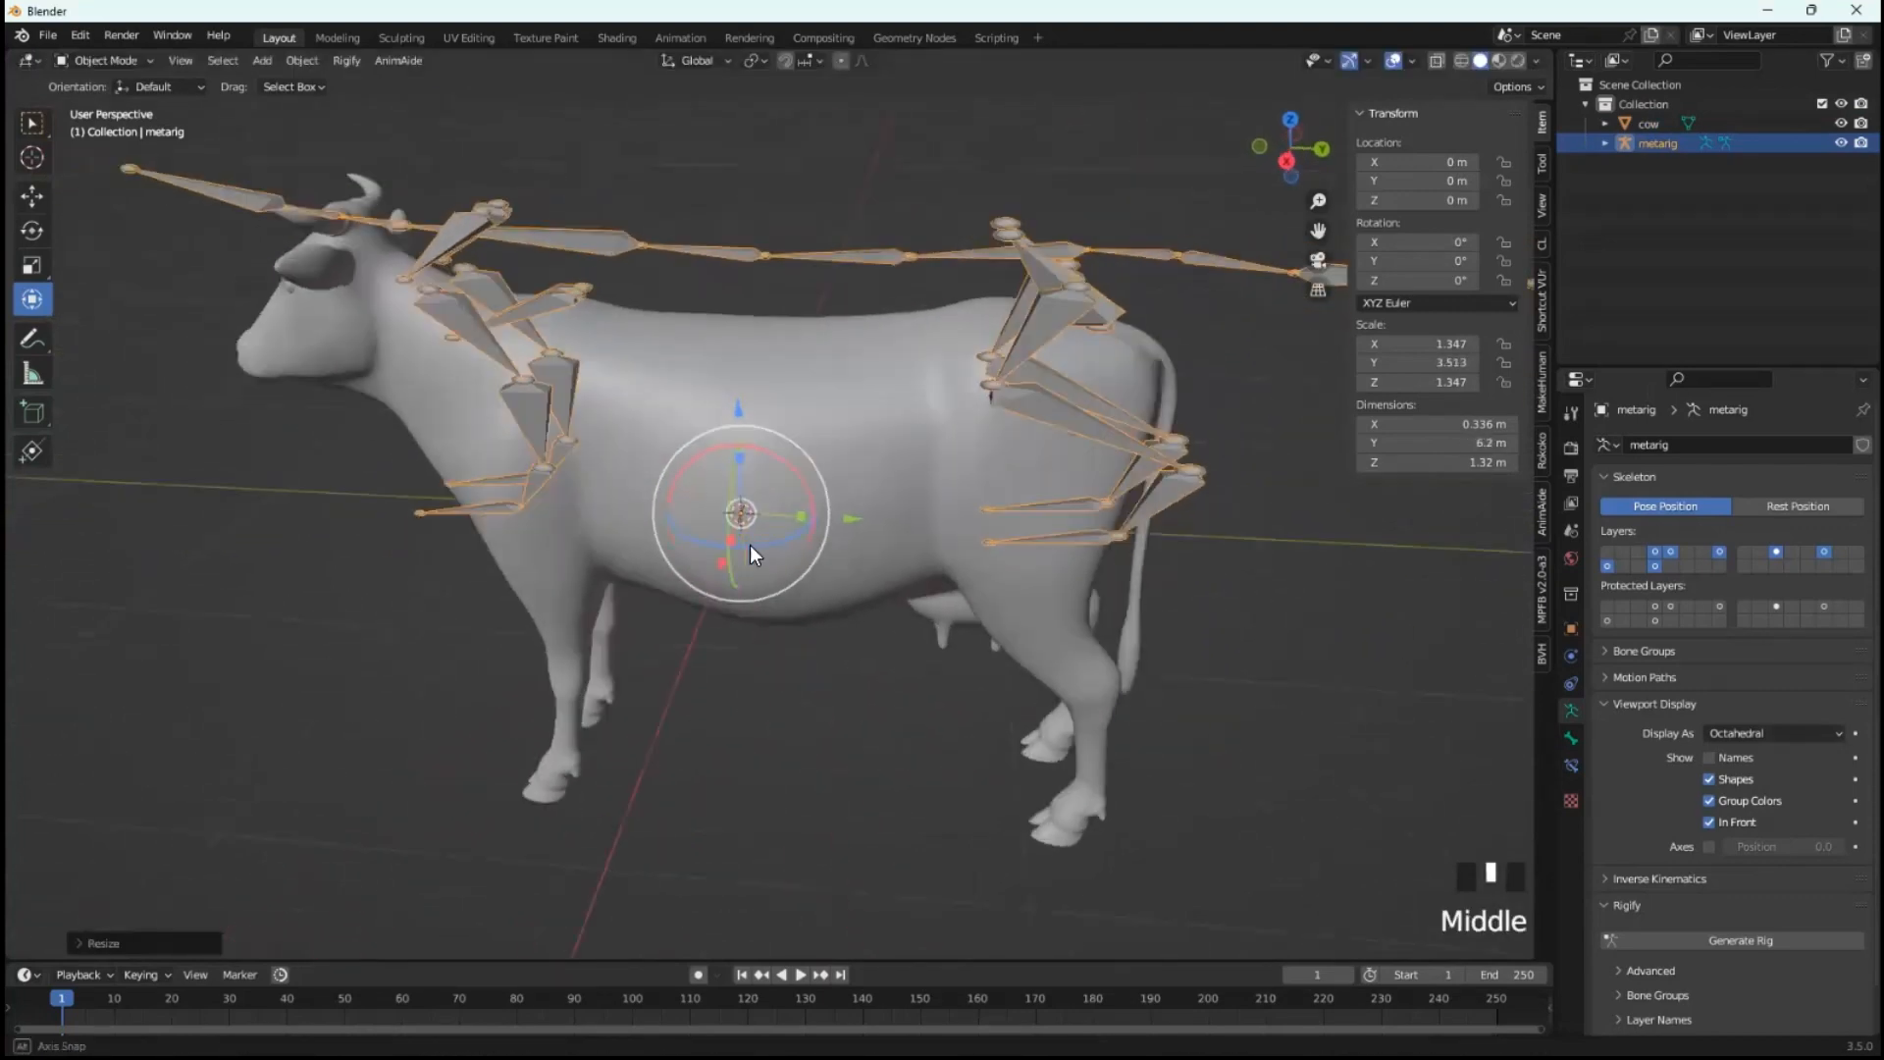
key("ctrl+z")
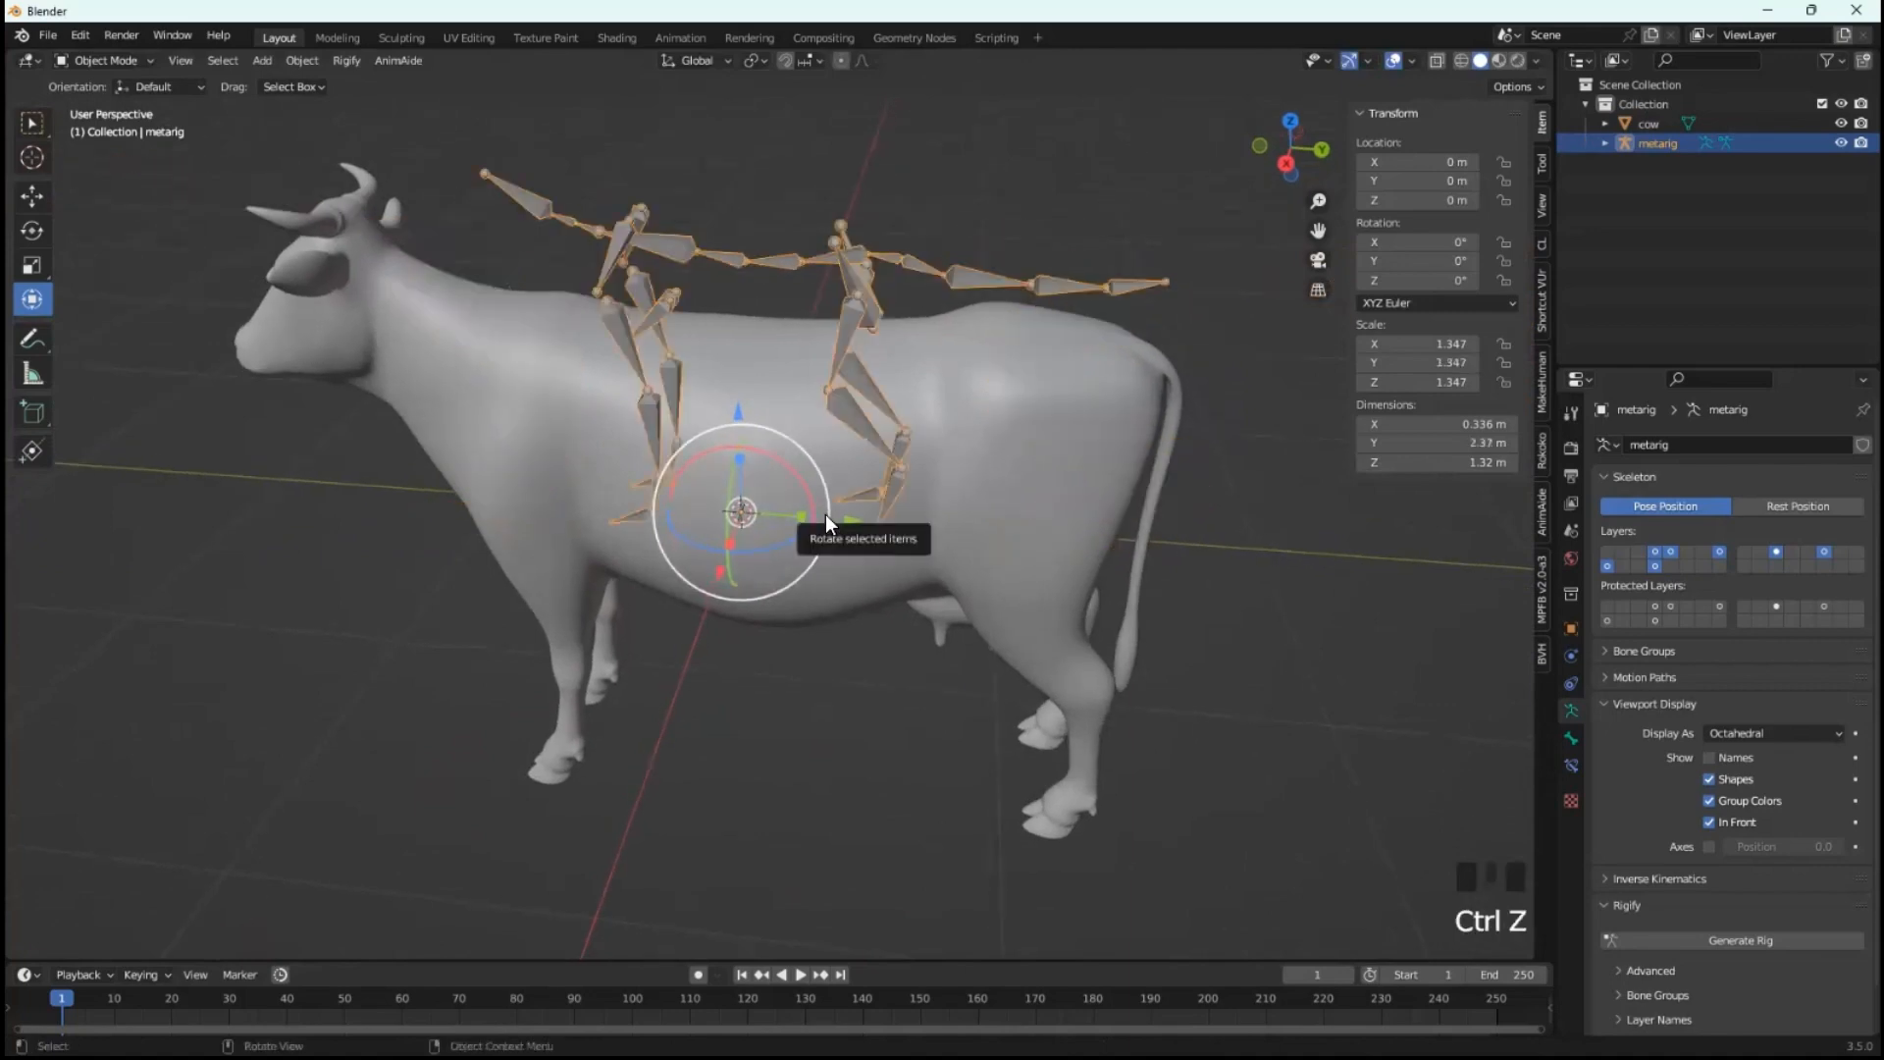
- Try out the gizmo's axis arrows on the metarig, leaving it at a Y location of 0.002559 m
left_click_drag(852, 521, 843, 548)
left_click_drag(711, 575, 854, 663)
middle_click_drag(940, 649, 880, 686)
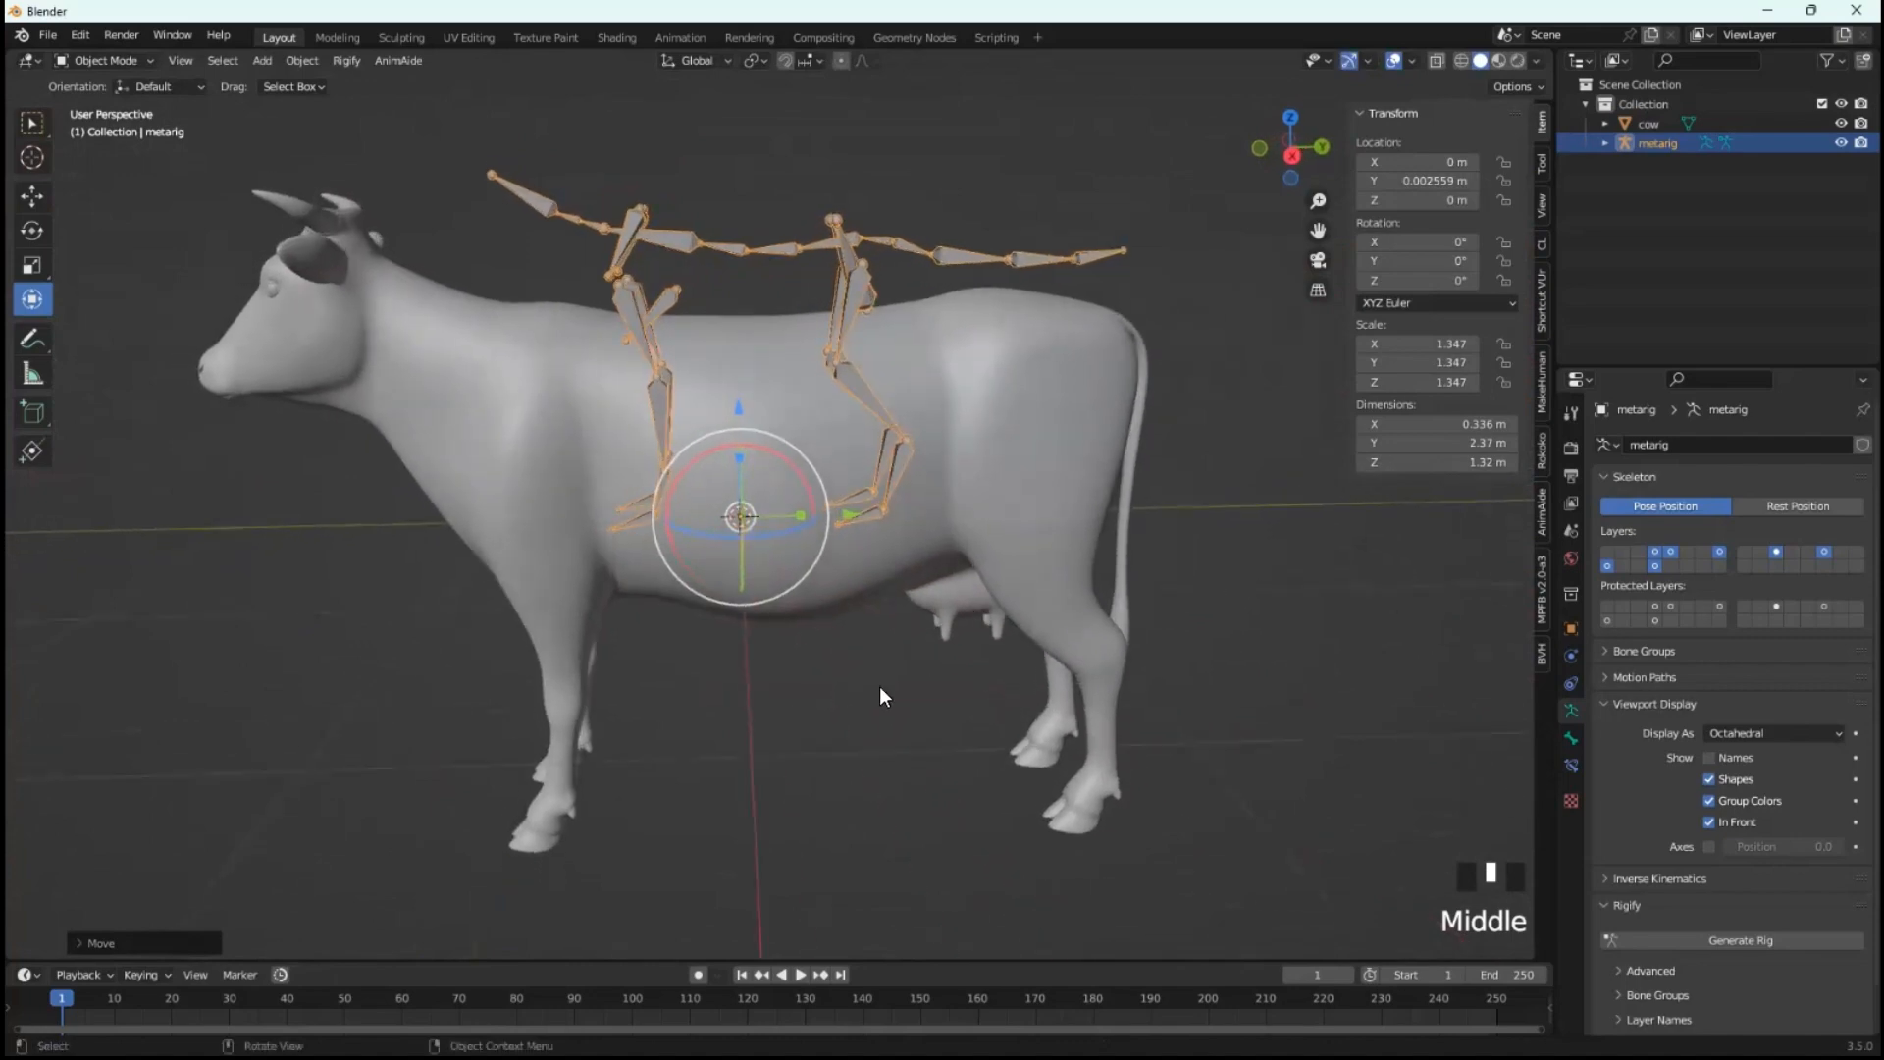
- Select the cow to compare its origin with the armature's, and reselect the metarig
left_click(874, 709)
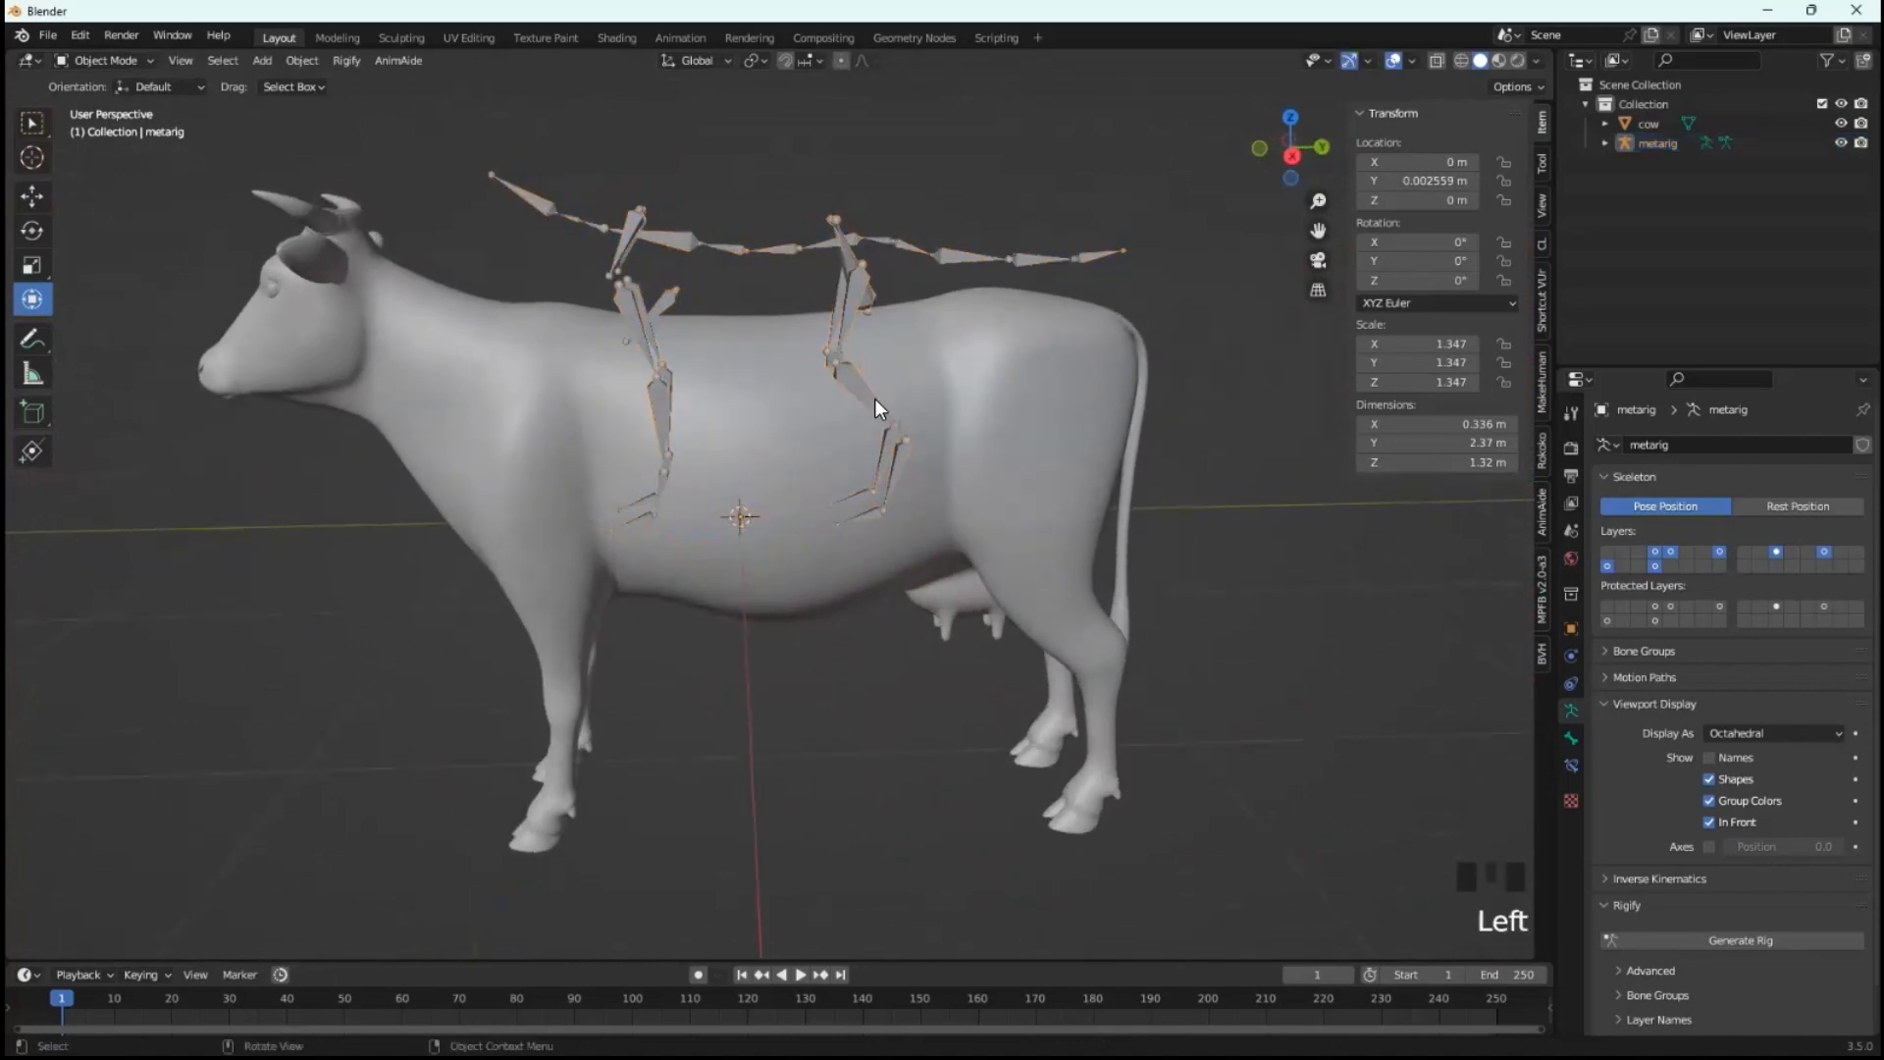
left_click(738, 516)
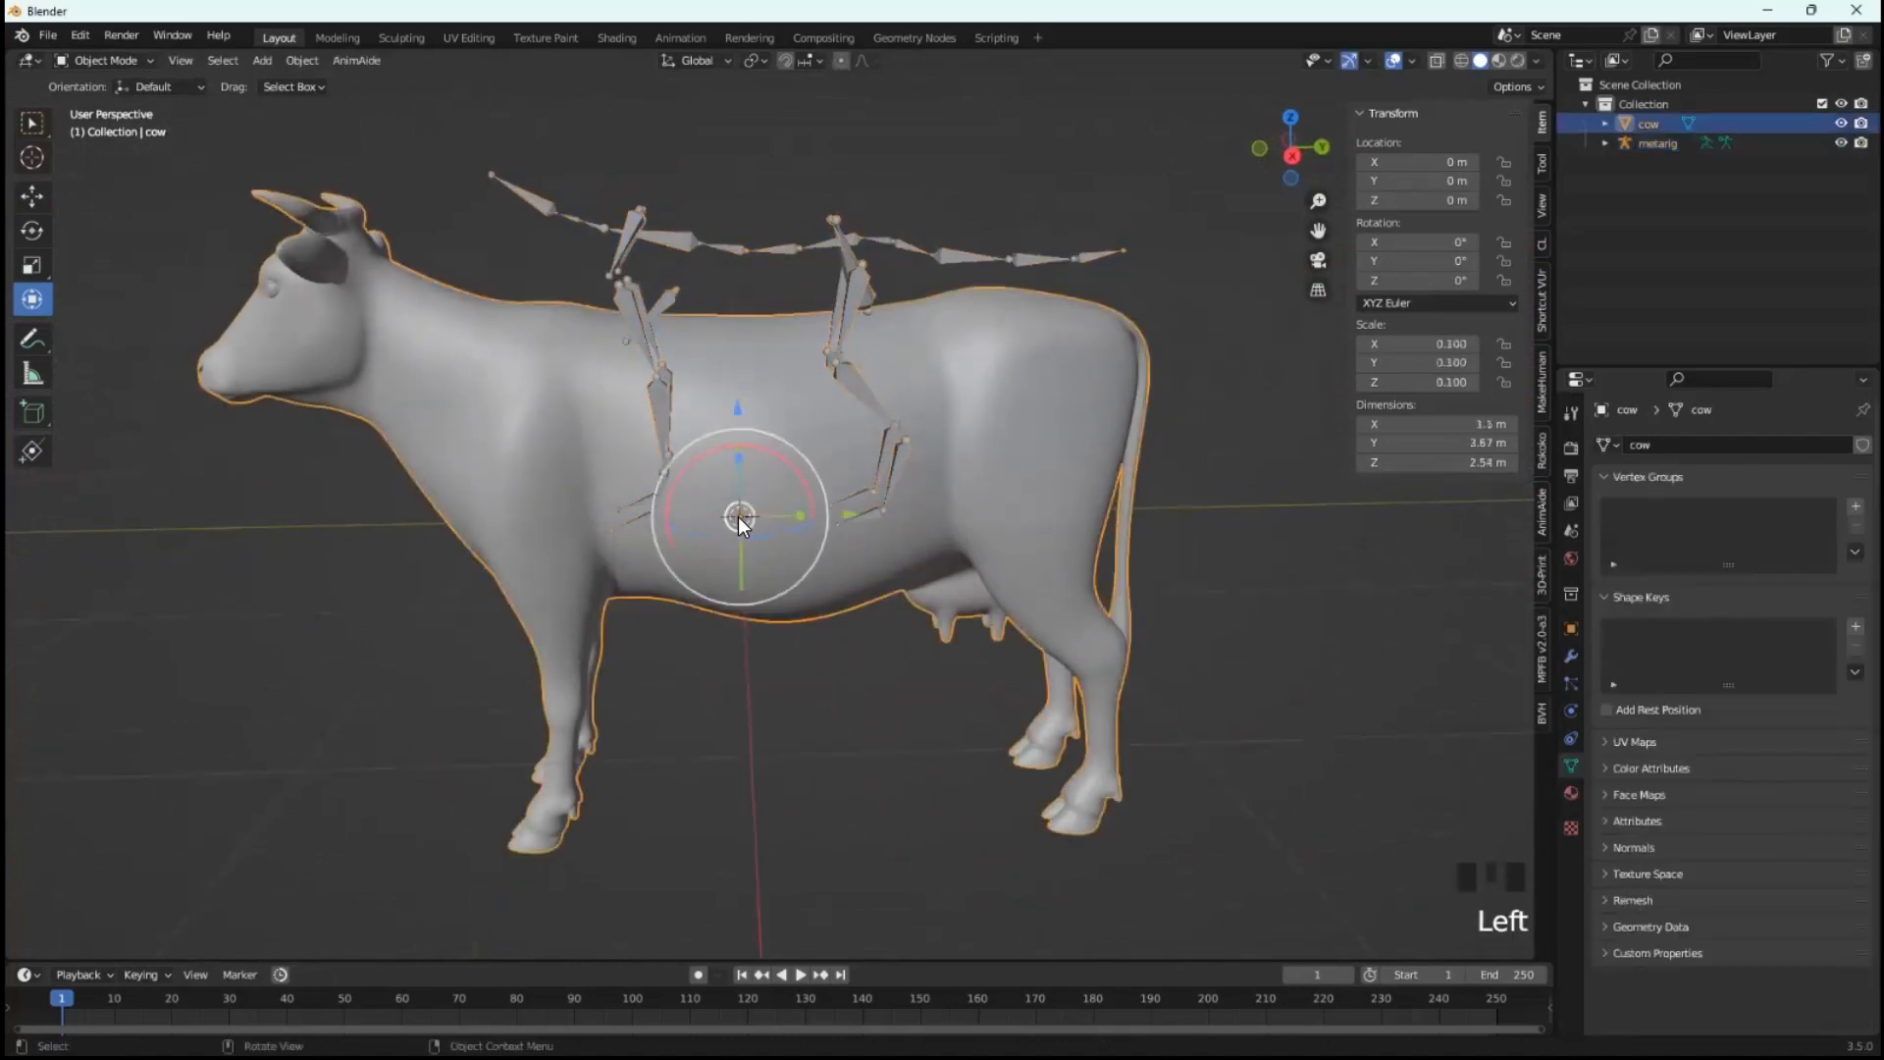
left_click(858, 291)
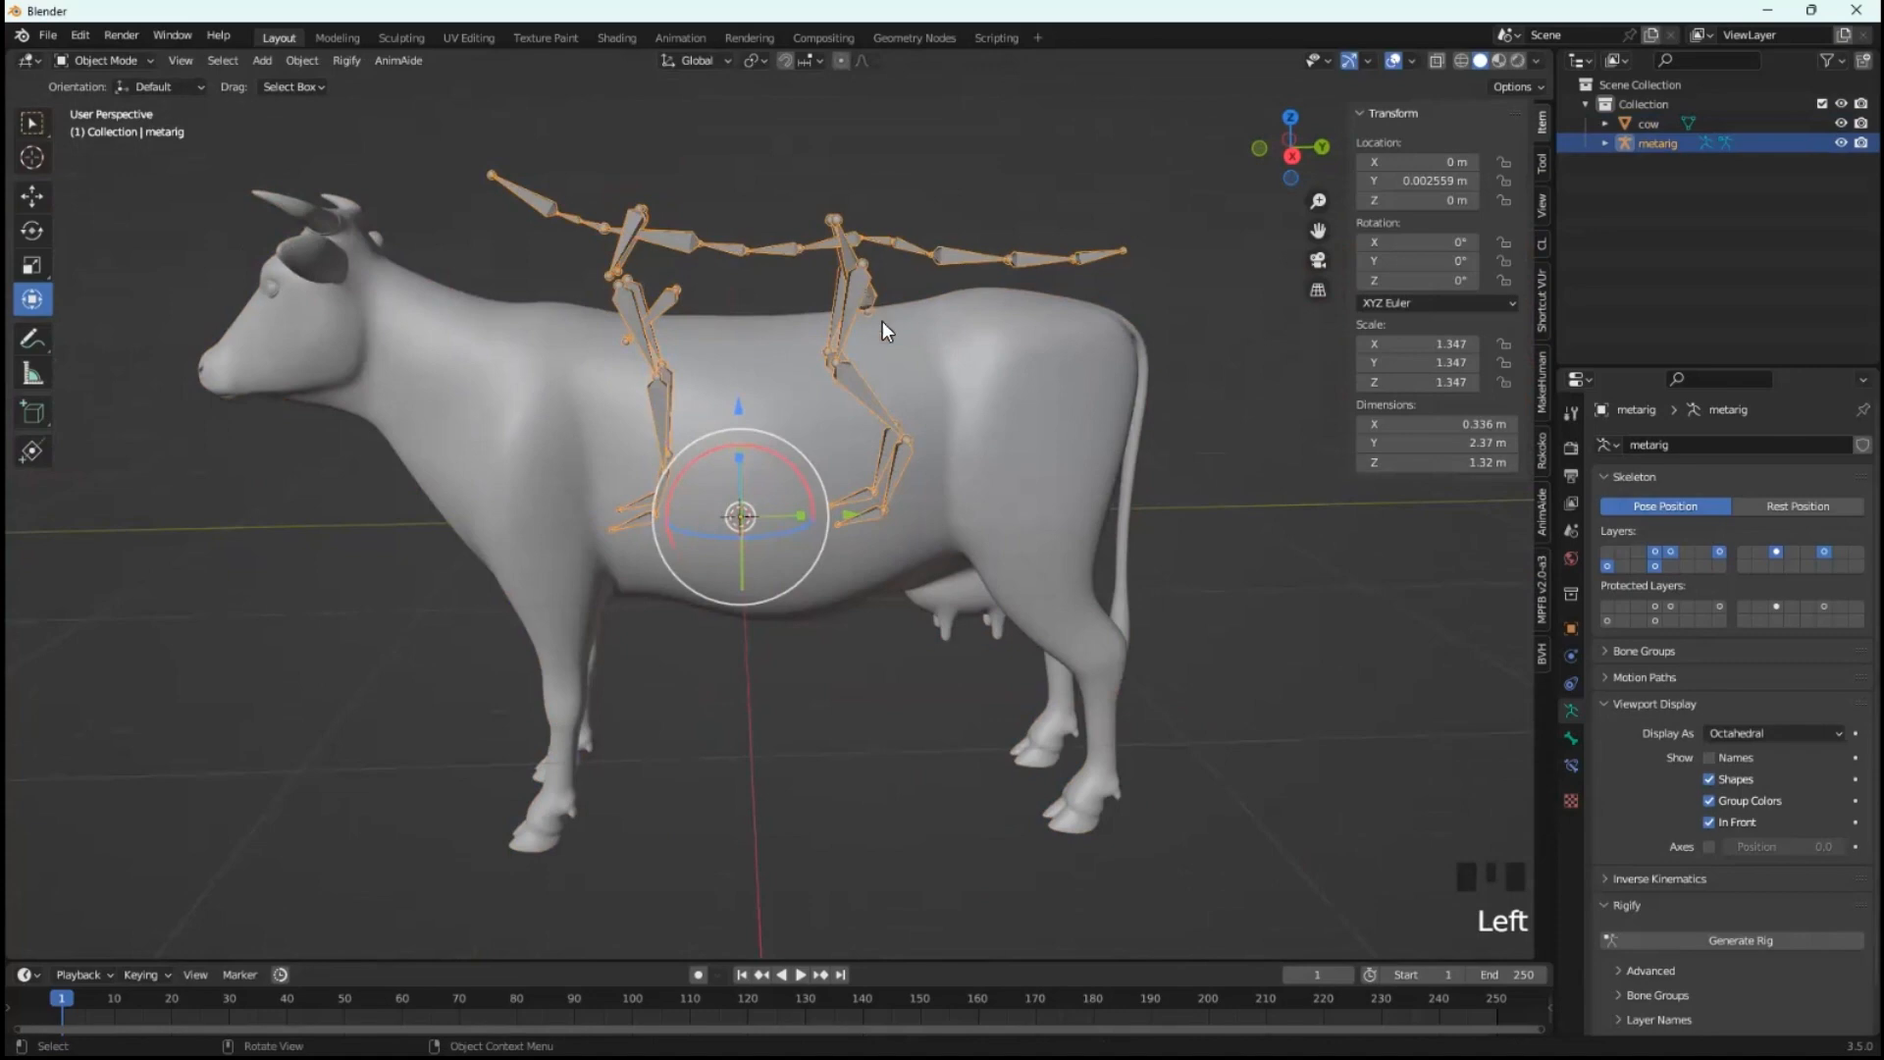
- Set the metarig's origin to its Center of Mass (Surface)
right_click(854, 280)
mouse_move(853, 281)
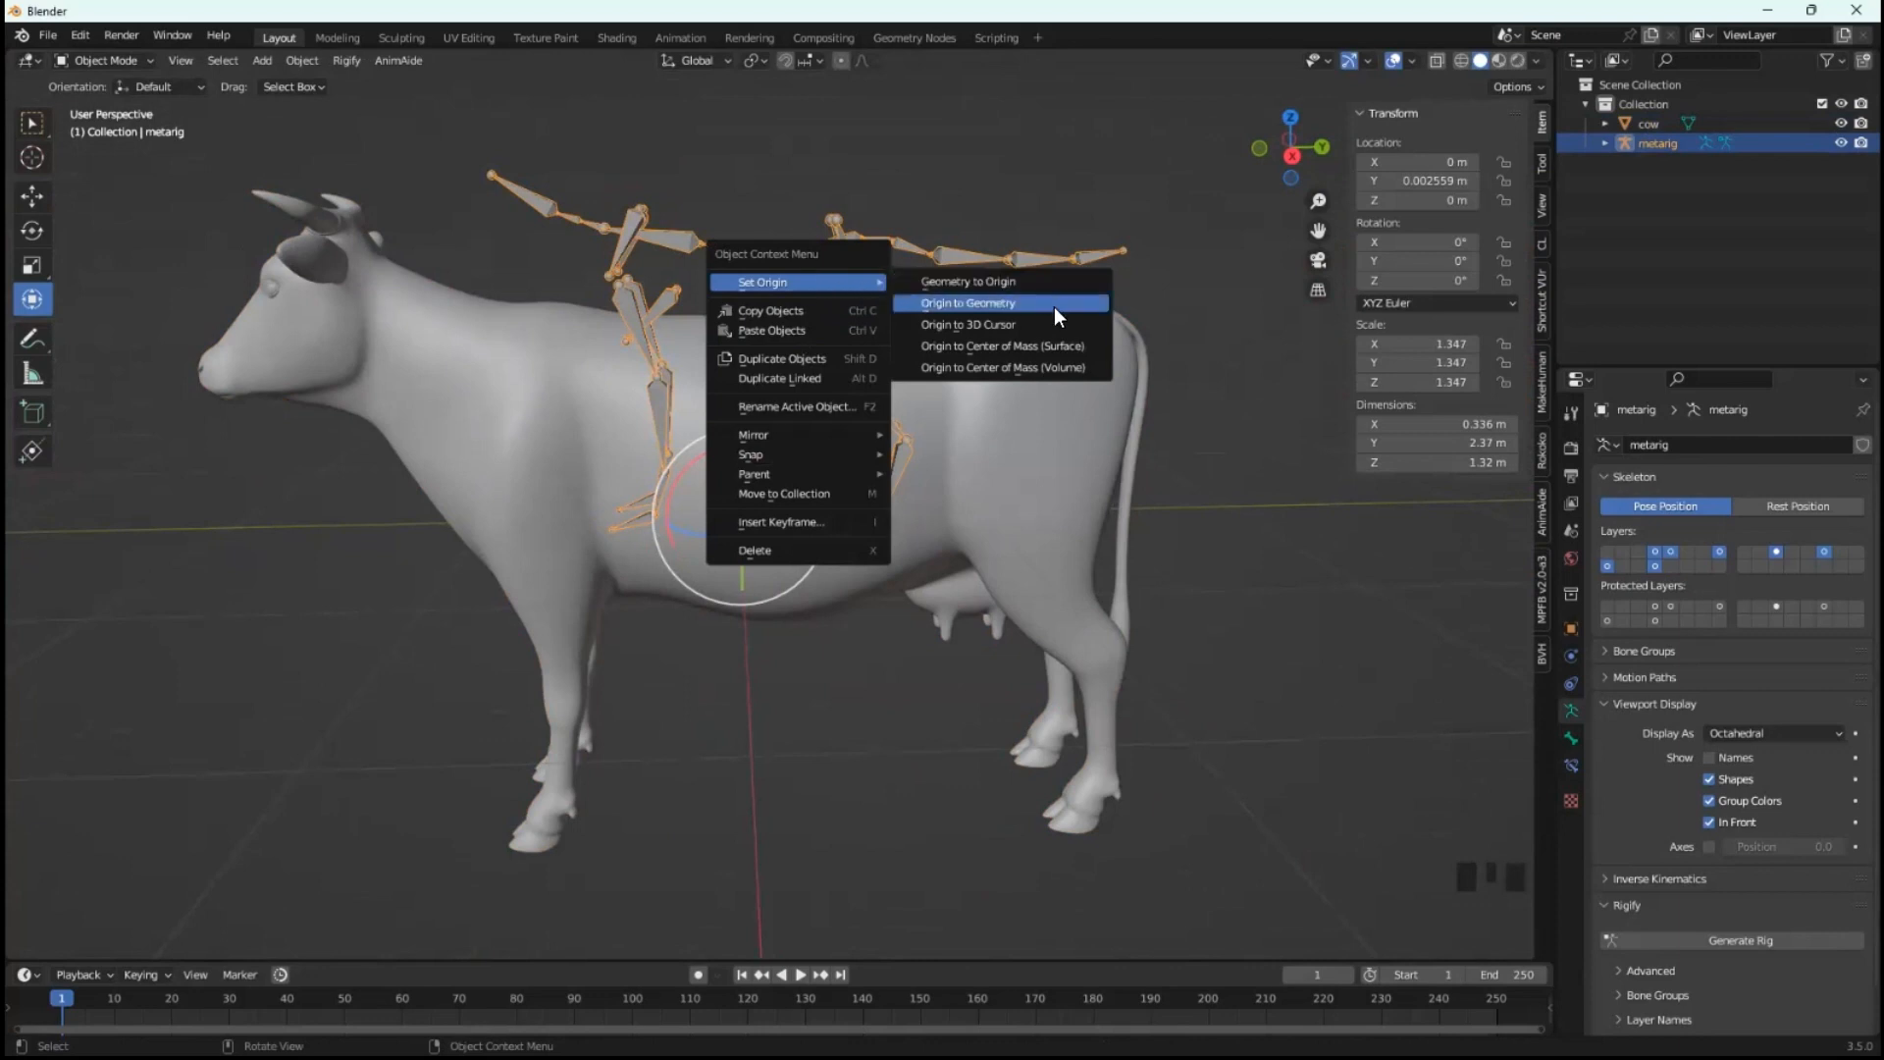
left_click(1005, 344)
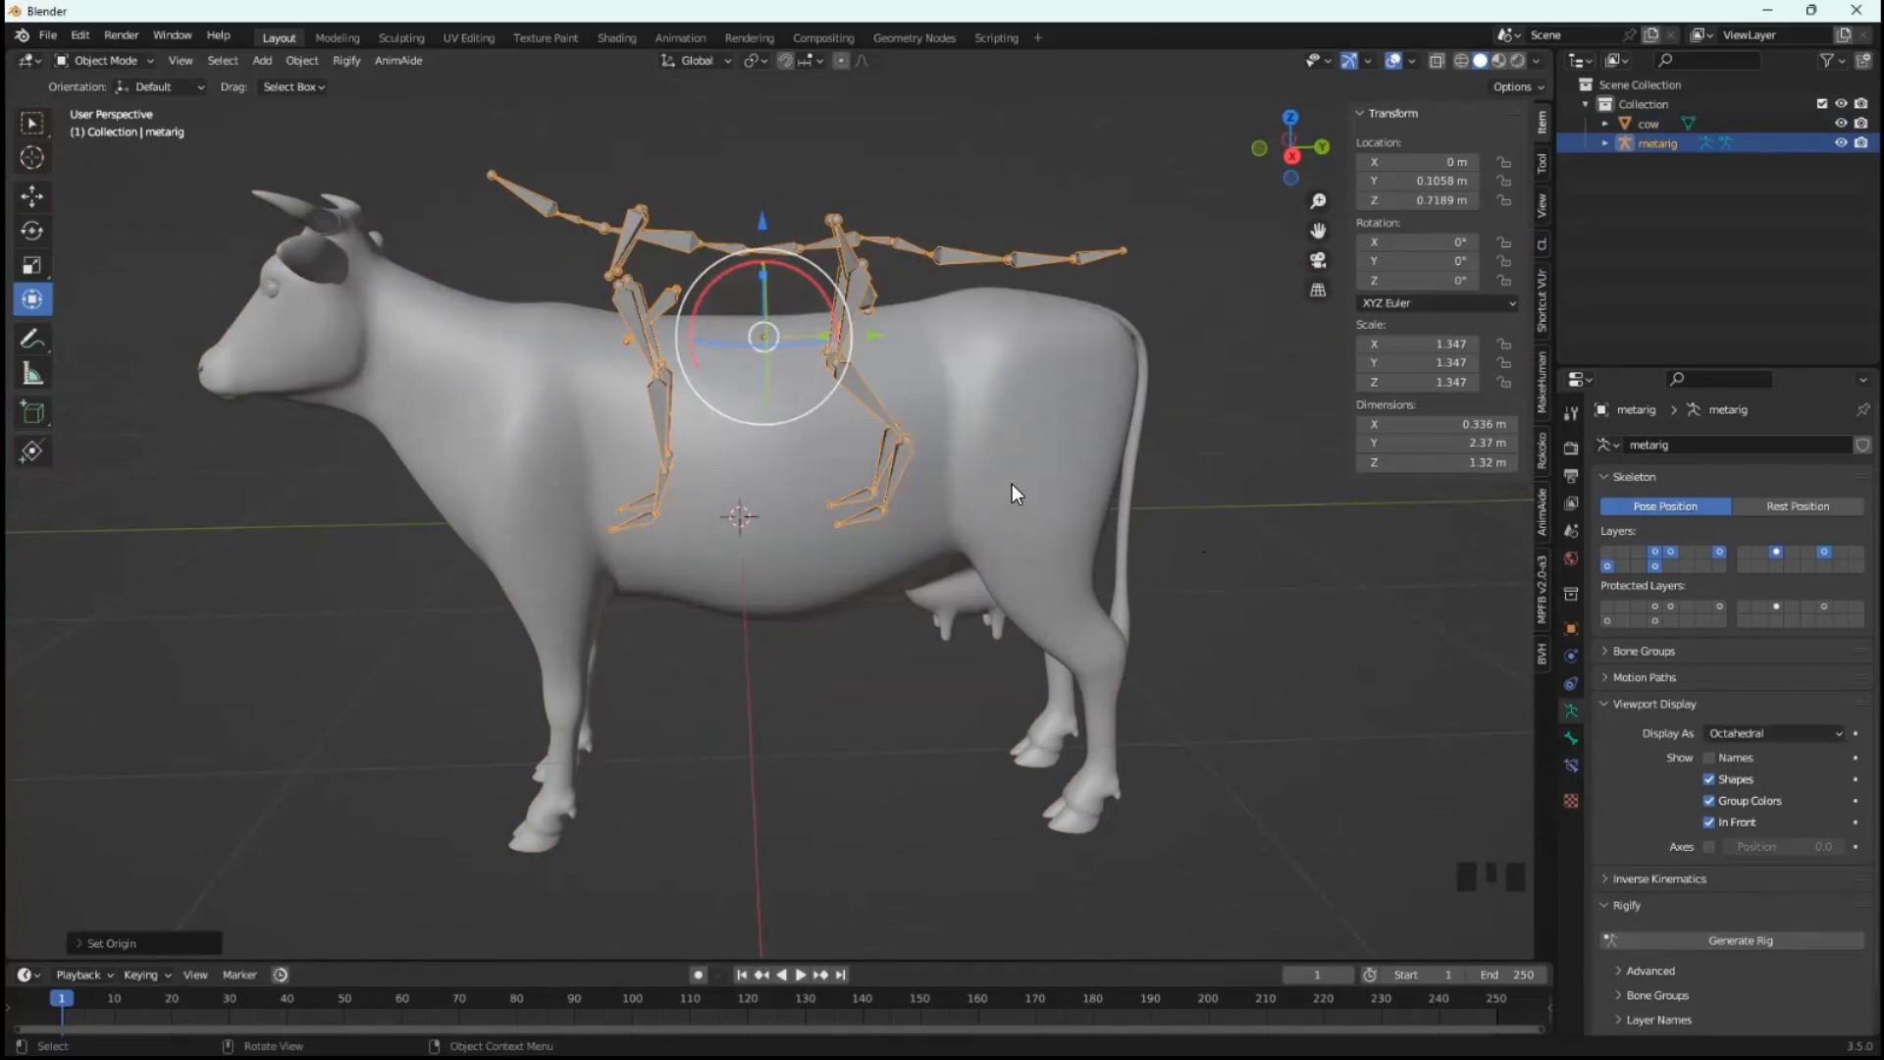
- Examine how the metarig sits over the cow from the right, back, top, bottom and front orthographic views
mouse_move(1016, 494)
middle_mouse_down()
mouse_move(1072, 550)
mouse_move(1023, 509)
middle_mouse_up()
scroll(880, 495, "down", 2)
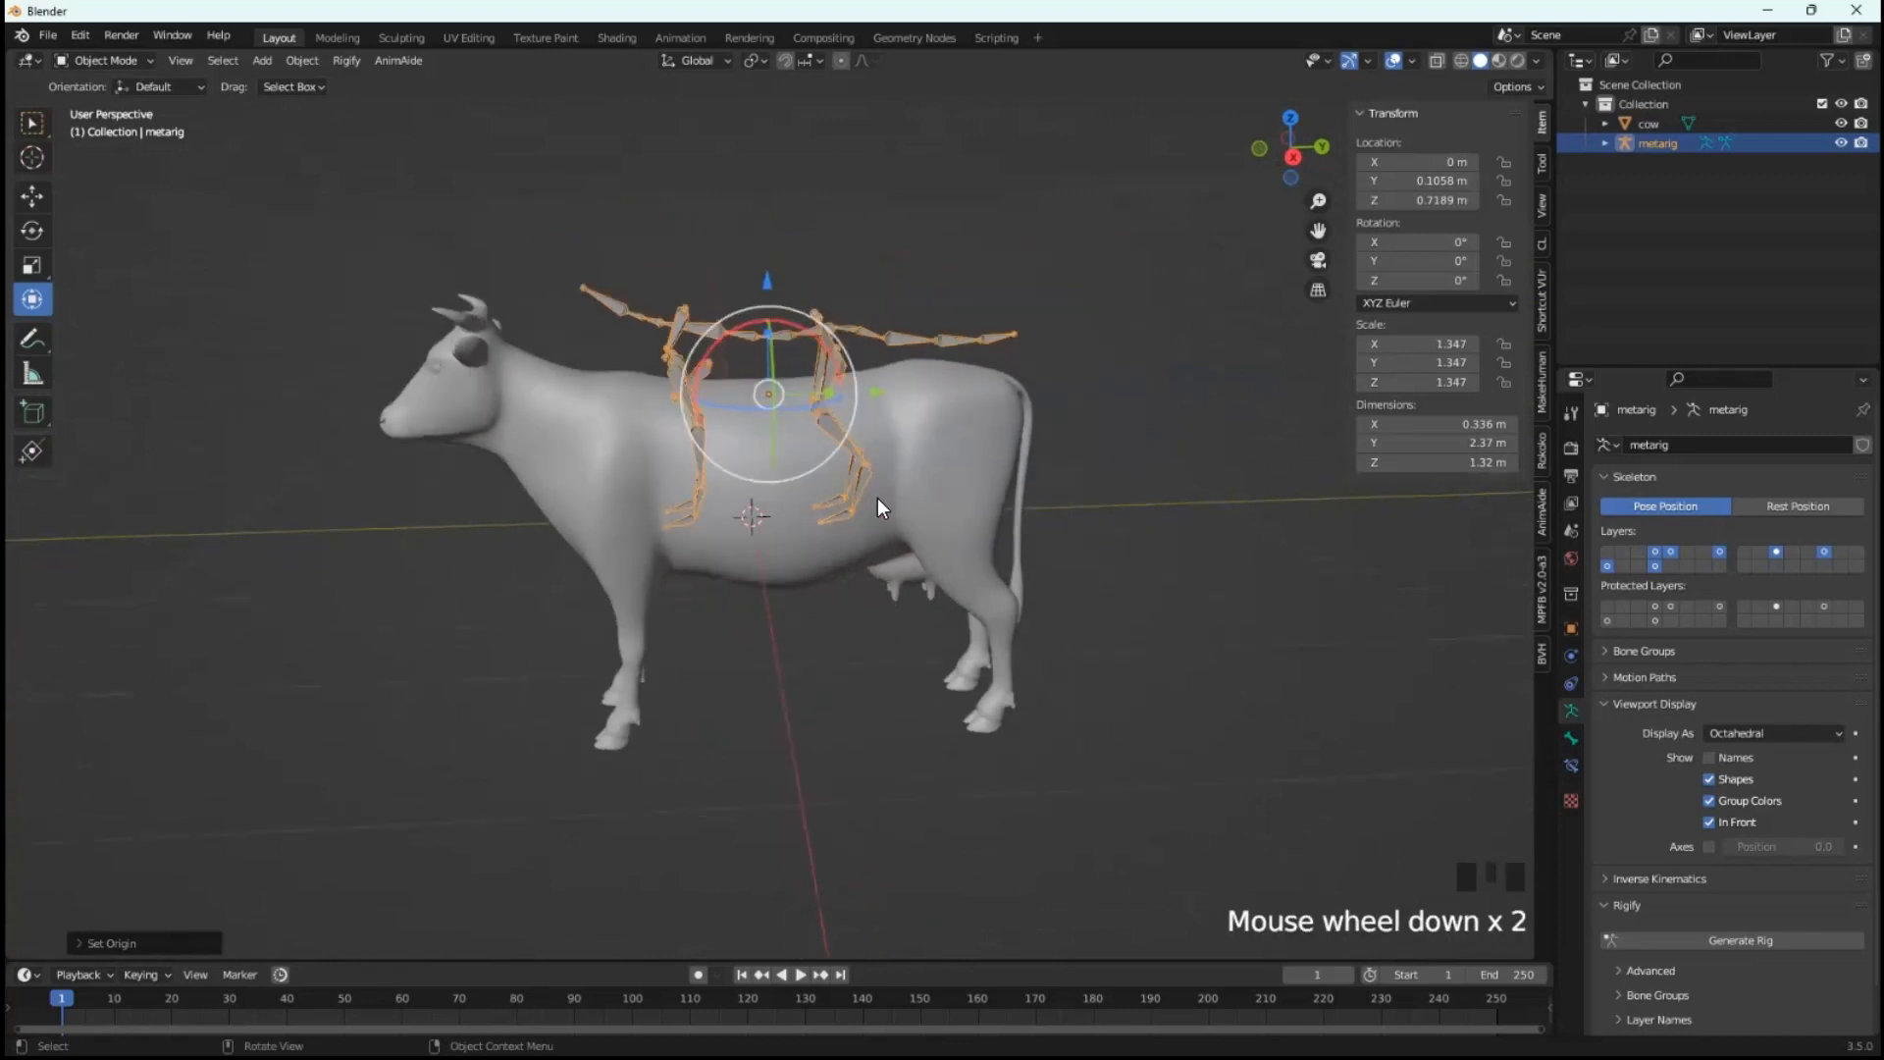
middle_click_drag(877, 498, 792, 381)
scroll(792, 380, "up", 2)
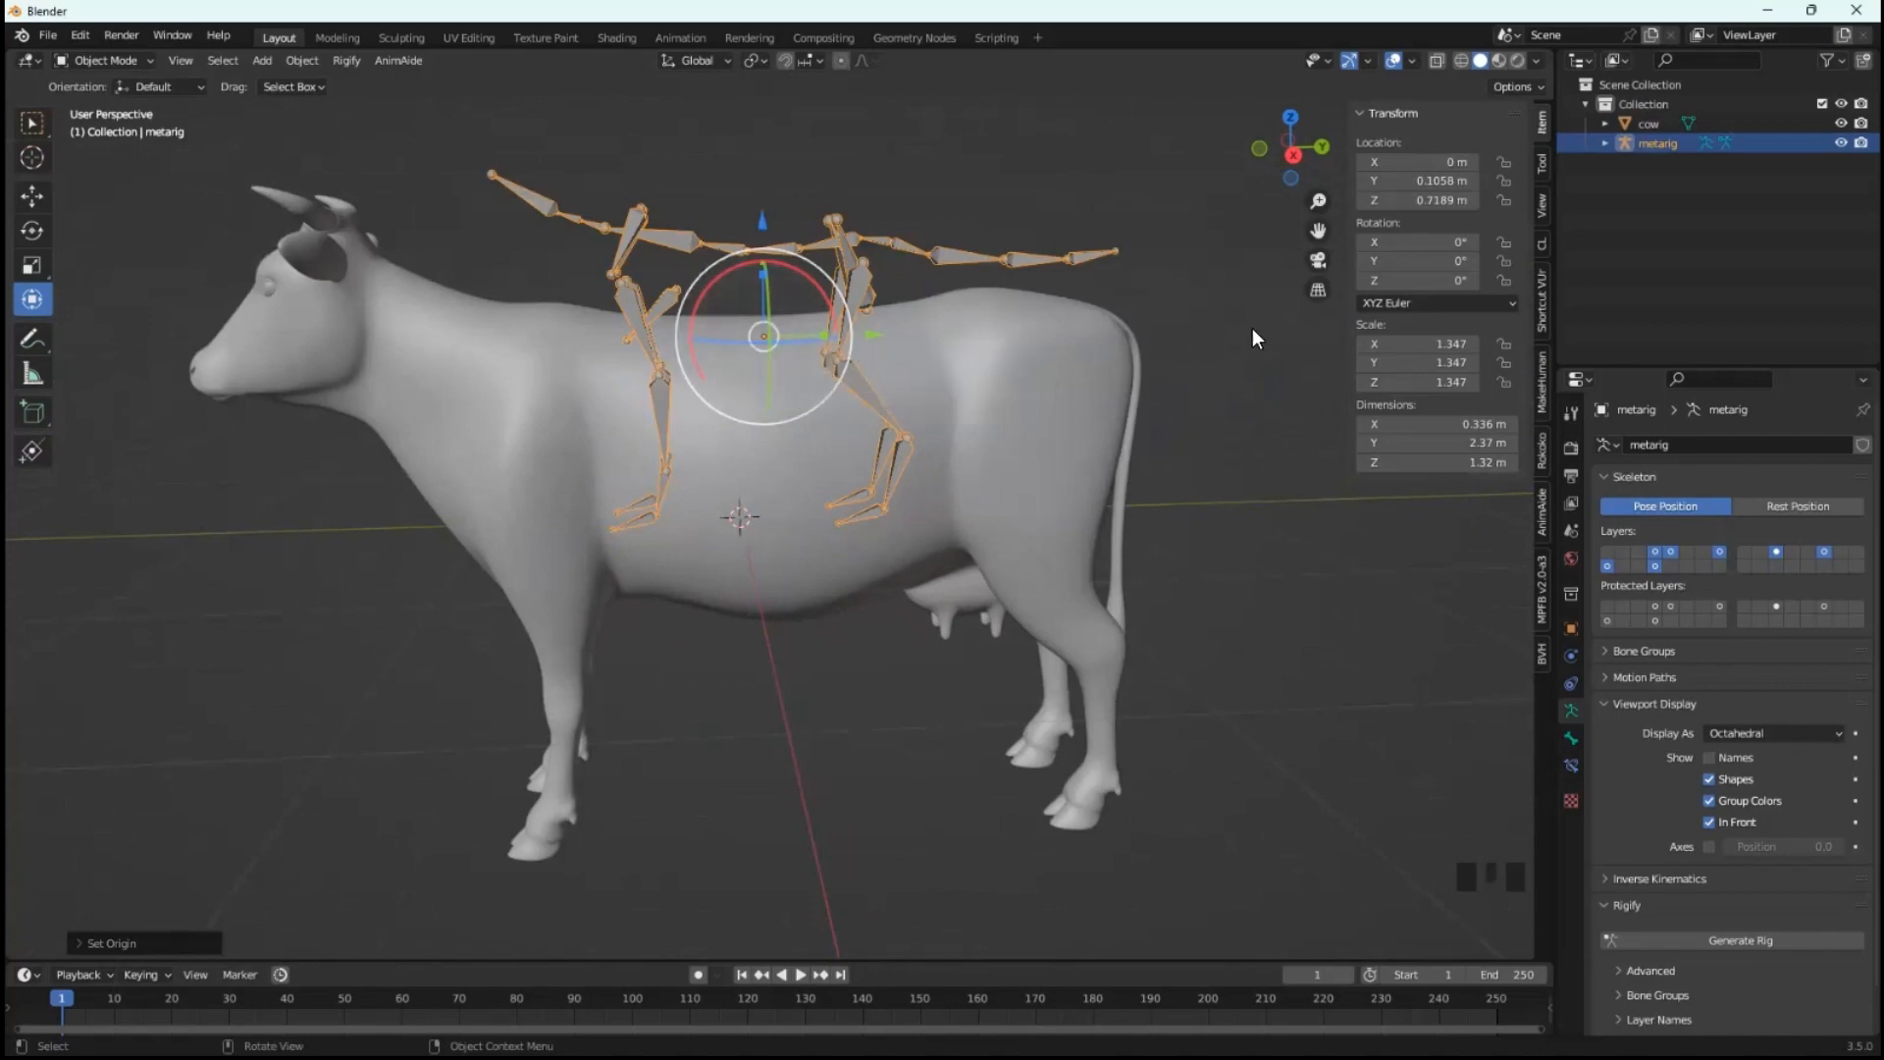
left_click(1294, 155)
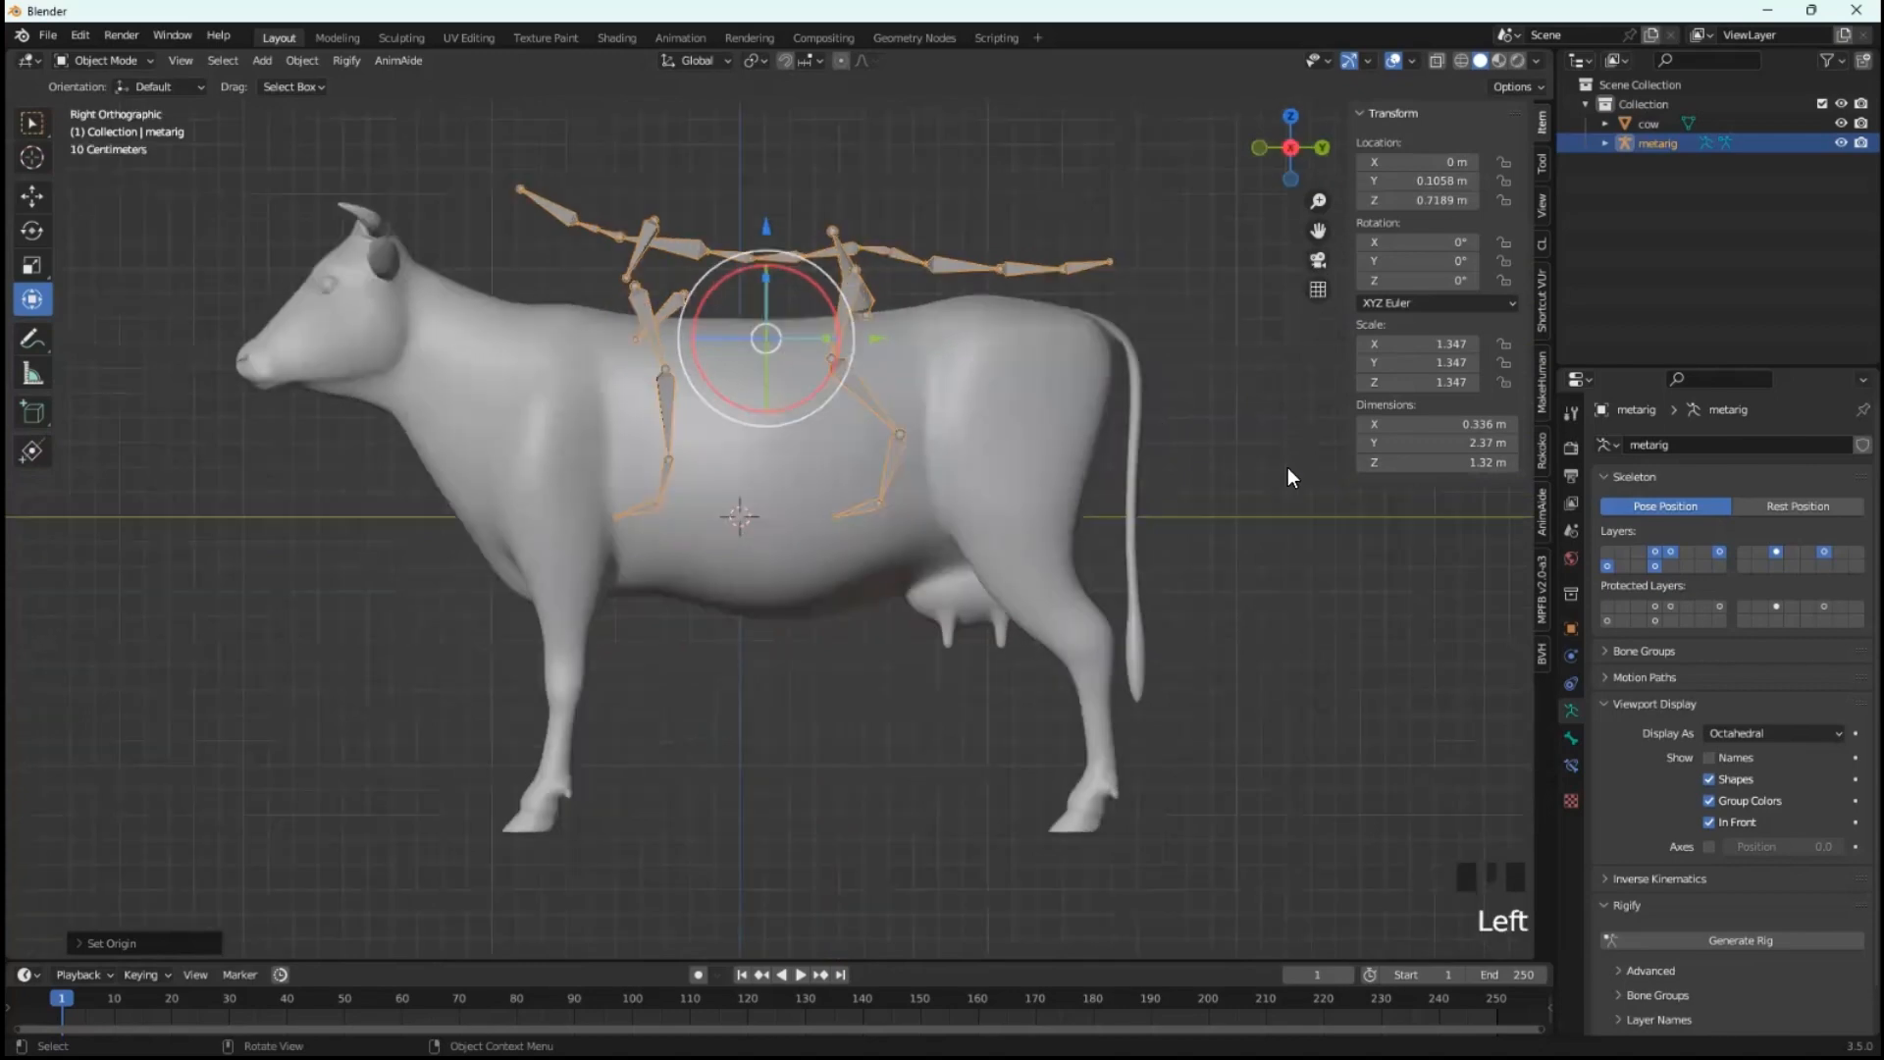
left_click(1288, 148)
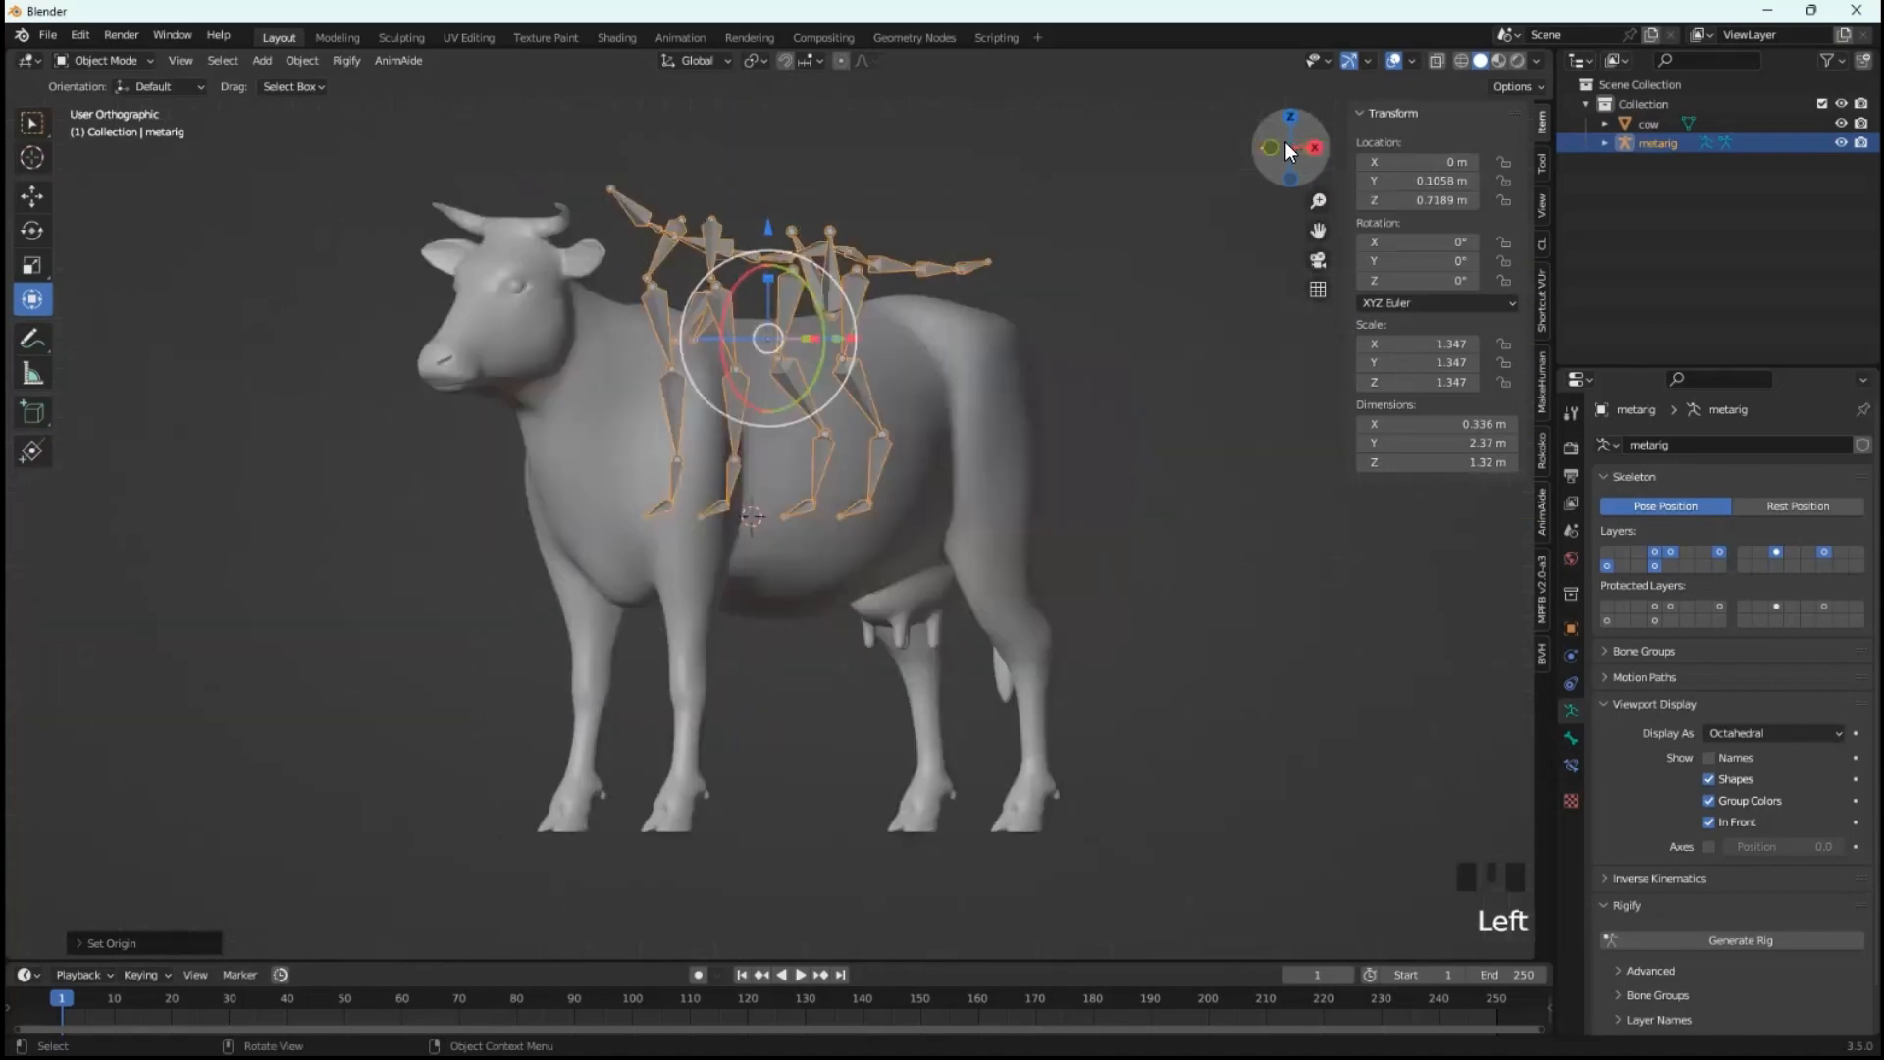
left_click(1288, 149)
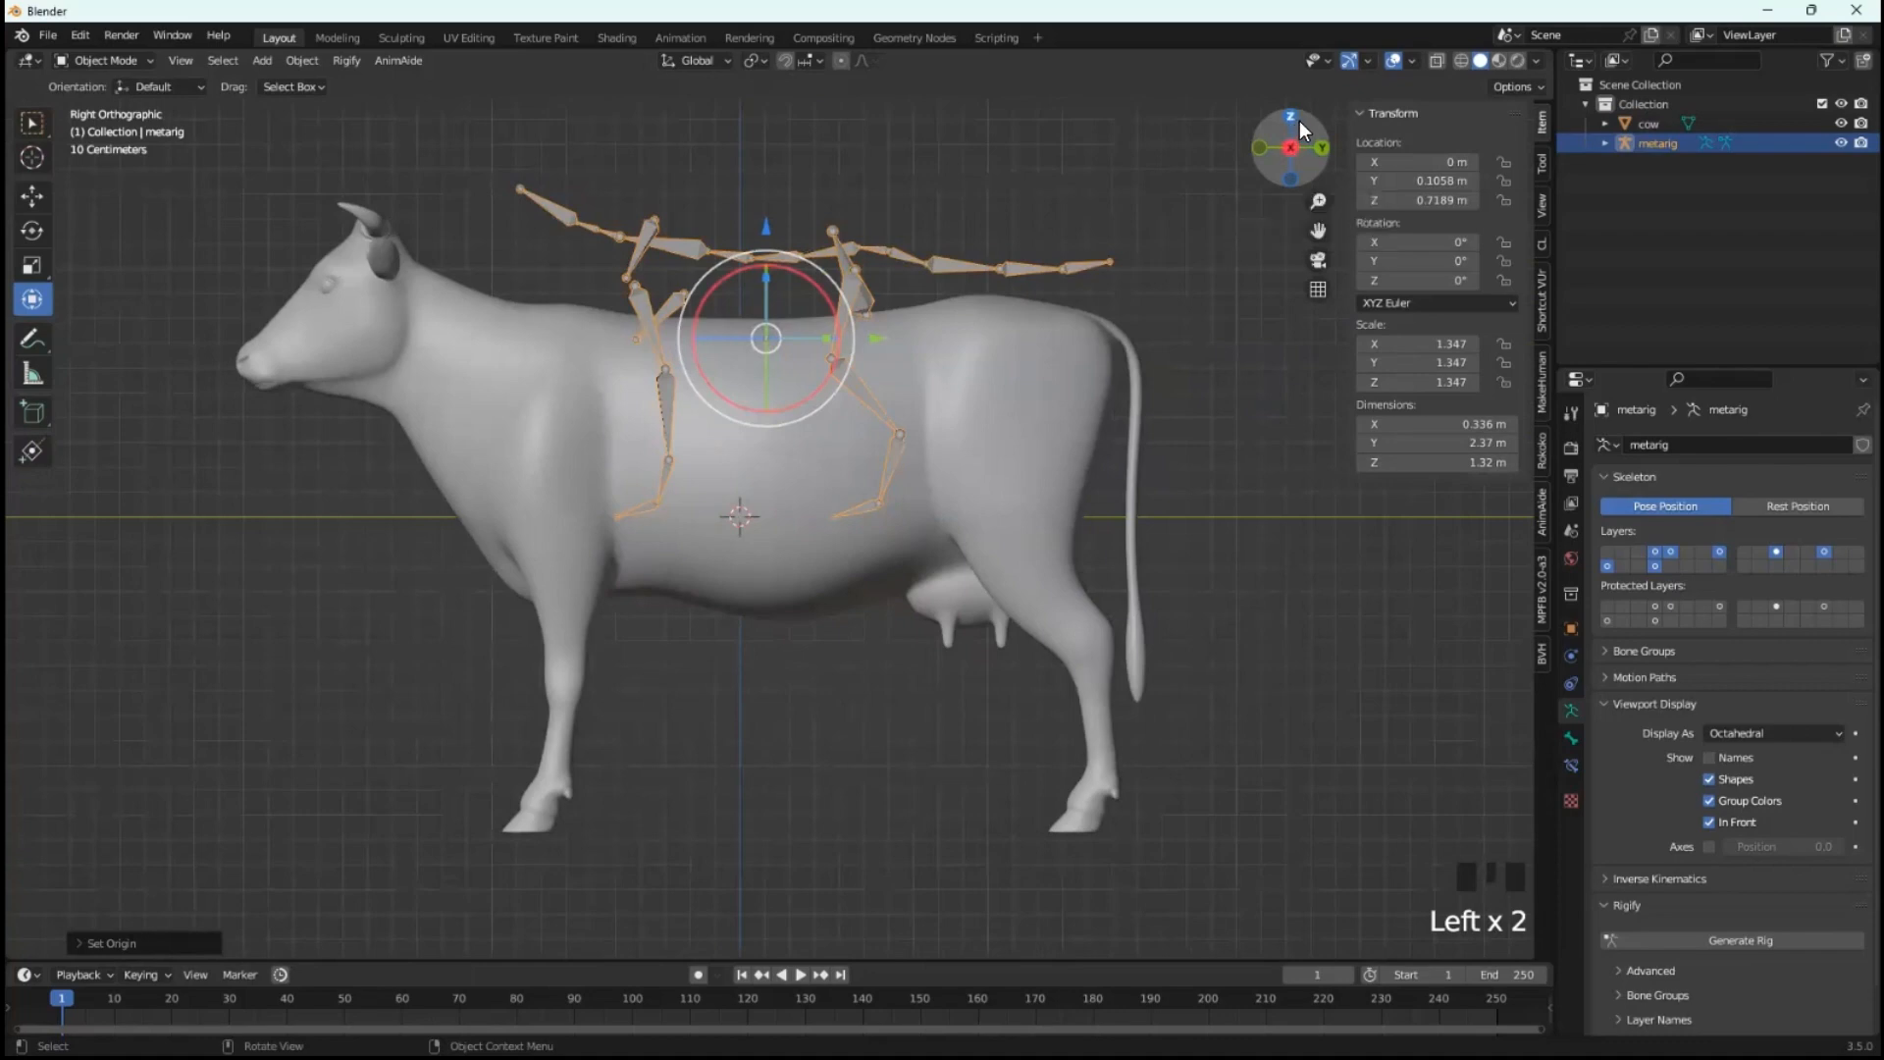
left_click(1289, 116)
left_click(1290, 116)
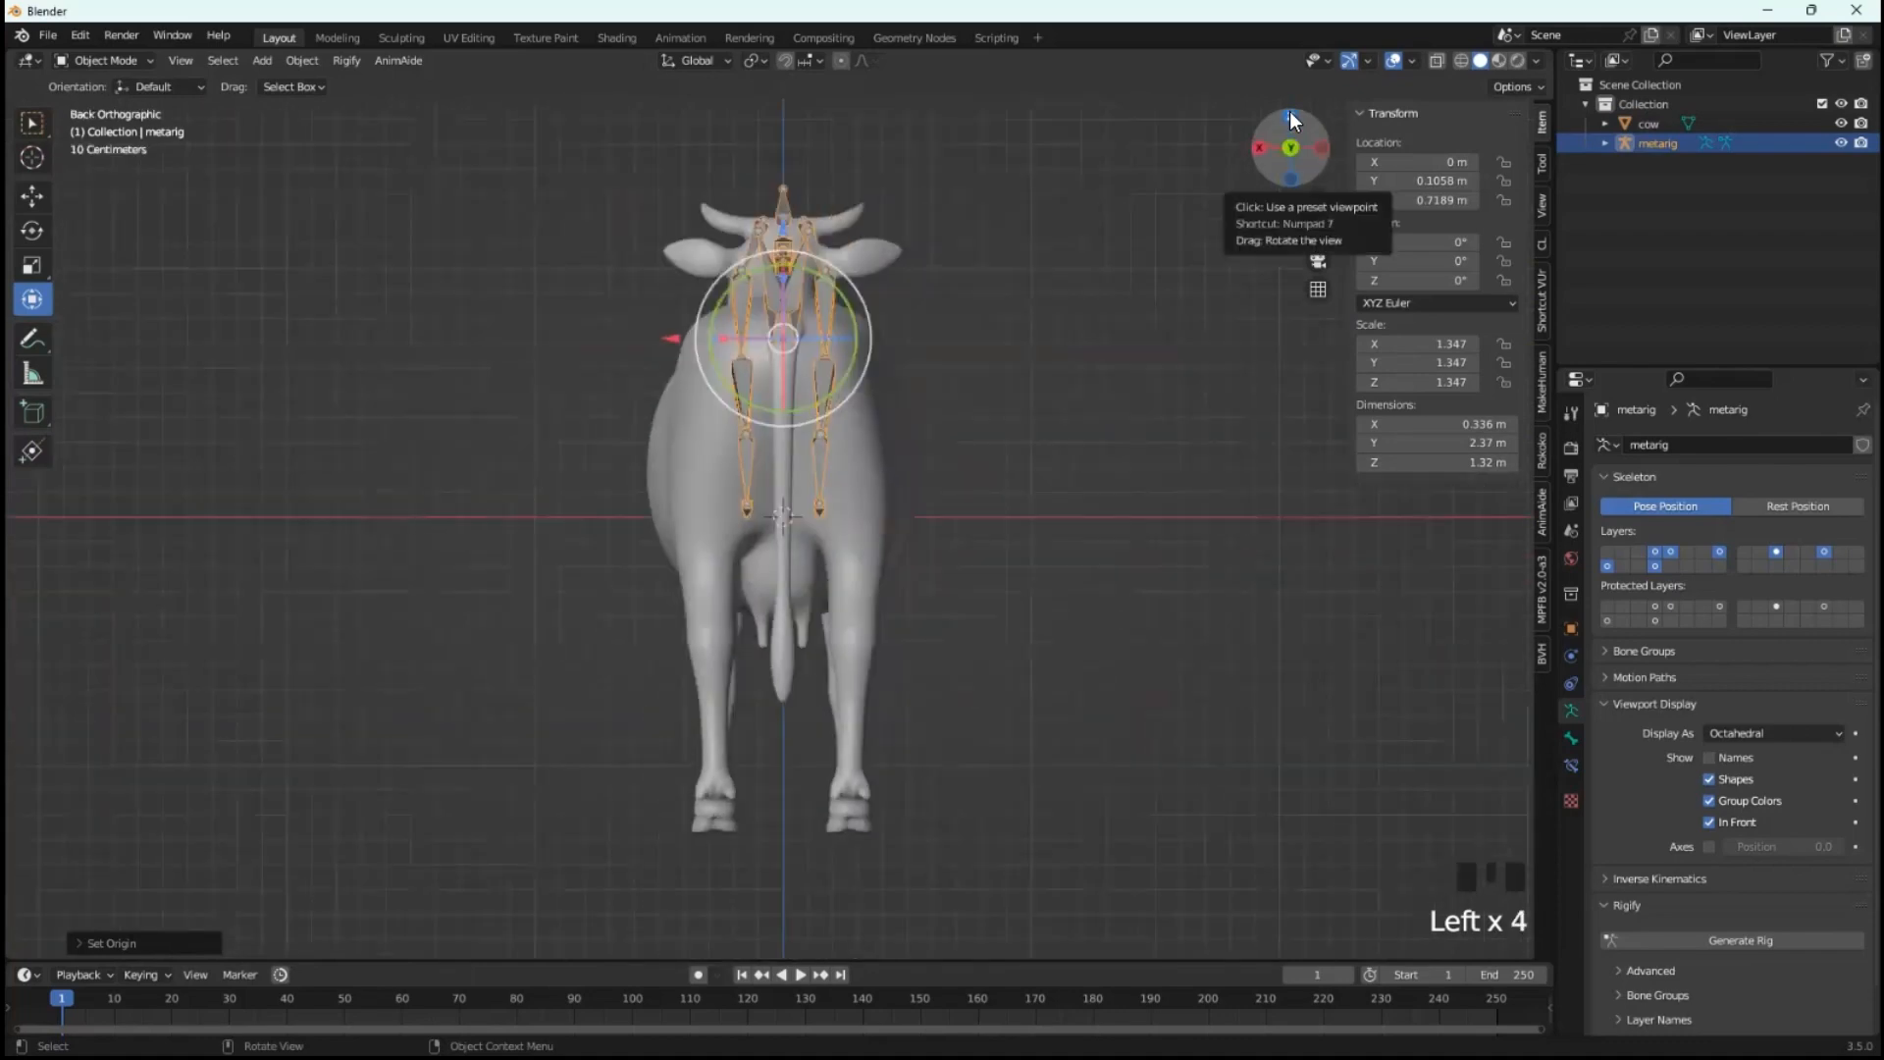
left_click(1289, 116)
left_click(1289, 116)
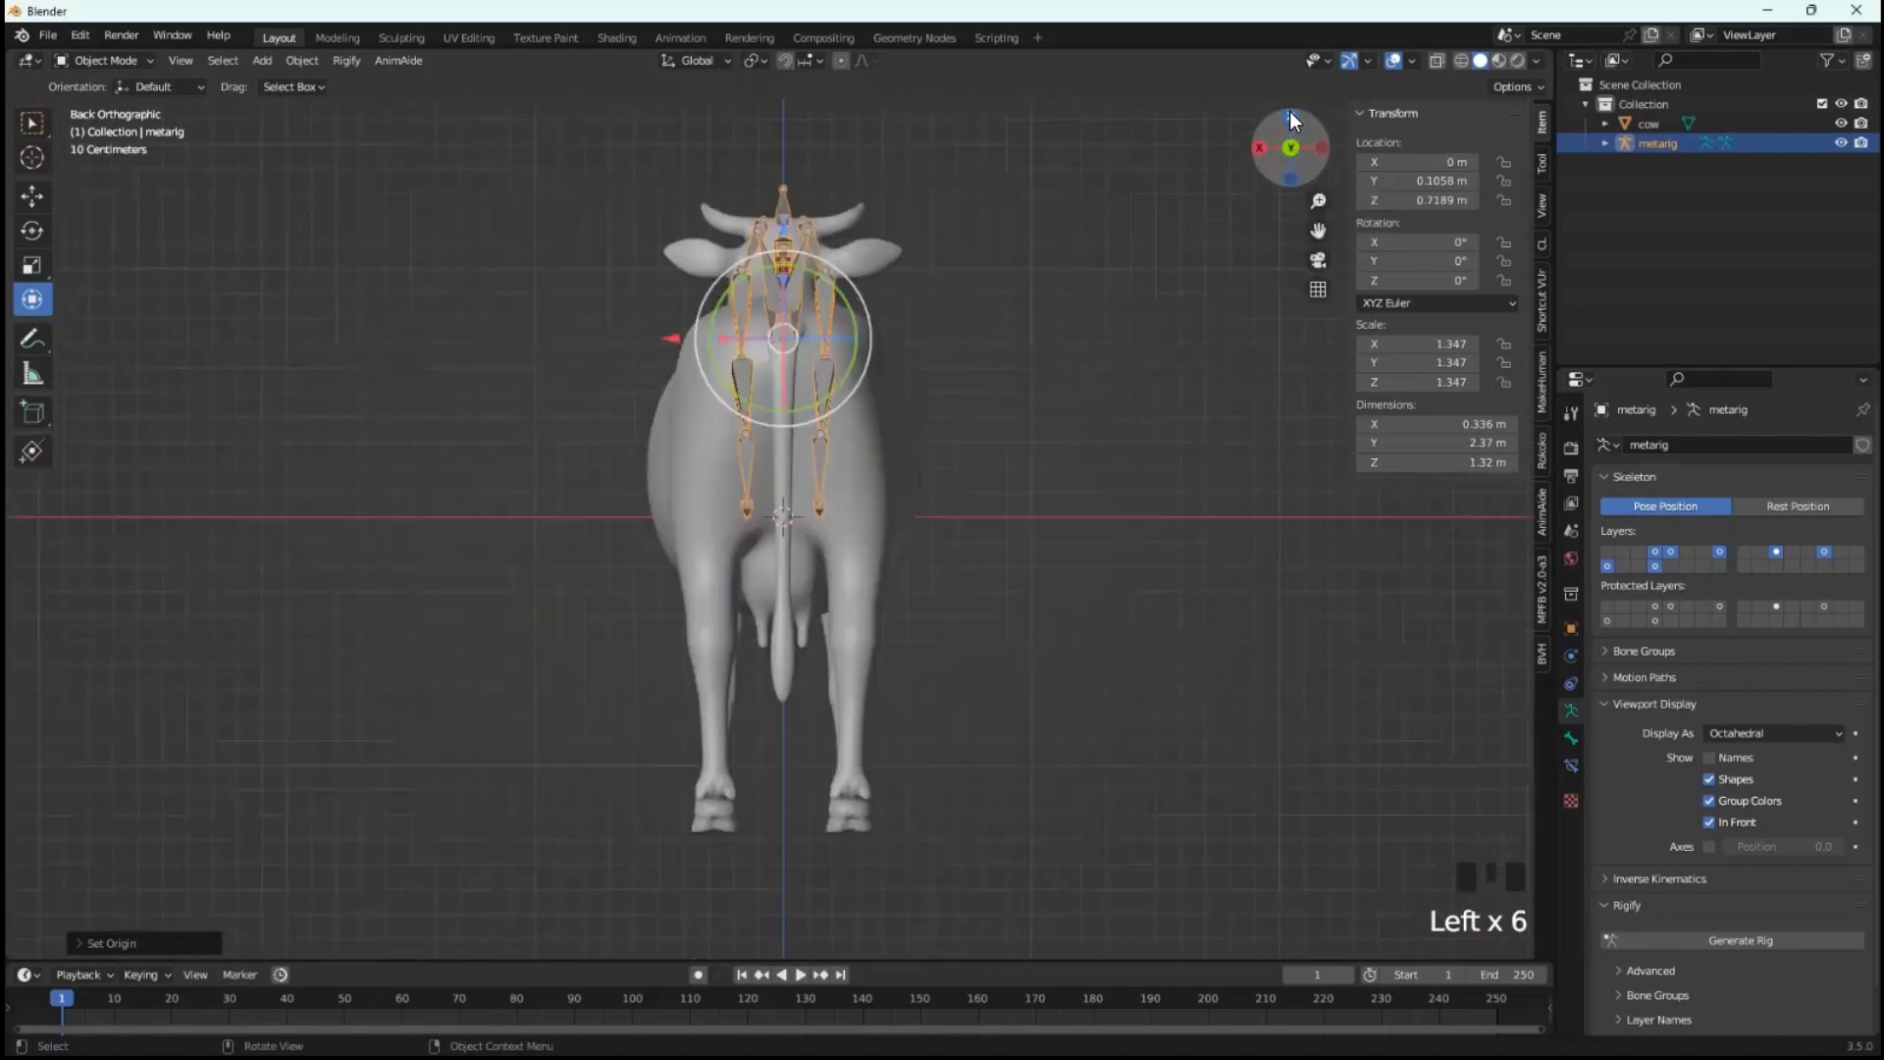
left_click(1289, 111)
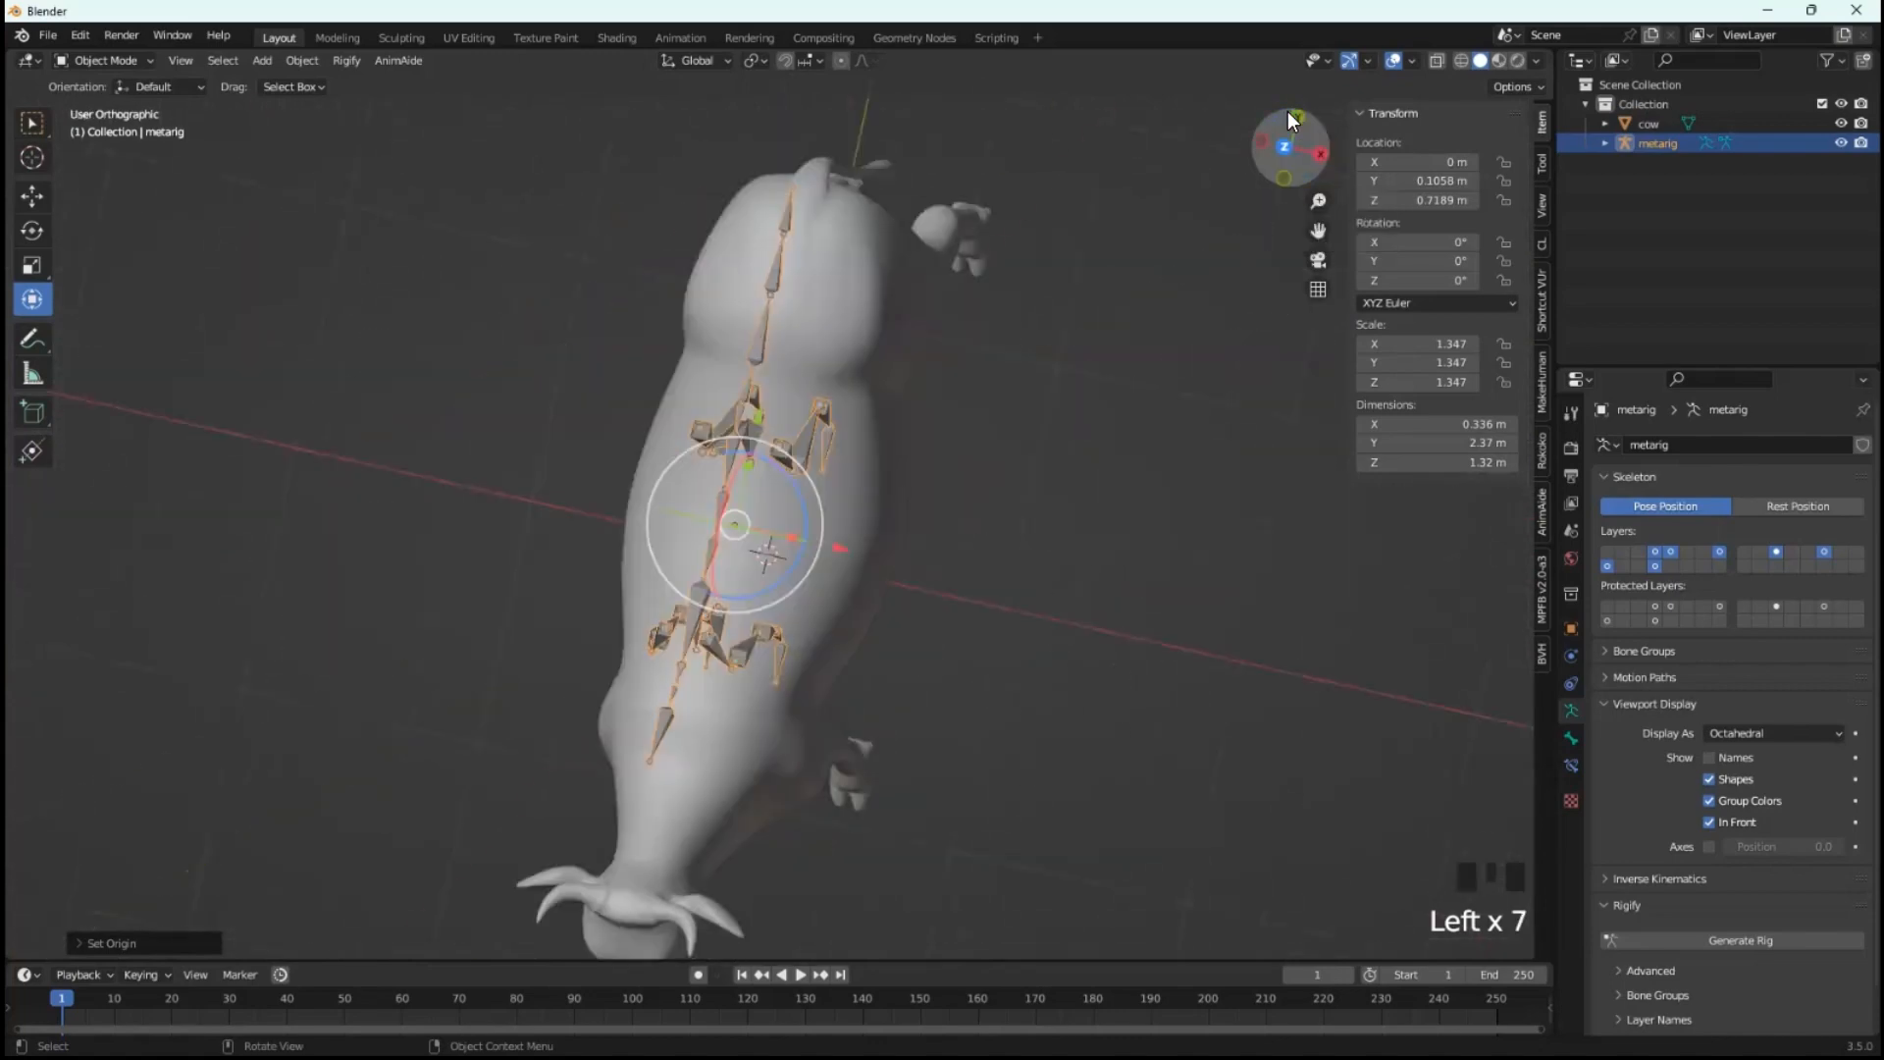
left_click(1287, 109)
left_click(1288, 109)
left_click(1288, 109)
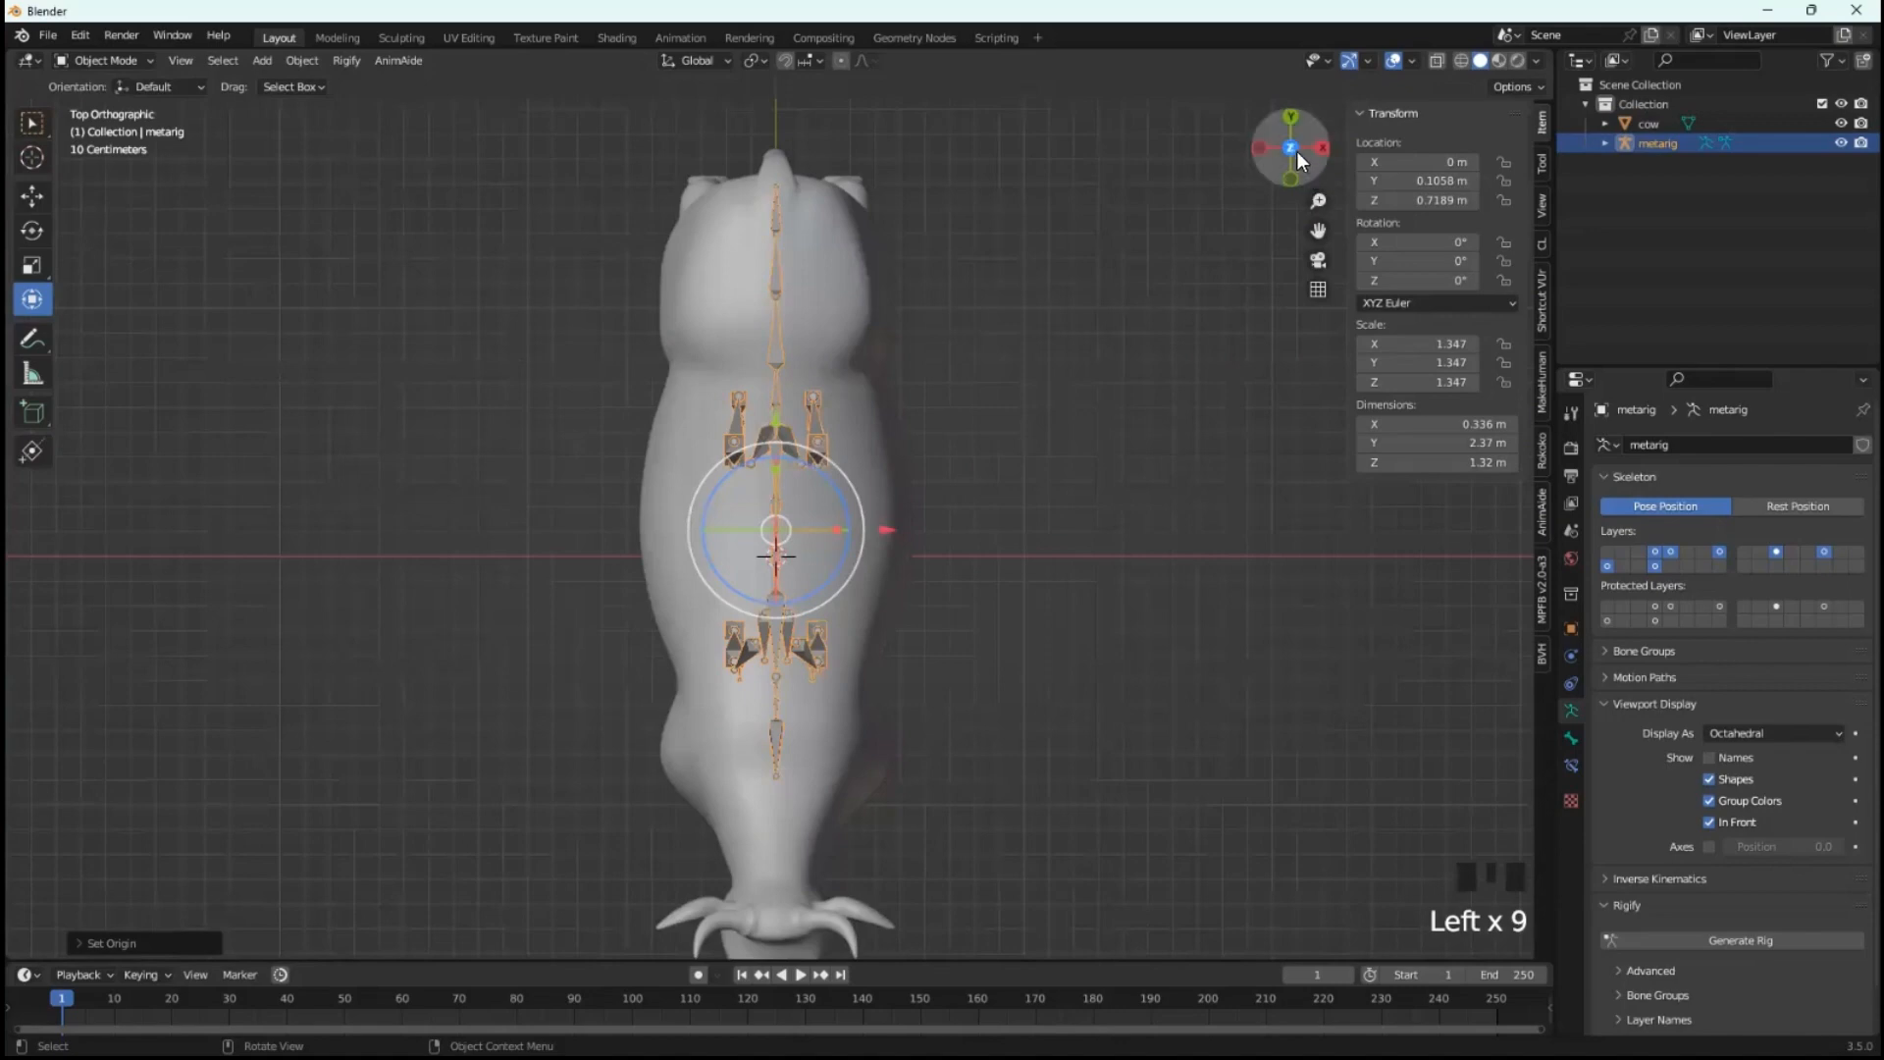
left_click(1289, 146)
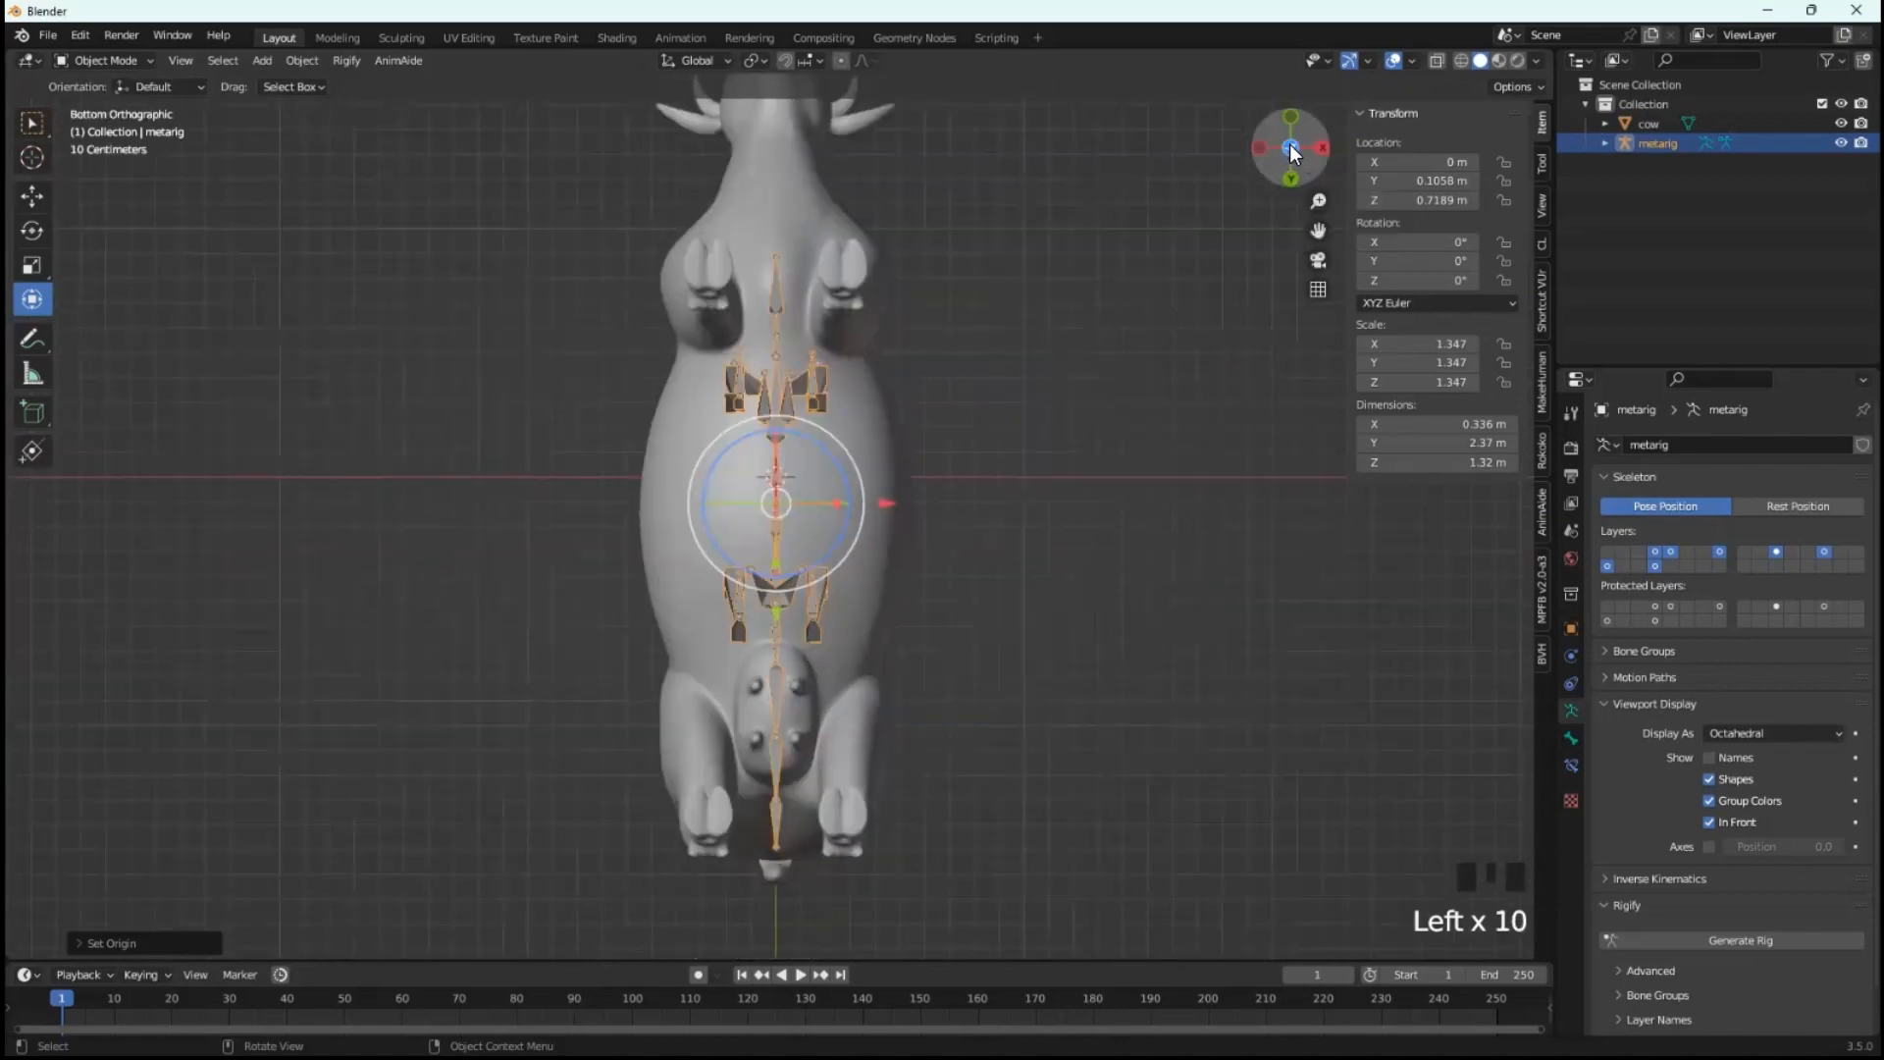
left_click(1291, 177)
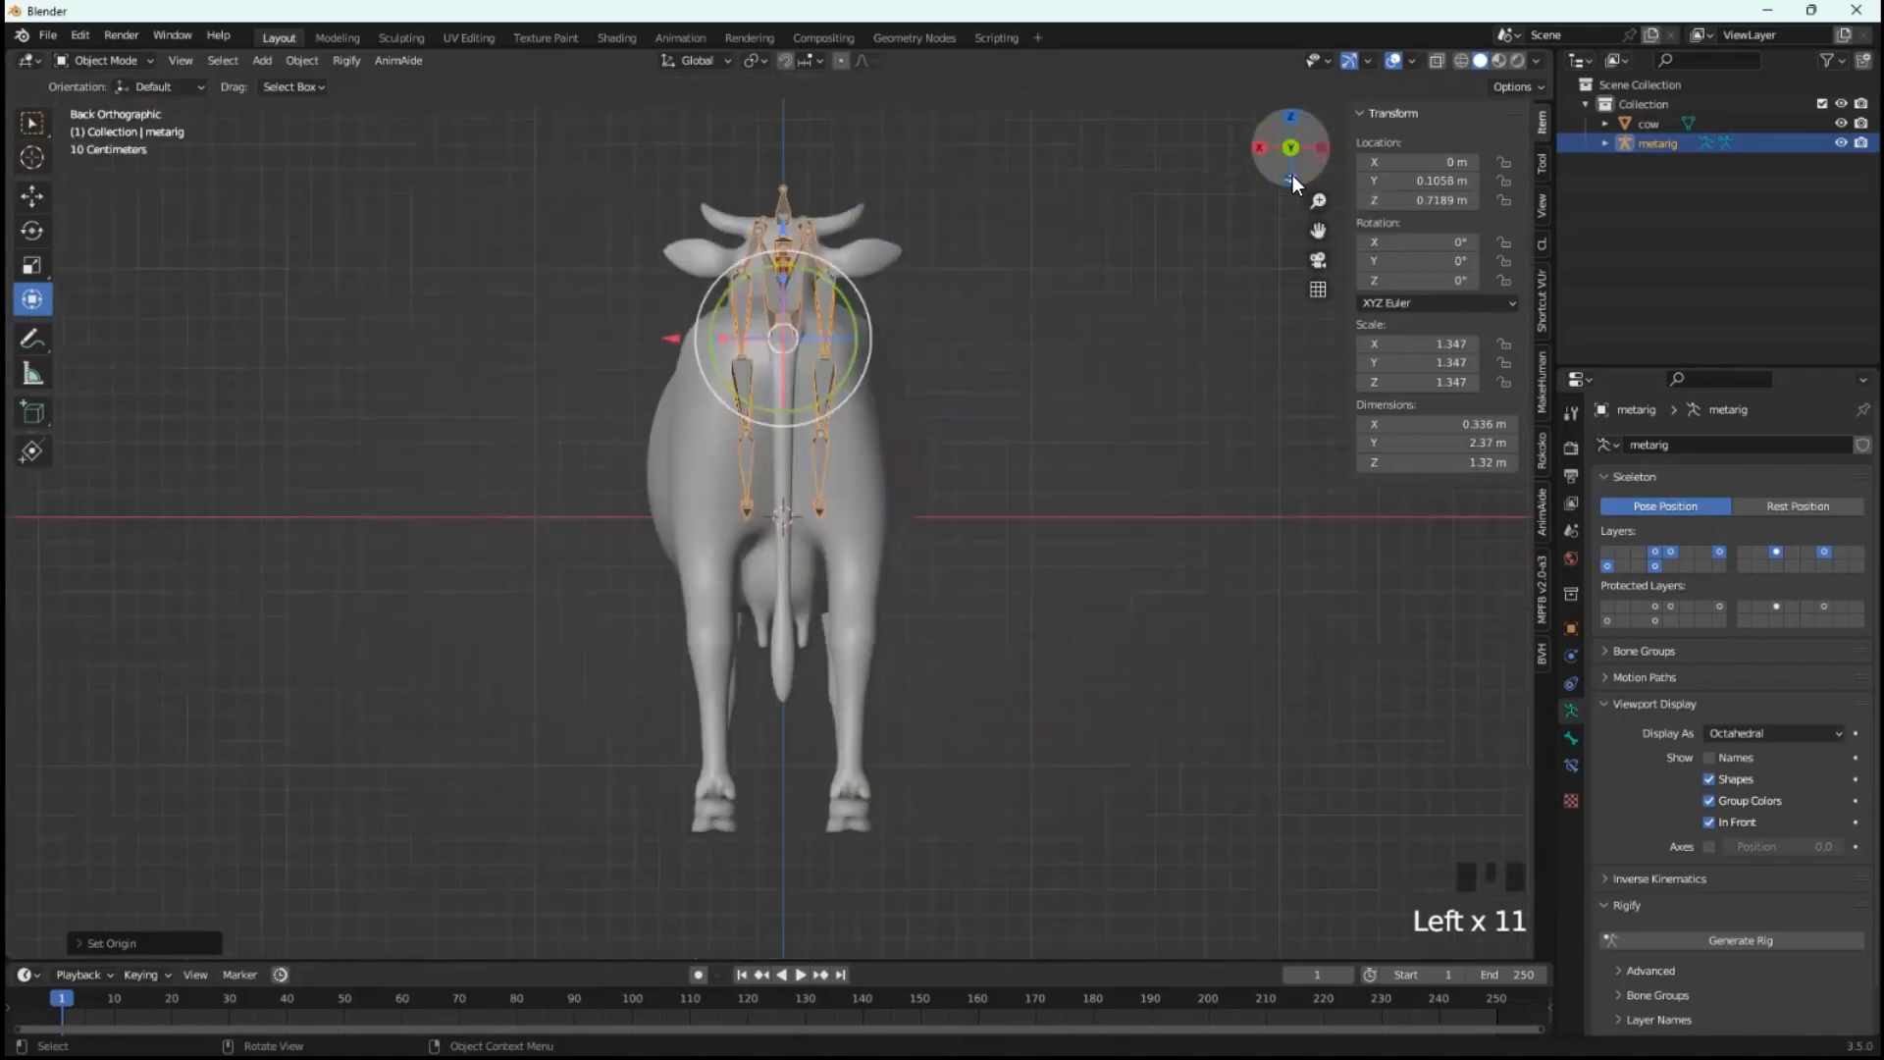
left_click(1290, 146)
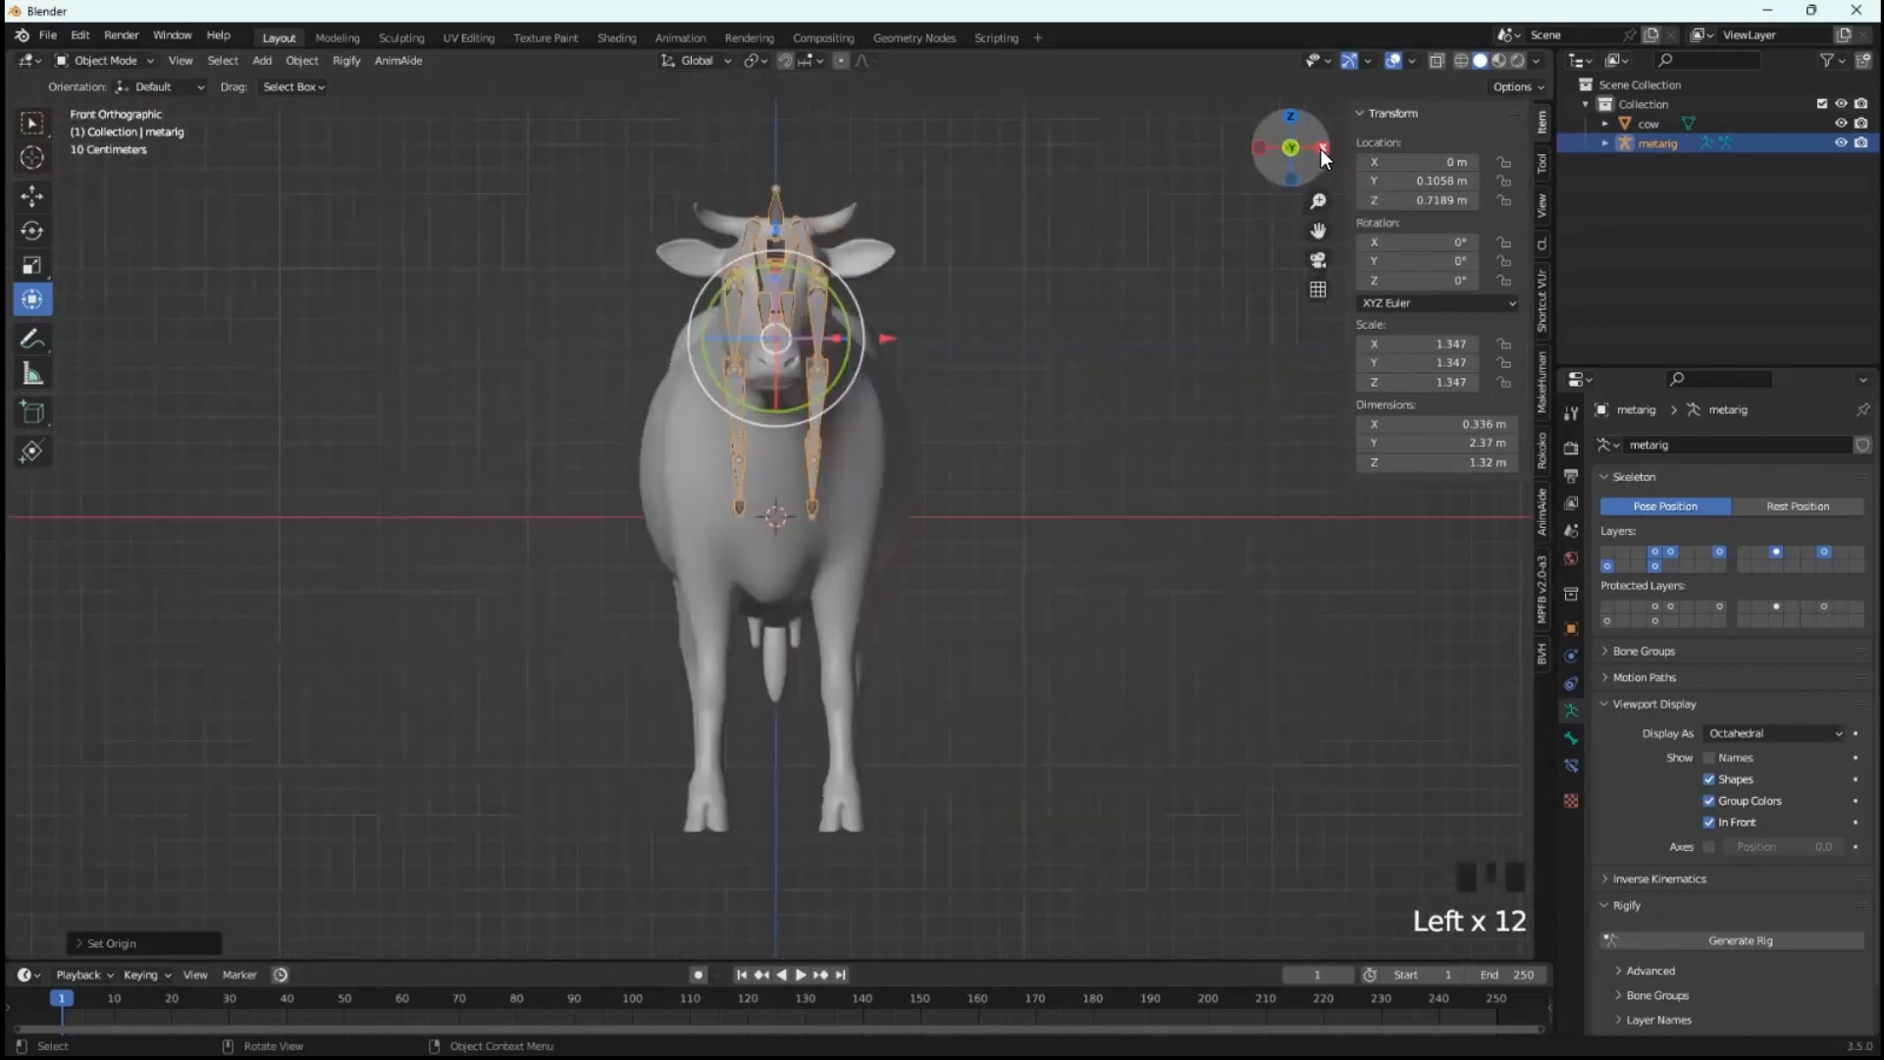
- In the right orthographic view, scale the metarig uniformly to about 2.694 and lower it to about -0.088 m in Z
left_click(1321, 148)
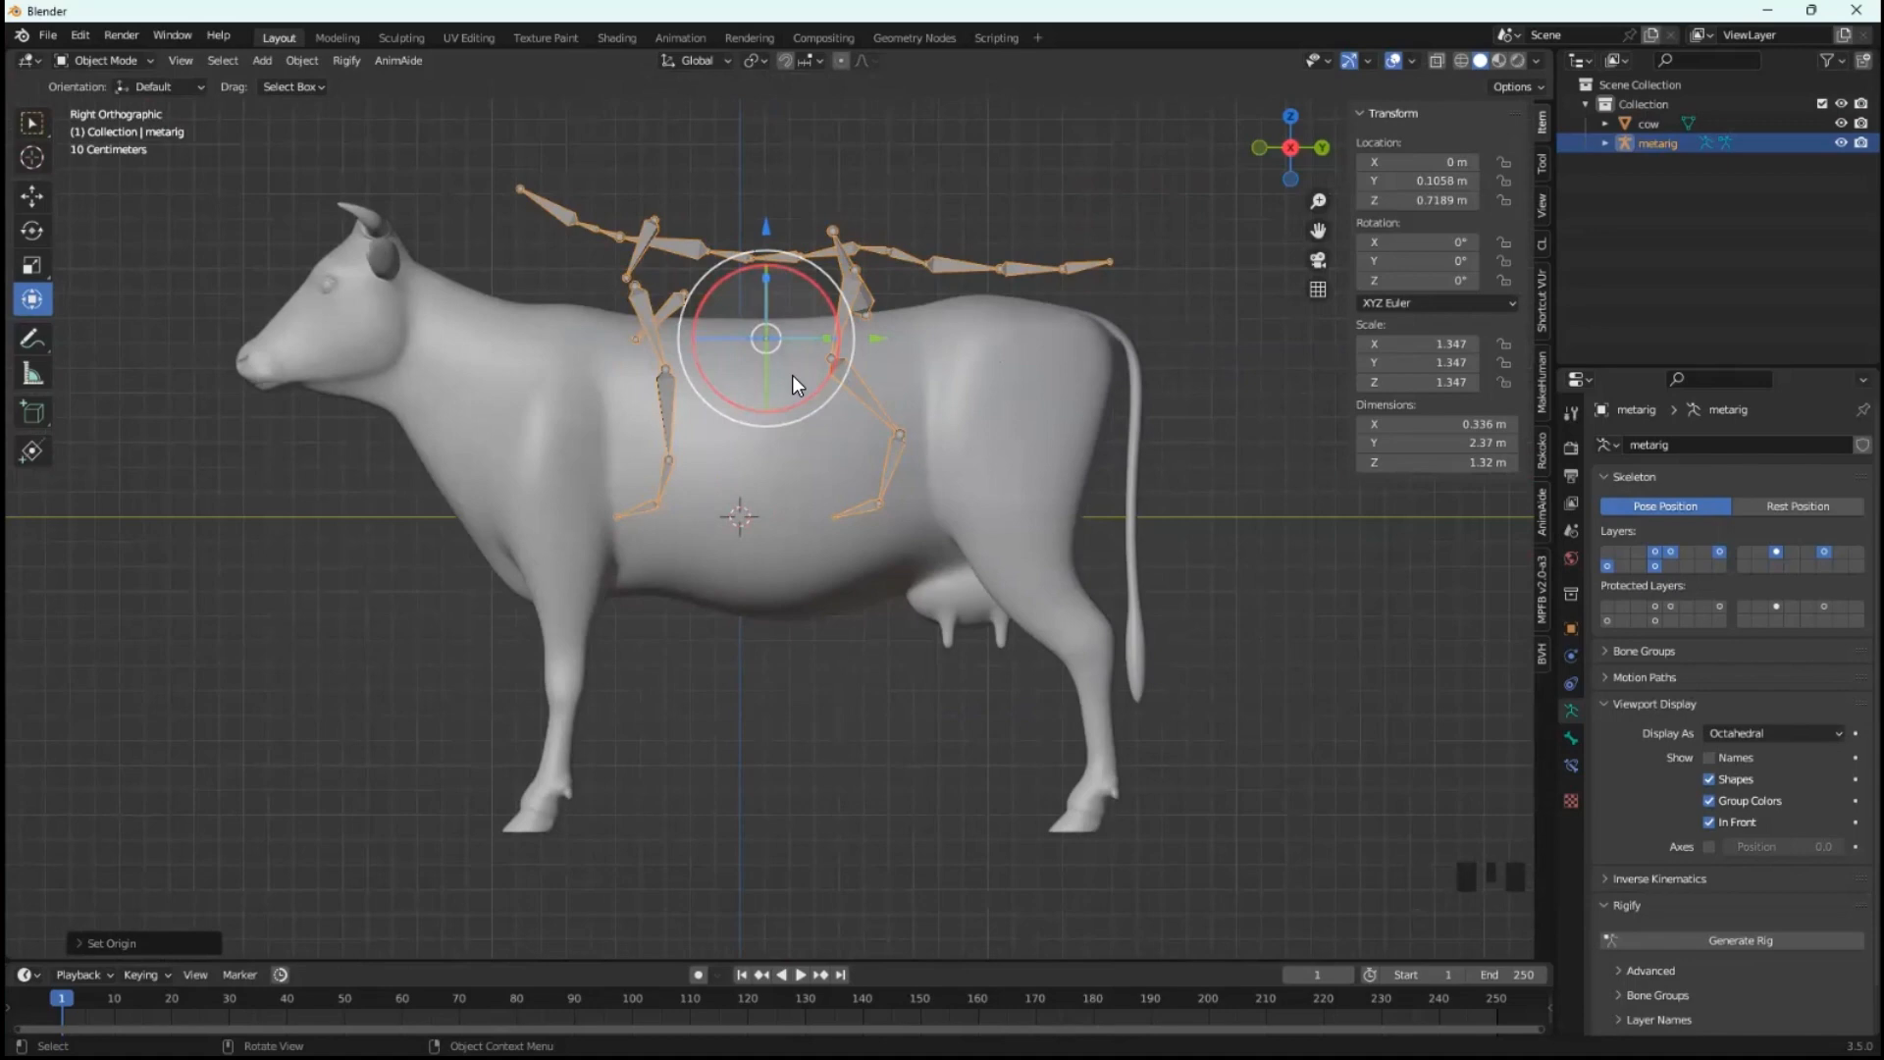
key("s")
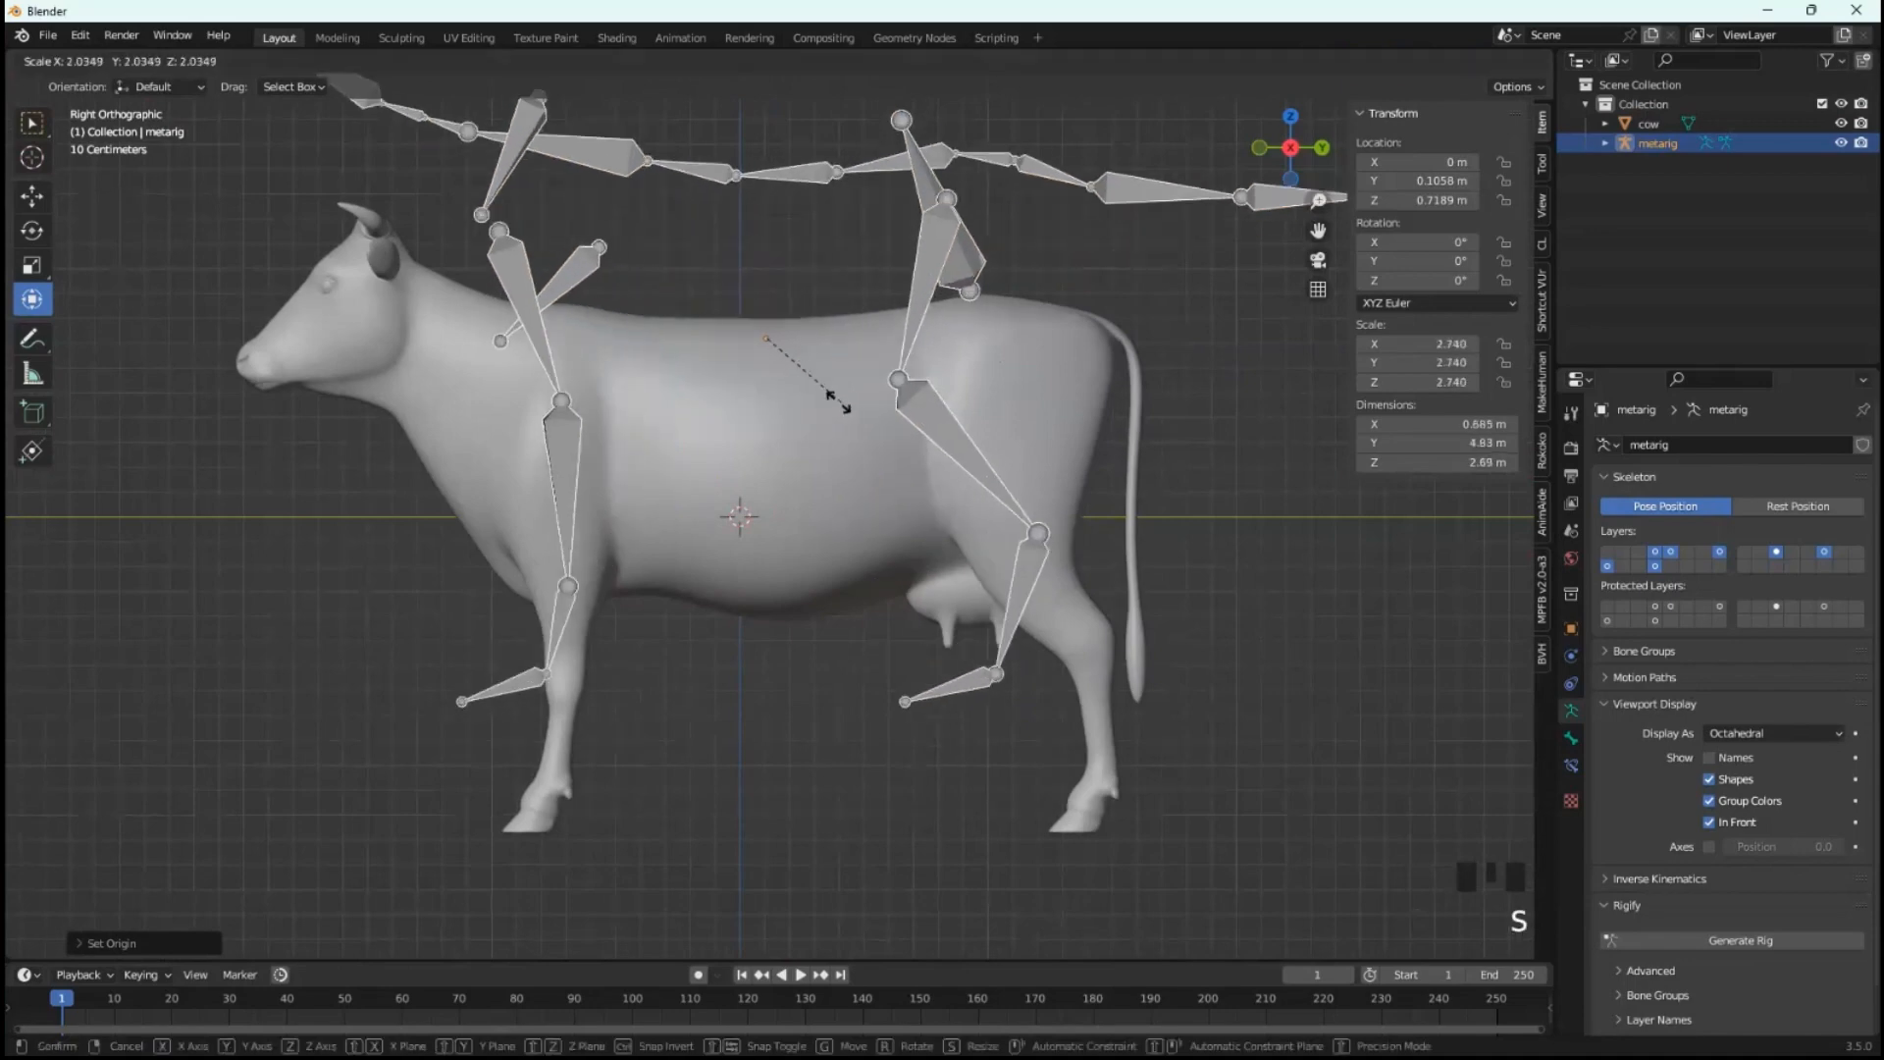
left_click(841, 401)
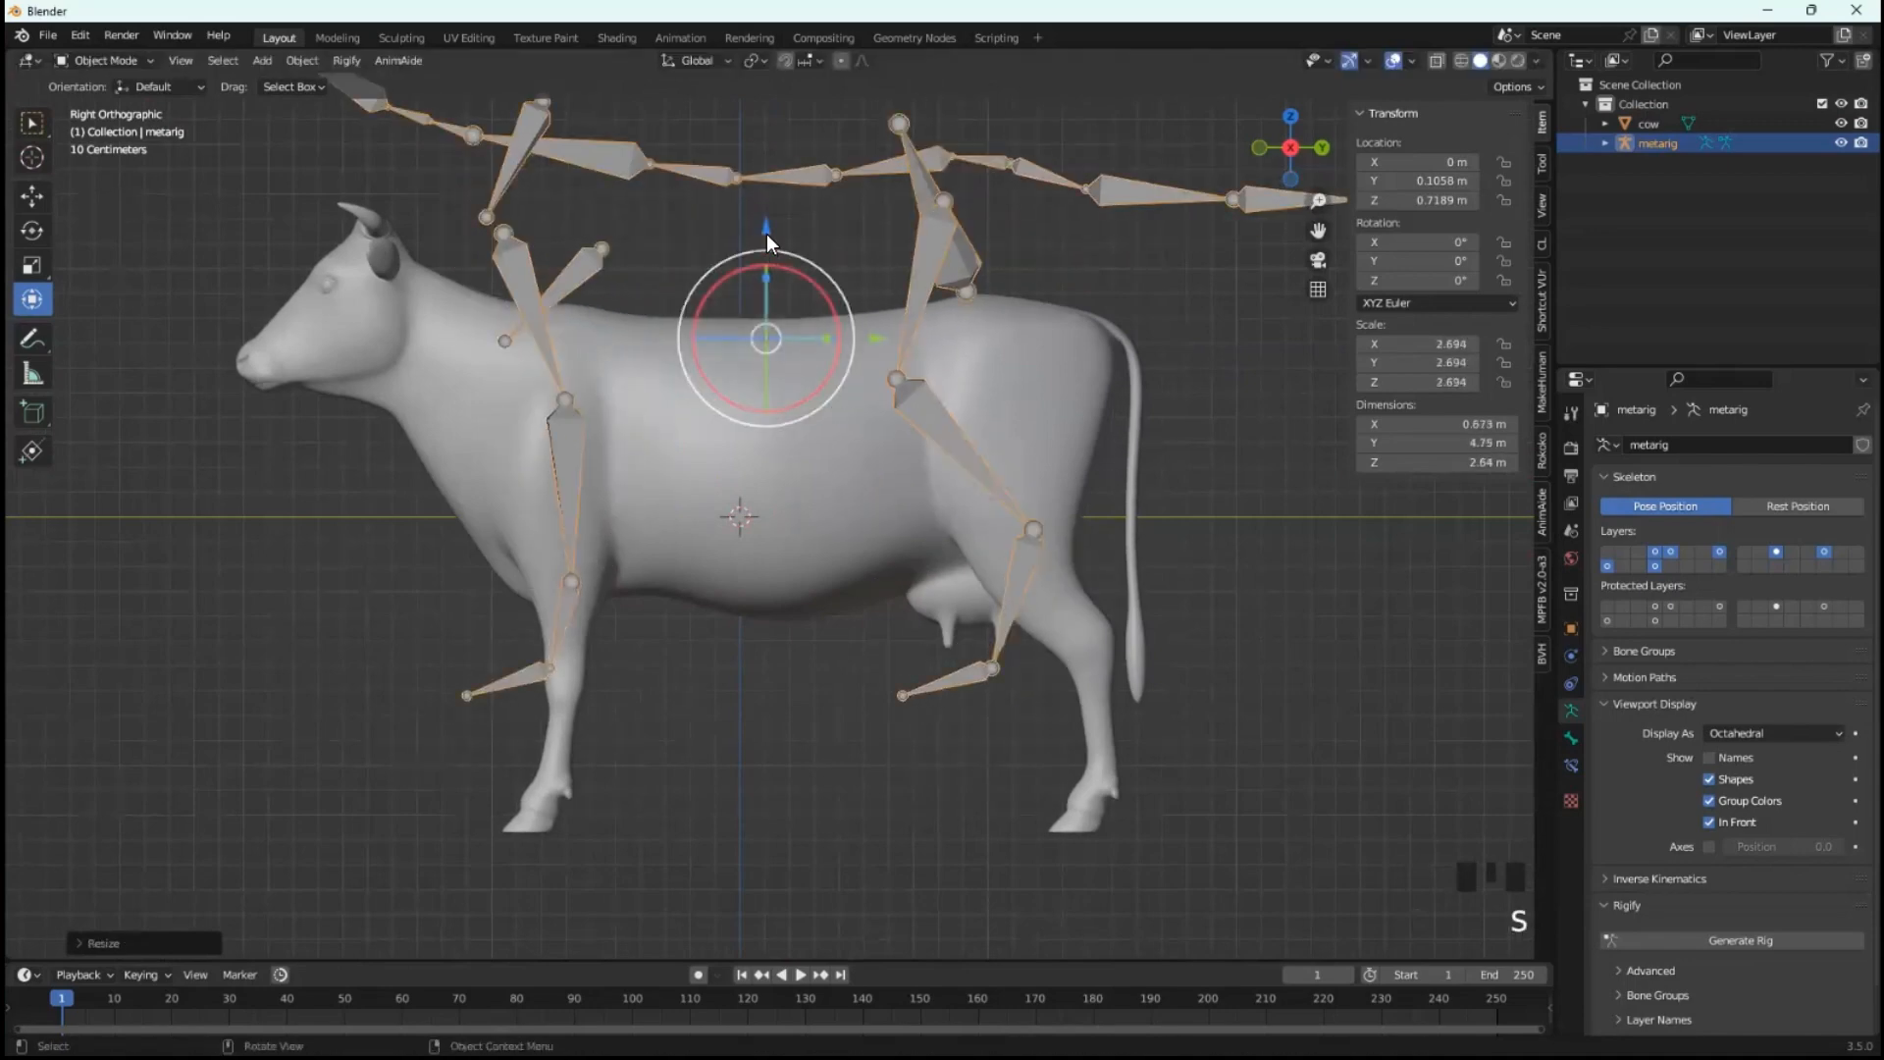
left_click_drag(767, 234, 803, 436)
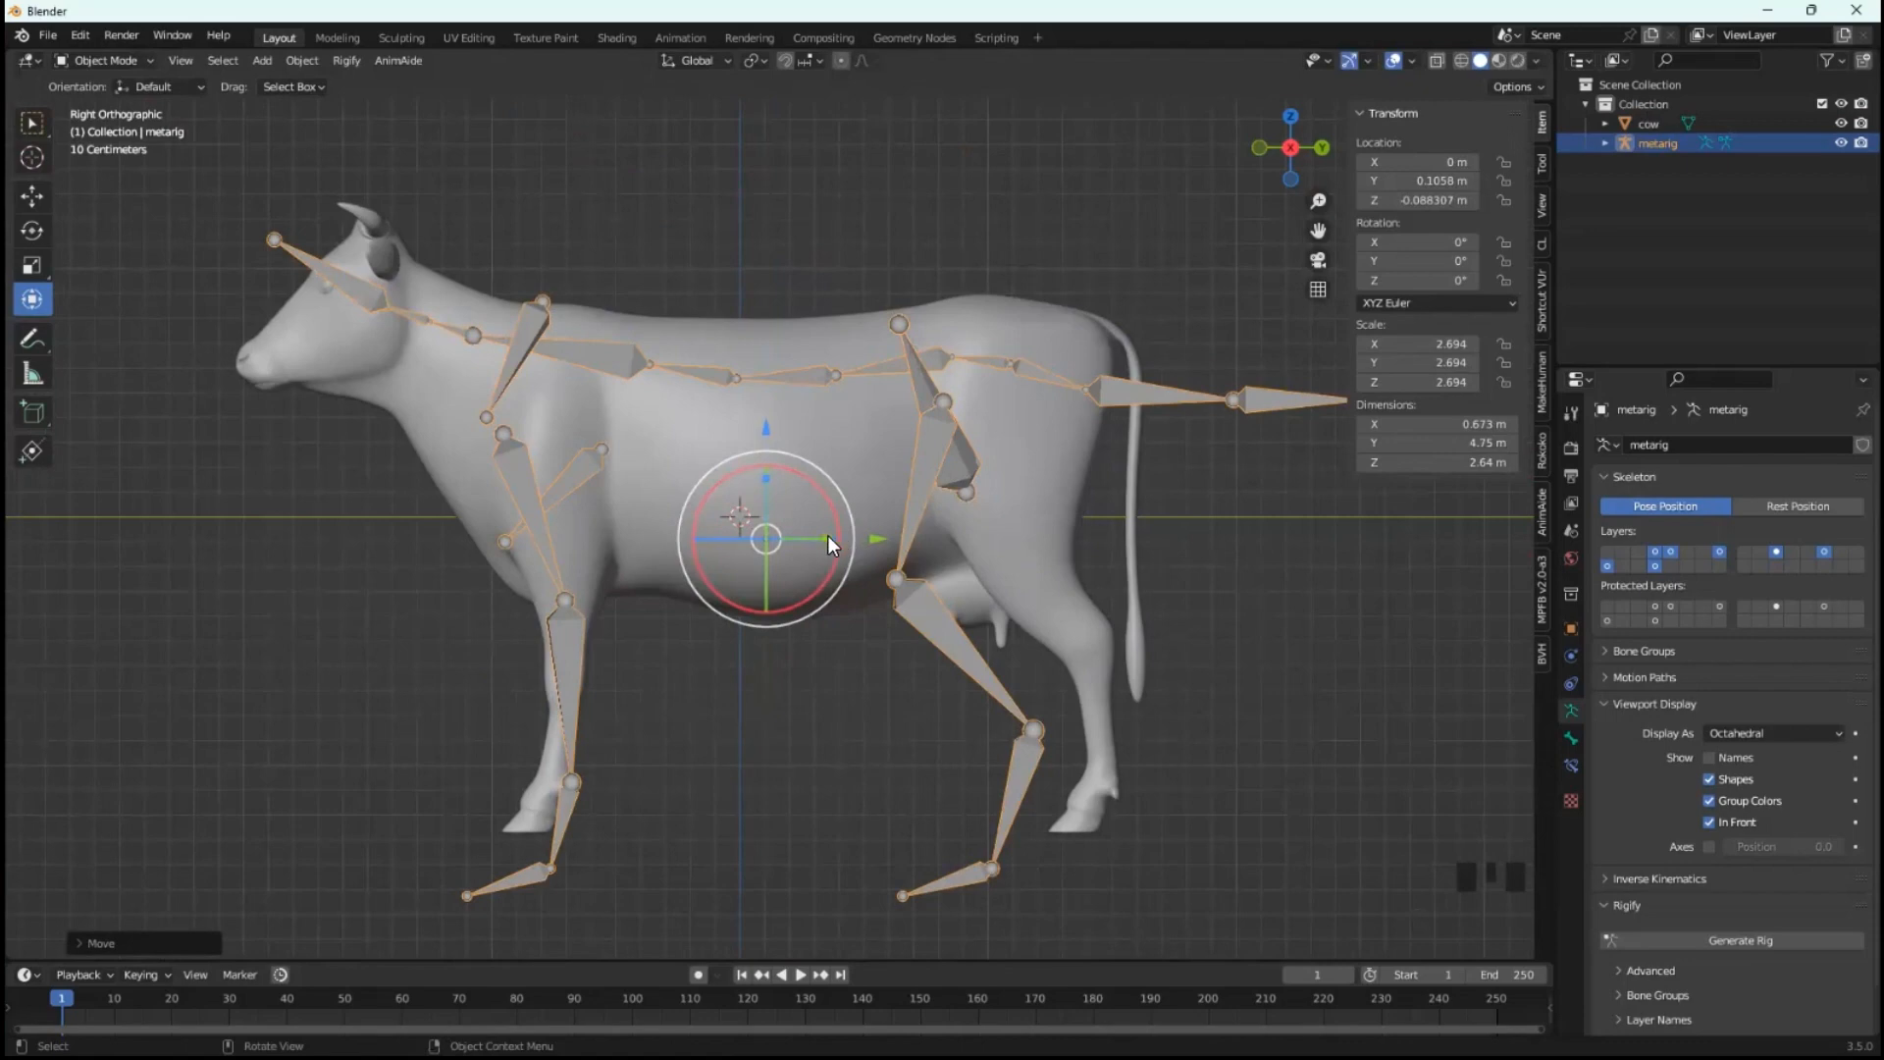
- Fit the metarig to the cow's body with a Y scale of about 3.133, Y location of about 0.255 m and Z scale of about 2.274
left_click_drag(827, 534, 915, 538)
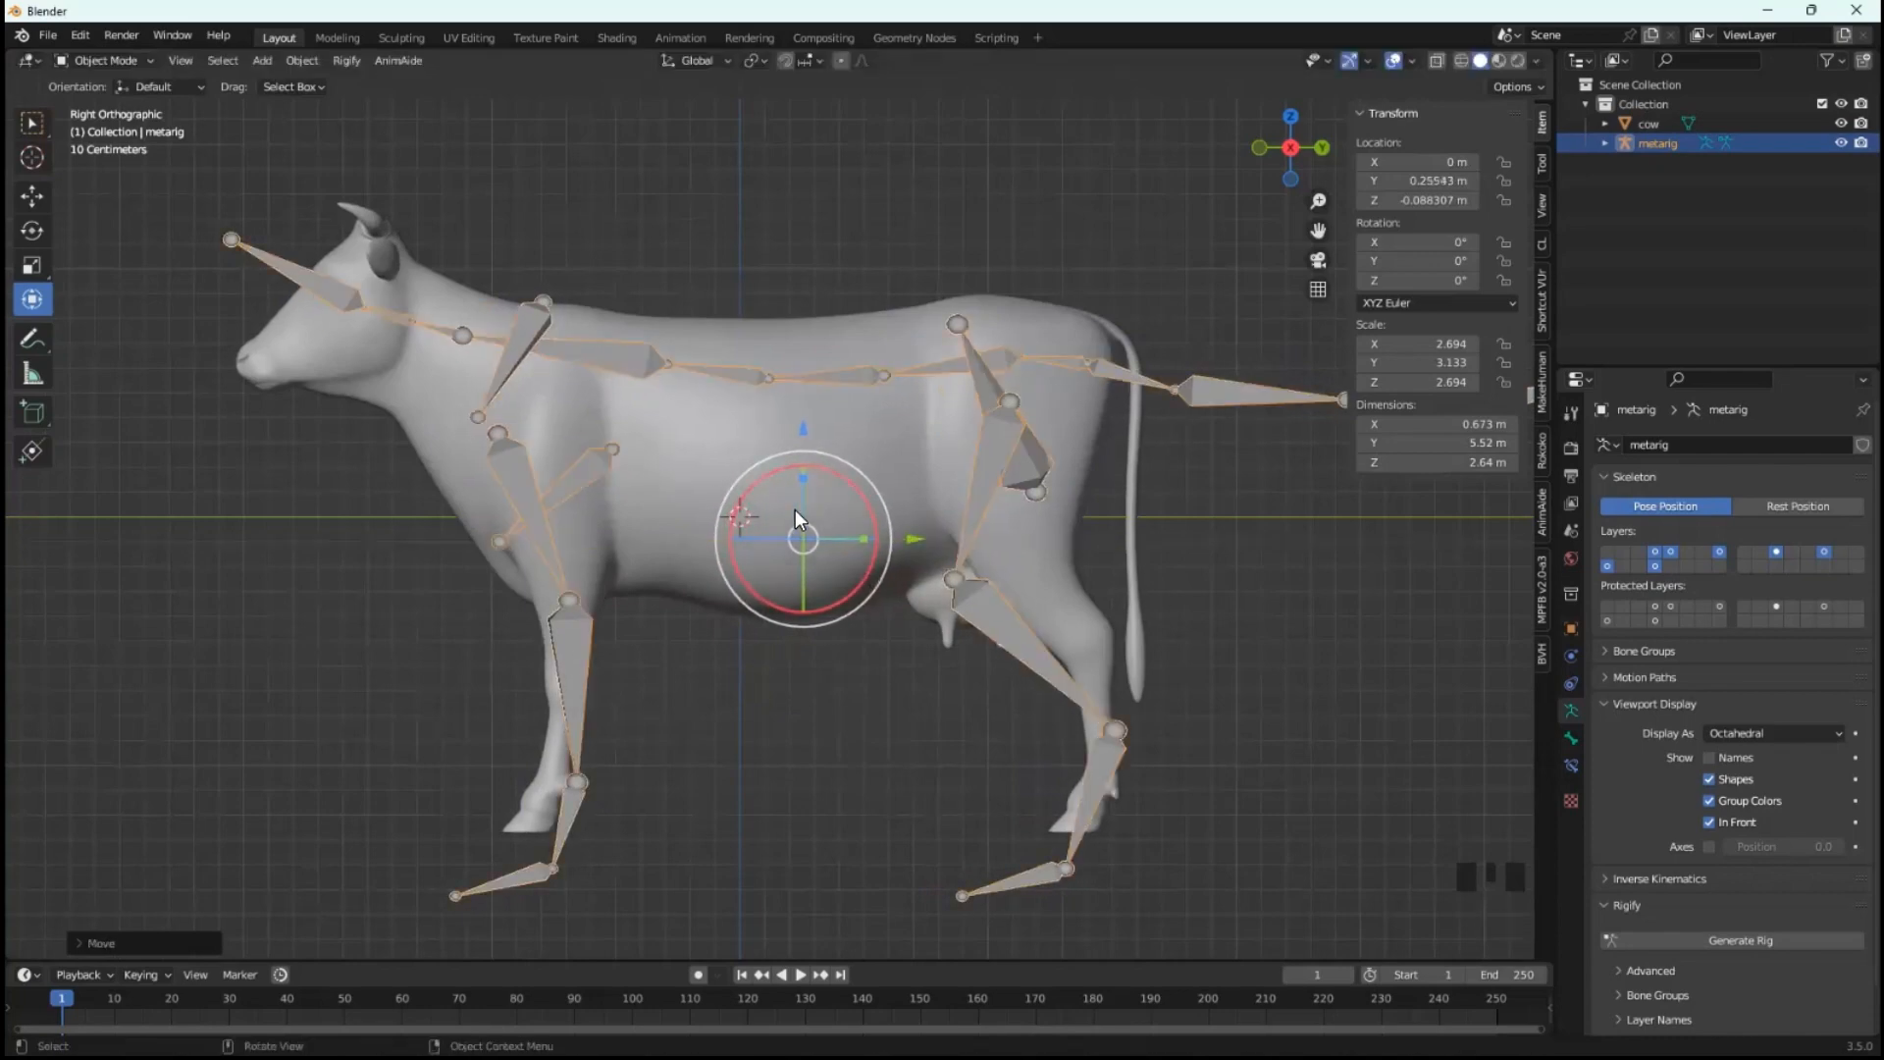
left_click_drag(804, 475, 809, 500)
middle_click_drag(808, 500, 818, 568)
scroll(944, 603, "down", 2)
scroll(913, 586, "up", 1)
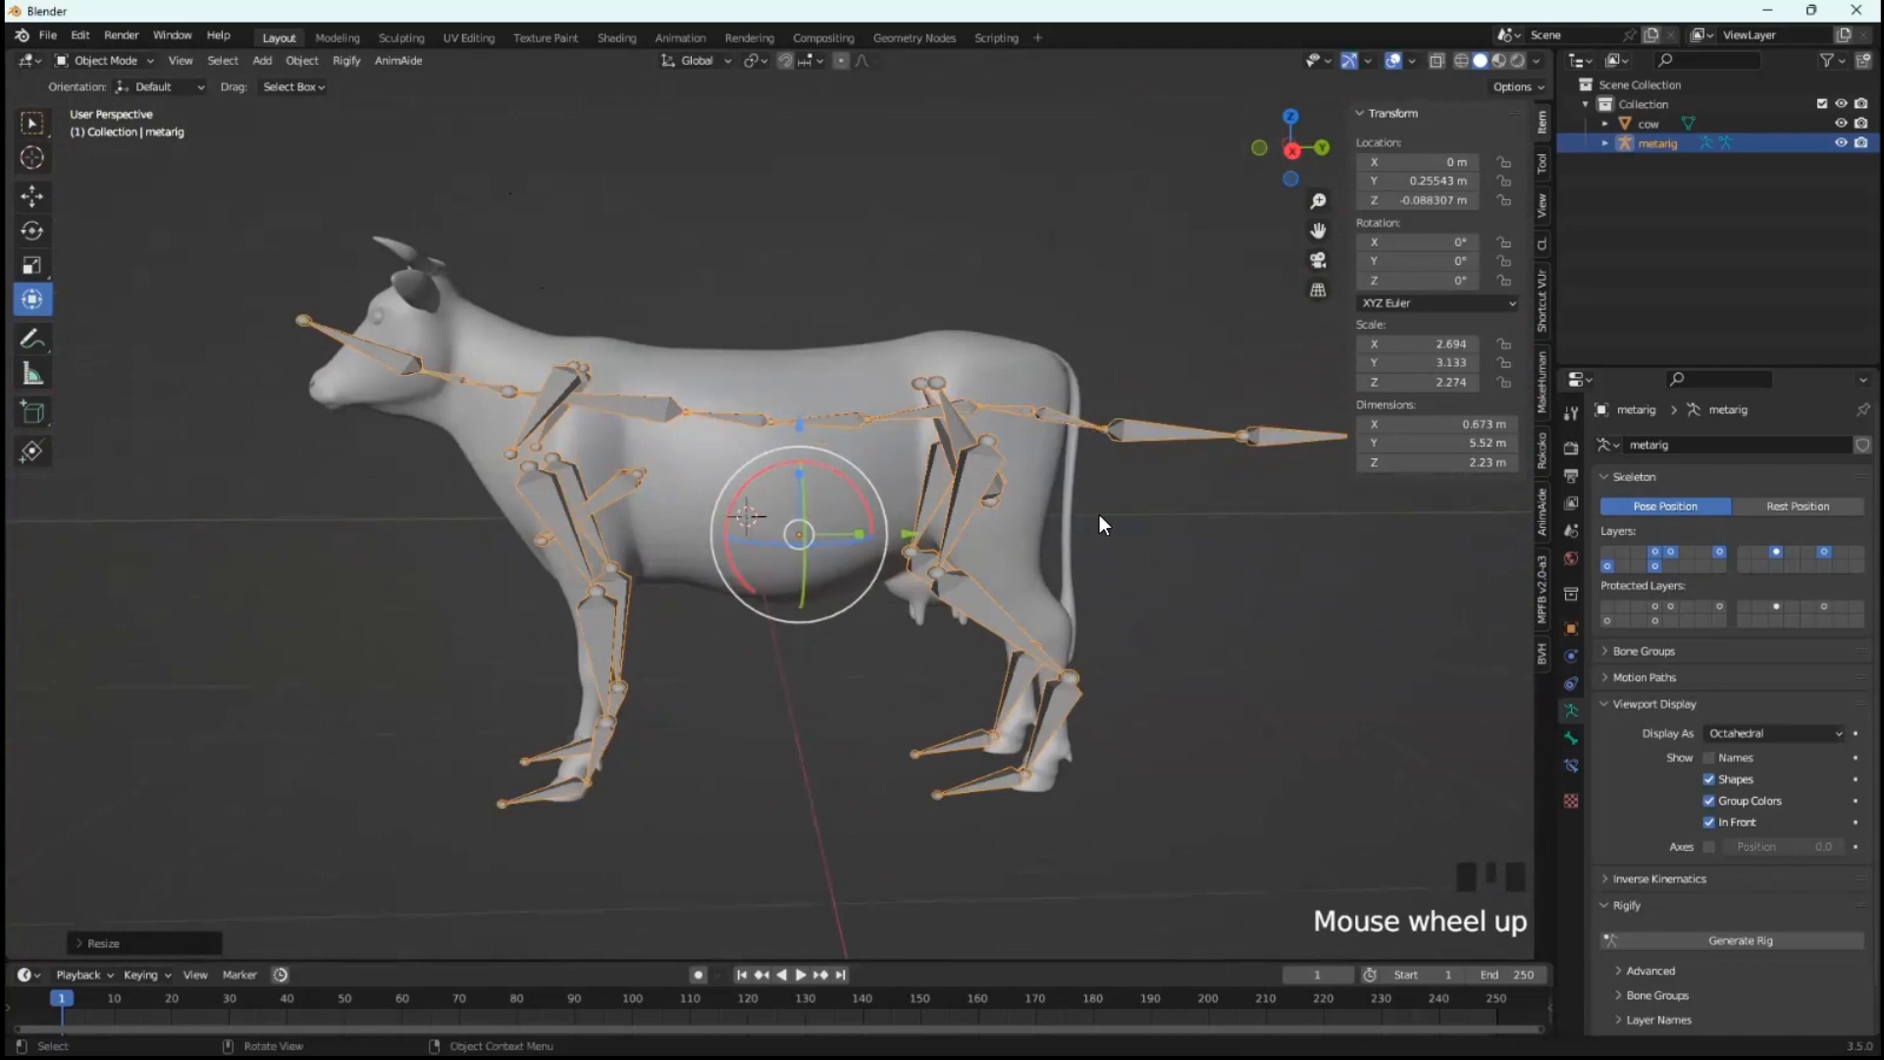
- Switch the metarig from Object Mode to Edit Mode
left_click(1231, 555)
left_click(1124, 433)
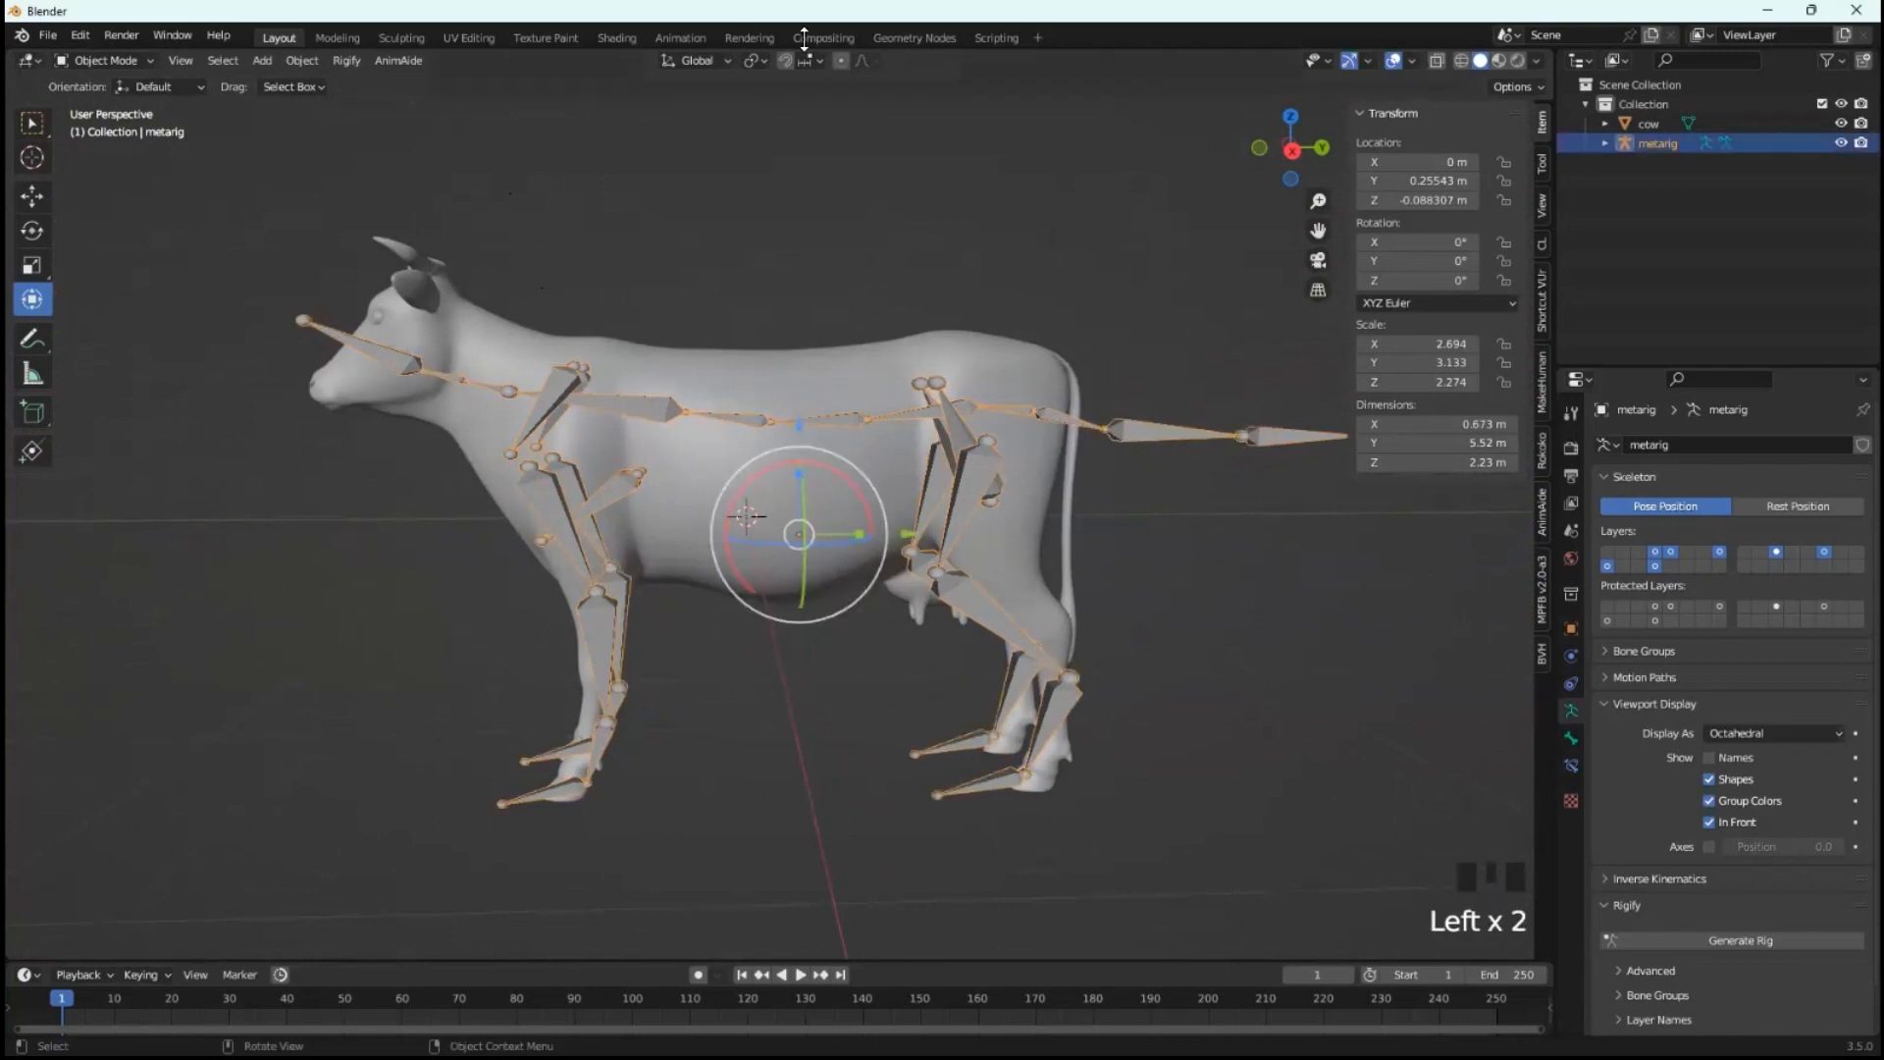
left_click(149, 60)
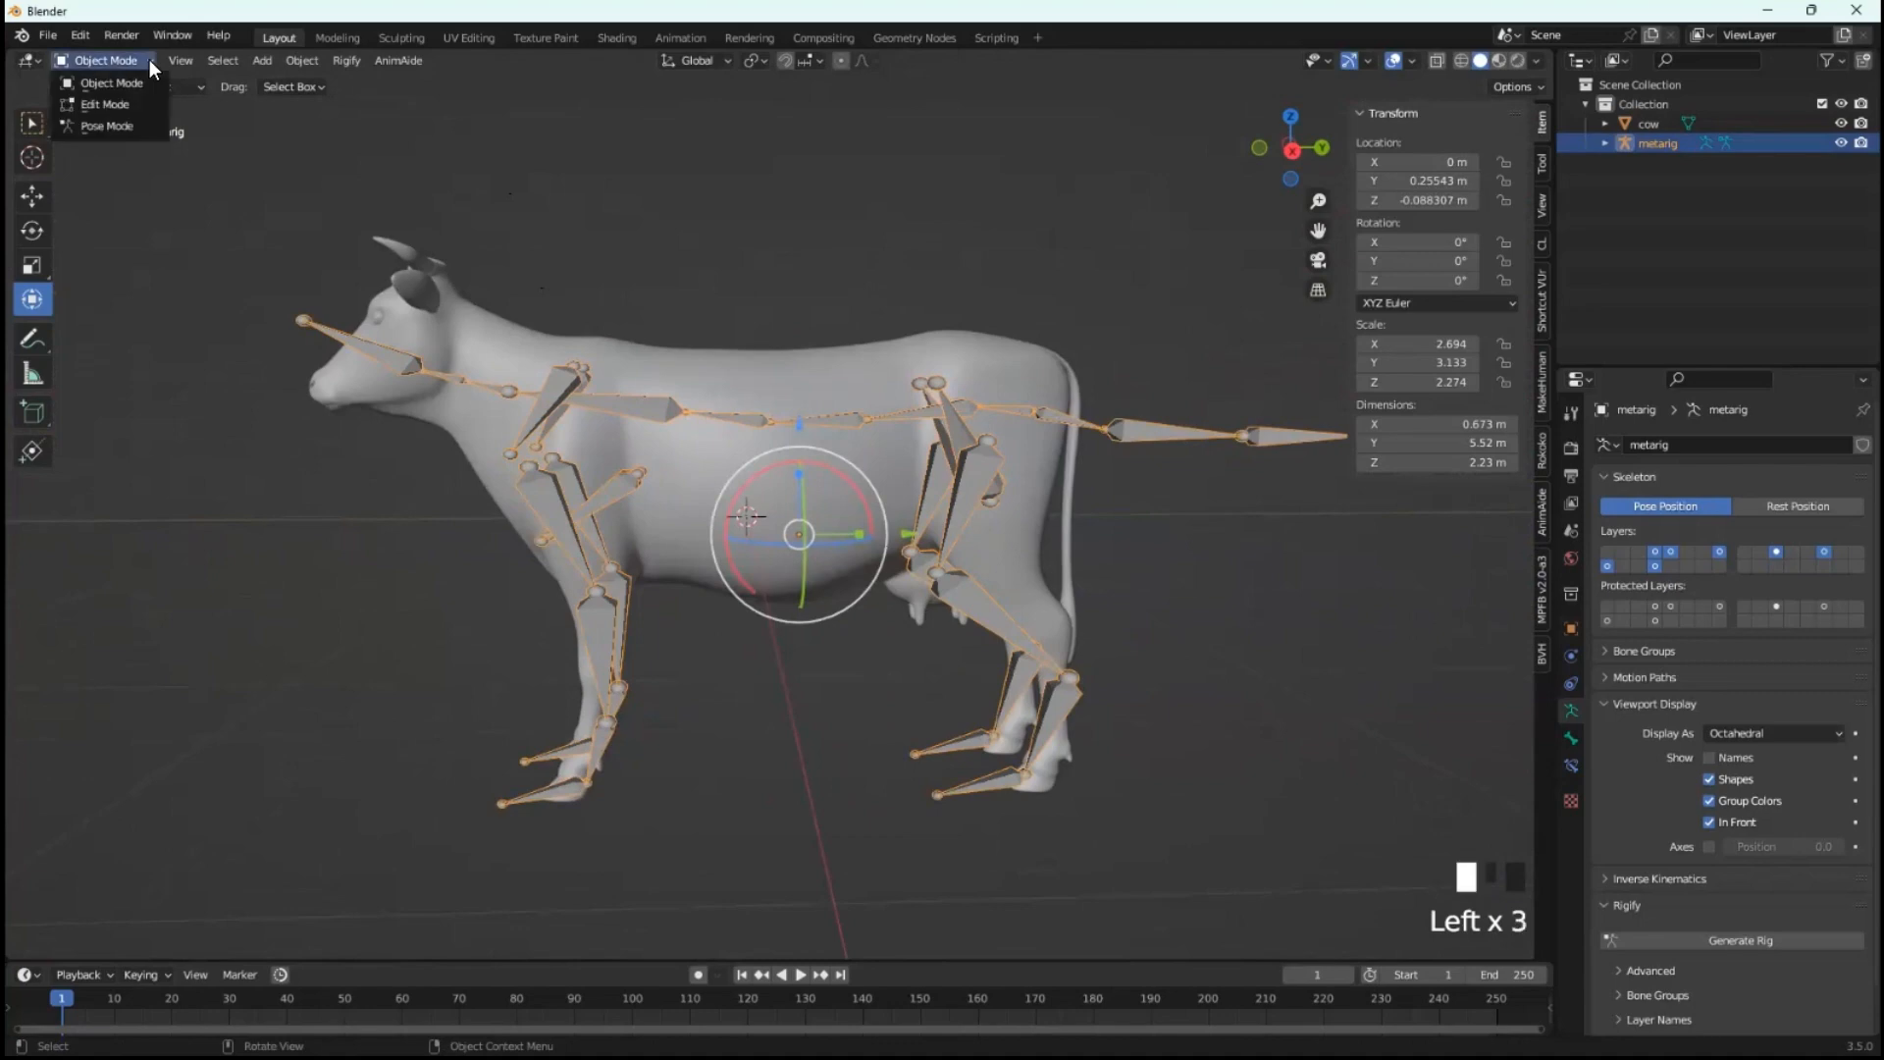
left_click(145, 106)
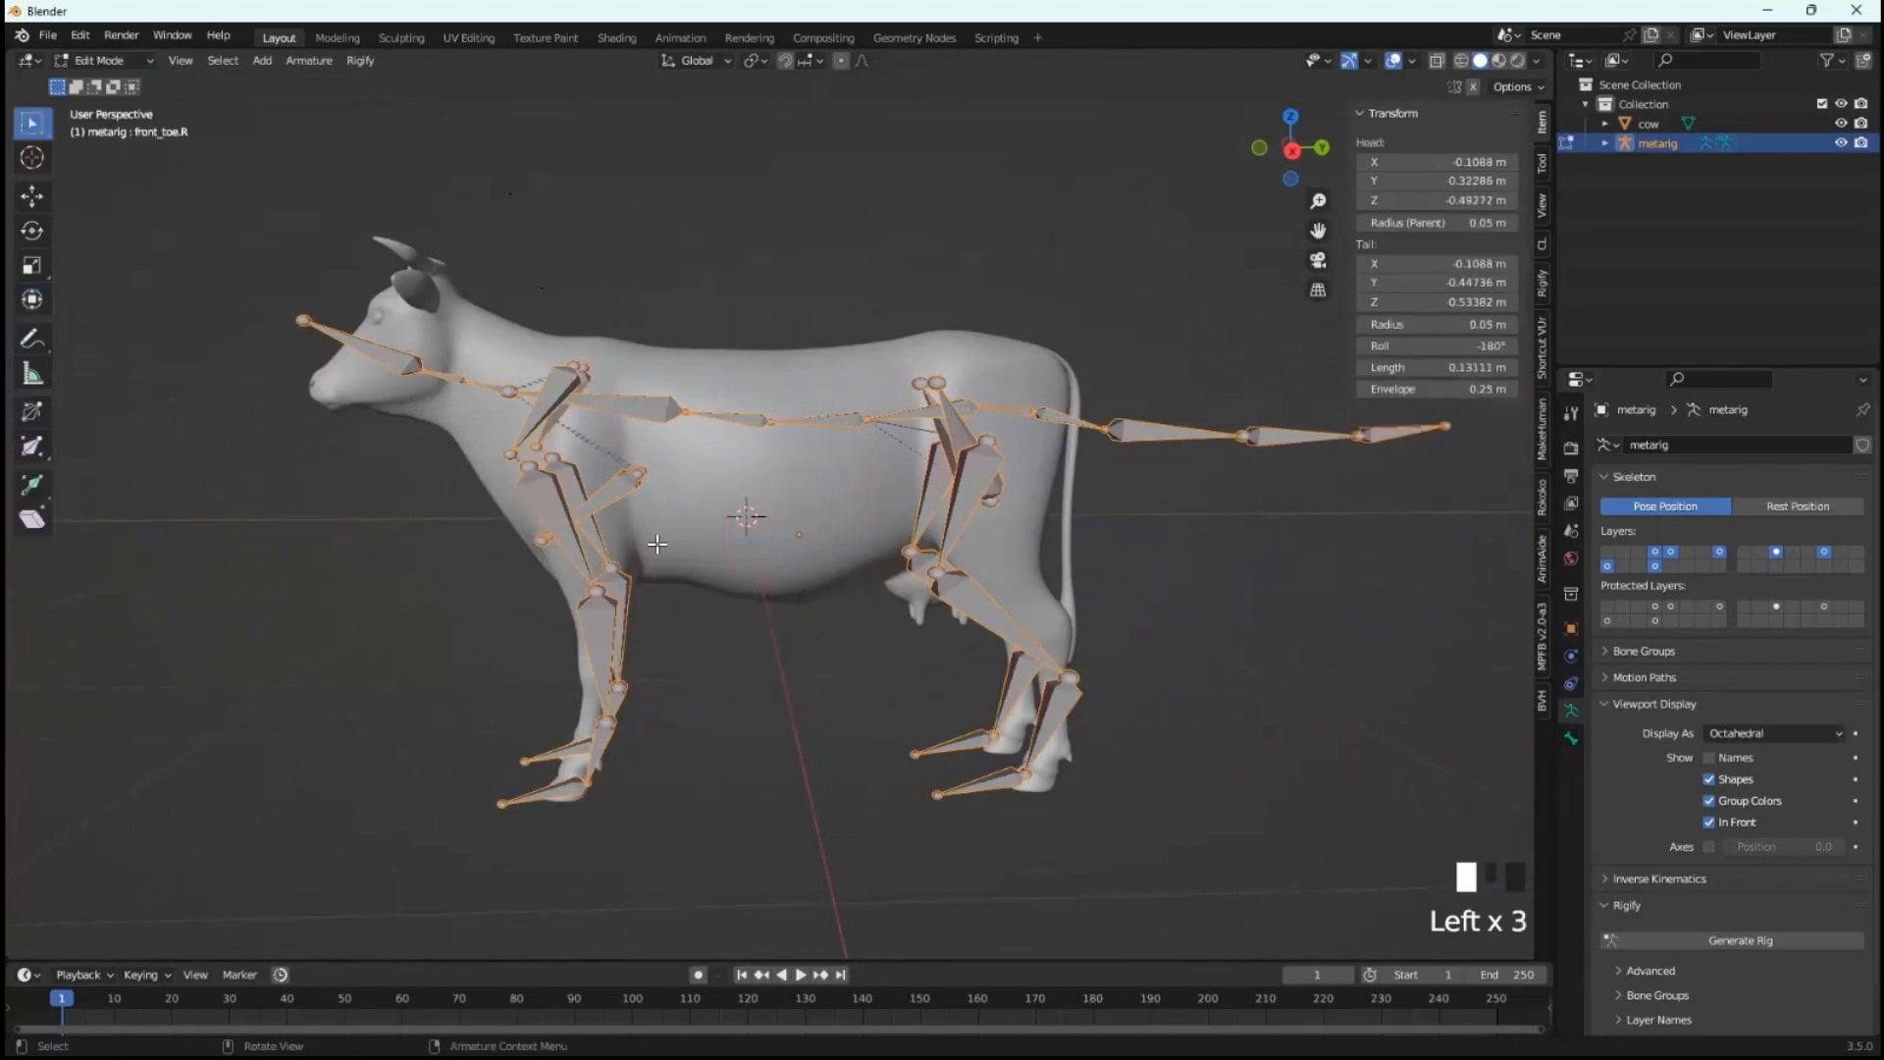
- Move the tip of the metarig's head bone down into the cow's muzzle, at about Y -0.685 m and Z 0.332 m
scroll(652, 539, "down", 2)
scroll(674, 539, "up", 3)
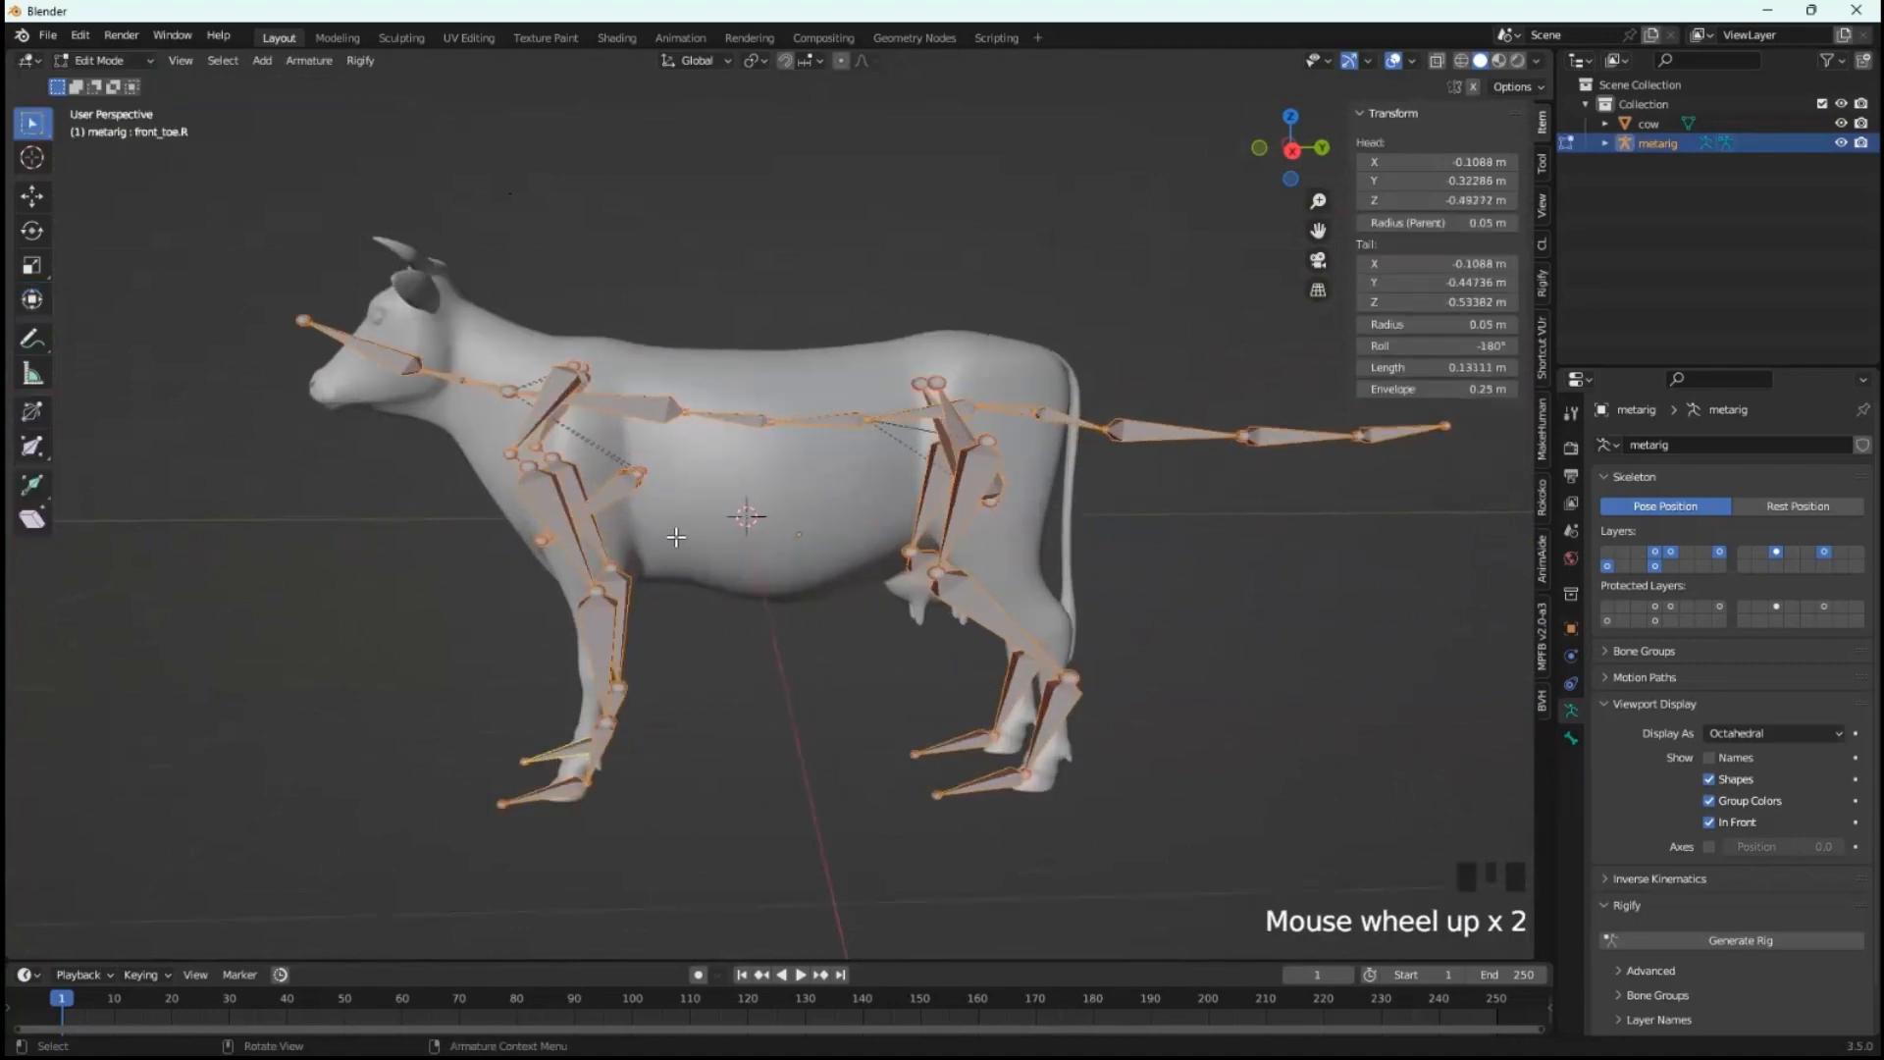
middle_click_drag(596, 518, 550, 442, "shift")
scroll(527, 429, "up", 2)
scroll(529, 414, "down", 1)
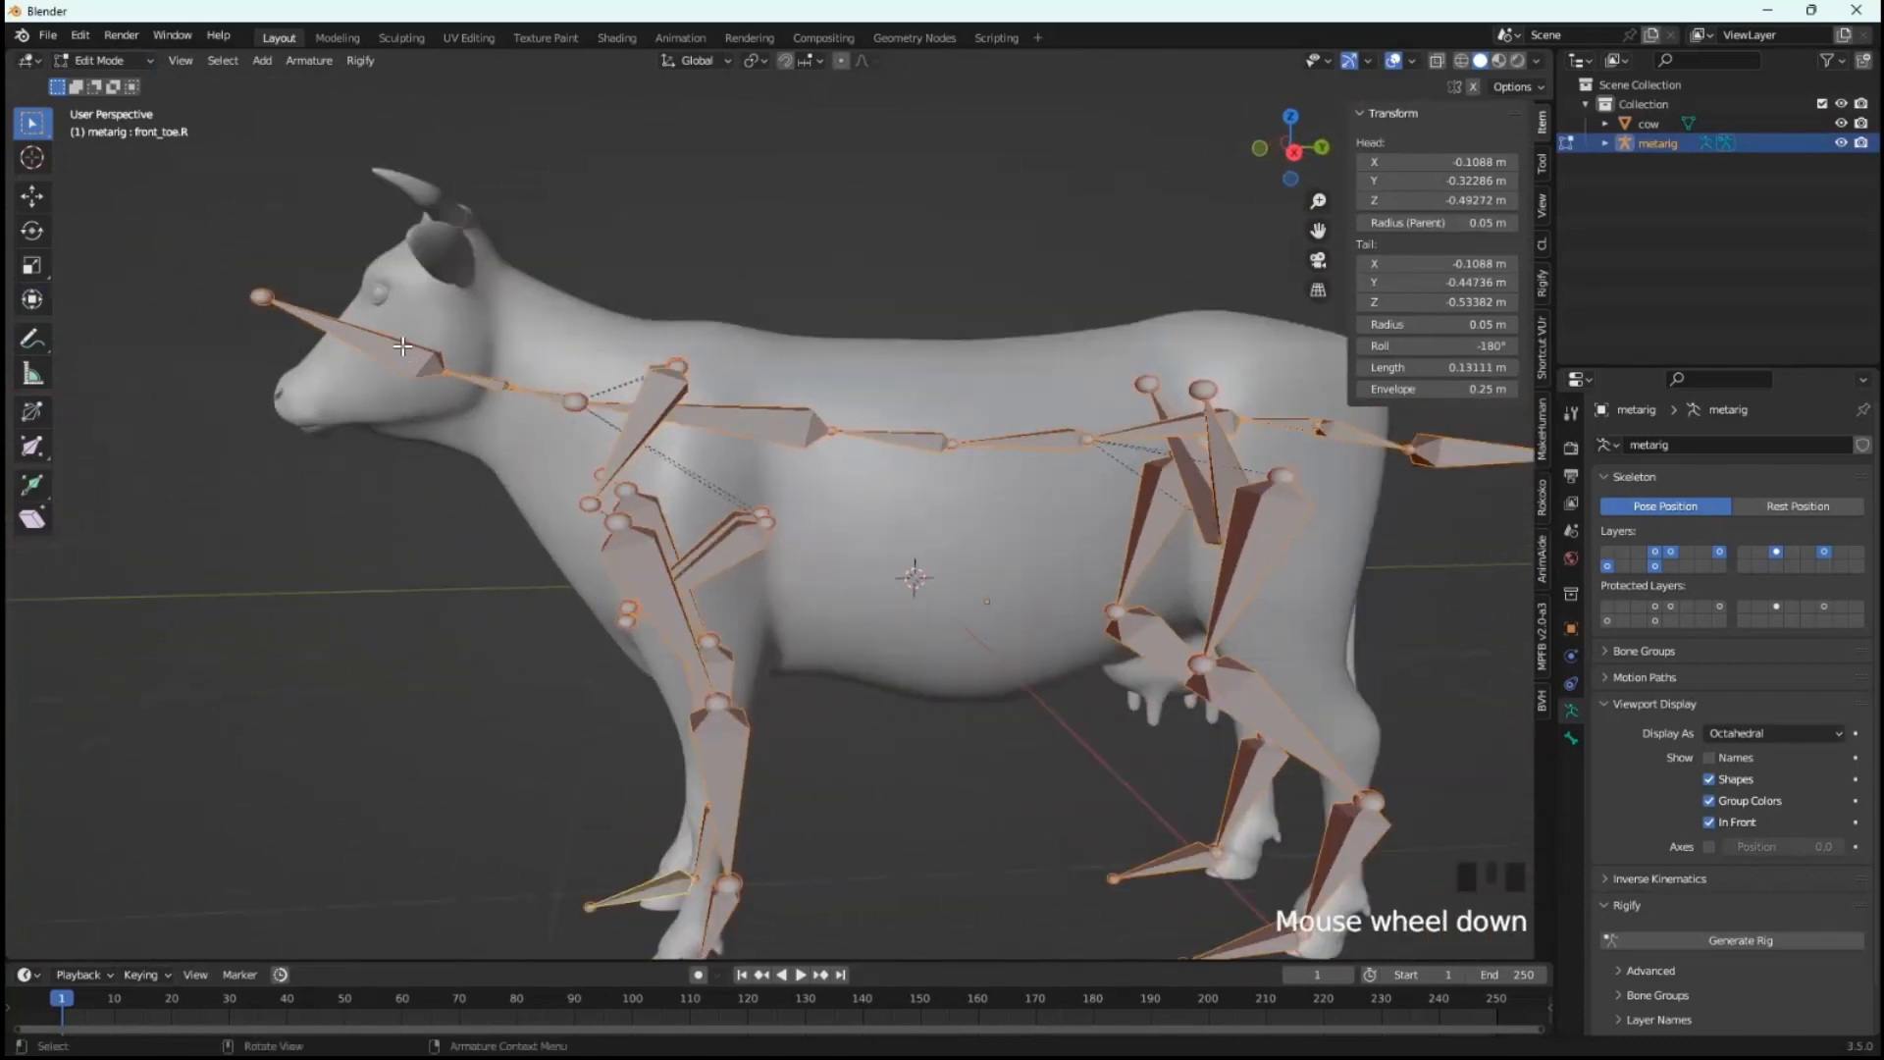
middle_click_drag(402, 345, 262, 301)
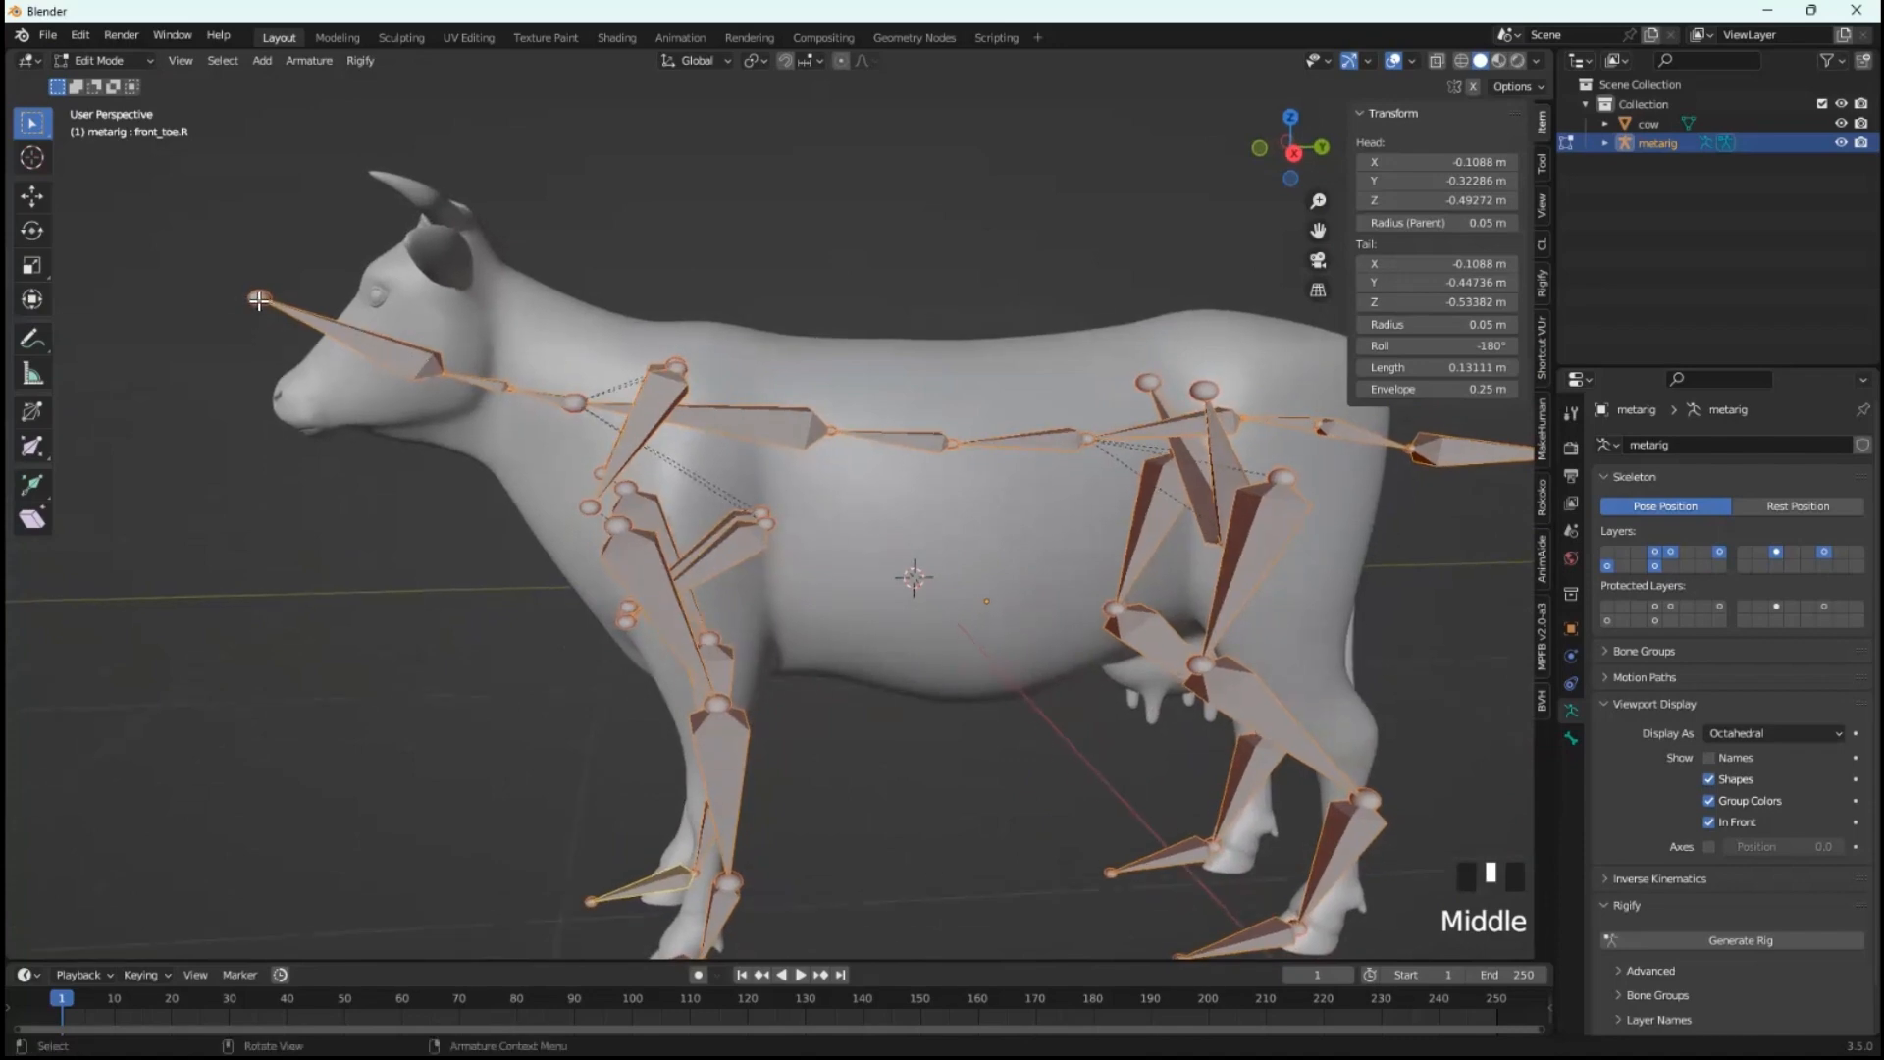
left_click(257, 299)
left_click(258, 301)
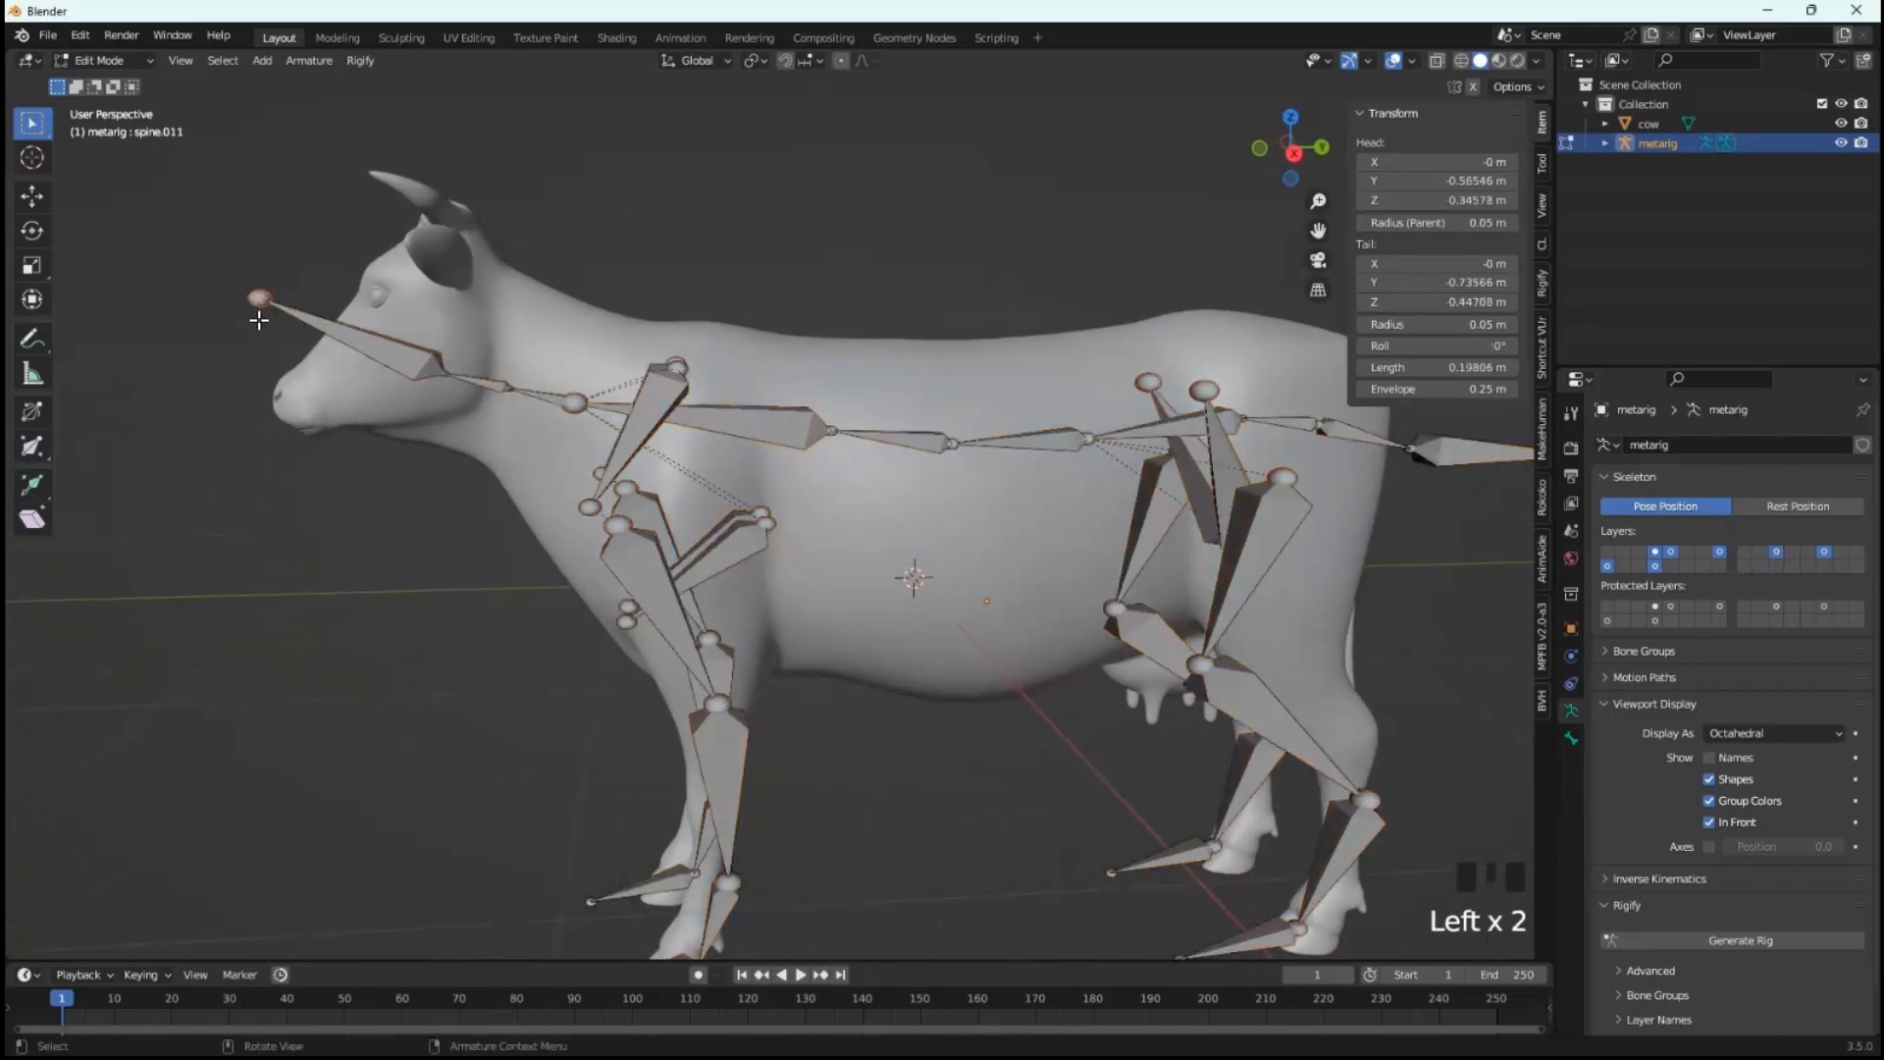
scroll(258, 303, "up", 2)
scroll(258, 304, "down", 1)
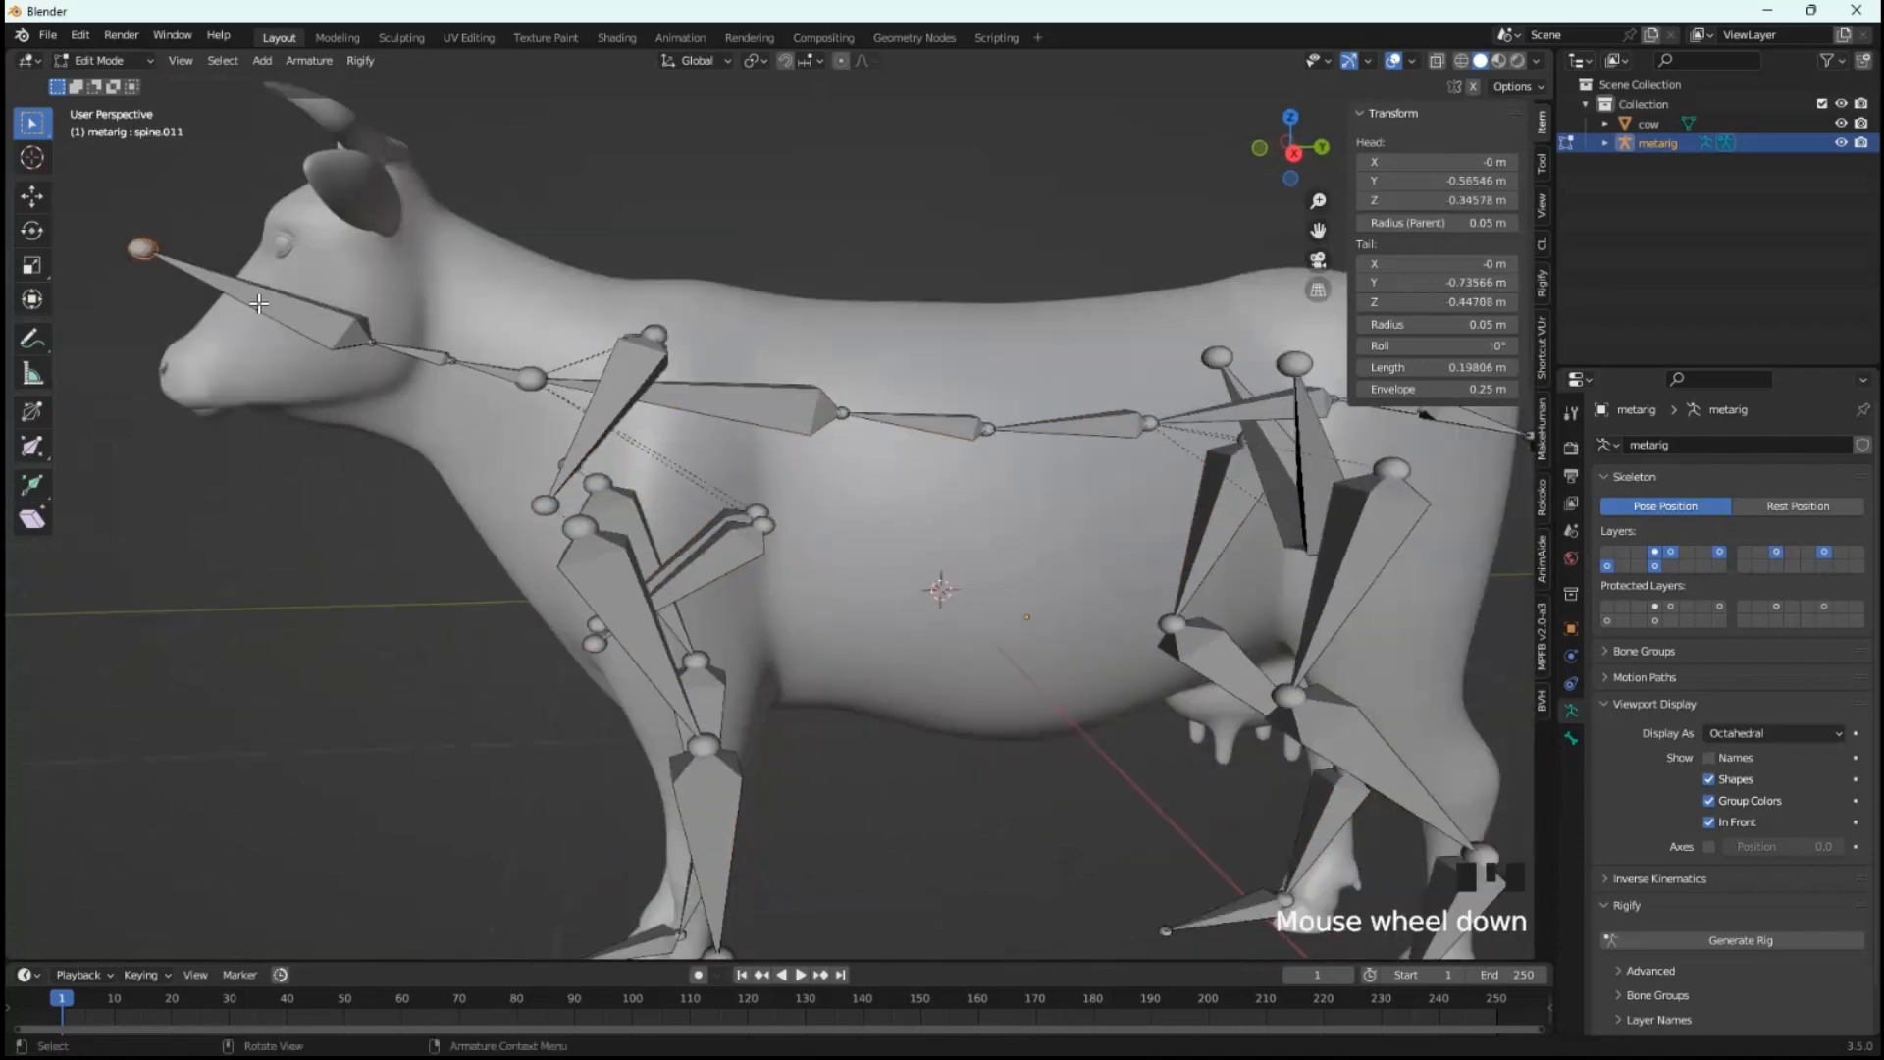
left_click(143, 251)
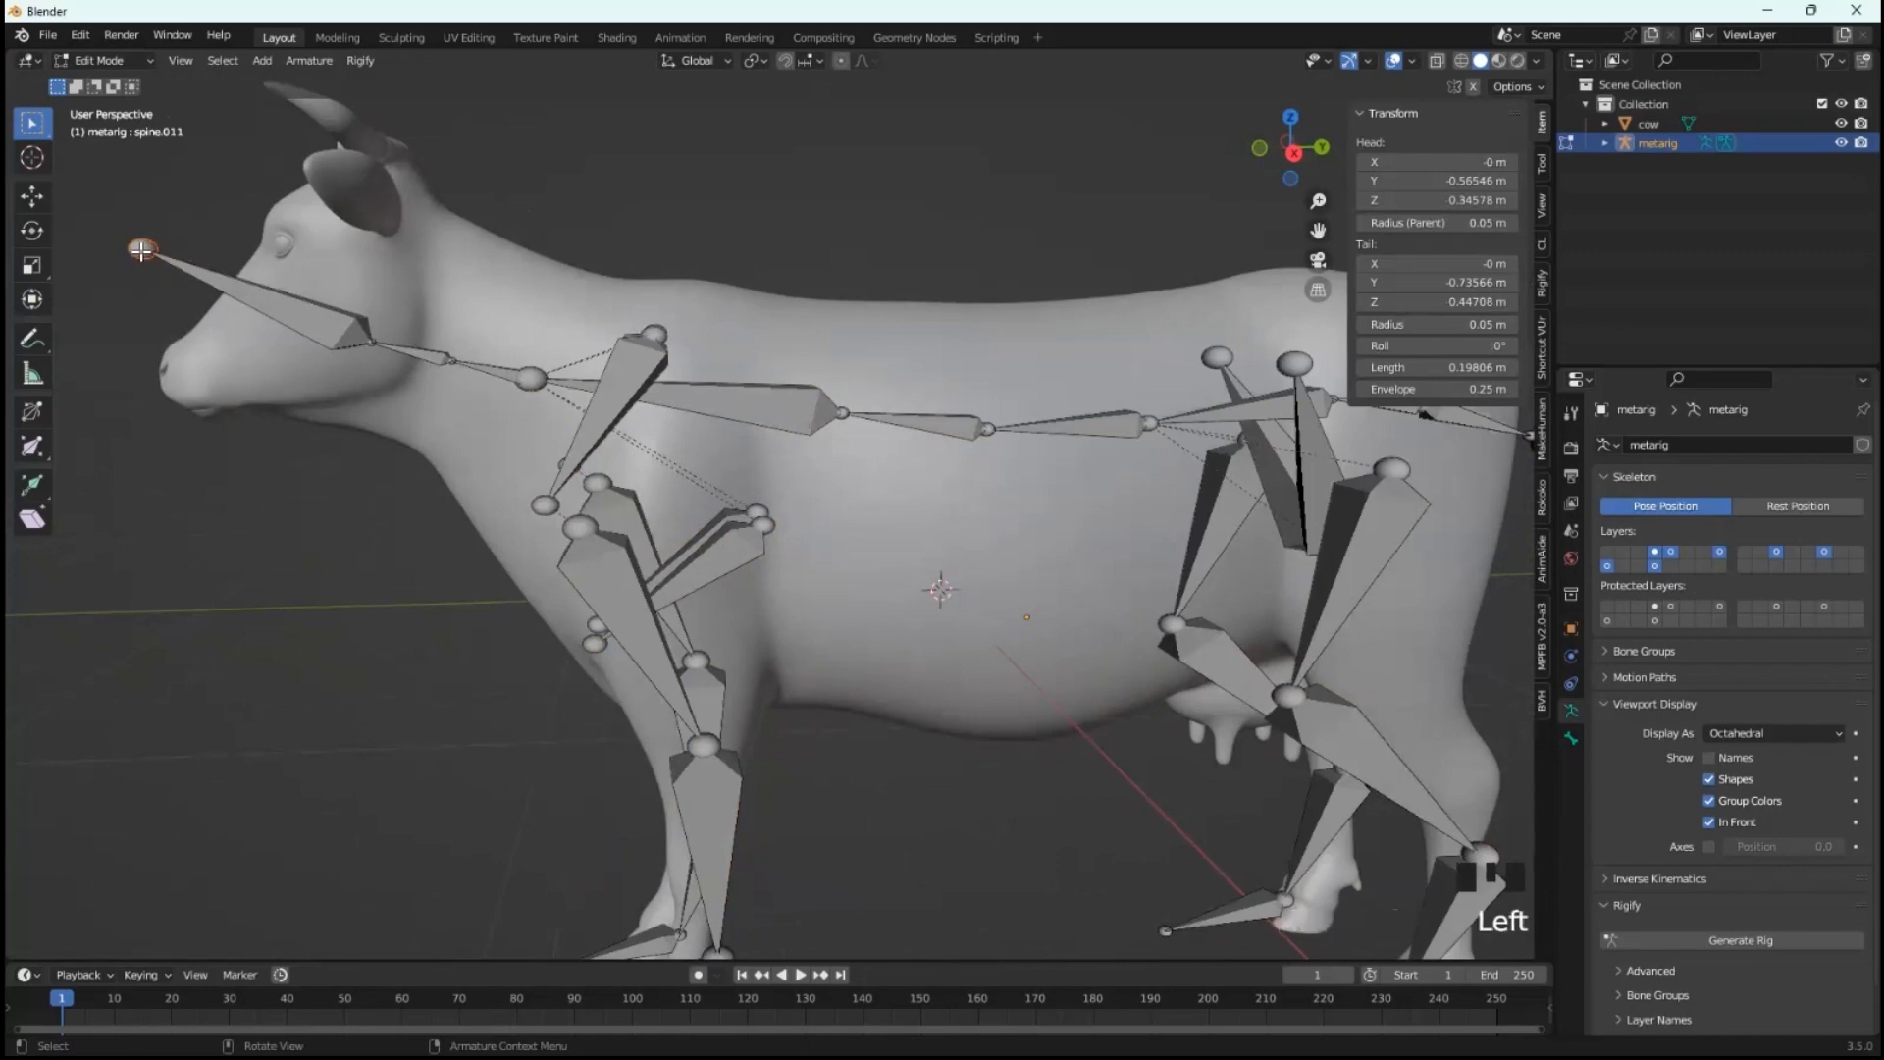
key("g")
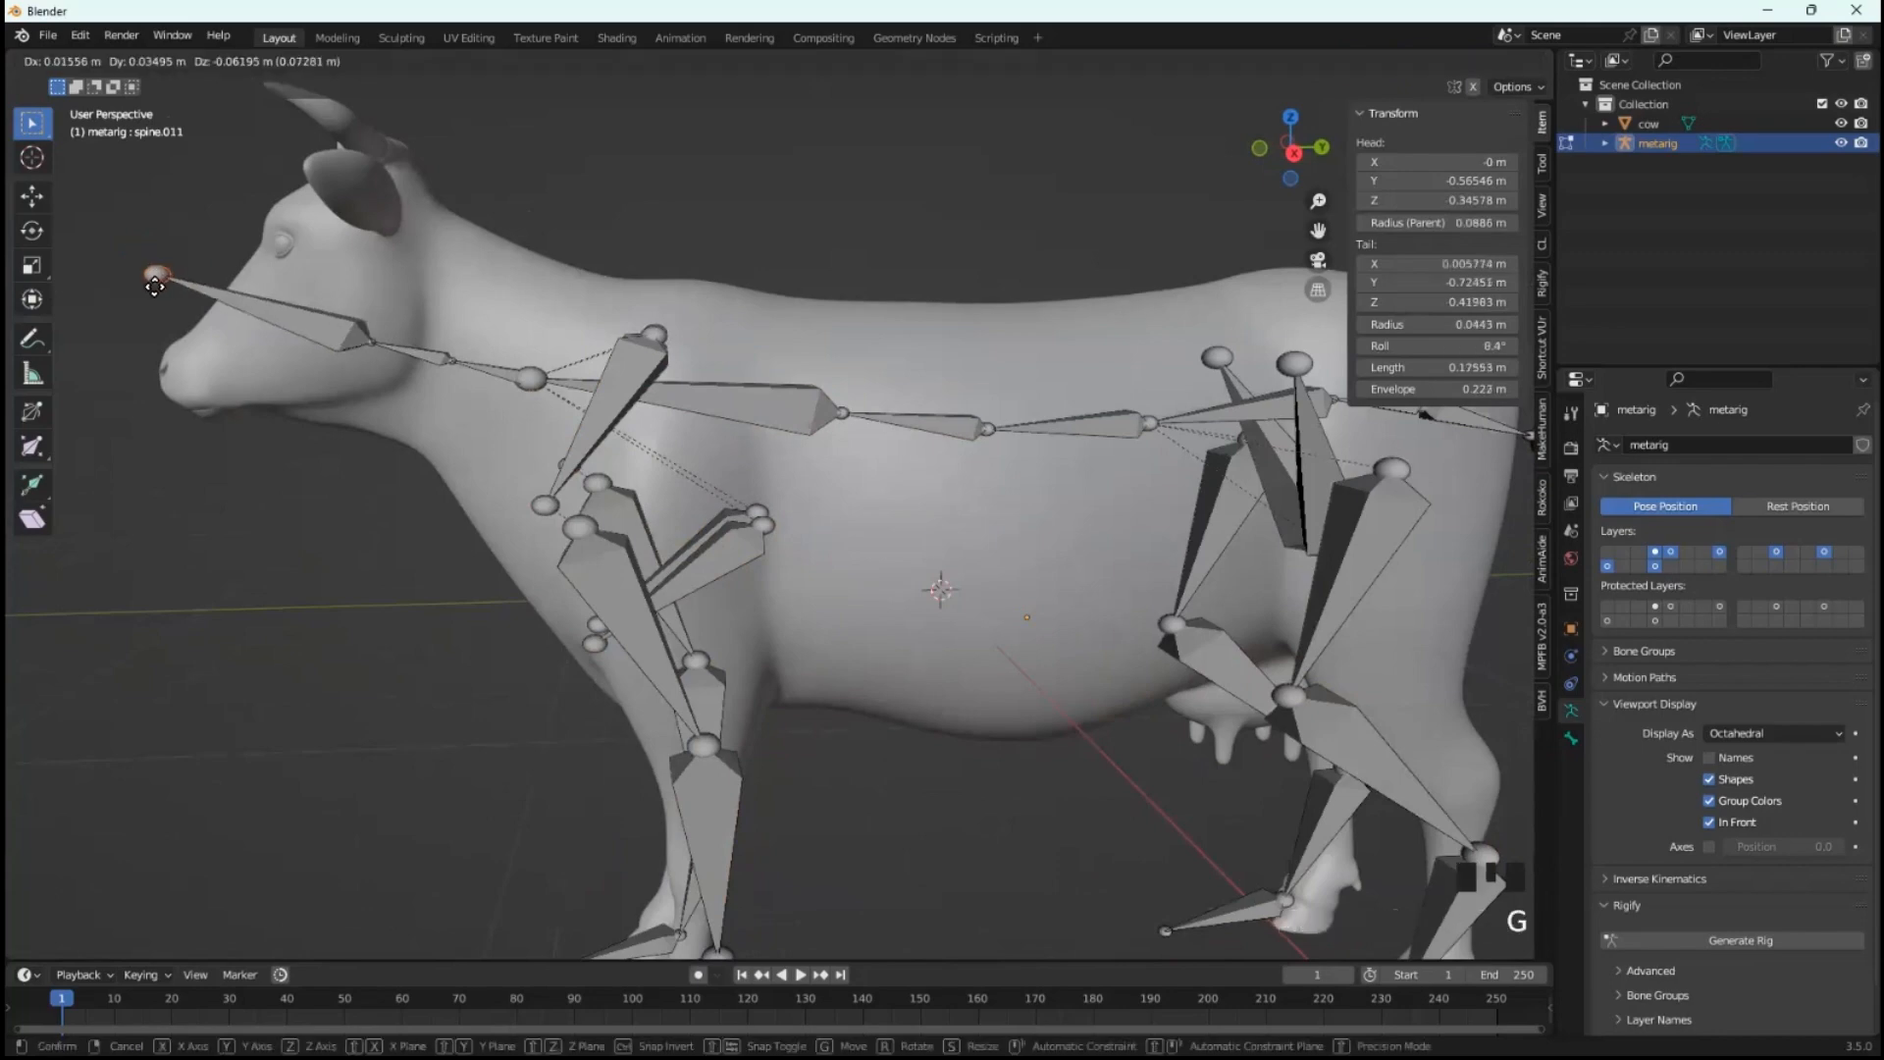
left_click(212, 368)
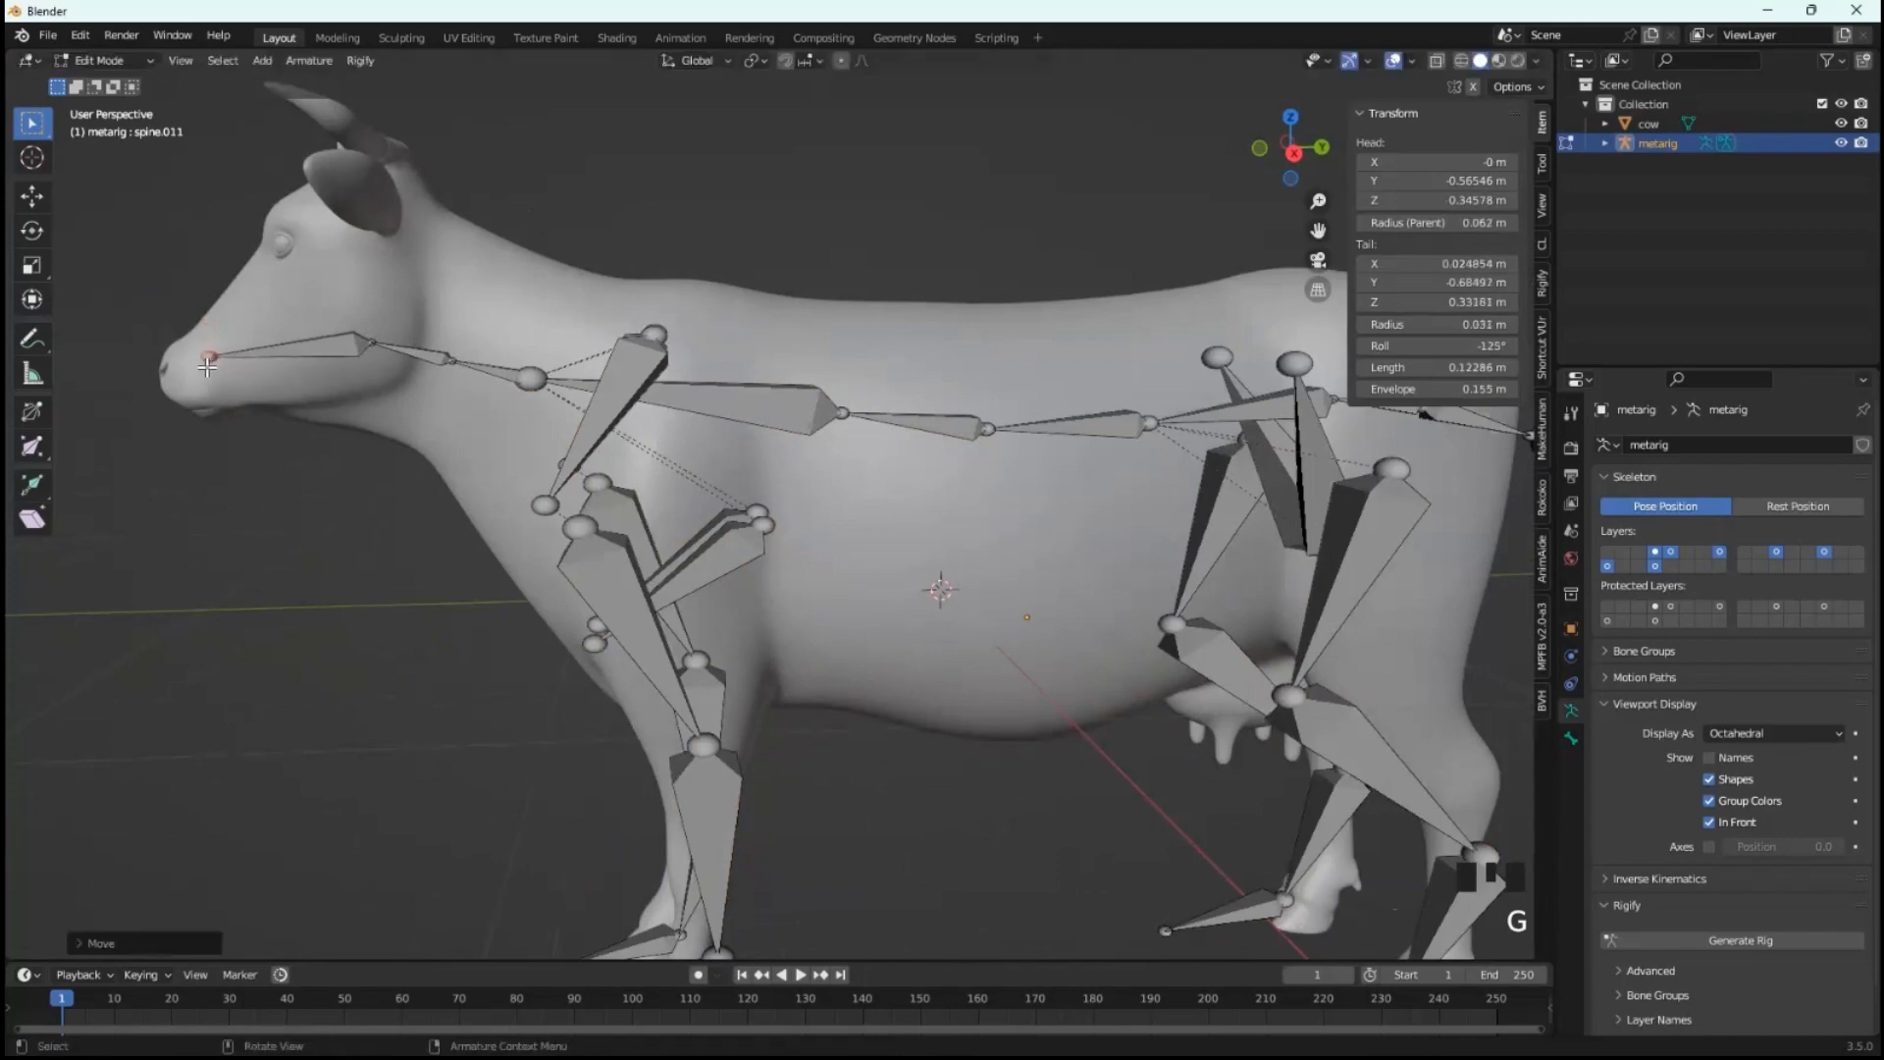
- Raise the joint between the head bone and the neck to the back of the skull, about Y -0.541 m and Z 0.474 m
middle_click_drag(302, 398, 359, 412)
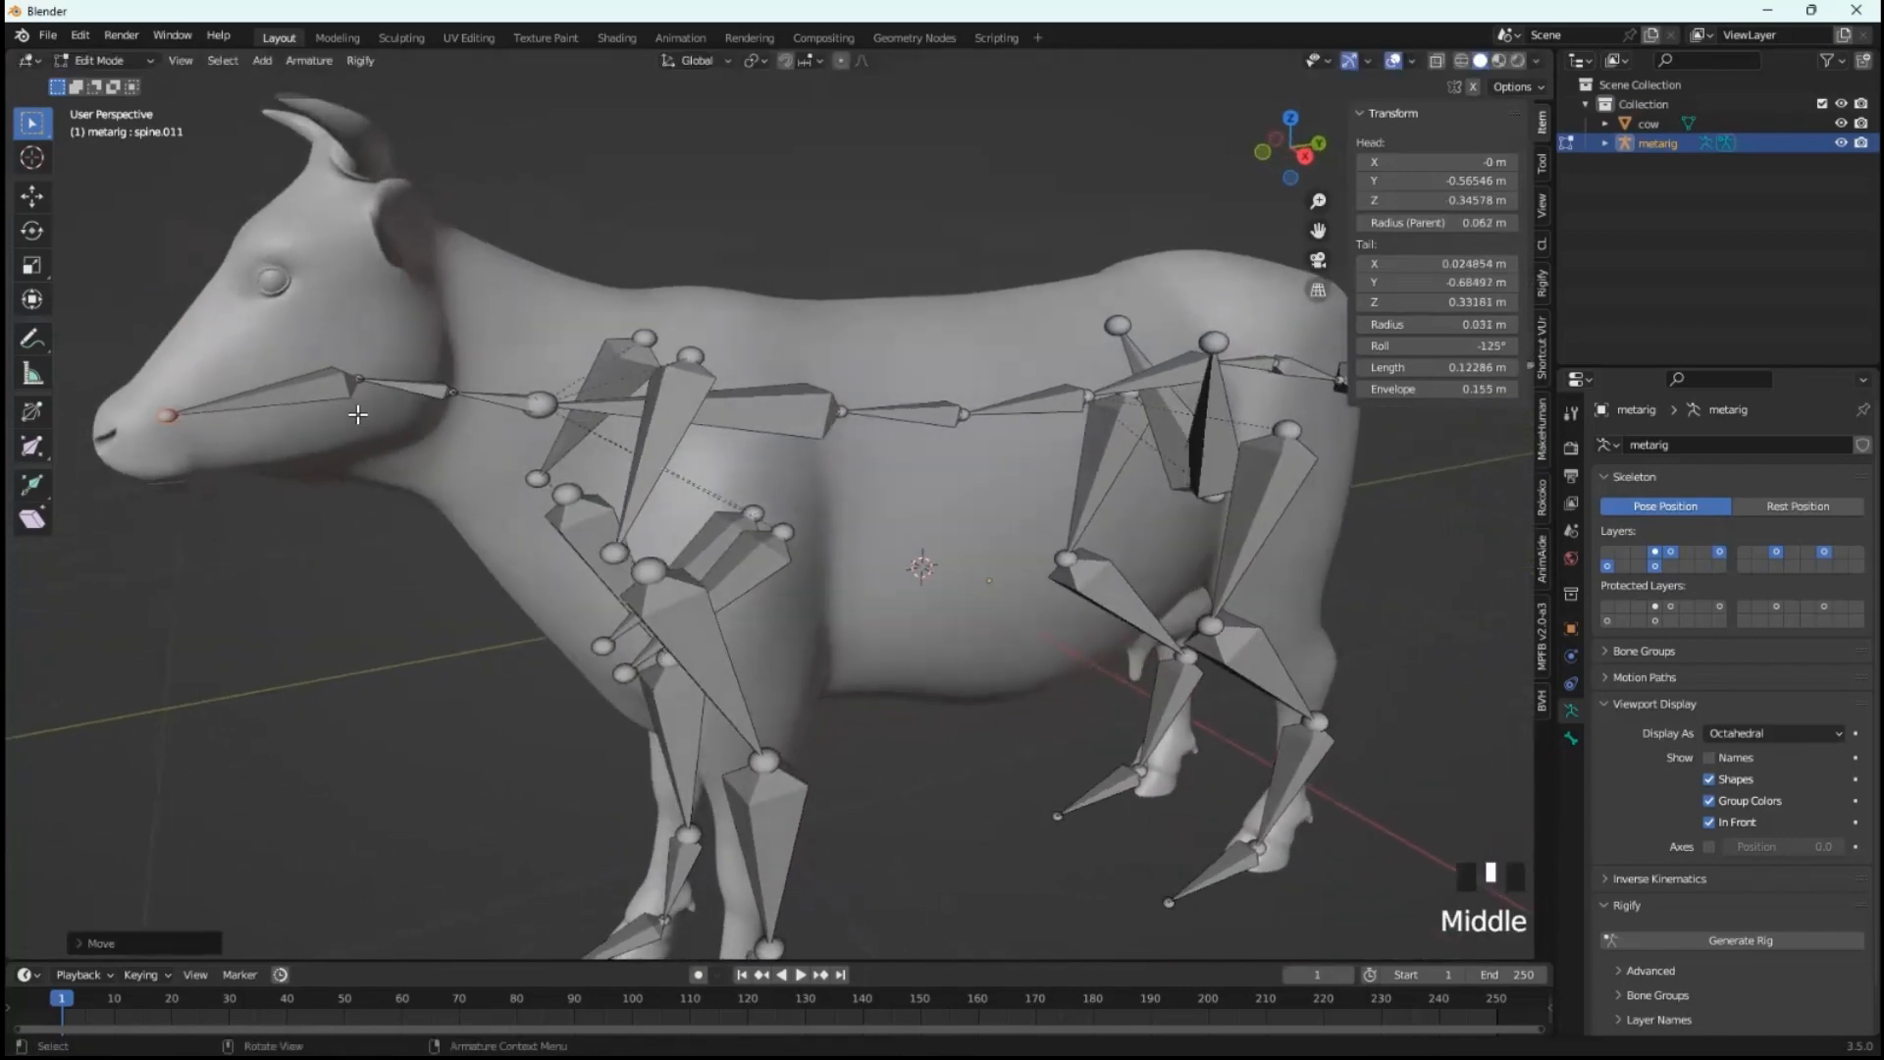
left_click(363, 387)
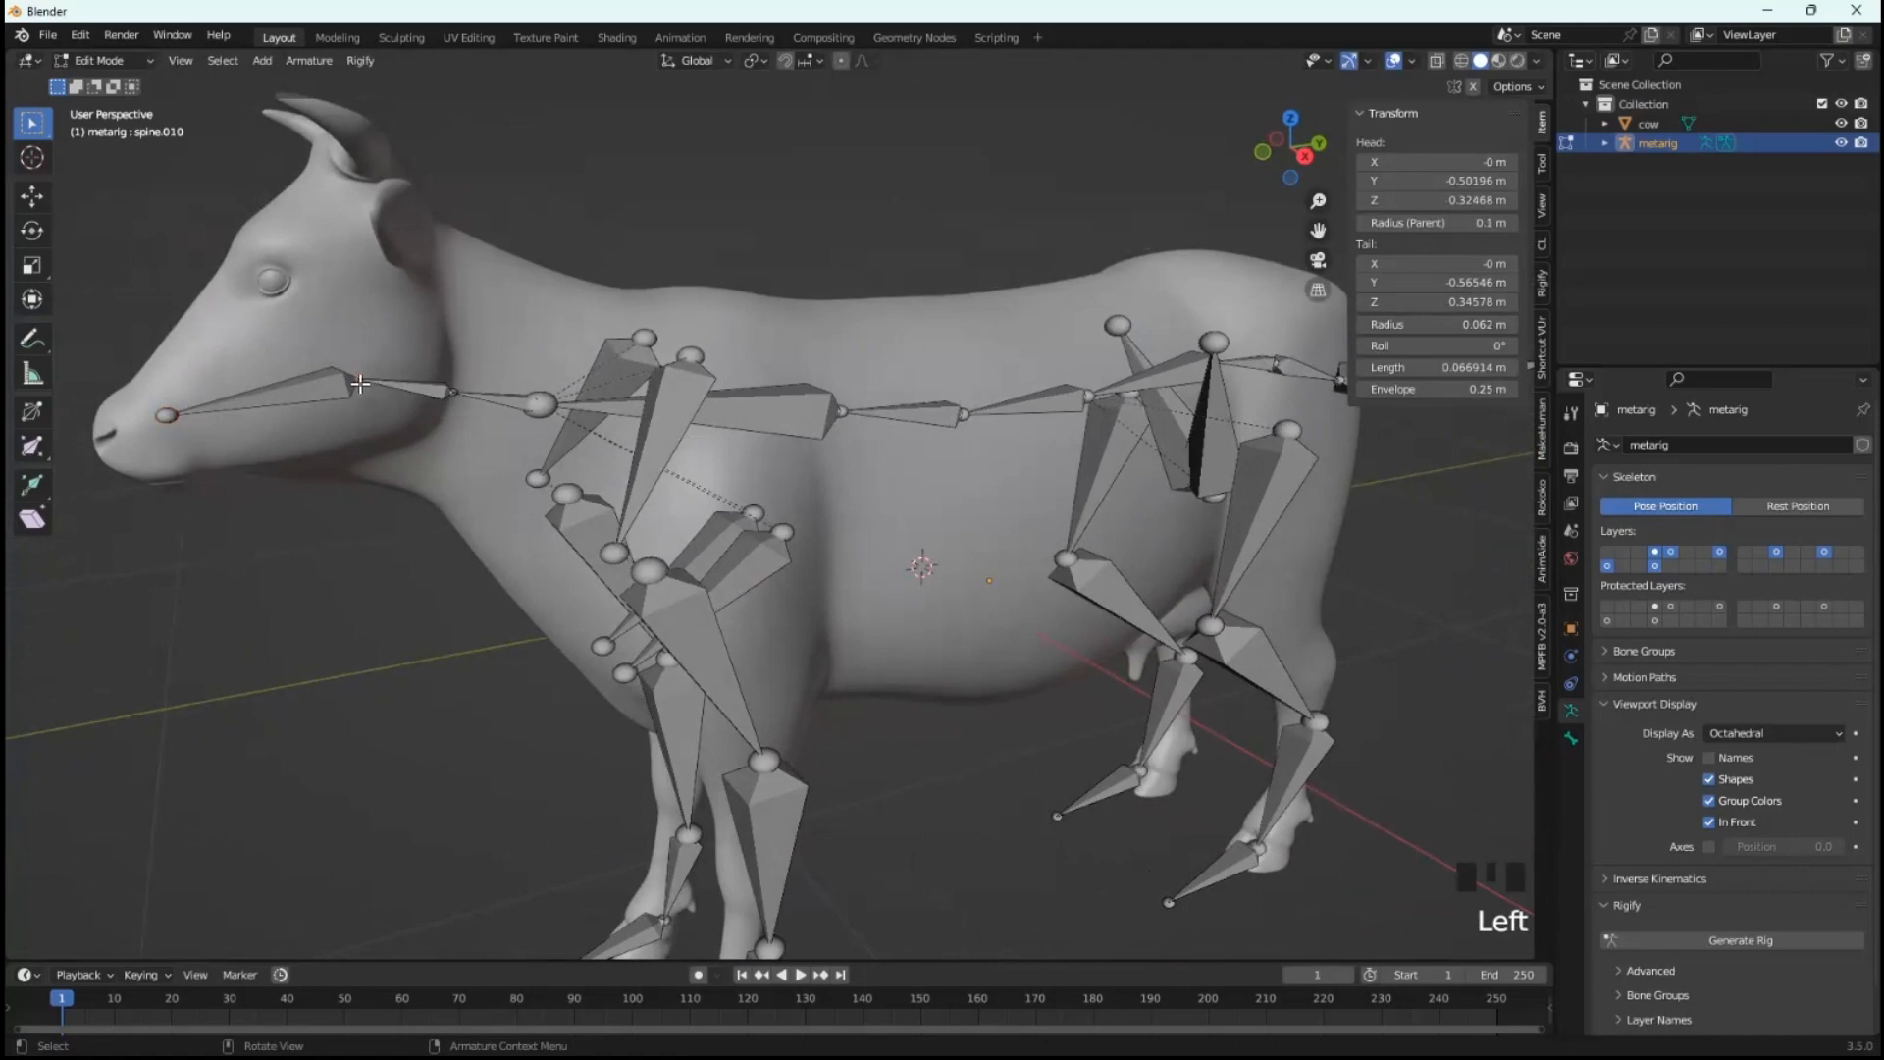
key("g")
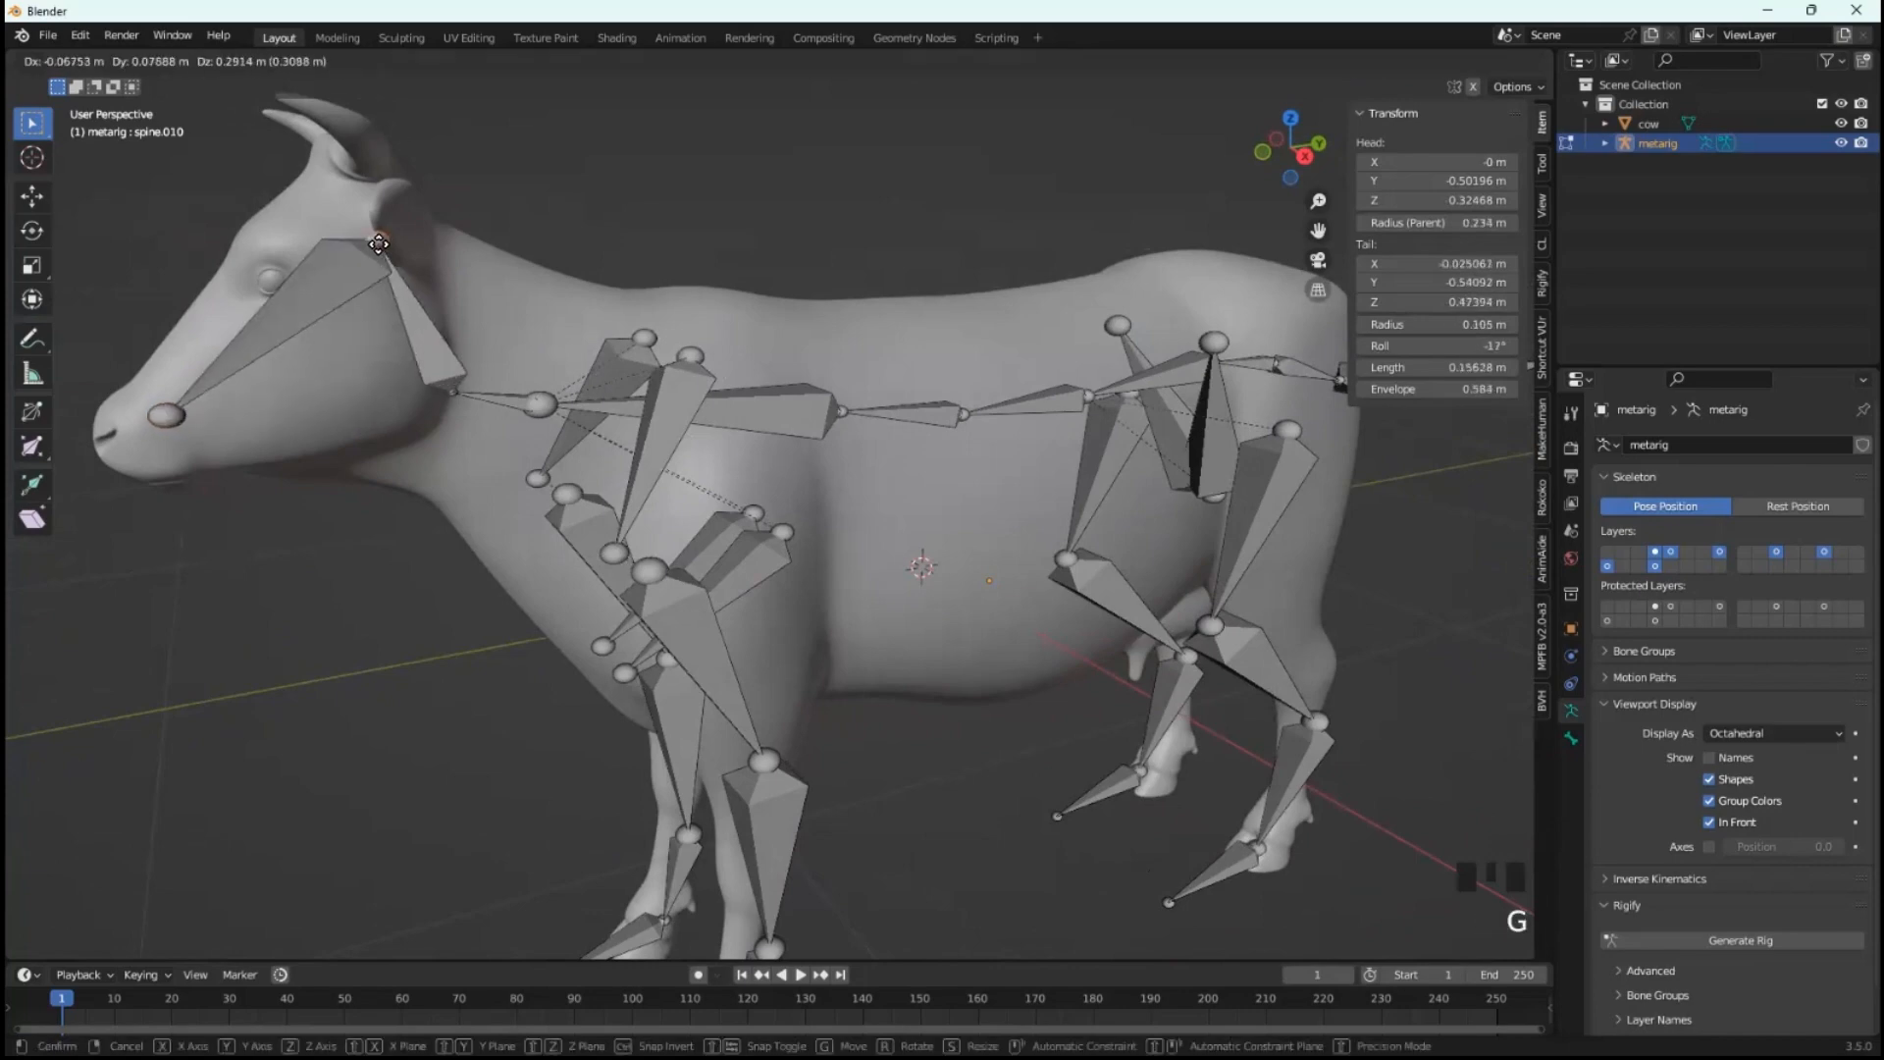
left_click(452, 335)
- Centre the head bone's tip on the cow's muzzle, at about X -0.003 m, Y -0.698 m and Z 0.315 m
middle_click_drag(452, 334, 610, 443)
scroll(580, 379, "down", 2)
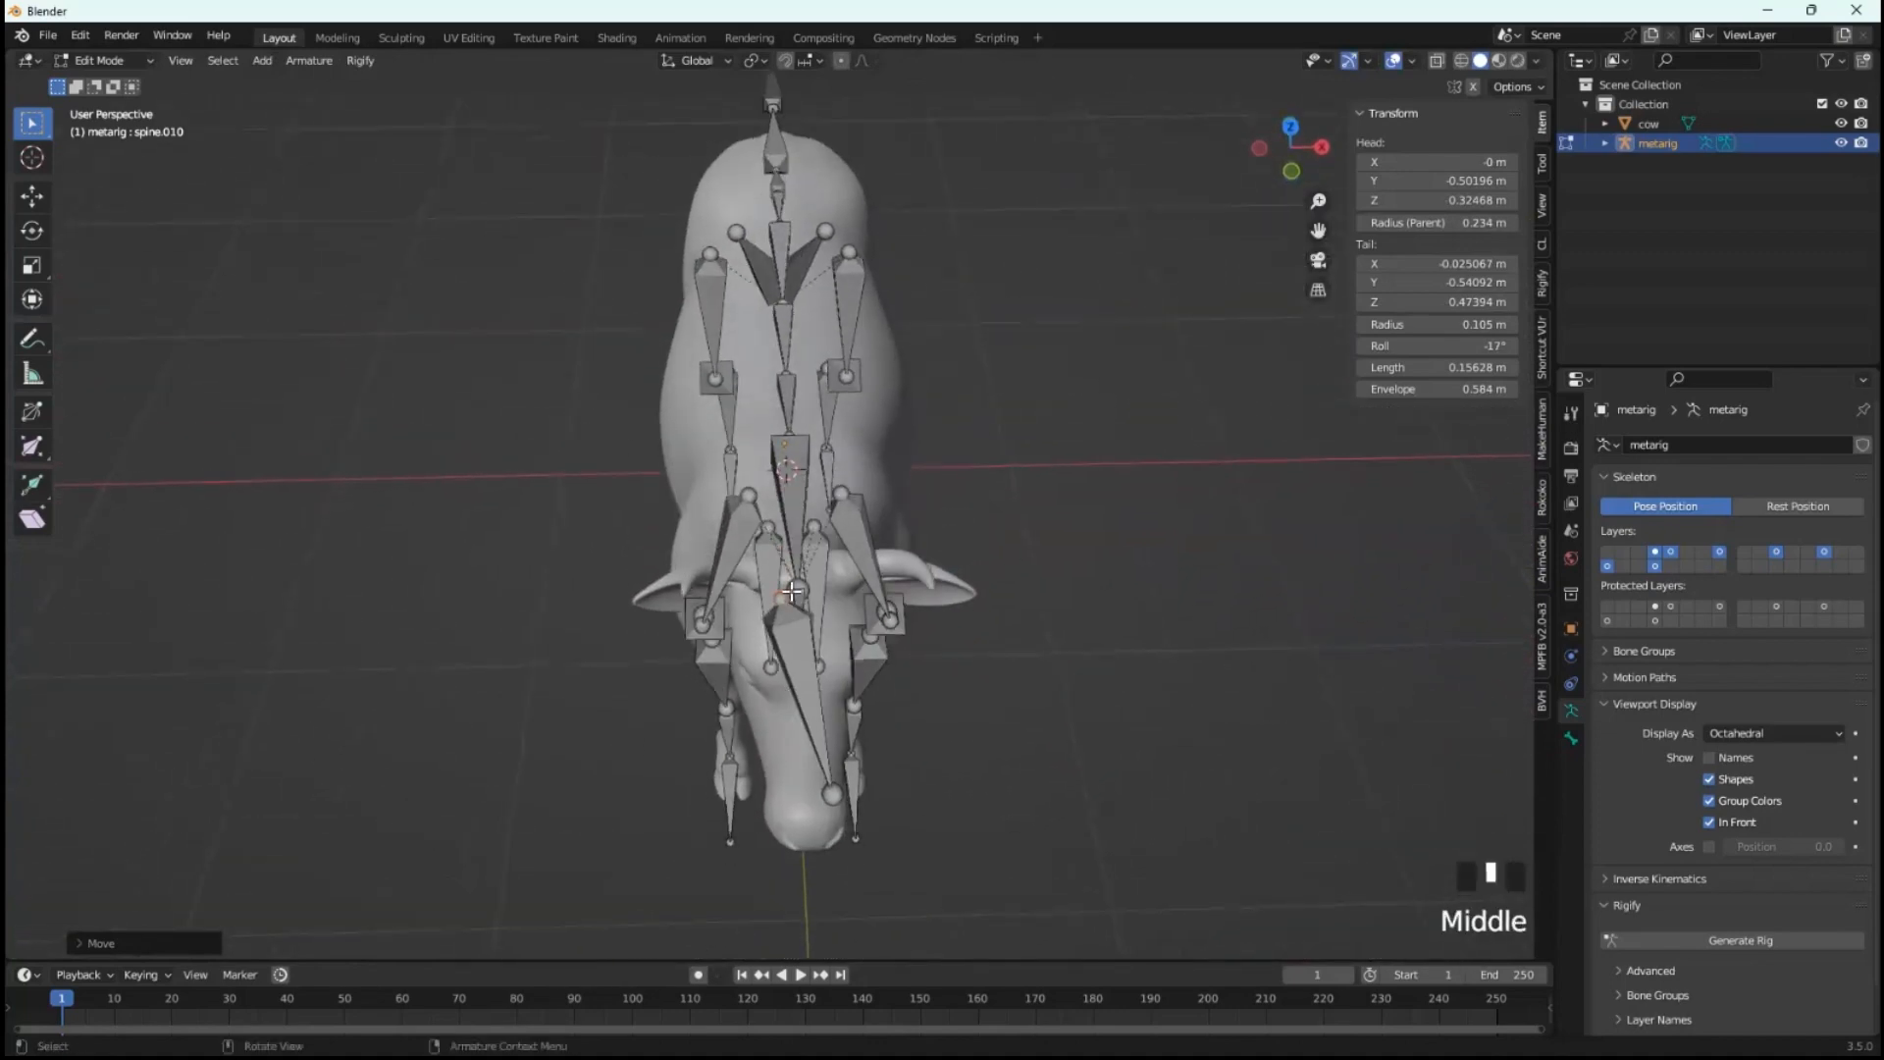
left_click(833, 797)
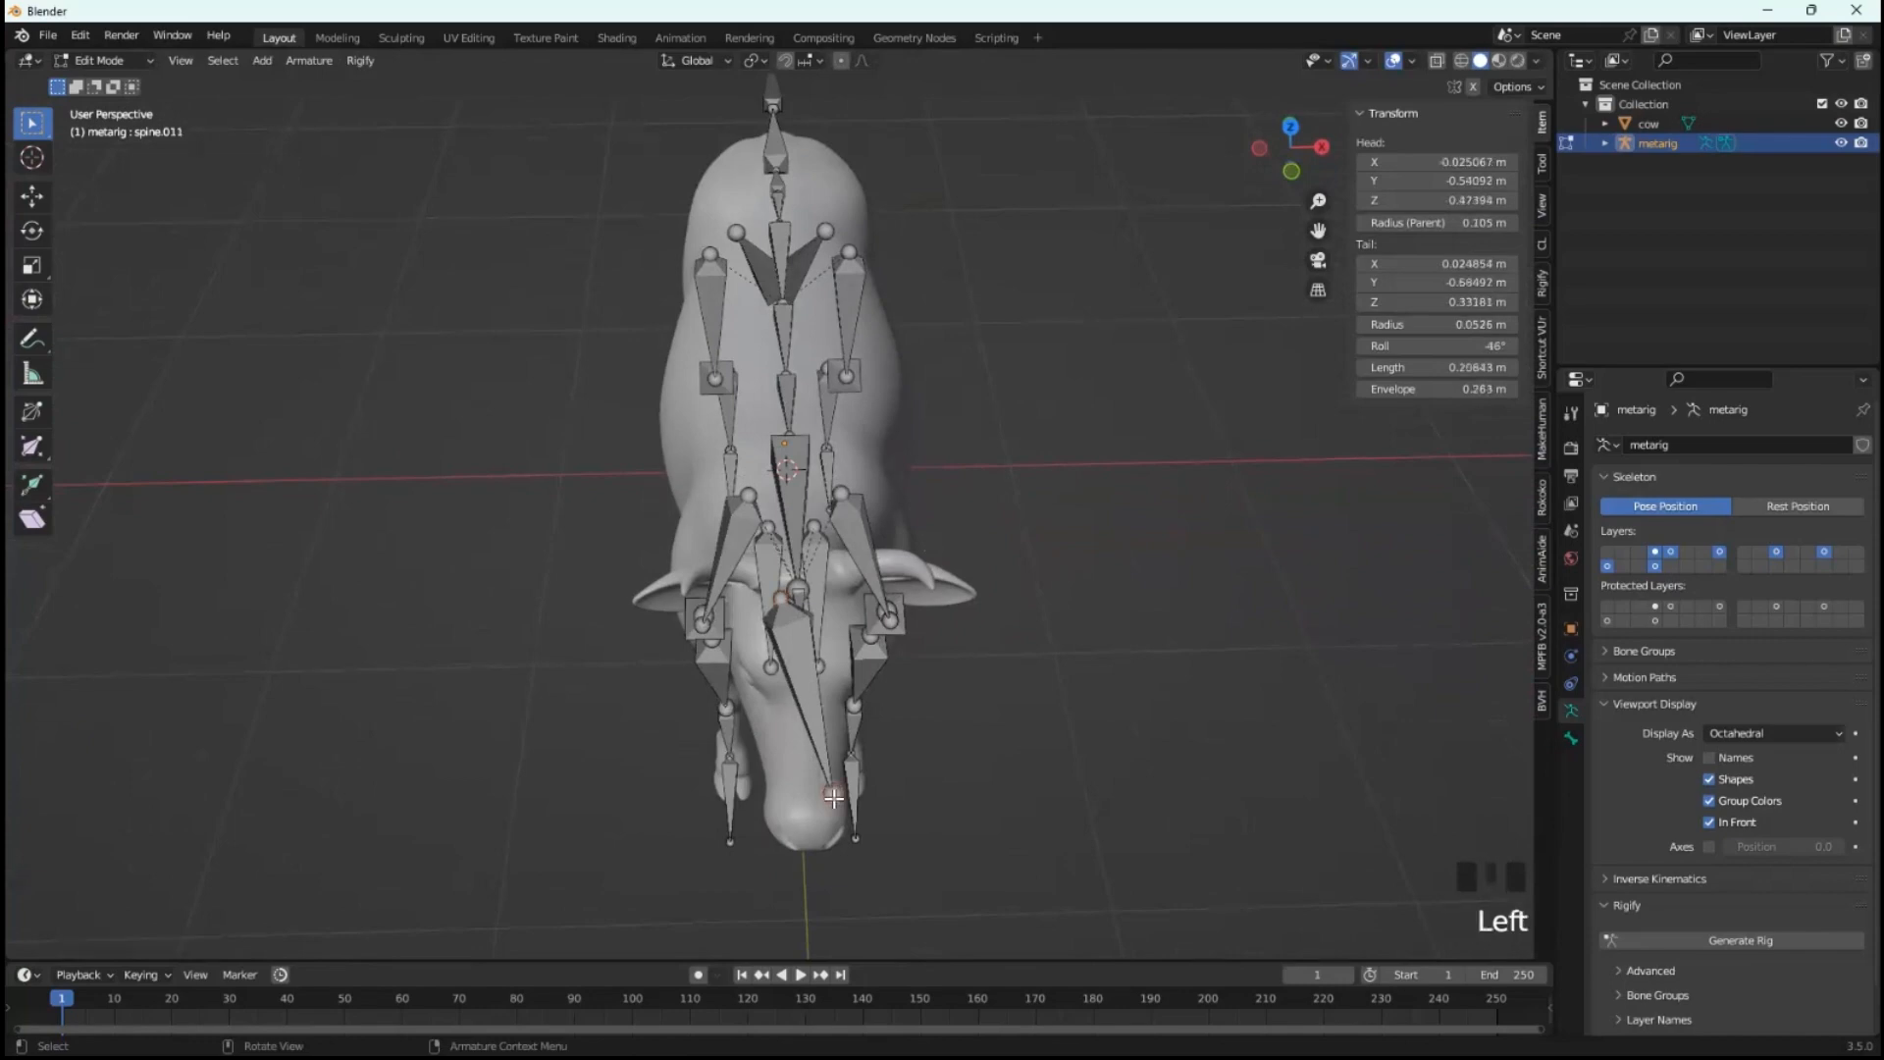
key("g")
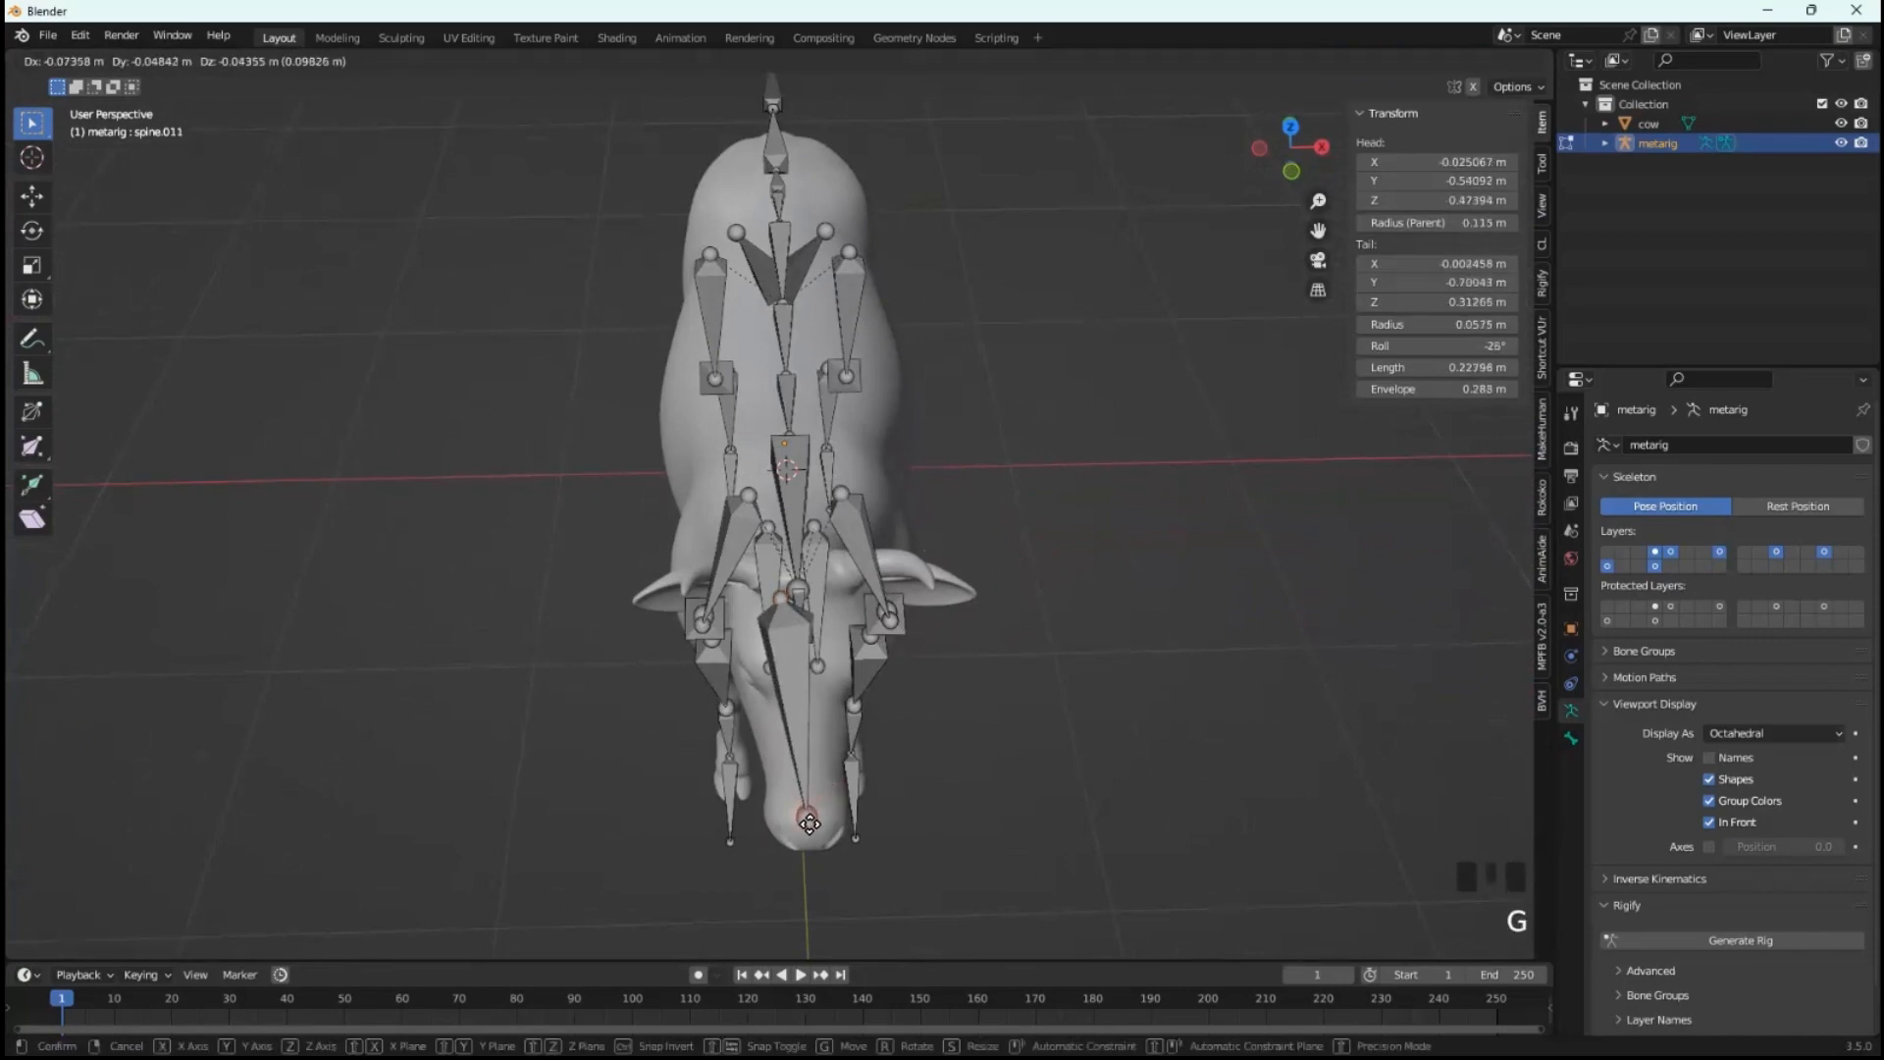
left_click(807, 820)
- Set the solid viewport shading colour to Single with a deep blue so the bones contrast with the cow
middle_click_drag(806, 821, 669, 704)
middle_click(568, 393)
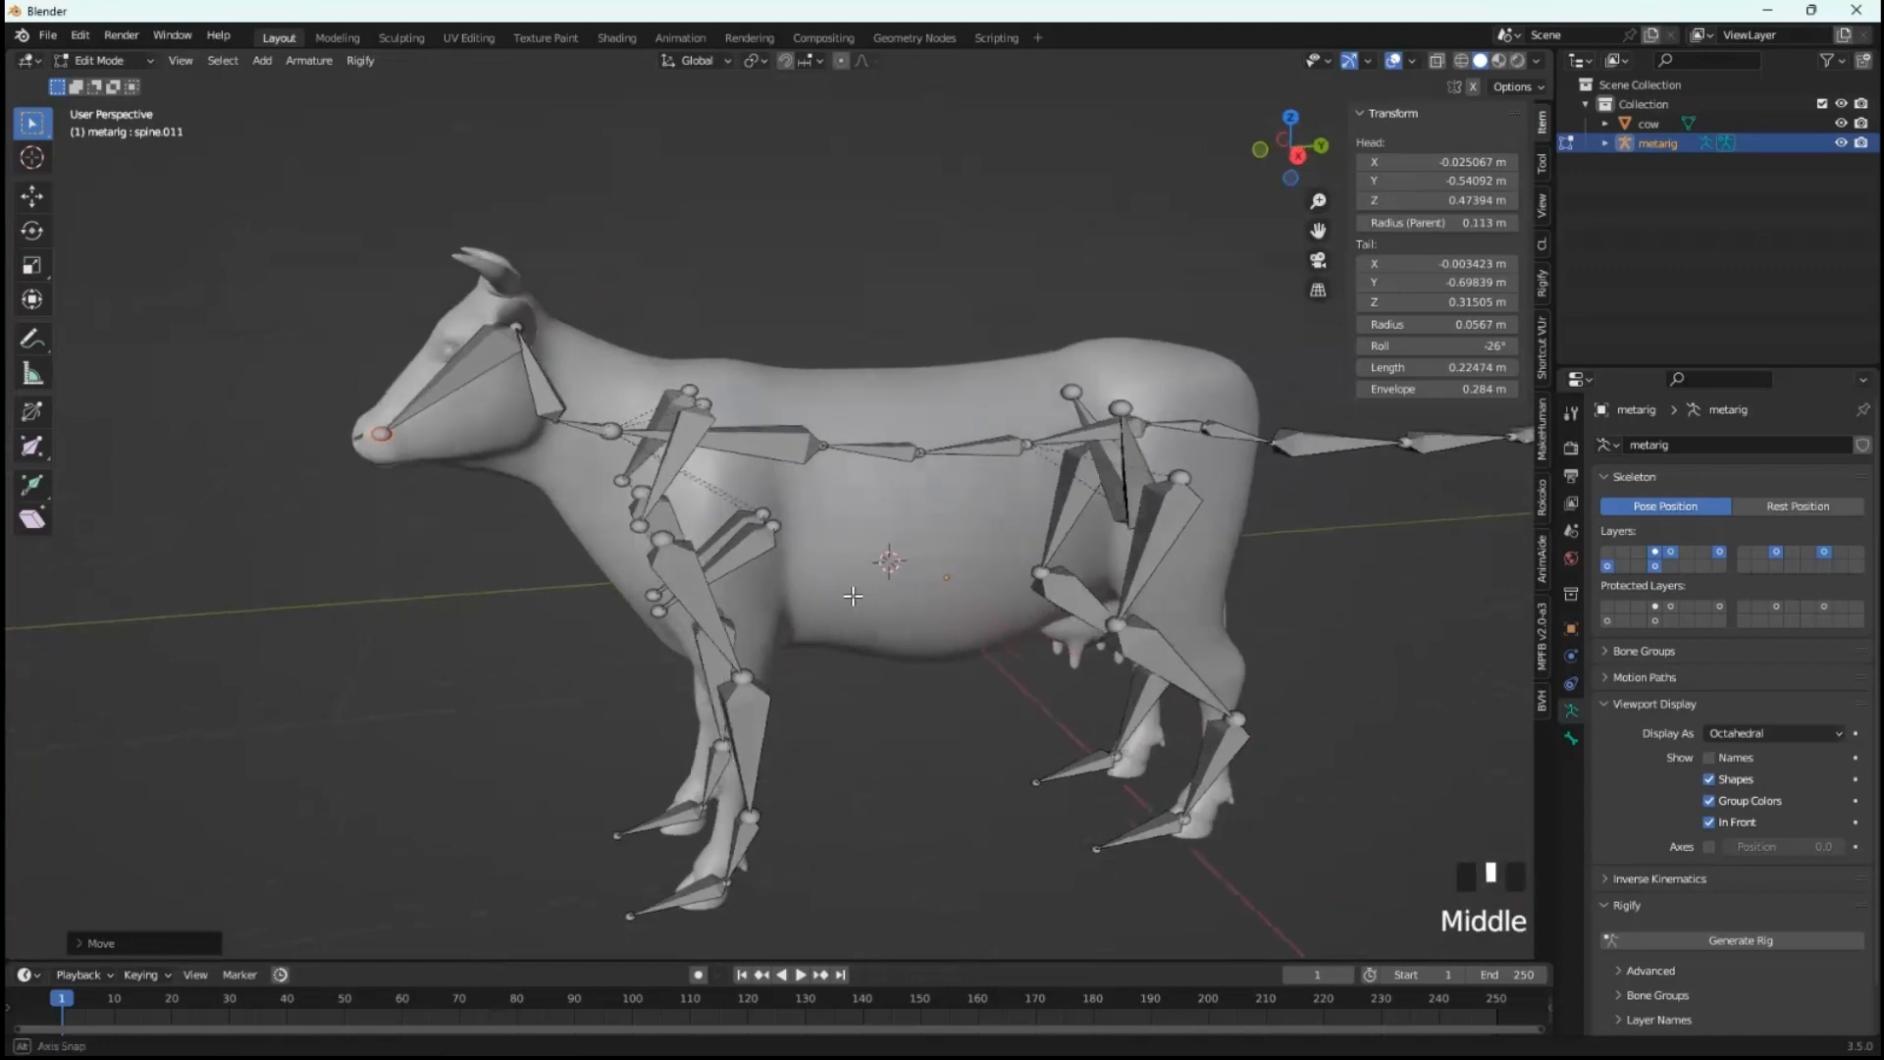
middle_click_drag(873, 564, 982, 555)
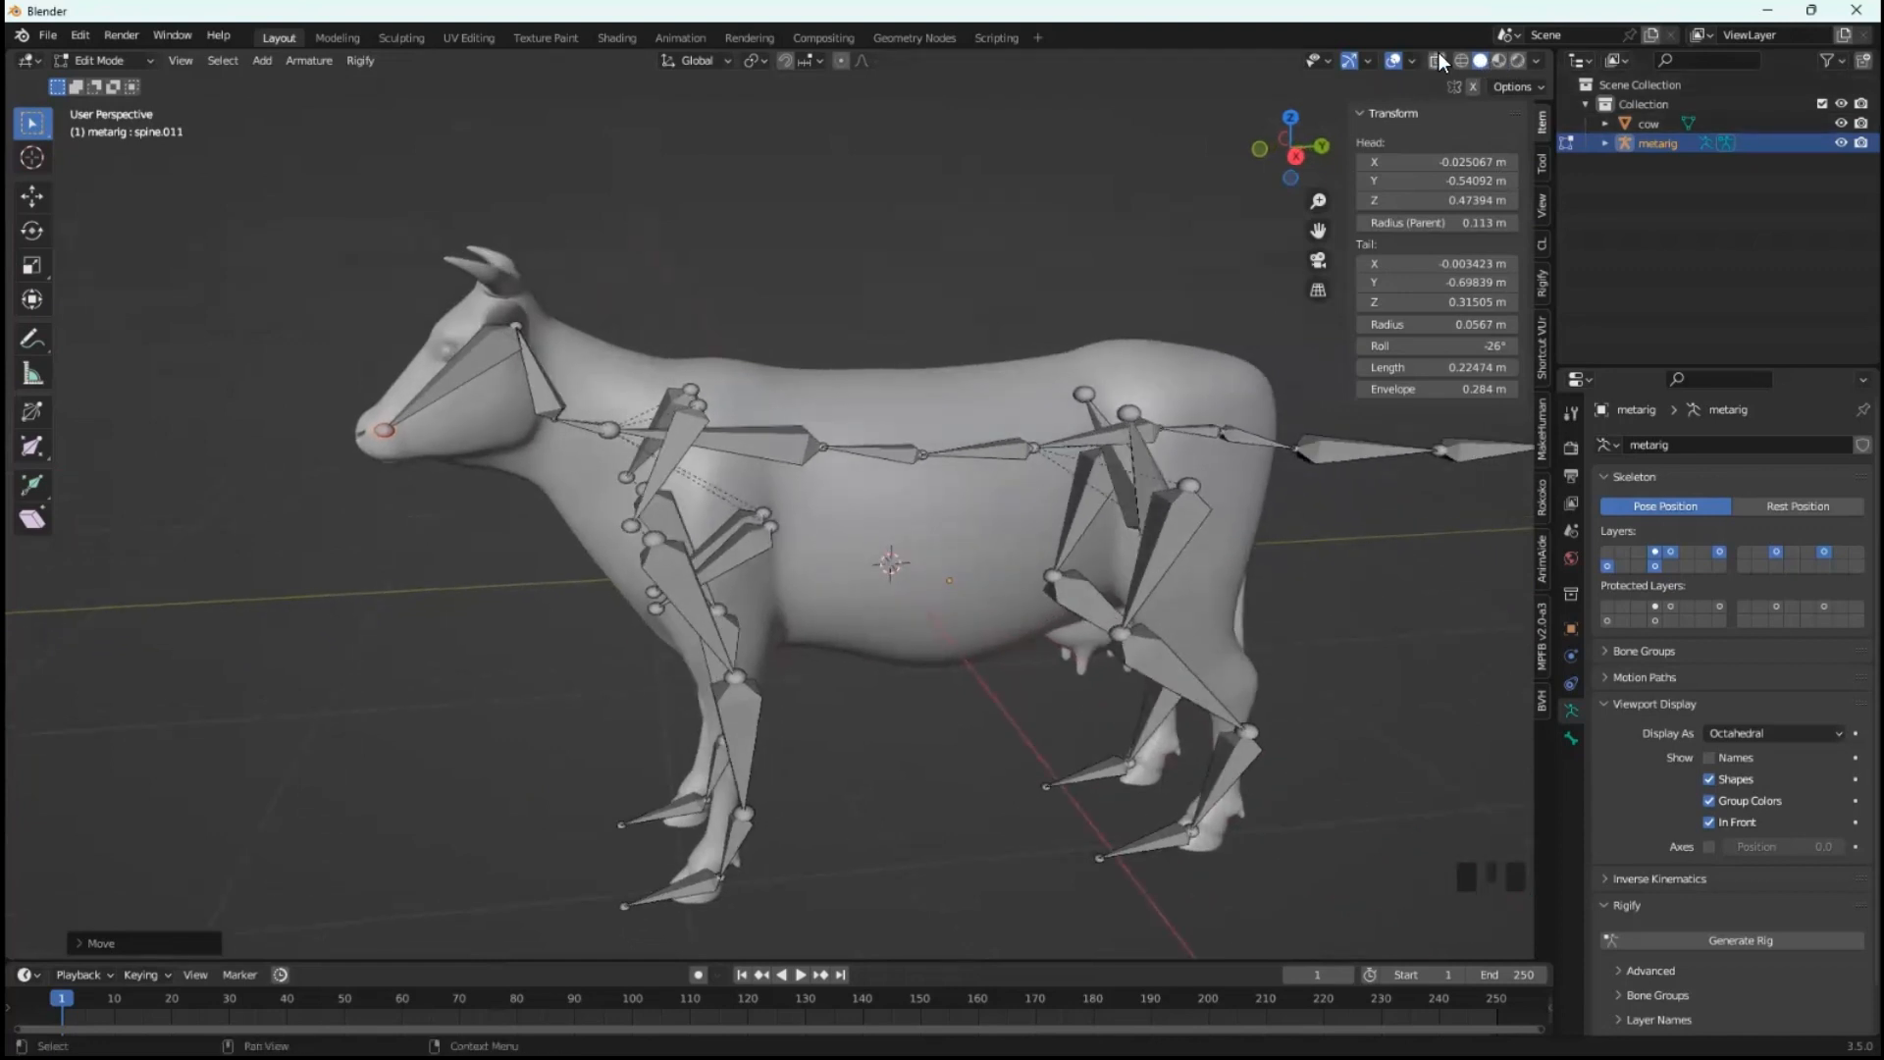
left_click(1537, 61)
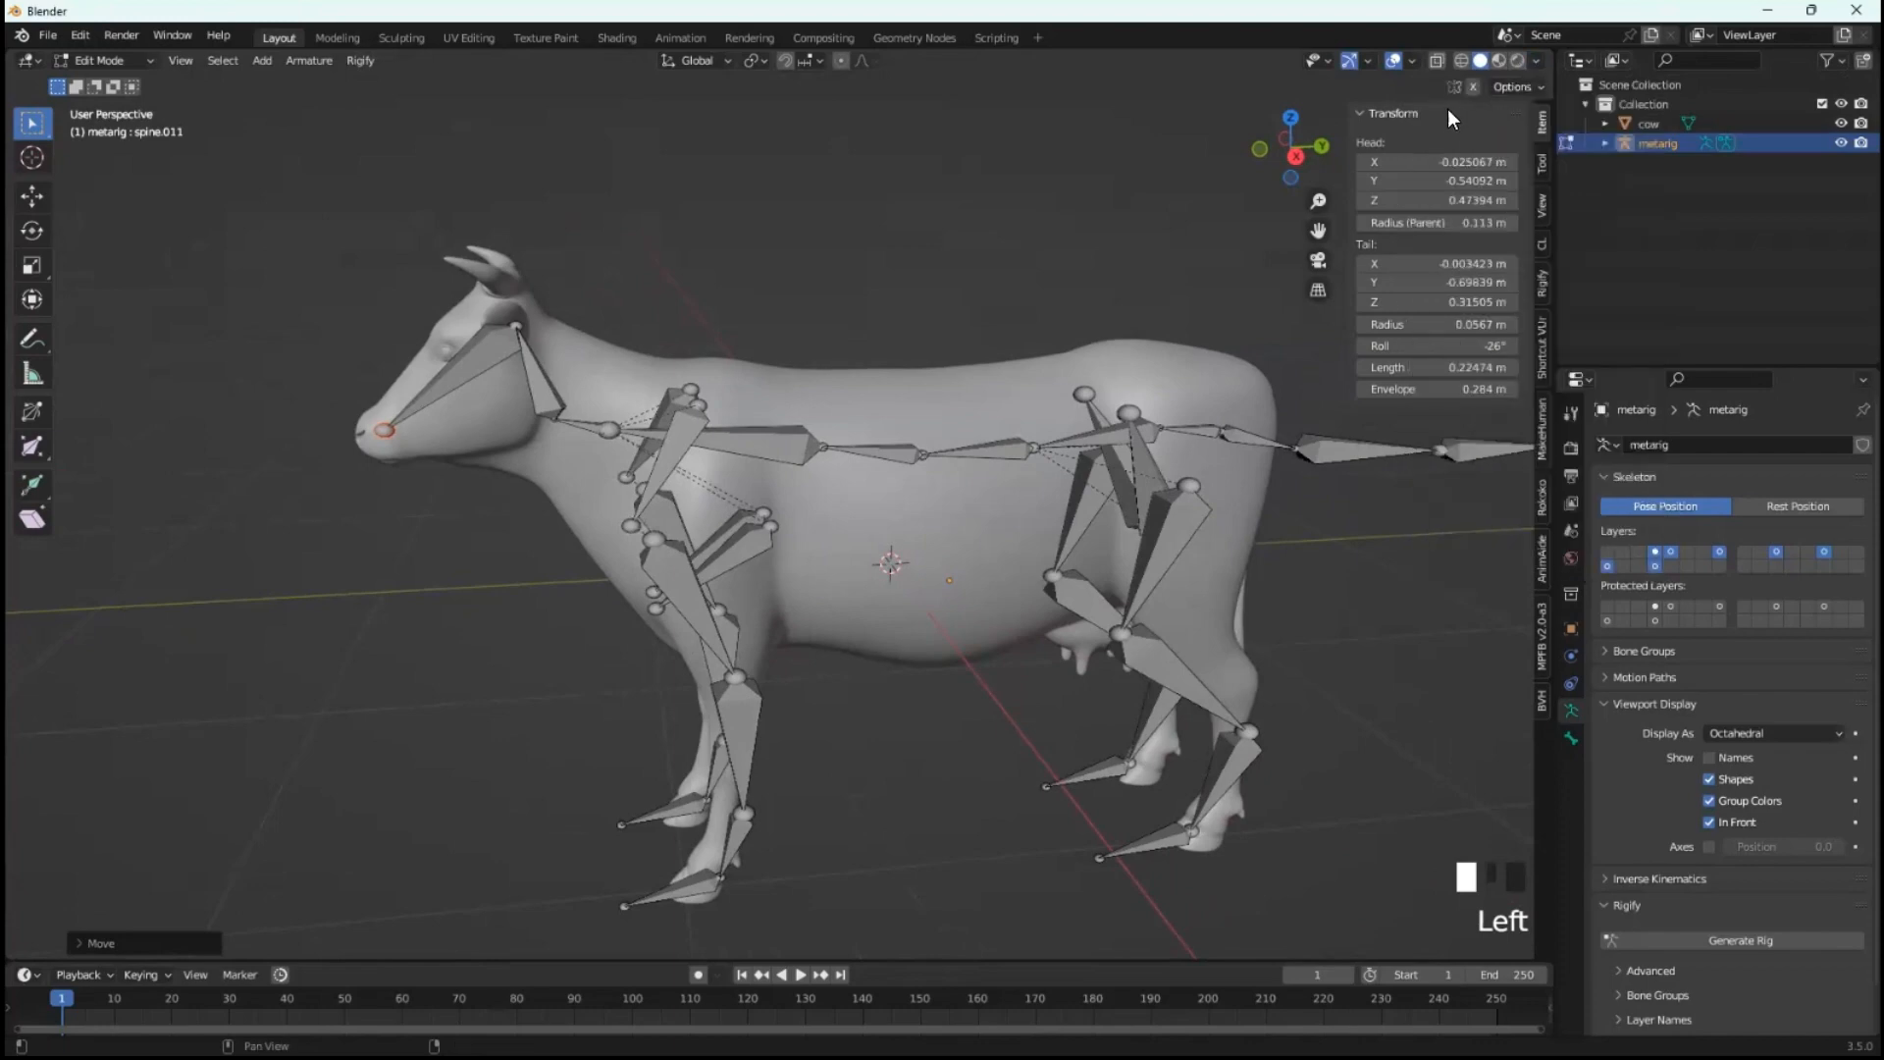
left_click(1537, 61)
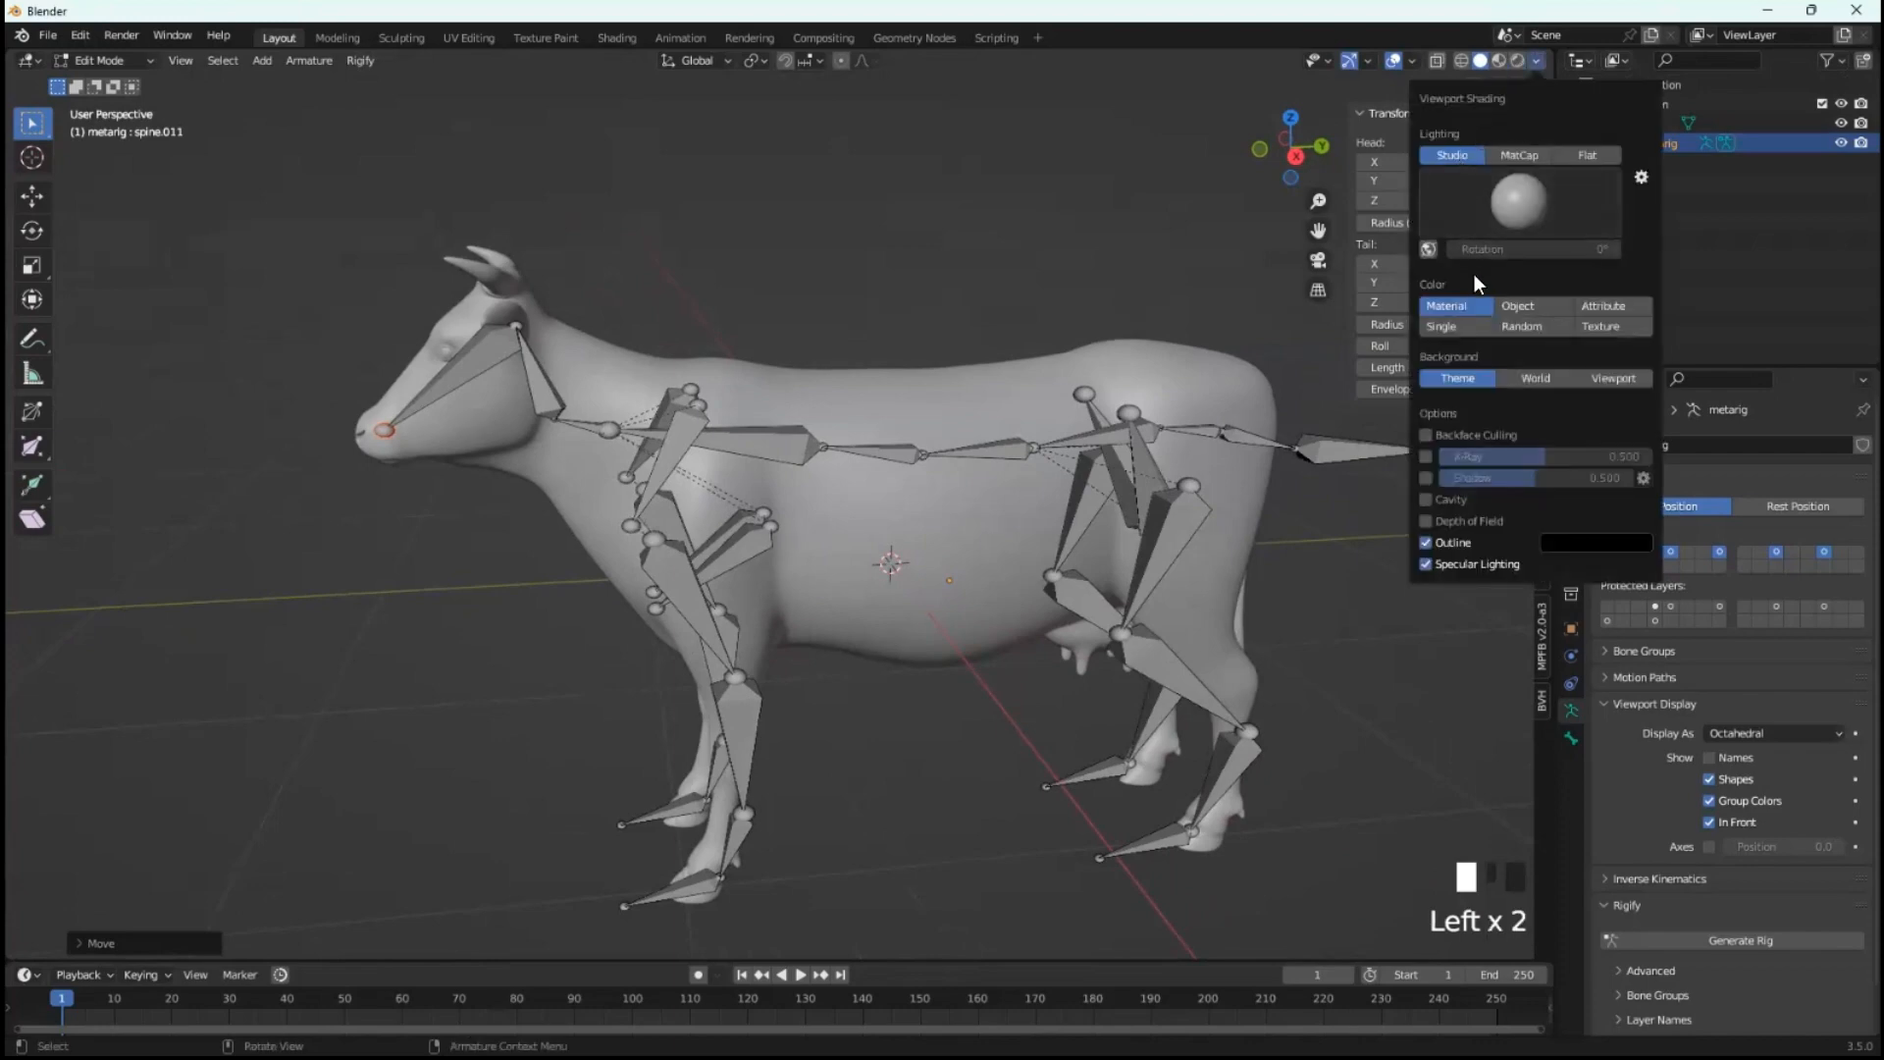
left_click(1450, 326)
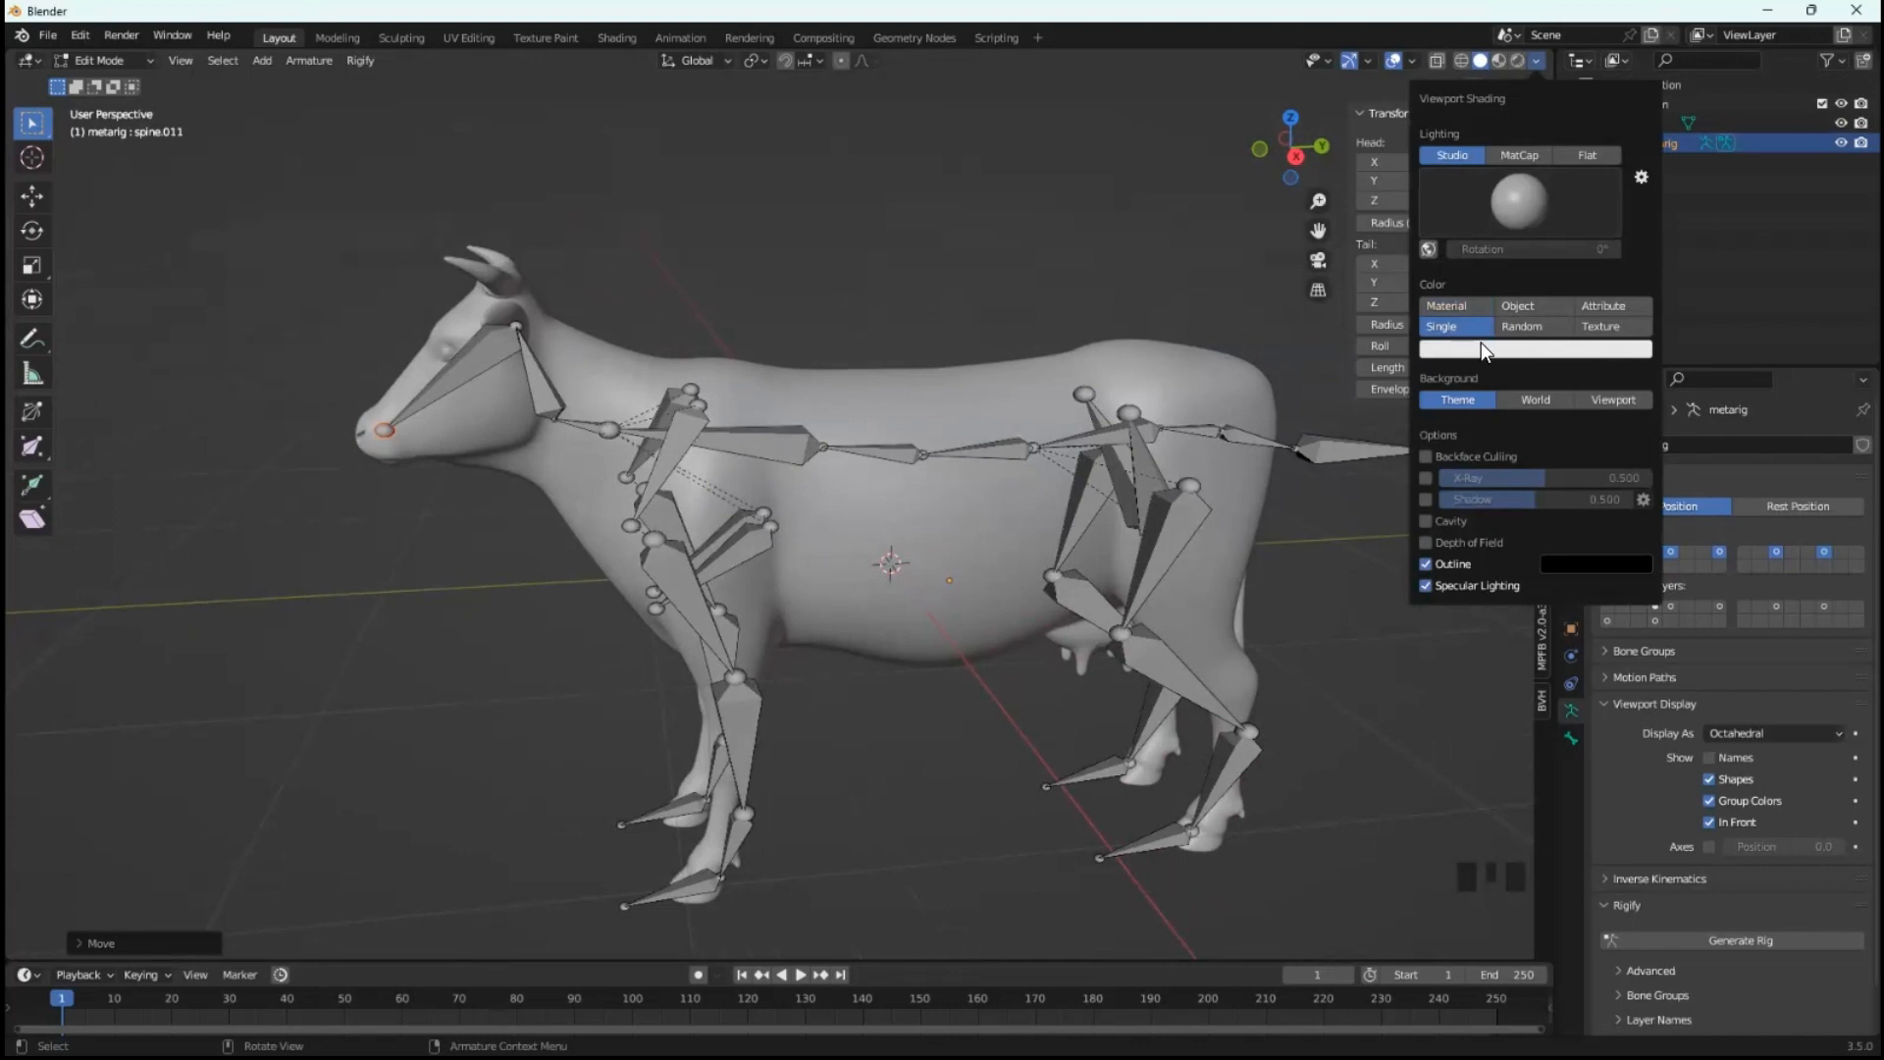
left_click(1481, 345)
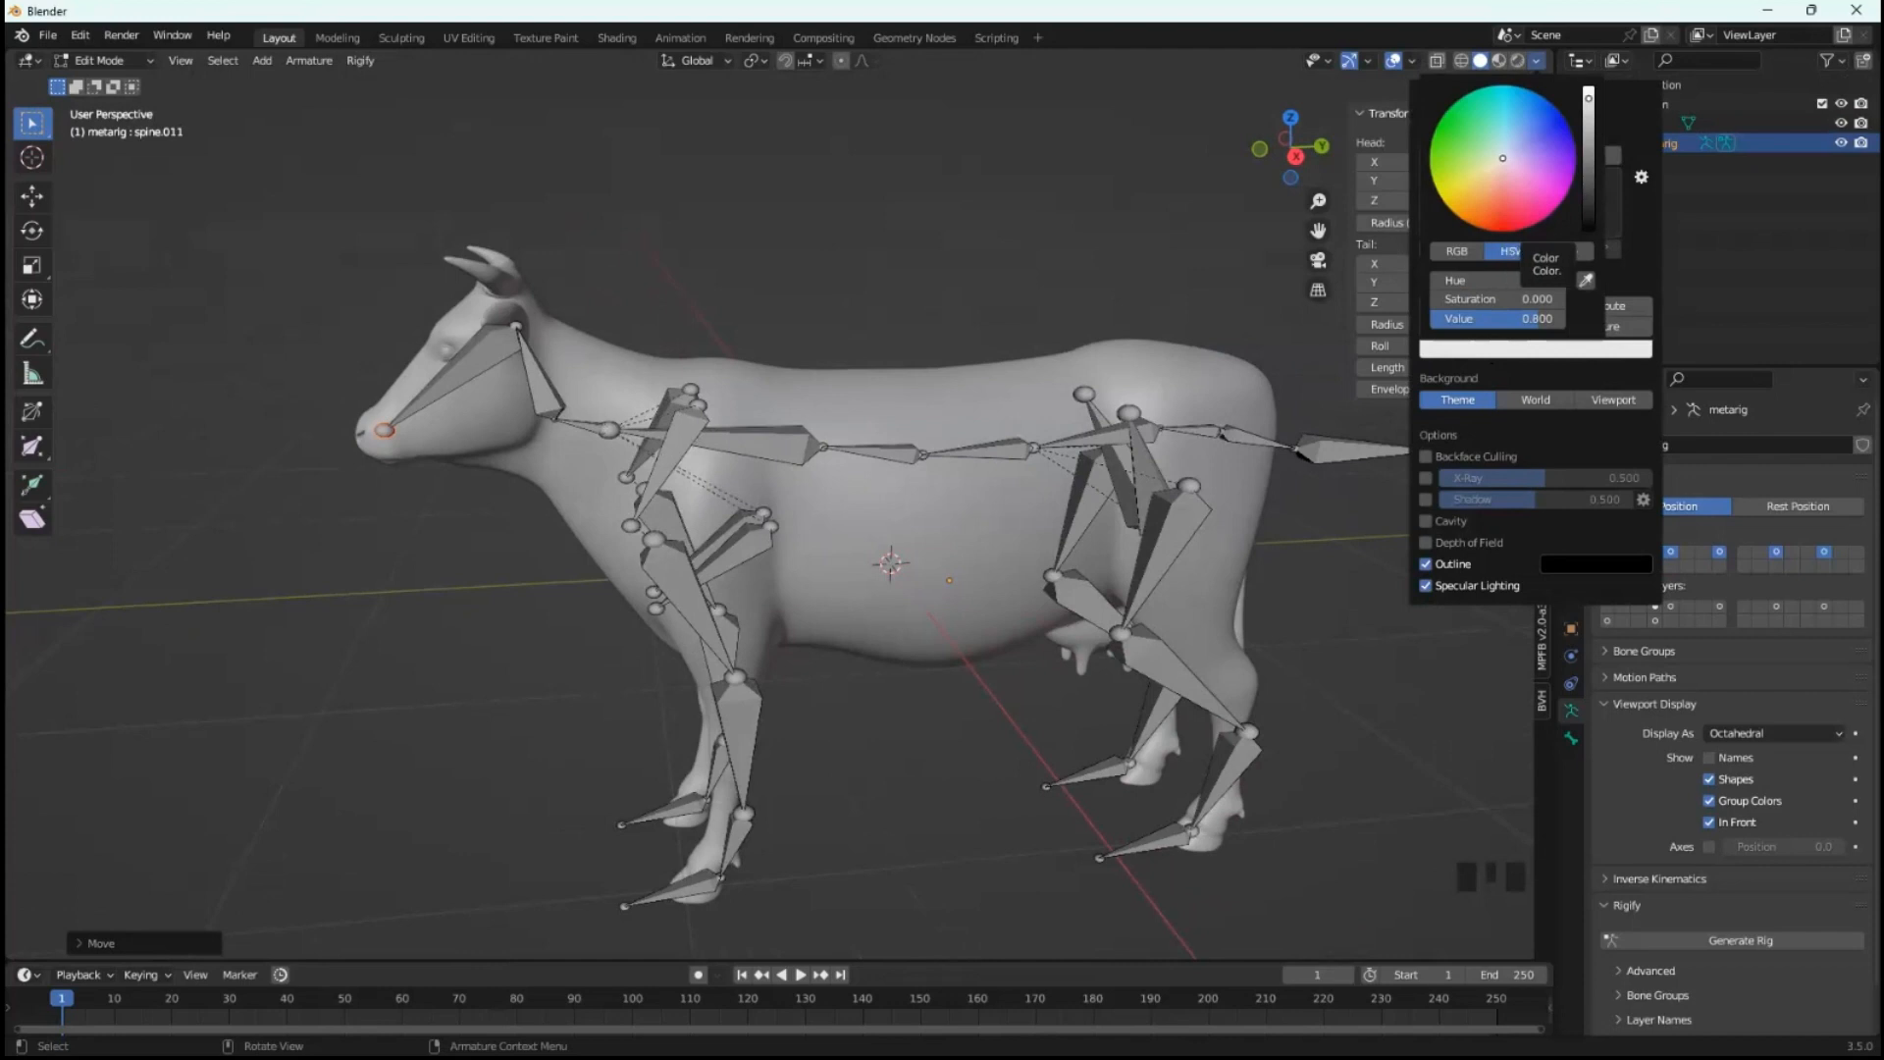
left_click(1552, 127)
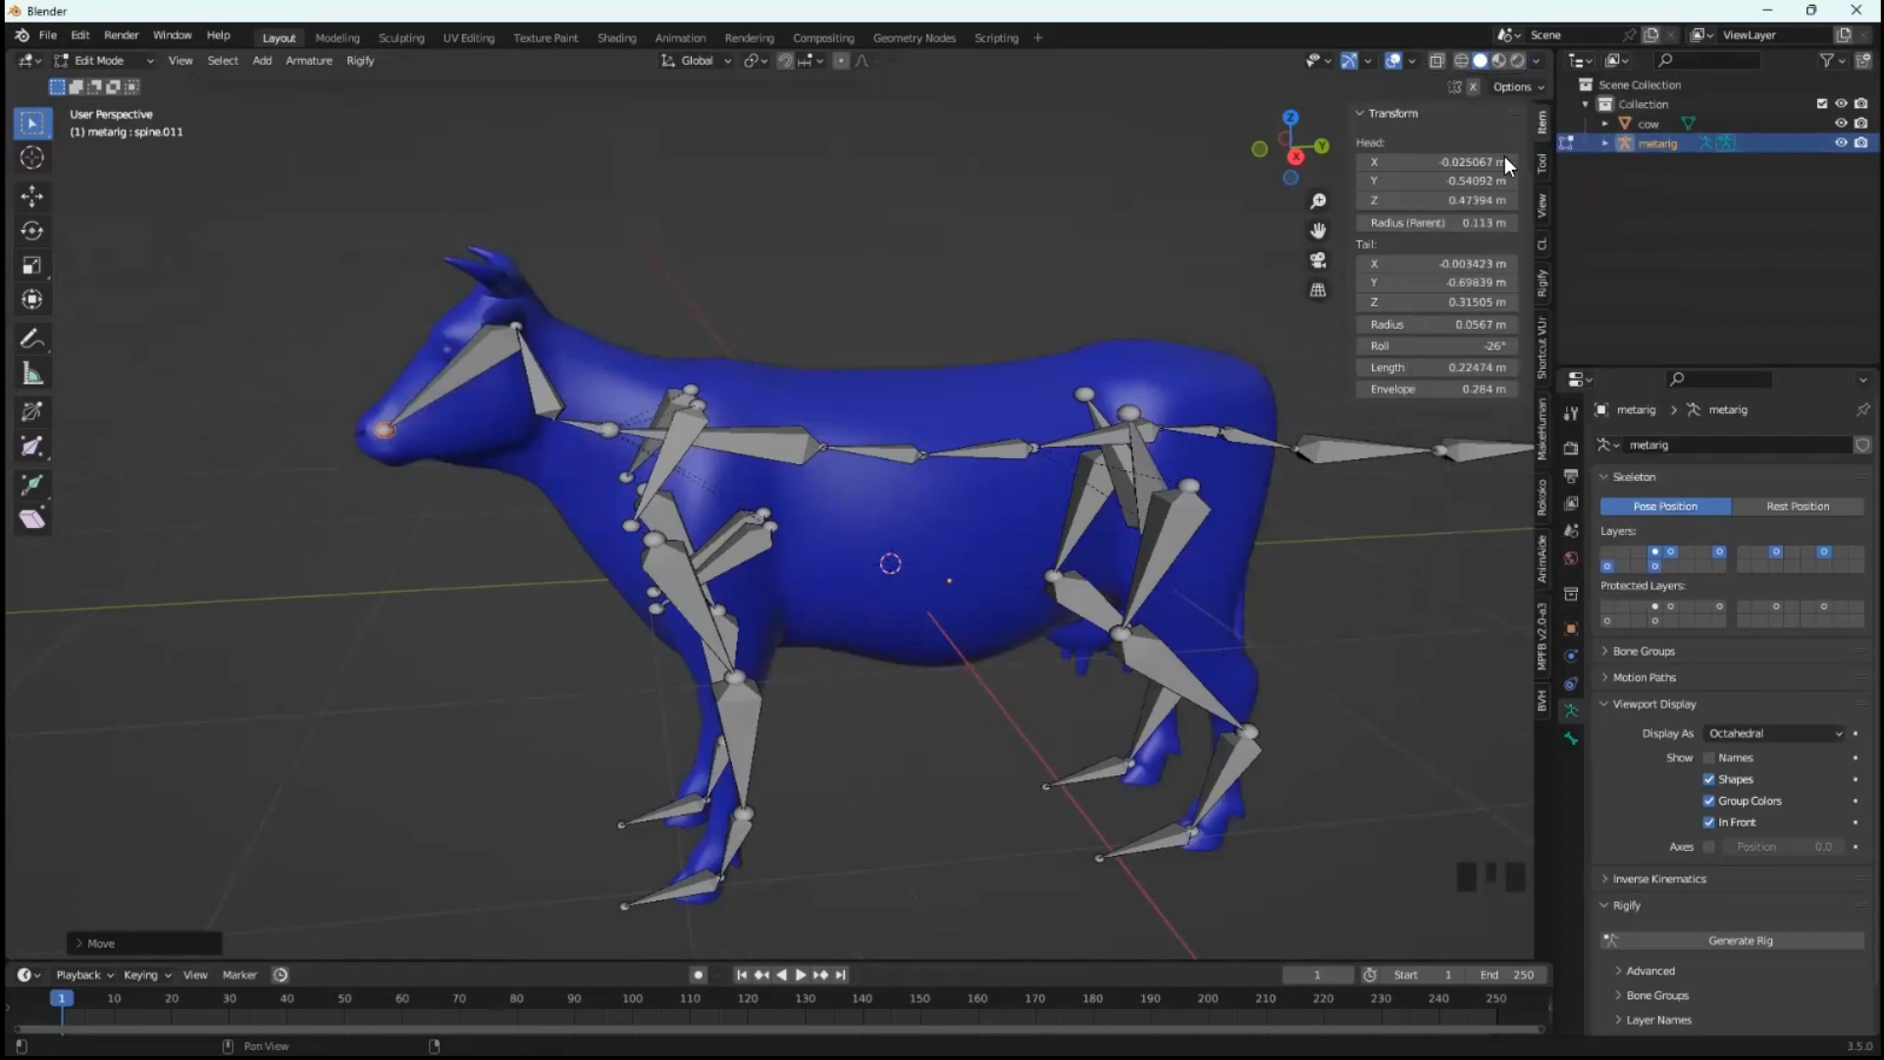
- Shift the joint at the back of the skull towards the cow's centreline, to about X -0.006 m, Y -0.540 m and Z 0.474 m
middle_click_drag(1063, 334, 1270, 517)
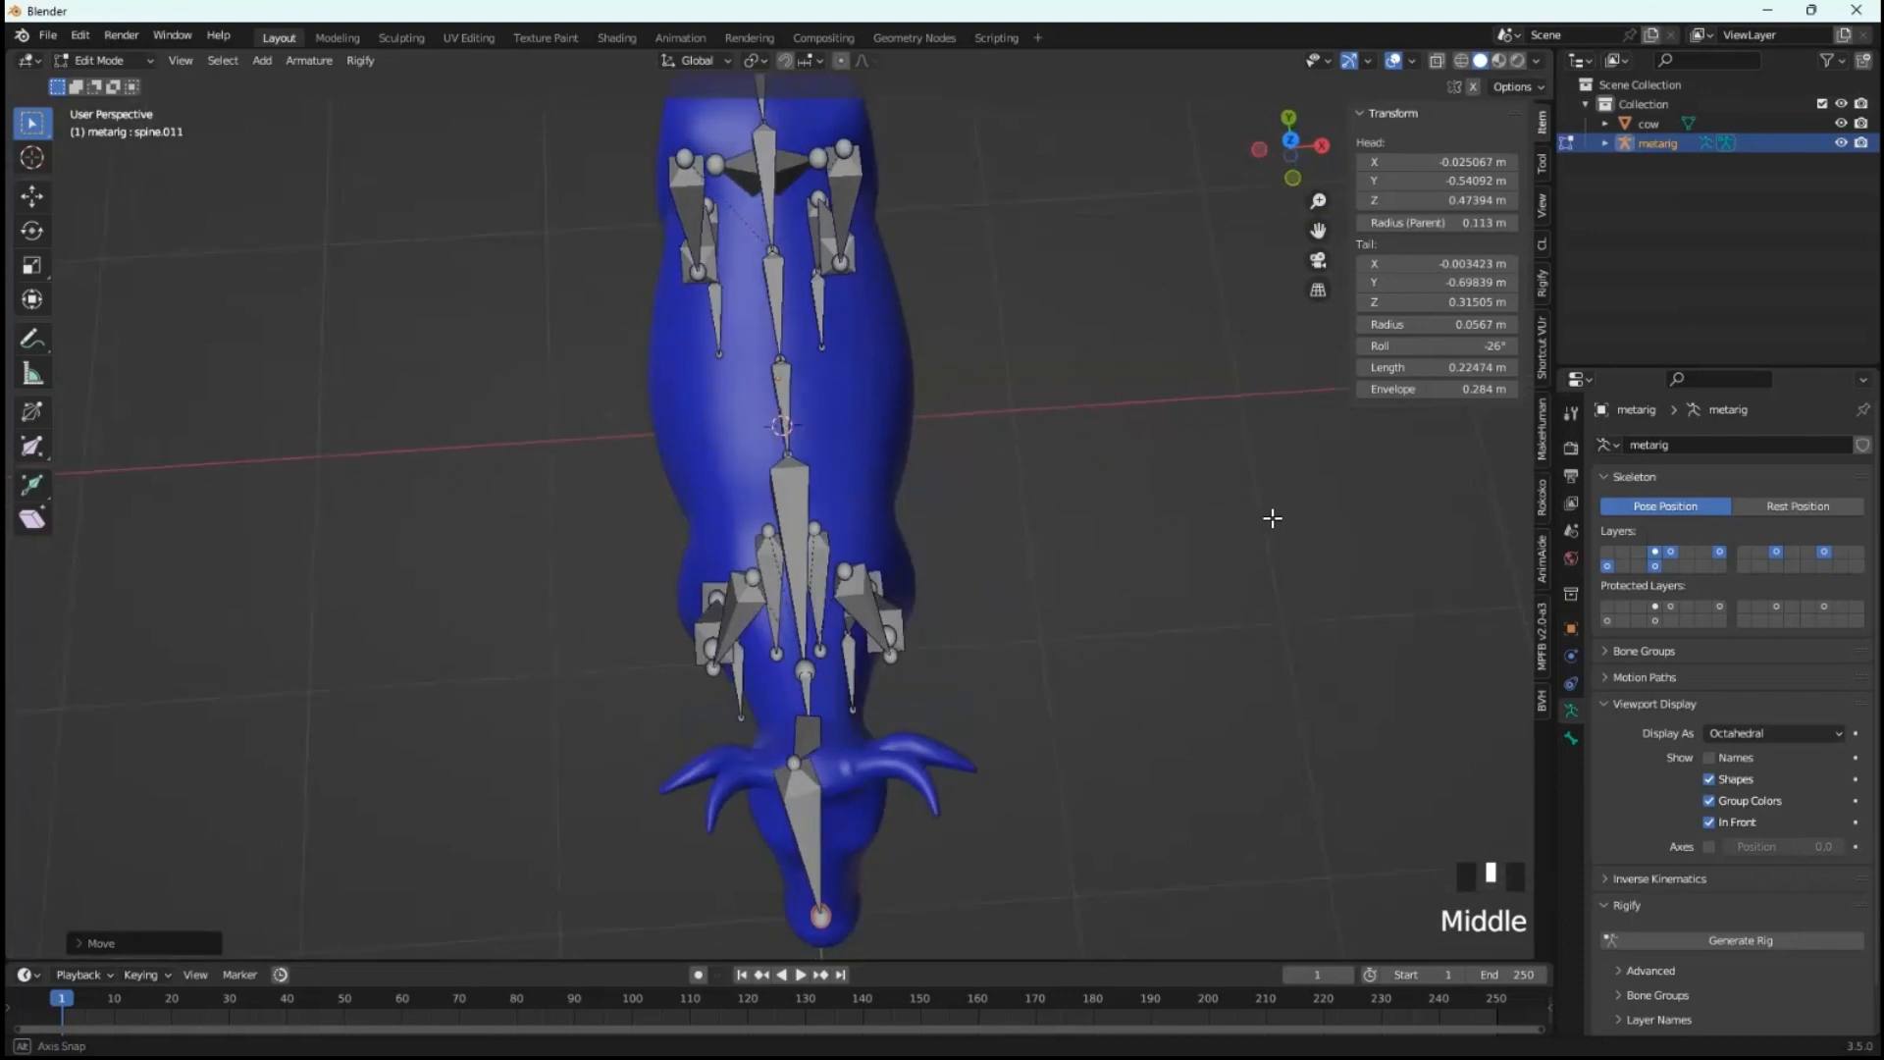
scroll(808, 845, "down", 2)
middle_click_drag(808, 845, 799, 829)
scroll(789, 776, "up", 1)
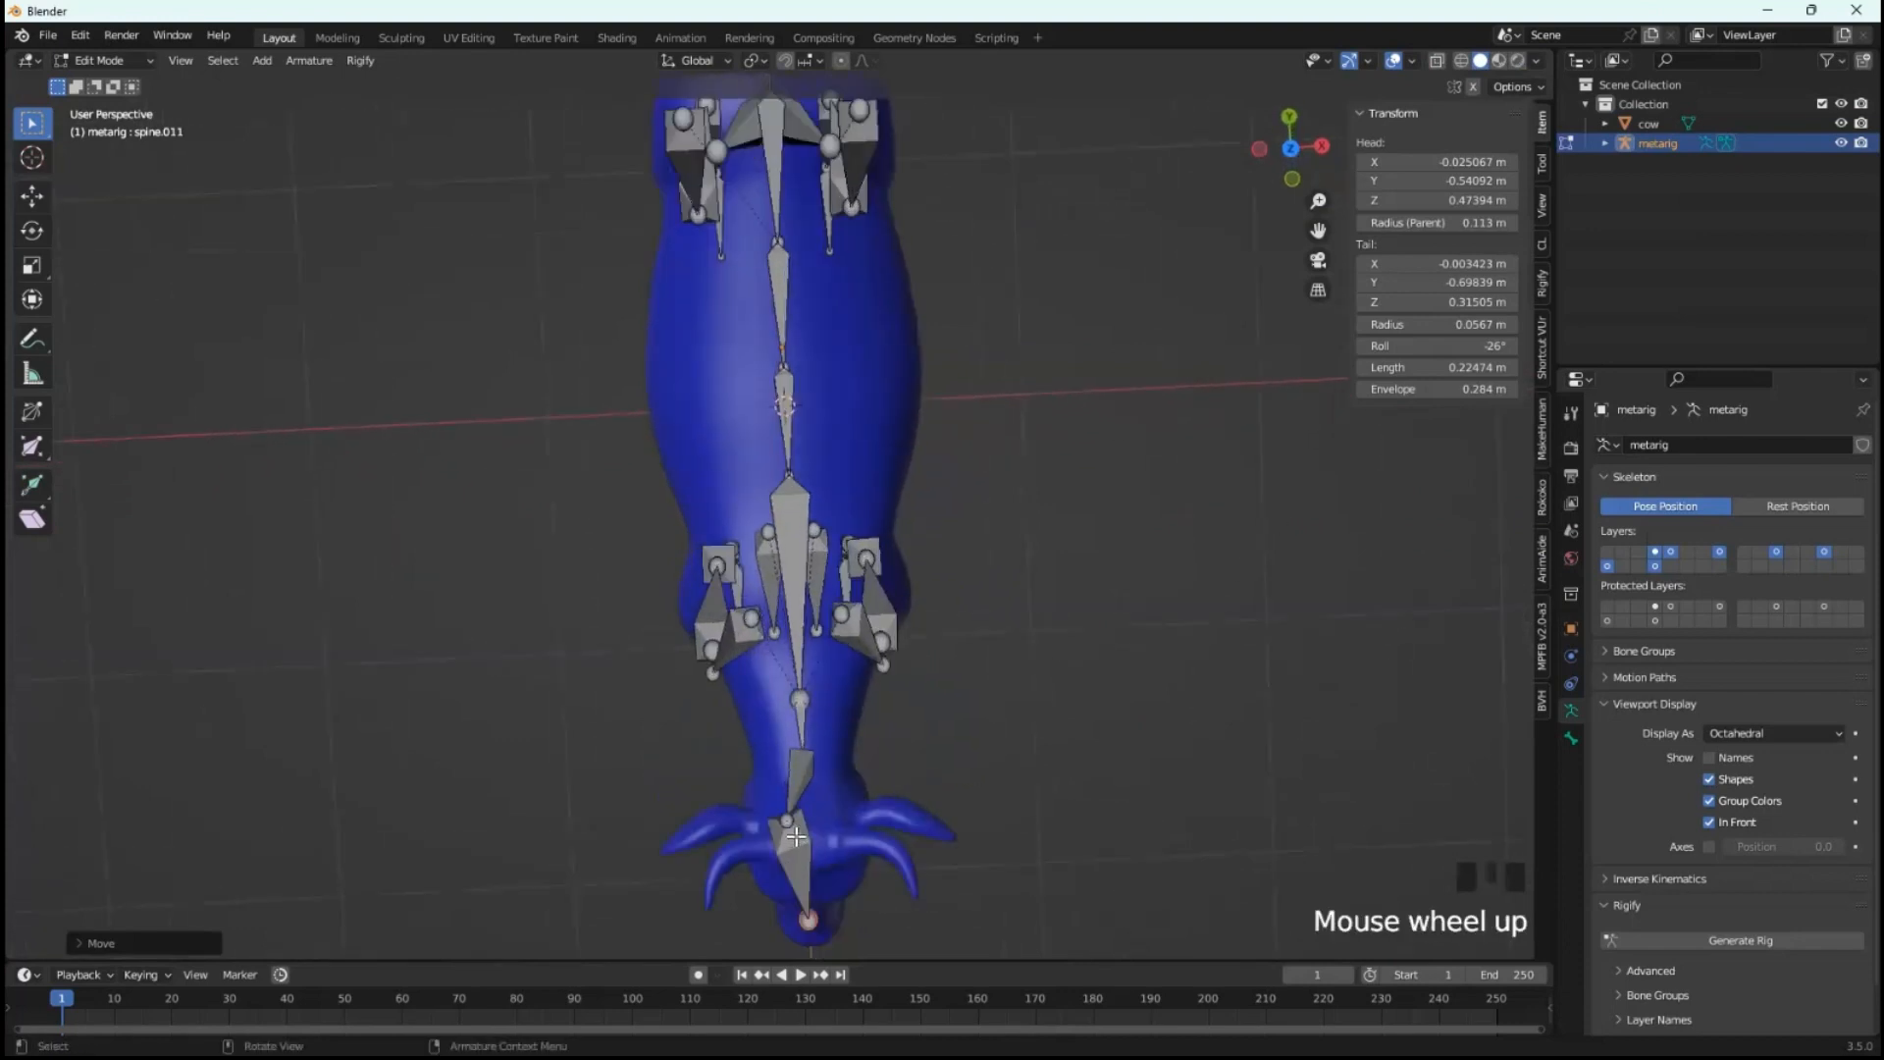
left_click(789, 820)
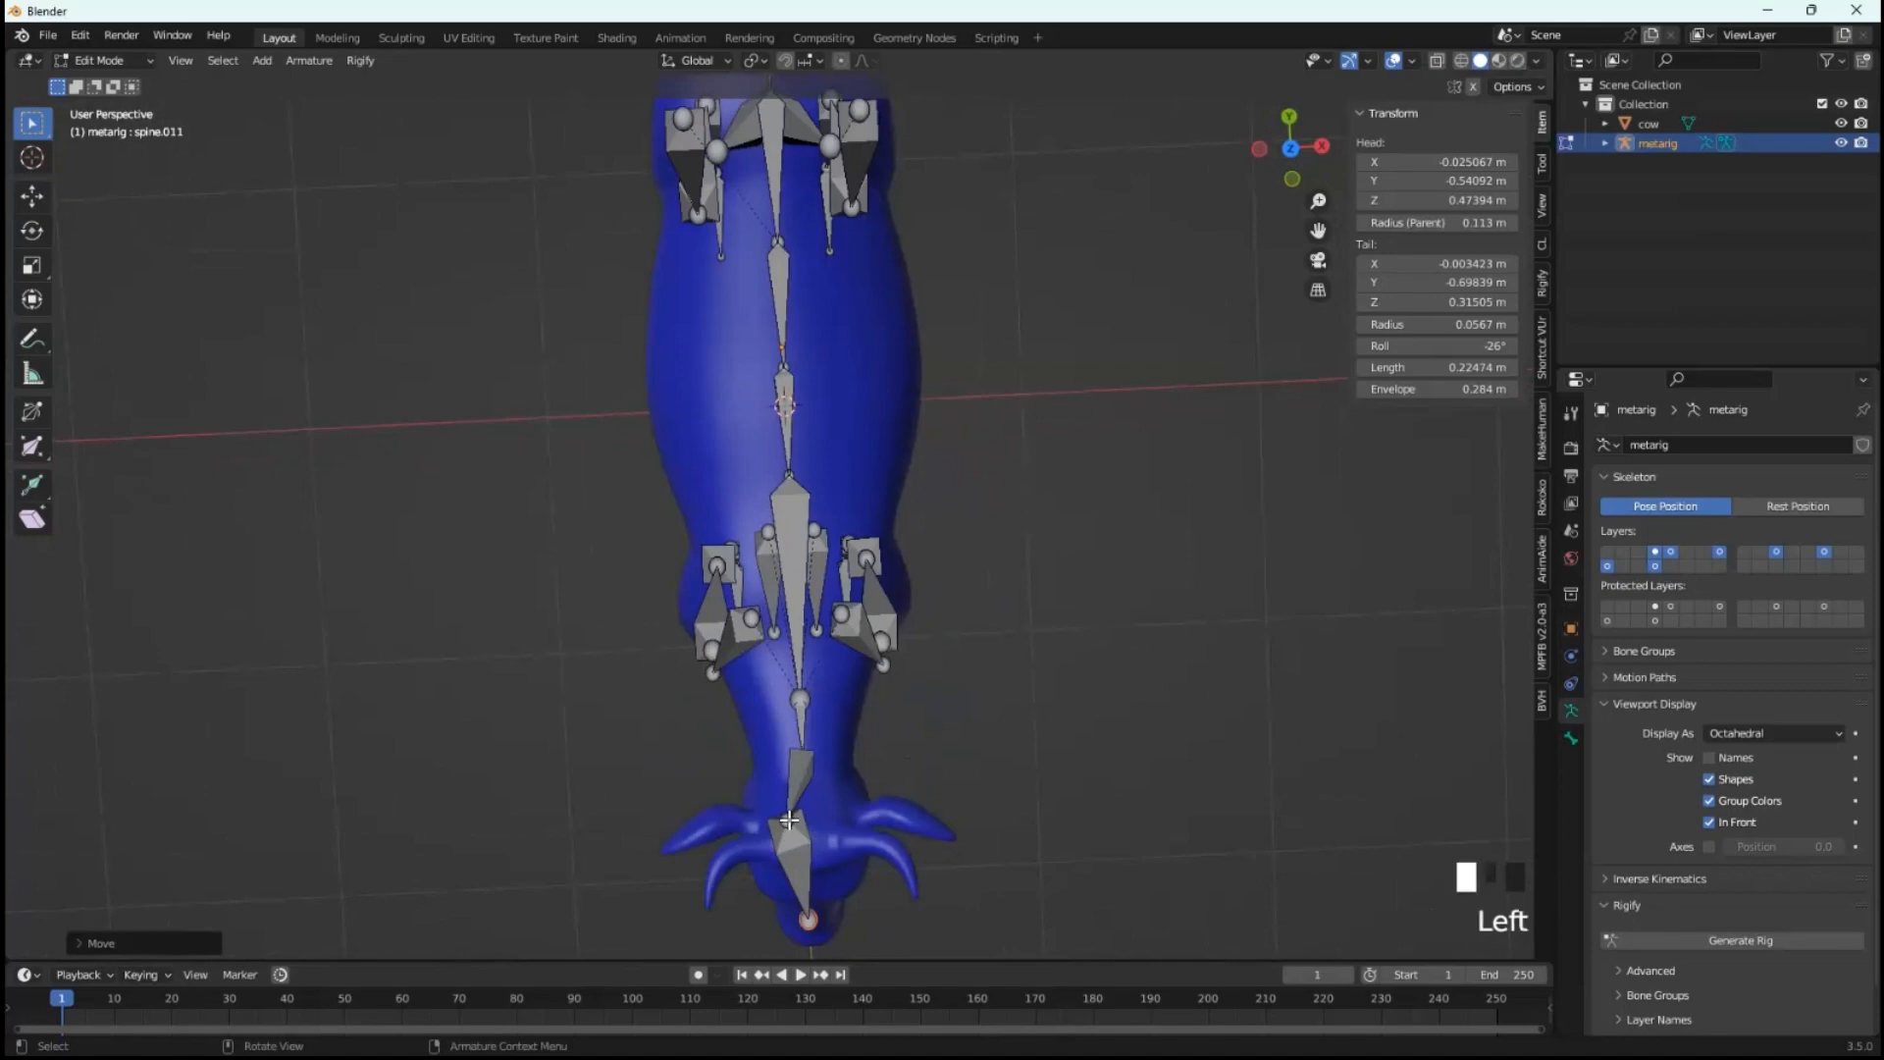
key("g")
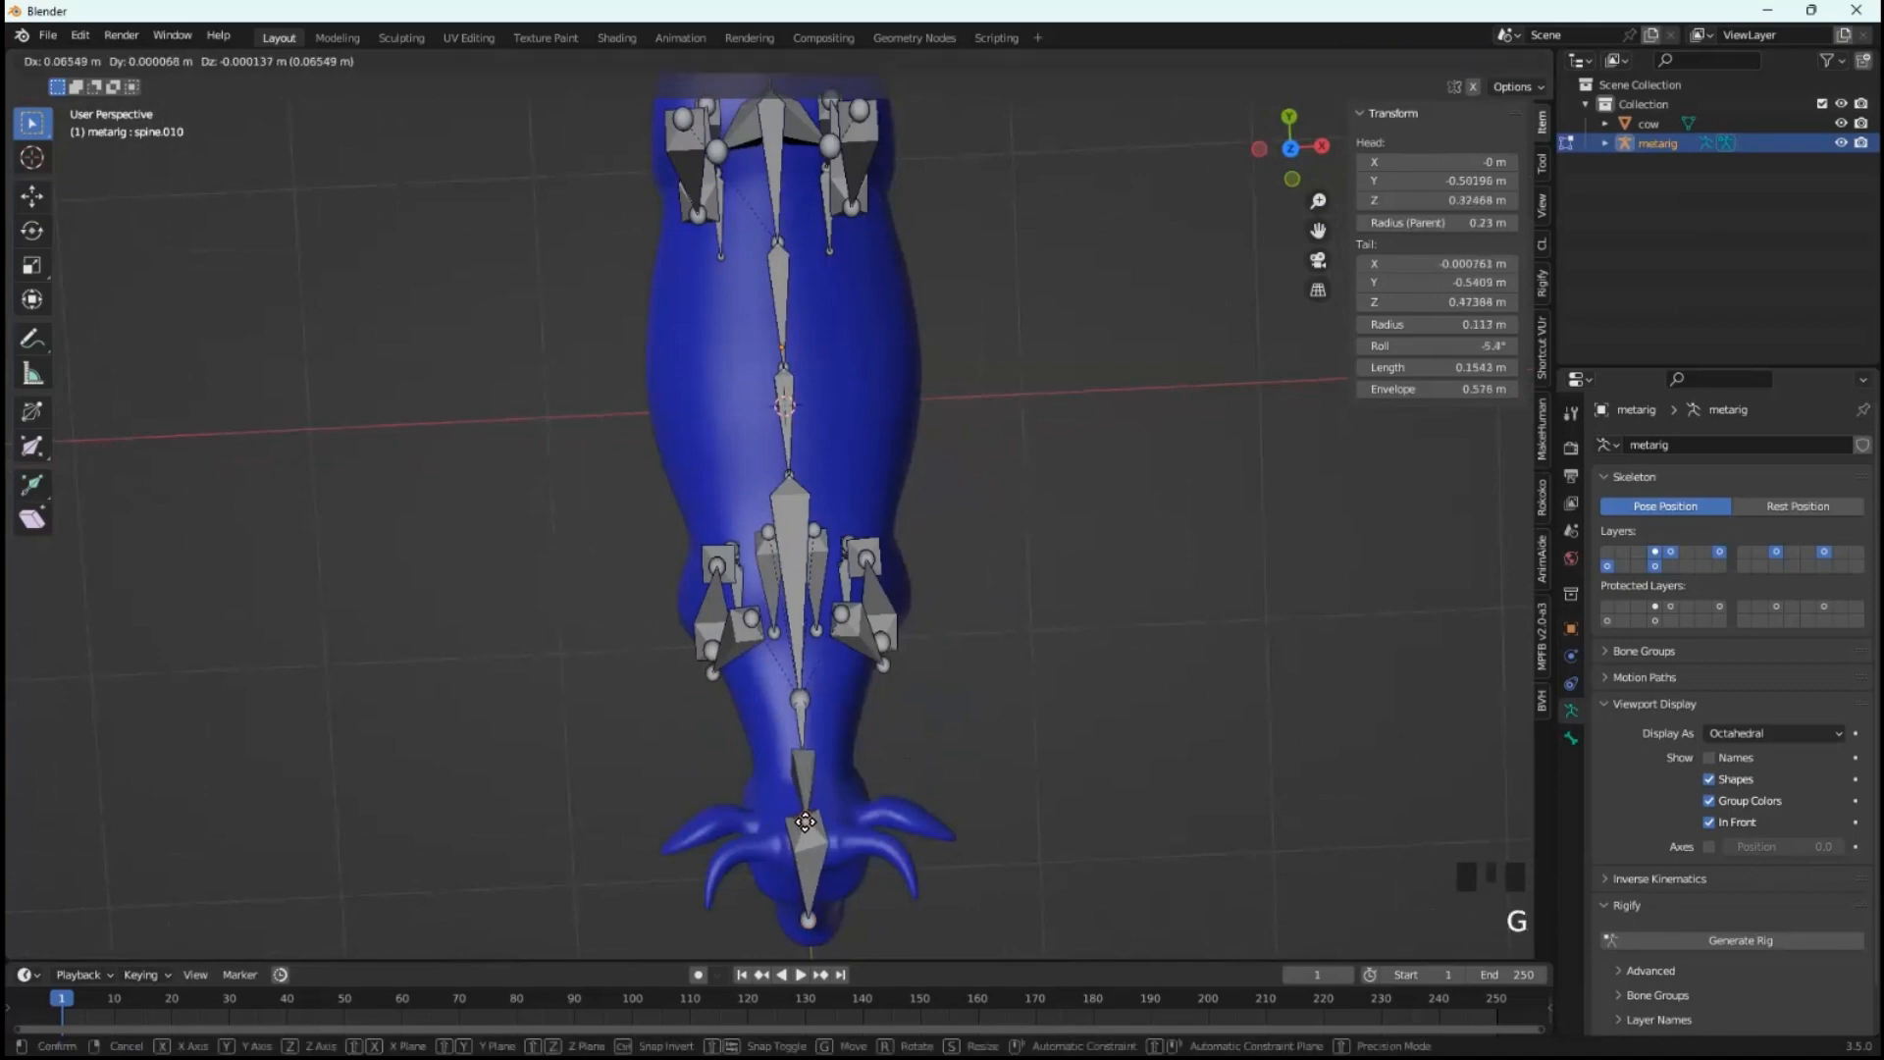
left_click(803, 819)
- Enable X-Axis Mirror for editing the metarig's bones
middle_click_drag(803, 820, 560, 526)
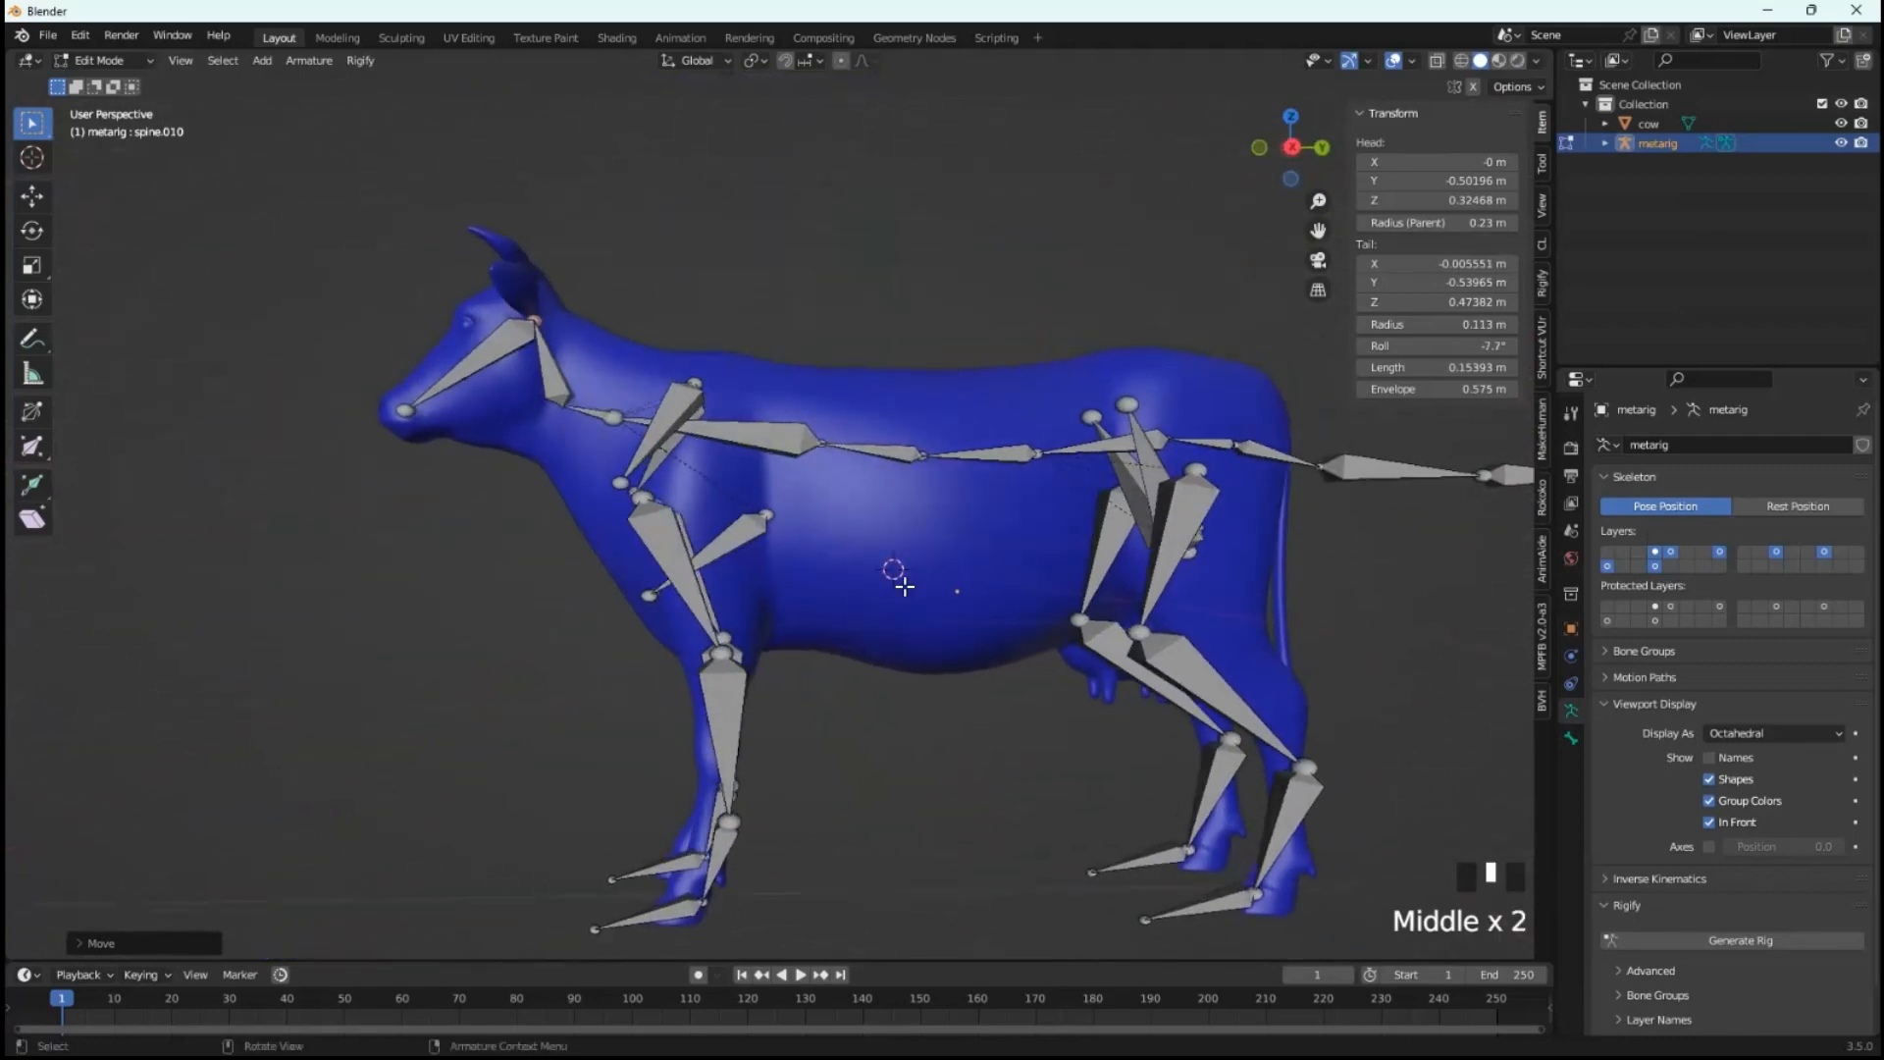
scroll(896, 576, "down", 2)
mouse_move(887, 585)
middle_mouse_down()
mouse_move(910, 596)
mouse_move(828, 556)
mouse_move(892, 580)
mouse_move(841, 589)
mouse_move(874, 555)
middle_mouse_up()
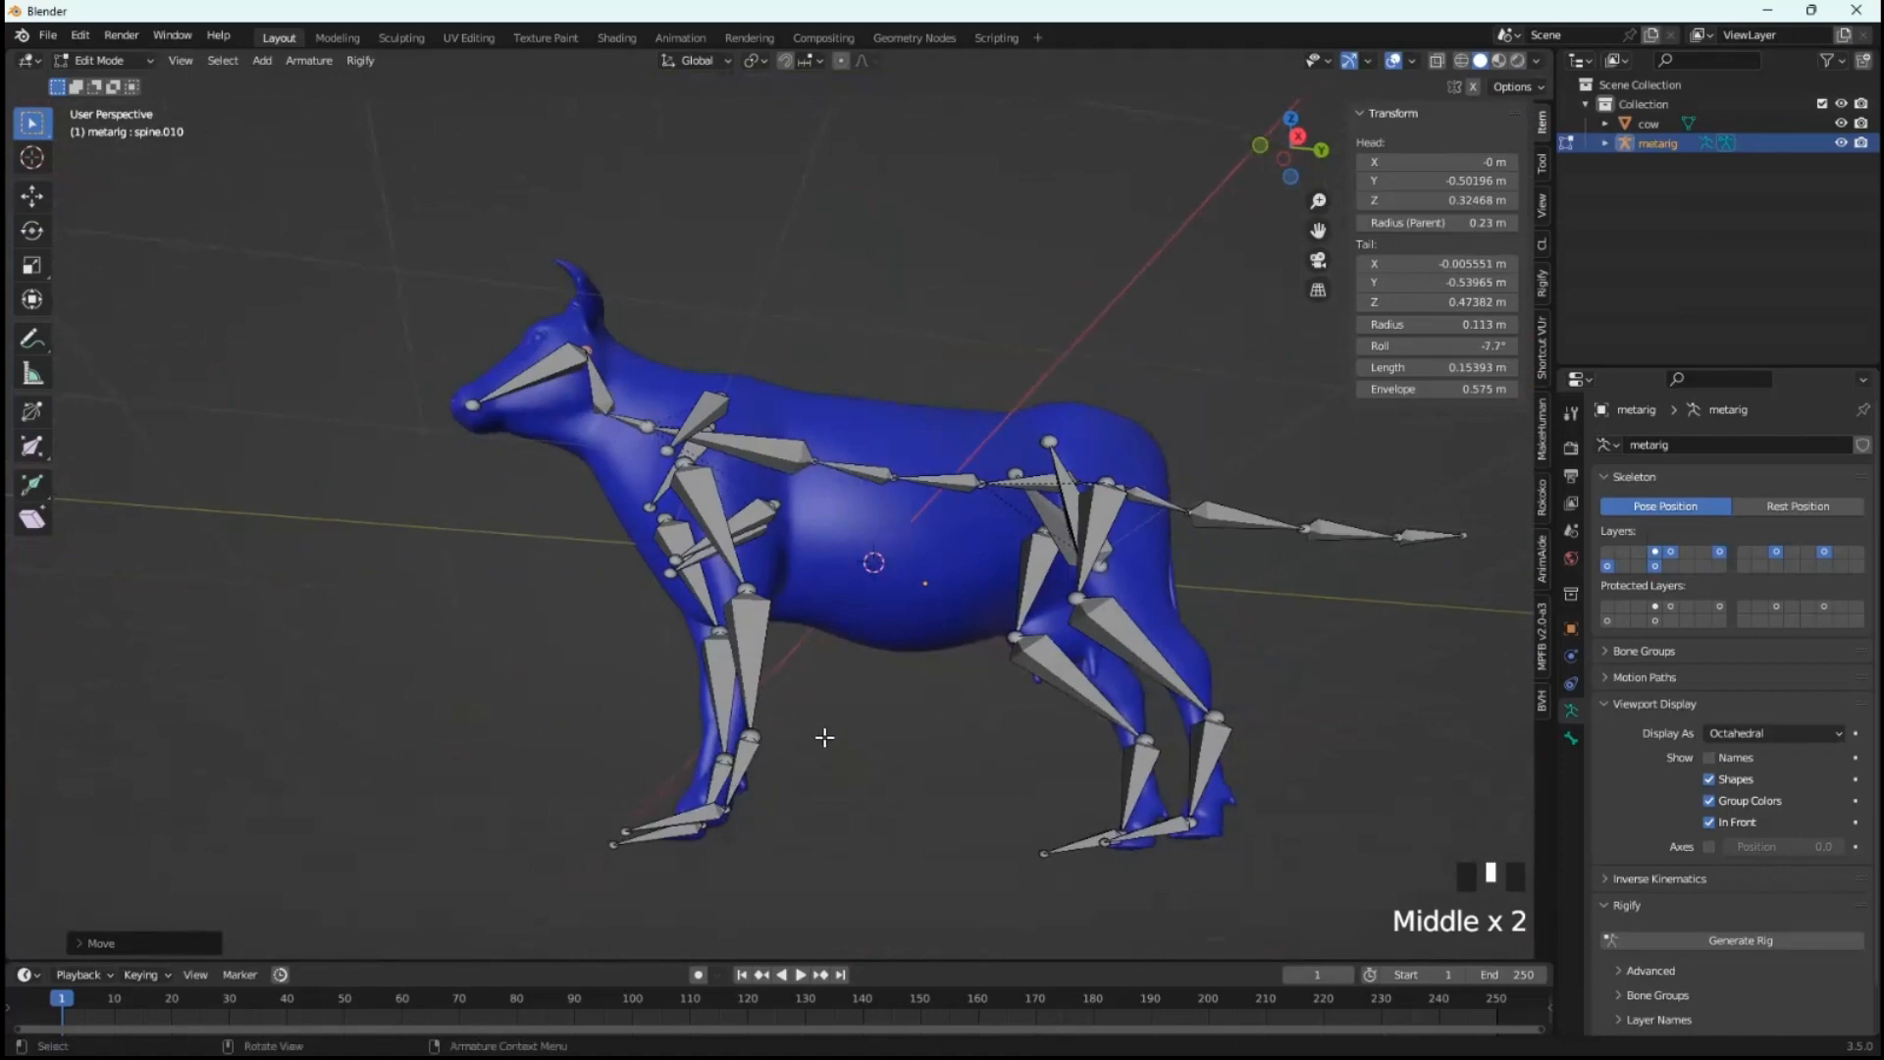
middle_click_drag(828, 740, 794, 789)
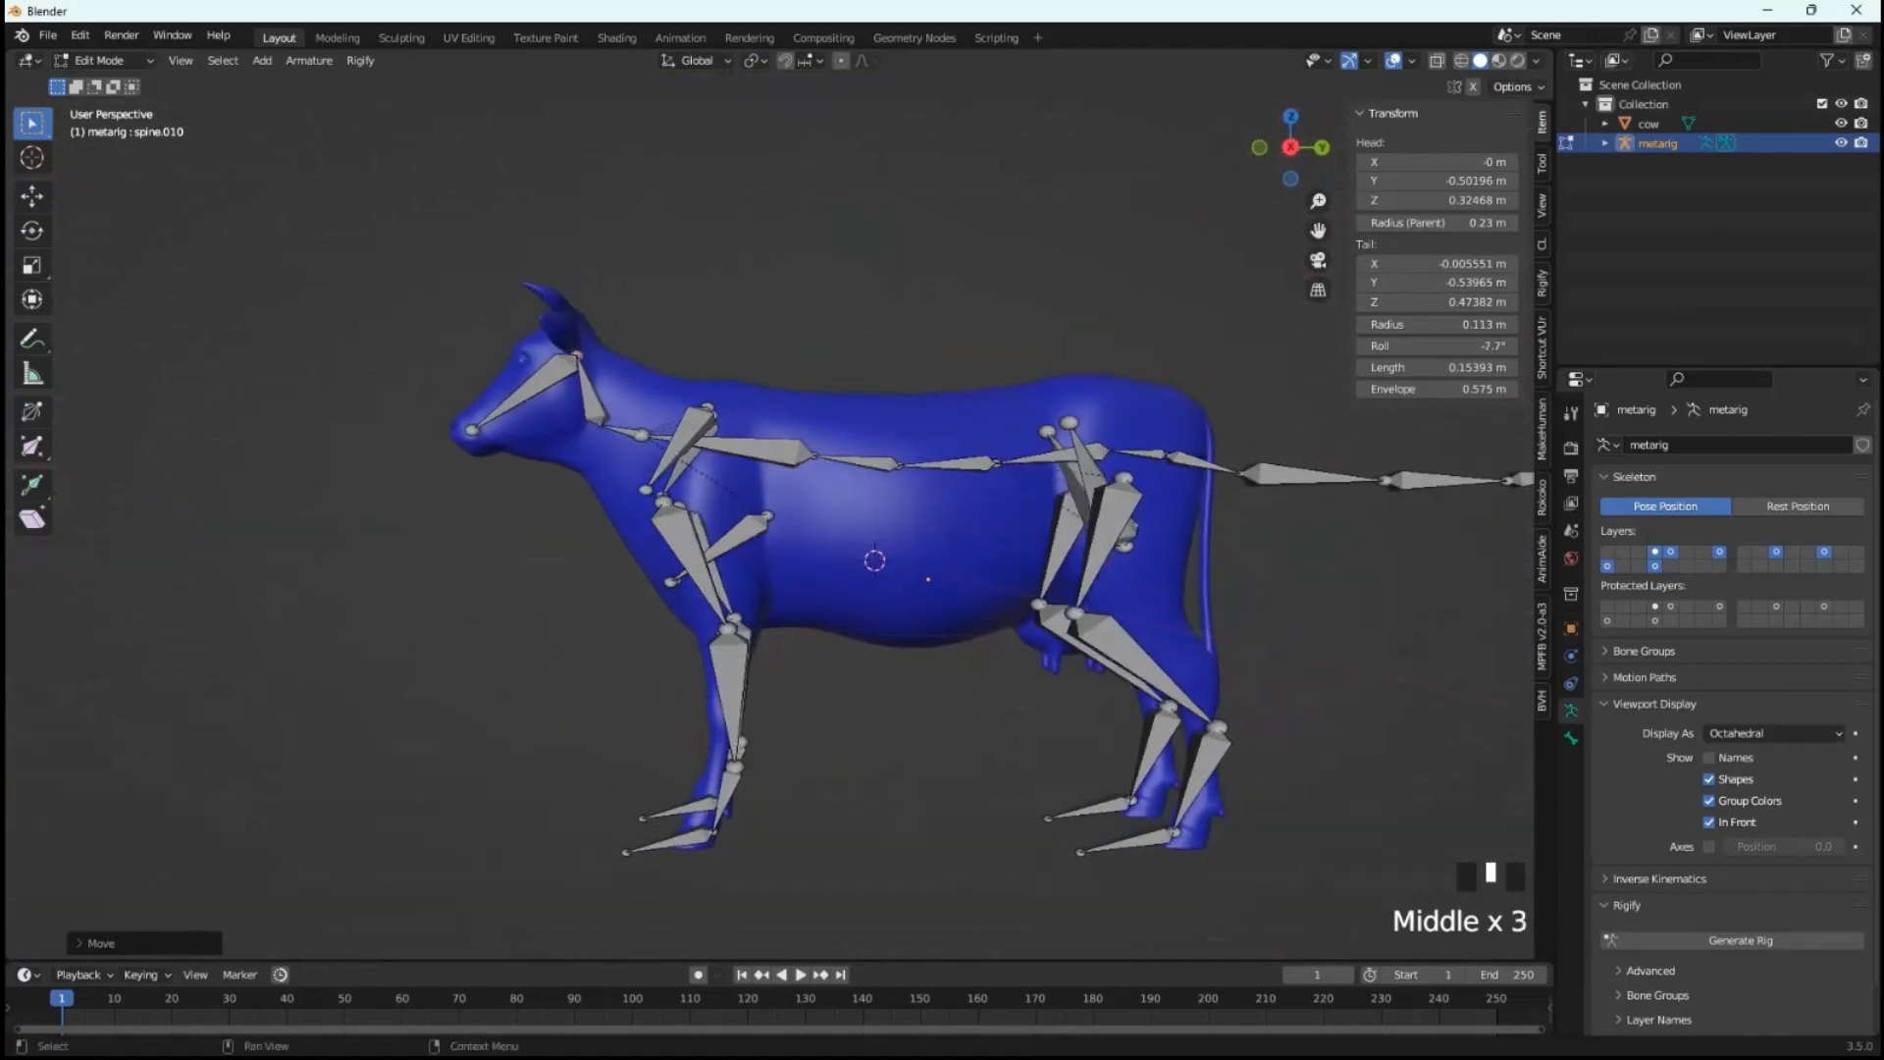
left_click(1517, 87)
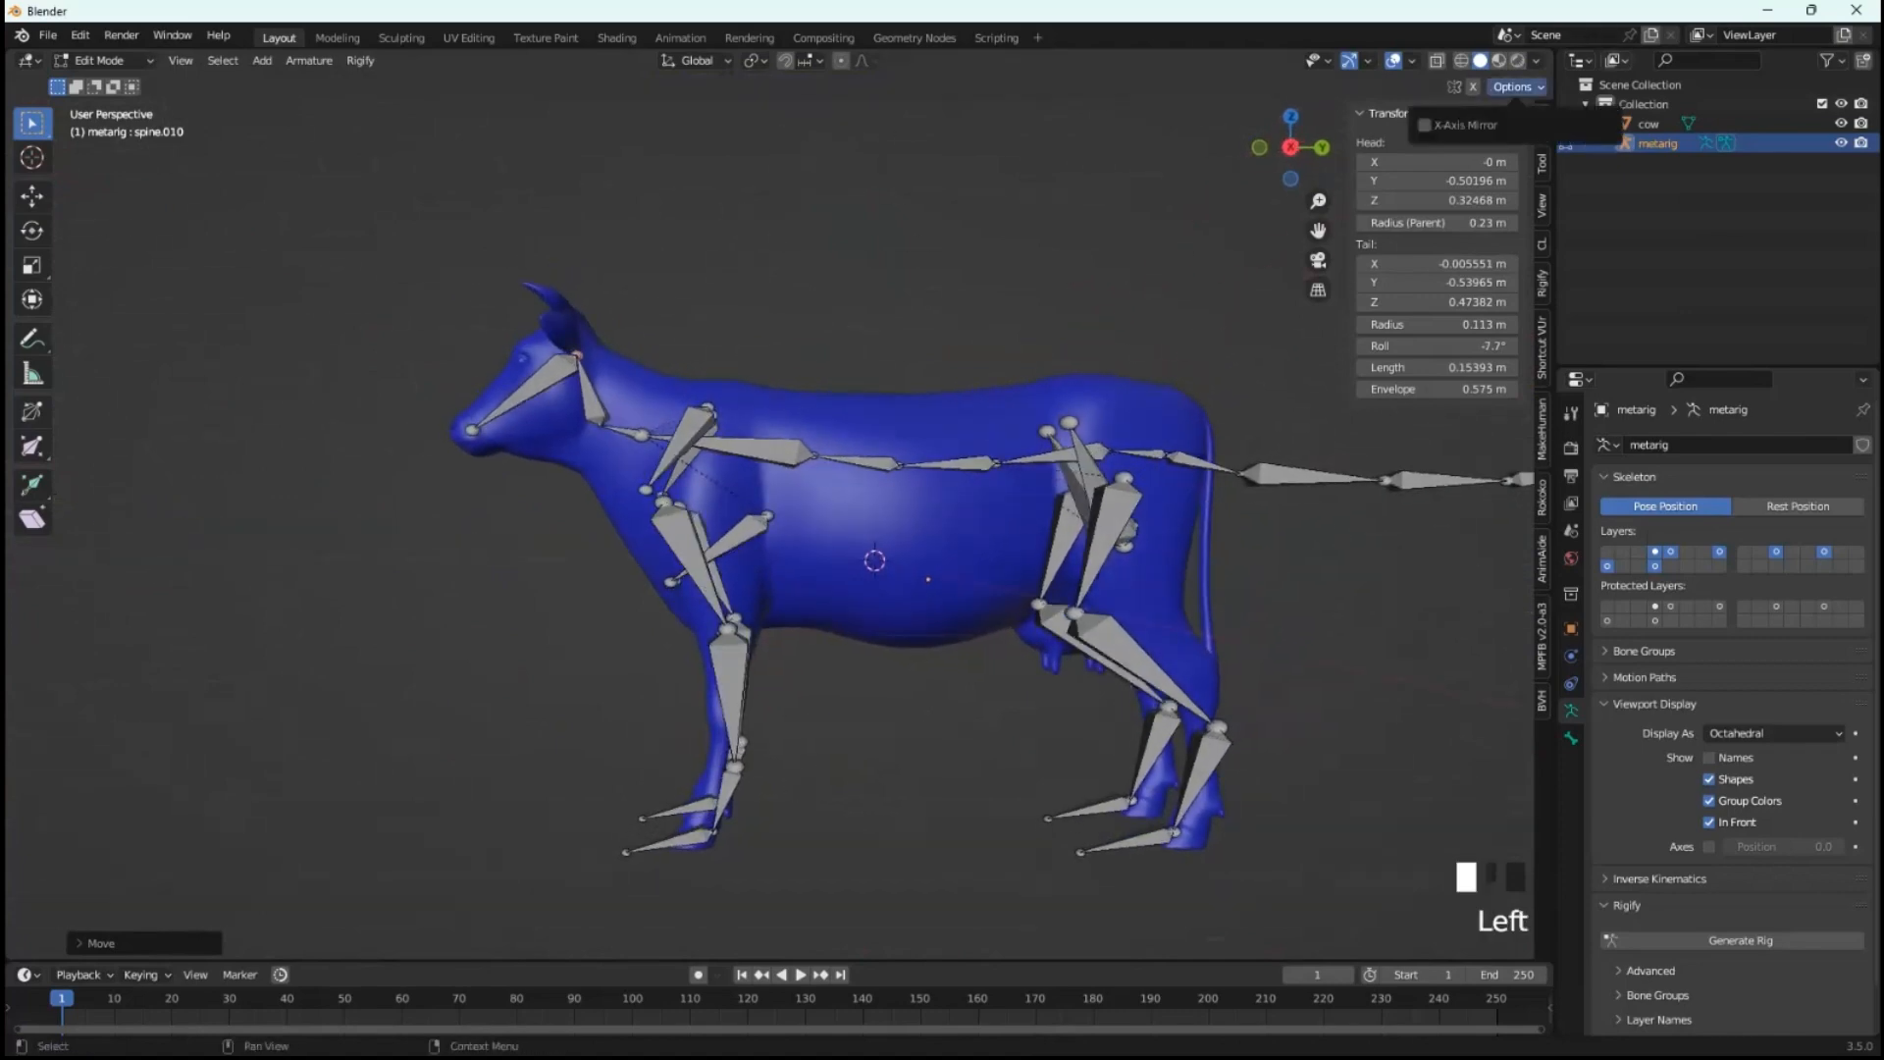
left_click(1424, 126)
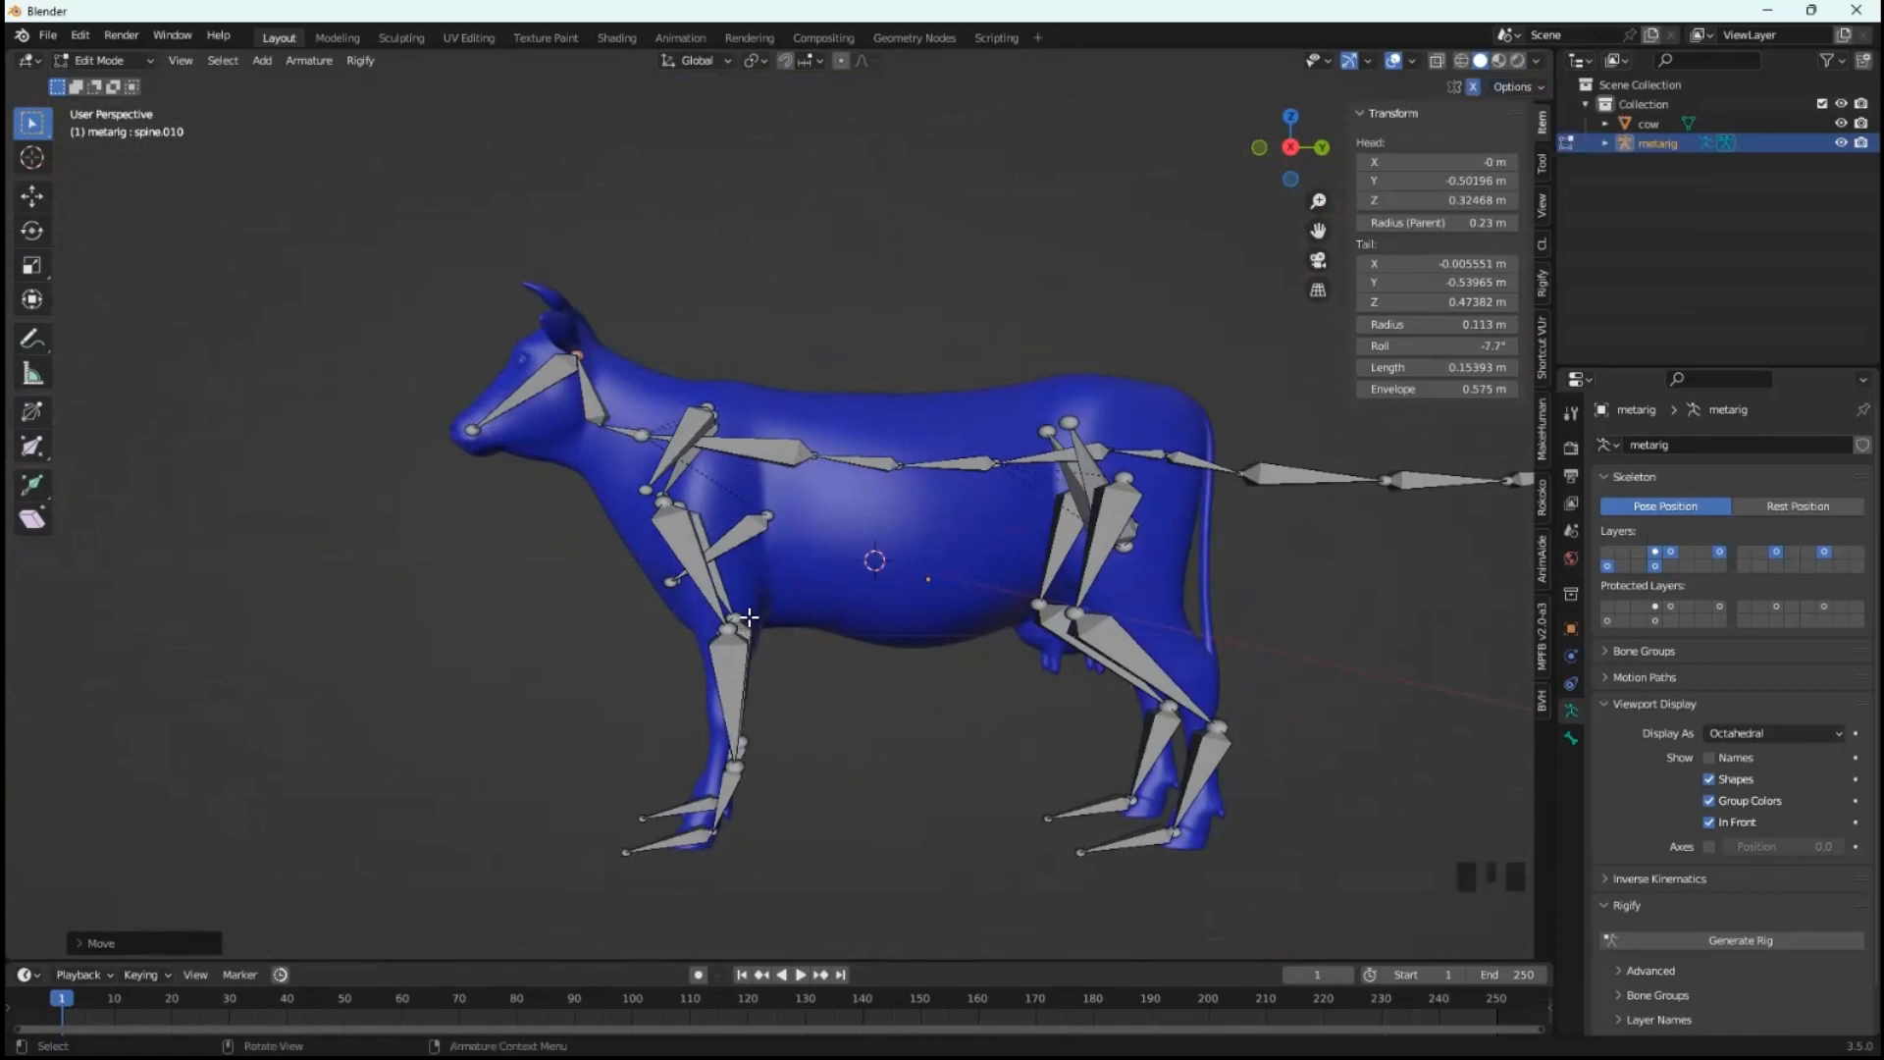
- Move the left front toe bone's tip back onto the hoof, at about X 0.145 m, Y -0.394 m and Z -0.489 m
middle_click_drag(749, 616, 785, 695)
scroll(792, 711, "down", 2)
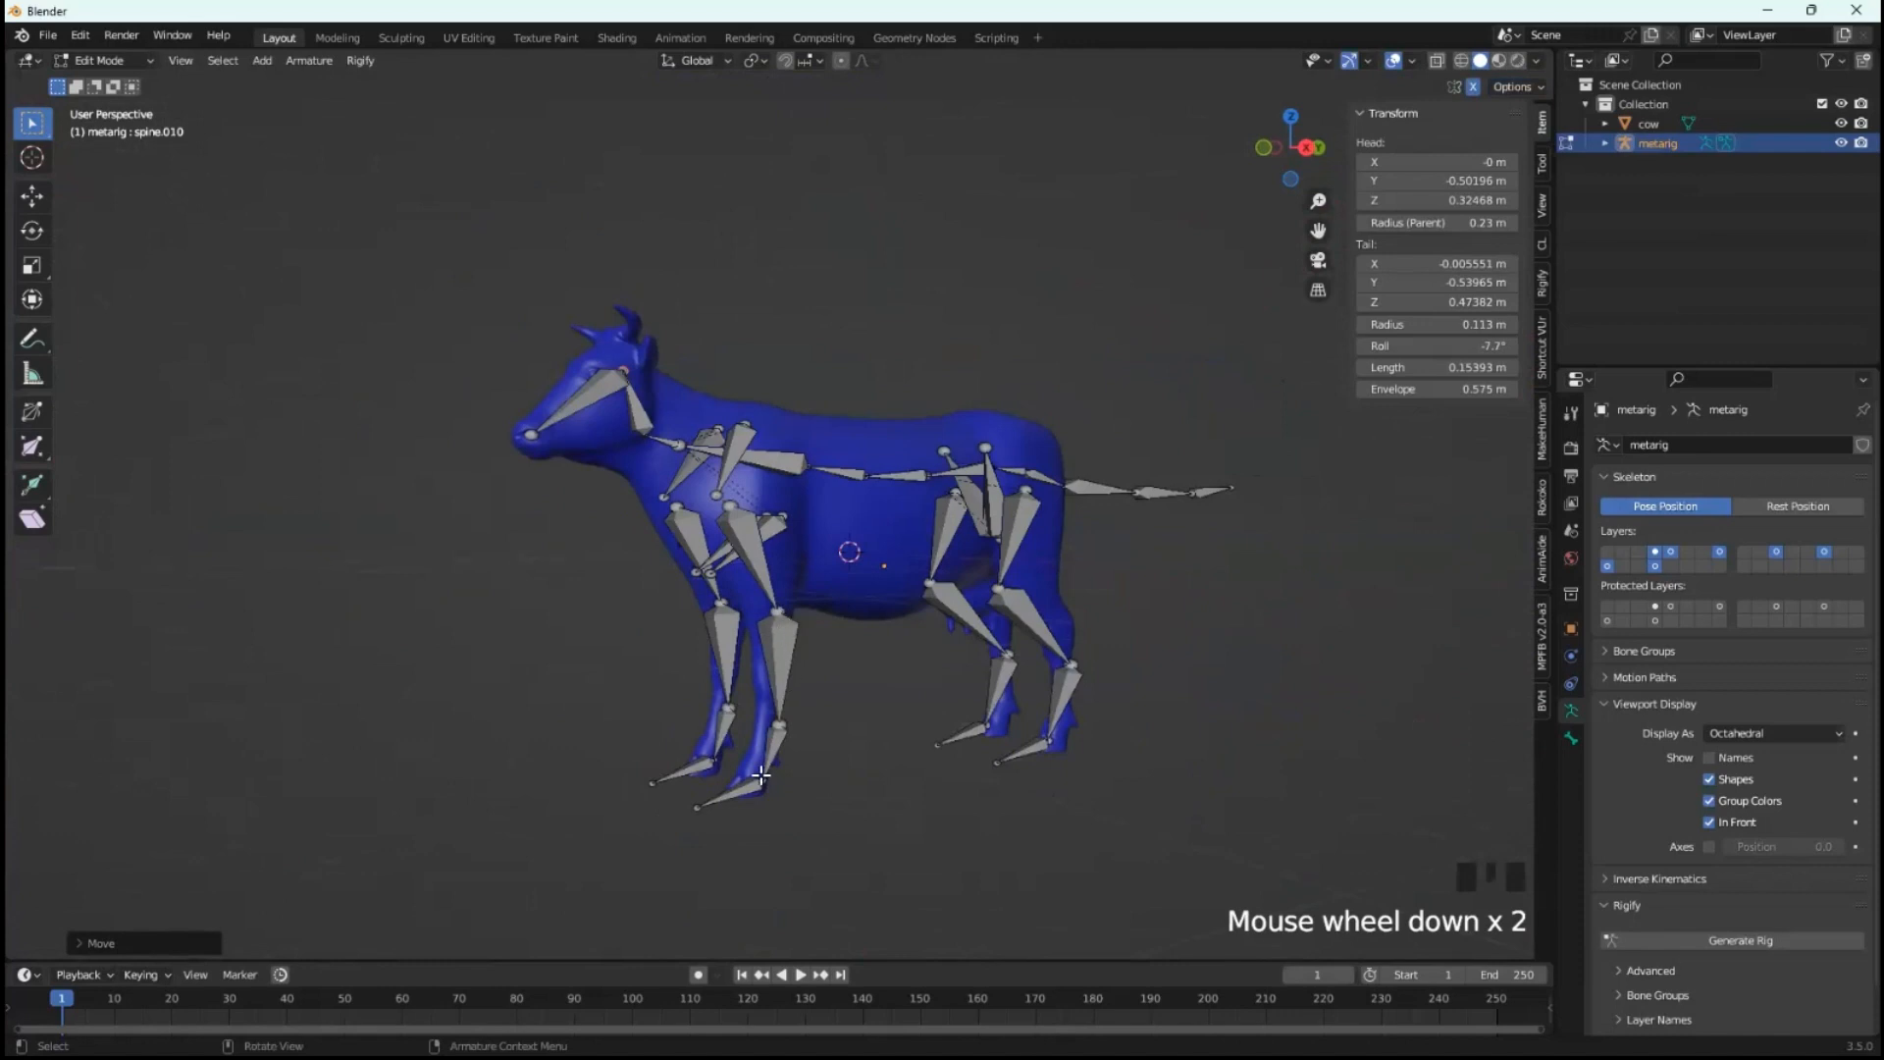
left_click(699, 808)
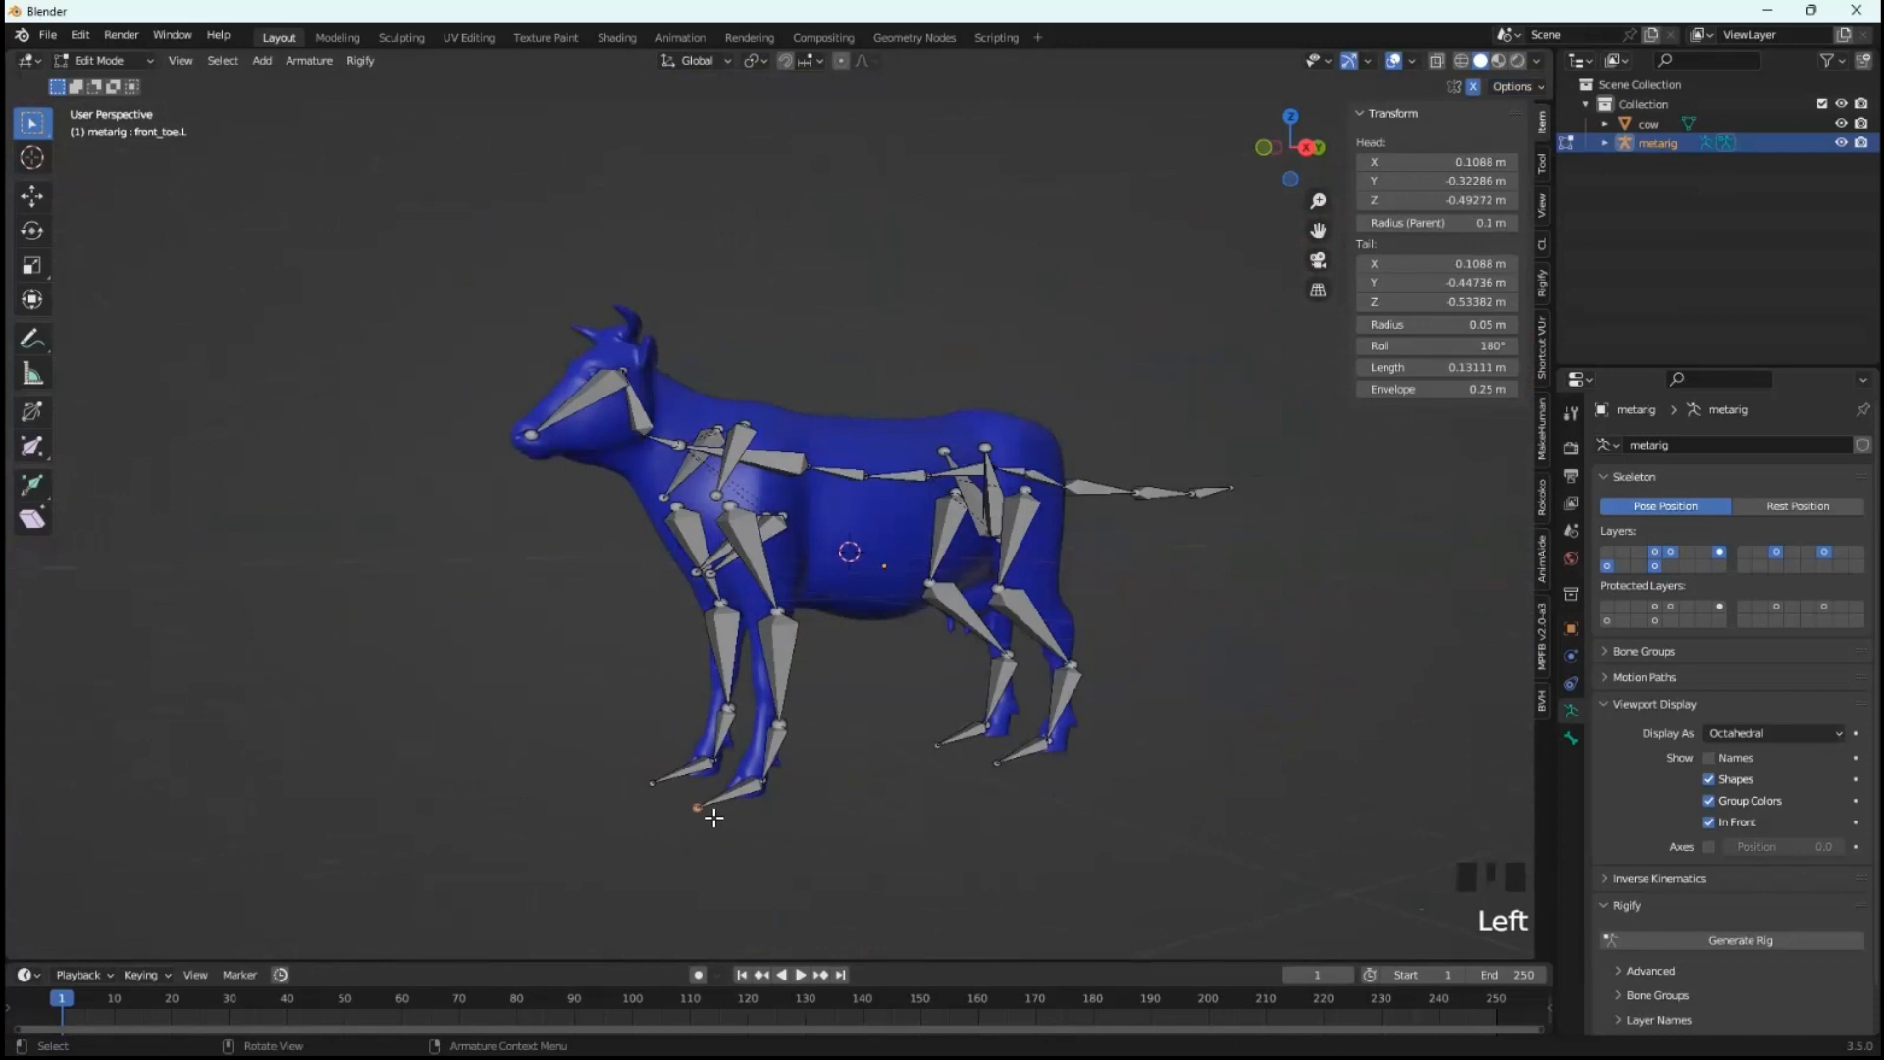
key("g")
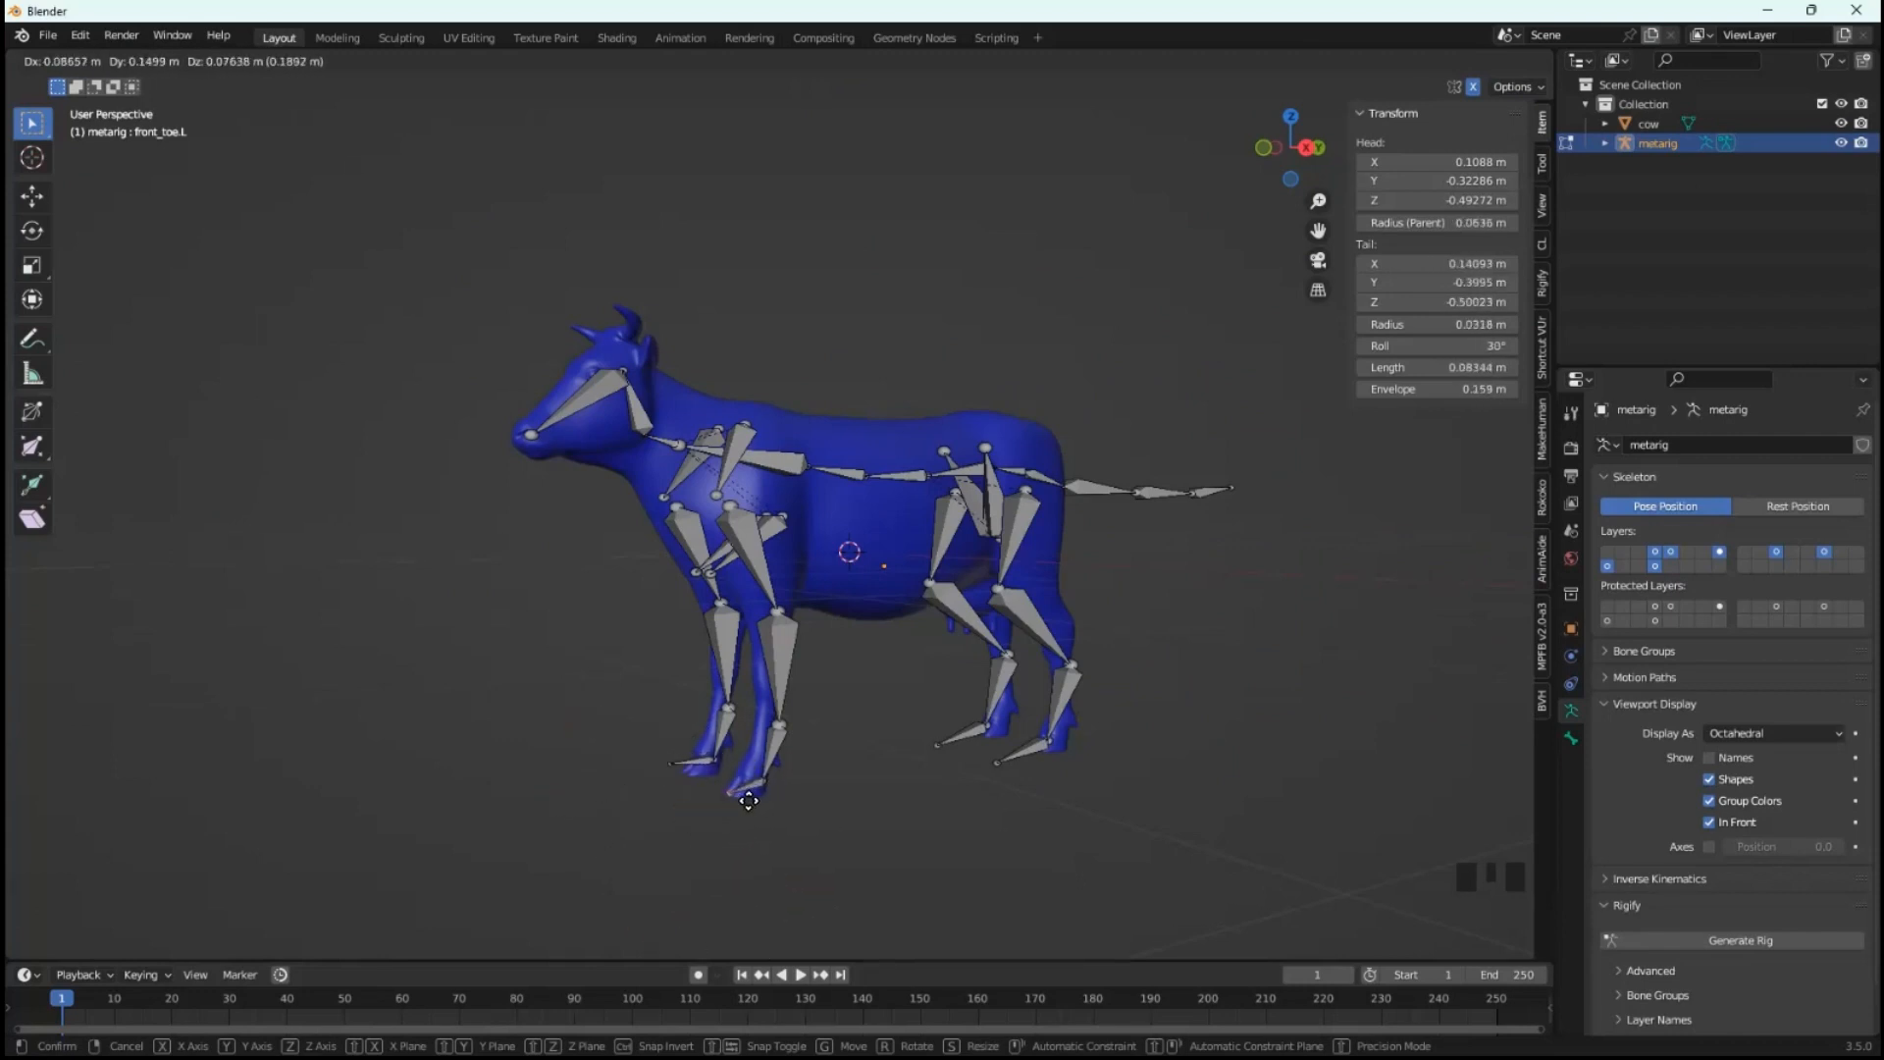
left_click(749, 796)
- Centre the left front toe bone's tip sideways on the hoof, at about X 0.104 m, Y -0.397 m and Z -0.497 m
middle_click_drag(754, 796, 896, 833)
scroll(861, 838, "up", 1)
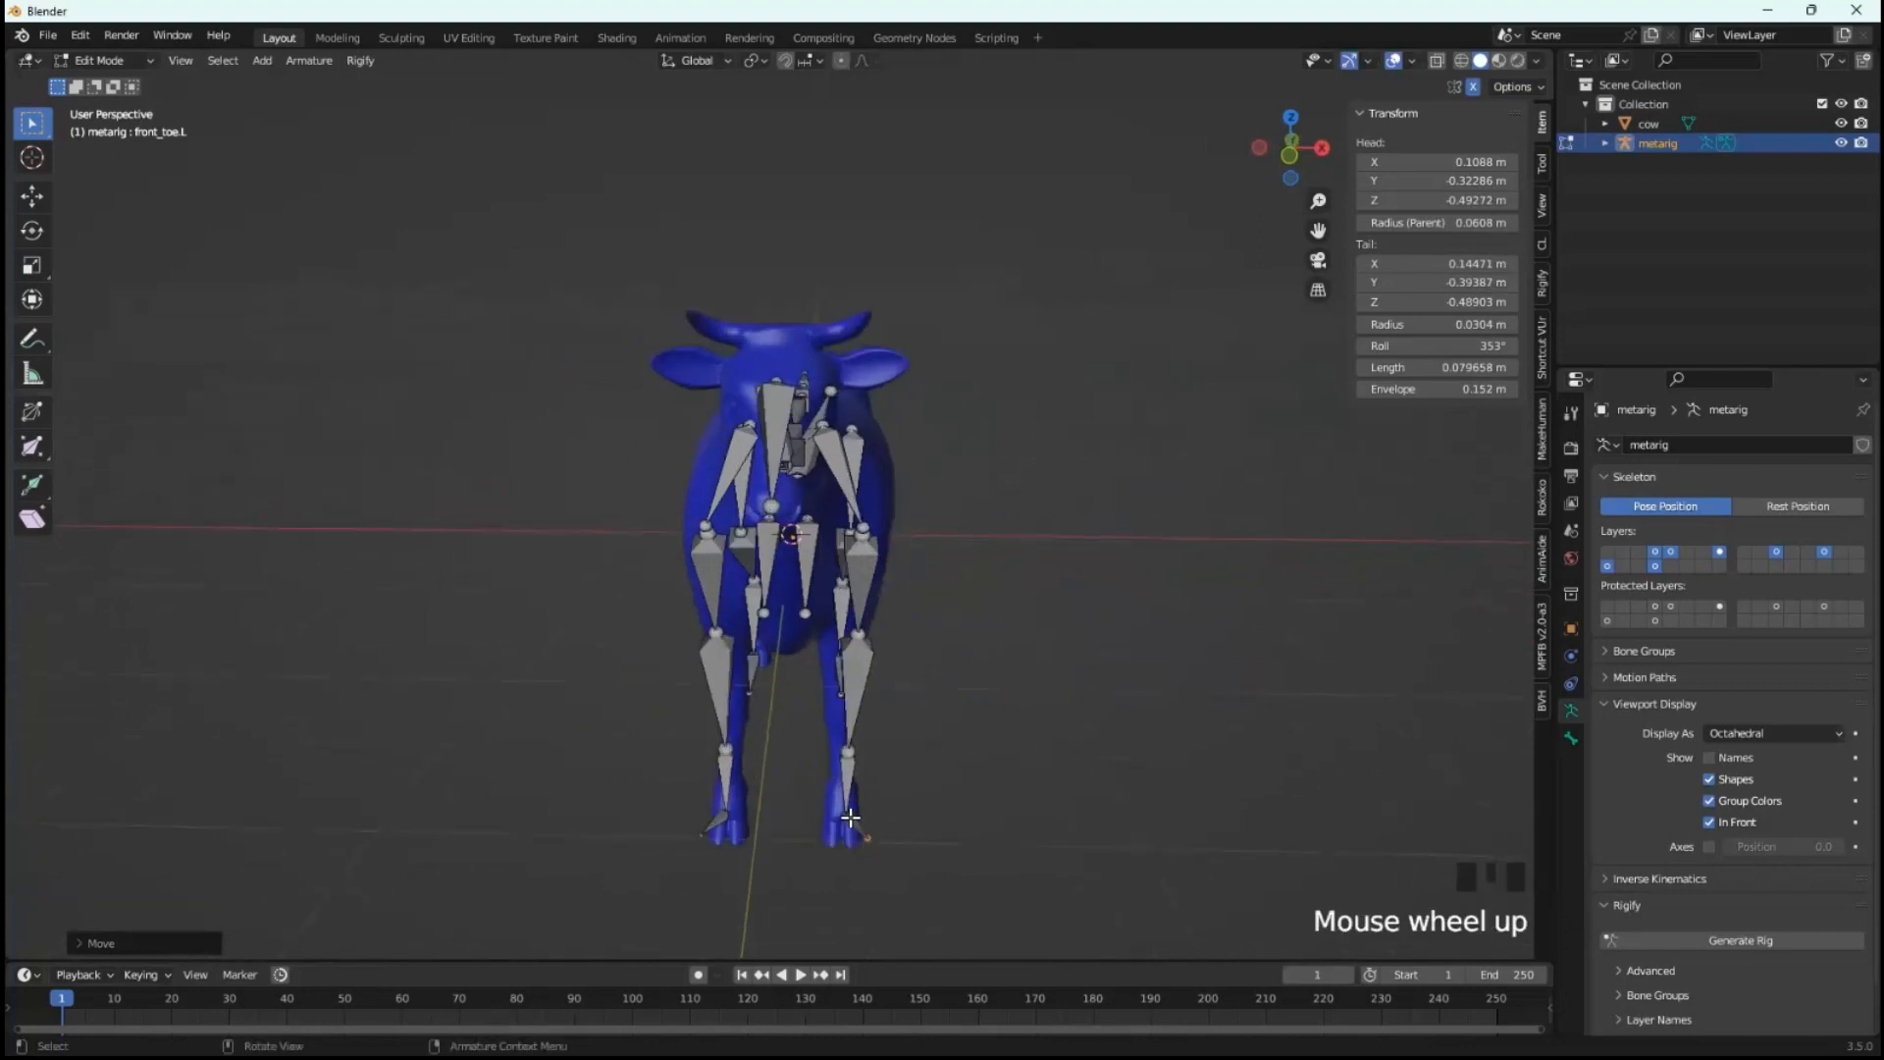
left_click(873, 840)
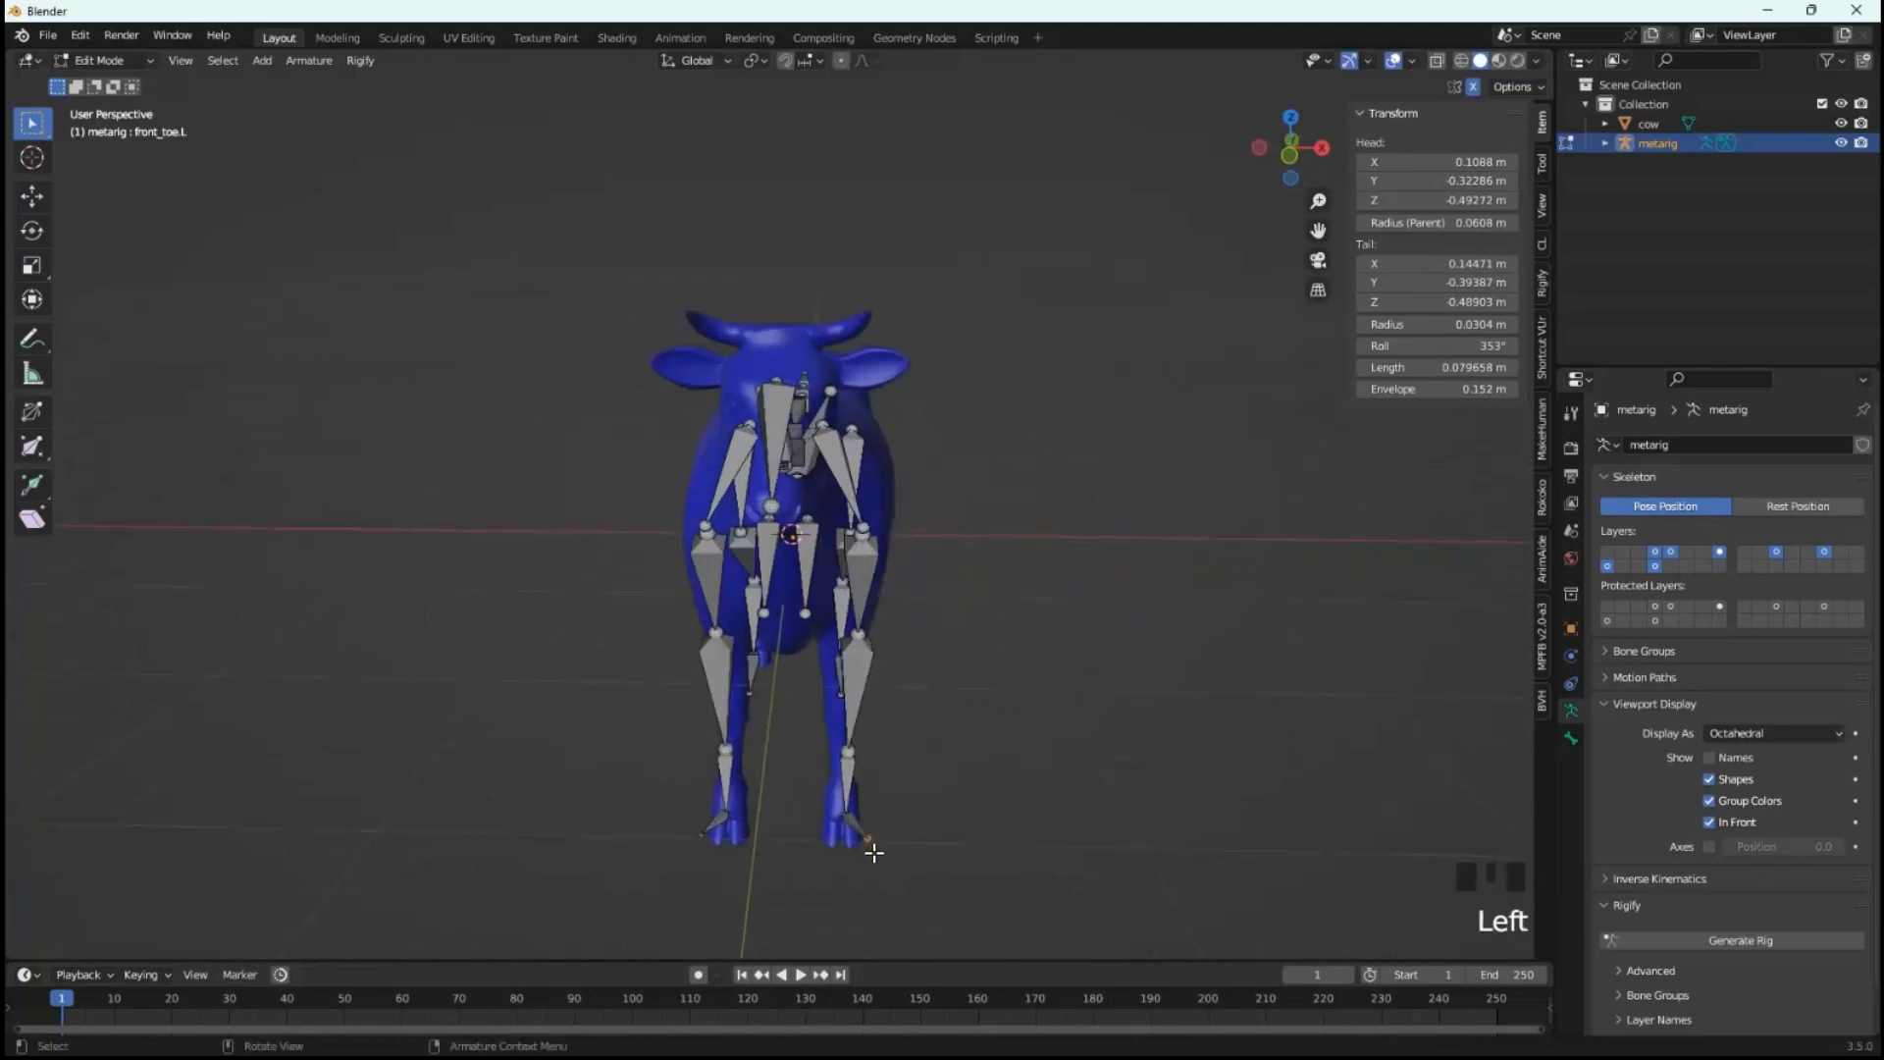
key("g")
left_click(854, 850)
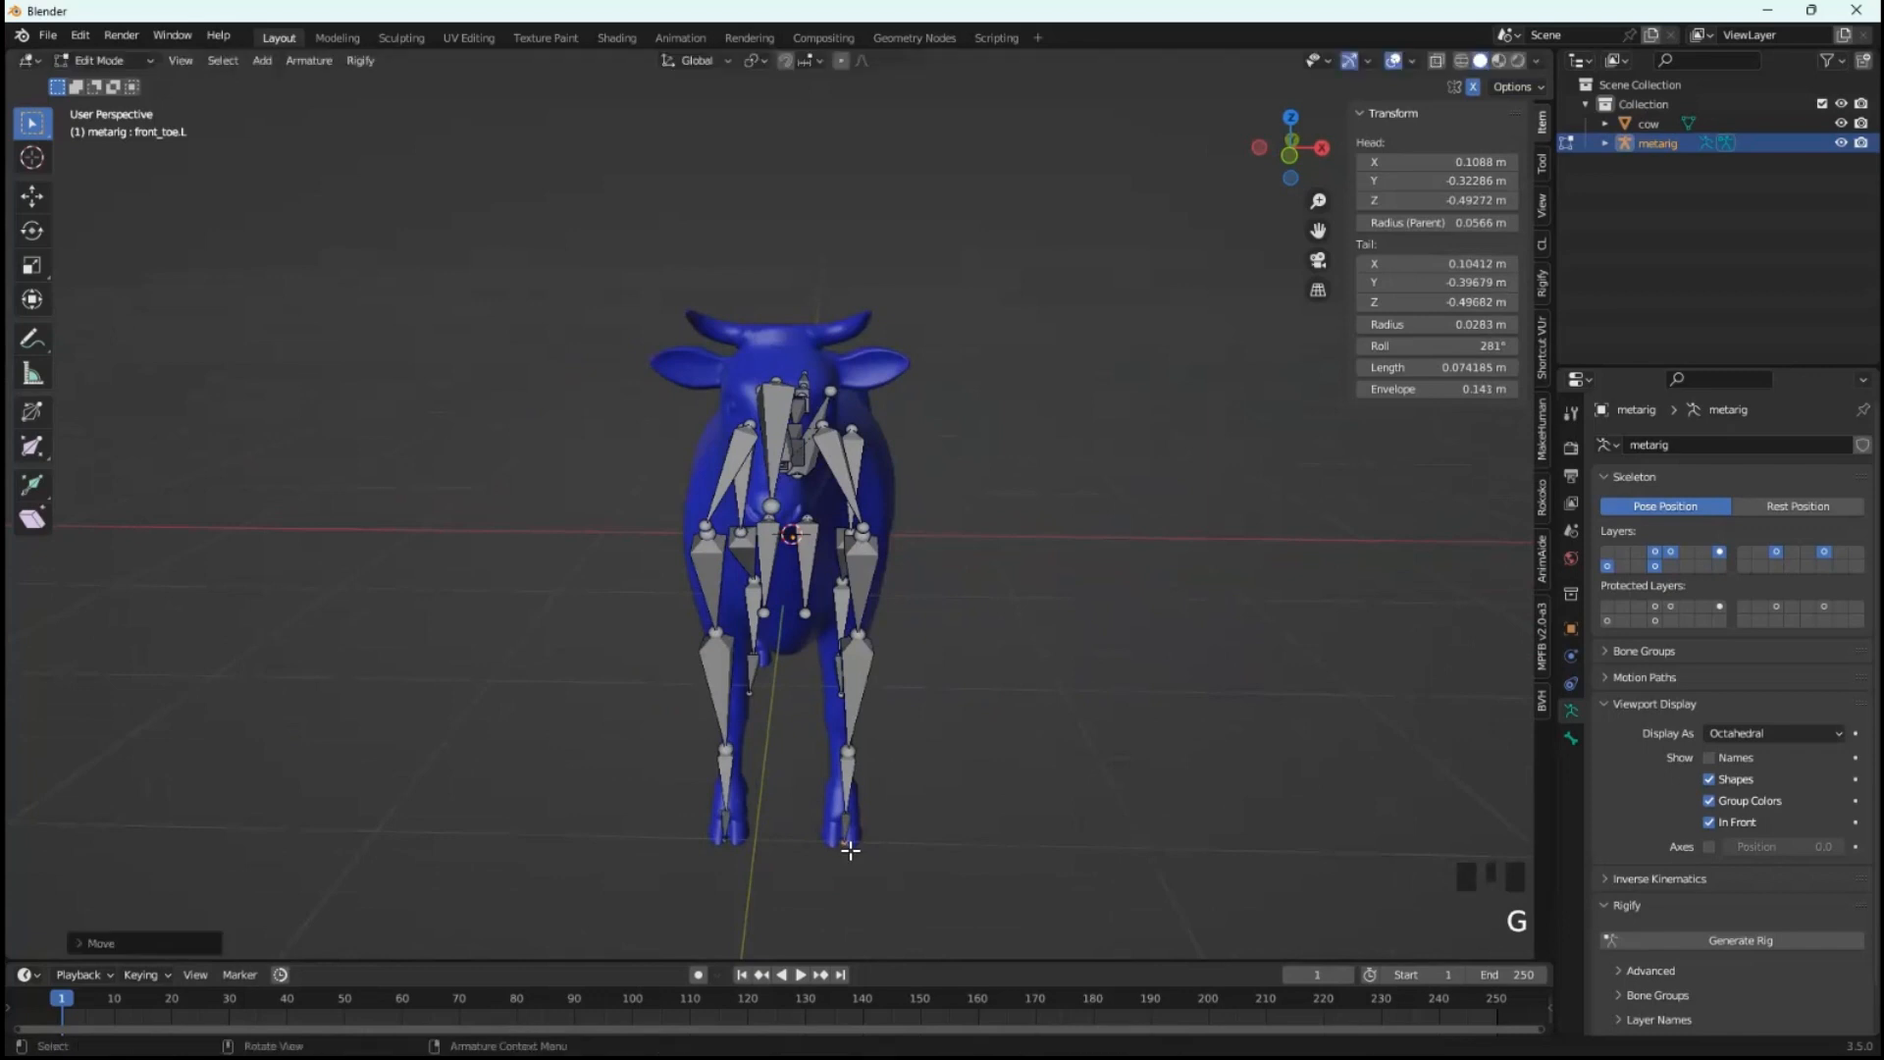
- Raise the joint between the front foot and toe bones into the fetlock, to about X 0.114 m, Y -0.327 m and Z -0.444 m
middle_click_drag(853, 850, 719, 826)
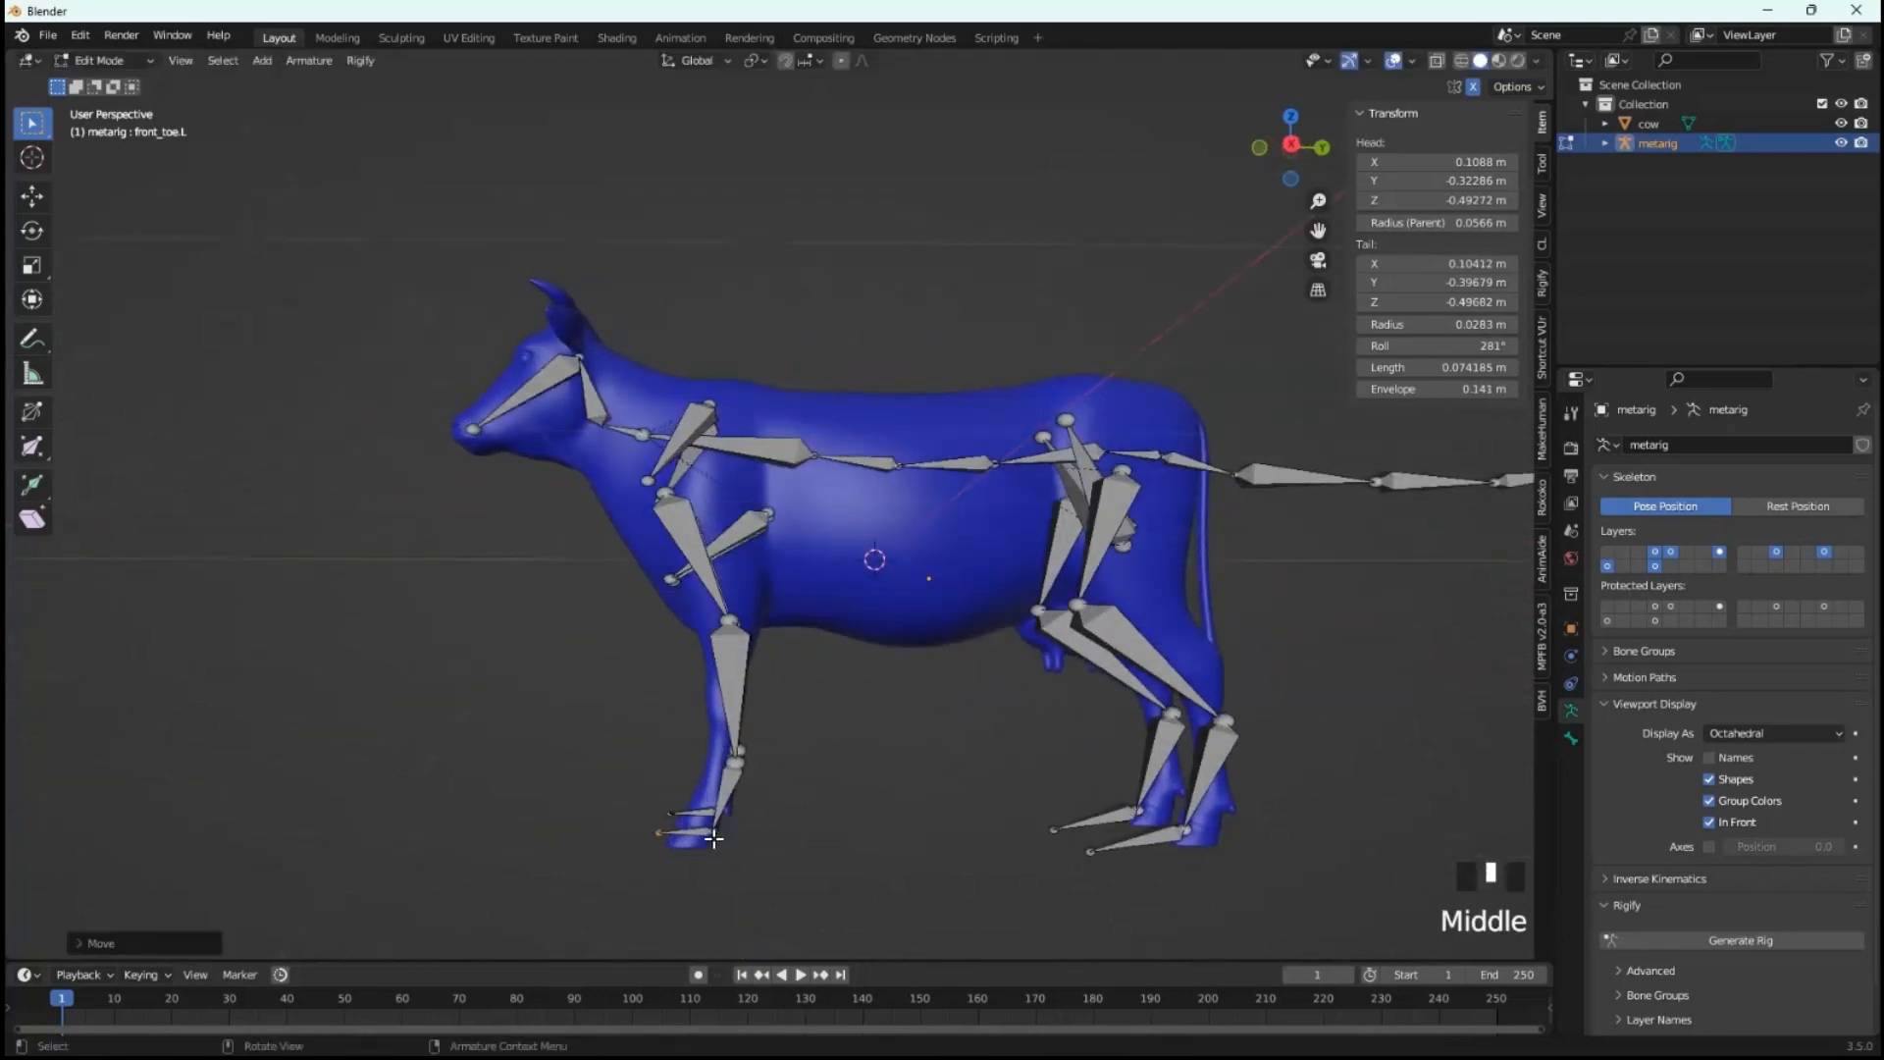
left_click(714, 836)
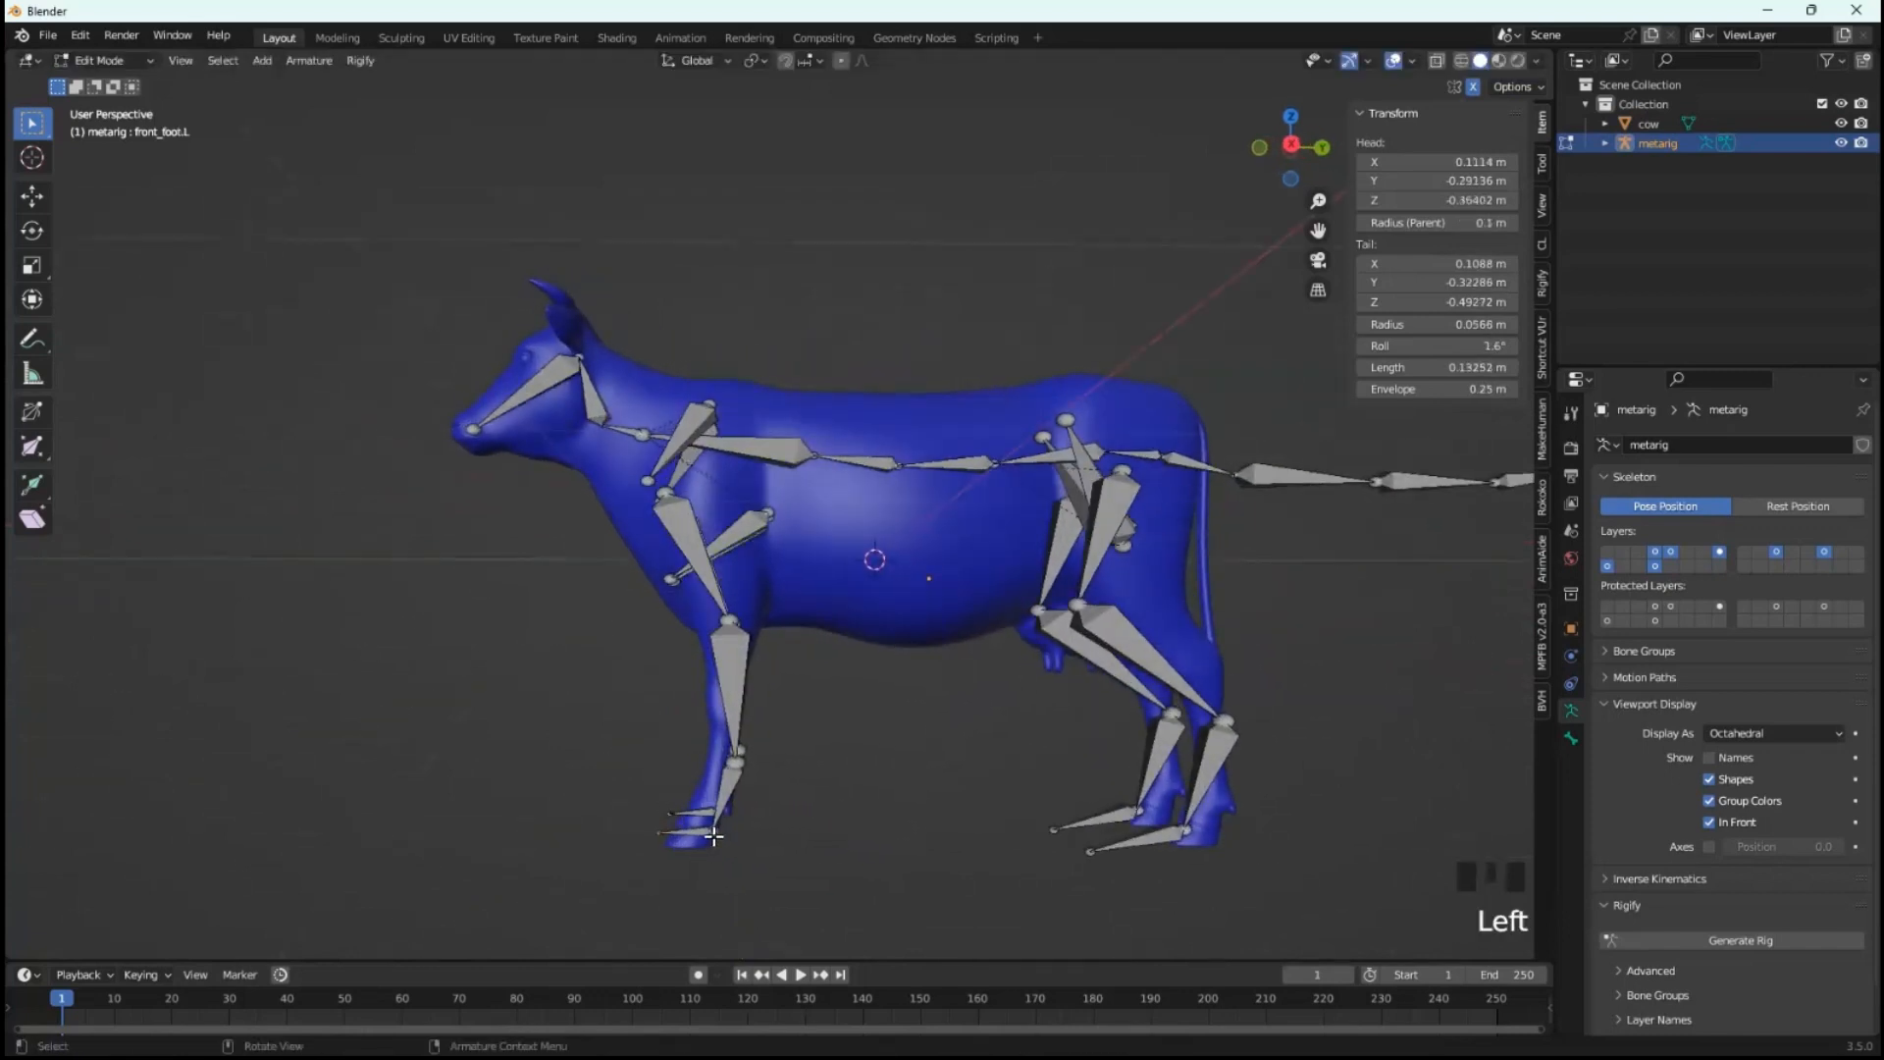
key("g")
left_click(710, 811)
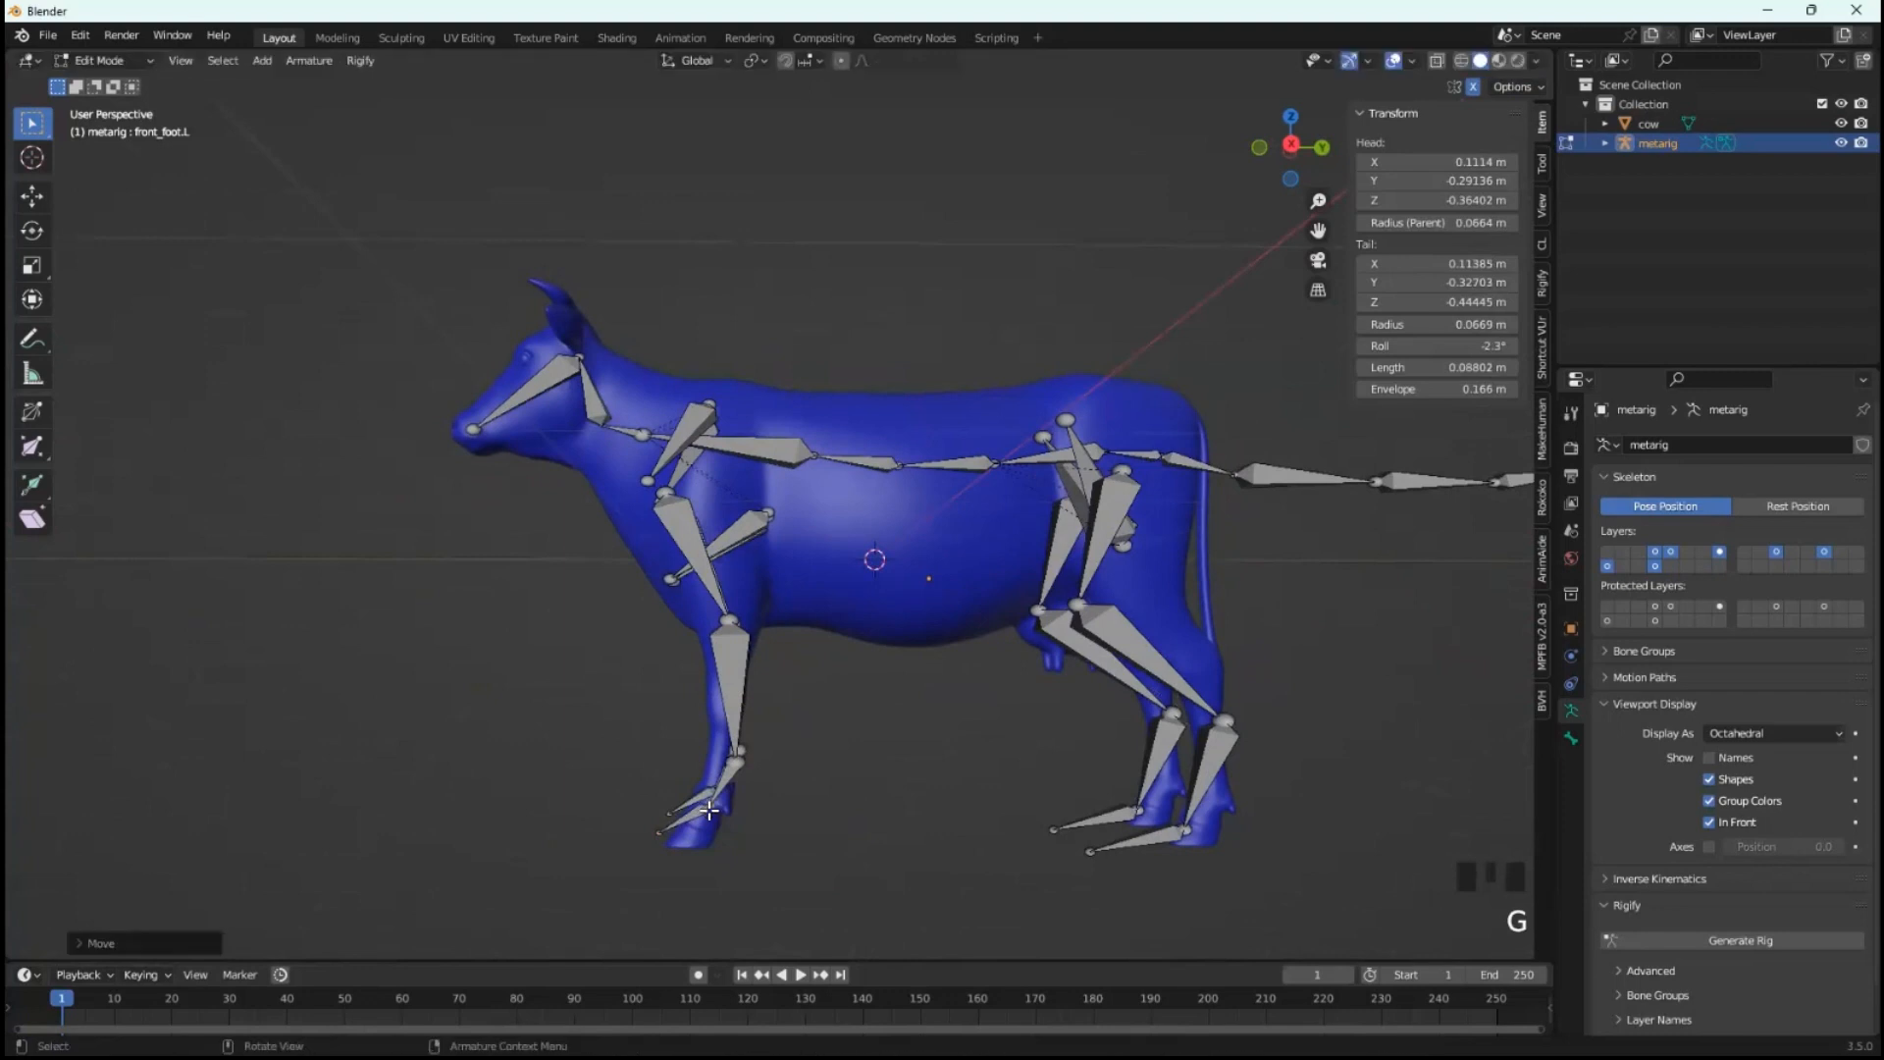
- Pull the left front toe bone's tip inside the hoof, to about X 0.105 m, Y -0.349 m and Z -0.499 m
left_click(652, 836)
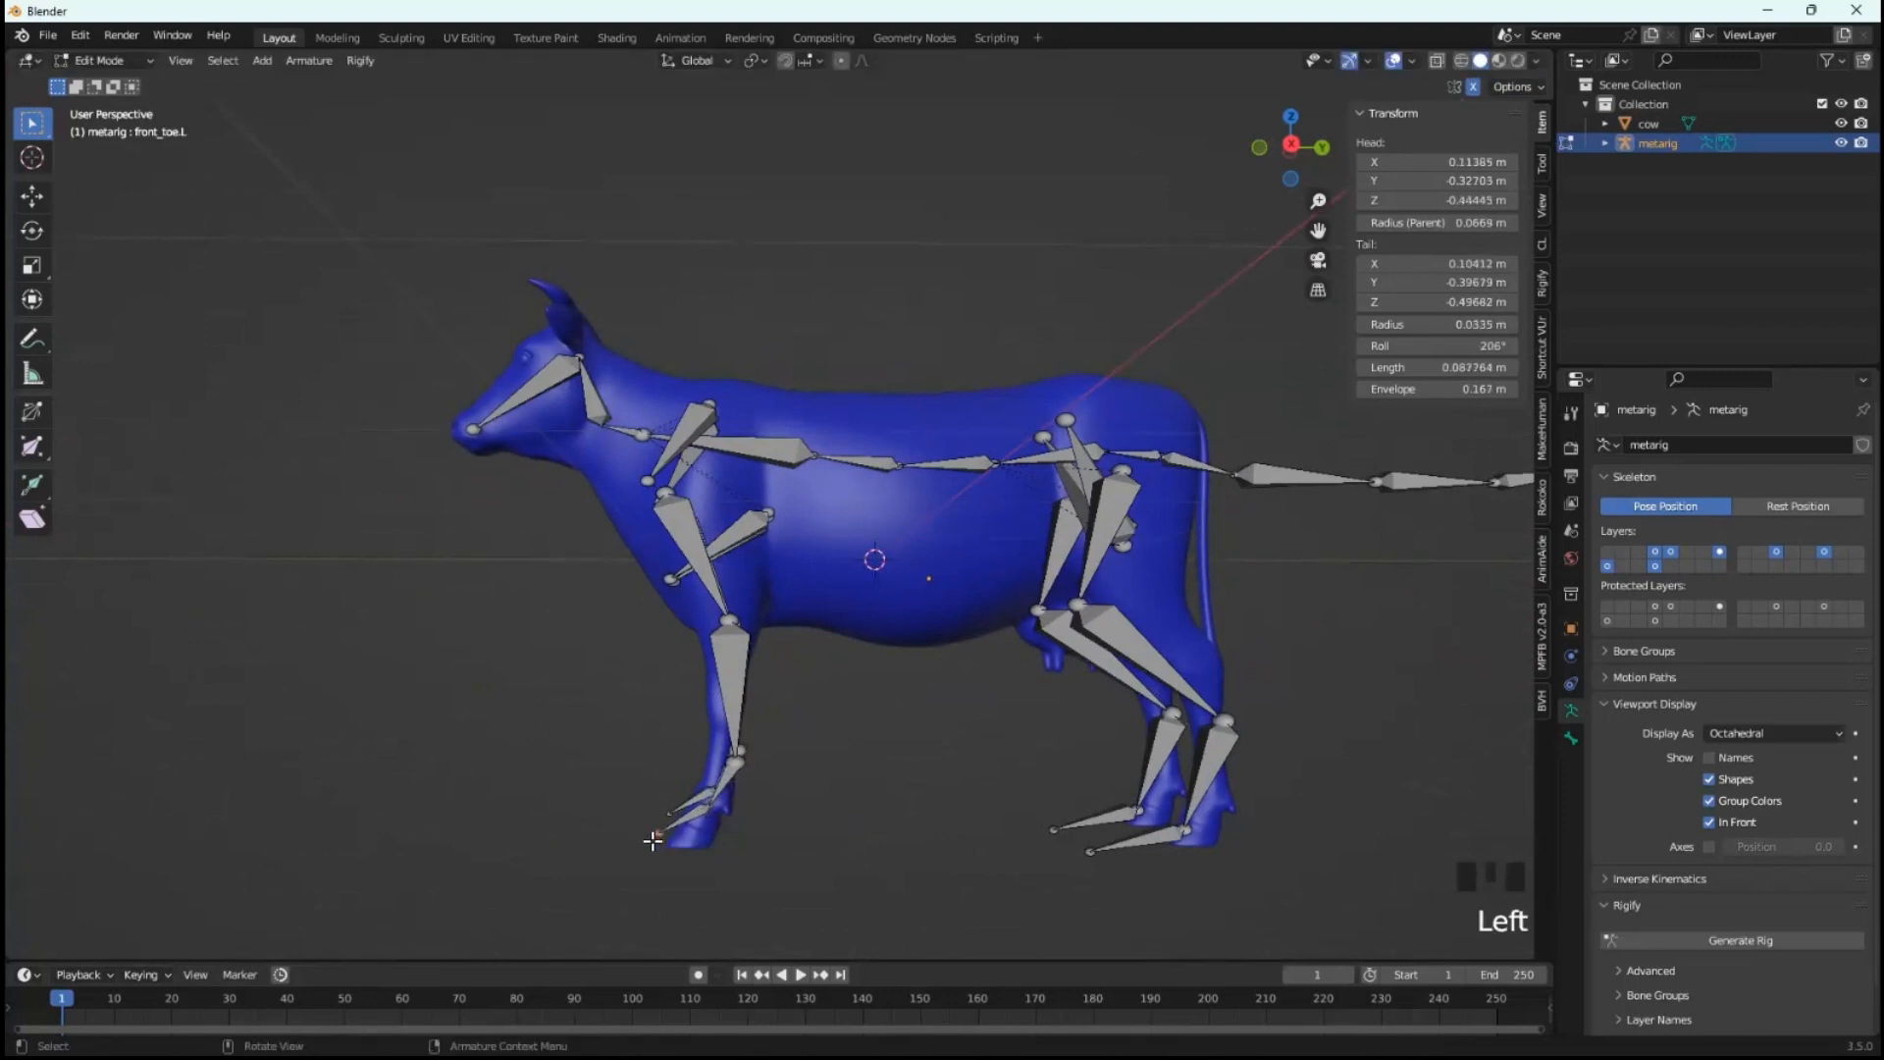
key("g")
left_click(656, 832)
- Select the whole linked chain of tail bones behind the cow and rotate it to hang roughly vertically
middle_click_drag(761, 841, 751, 640)
scroll(766, 796, "up", 2)
middle_click_drag(1254, 551, 831, 489)
scroll(1241, 559, "down", 2)
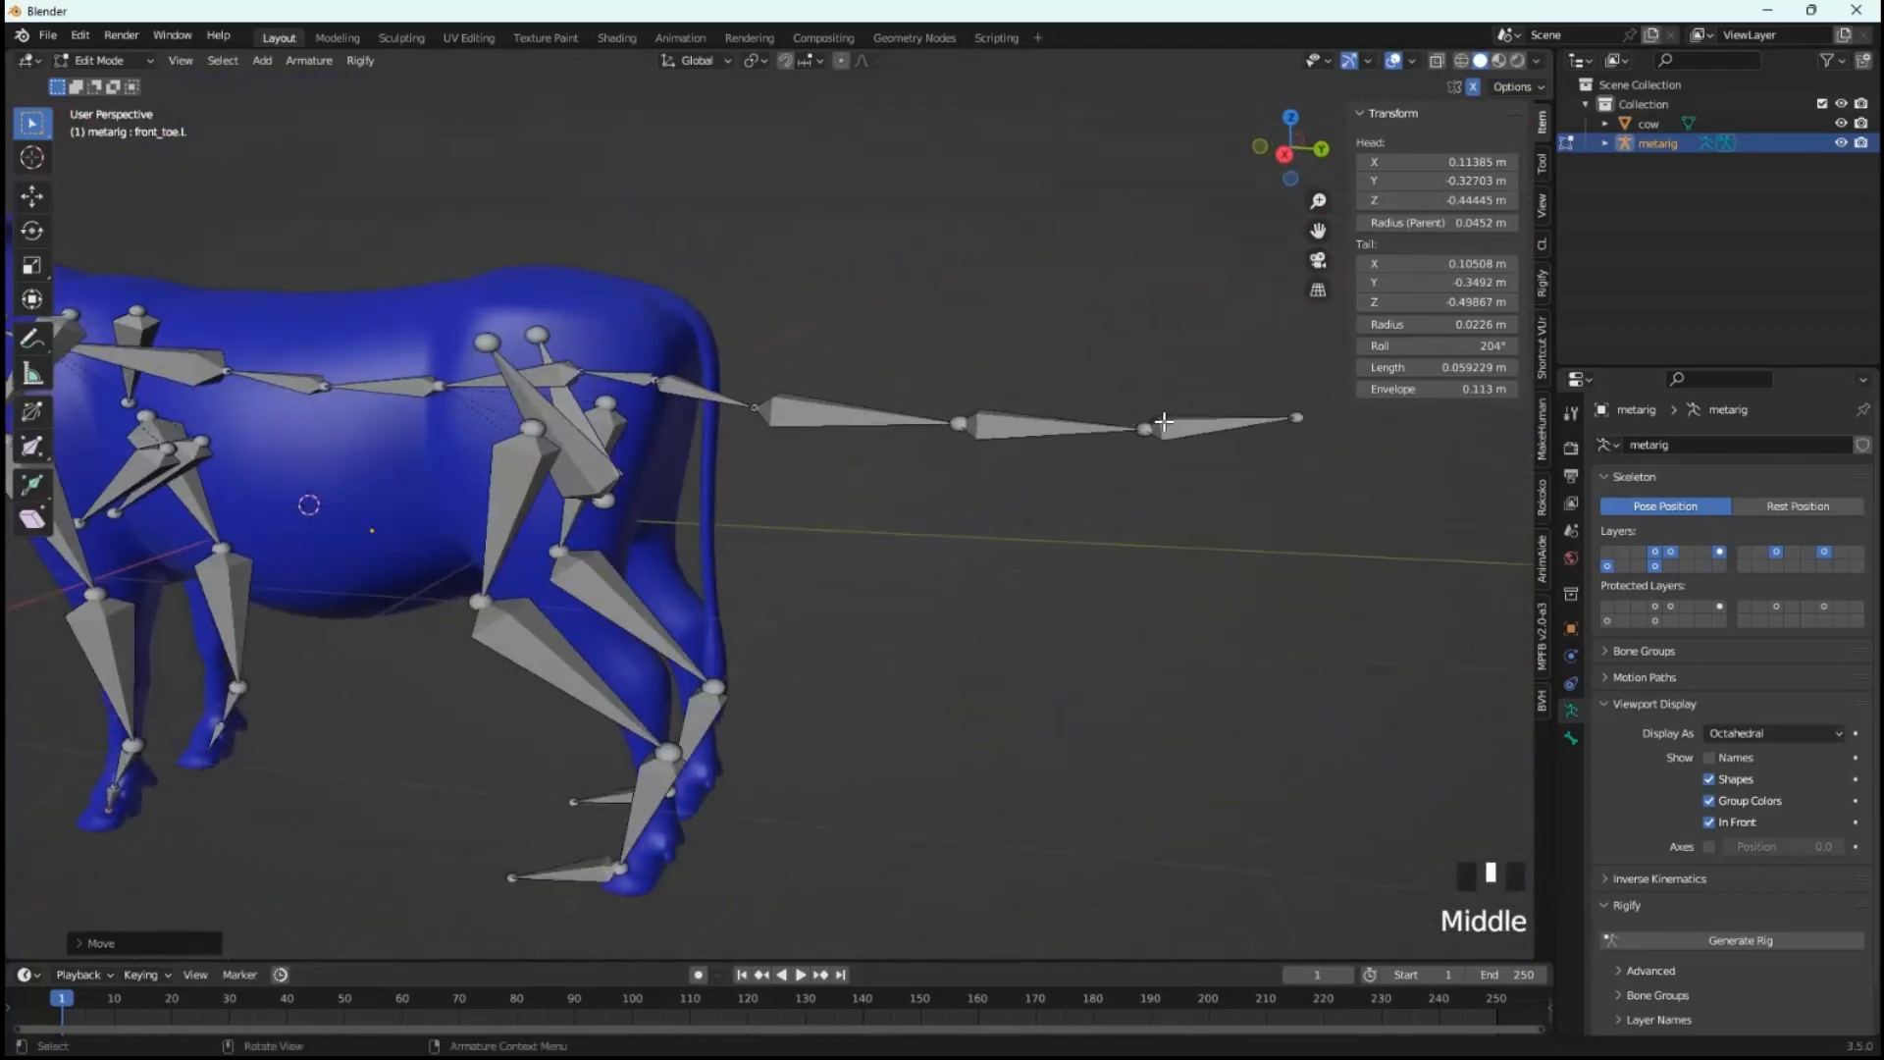
left_click(792, 418)
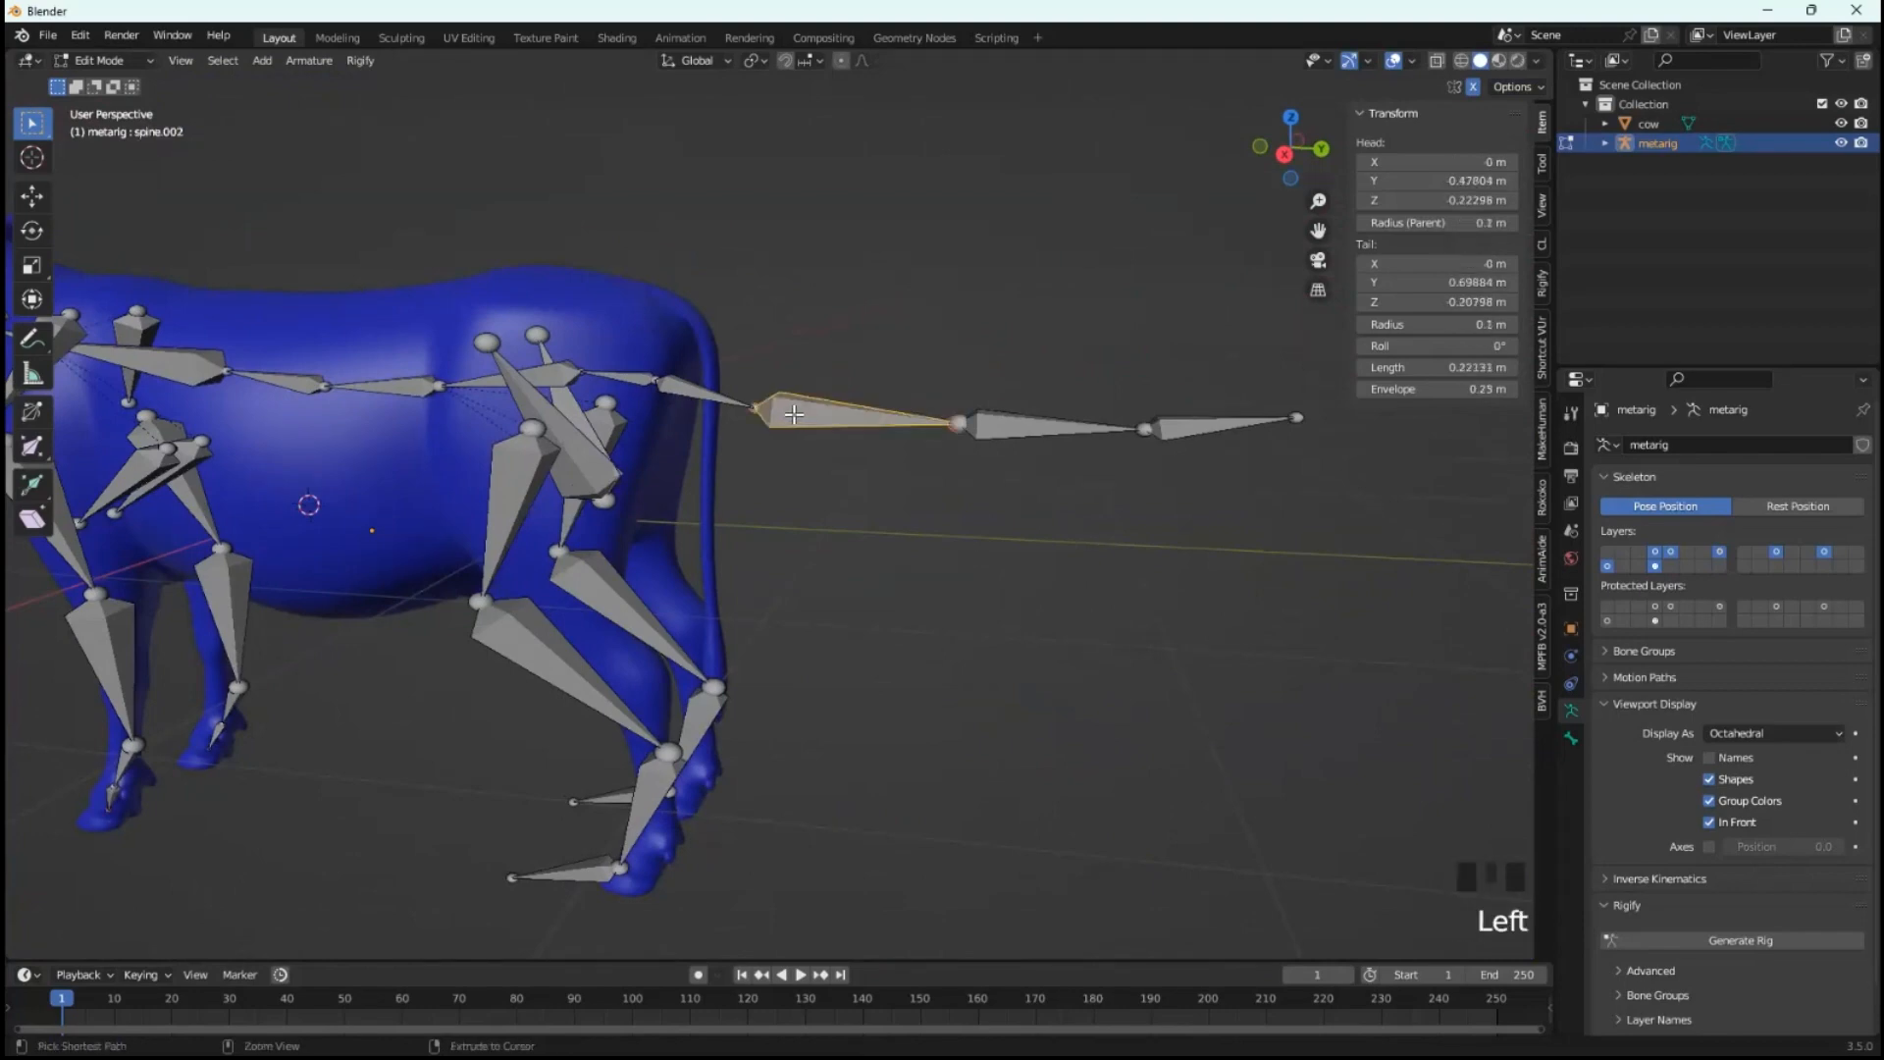
key("ctrl+l")
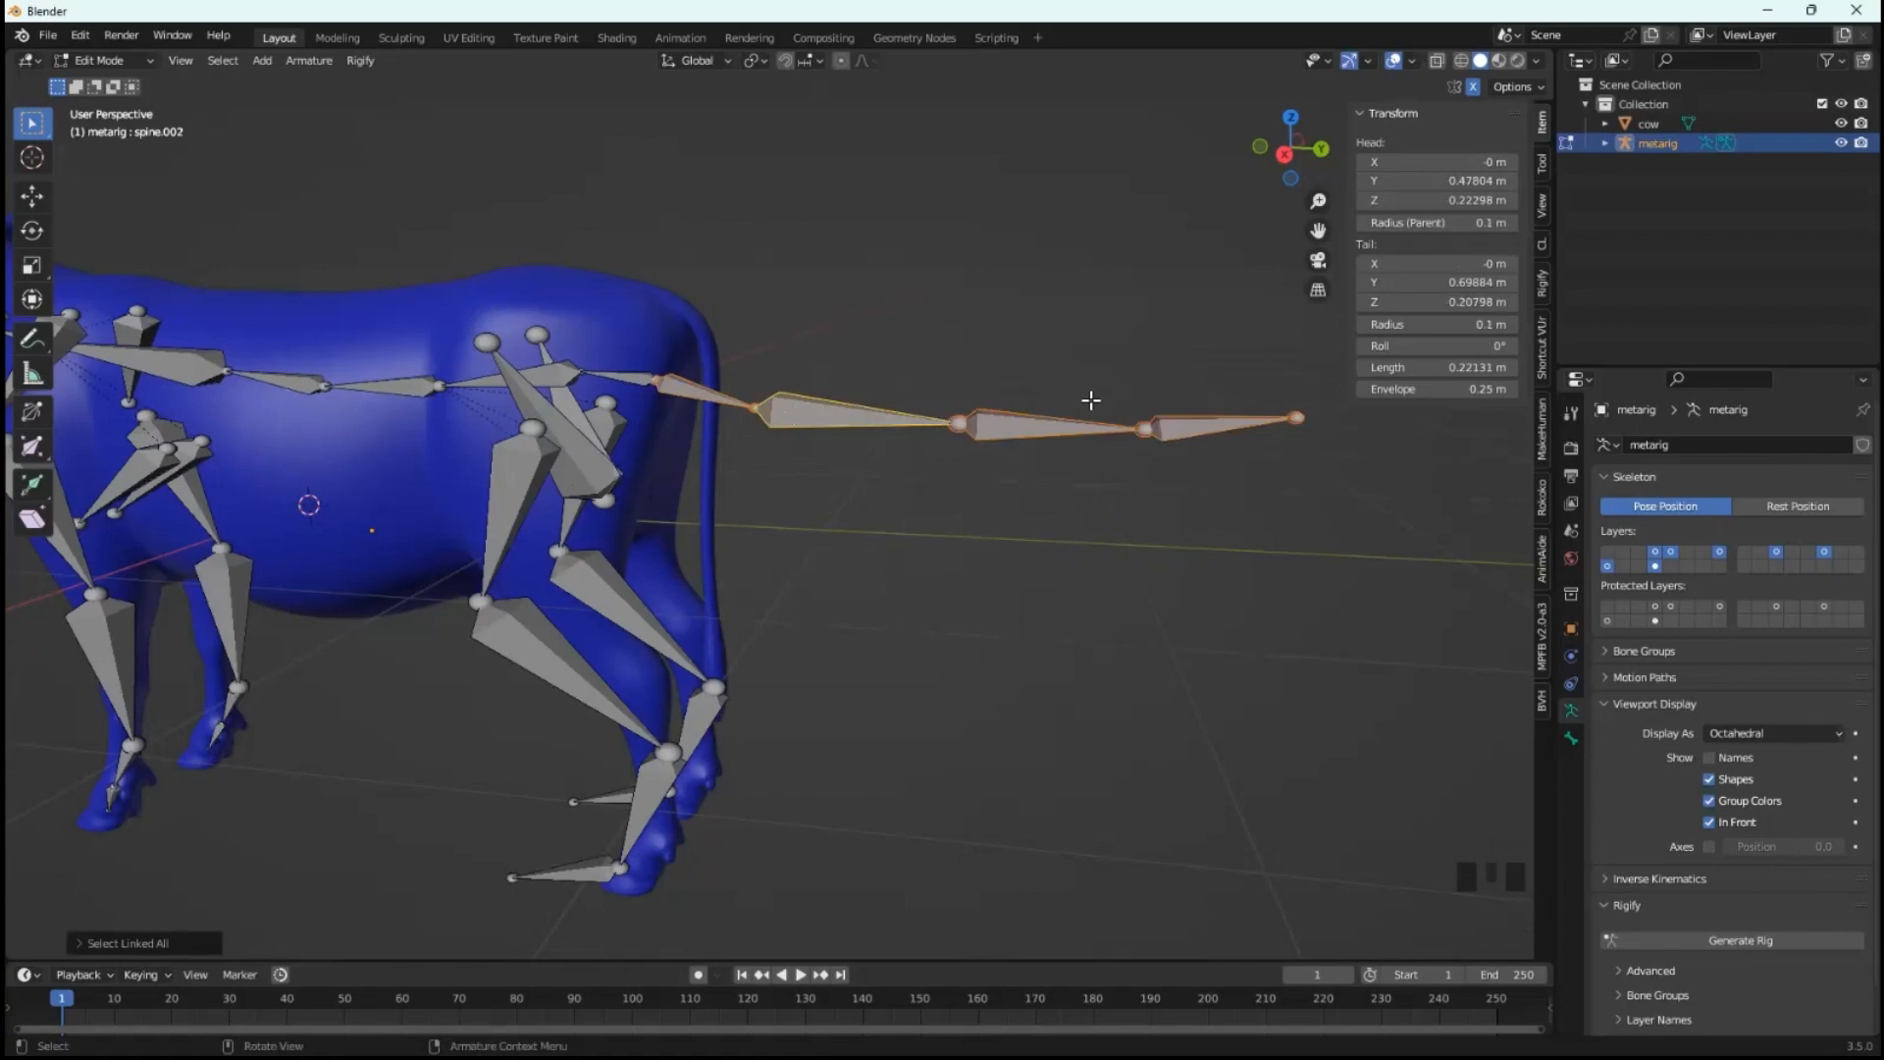
middle_click_drag(764, 424, 808, 508)
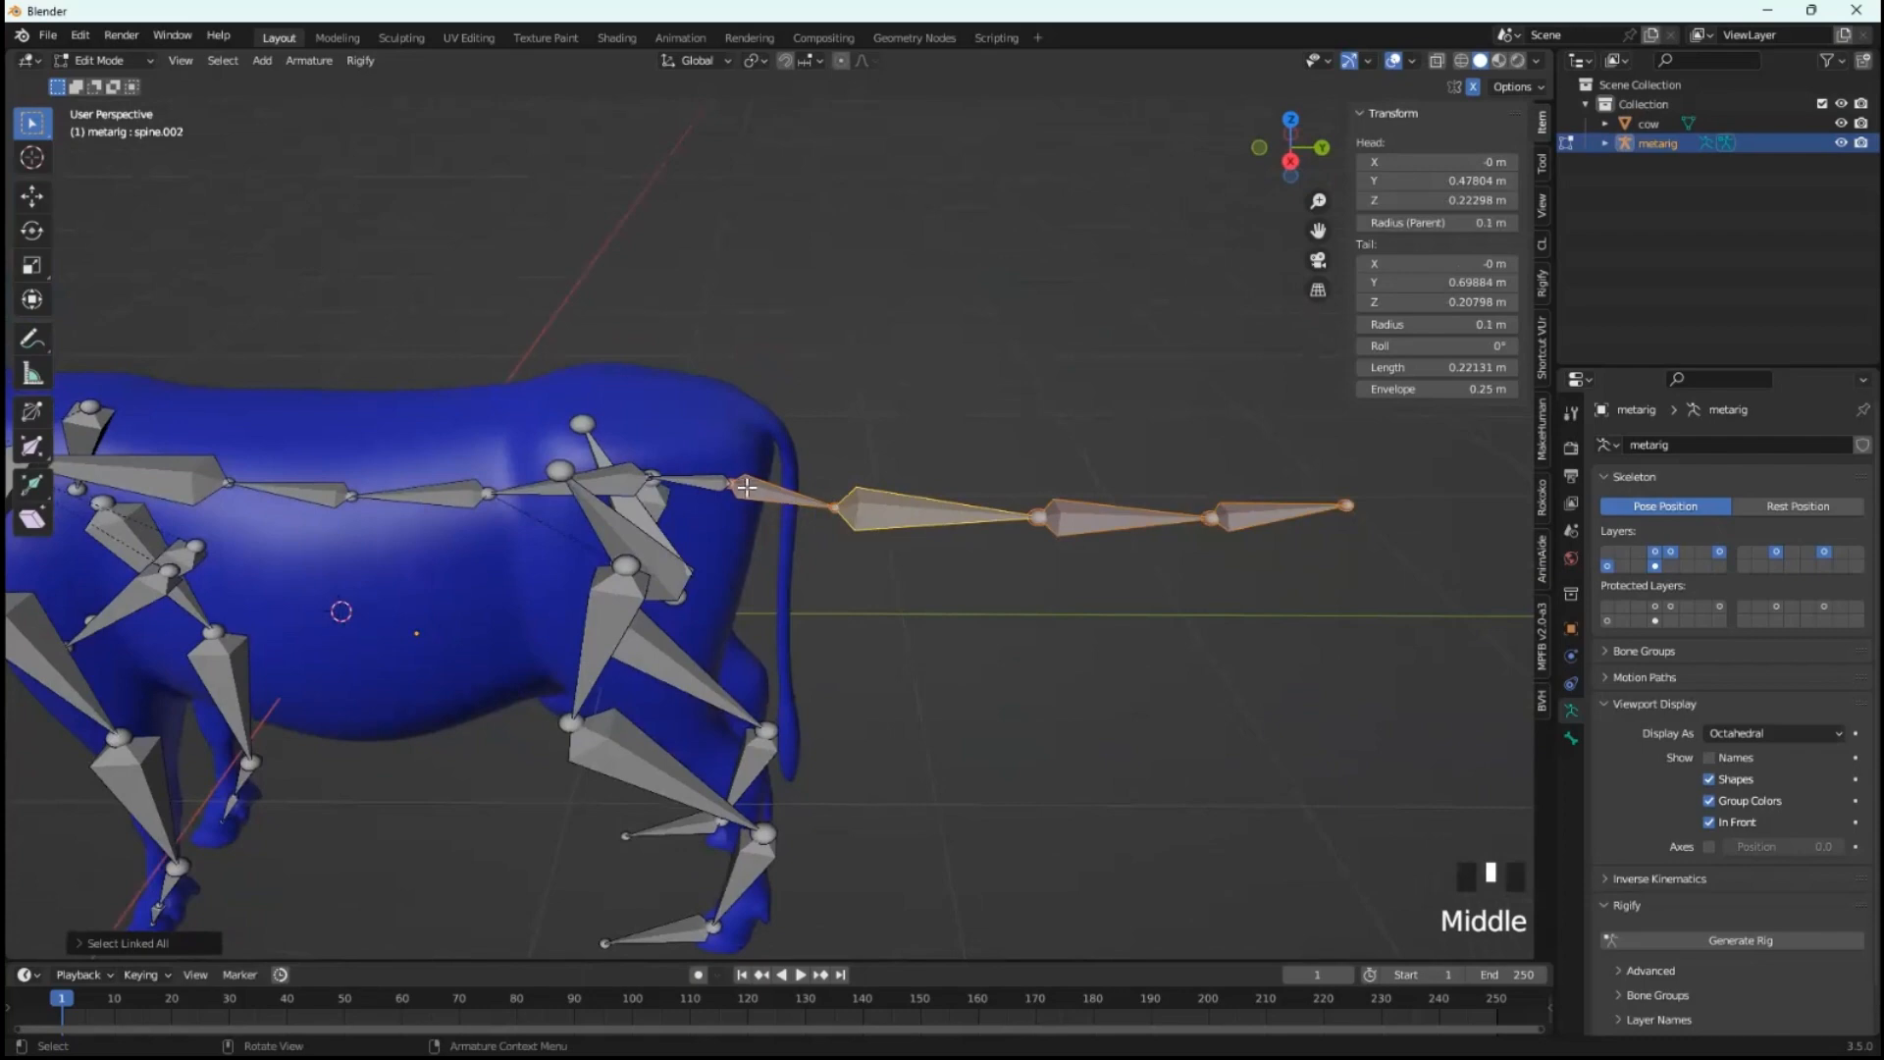
left_click(1169, 648)
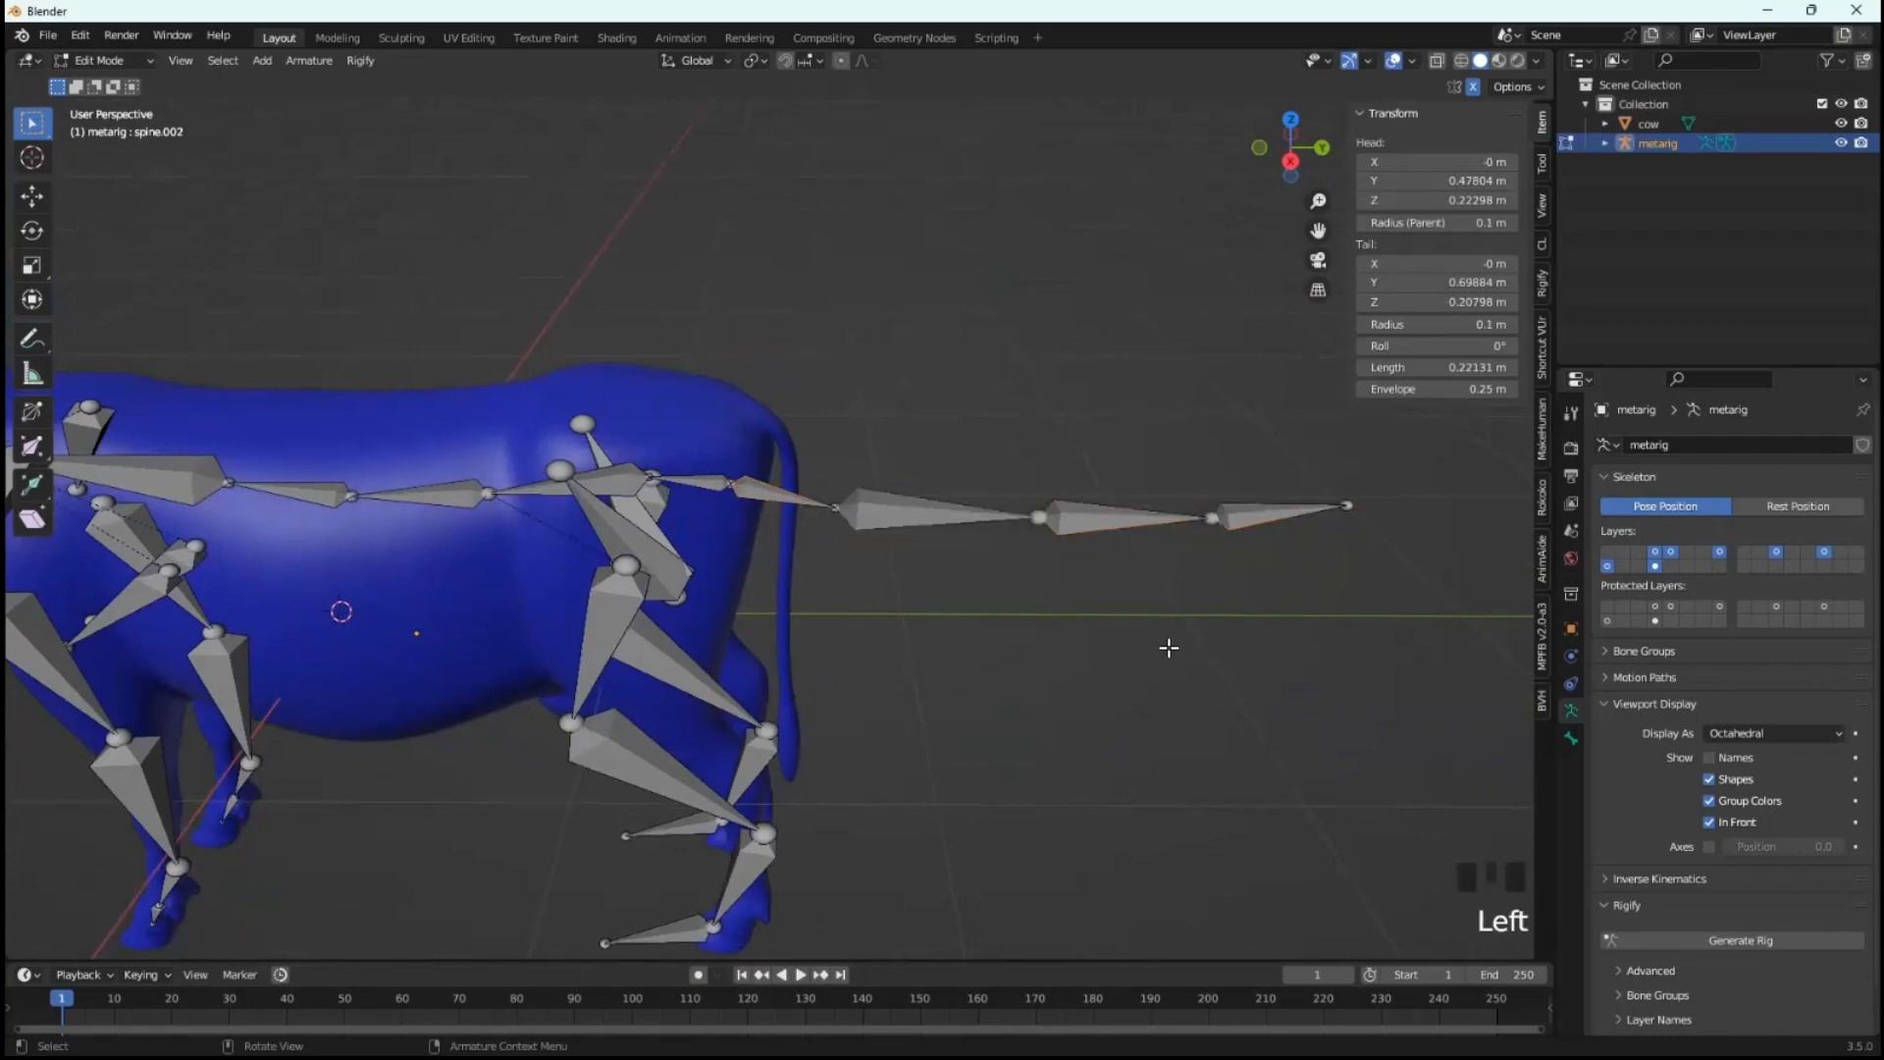
left_click(760, 492)
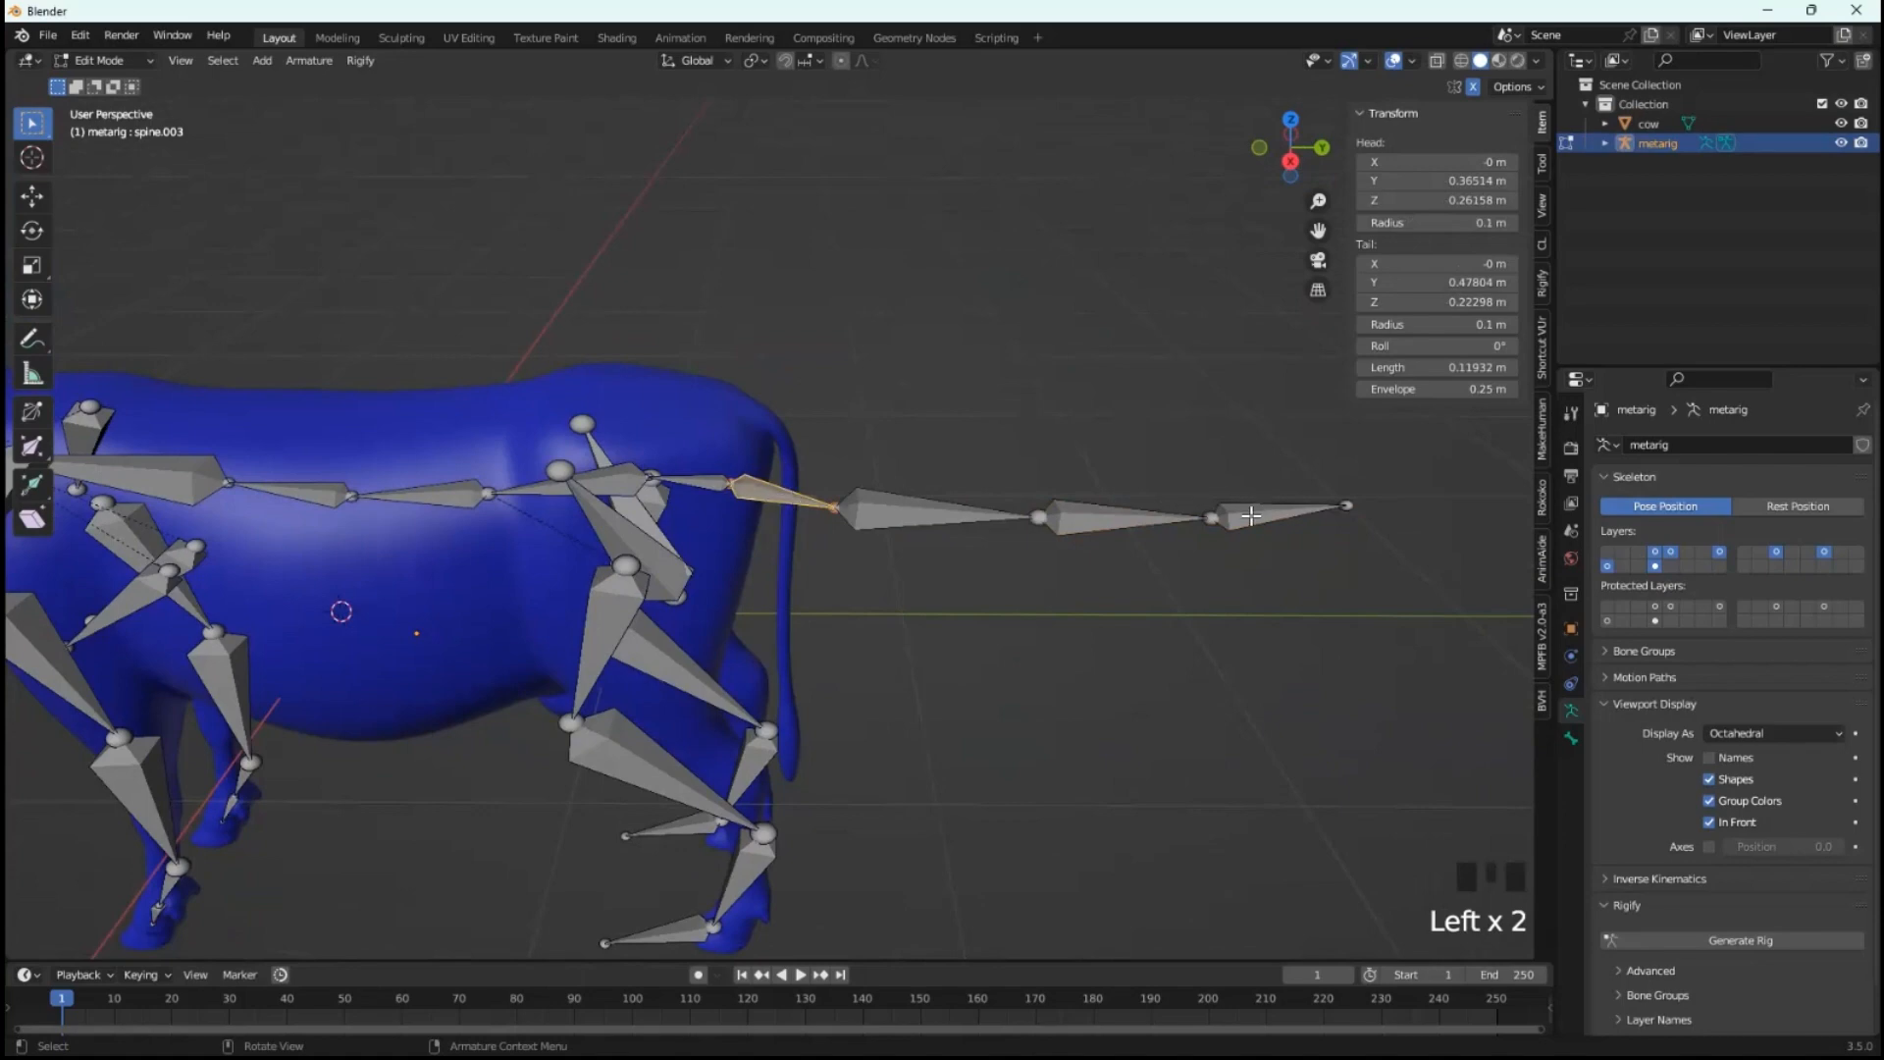
key("ctrl+l")
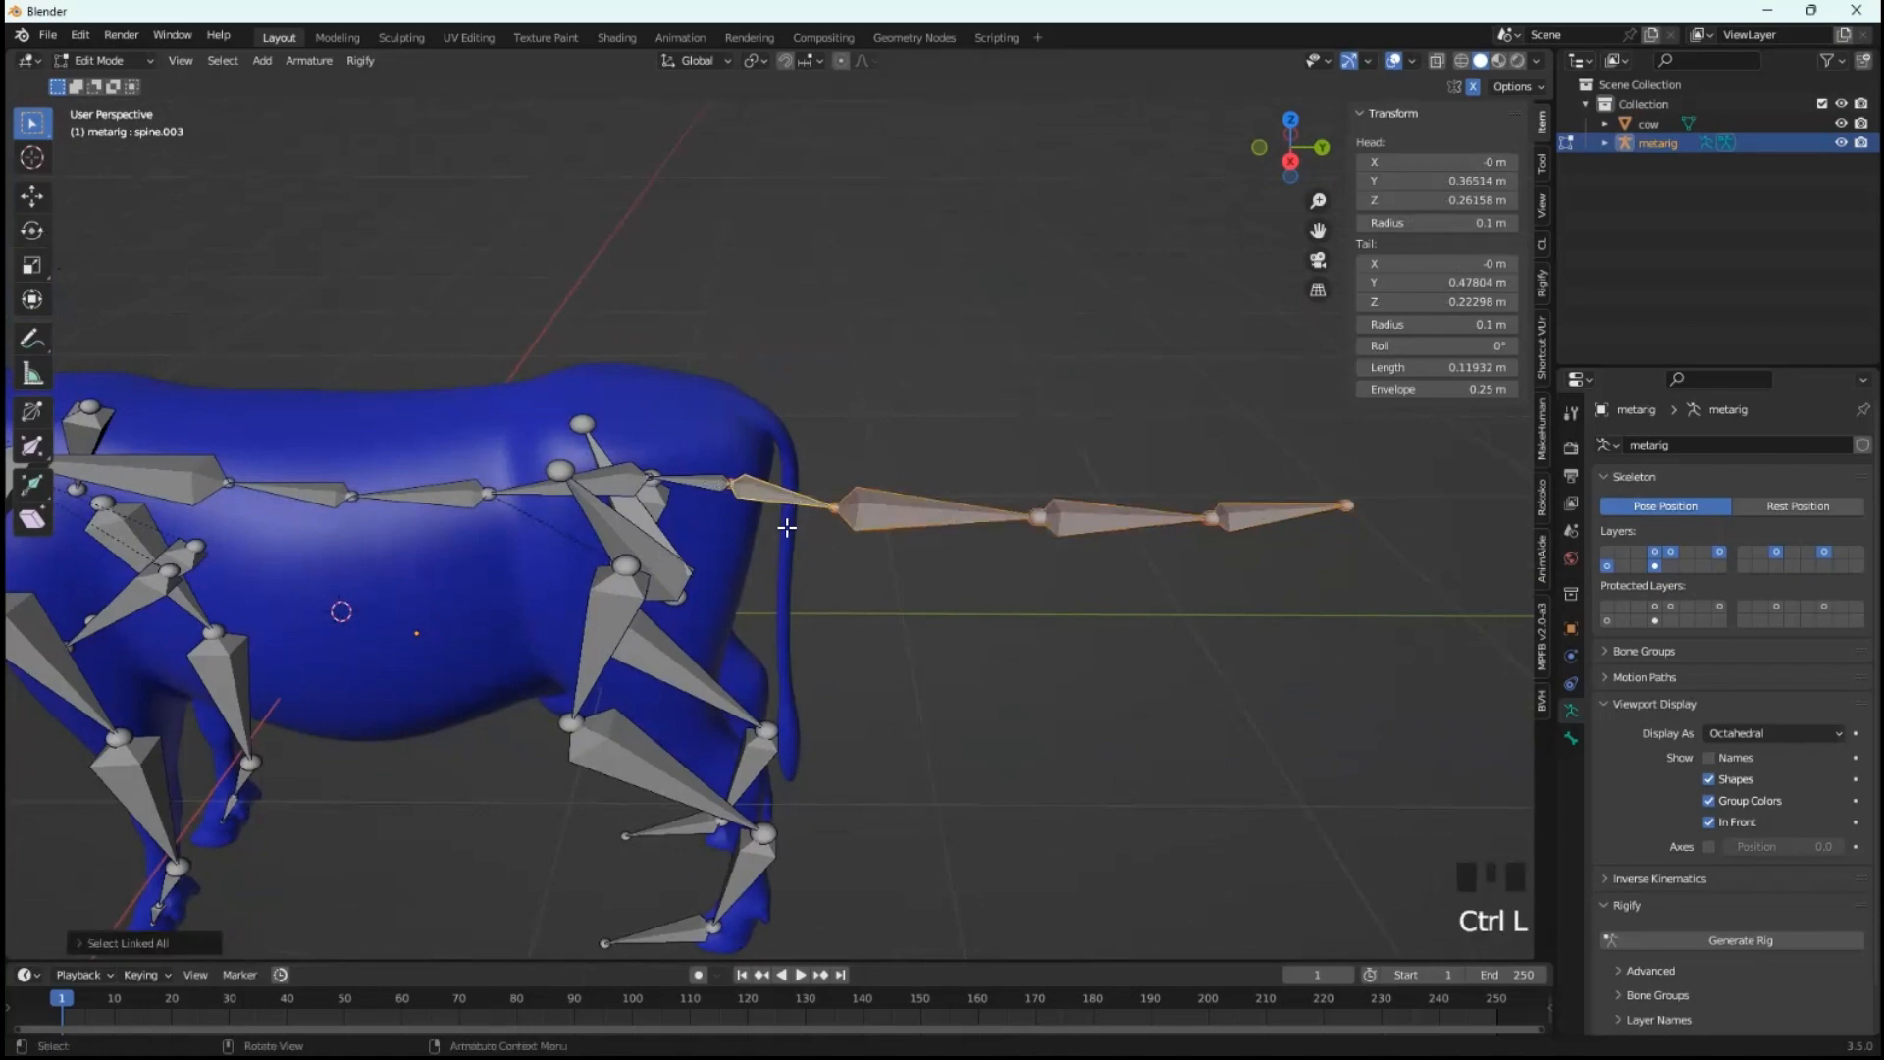
key("r")
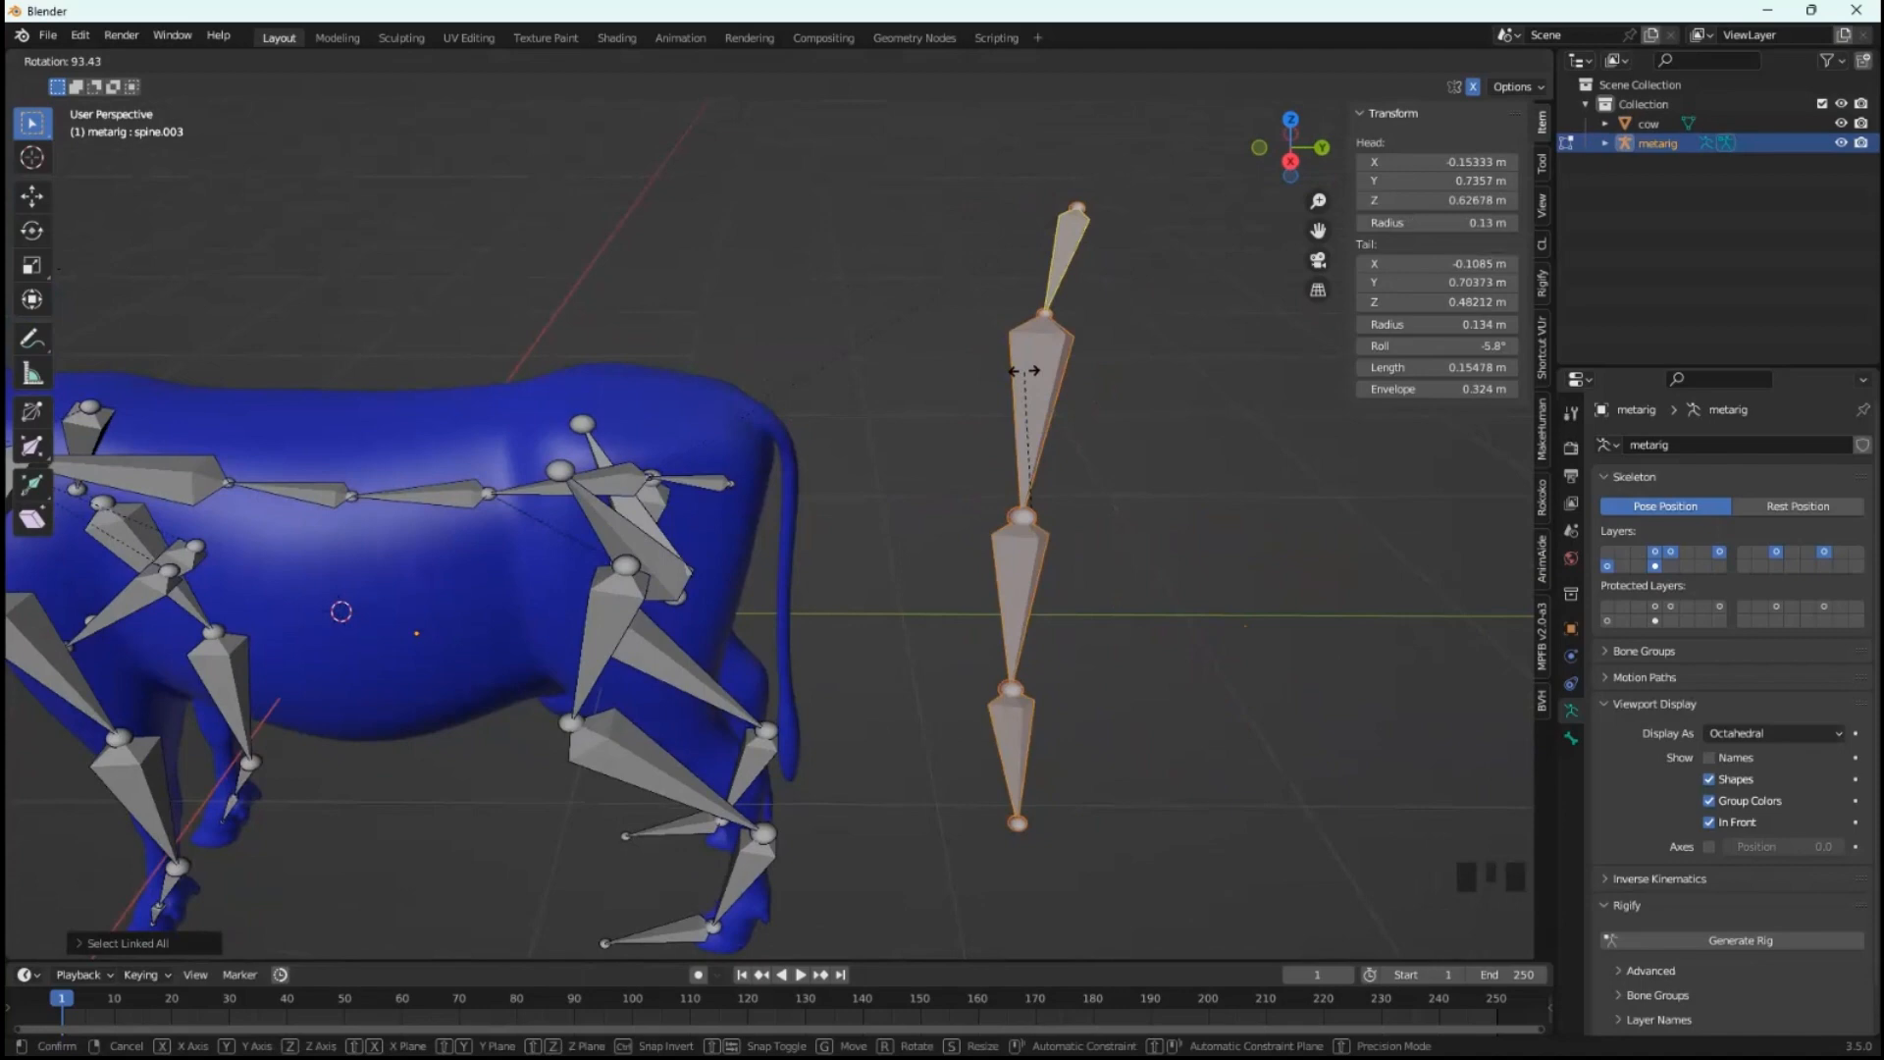
left_click(1016, 372)
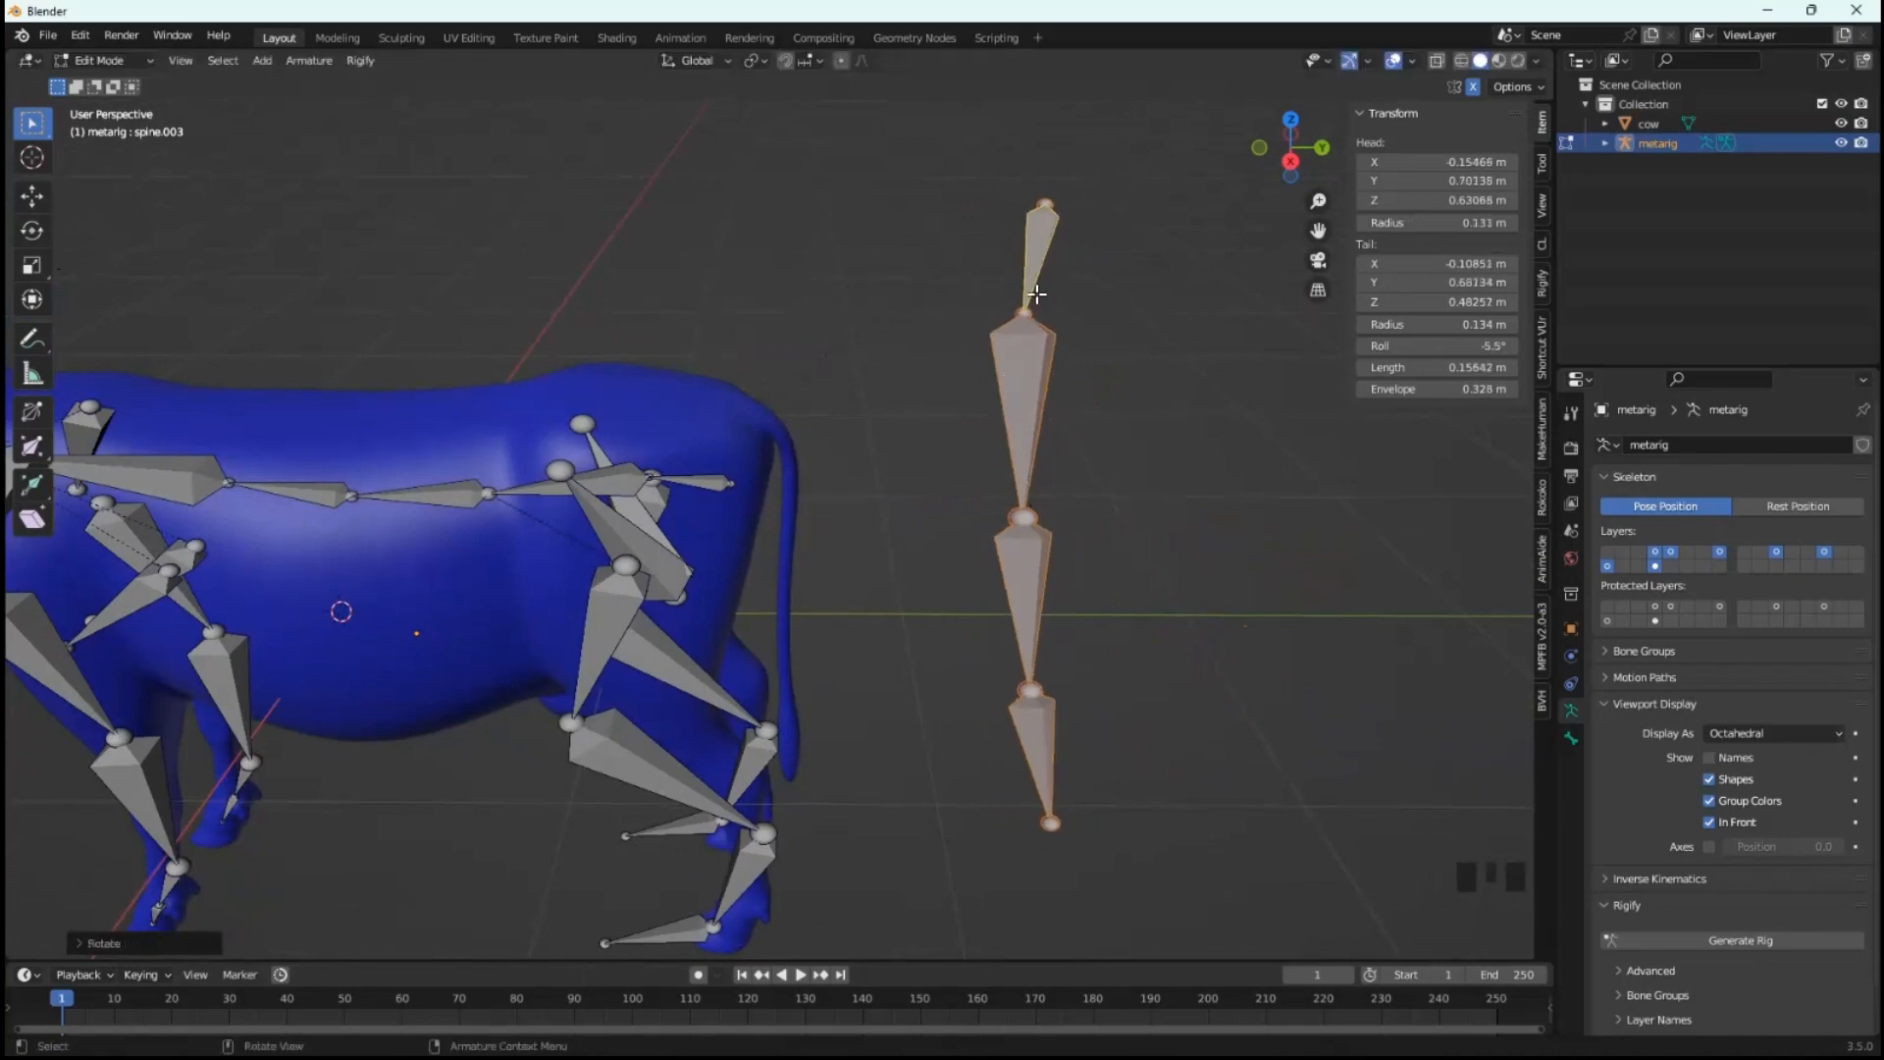
left_click(1155, 231)
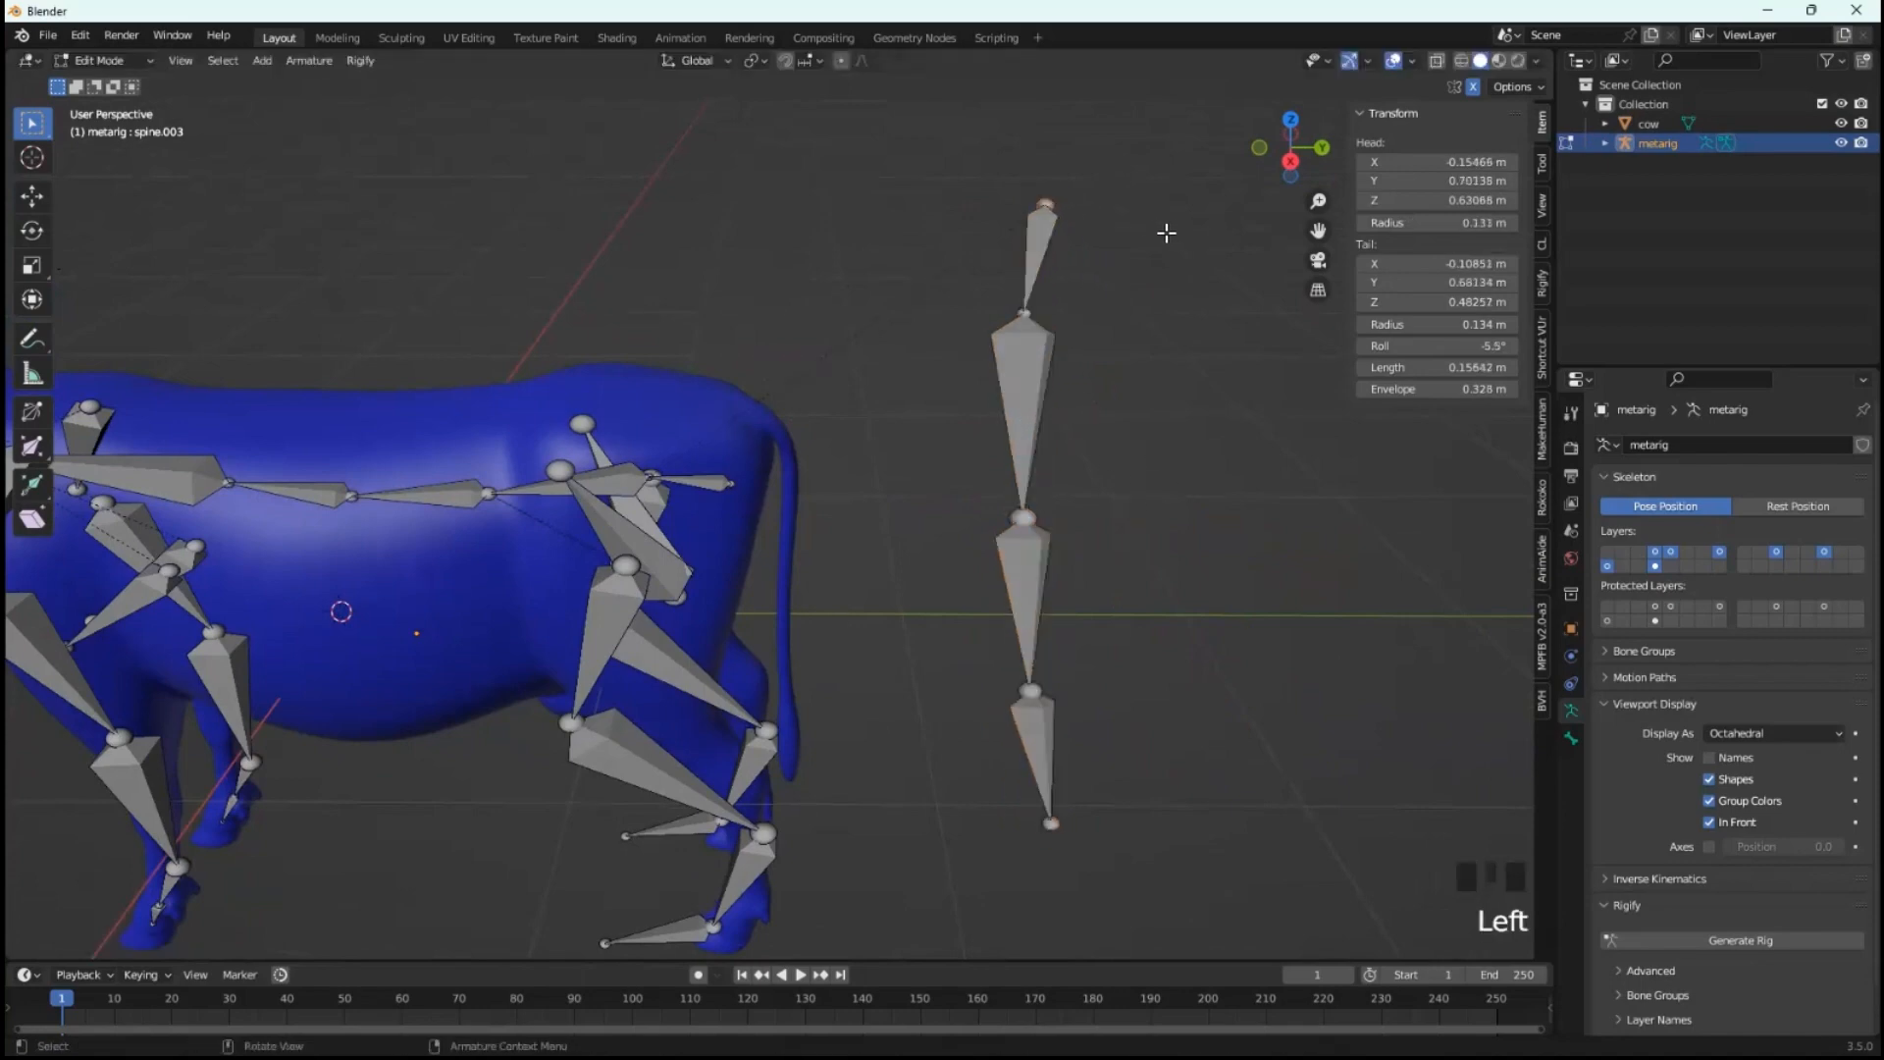
key("g")
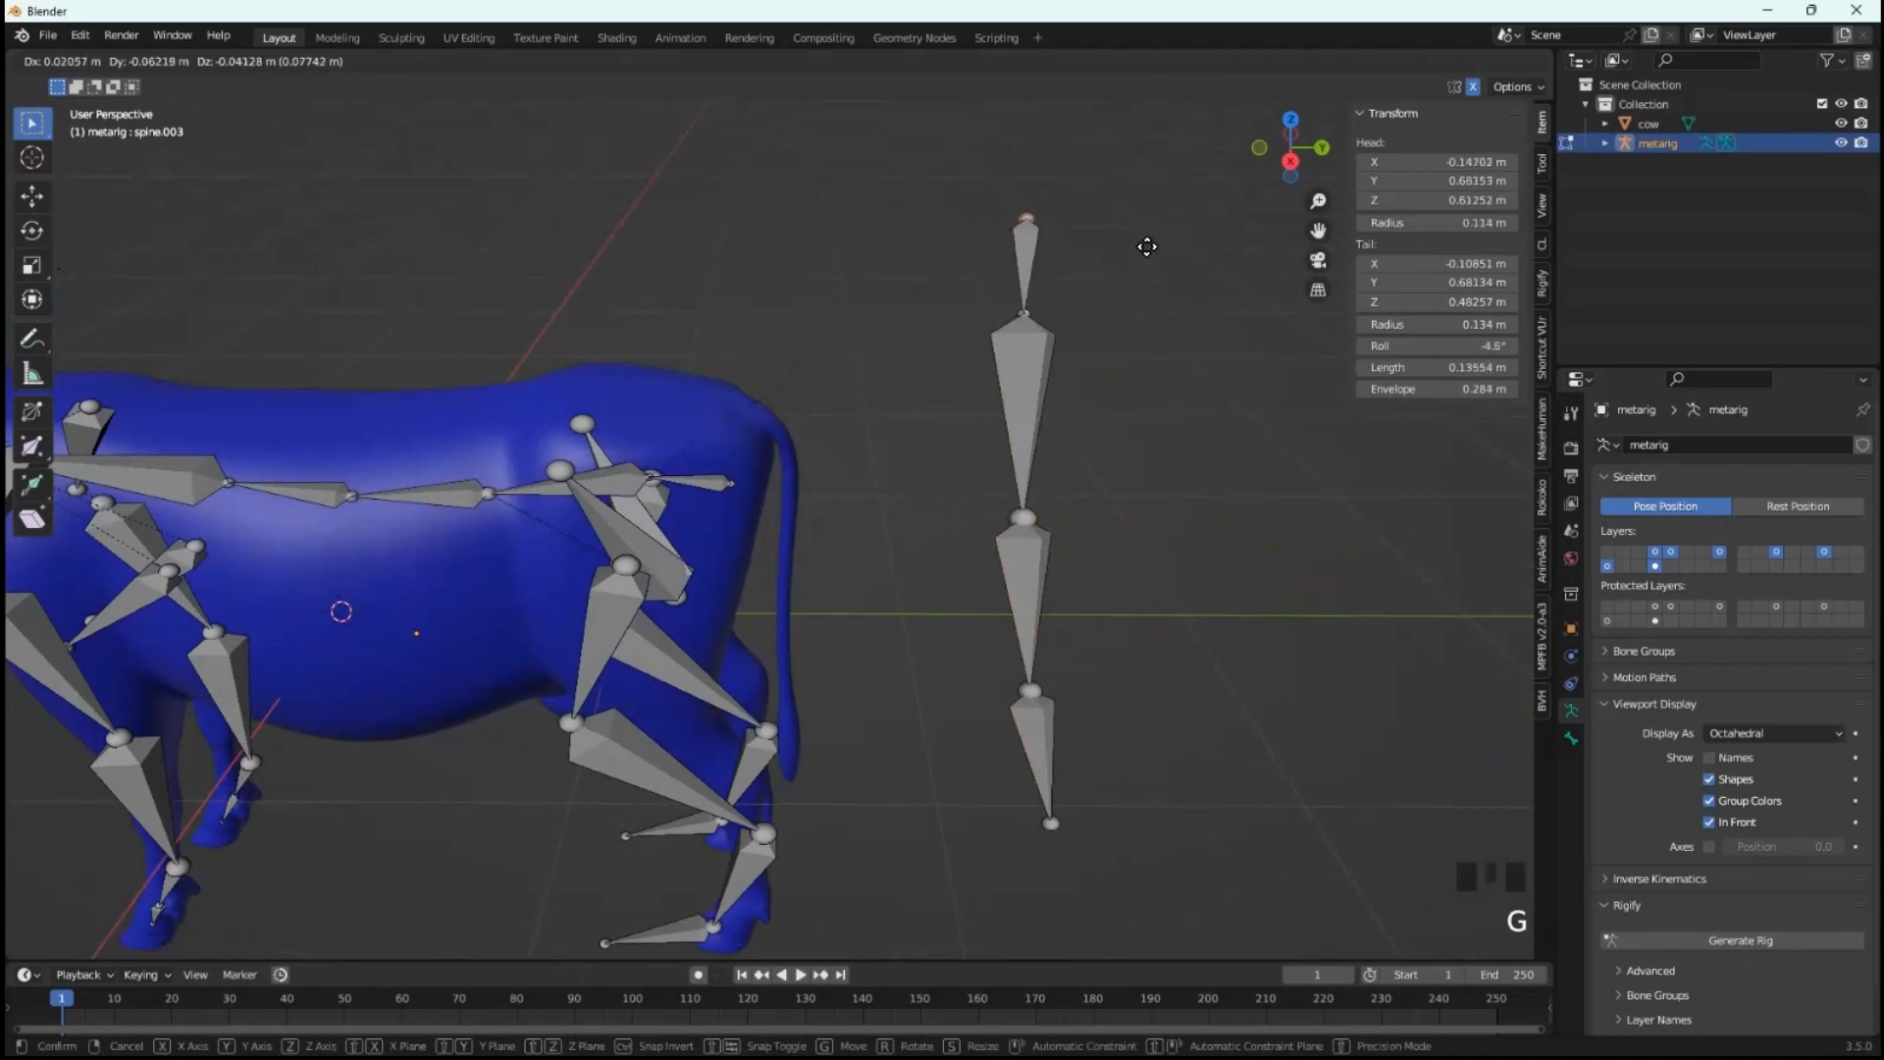
key("Escape")
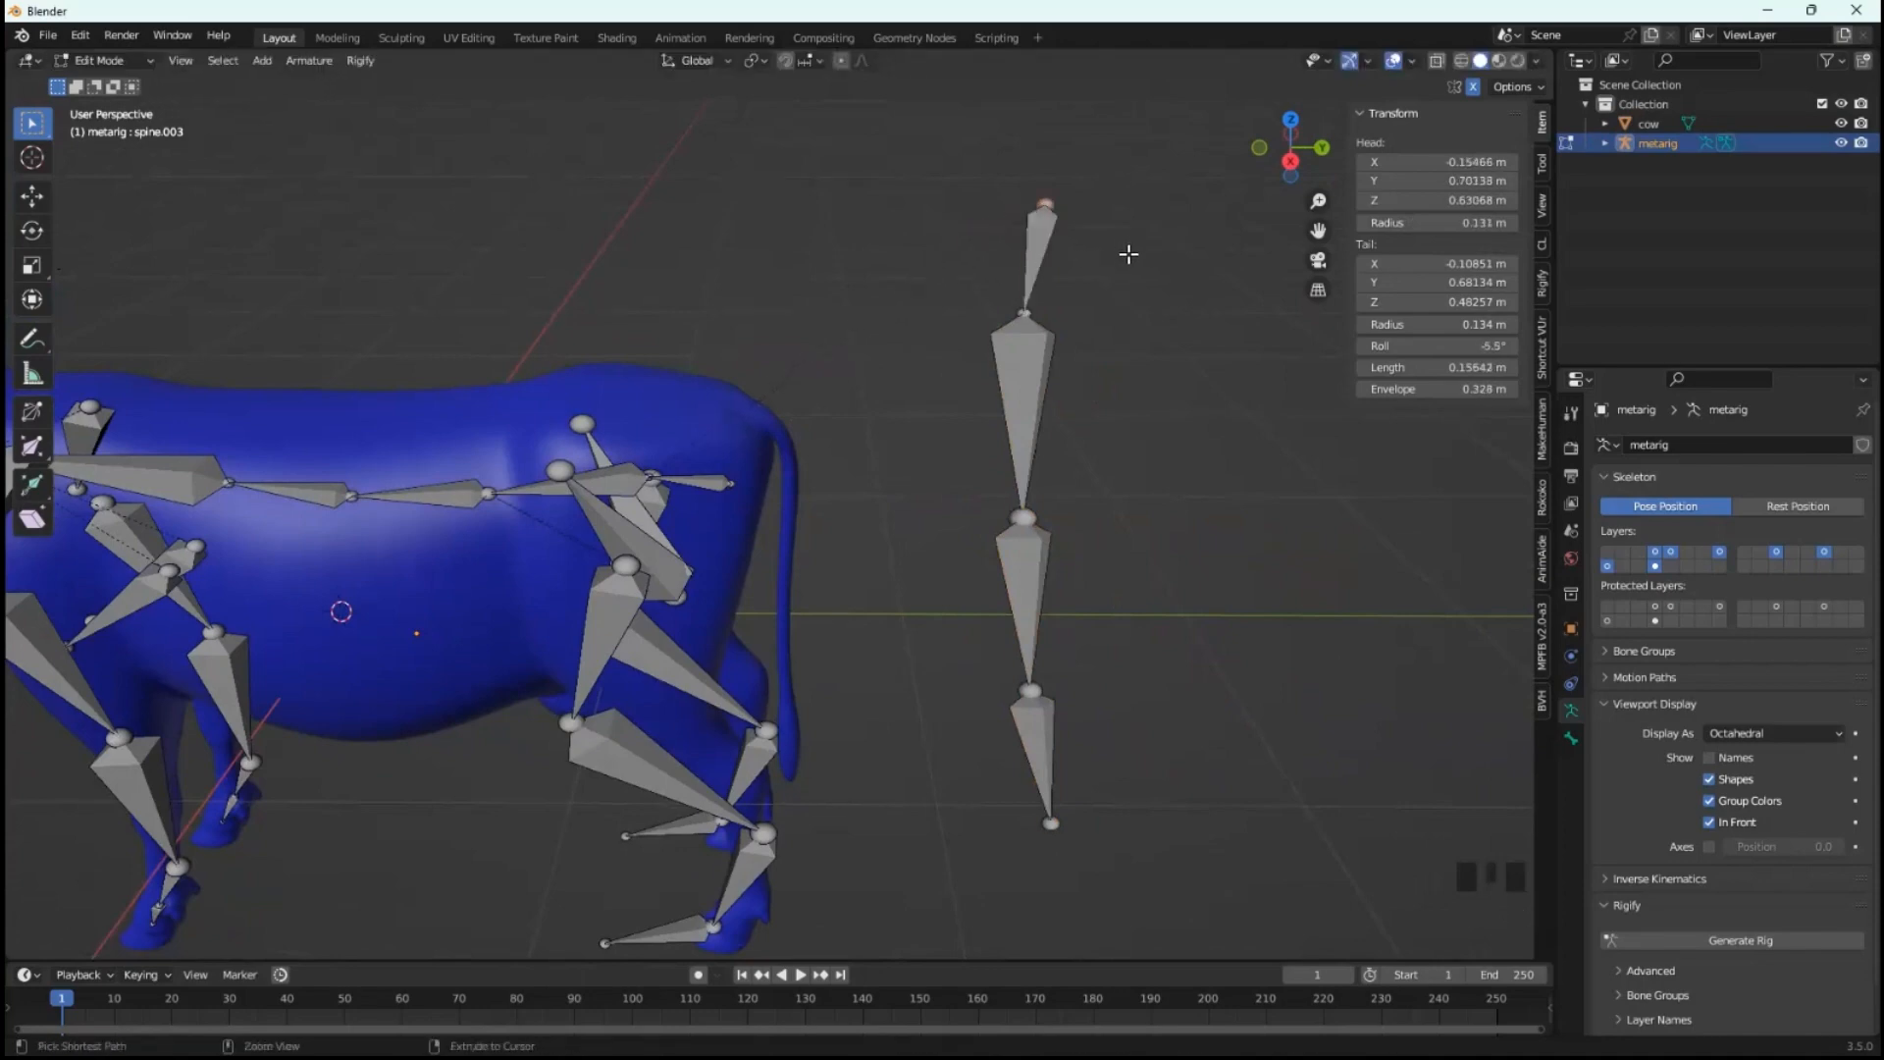
- Move the whole linked tail chain to the cow's rump, its root at about X -0.037 m, Y 0.402 m and Z 0.352 m
key("ctrl+l")
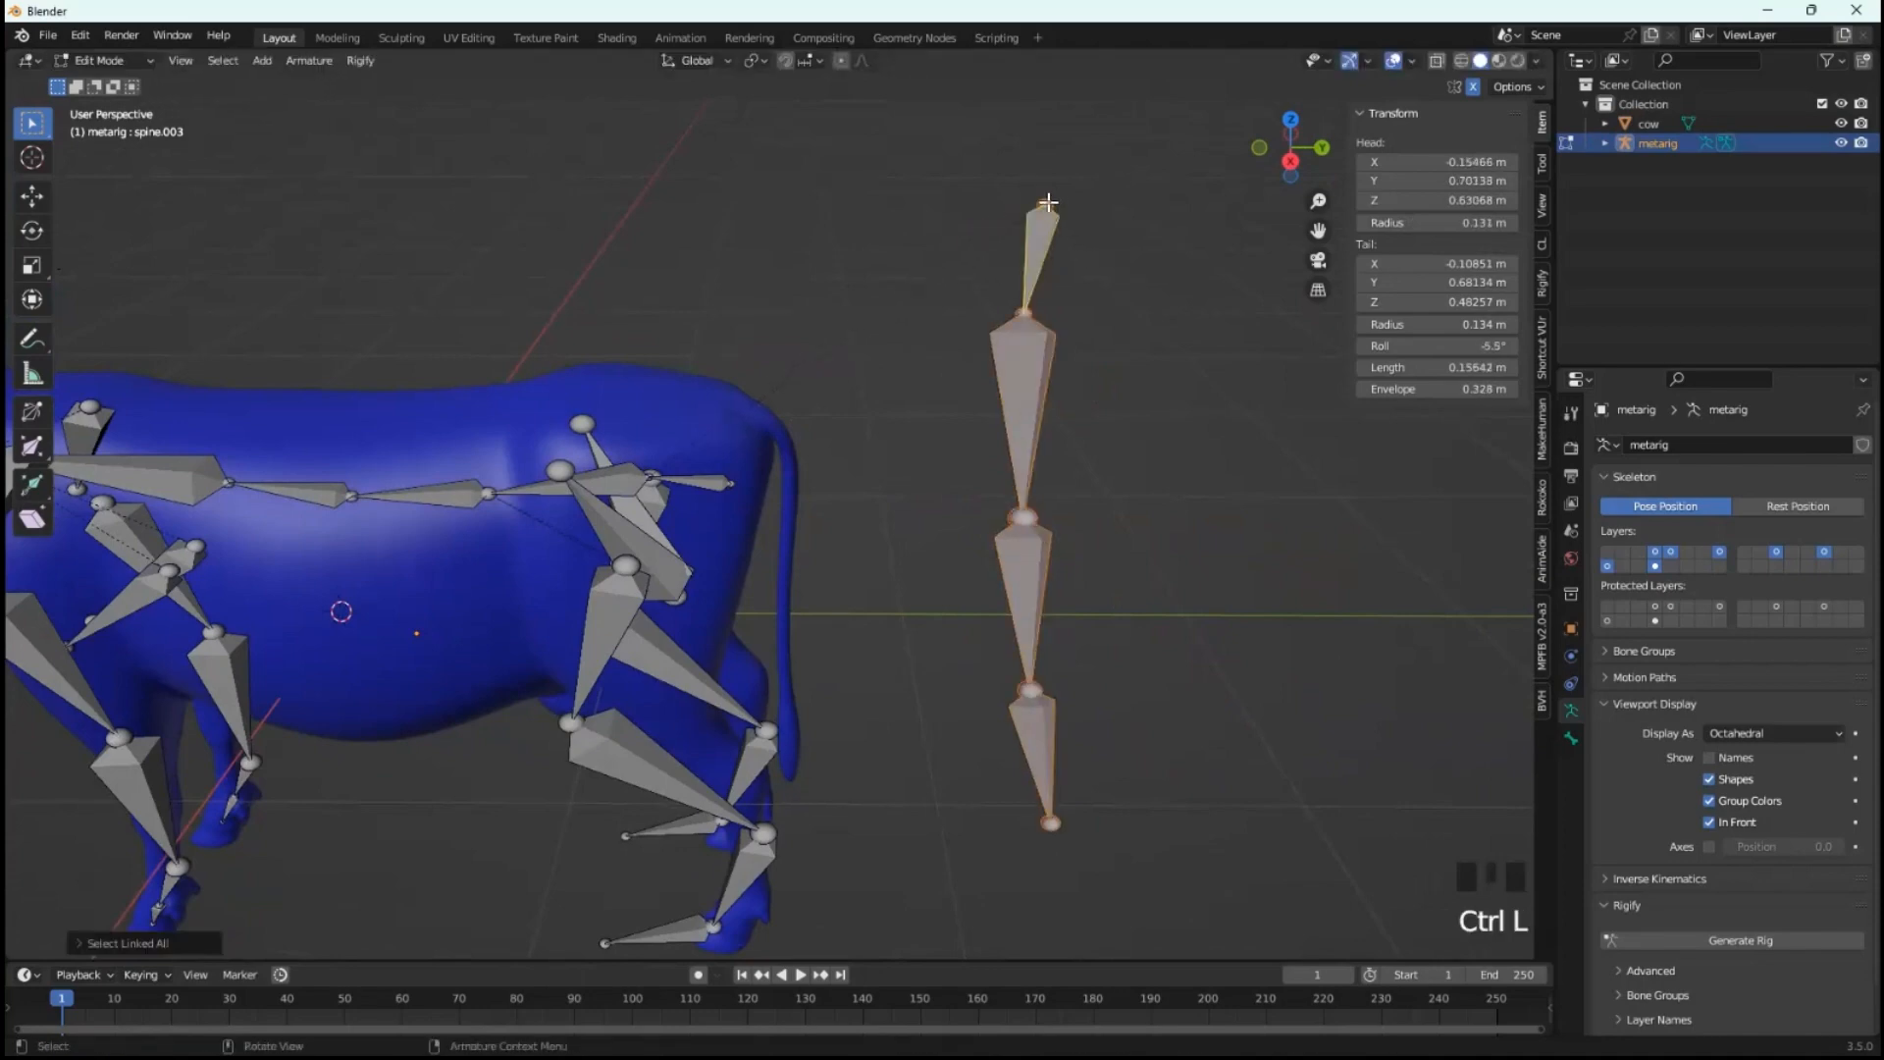
key("g")
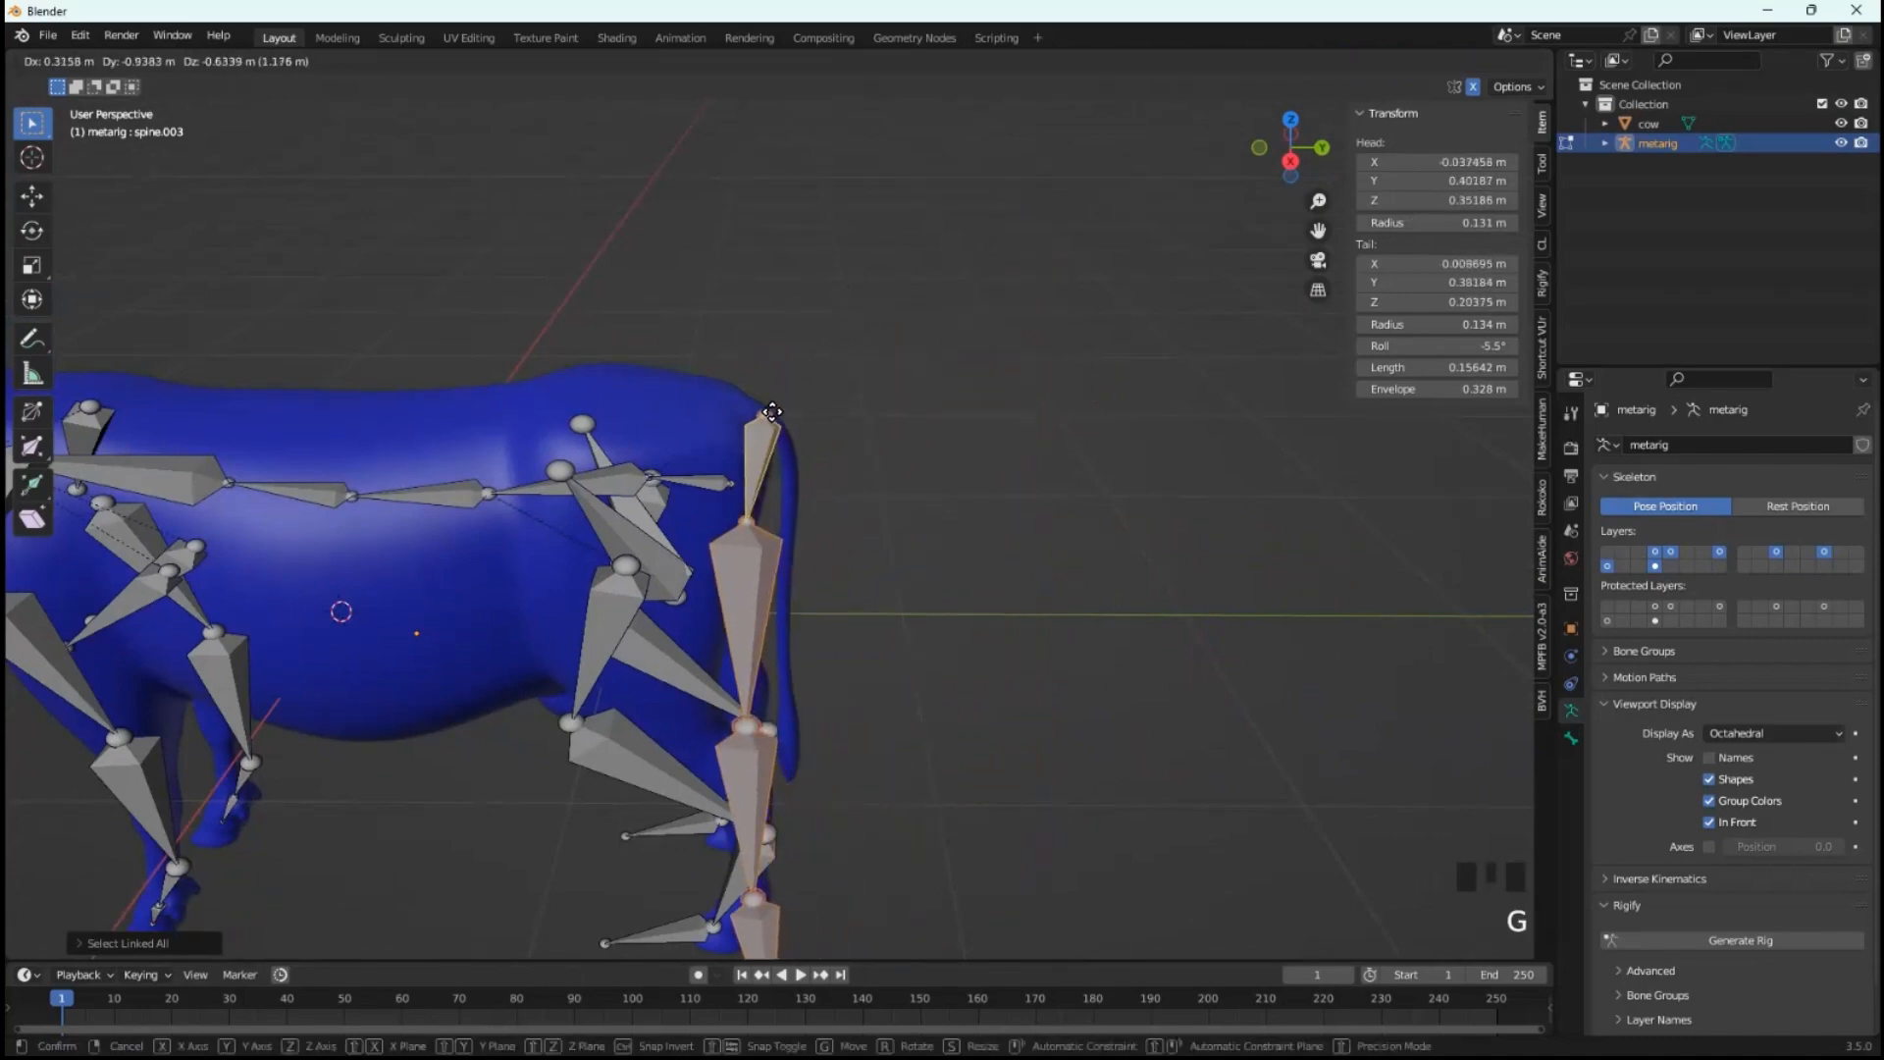
left_click(773, 412)
- Rotate the tail chain about -22° as seen from behind the cow so it hangs straight down
middle_click_drag(904, 462, 686, 476)
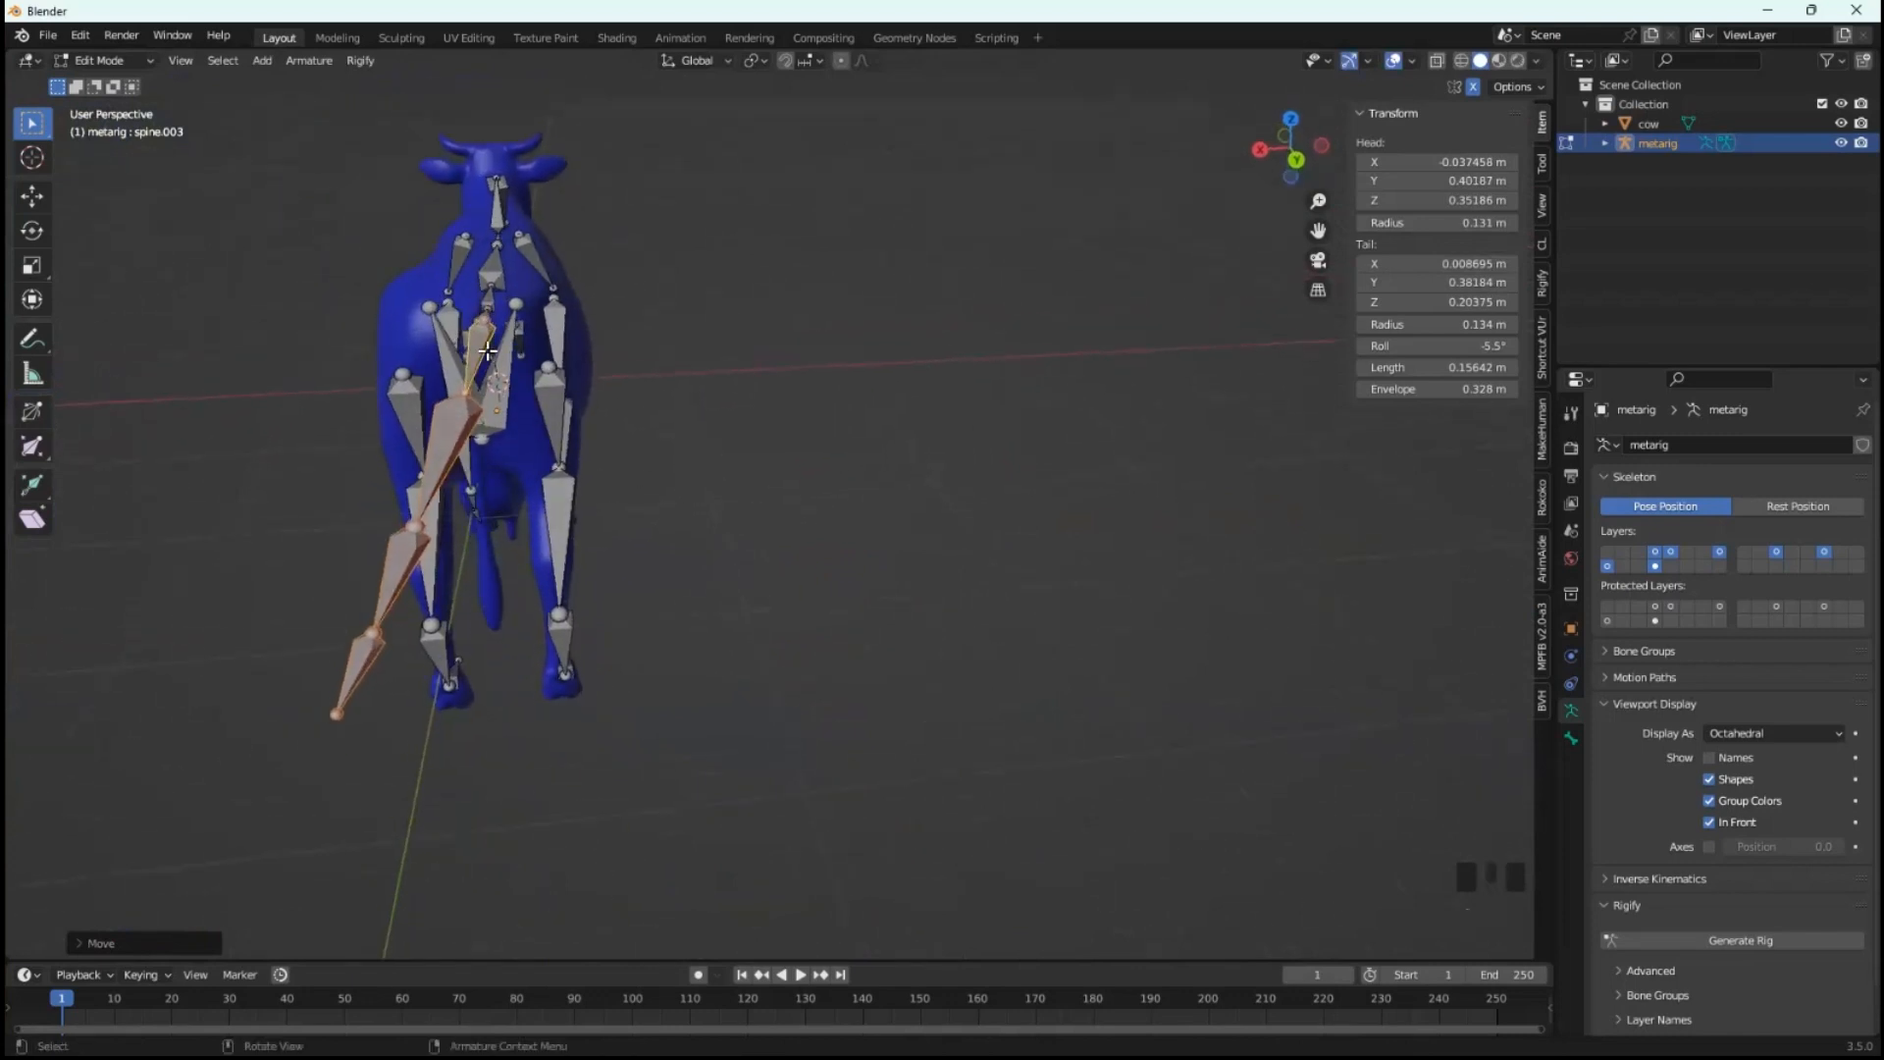
key("r")
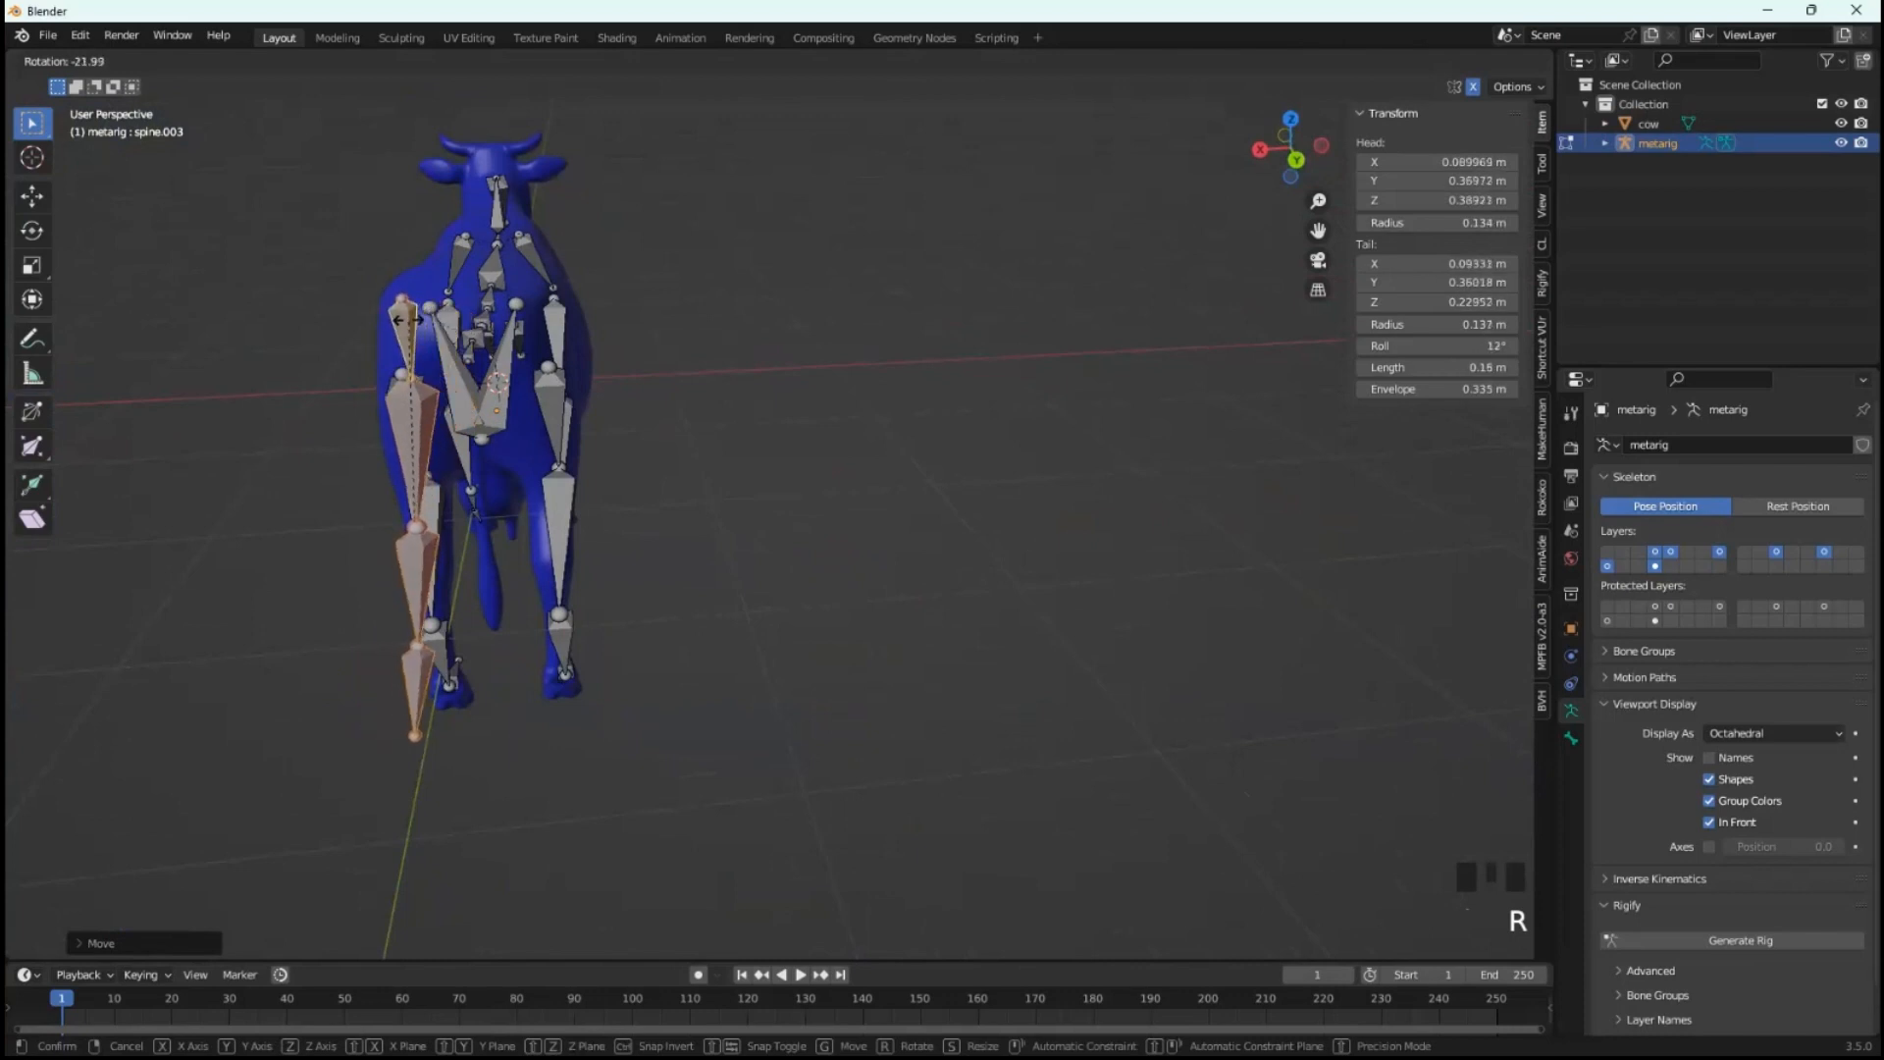
left_click(411, 319)
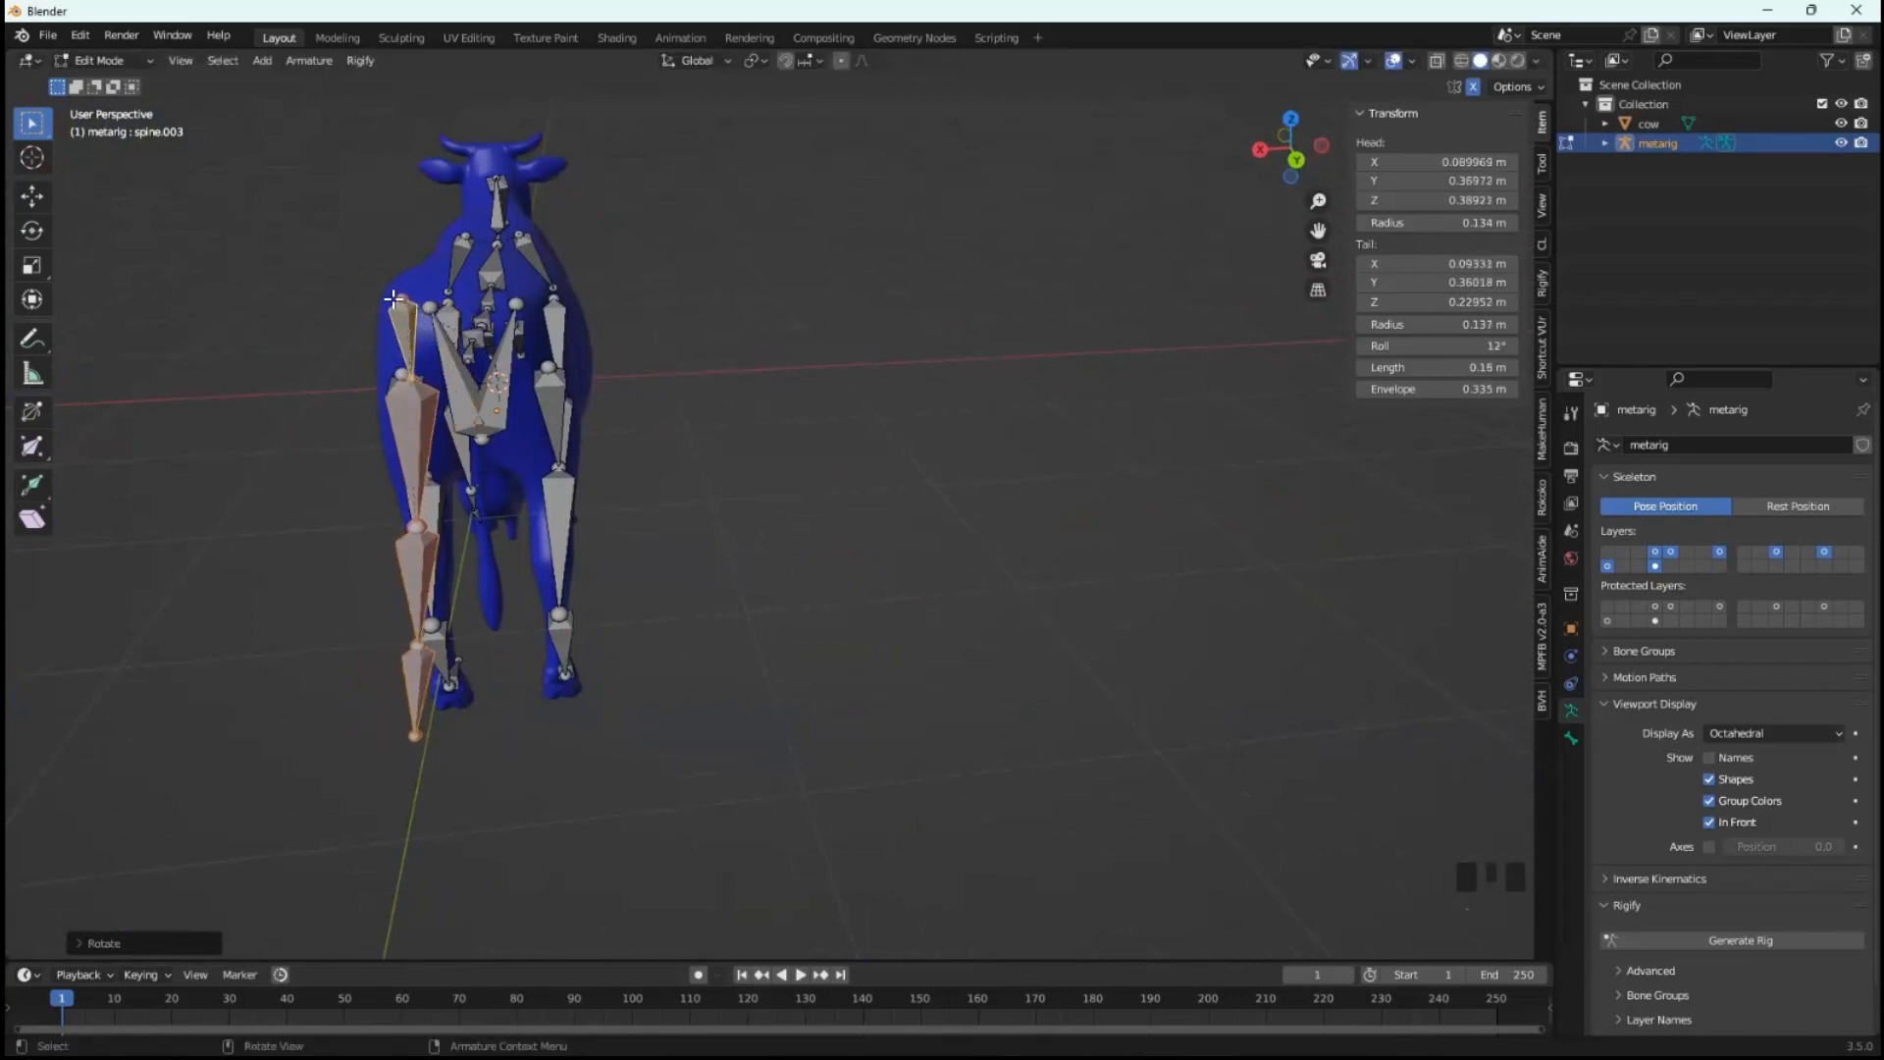
- Slide the tail chain along the X axis to the cow's centreline, its root at about X -0.016 m
key("g")
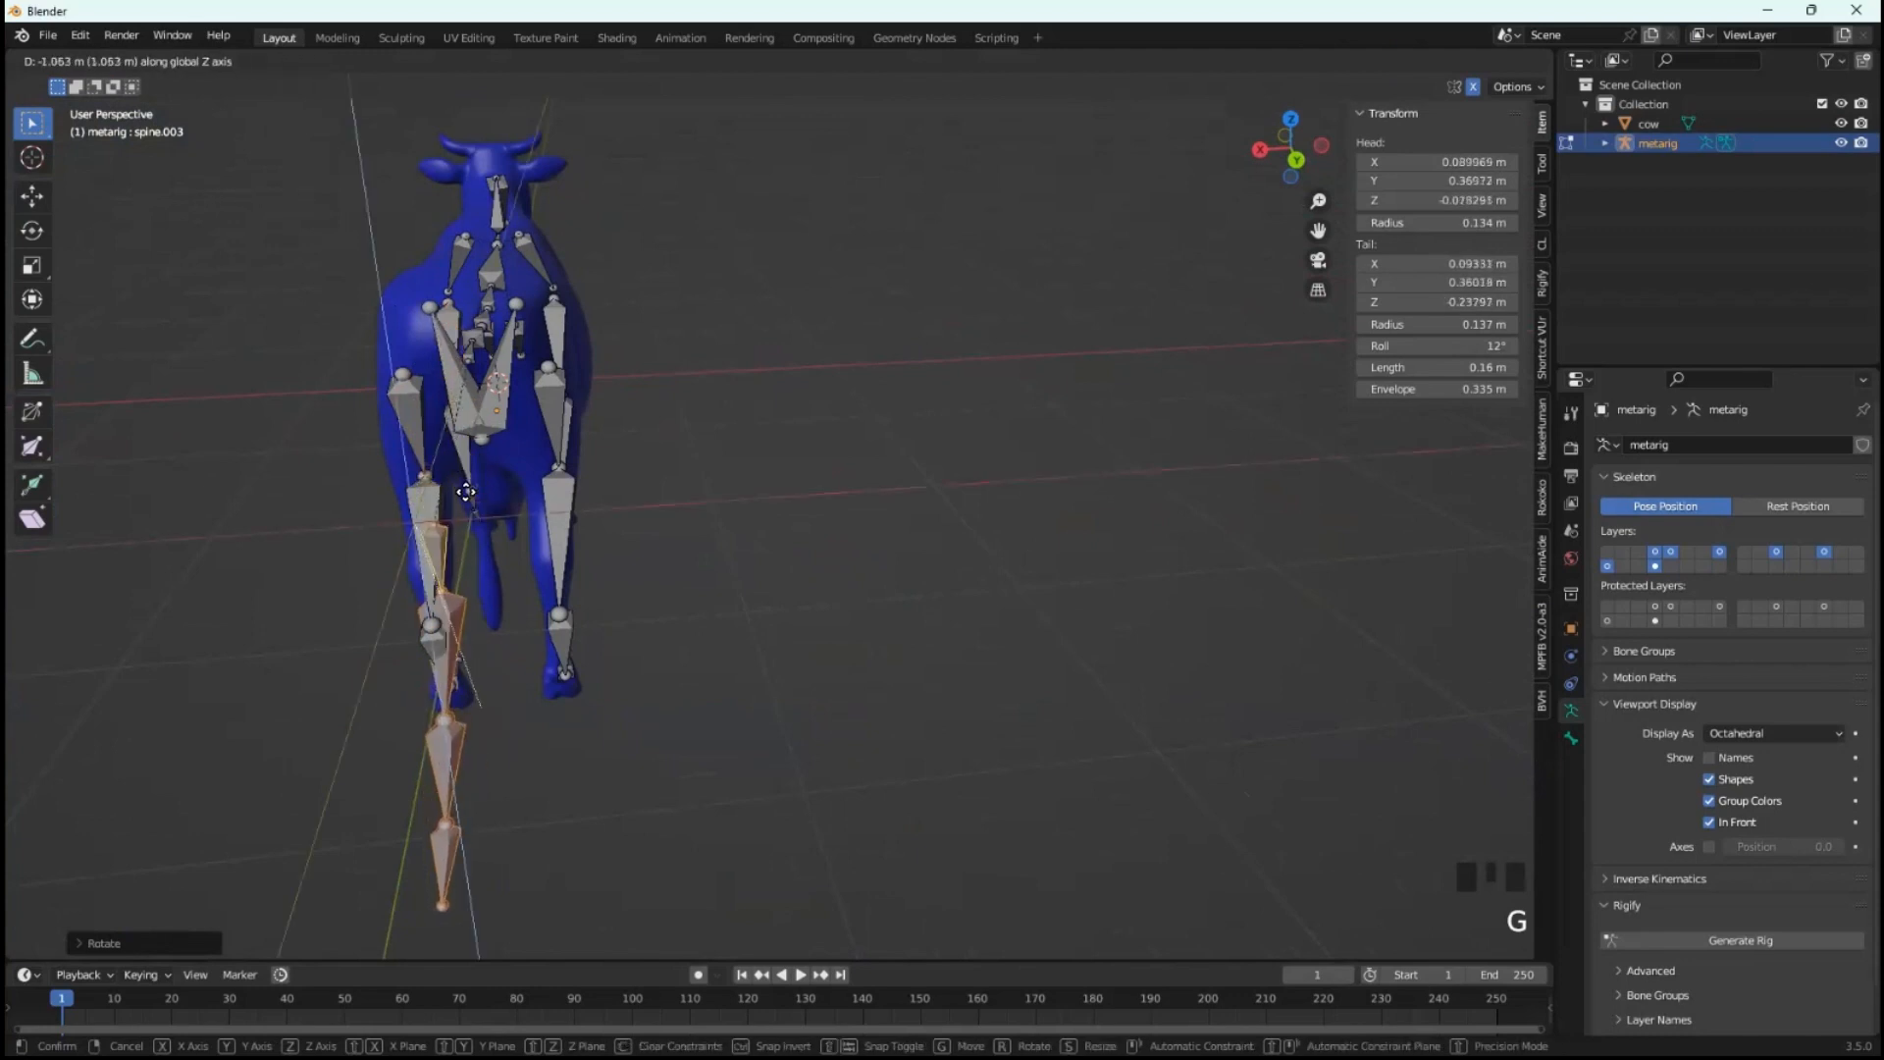
key("x")
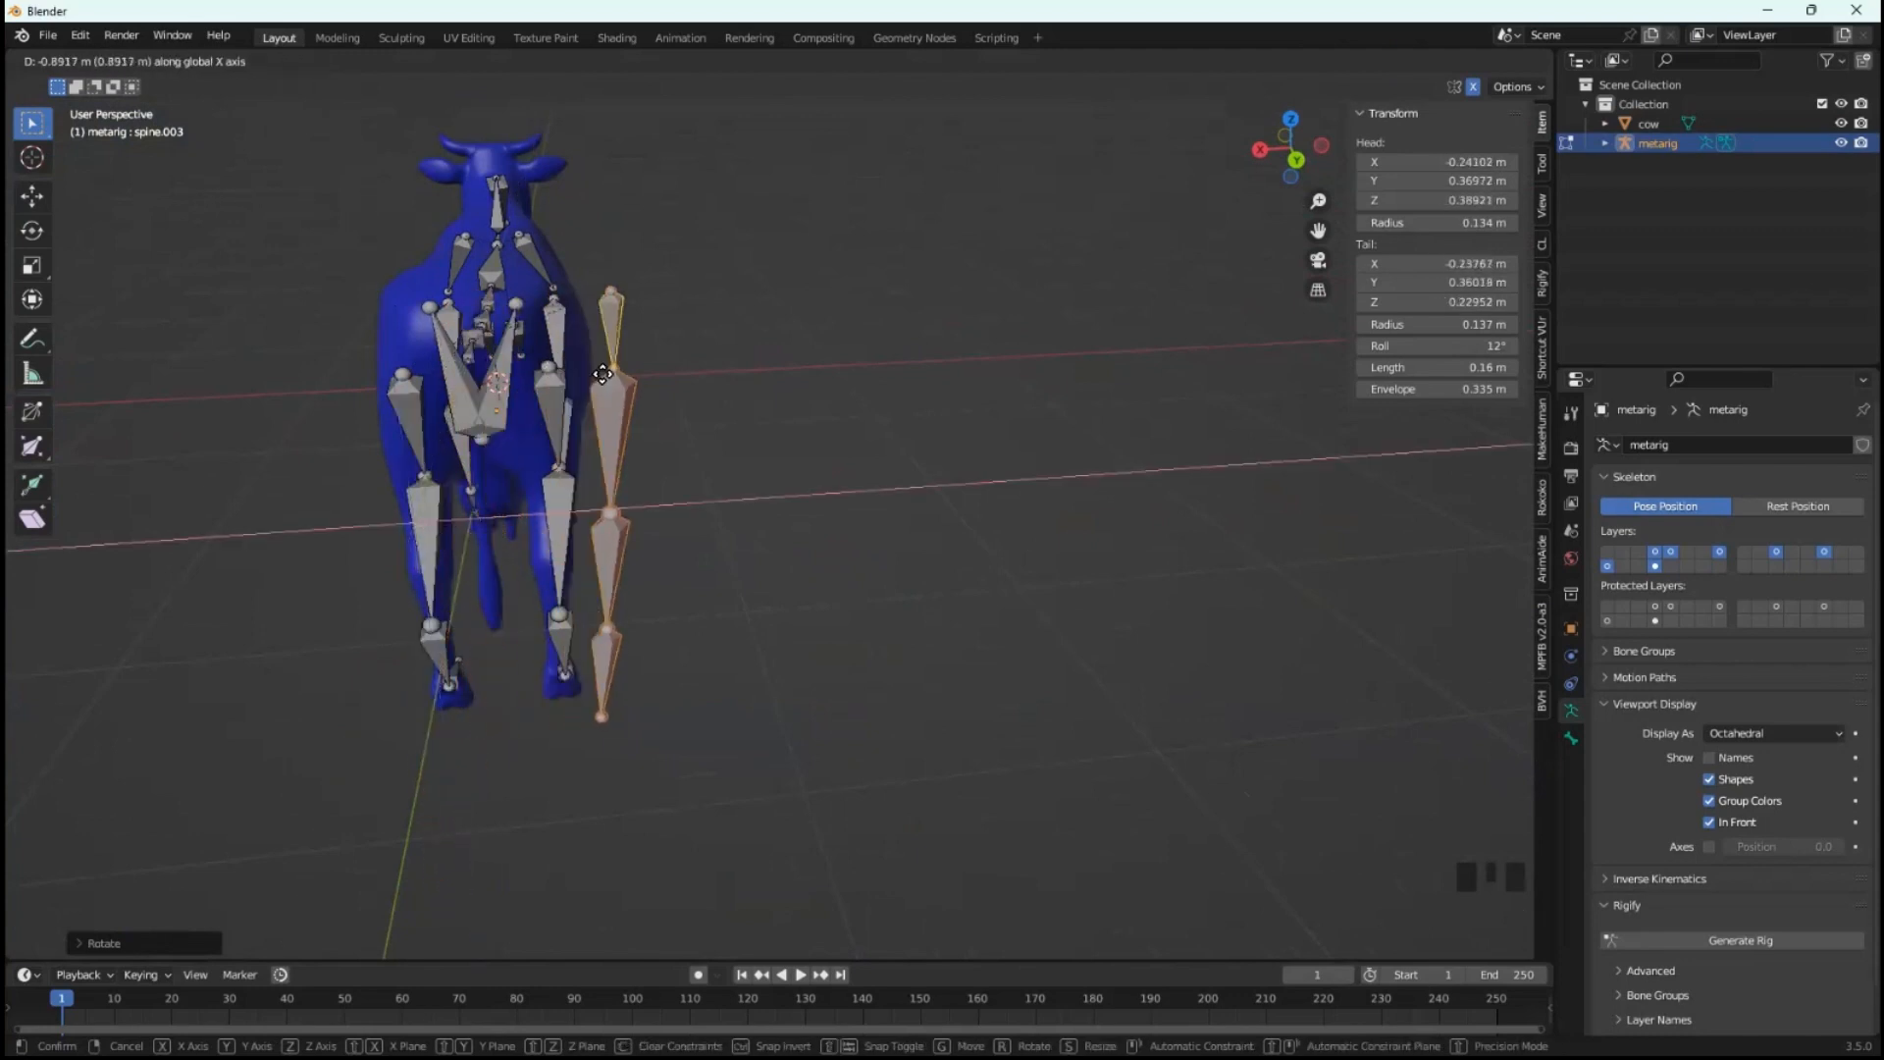
left_click(466, 345)
middle_click_drag(570, 360, 789, 405)
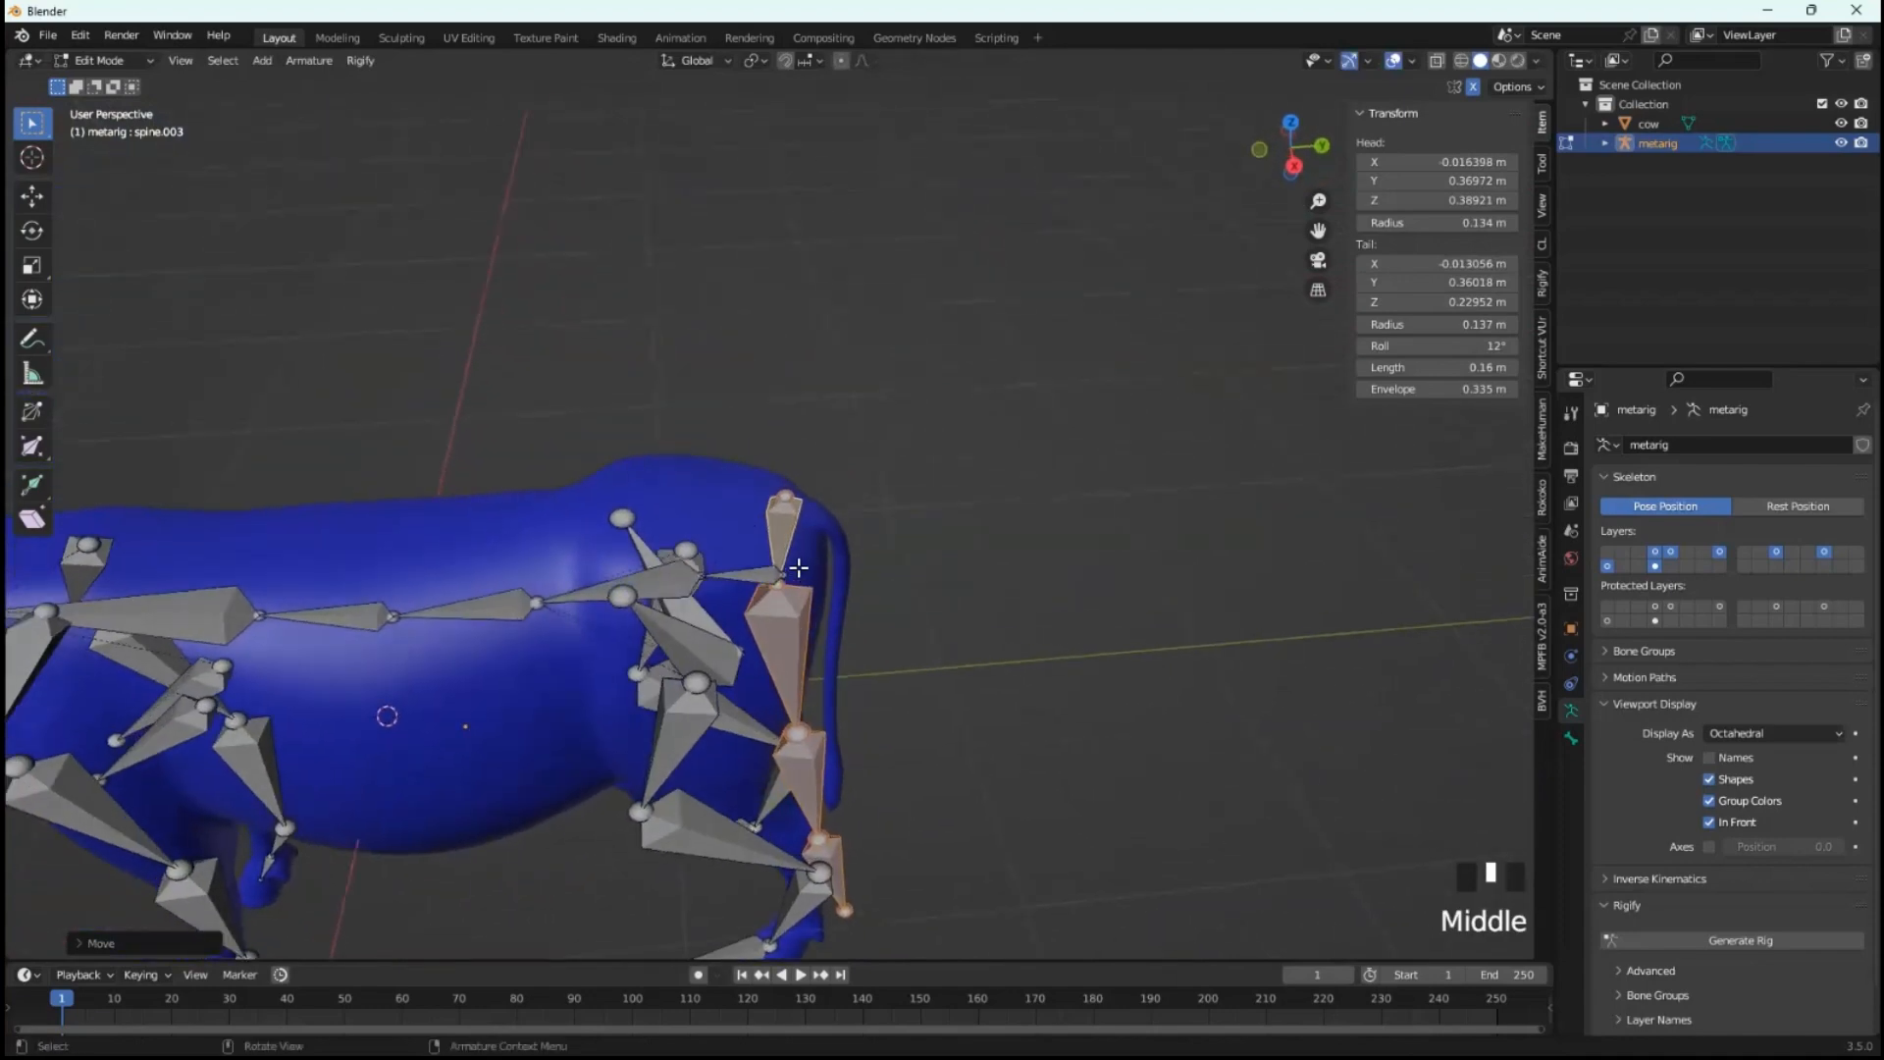
scroll(800, 568, "down", 2)
middle_click_drag(804, 650, 895, 535)
scroll(787, 604, "up", 2)
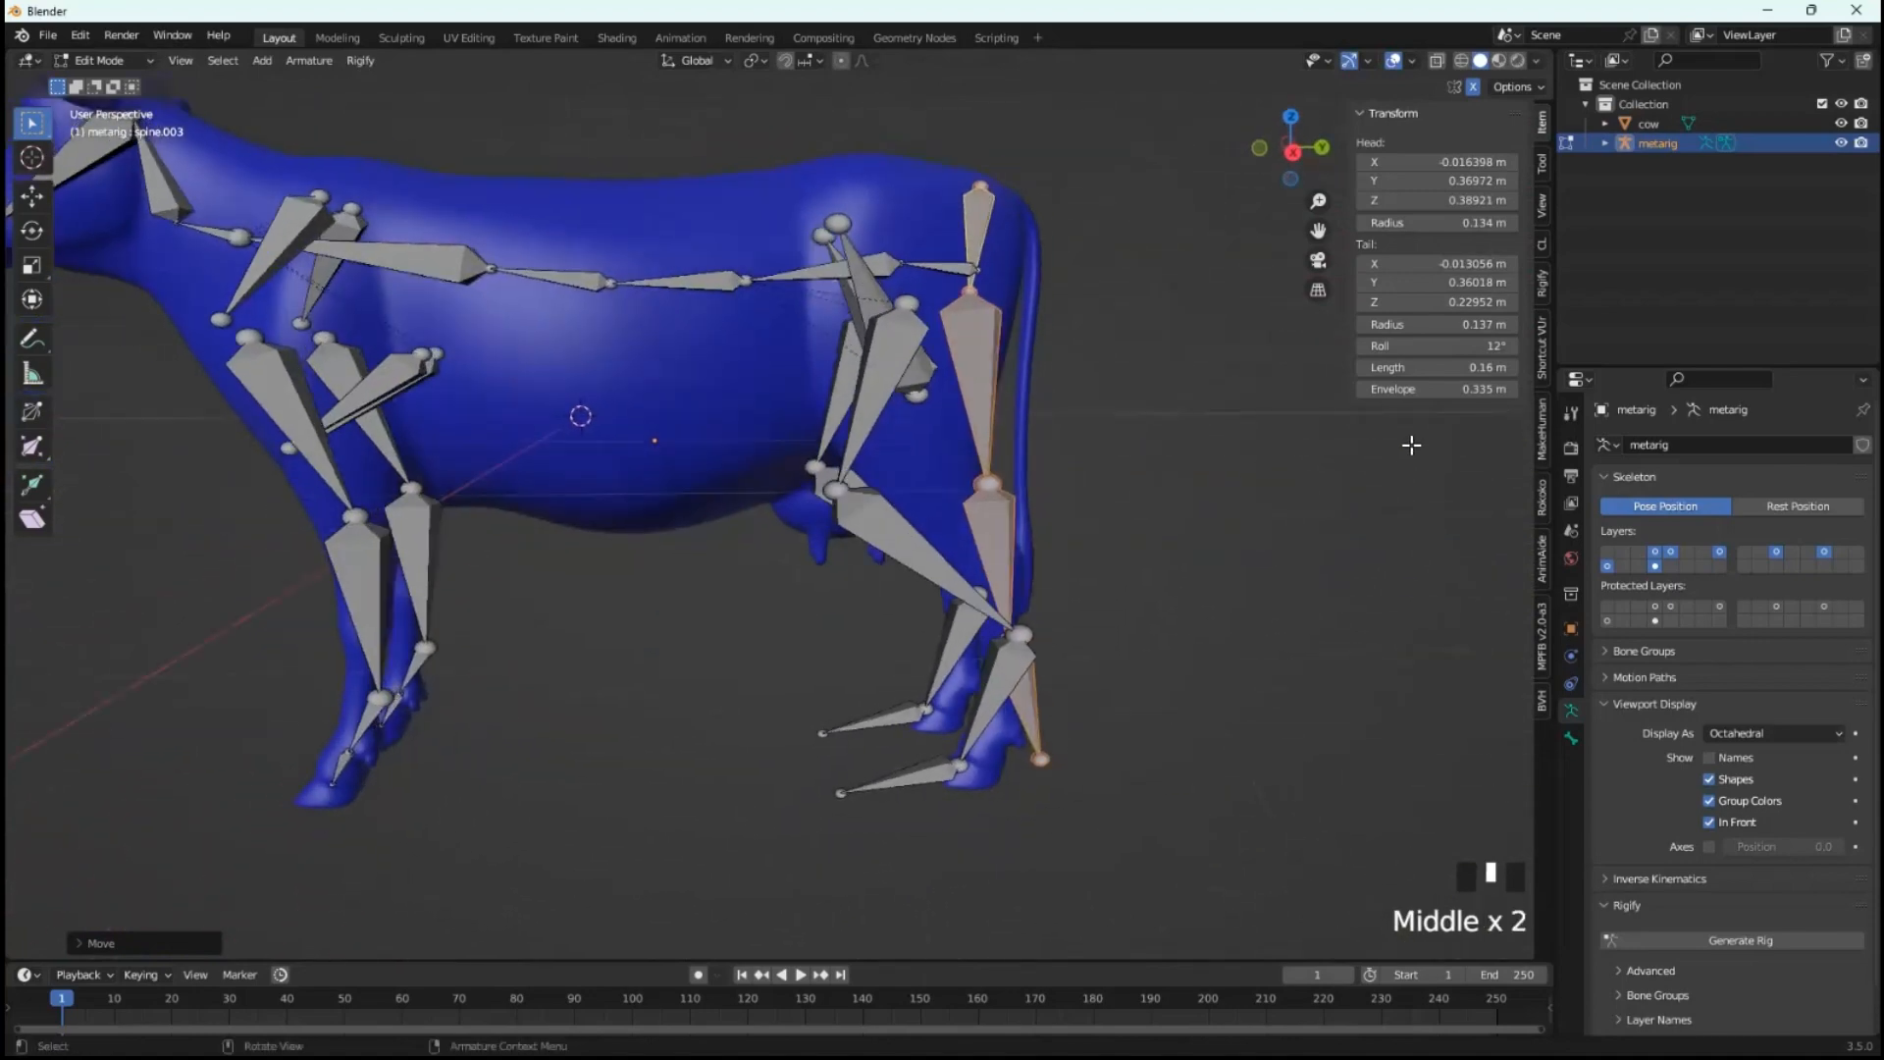
- Tile the Blender window over one half of the screen and fill the other half with the Google Chrome window
left_click(1812, 9)
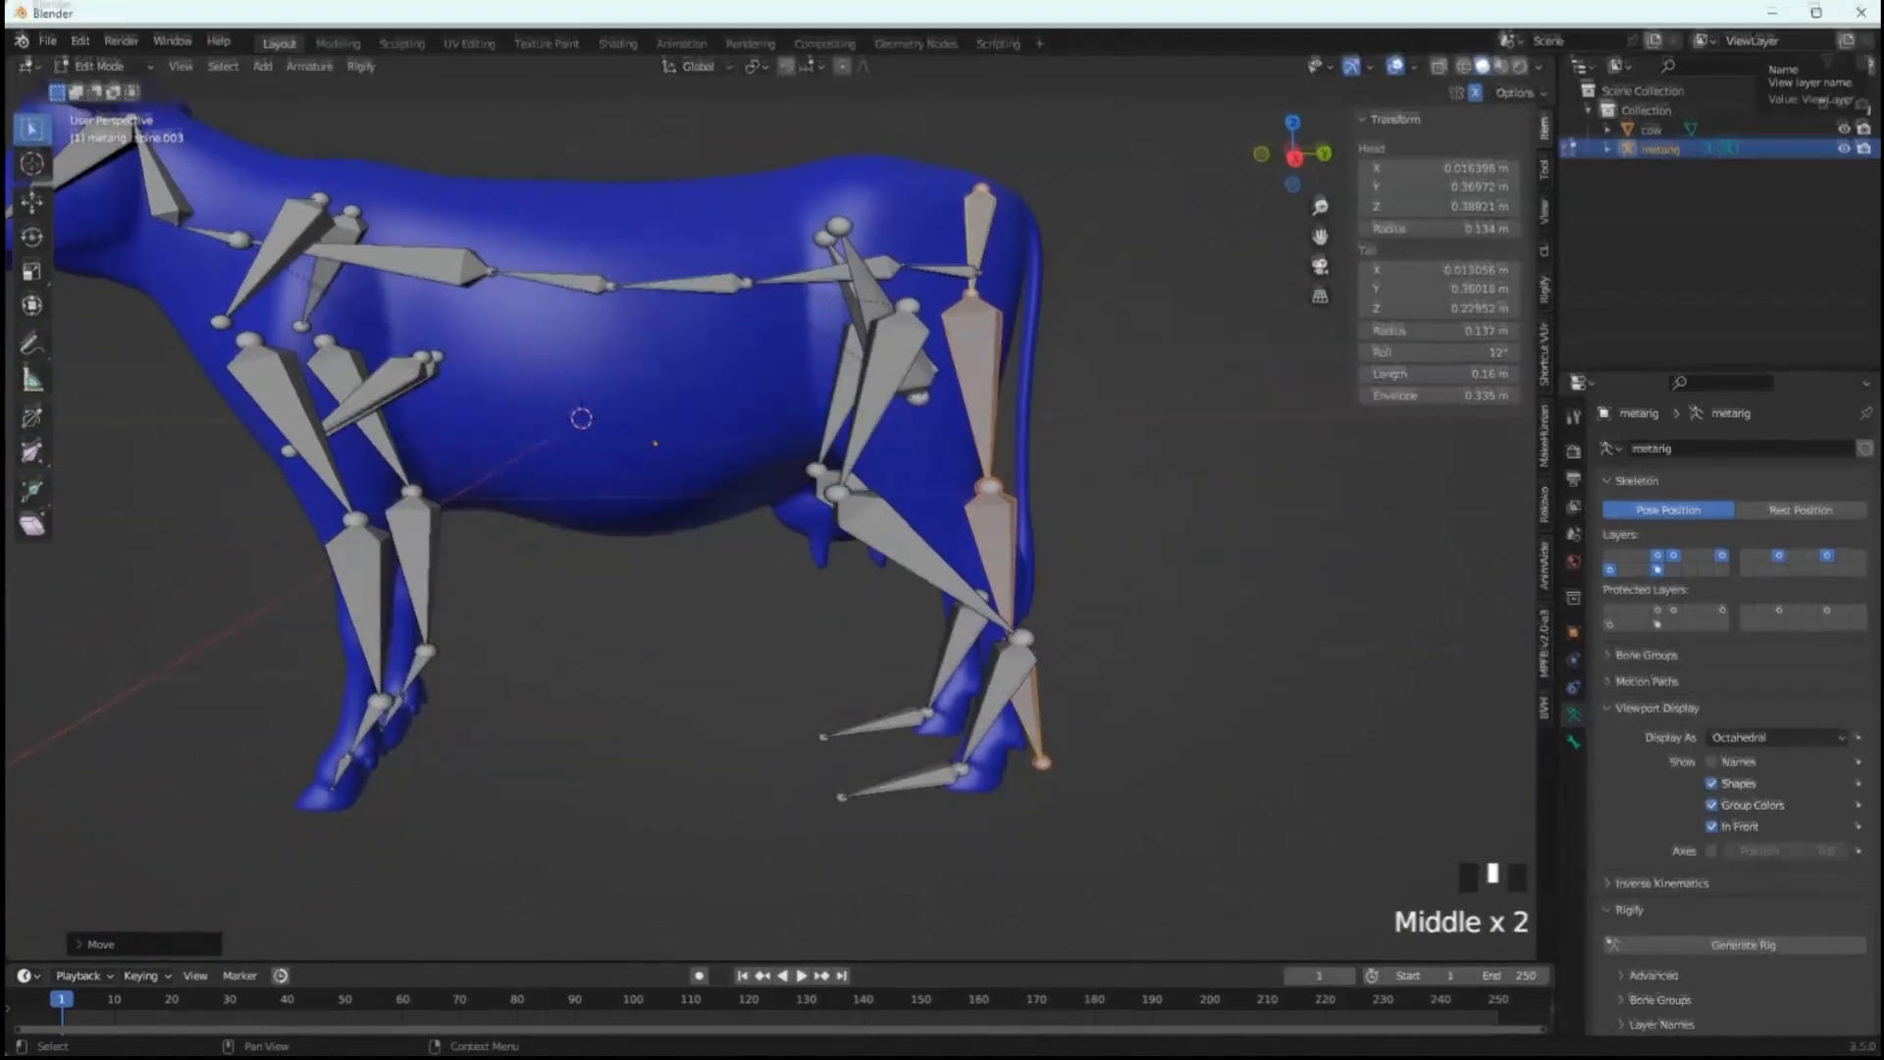
left_click(1814, 15)
mouse_move(1812, 12)
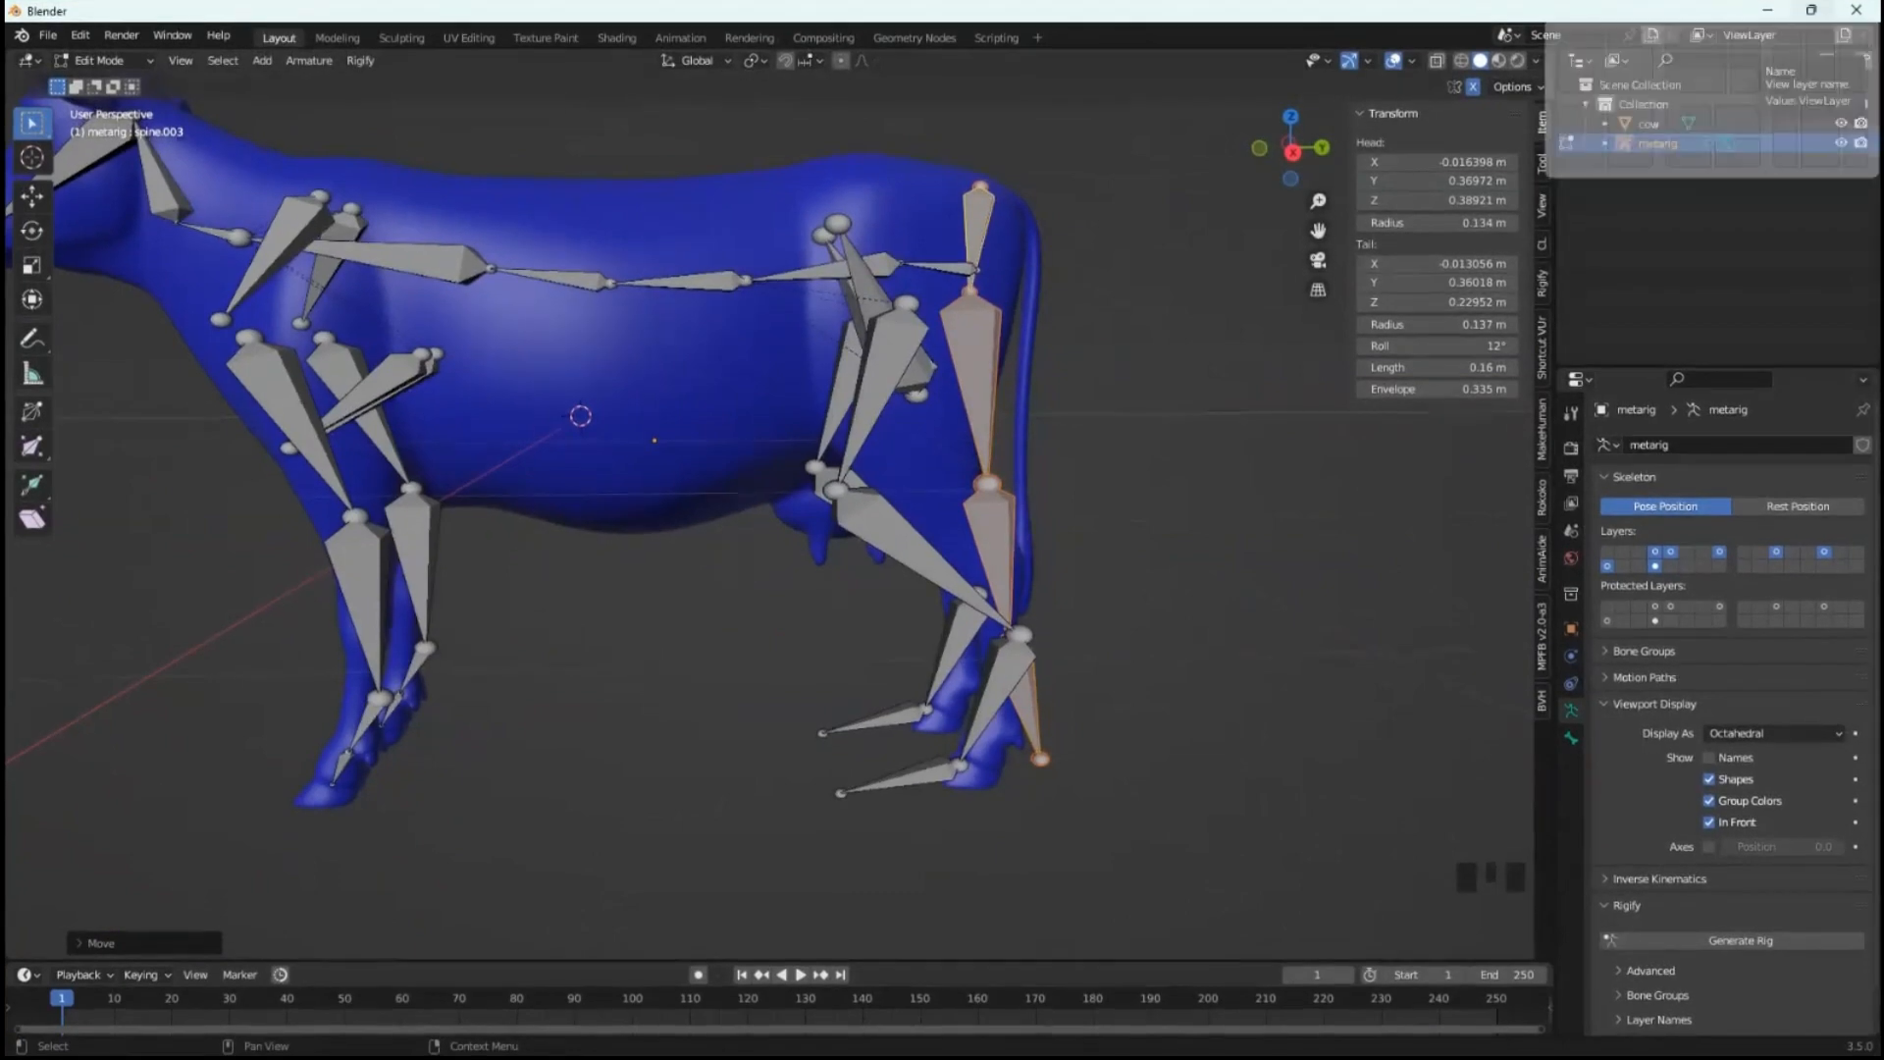
left_click(1696, 65)
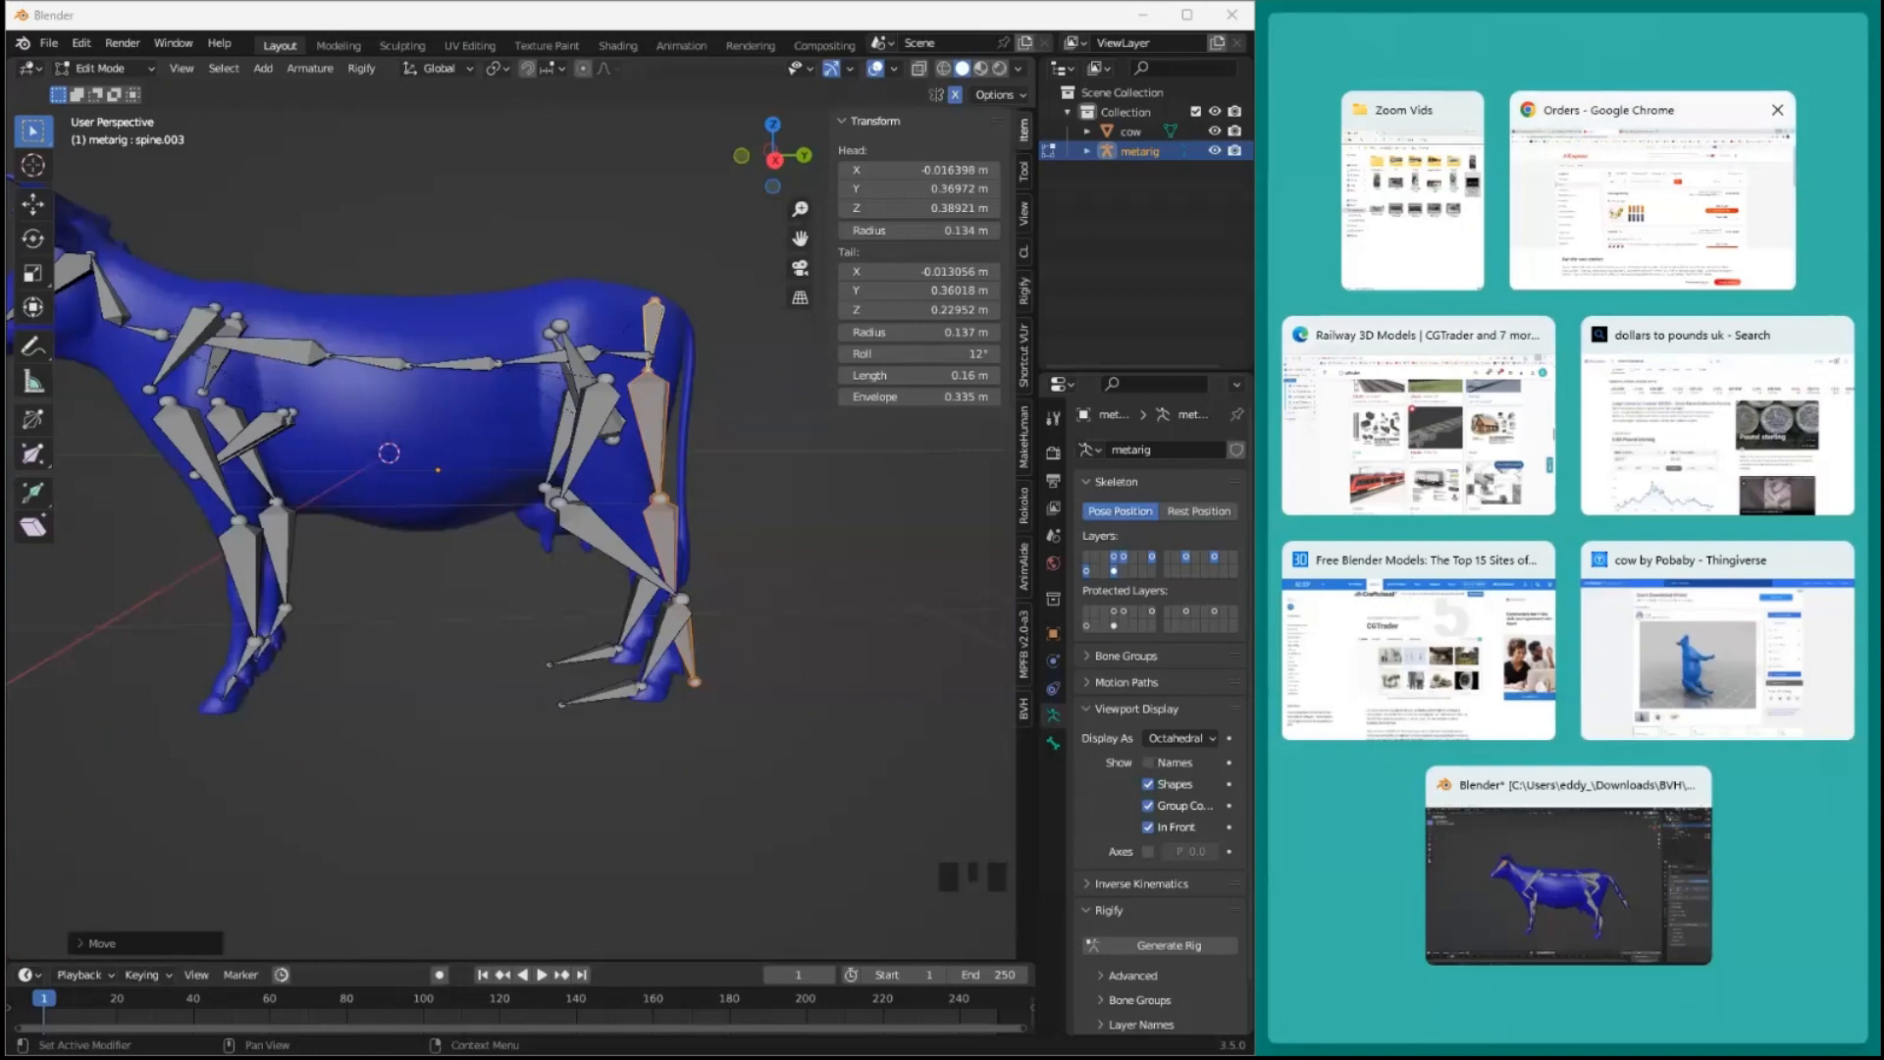
left_click(1653, 186)
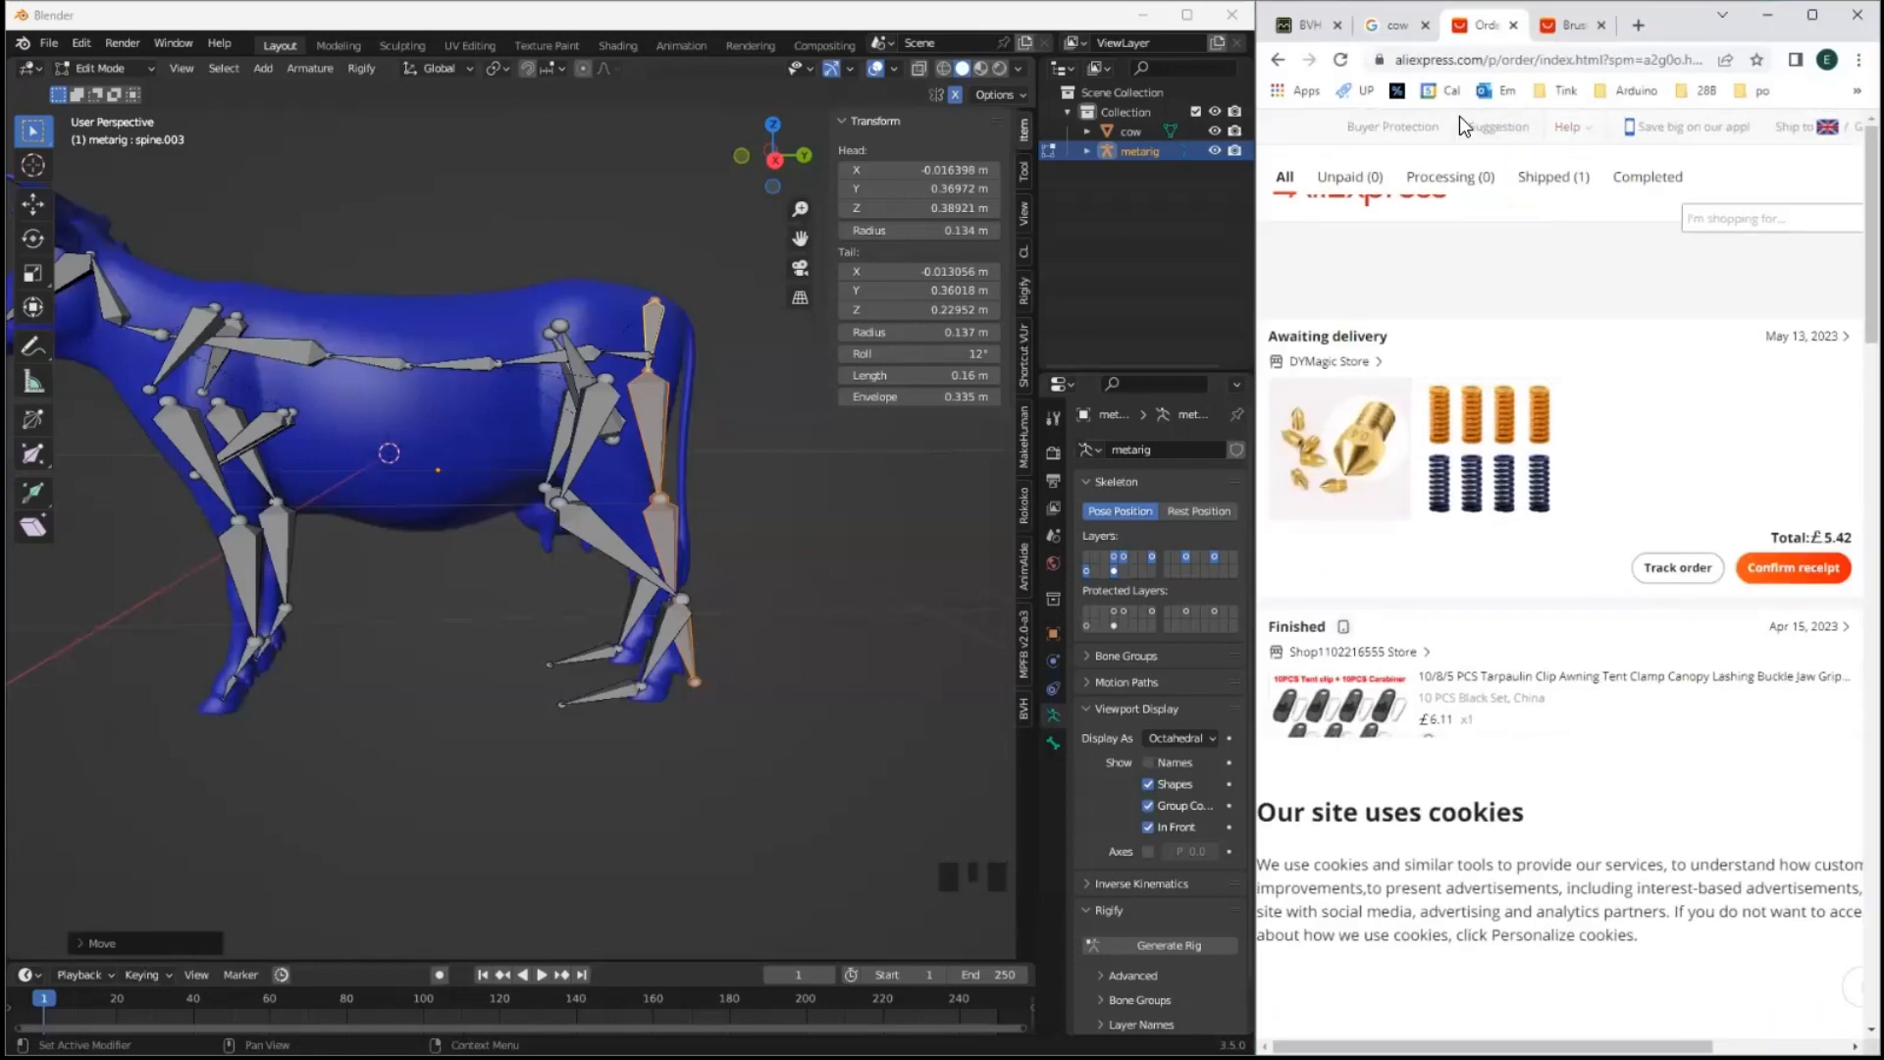
- View the elbow joint skeleton diagram among the cow joint structure image results and minimise the Chrome window
left_click(1399, 27)
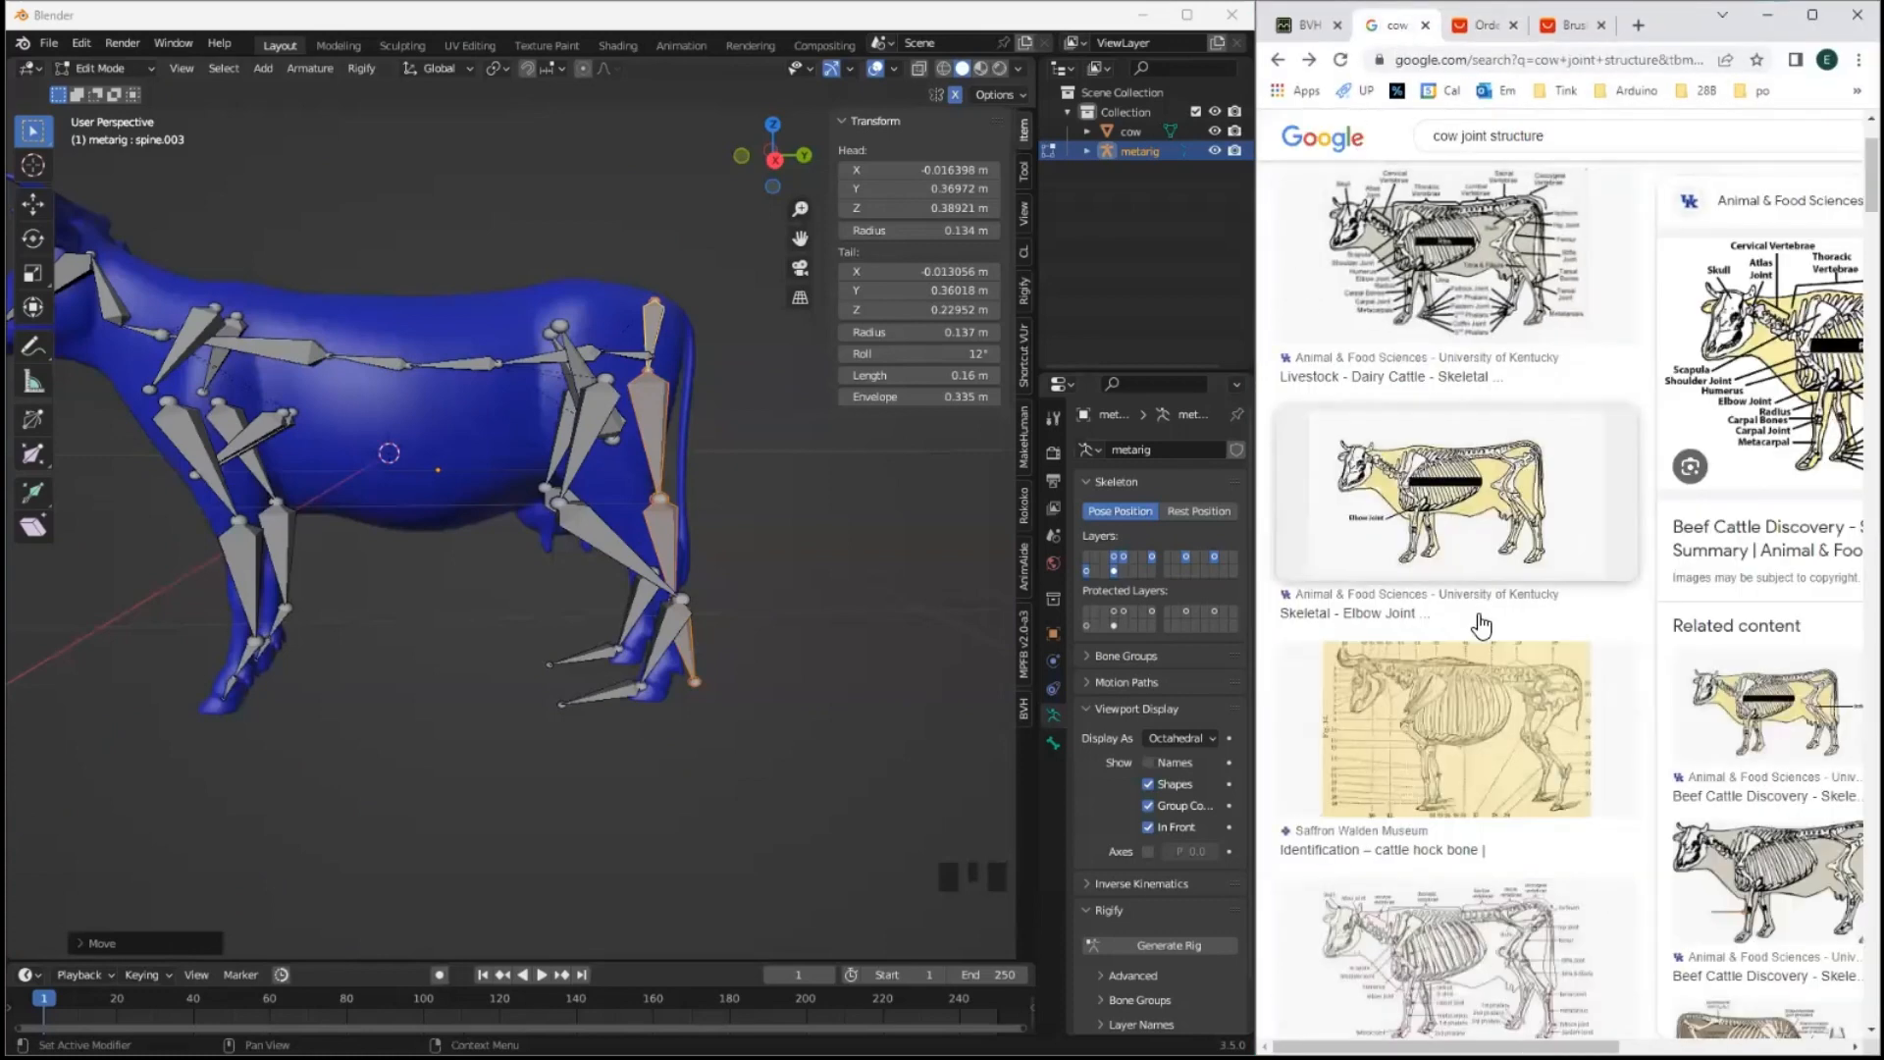
left_click(1469, 503)
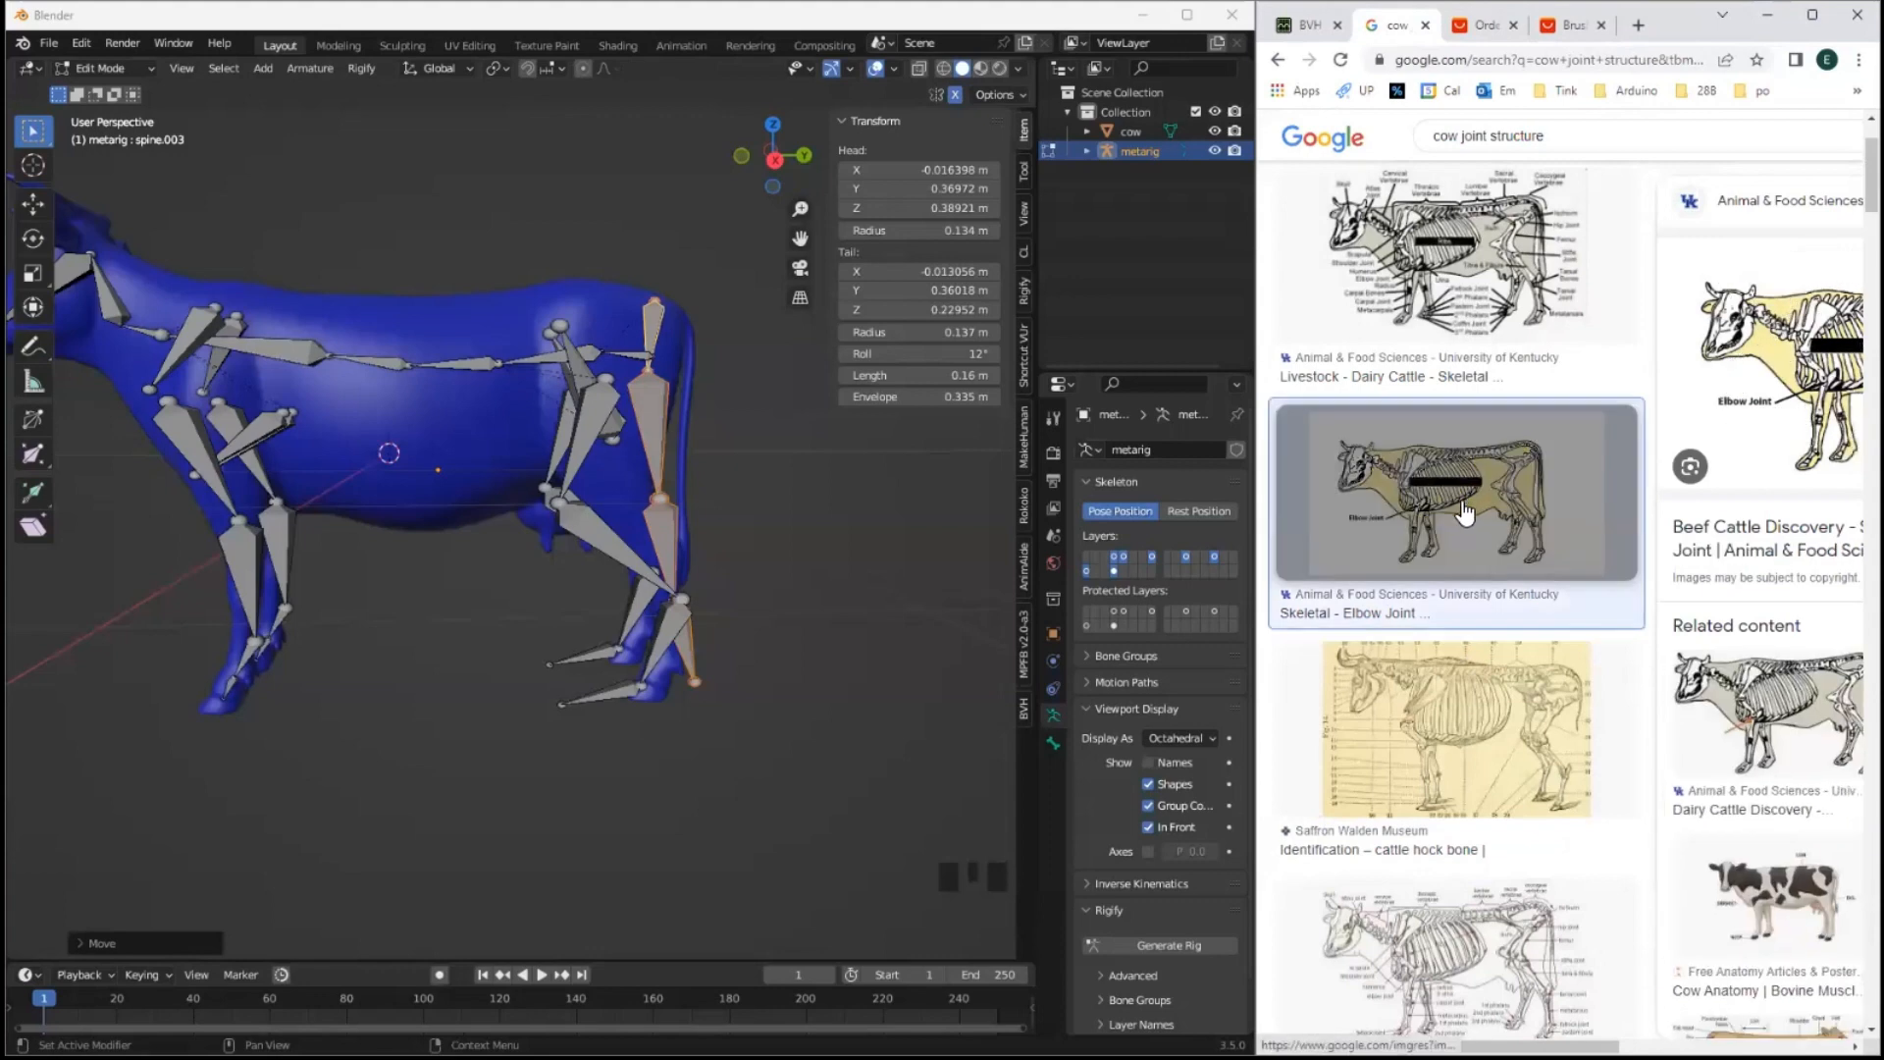
scroll(1464, 511, "up", 1)
left_click(1513, 614)
left_click(1692, 354)
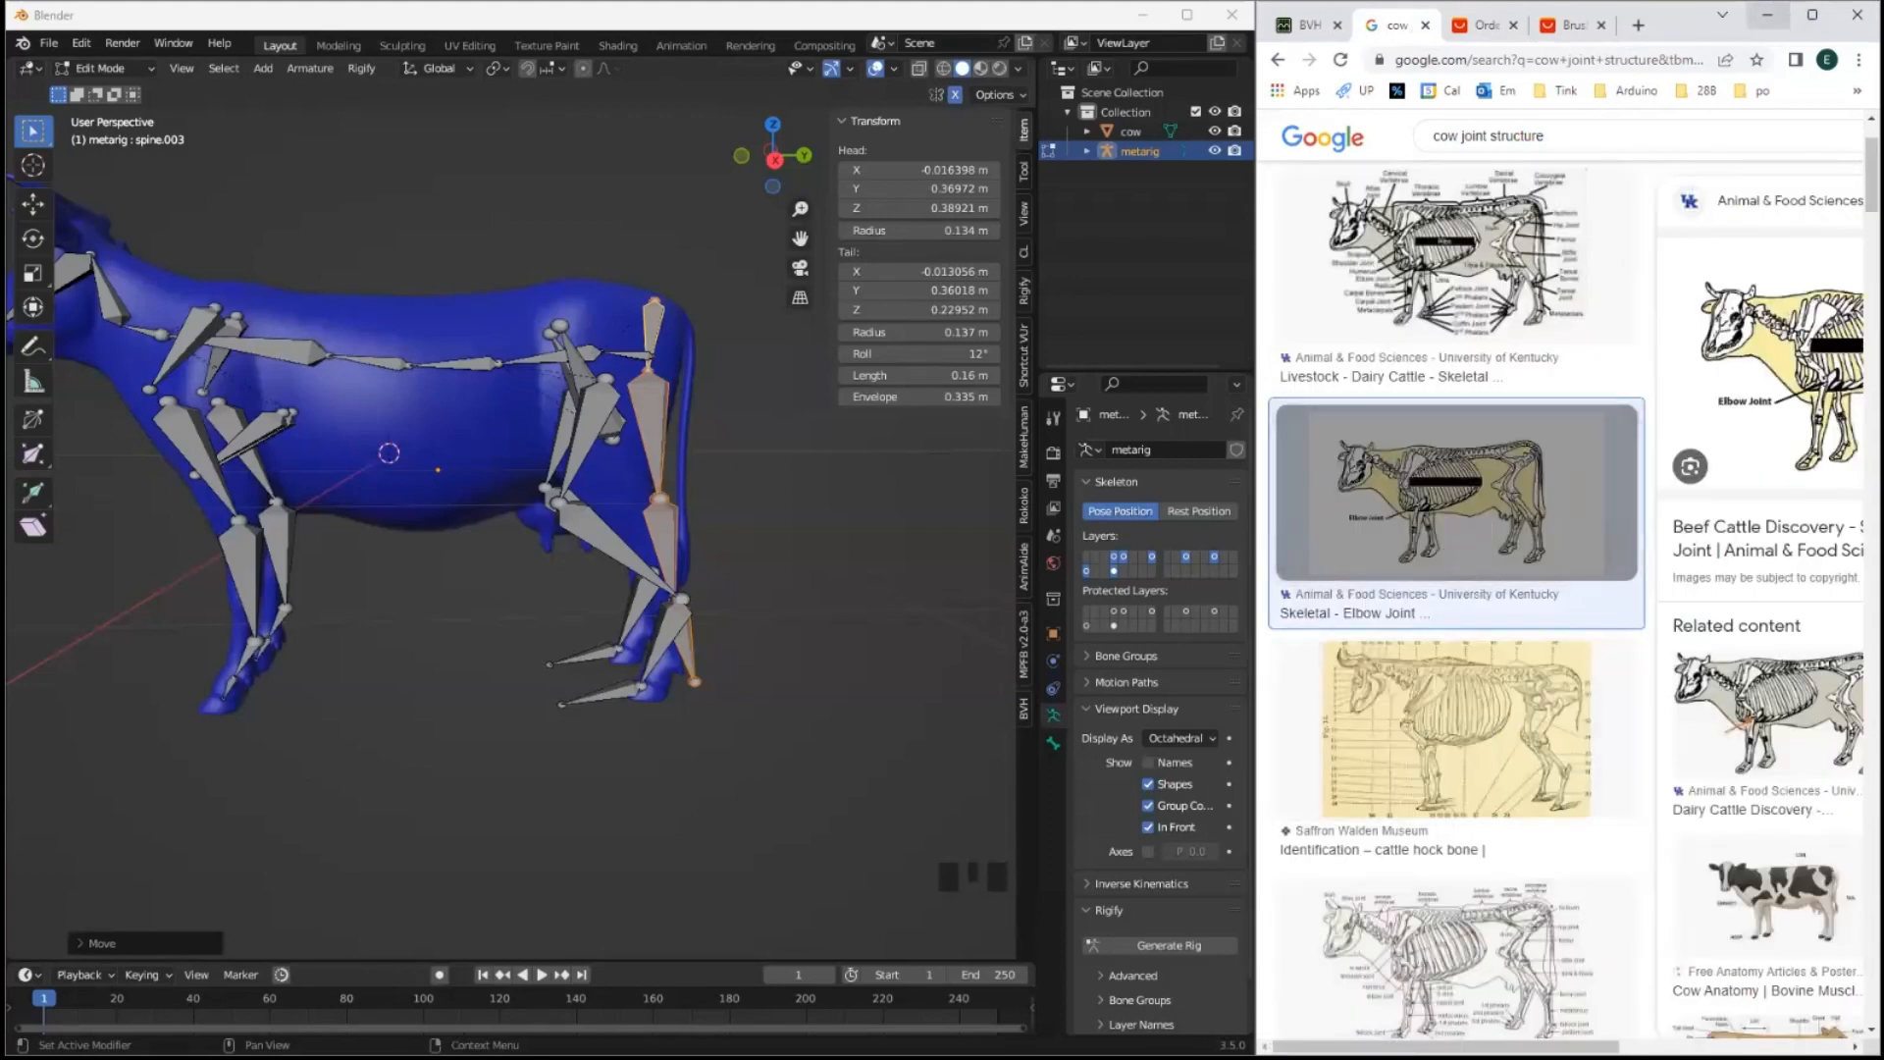
left_click(1768, 14)
left_click(1851, 23)
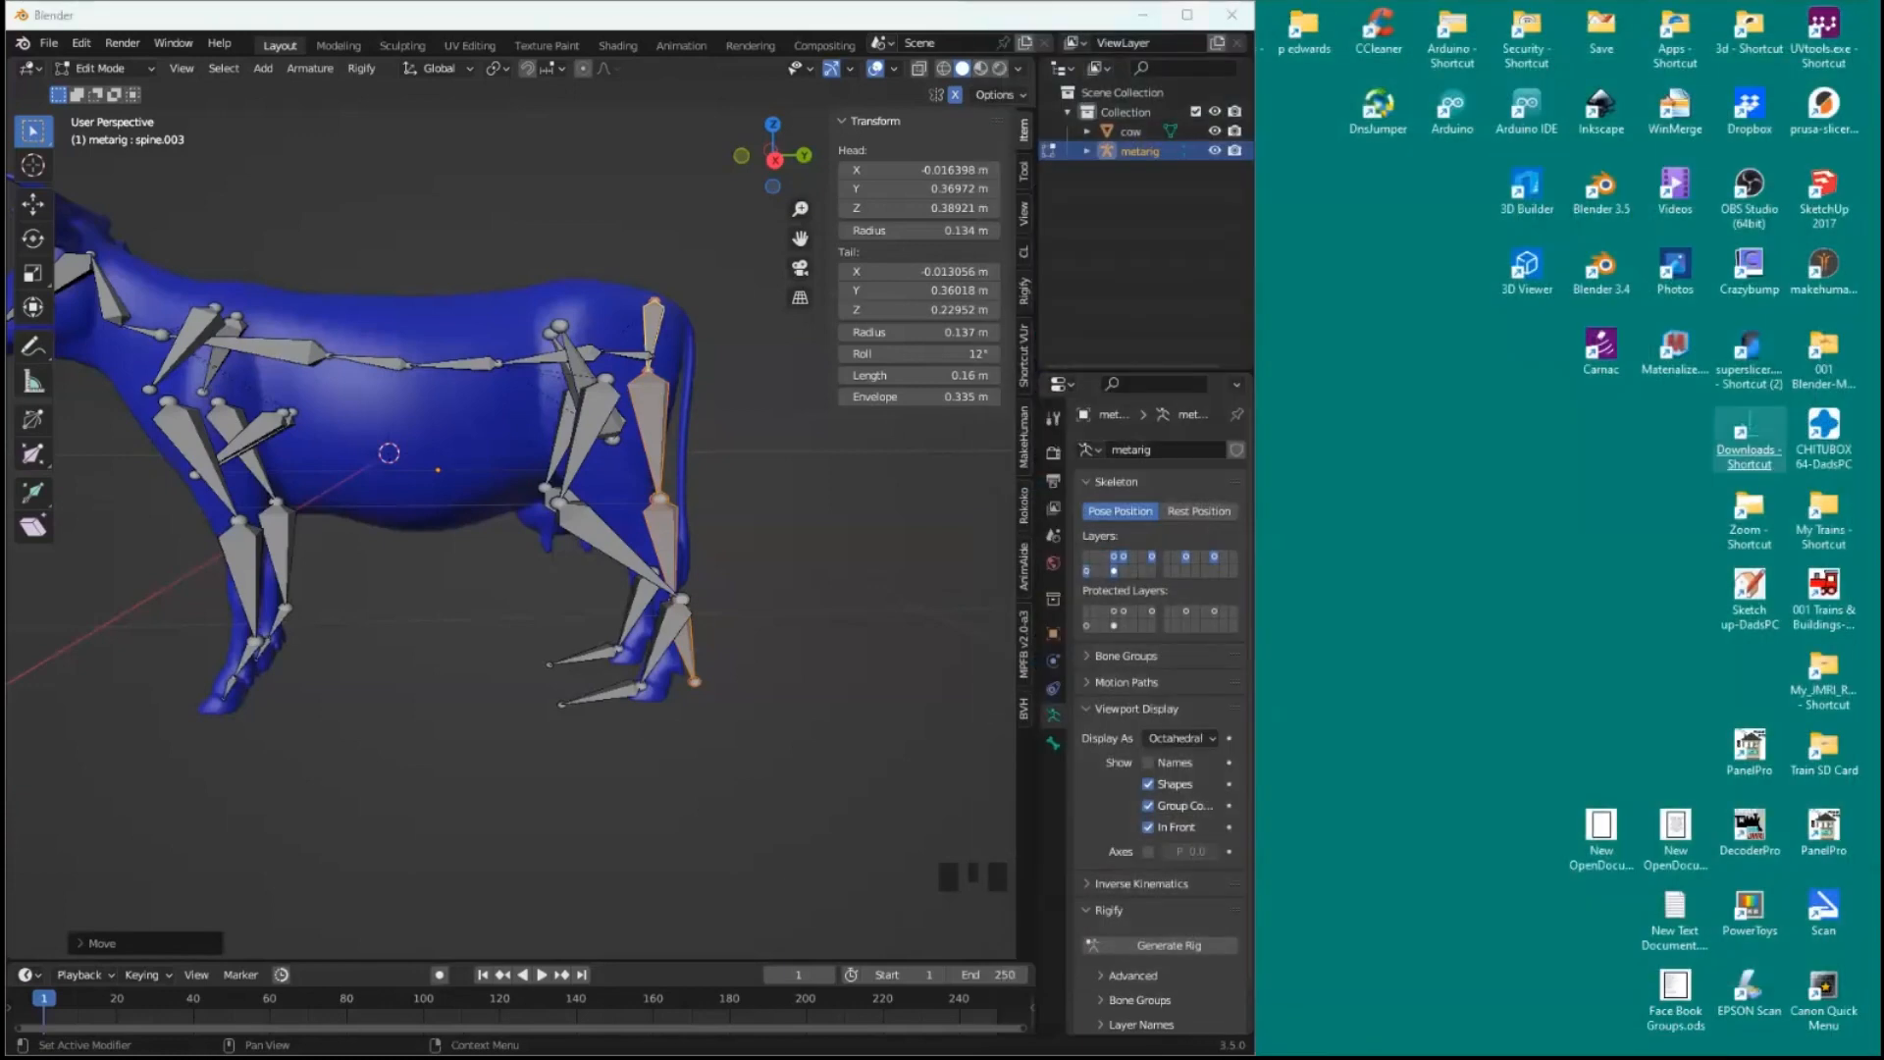
- Open the cow skeleton image ow 01.jpg from the Downloads folder and tile it beside a slightly widened Blender window
double_click(1749, 436)
double_click(1202, 579)
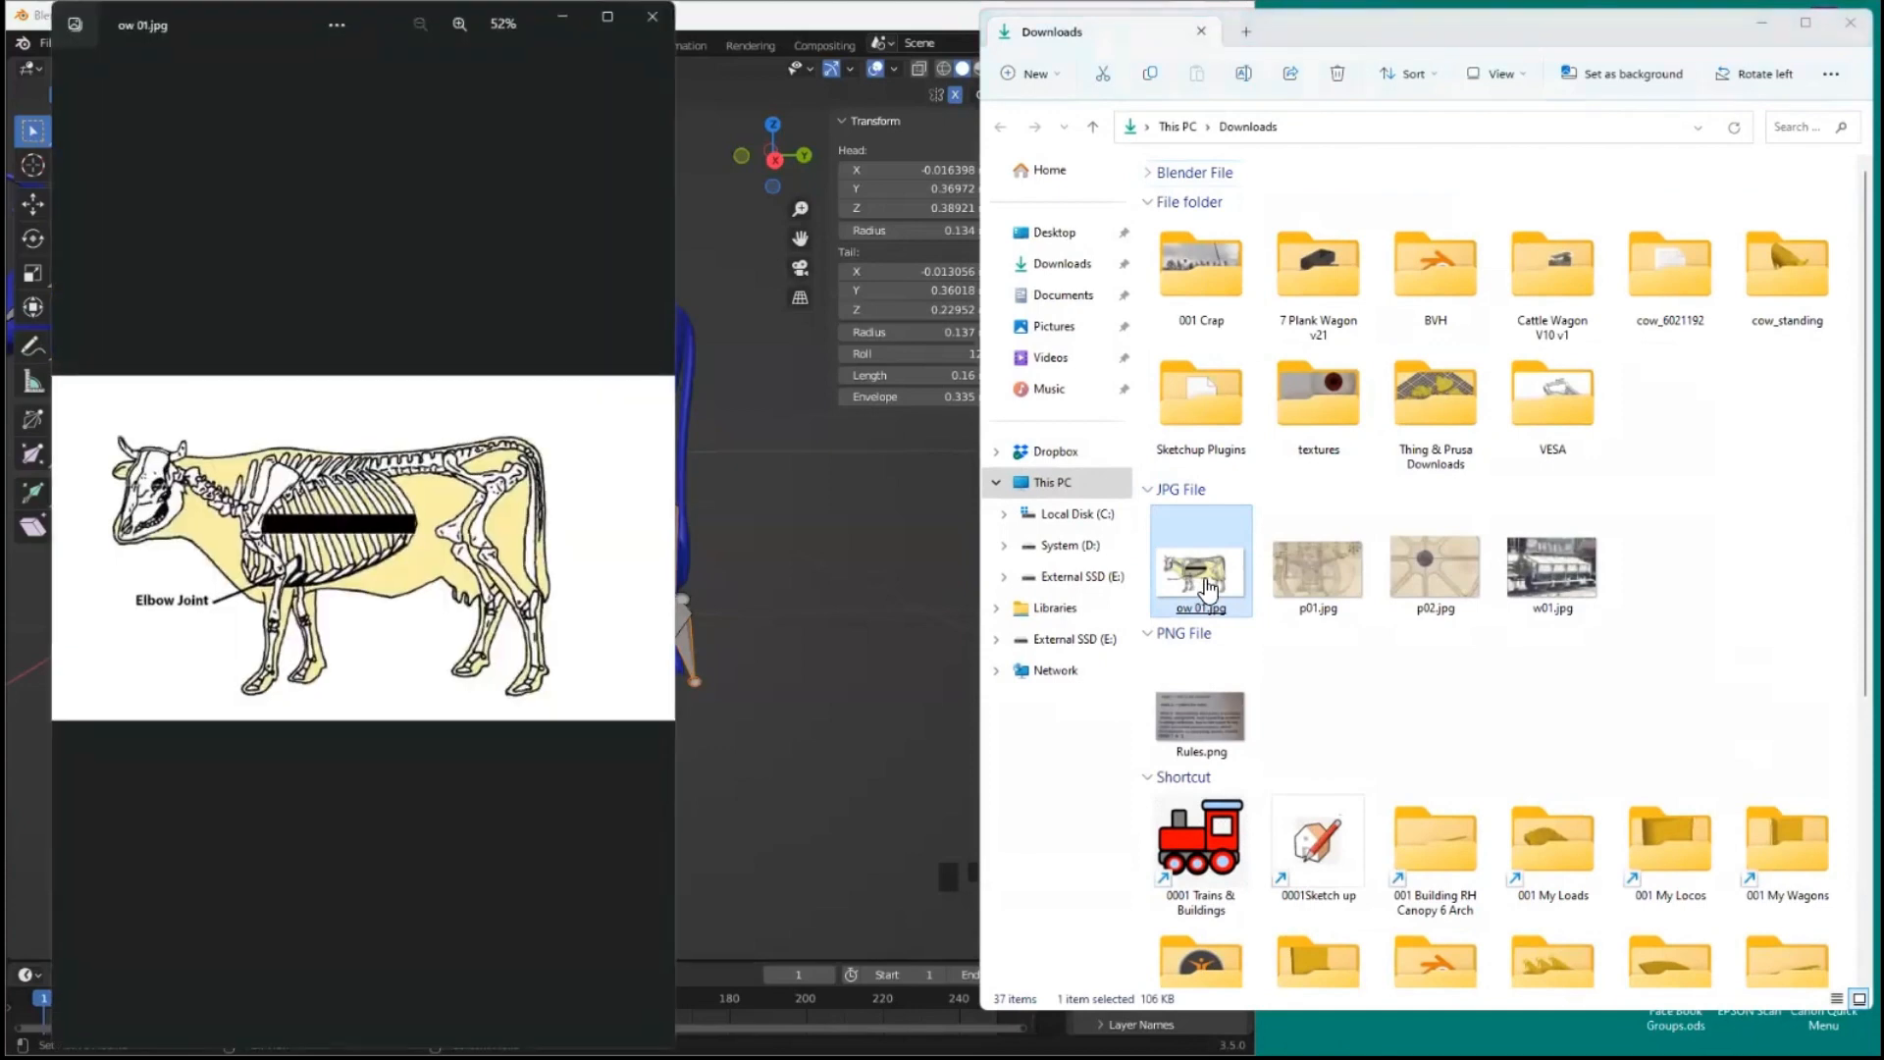
mouse_move(608, 14)
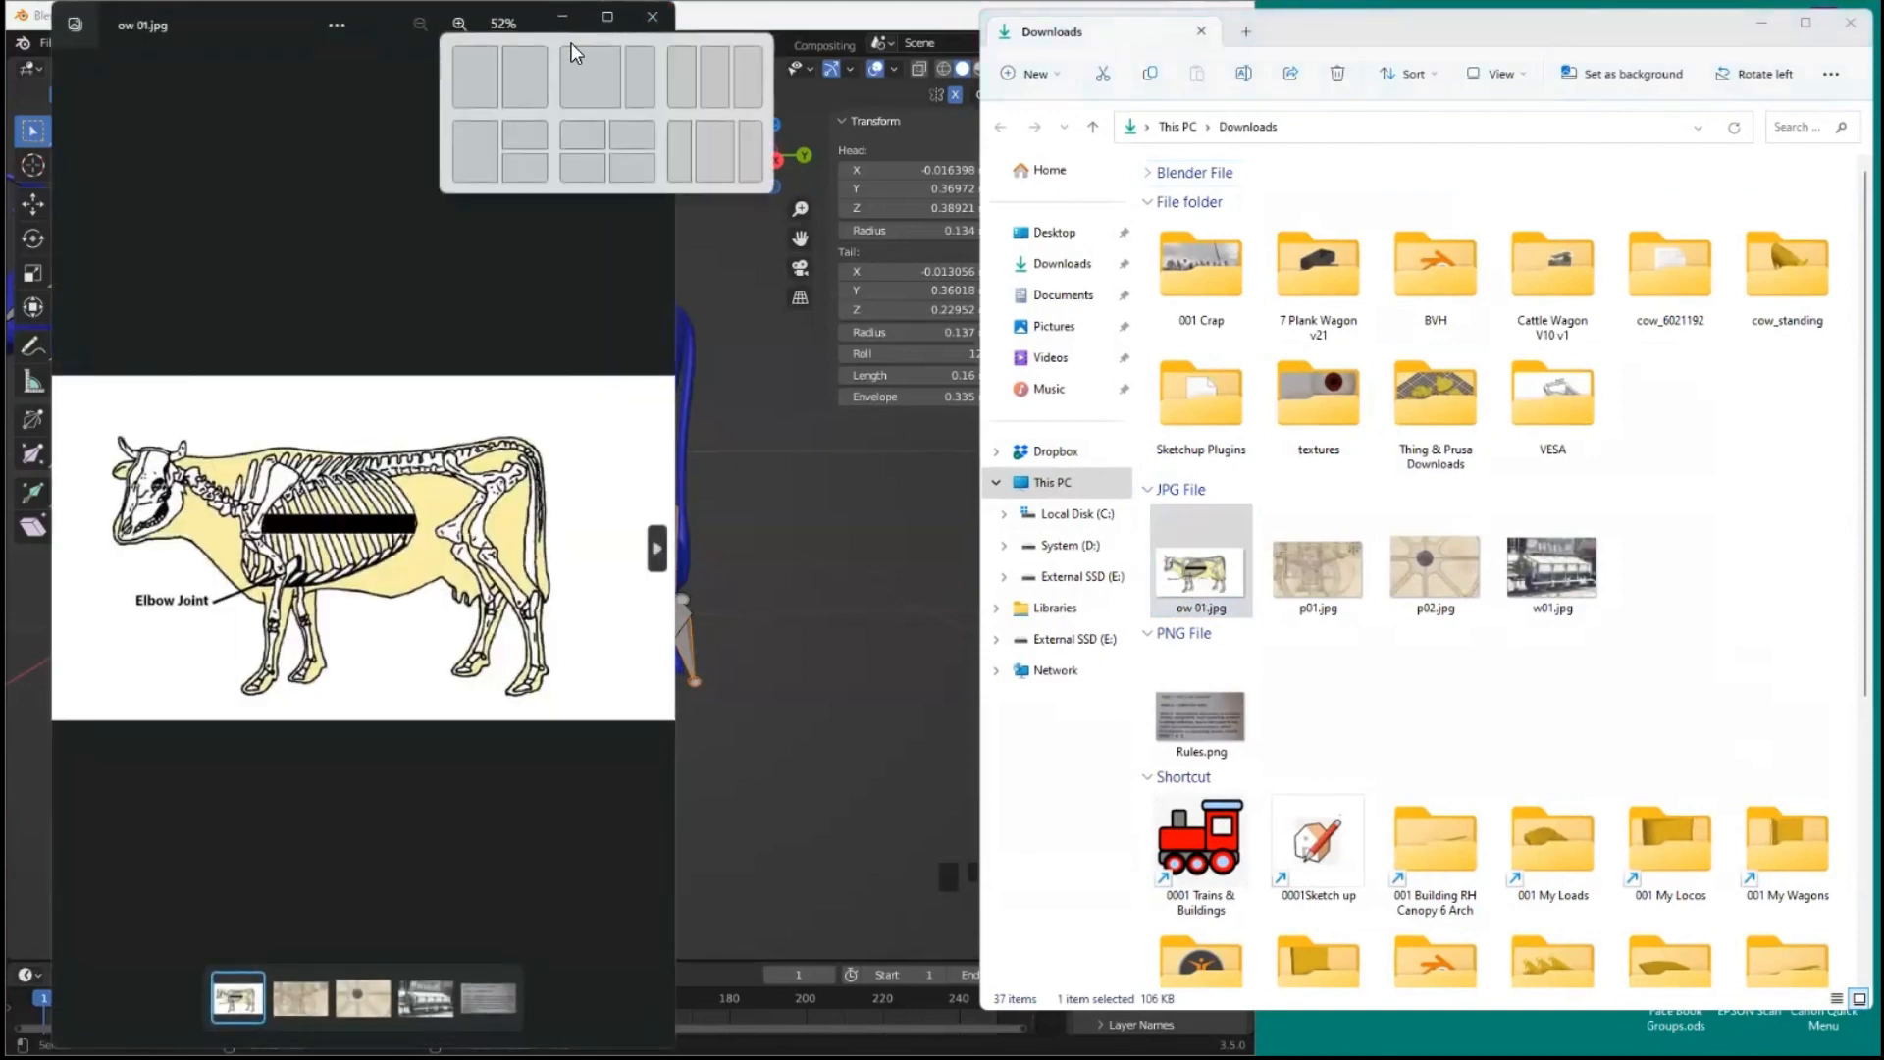
left_click(643, 83)
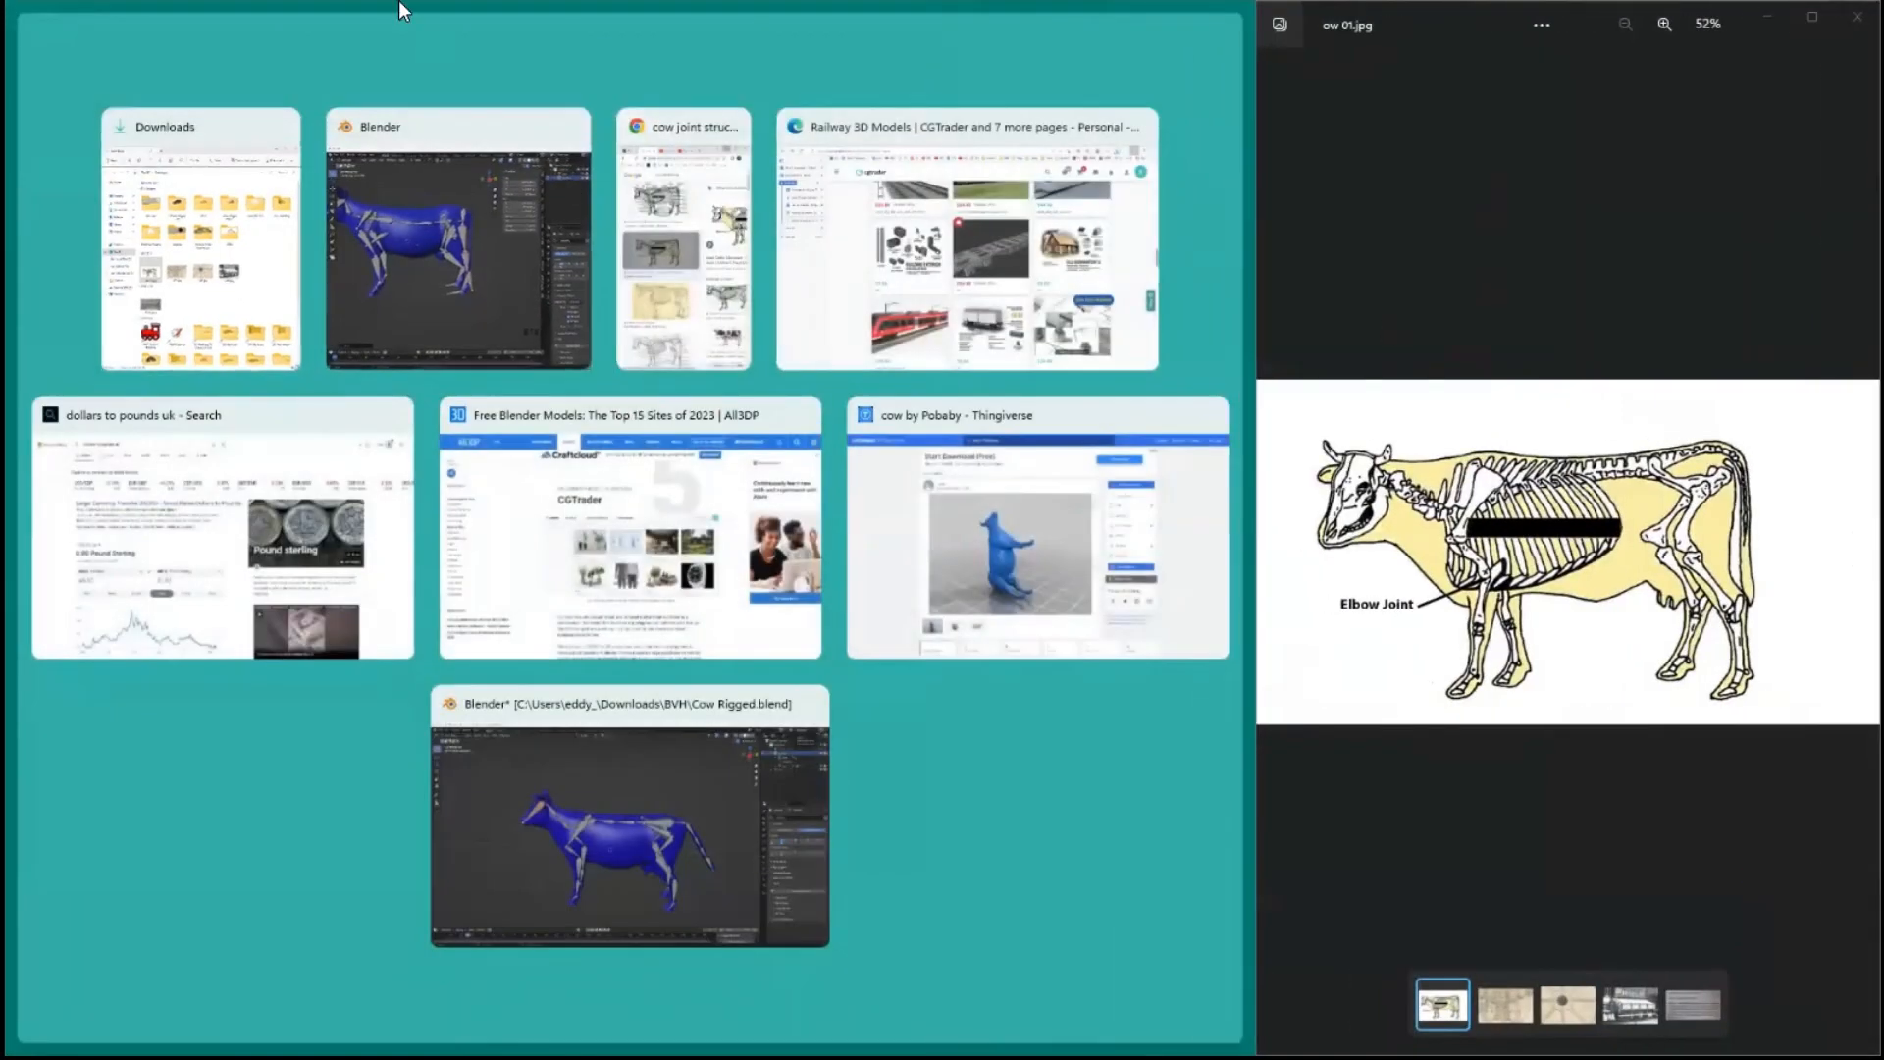
left_click(451, 129)
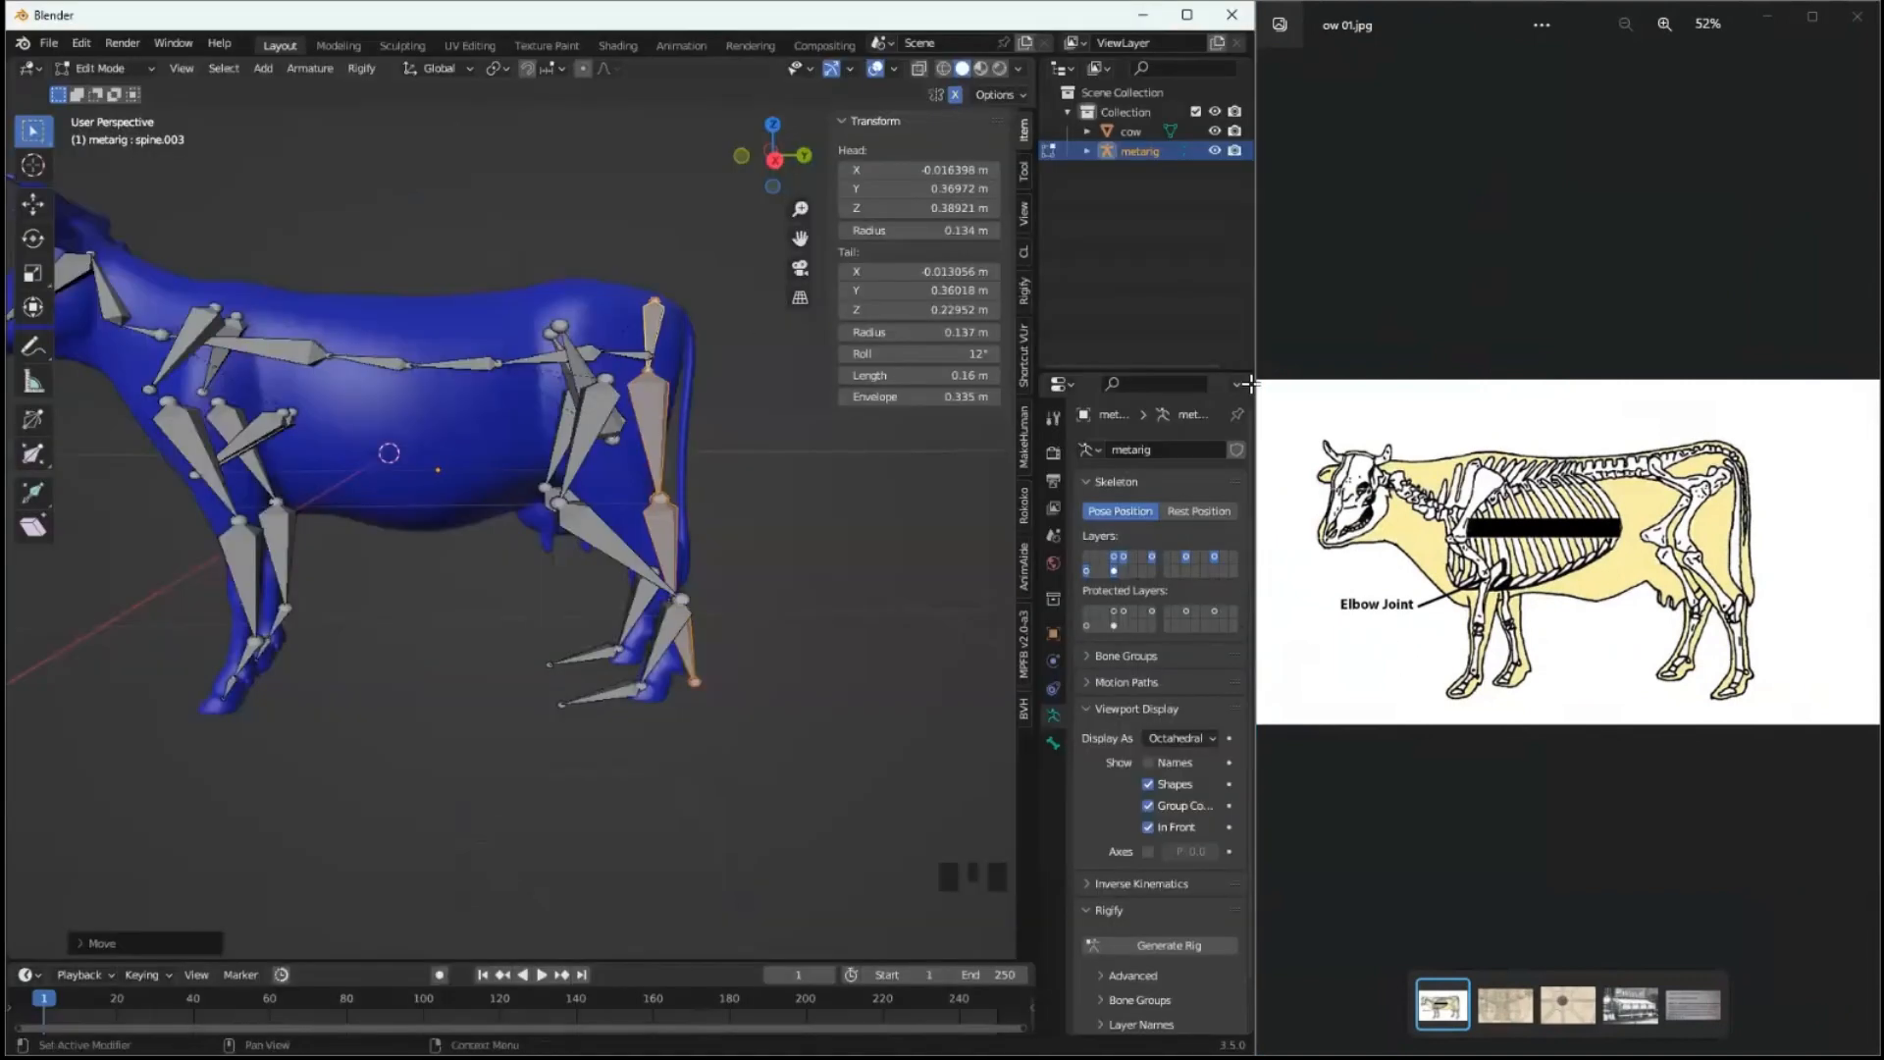
left_click_drag(1260, 358, 1362, 358)
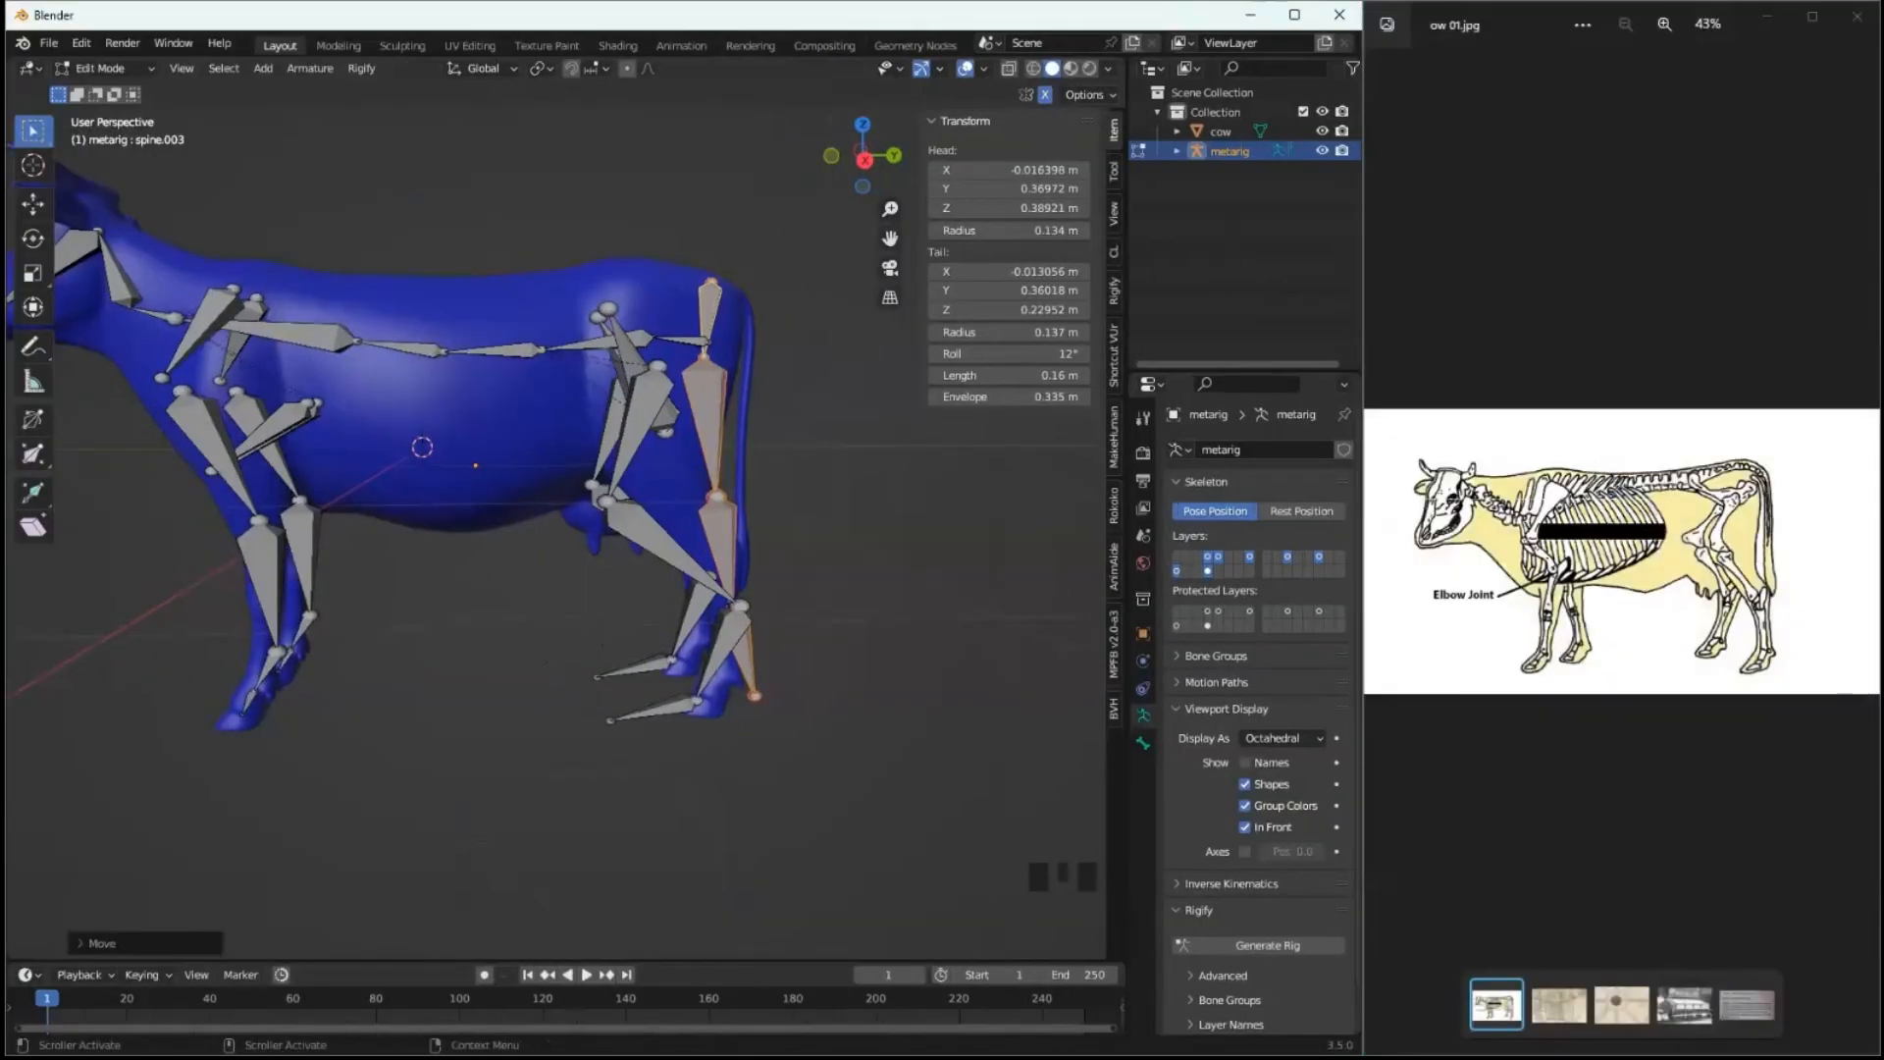
- Enlarge the reference skeleton image and move the left hind toe bone's tip to the hoof, at about Y 0.320 m and Z -0.507 m
scroll(1524, 618, "up", 5)
left_click_drag(1525, 623, 1552, 626)
middle_click_drag(763, 695, 798, 750)
scroll(801, 727, "up", 2)
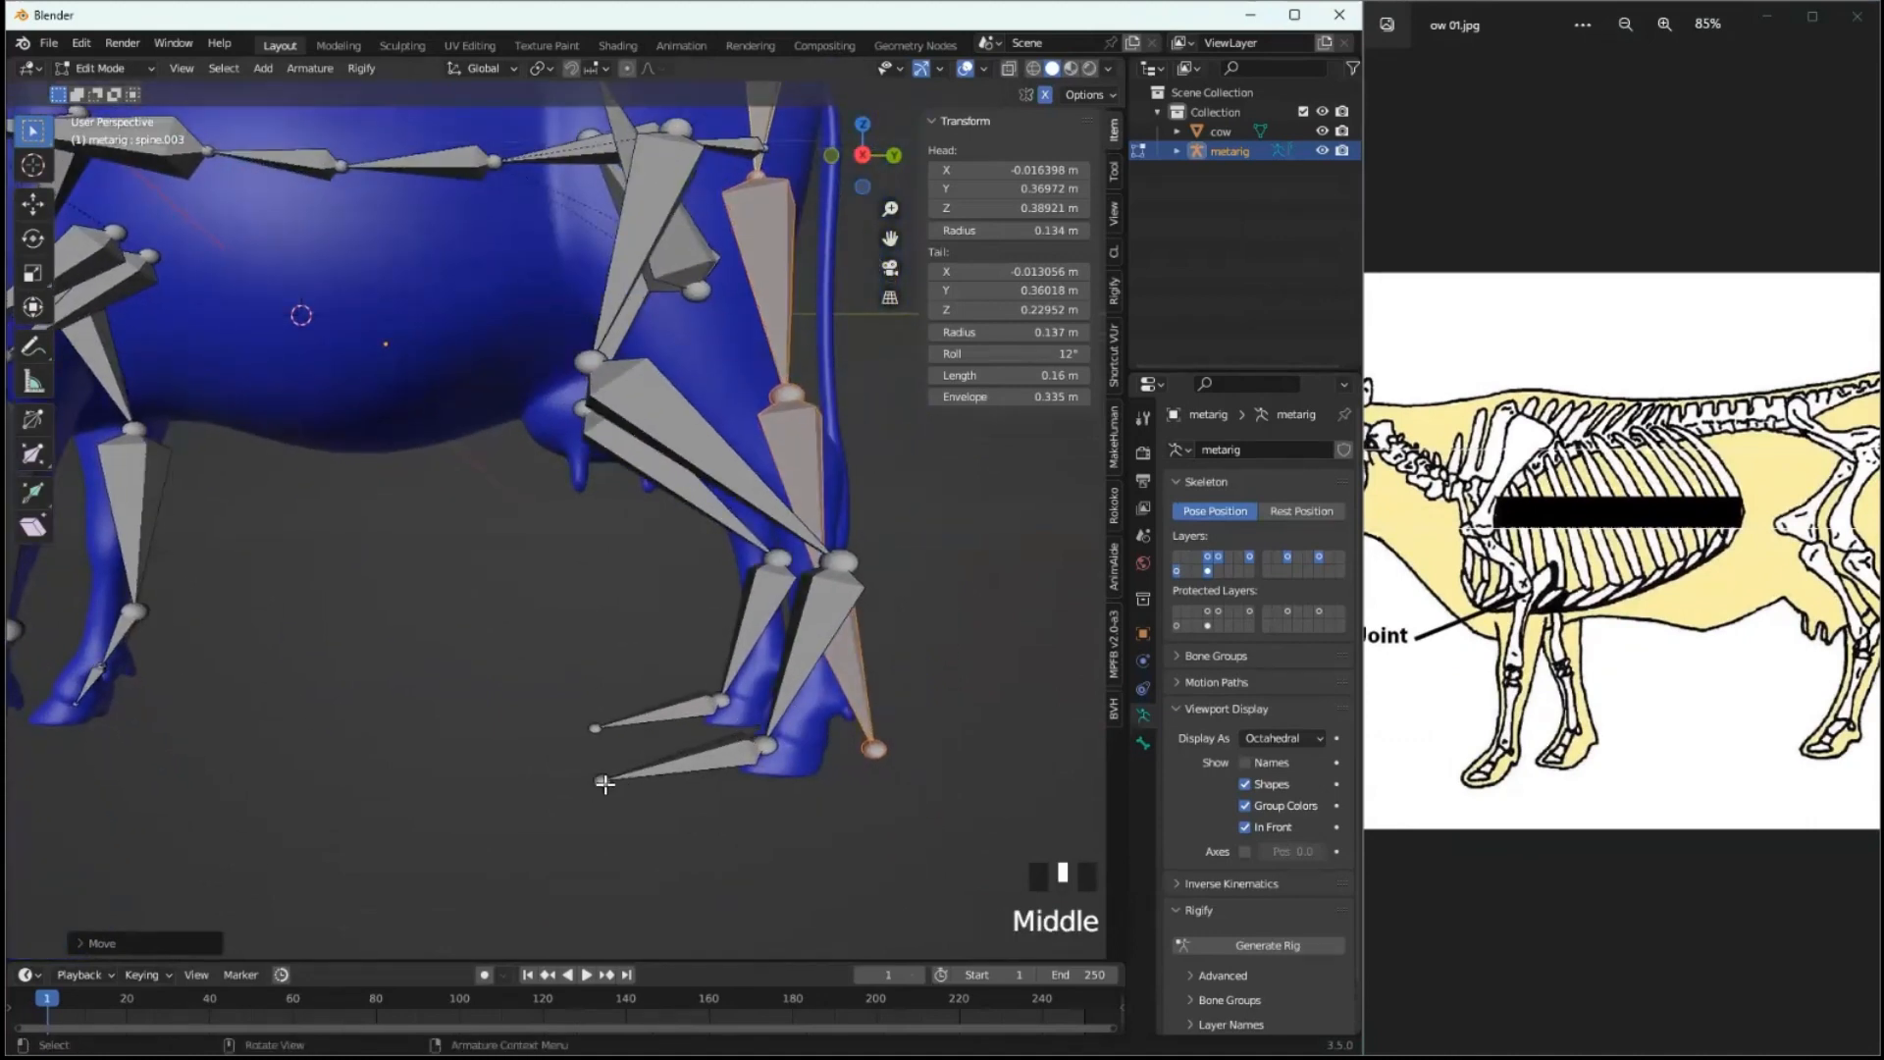
left_click(604, 783)
key("g")
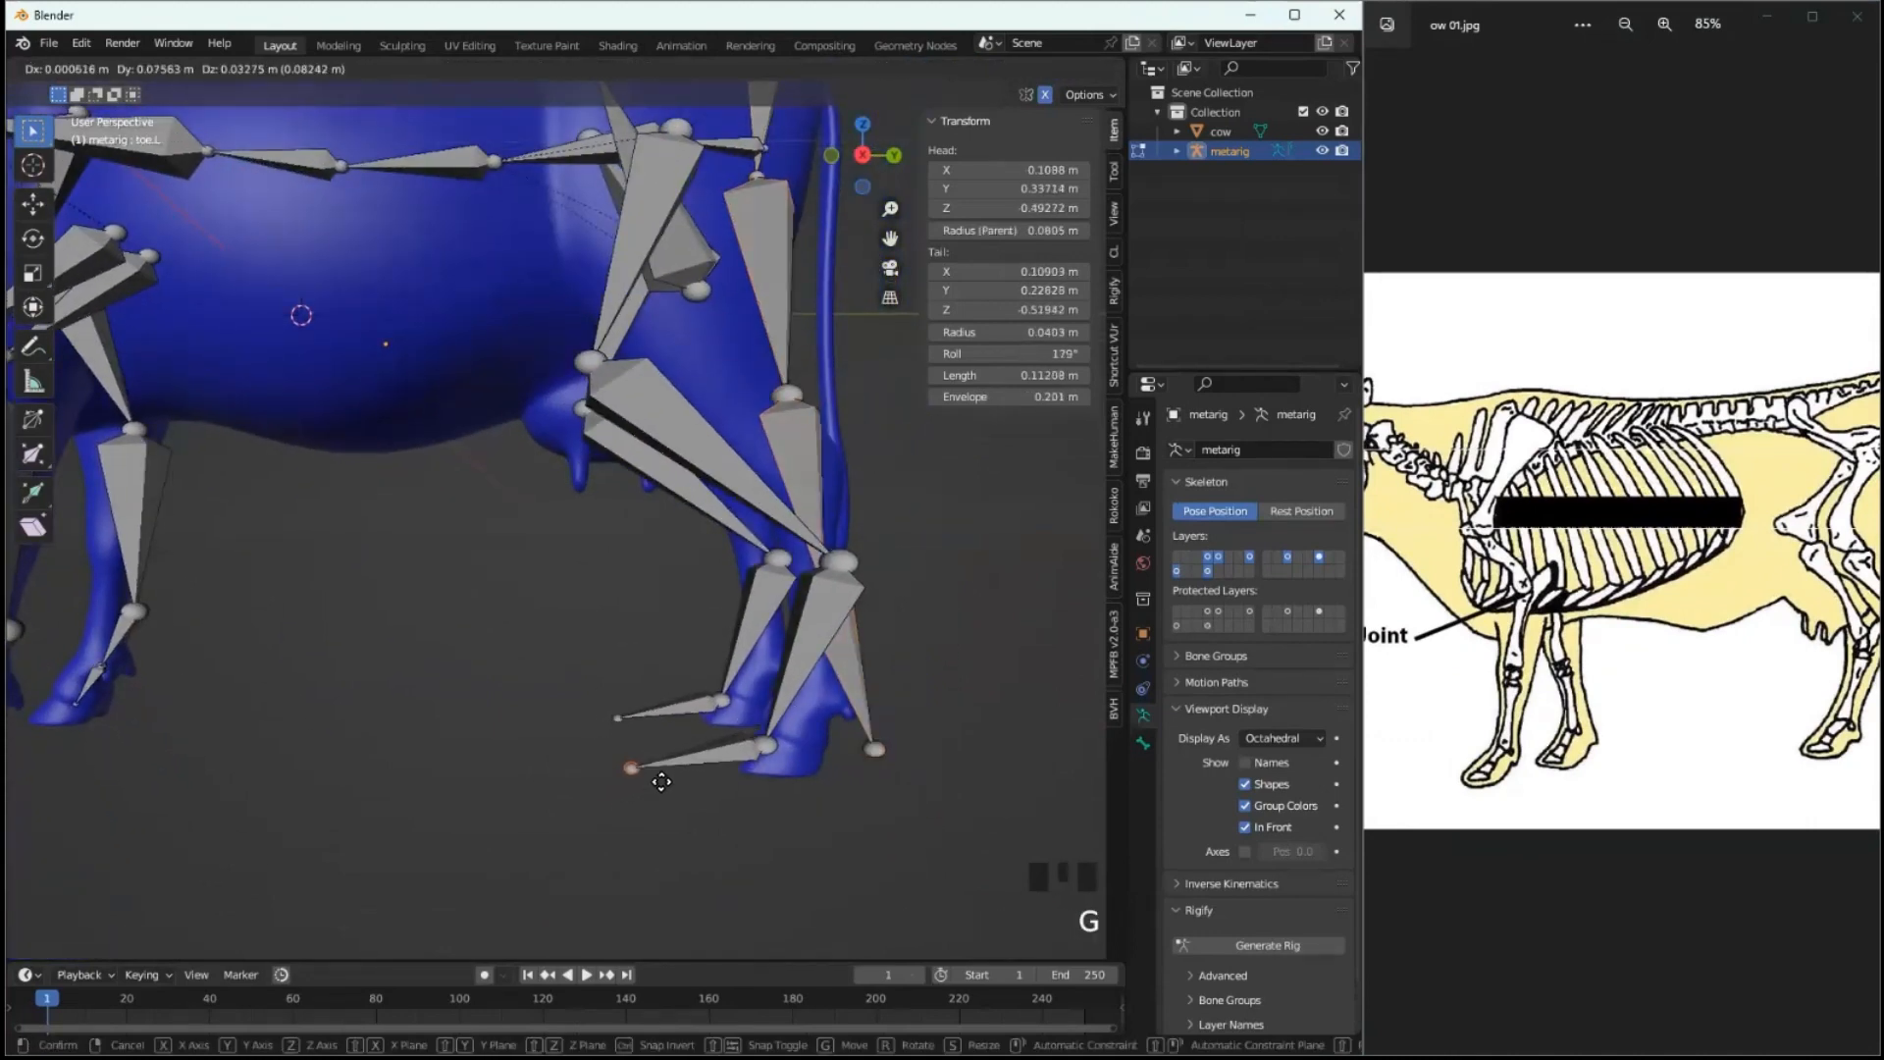
left_click(753, 775)
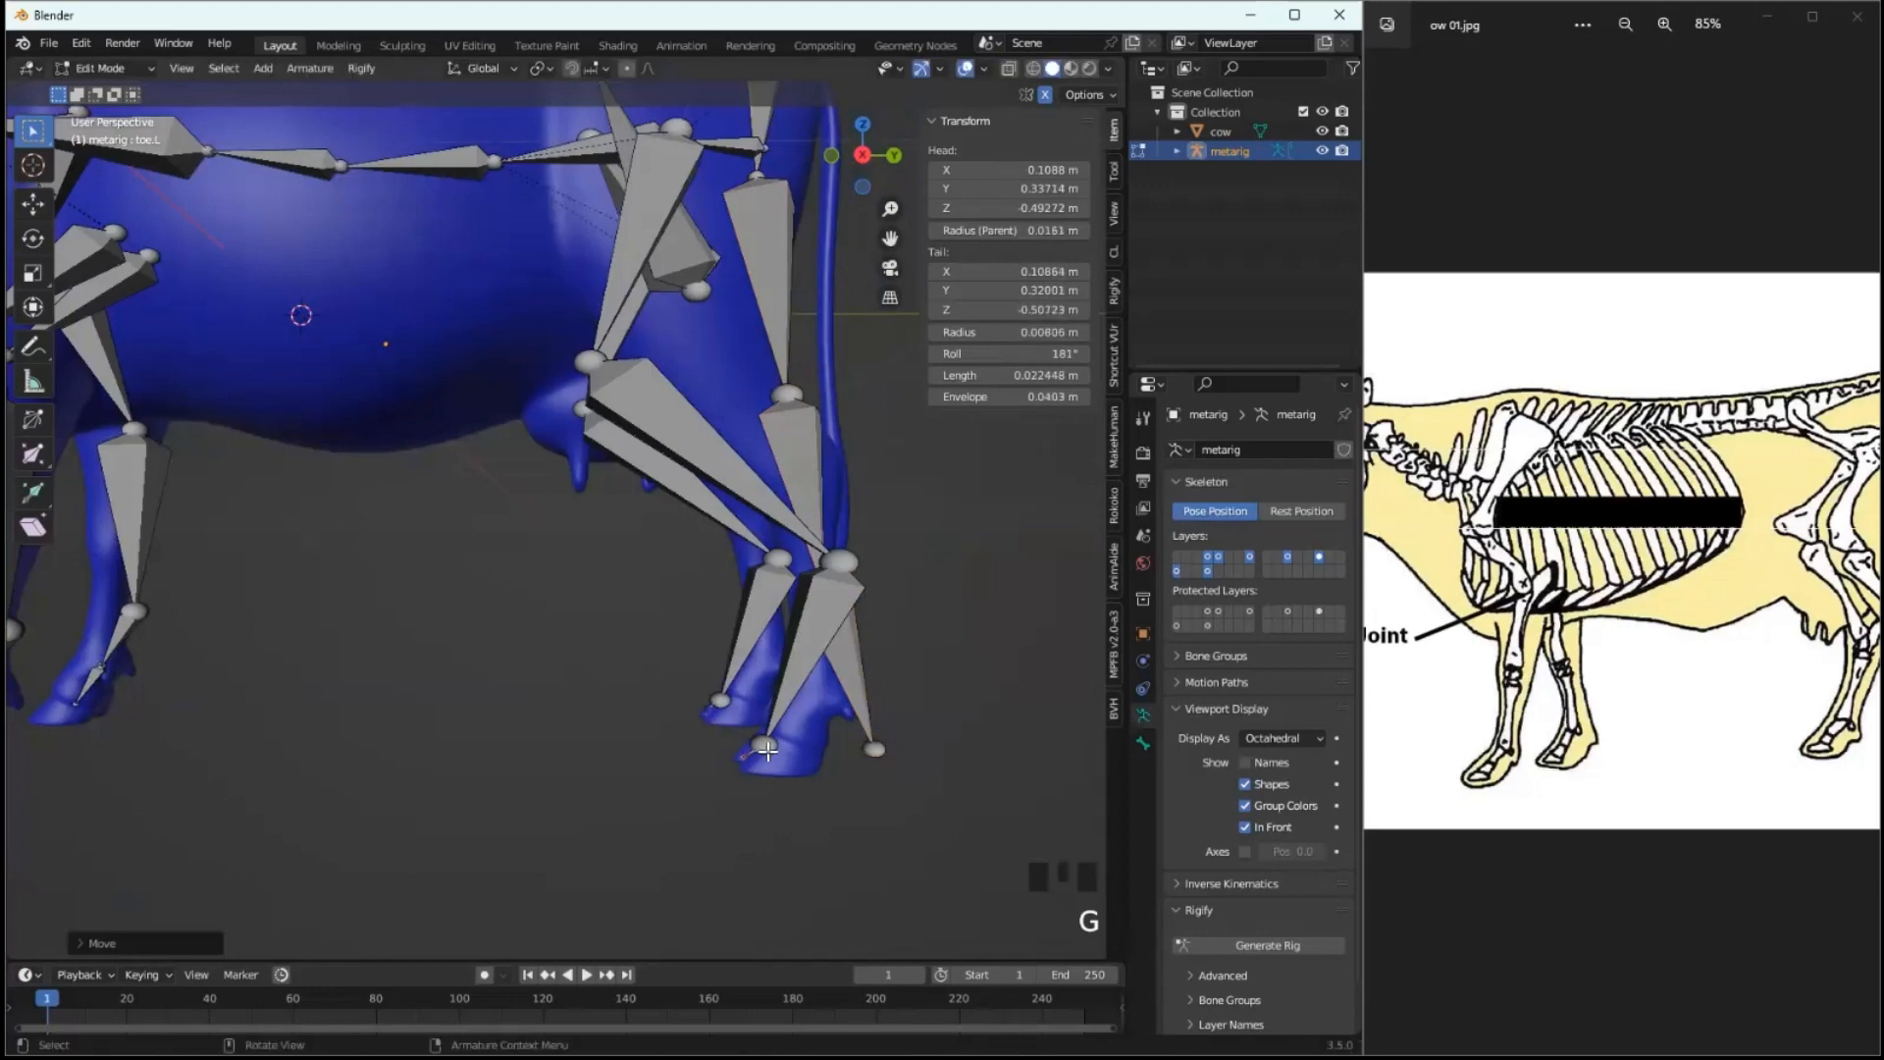
- Move the joint between the left hind foot and toe bones up to about Y 0.387 m and Z -0.418 m
left_click(766, 747)
key("g")
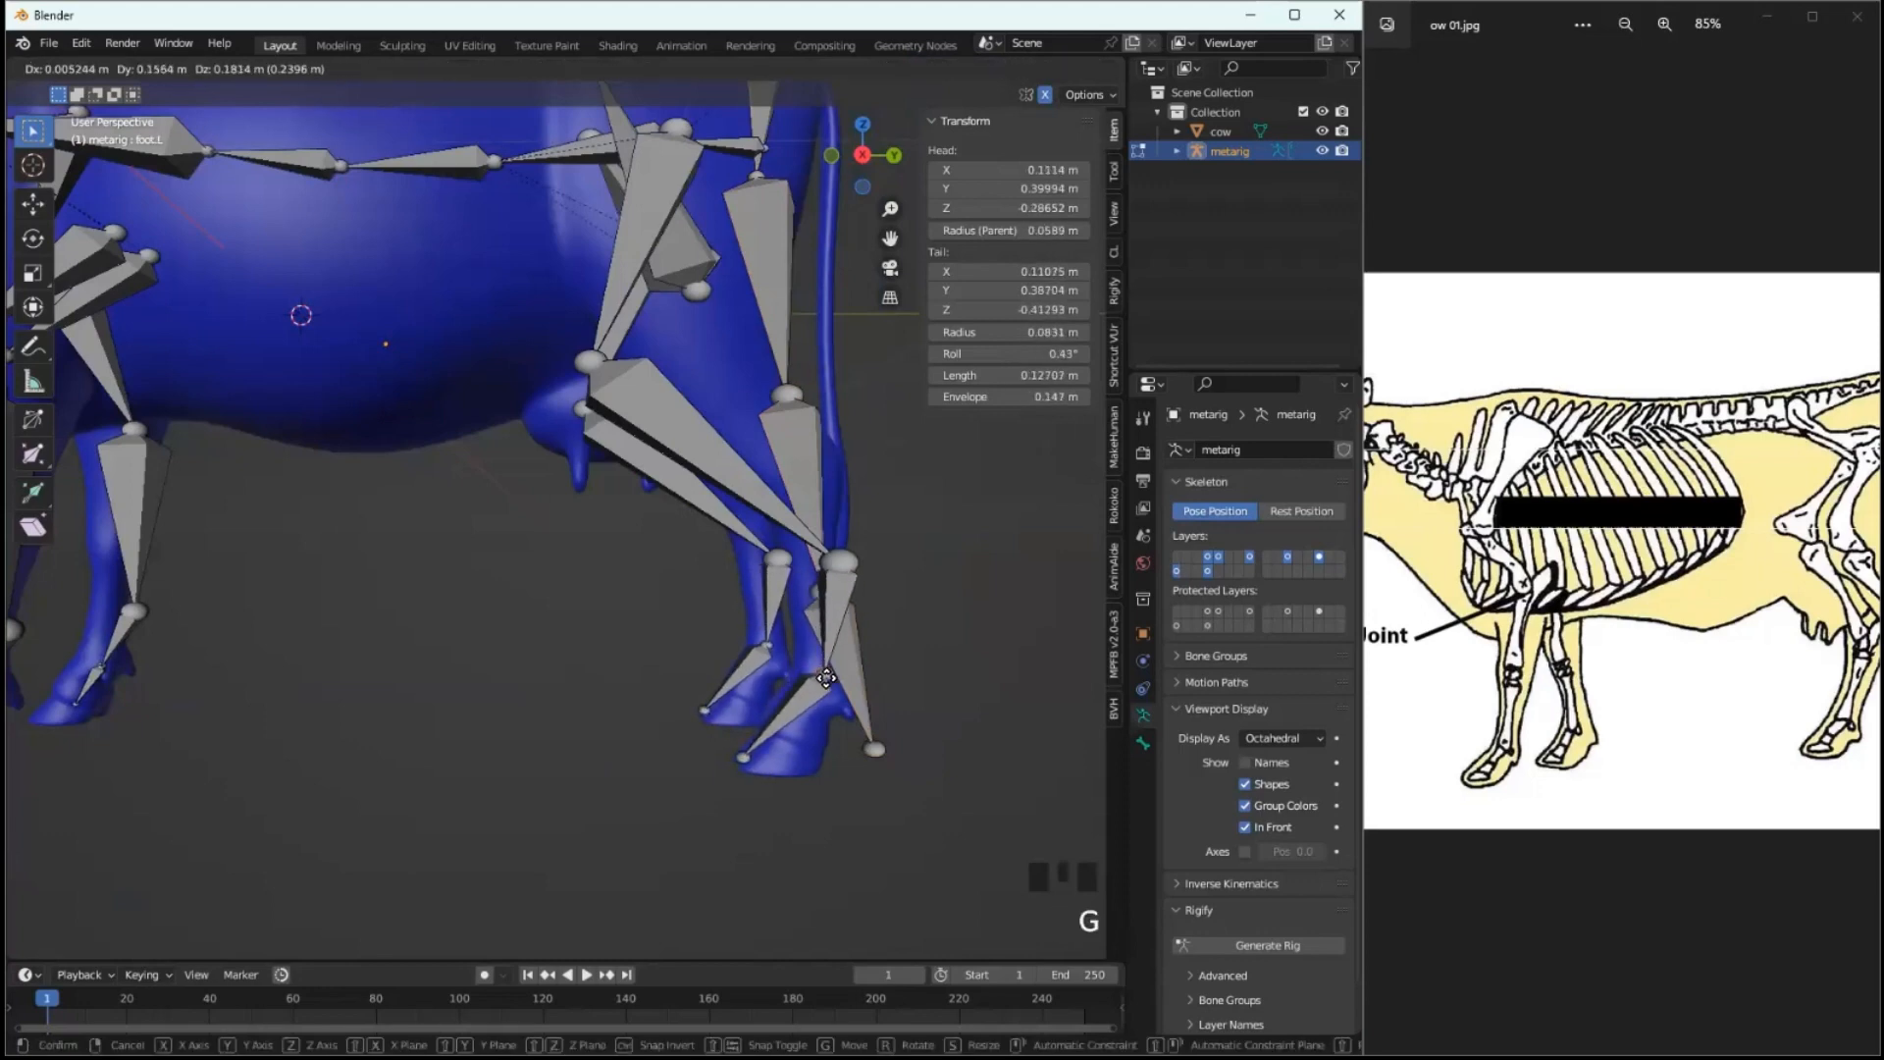
left_click(824, 687)
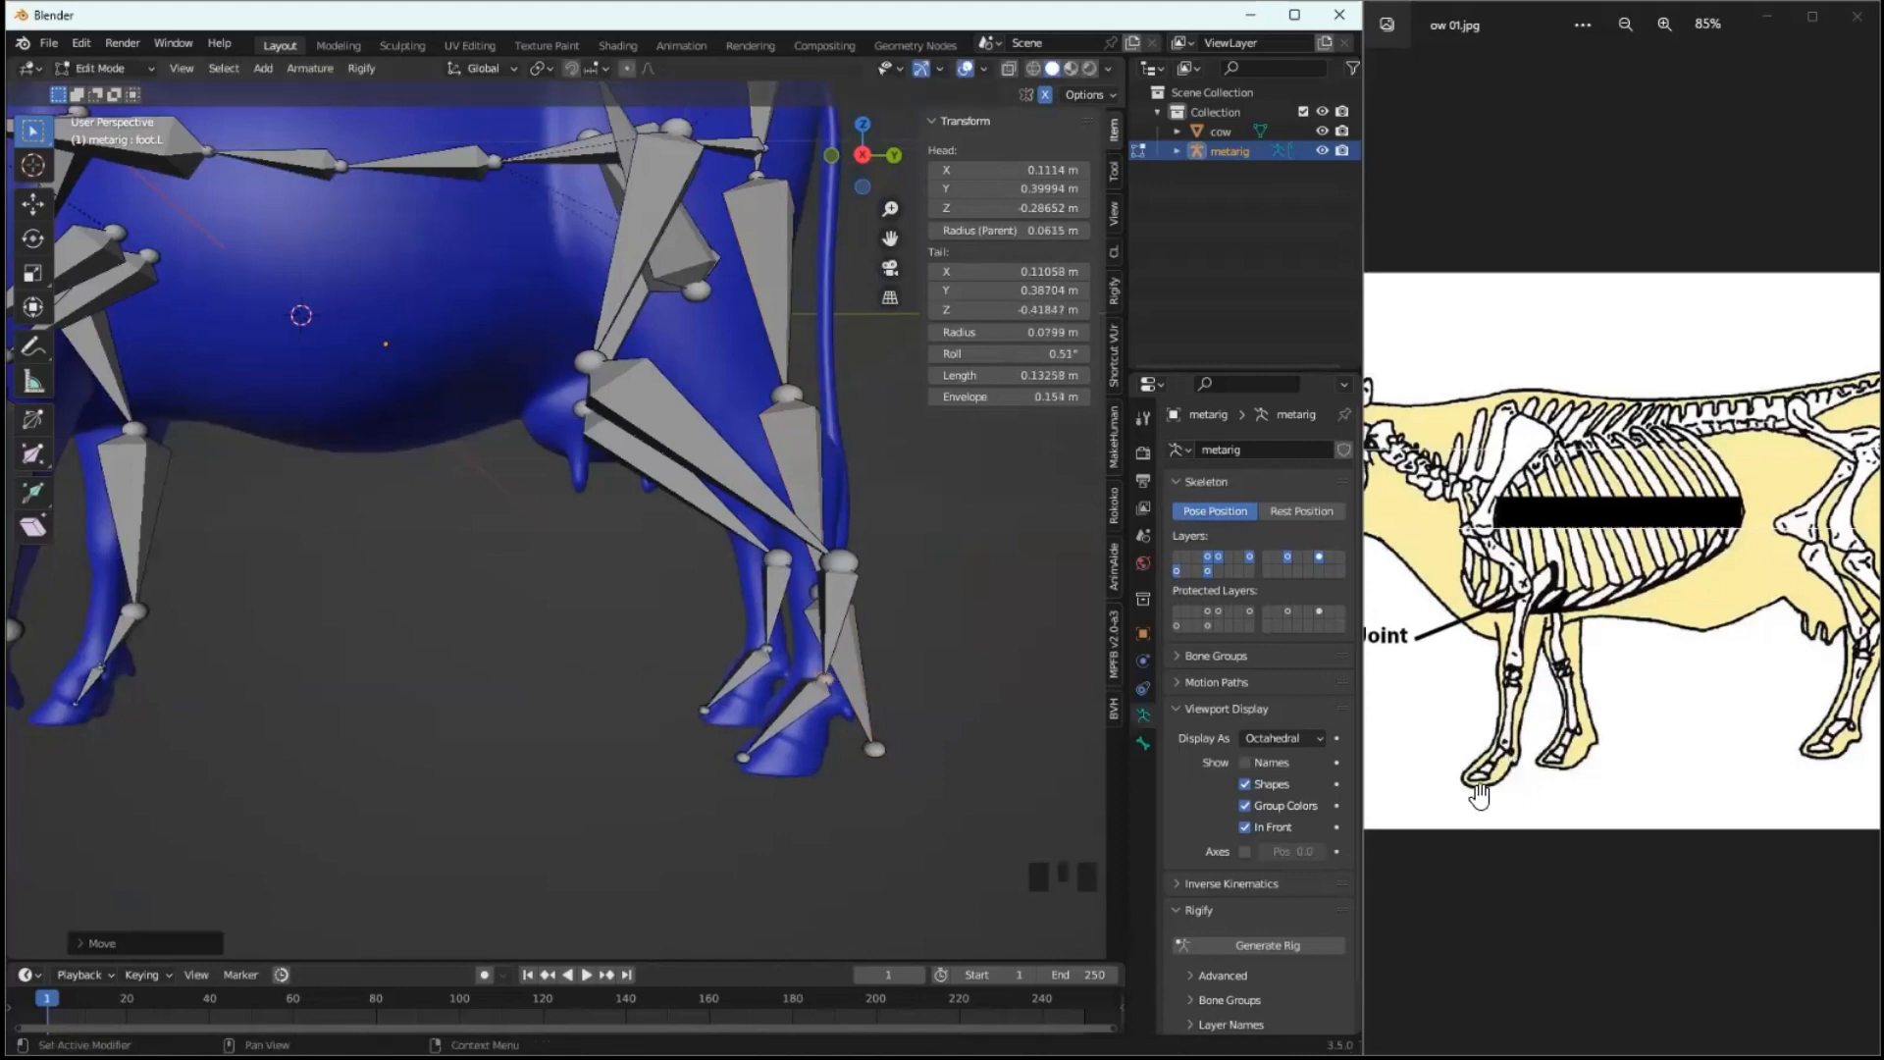
- Move the whole left hind foot bone up the leg so its head sits at about Y 0.383 m and Z -0.190 m
middle_click_drag(1040, 703, 1010, 690)
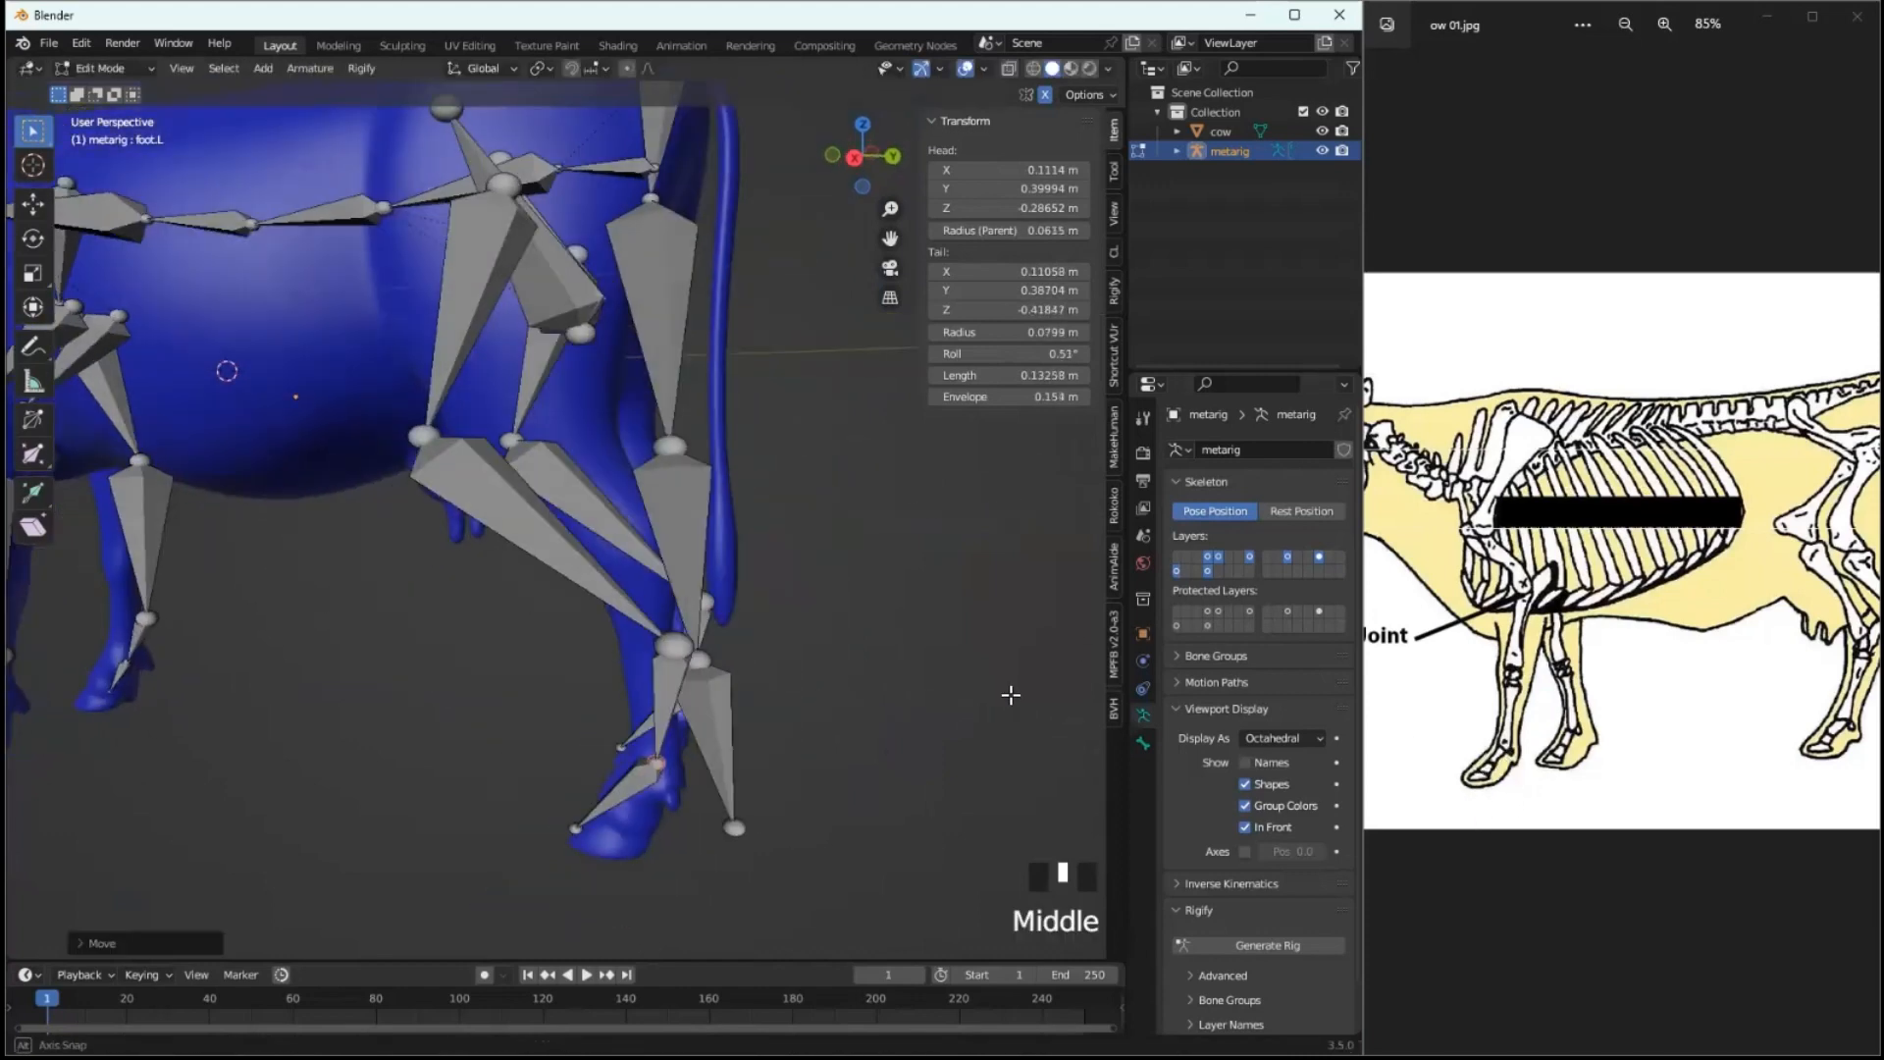
left_click(681, 656)
key("g")
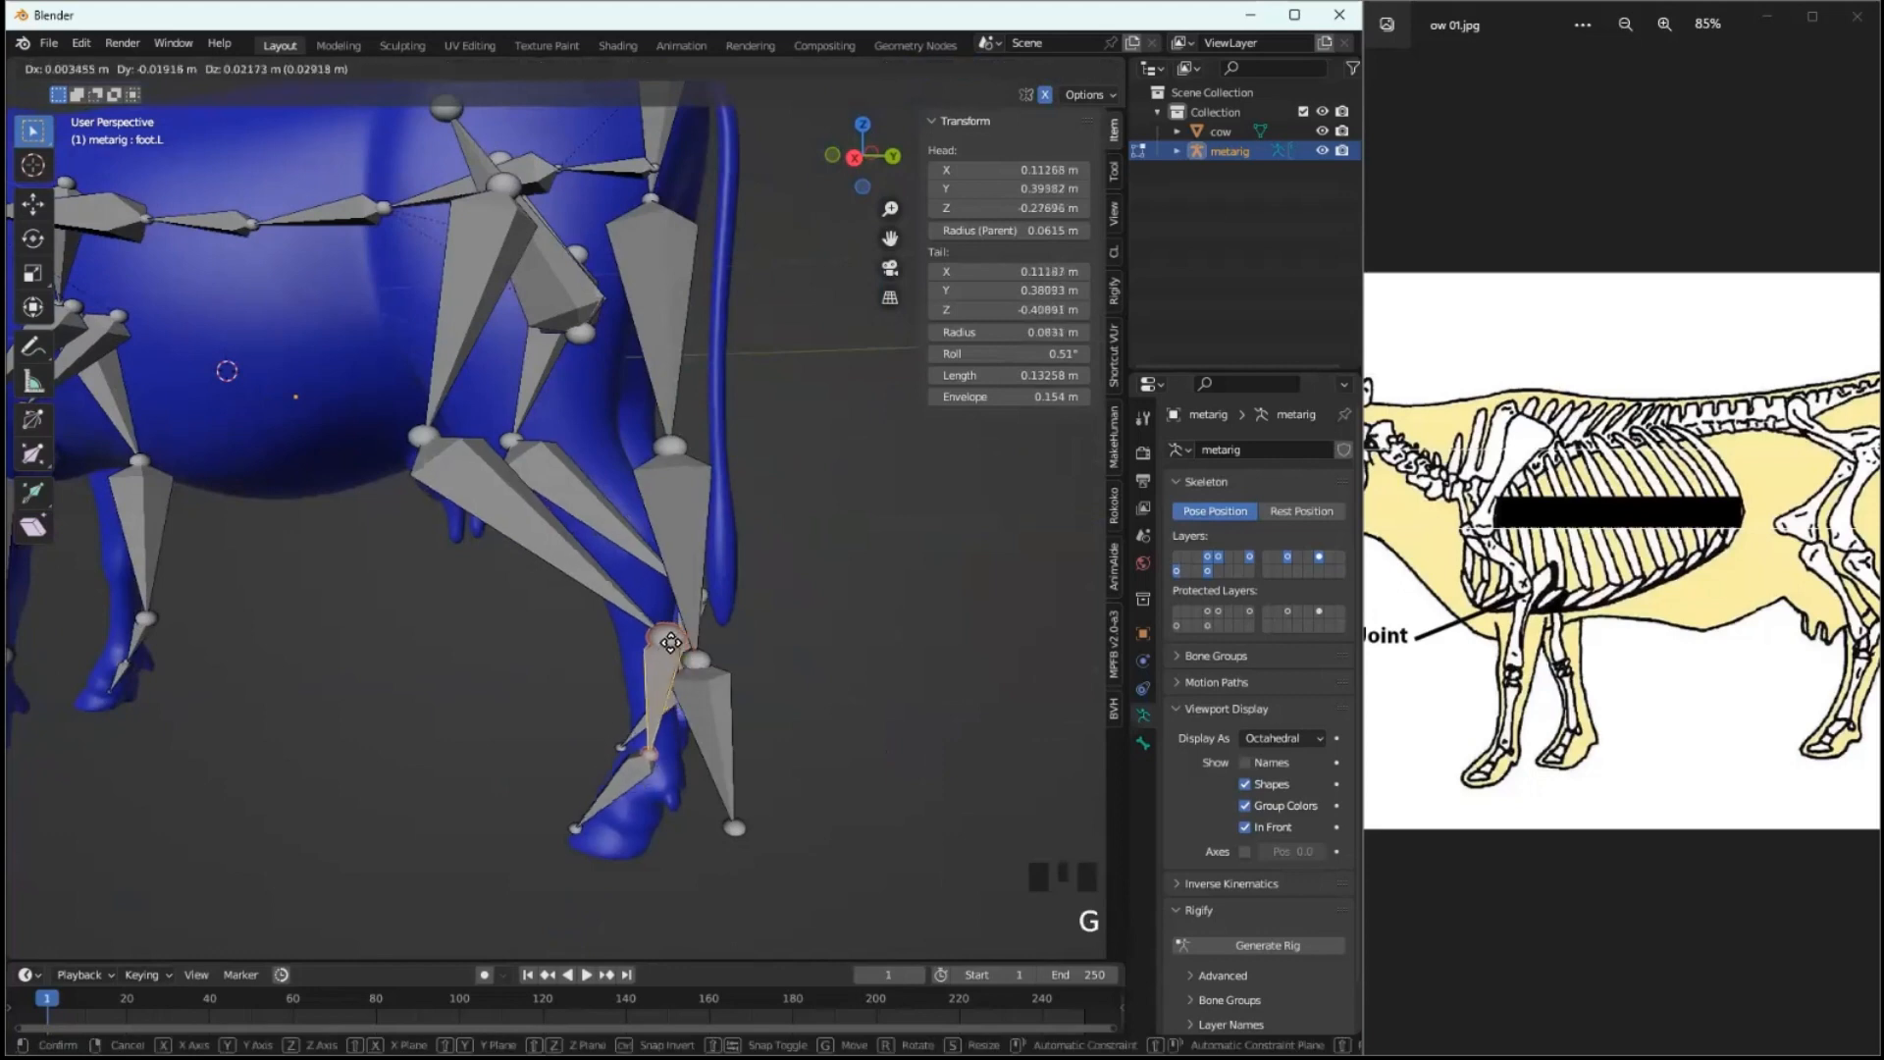
left_click(658, 570)
- Try to create a new bone from the lower joint of the left hind foot bone and undo it
left_click(641, 679)
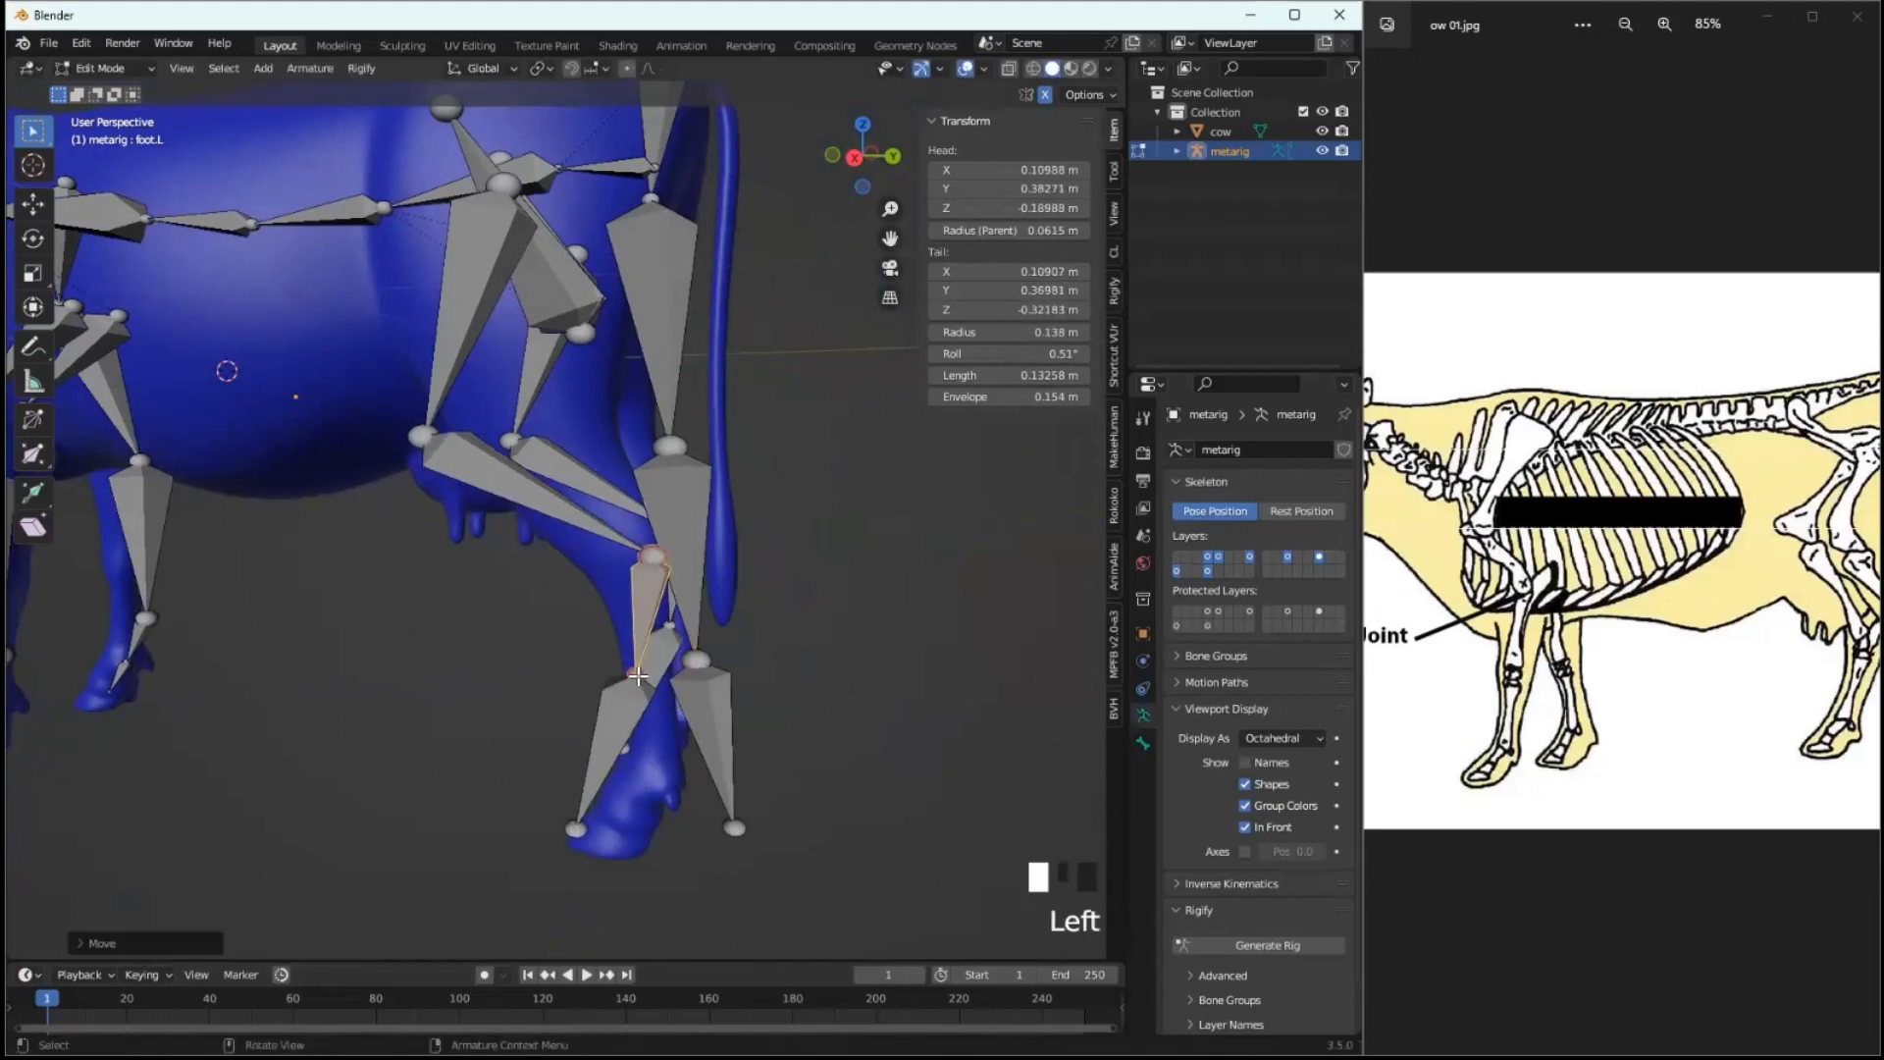
key("f")
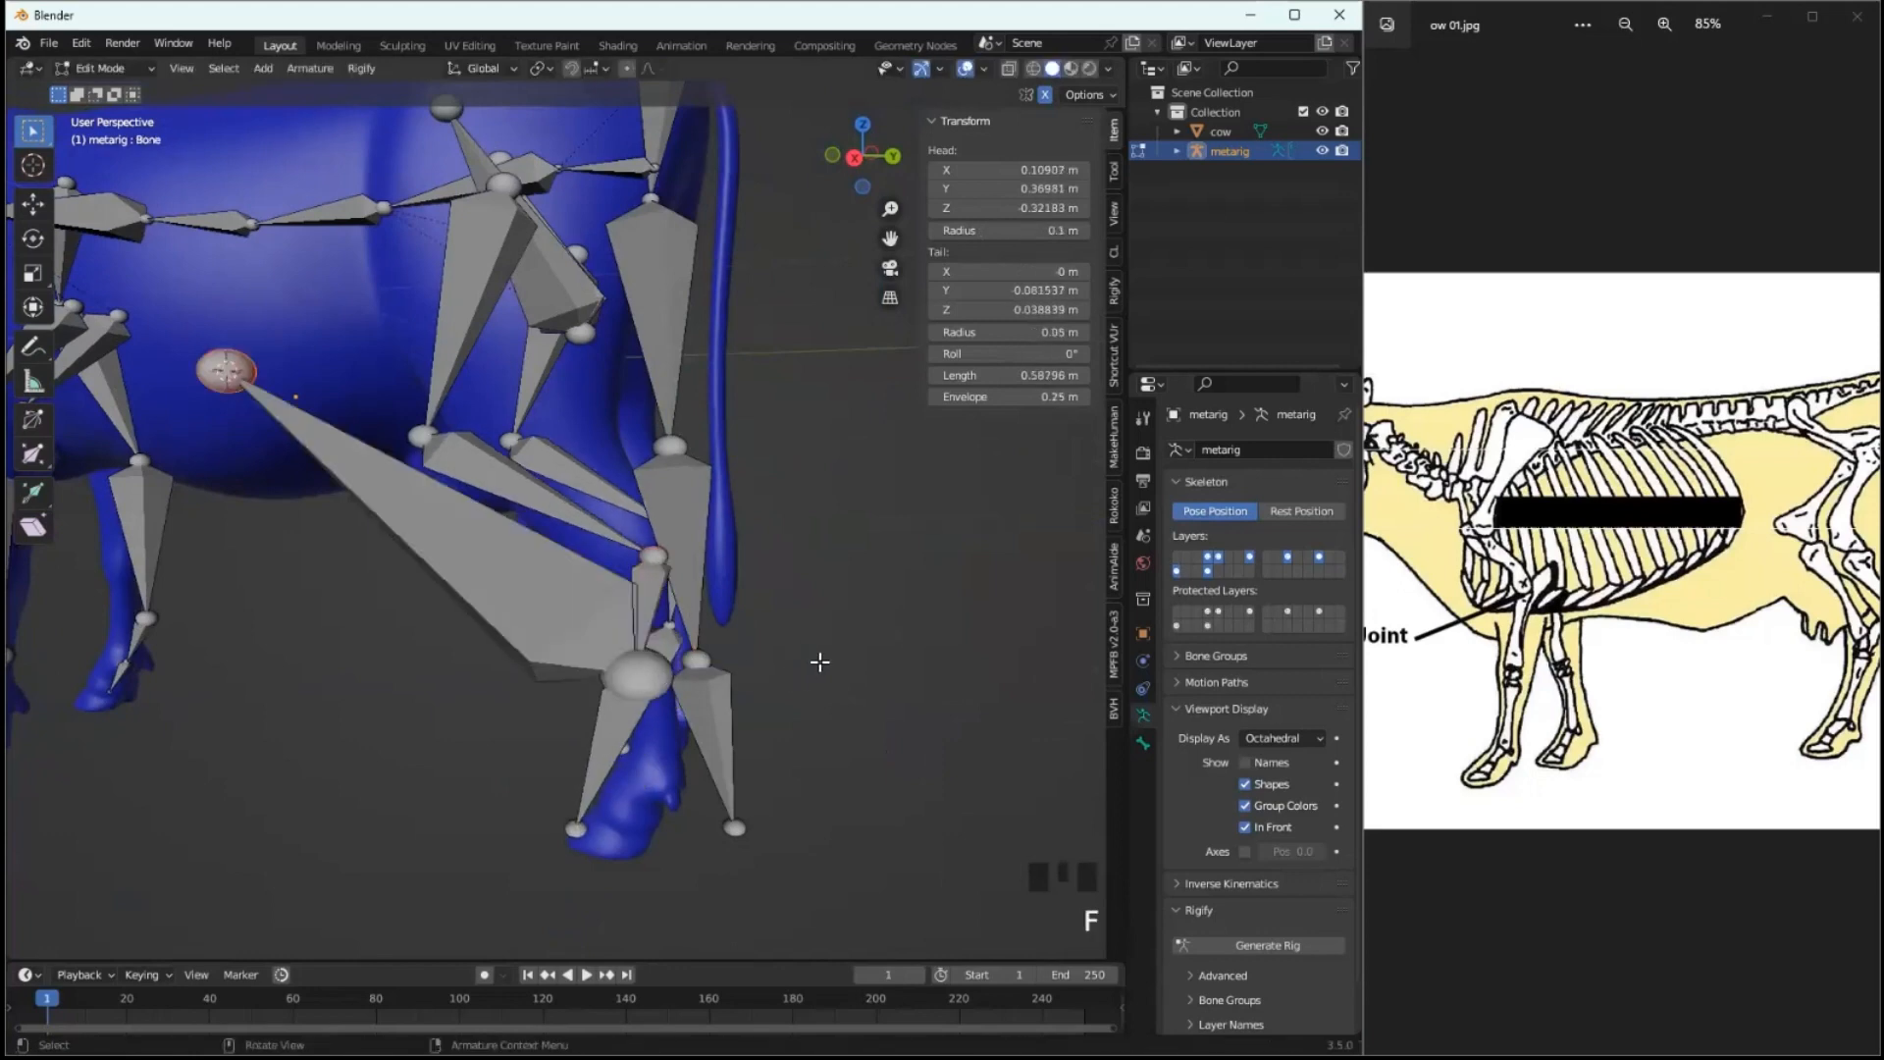
key("ctrl+z")
- Examine how the metarig's leg, tail, spine and head bones fit inside the cow mesh from several angles
scroll(832, 664, "down", 2)
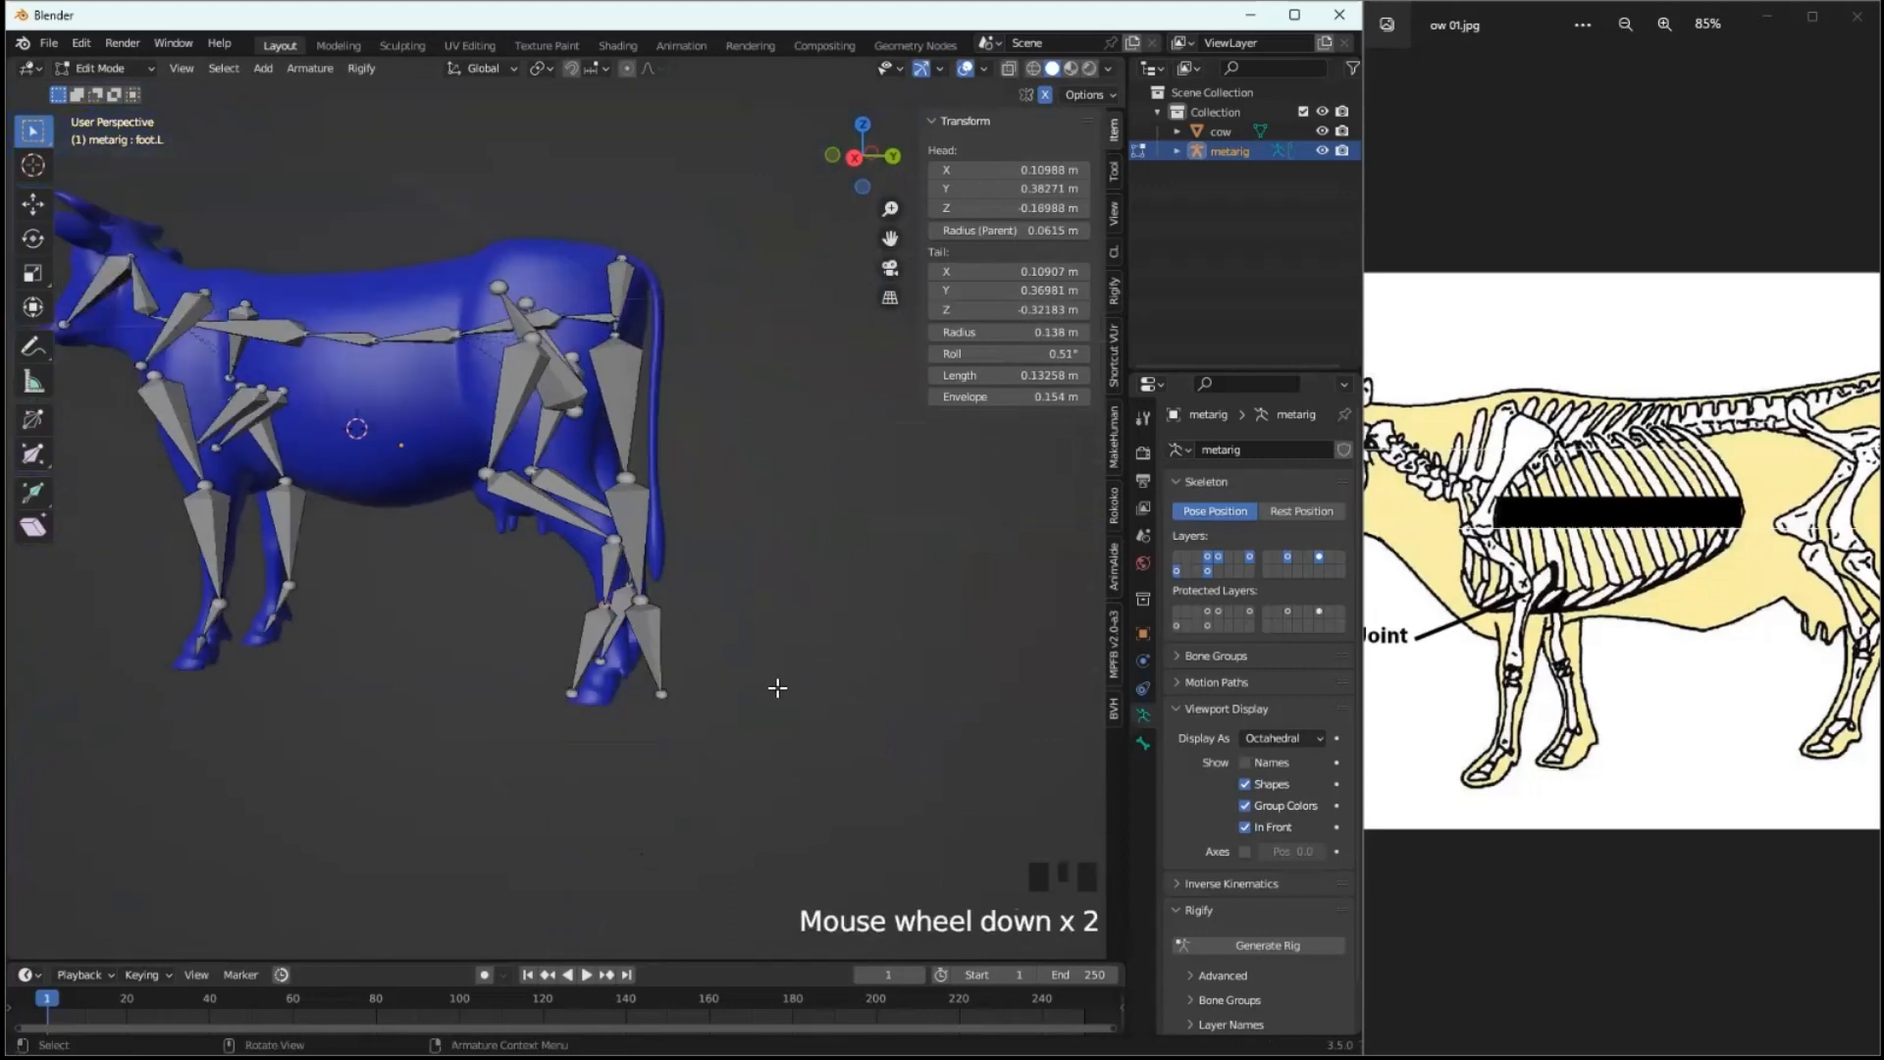
middle_click_drag(779, 681, 738, 648)
scroll(733, 615, "down", 1)
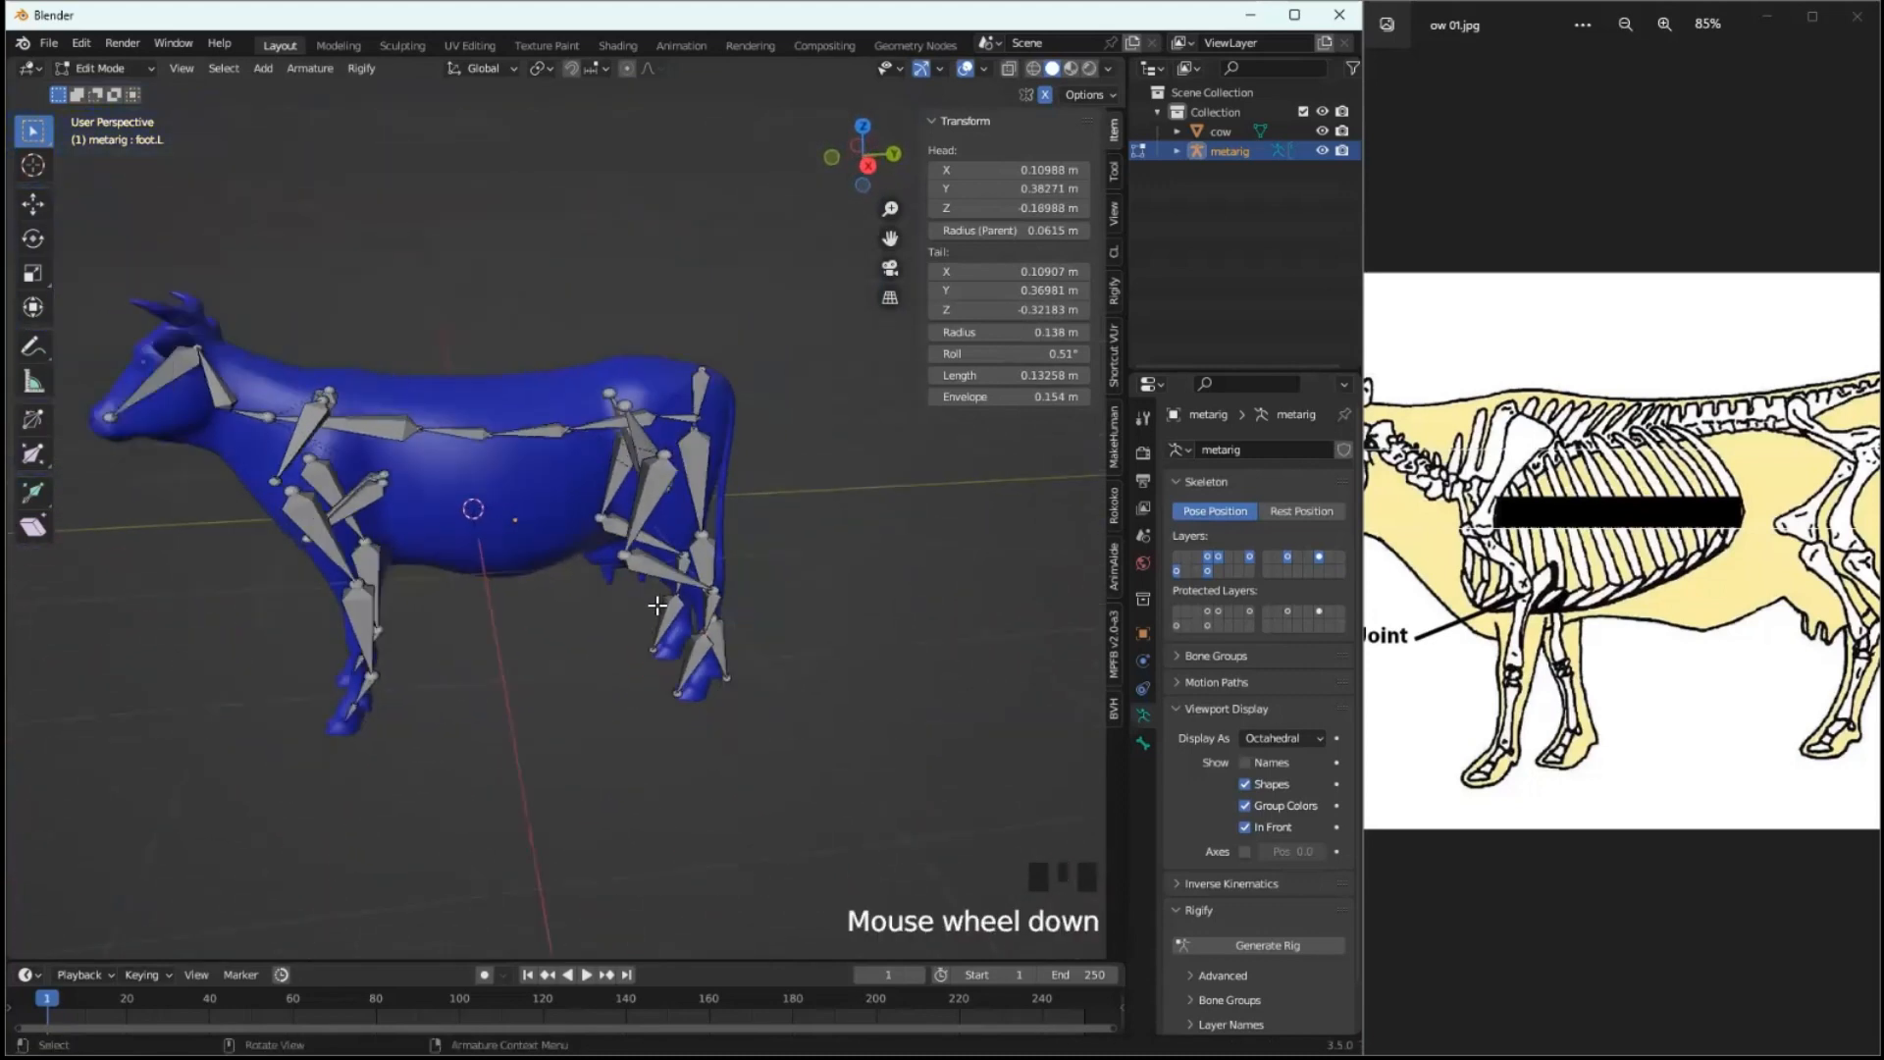
middle_click_drag(579, 577, 454, 492)
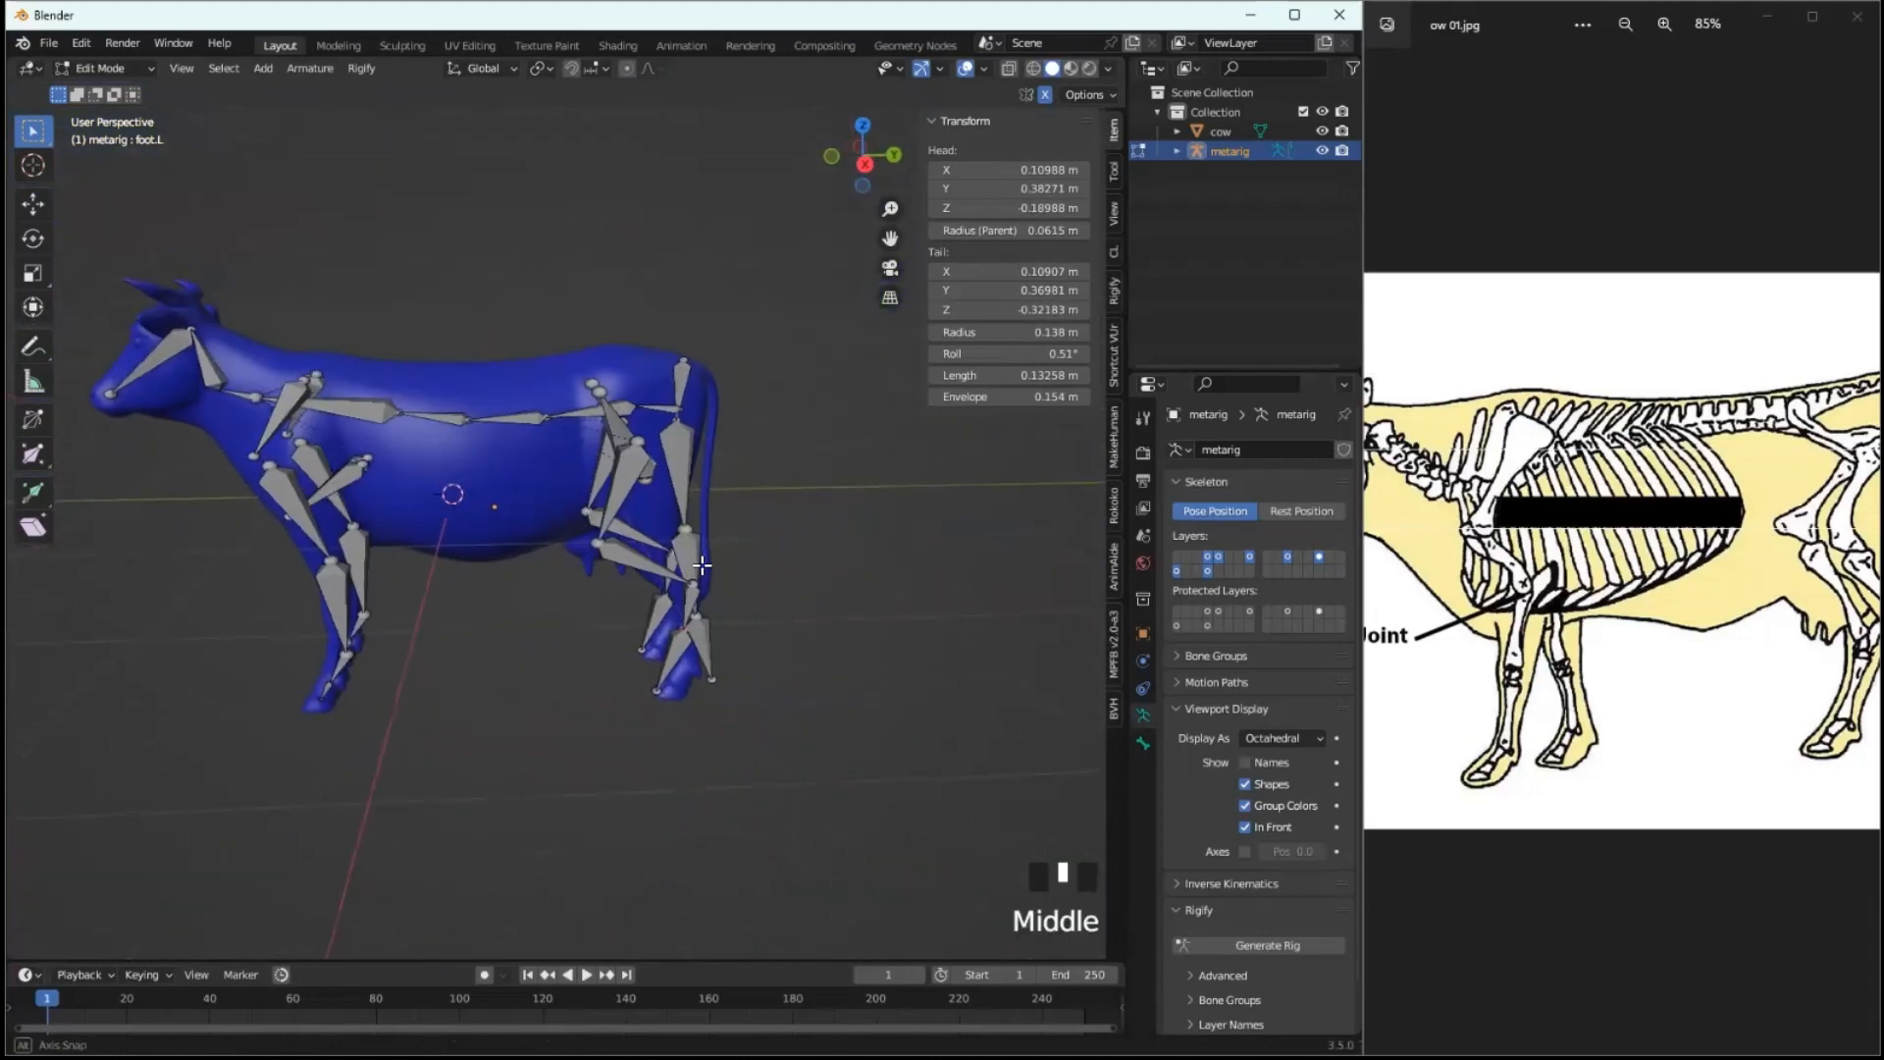
scroll(542, 402, "up", 2)
scroll(542, 402, "up", 1)
middle_click_drag(613, 459, 843, 367)
scroll(704, 515, "up", 2)
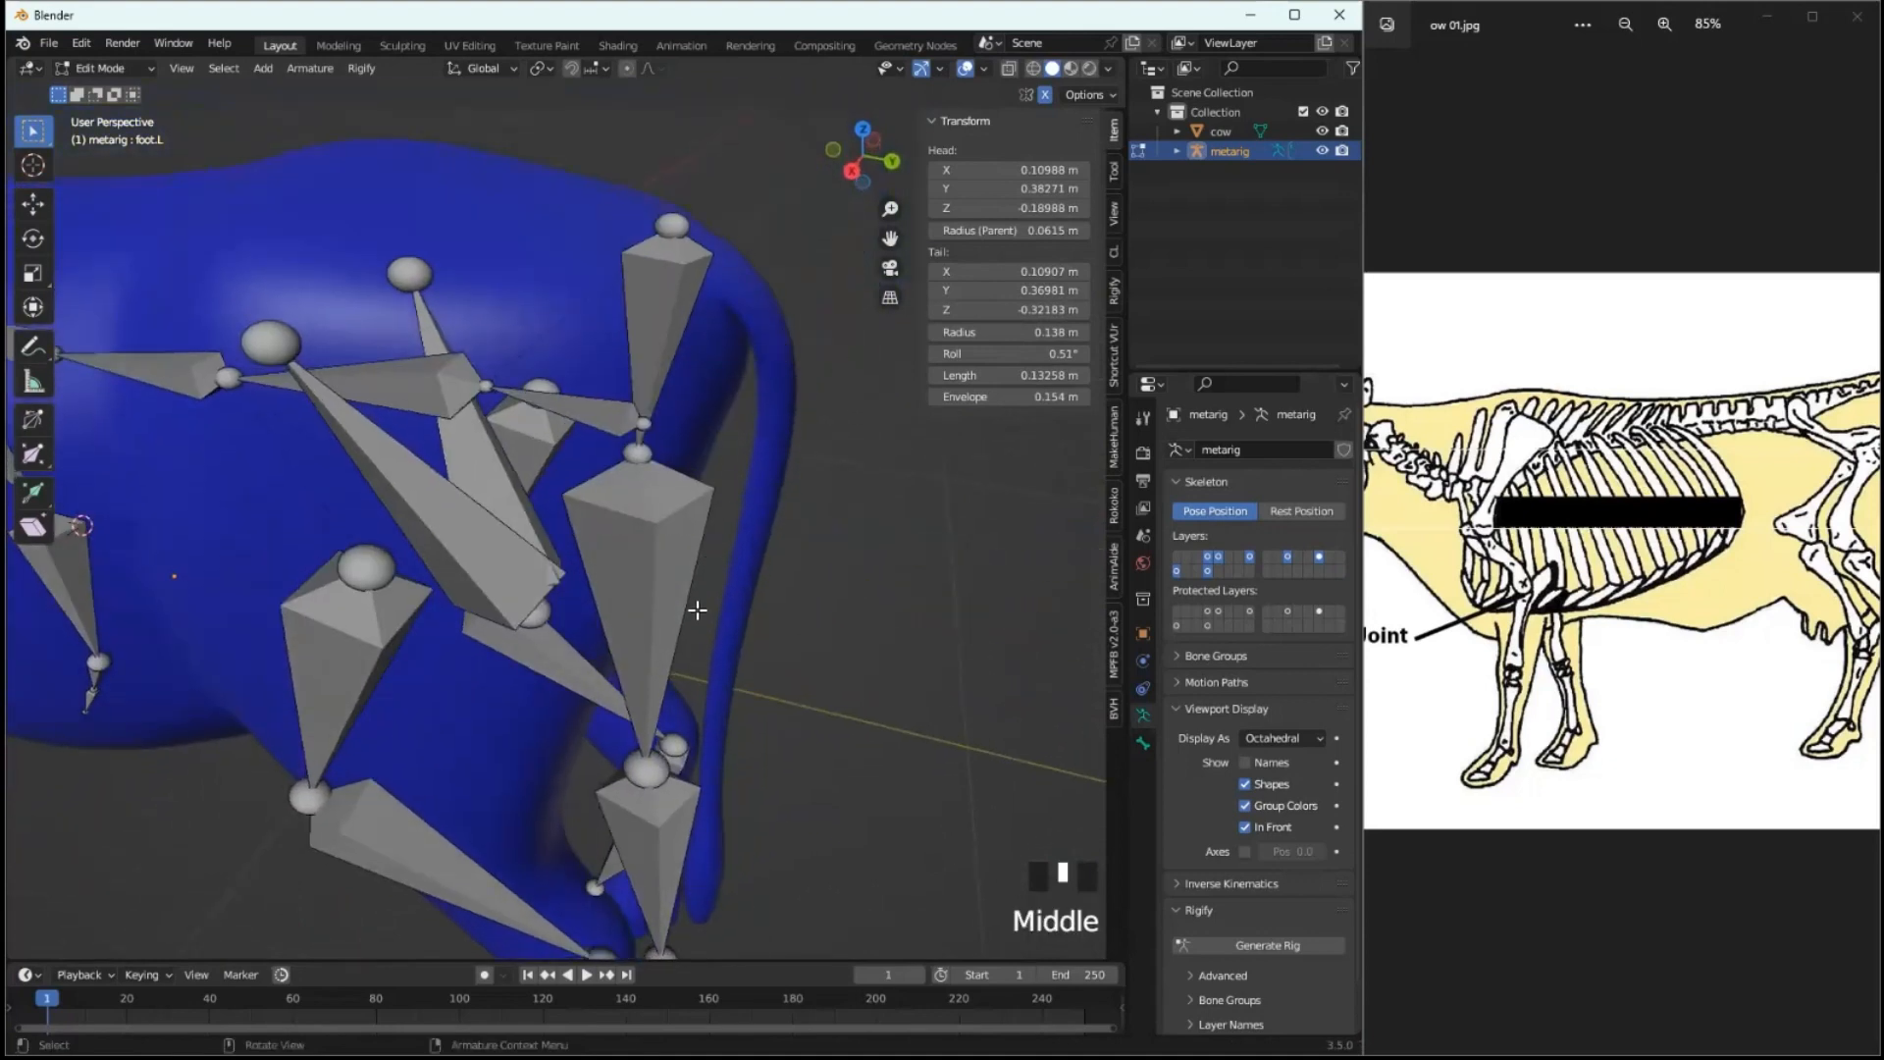
scroll(712, 714, "down", 3)
middle_click_drag(639, 614, 775, 595)
middle_click_drag(334, 486, 424, 486)
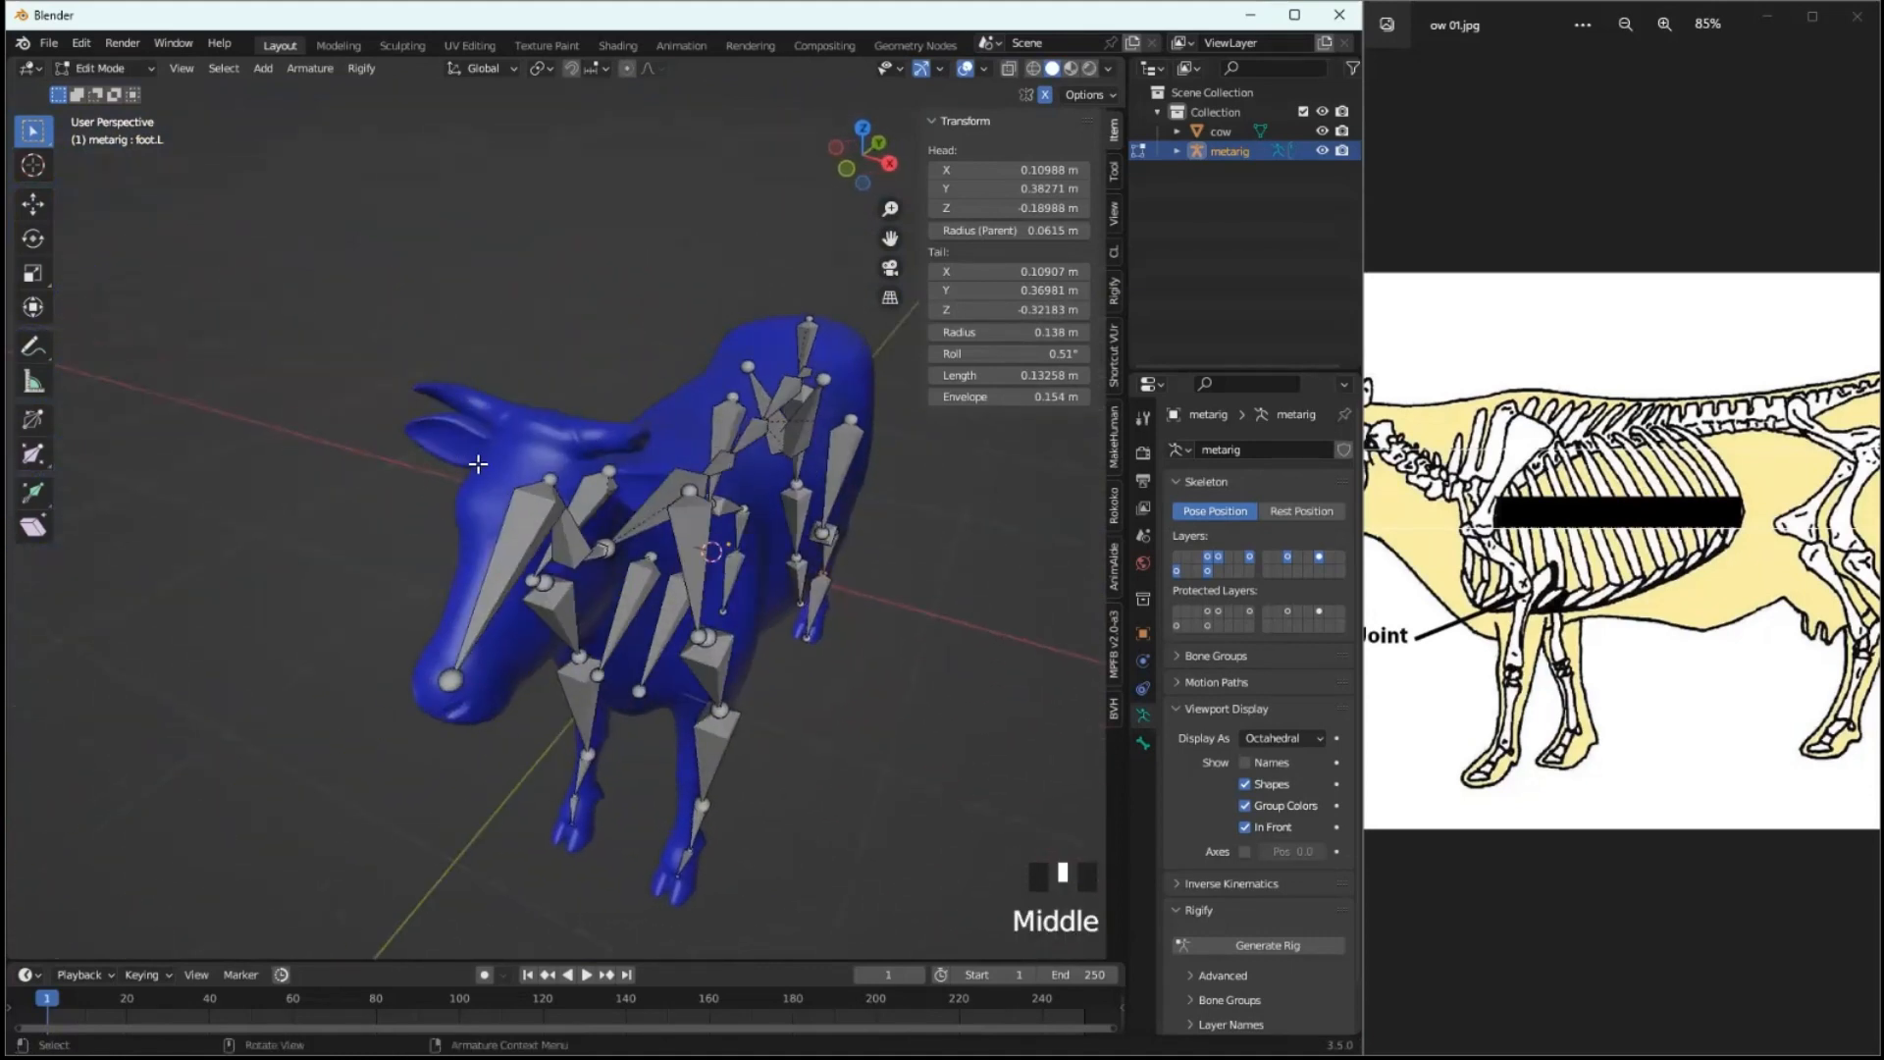
middle_click_drag(646, 493, 533, 523)
scroll(626, 531, "down", 1)
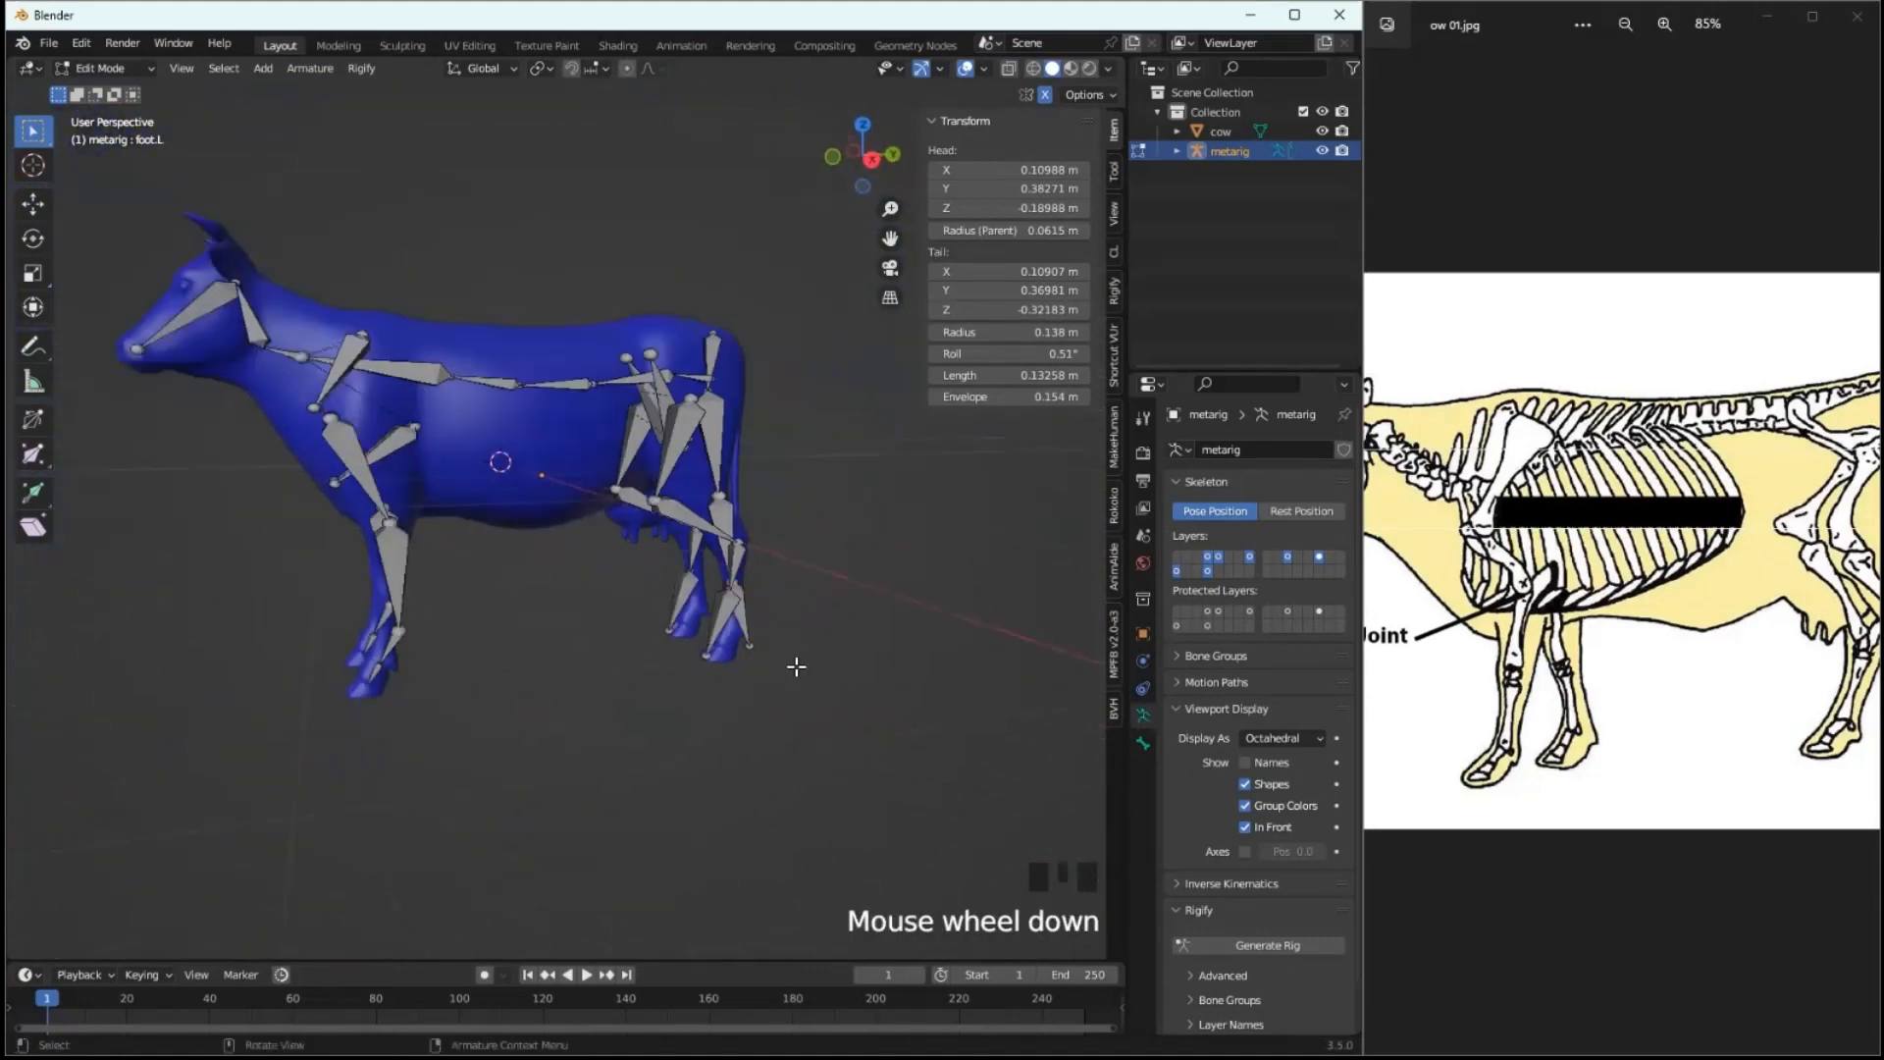
- Maximise the Blender window and switch the metarig from Edit Mode to Object Mode
left_click(1294, 15)
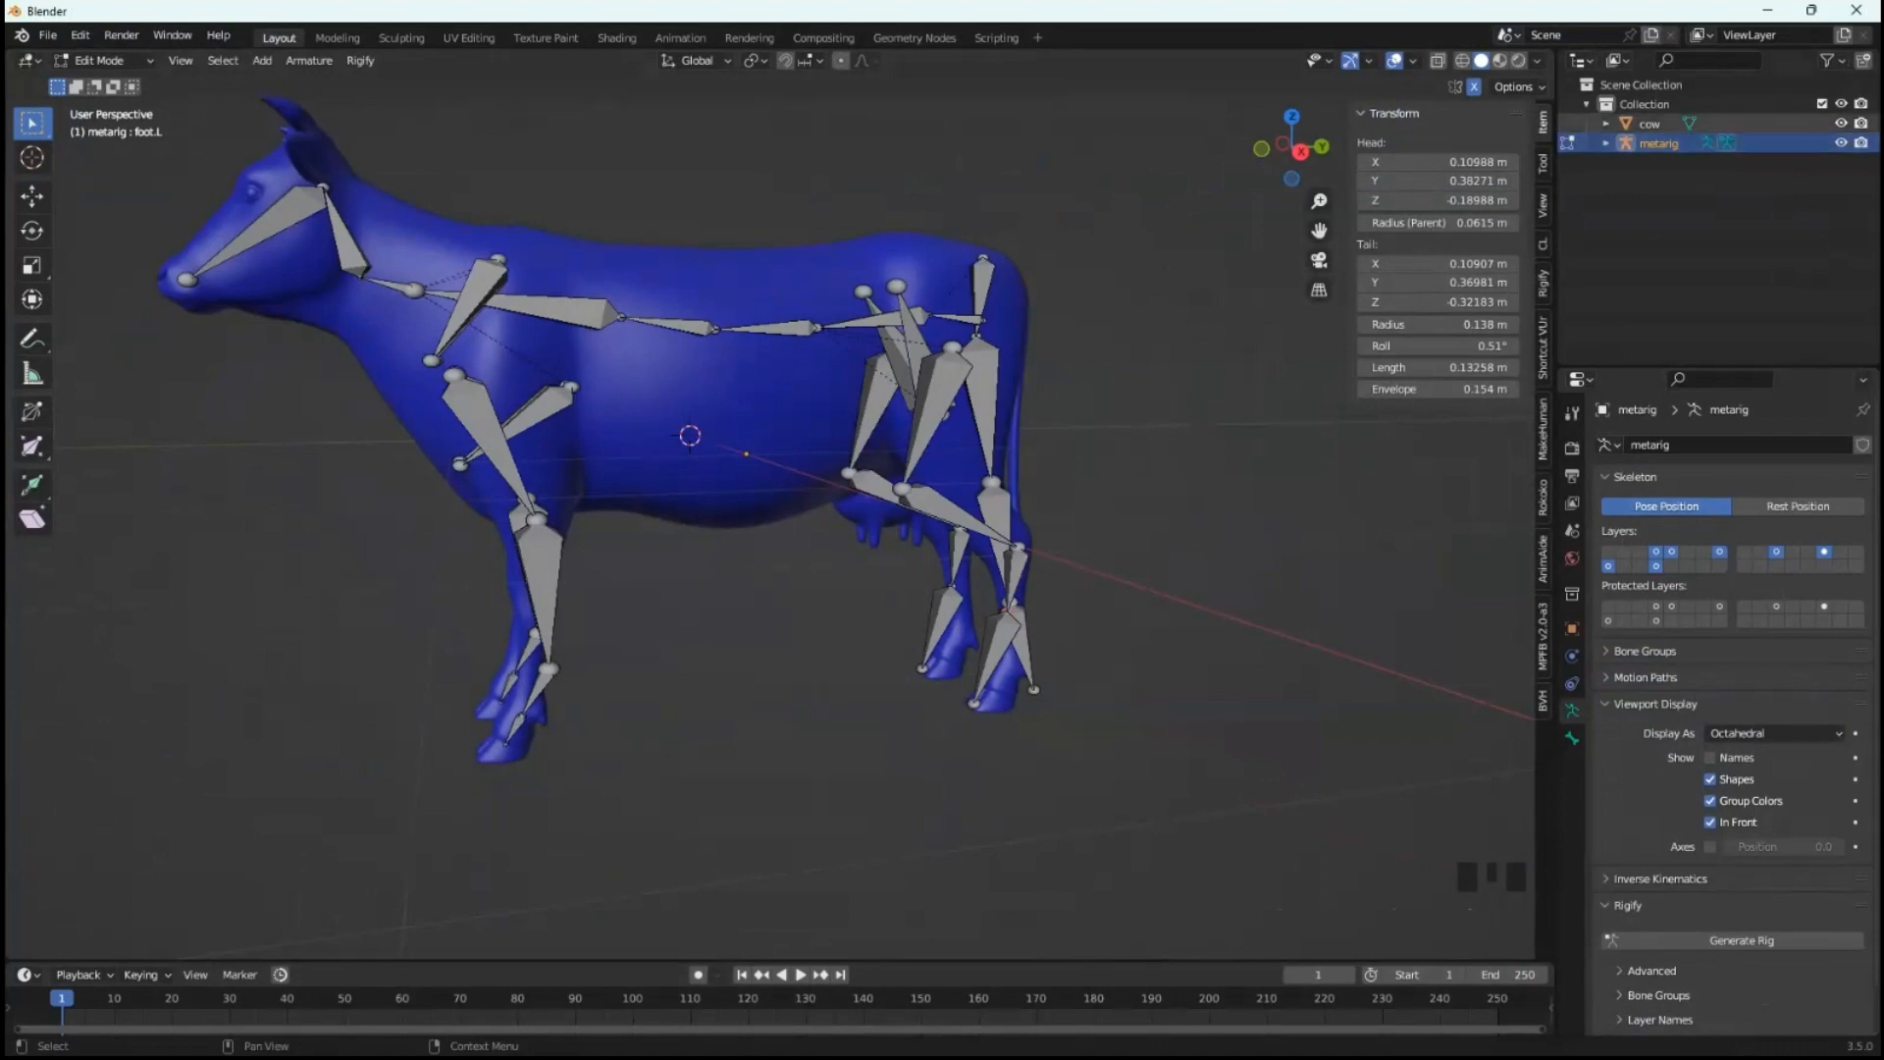
left_click(1649, 122)
left_click(1649, 122)
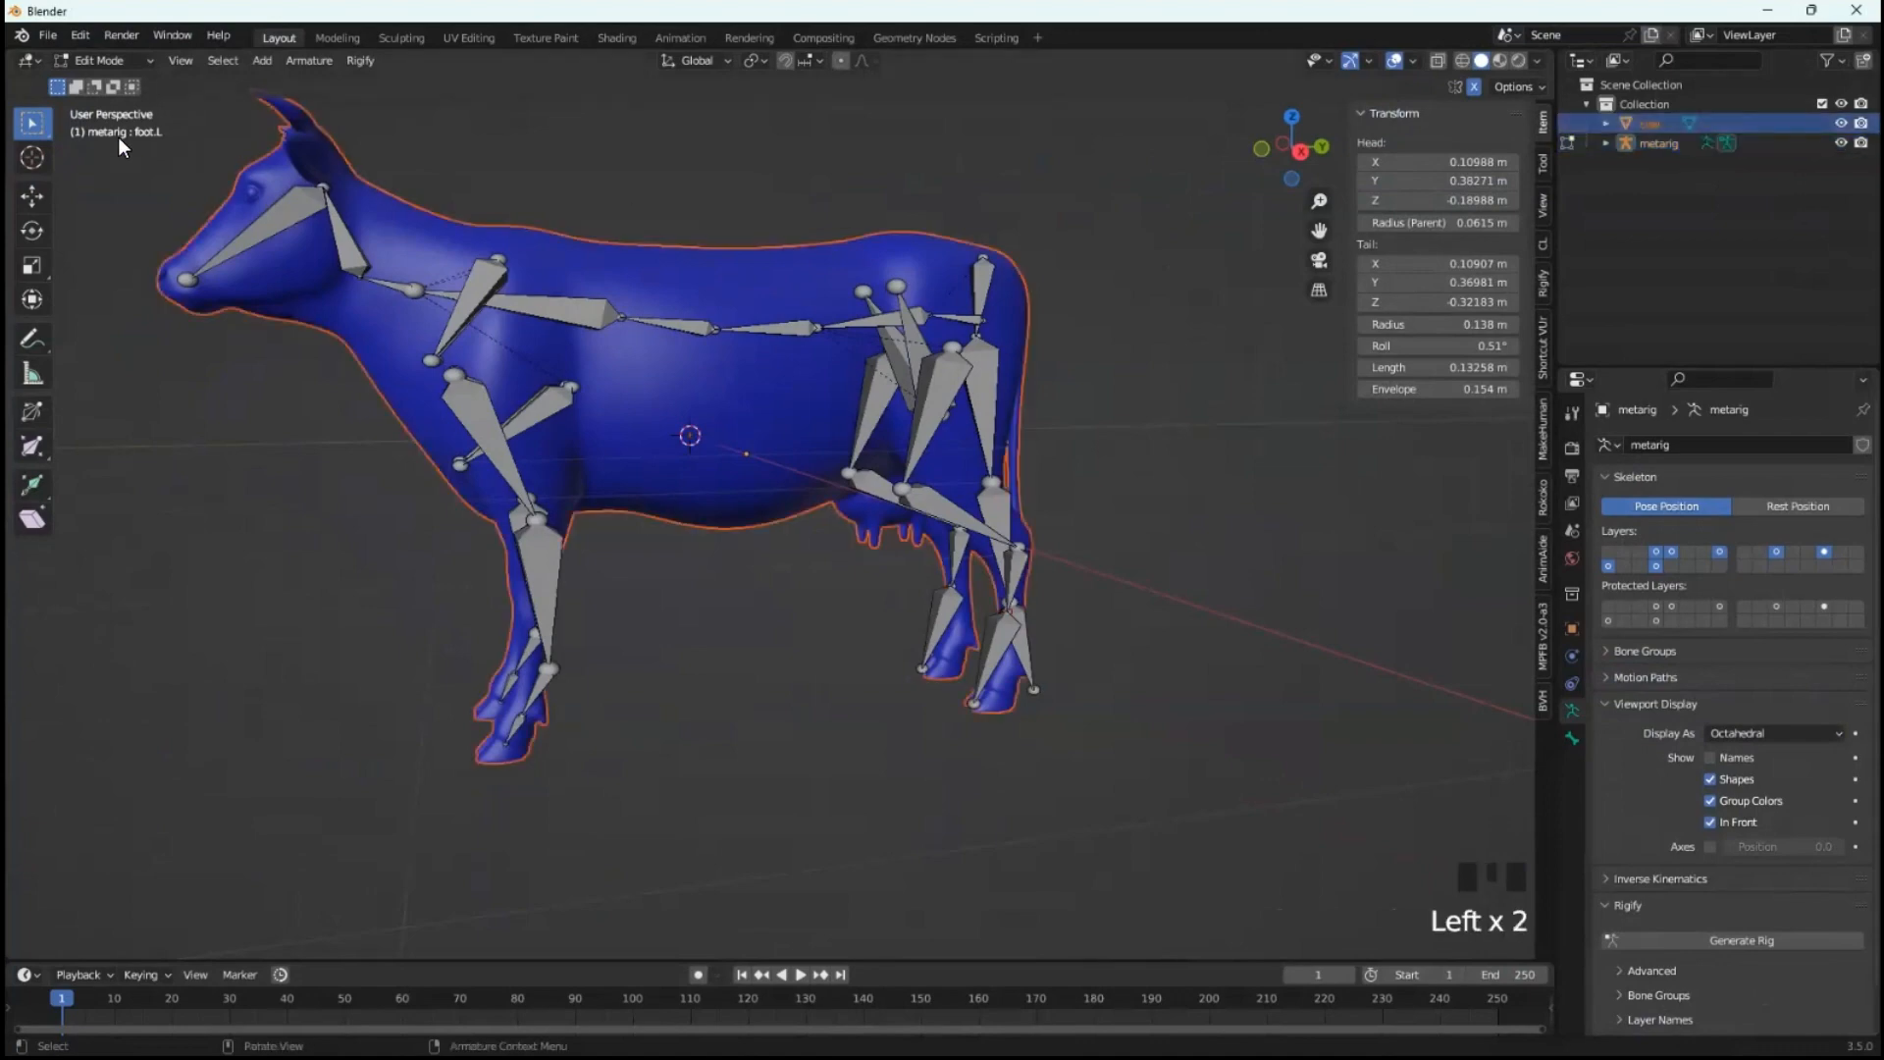
left_click(147, 61)
left_click(150, 79)
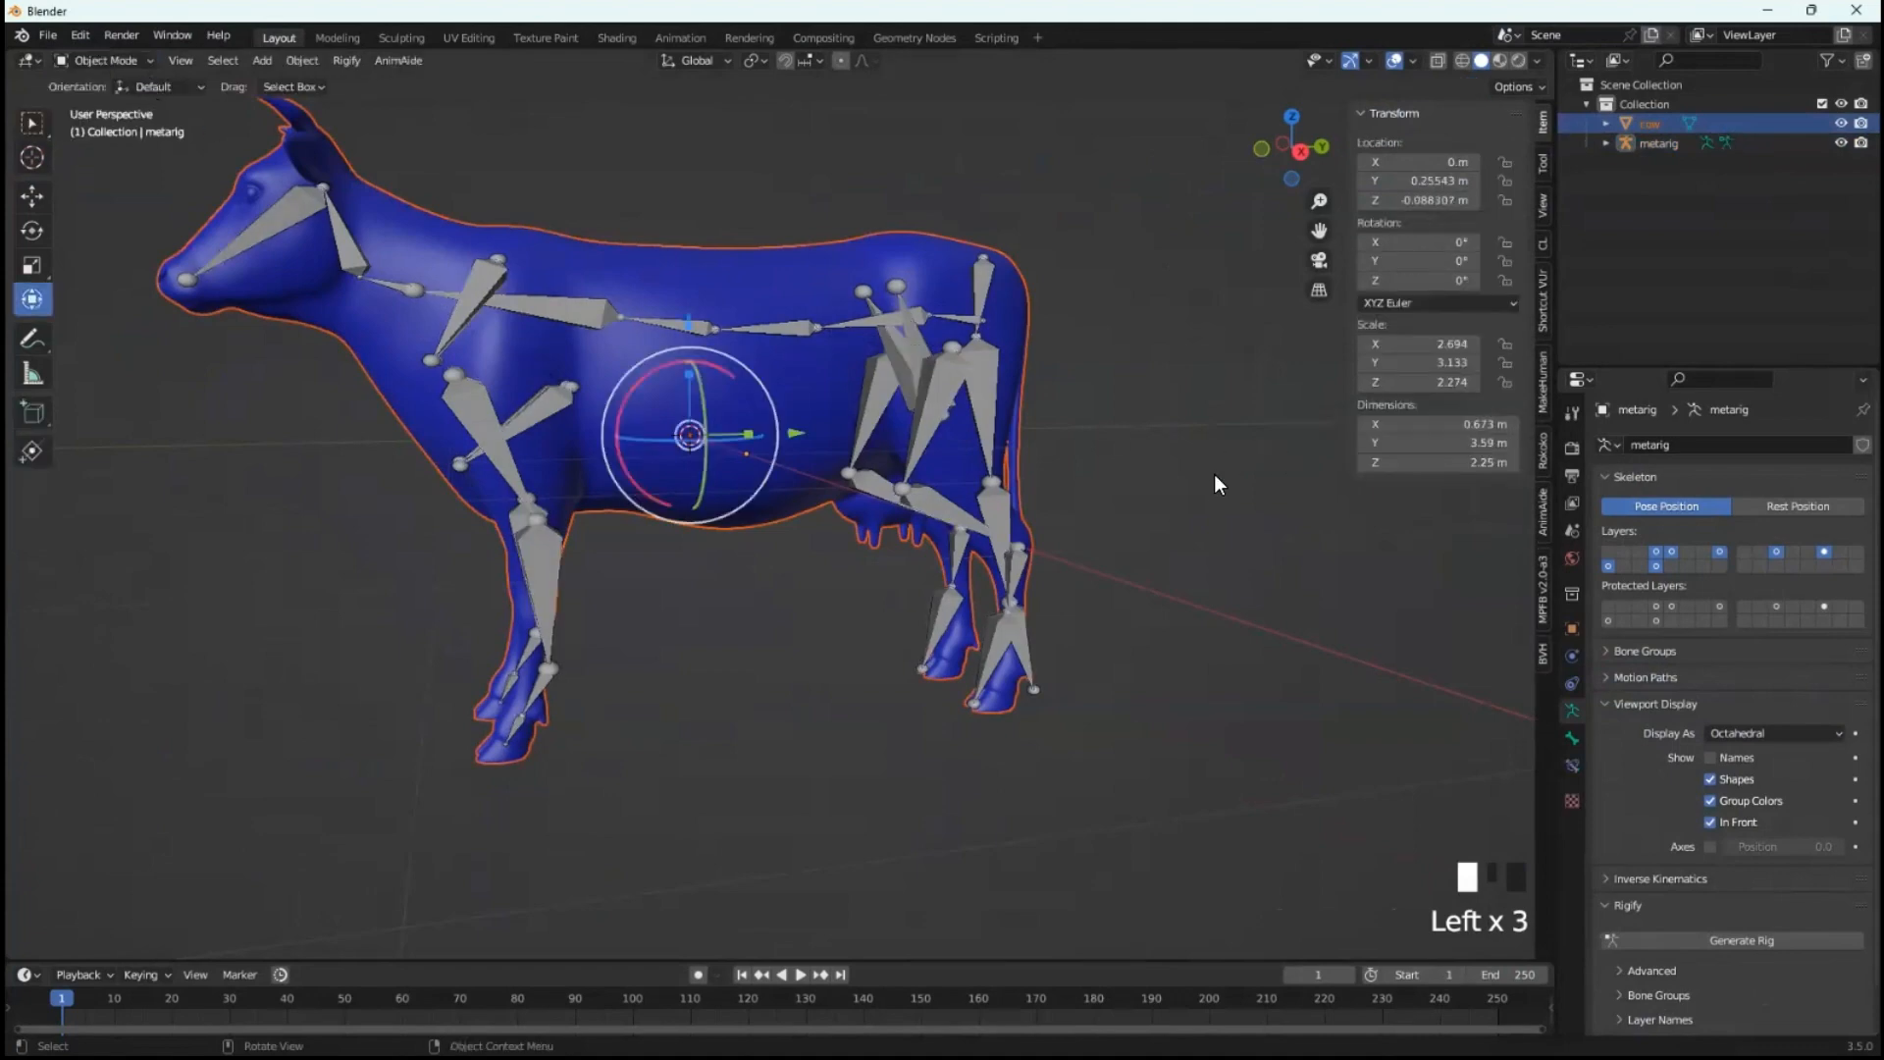
- Activate the Select Box tool, select only the cow mesh and hide the metarig in the viewport
middle_click_drag(1217, 484, 1227, 549)
left_click(31, 123)
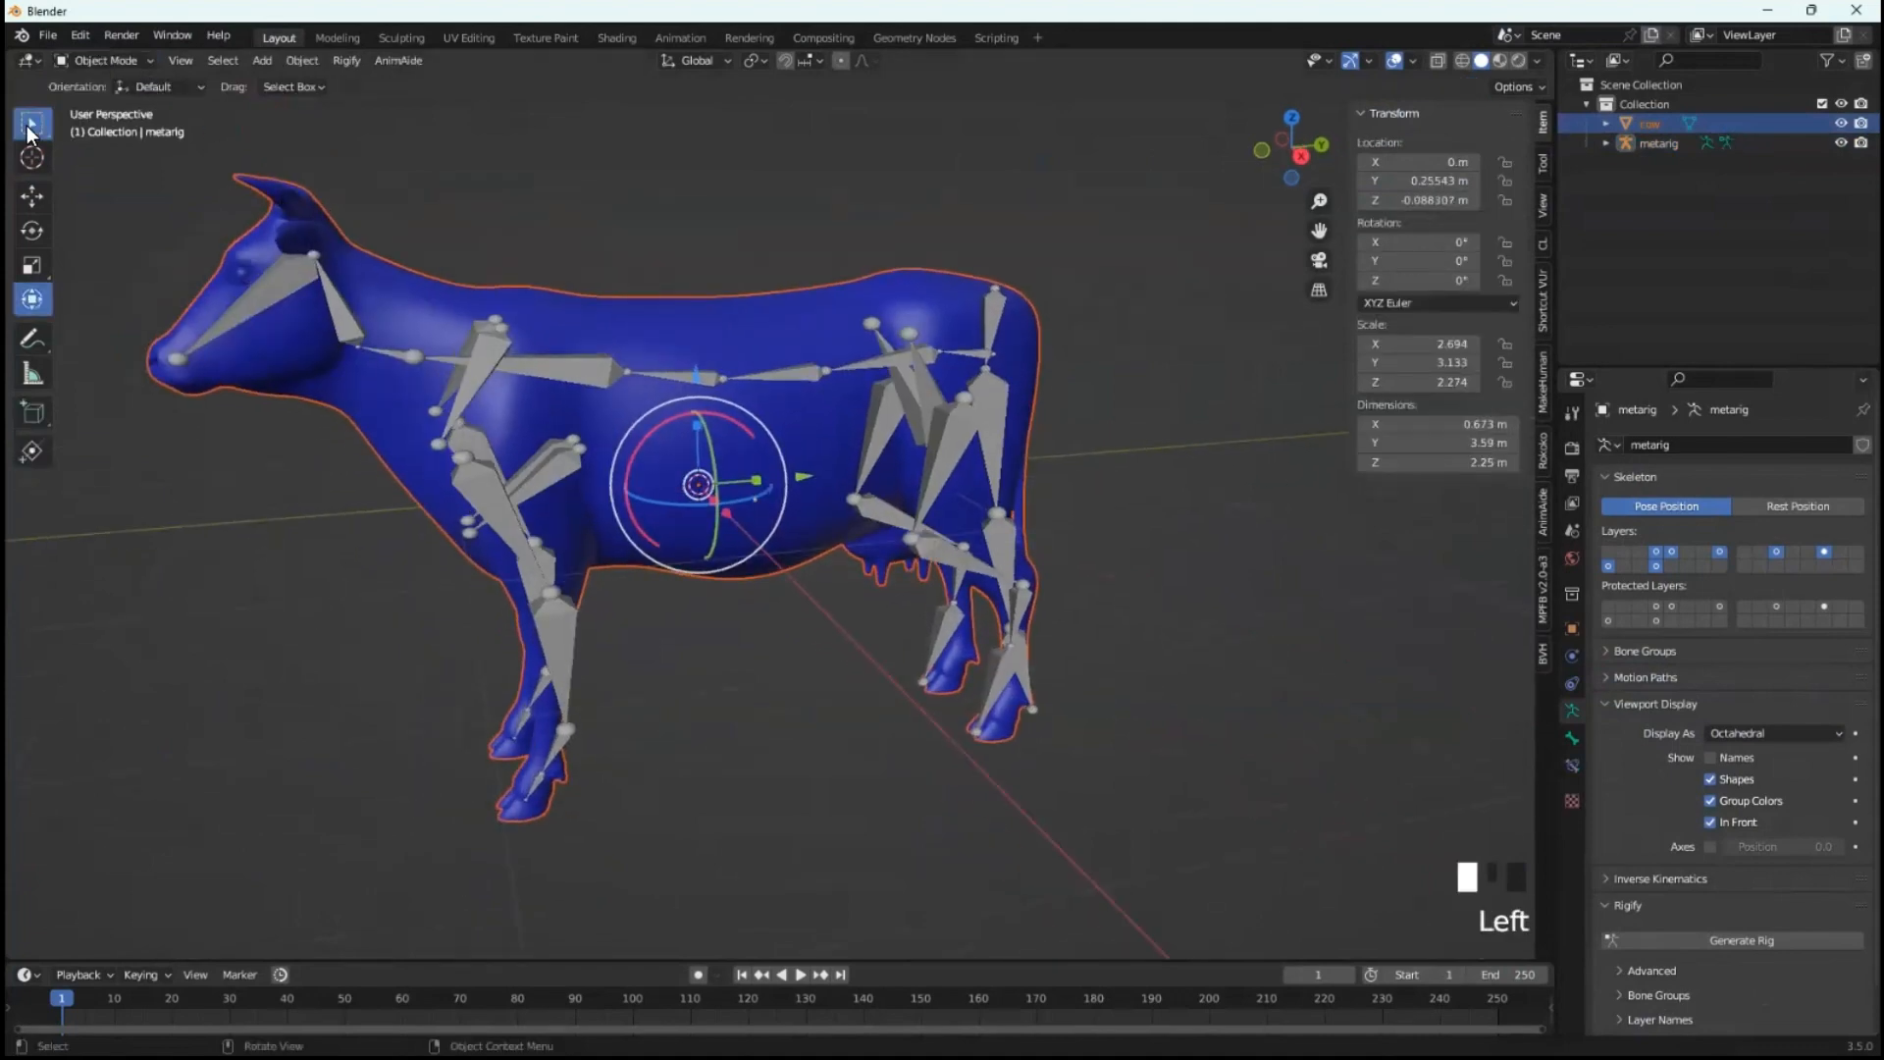
left_click(1224, 581)
left_click(1650, 124)
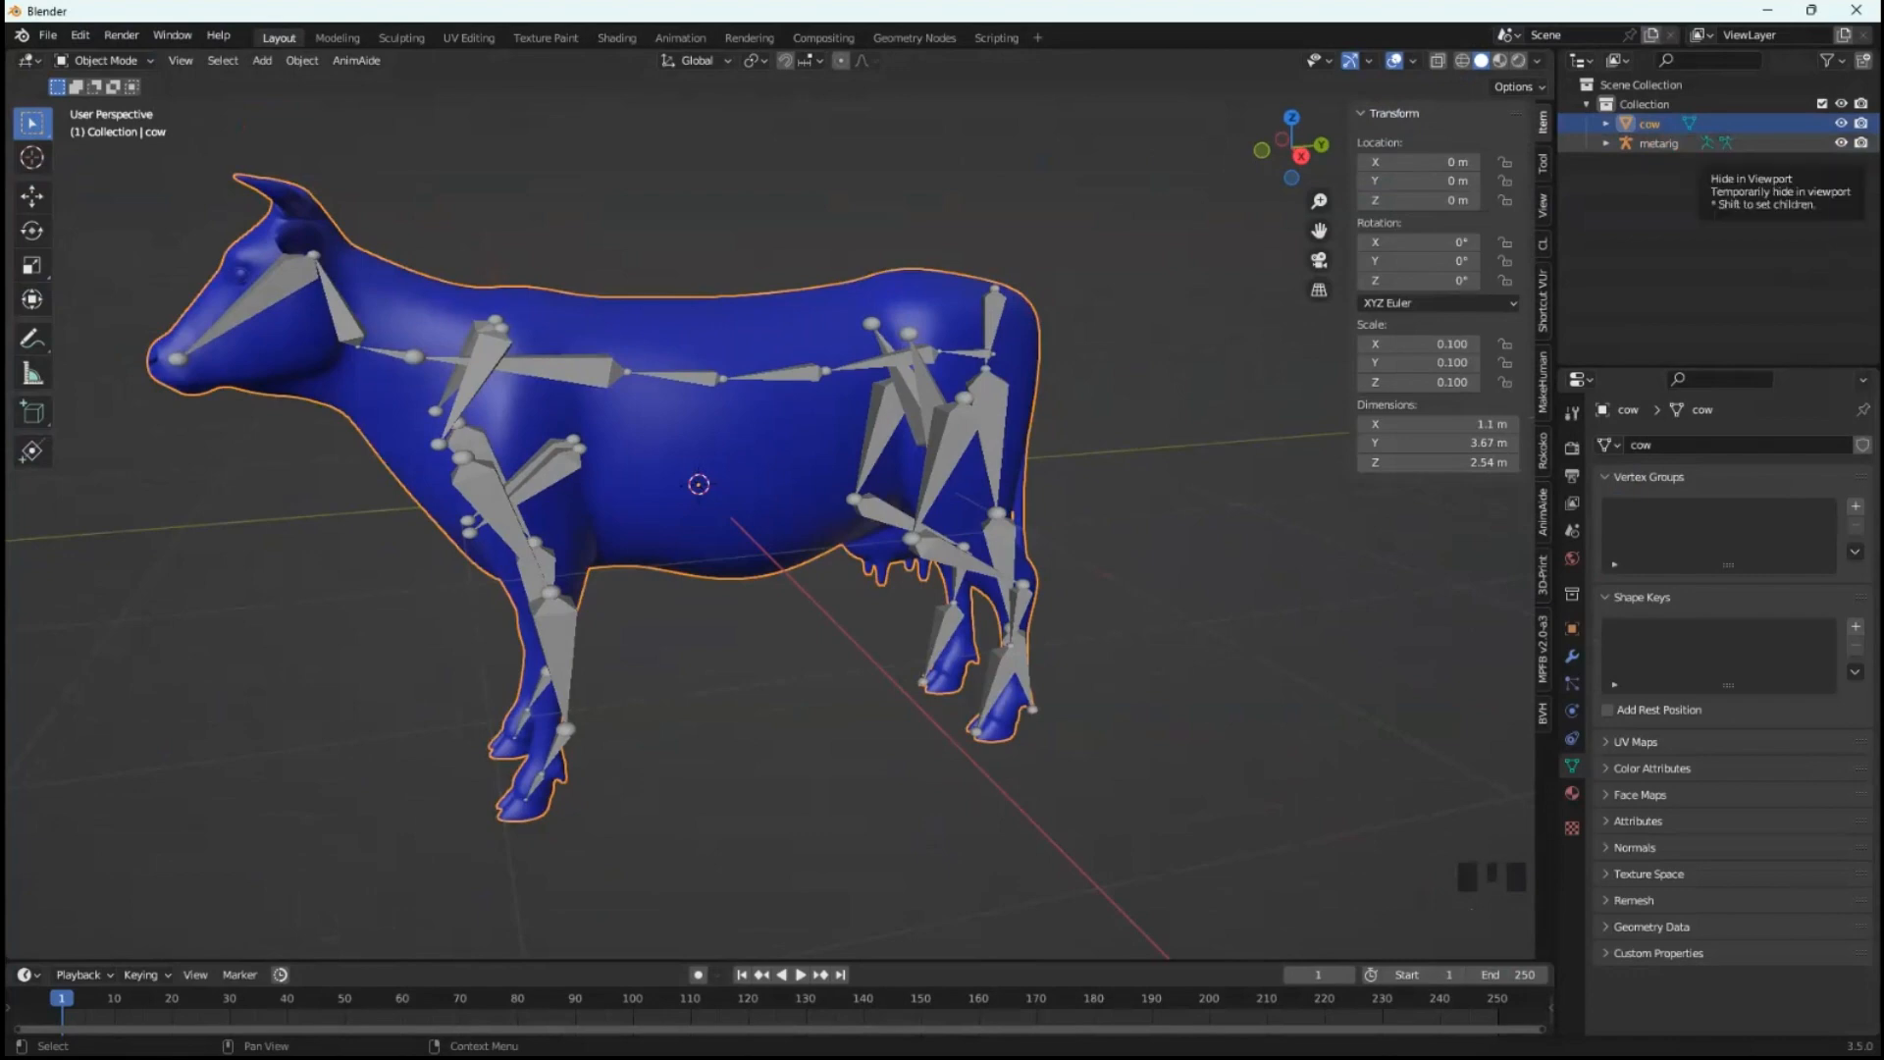
left_click(1842, 142)
middle_click_drag(1493, 497, 920, 495)
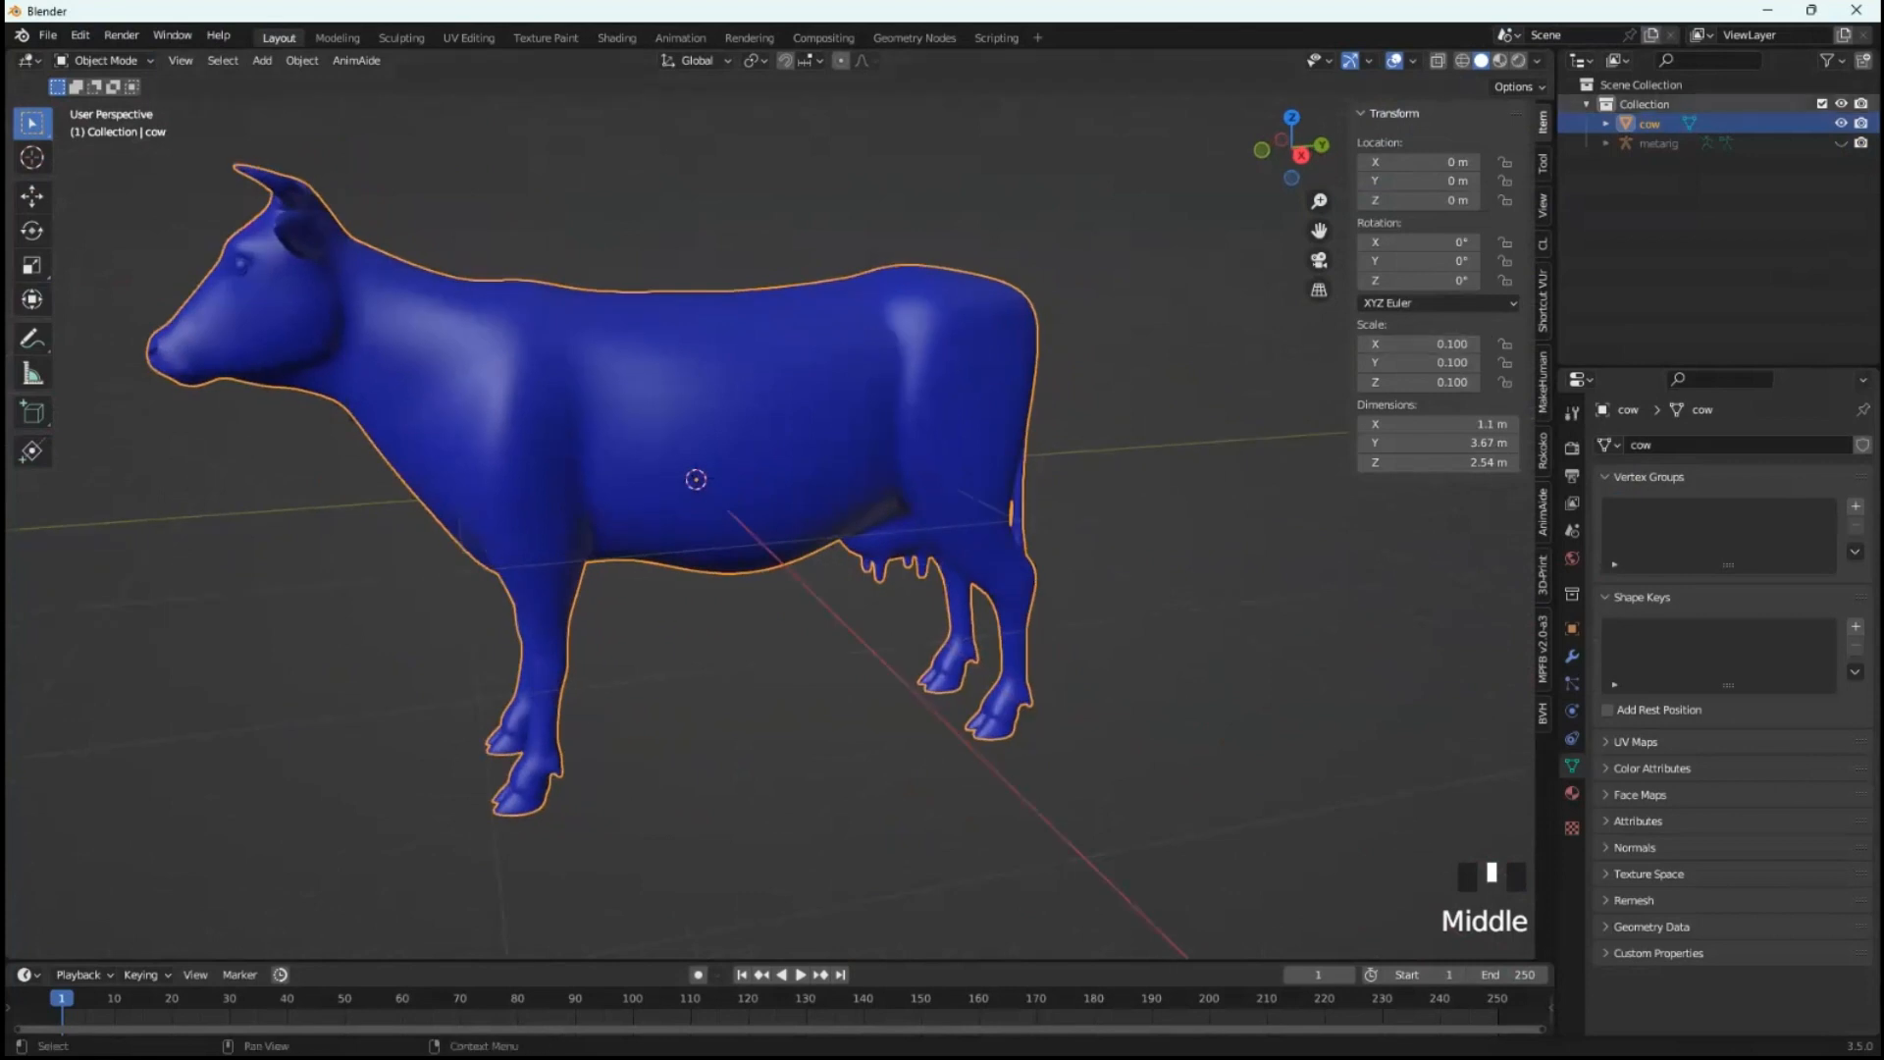
- Switch the cow mesh to Sculpt Mode and widen the brush list until the brush names show
left_click(150, 59)
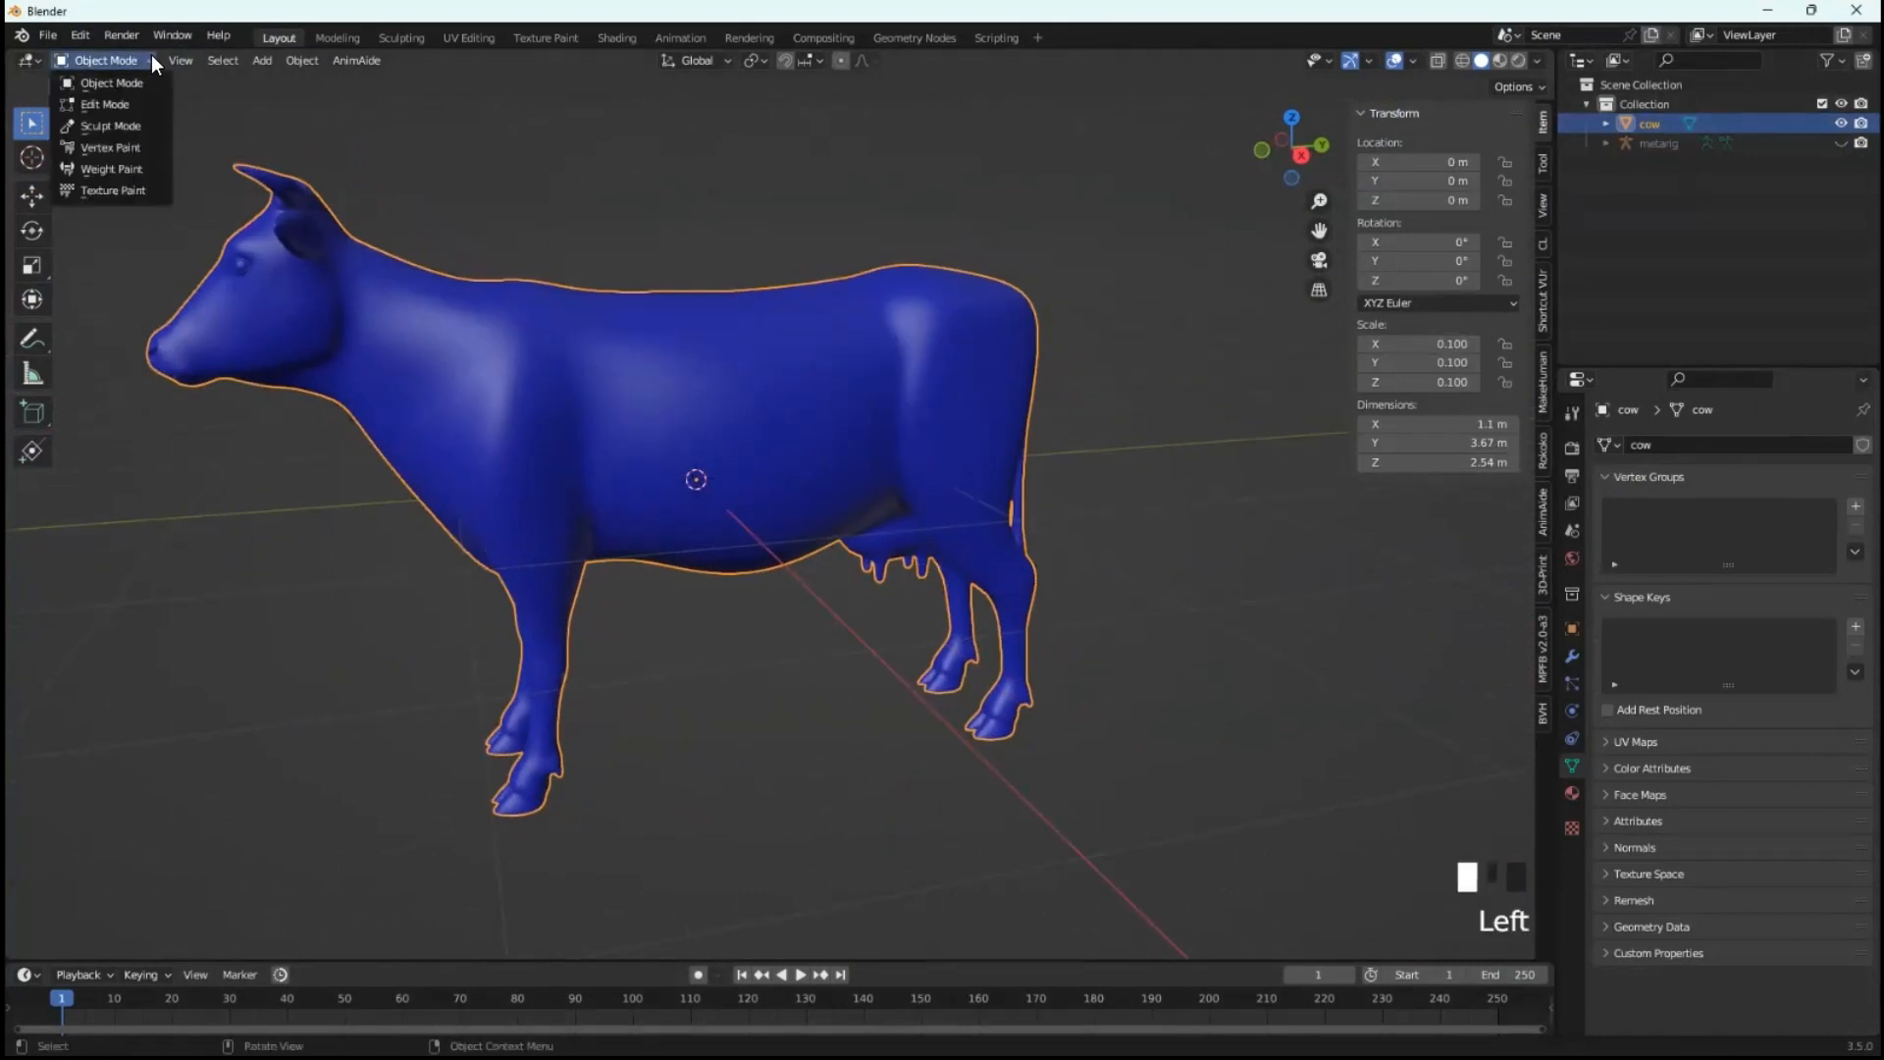
left_click(129, 125)
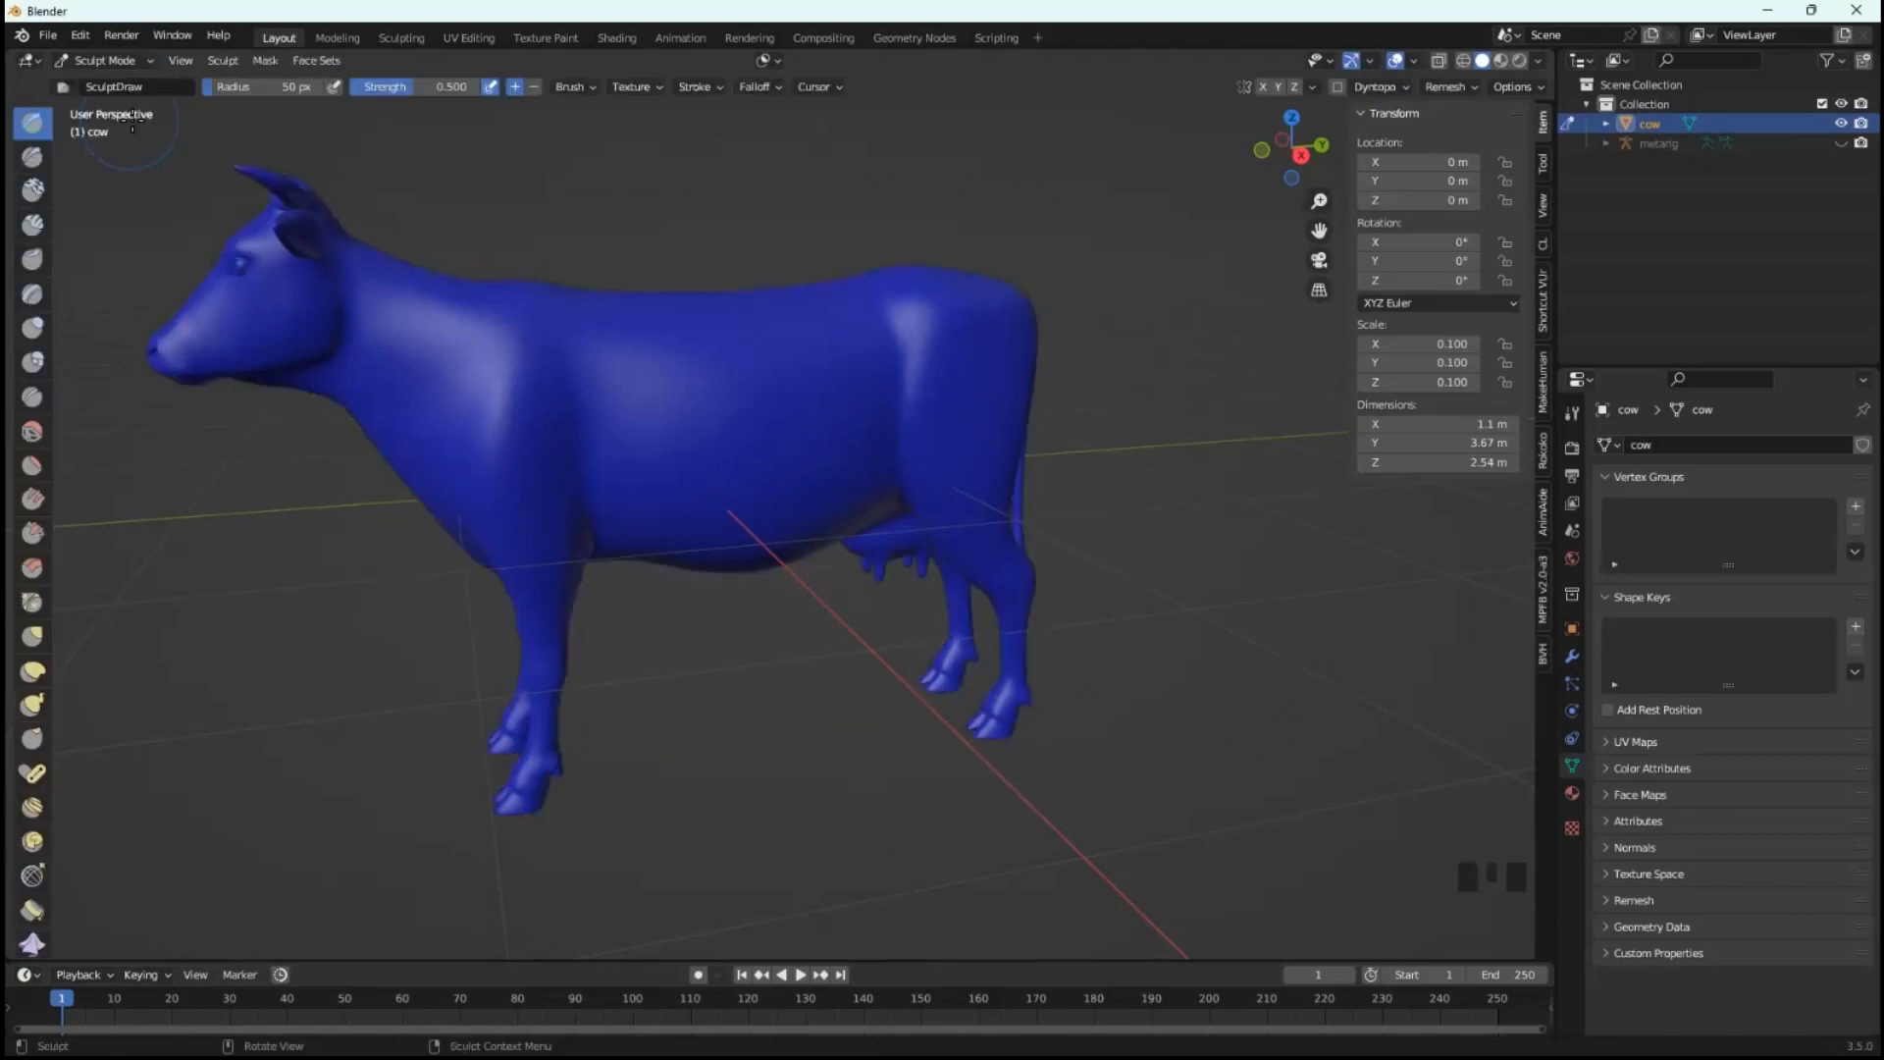
middle_click_drag(933, 673, 904, 684)
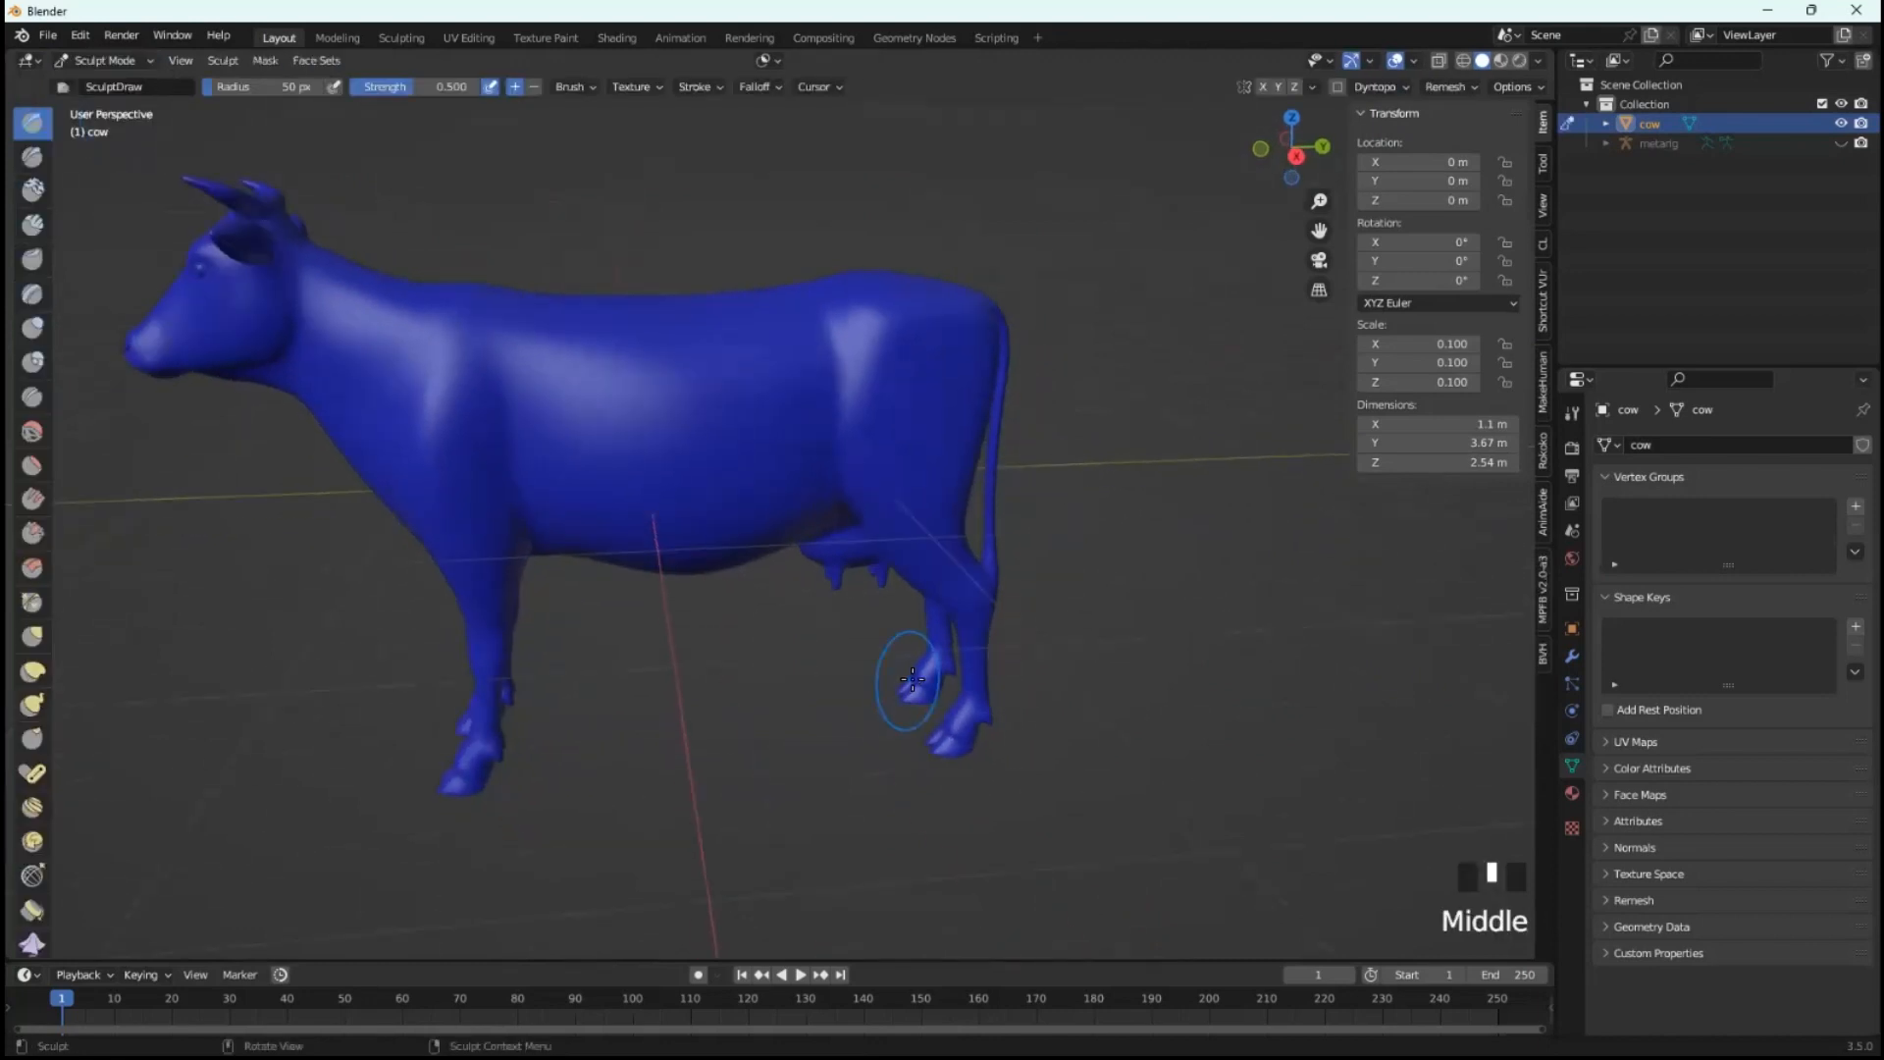
scroll(865, 688, "down", 2)
middle_click_drag(764, 626, 87, 449)
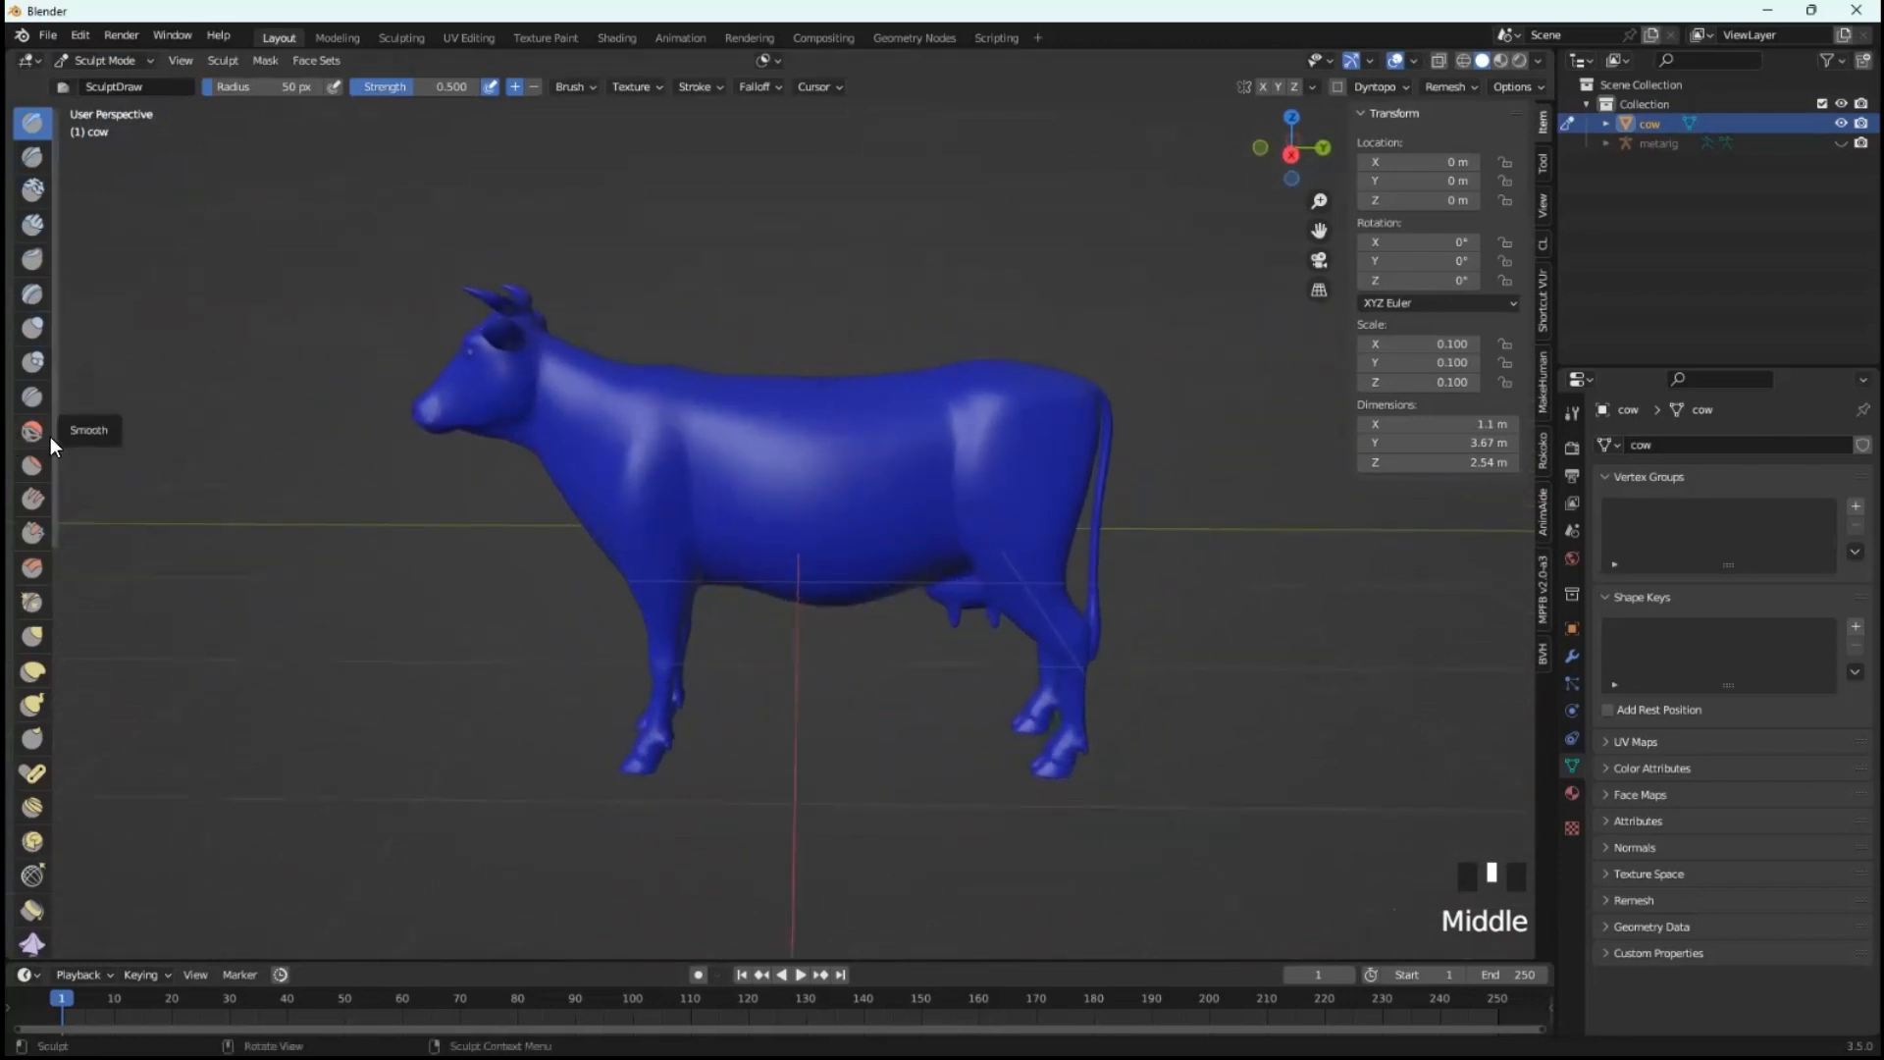
left_click_drag(55, 440, 123, 441)
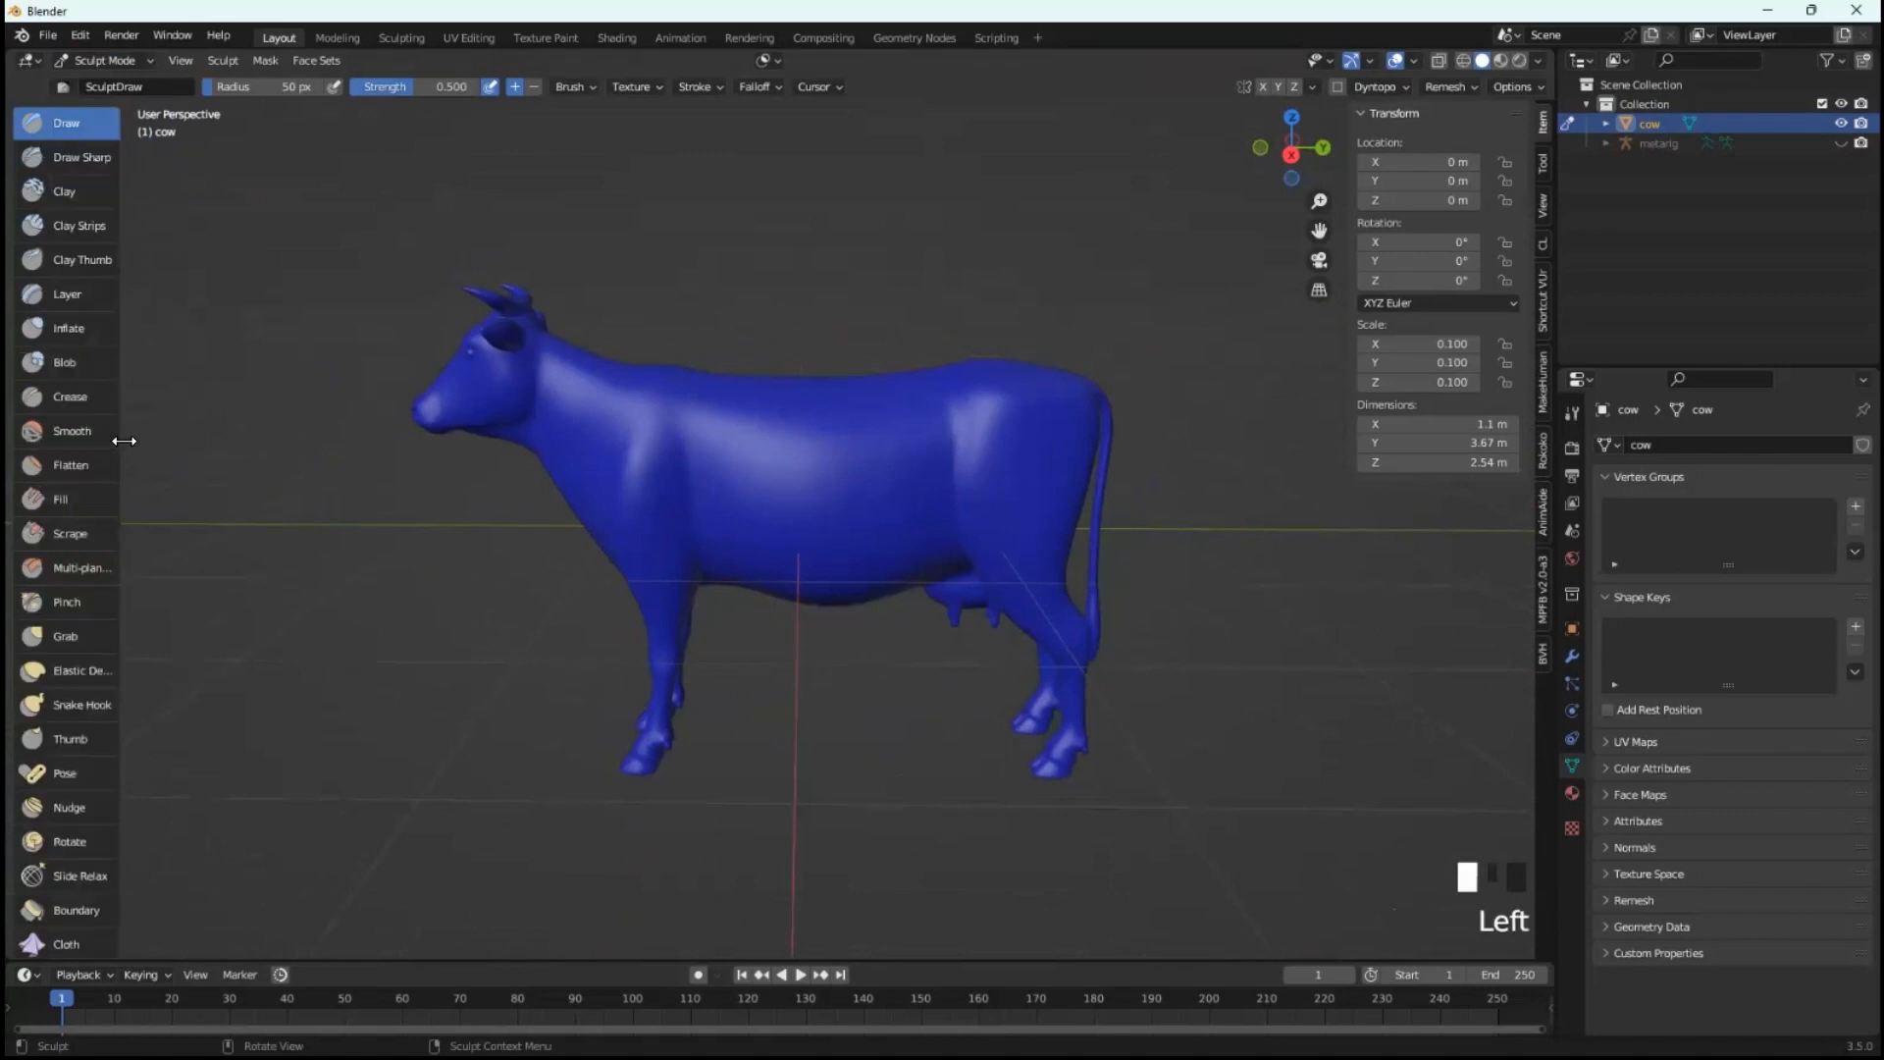
- Build up the cow's front shoulder and upper front leg with Clay brush strokes from several angles
scroll(109, 510, "down", 2)
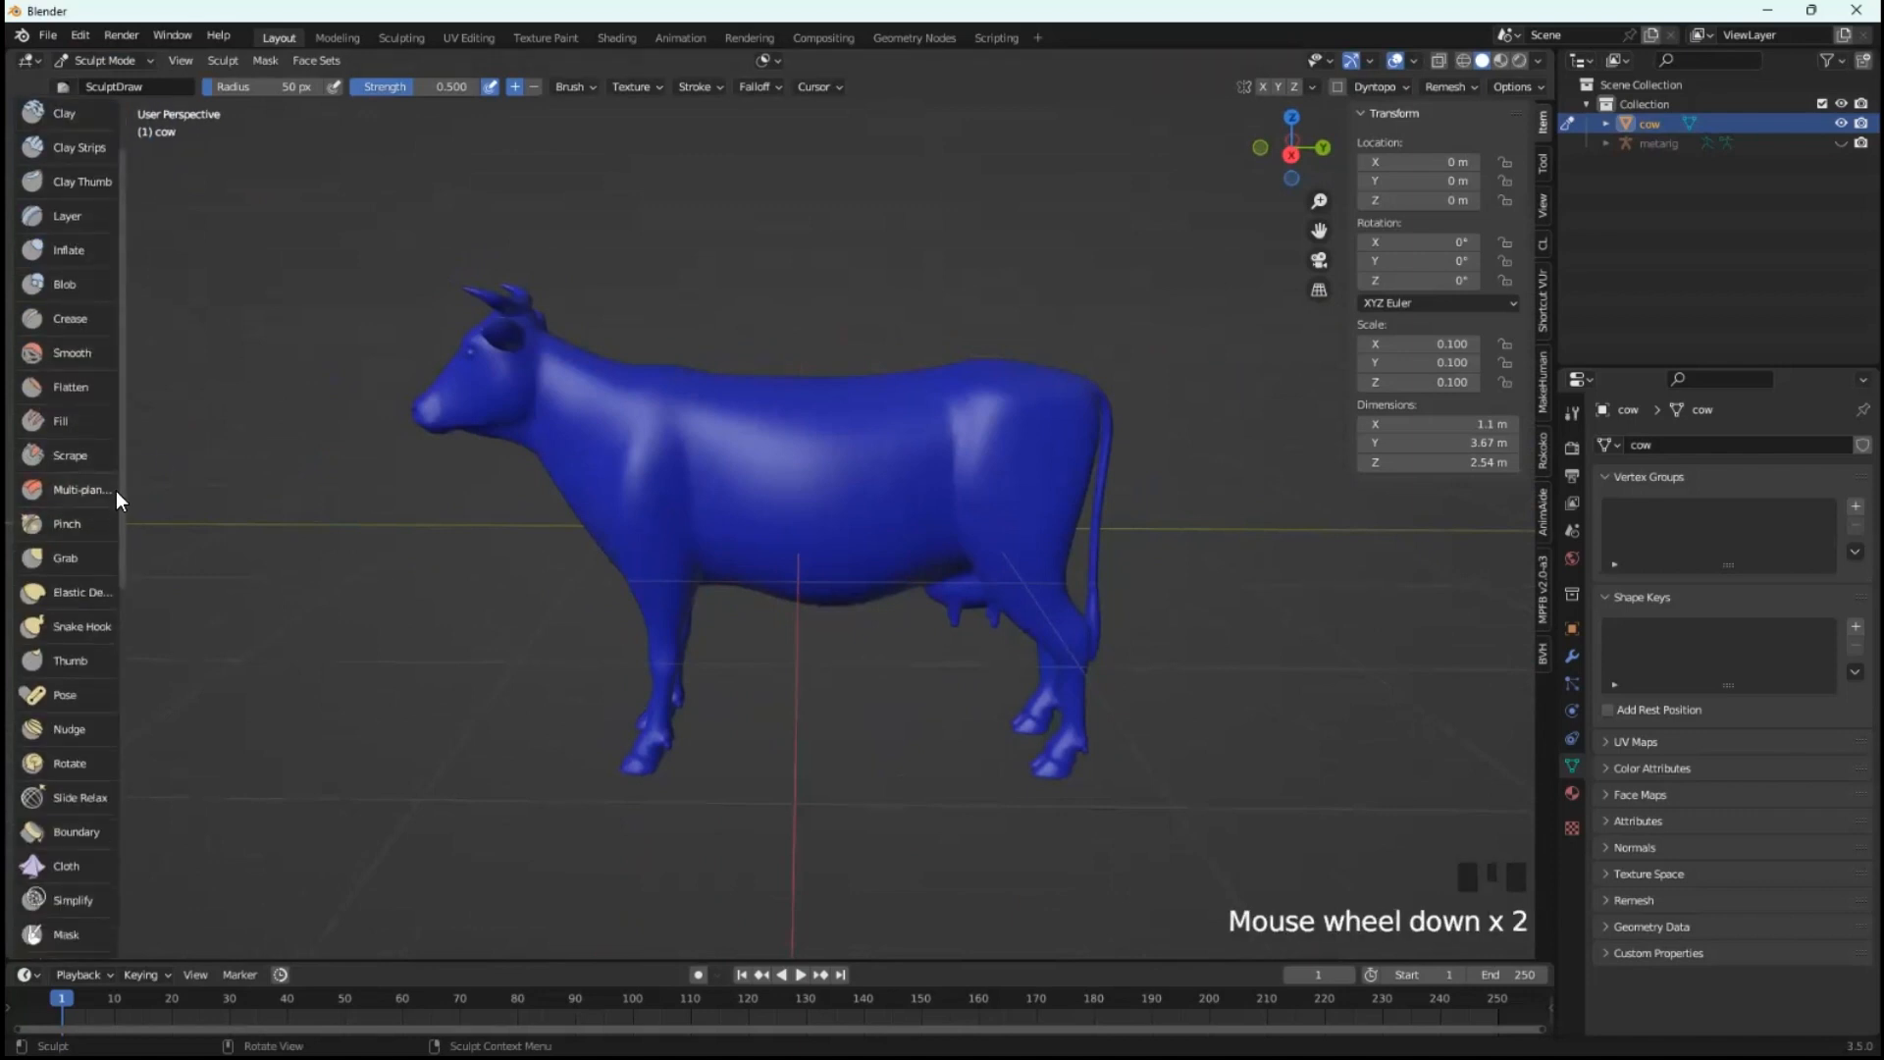
left_click(116, 510)
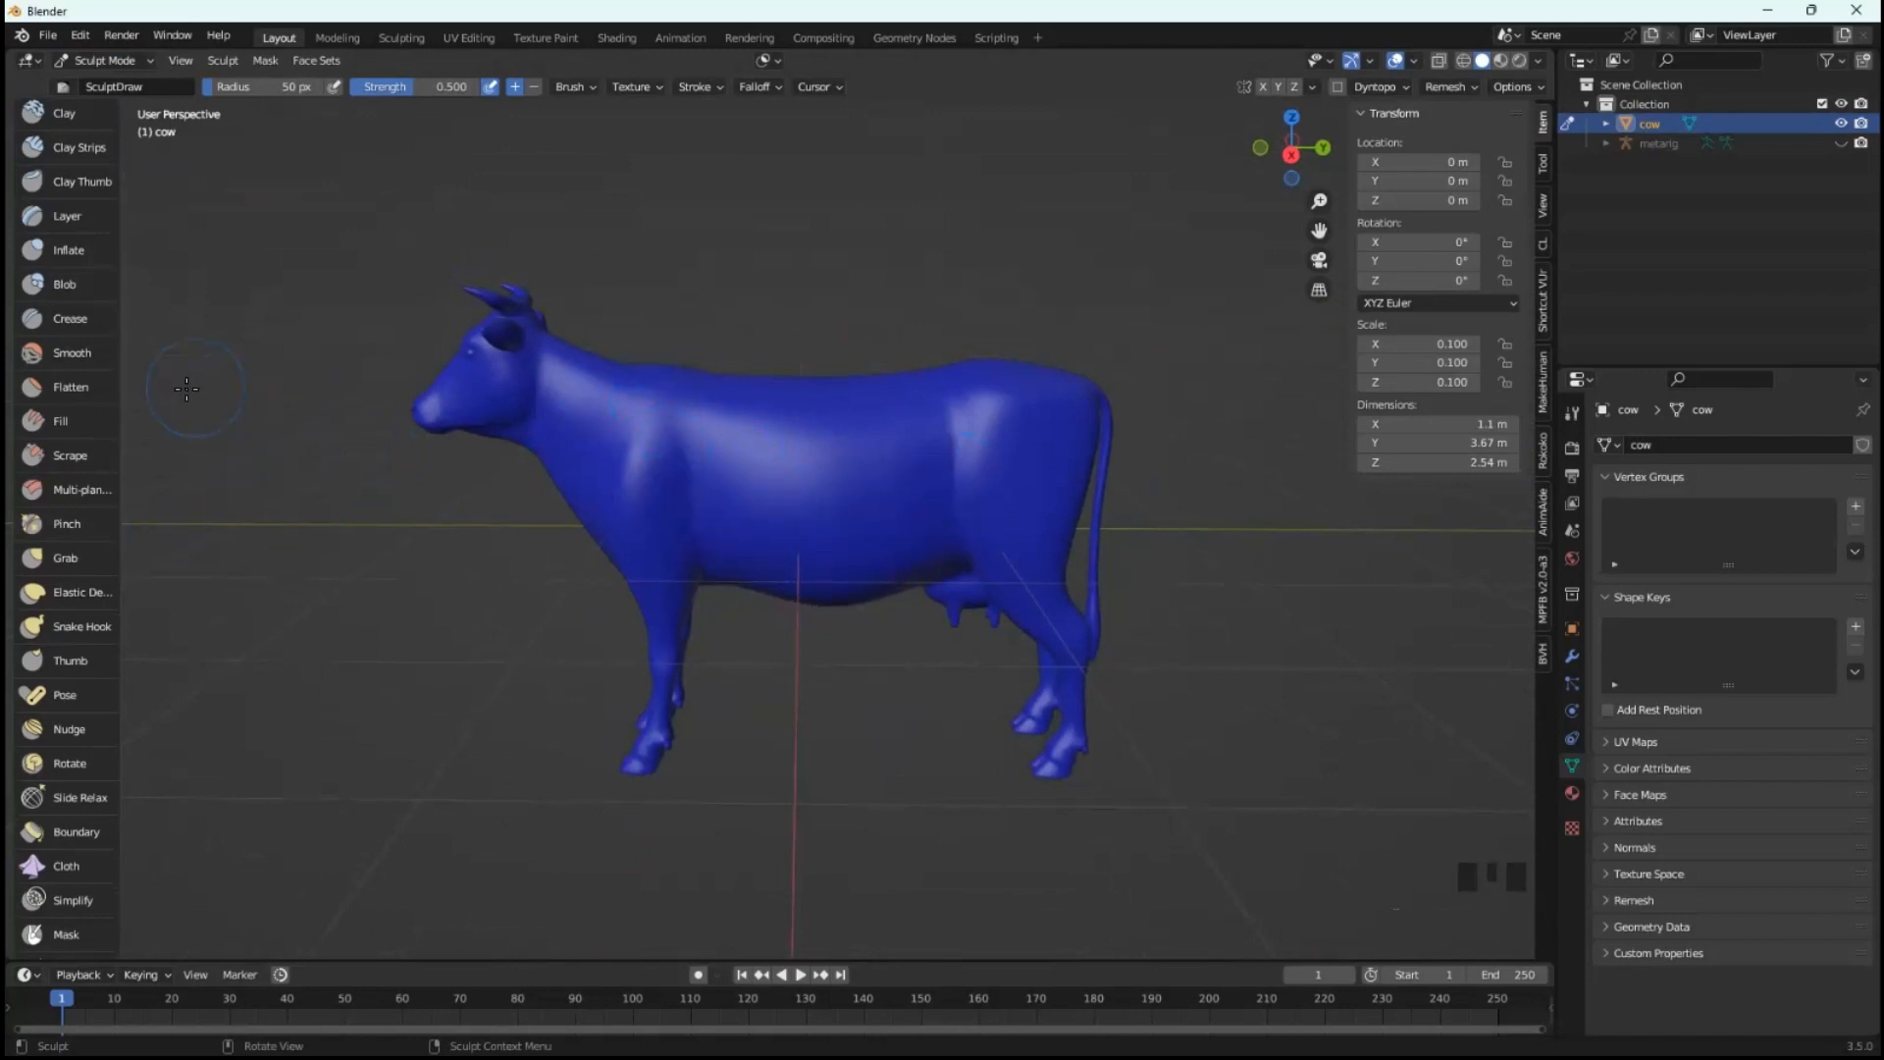
scroll(186, 389, "up", 2)
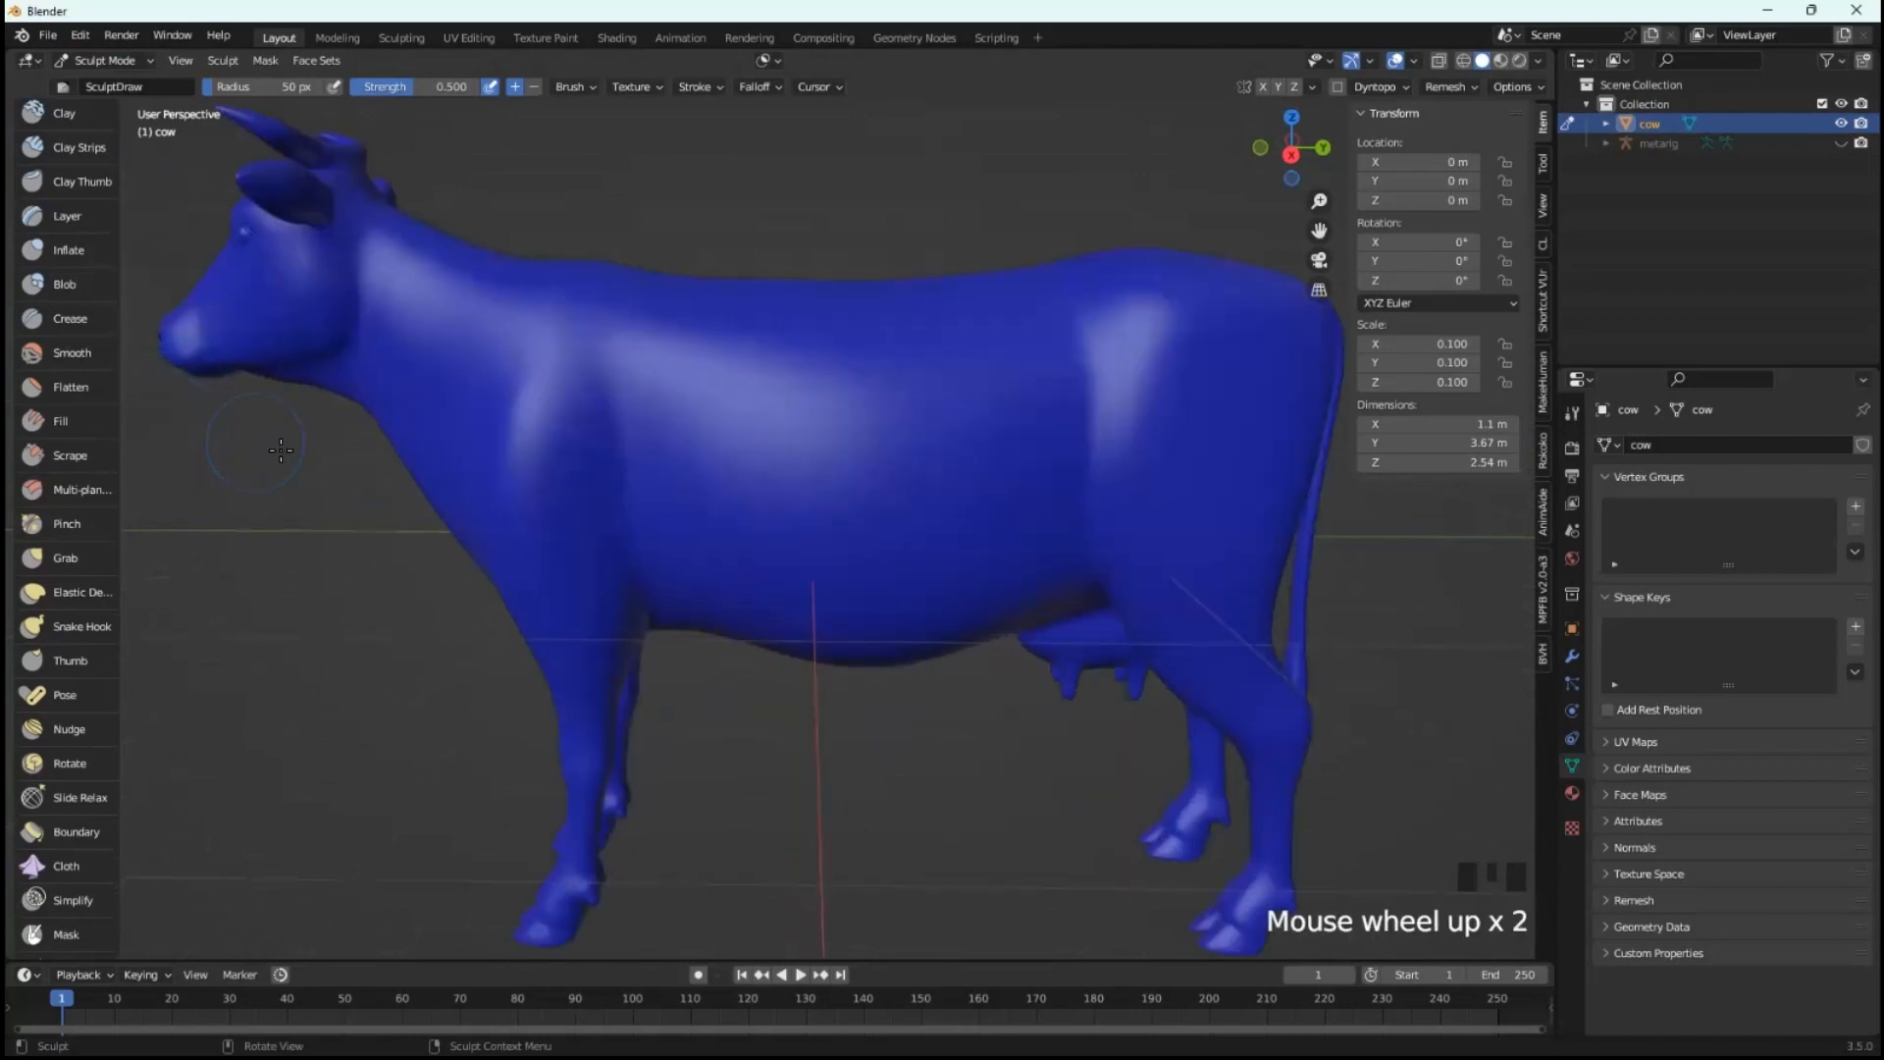
left_click(76, 112)
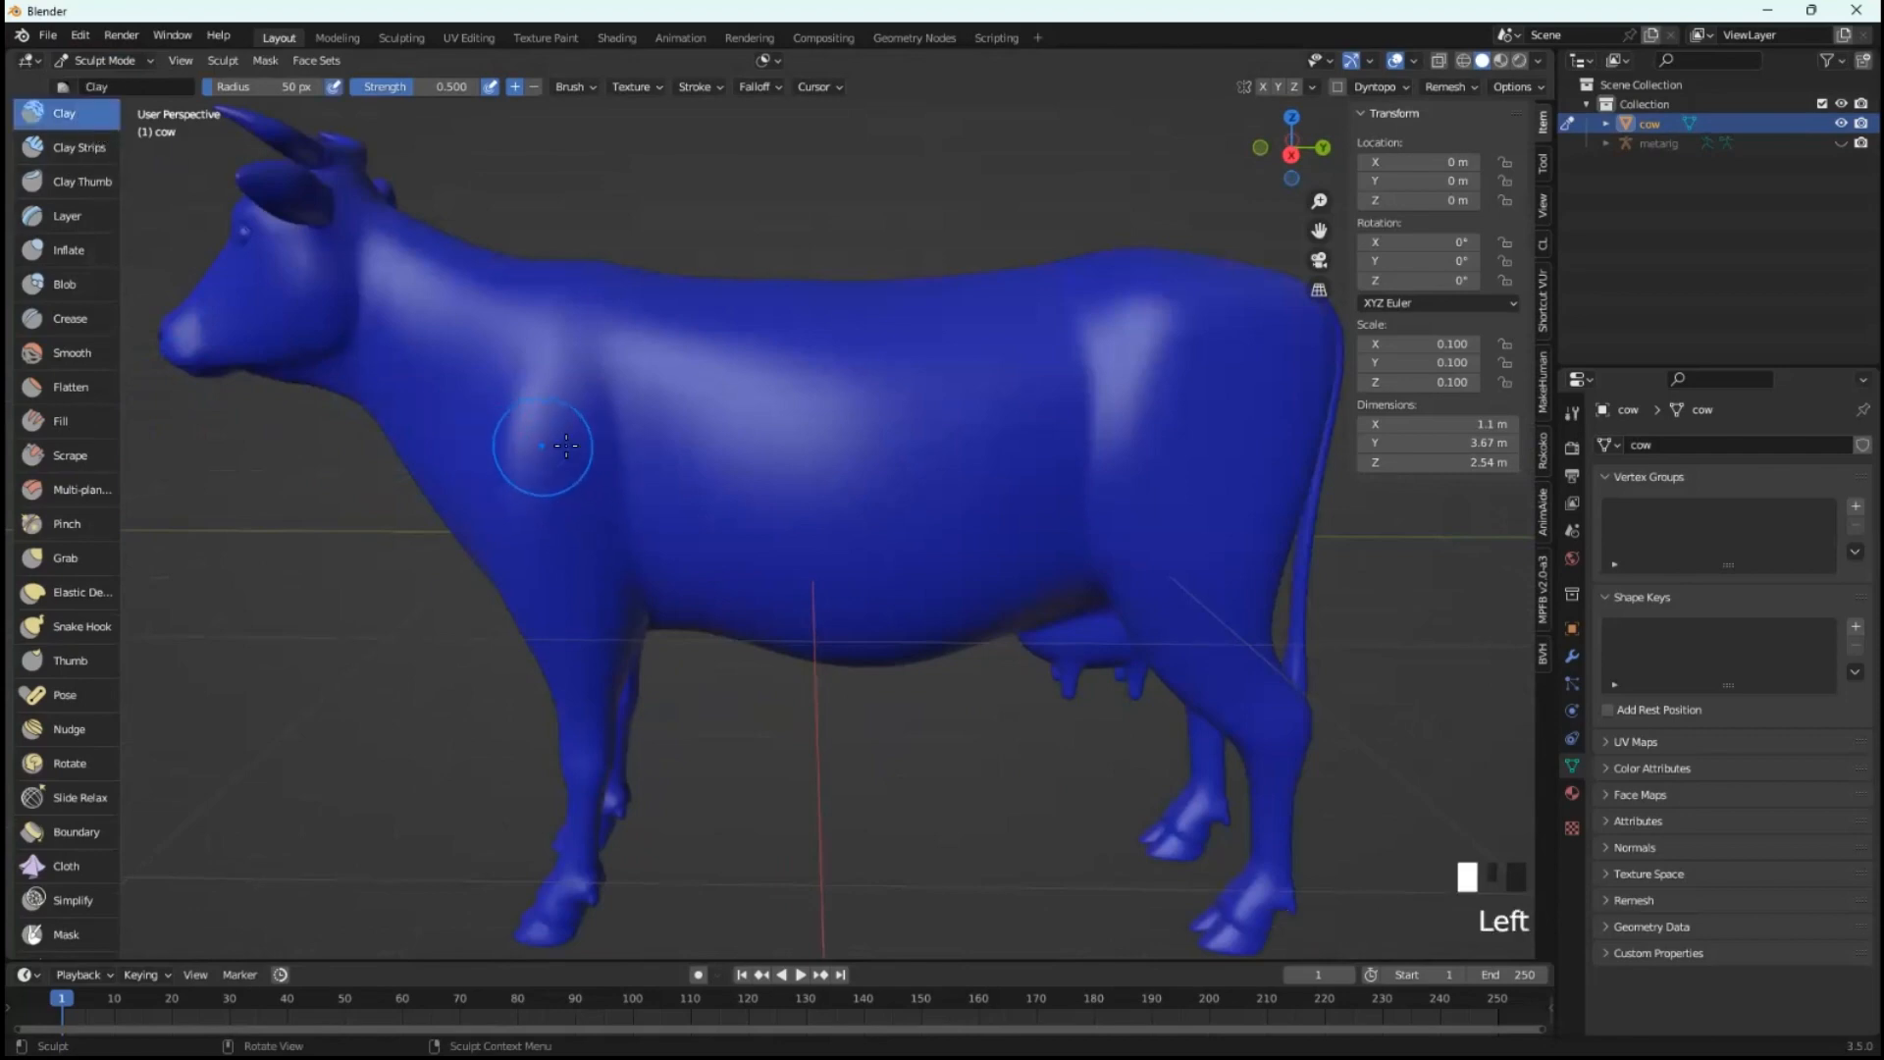
left_click_drag(521, 412, 570, 483)
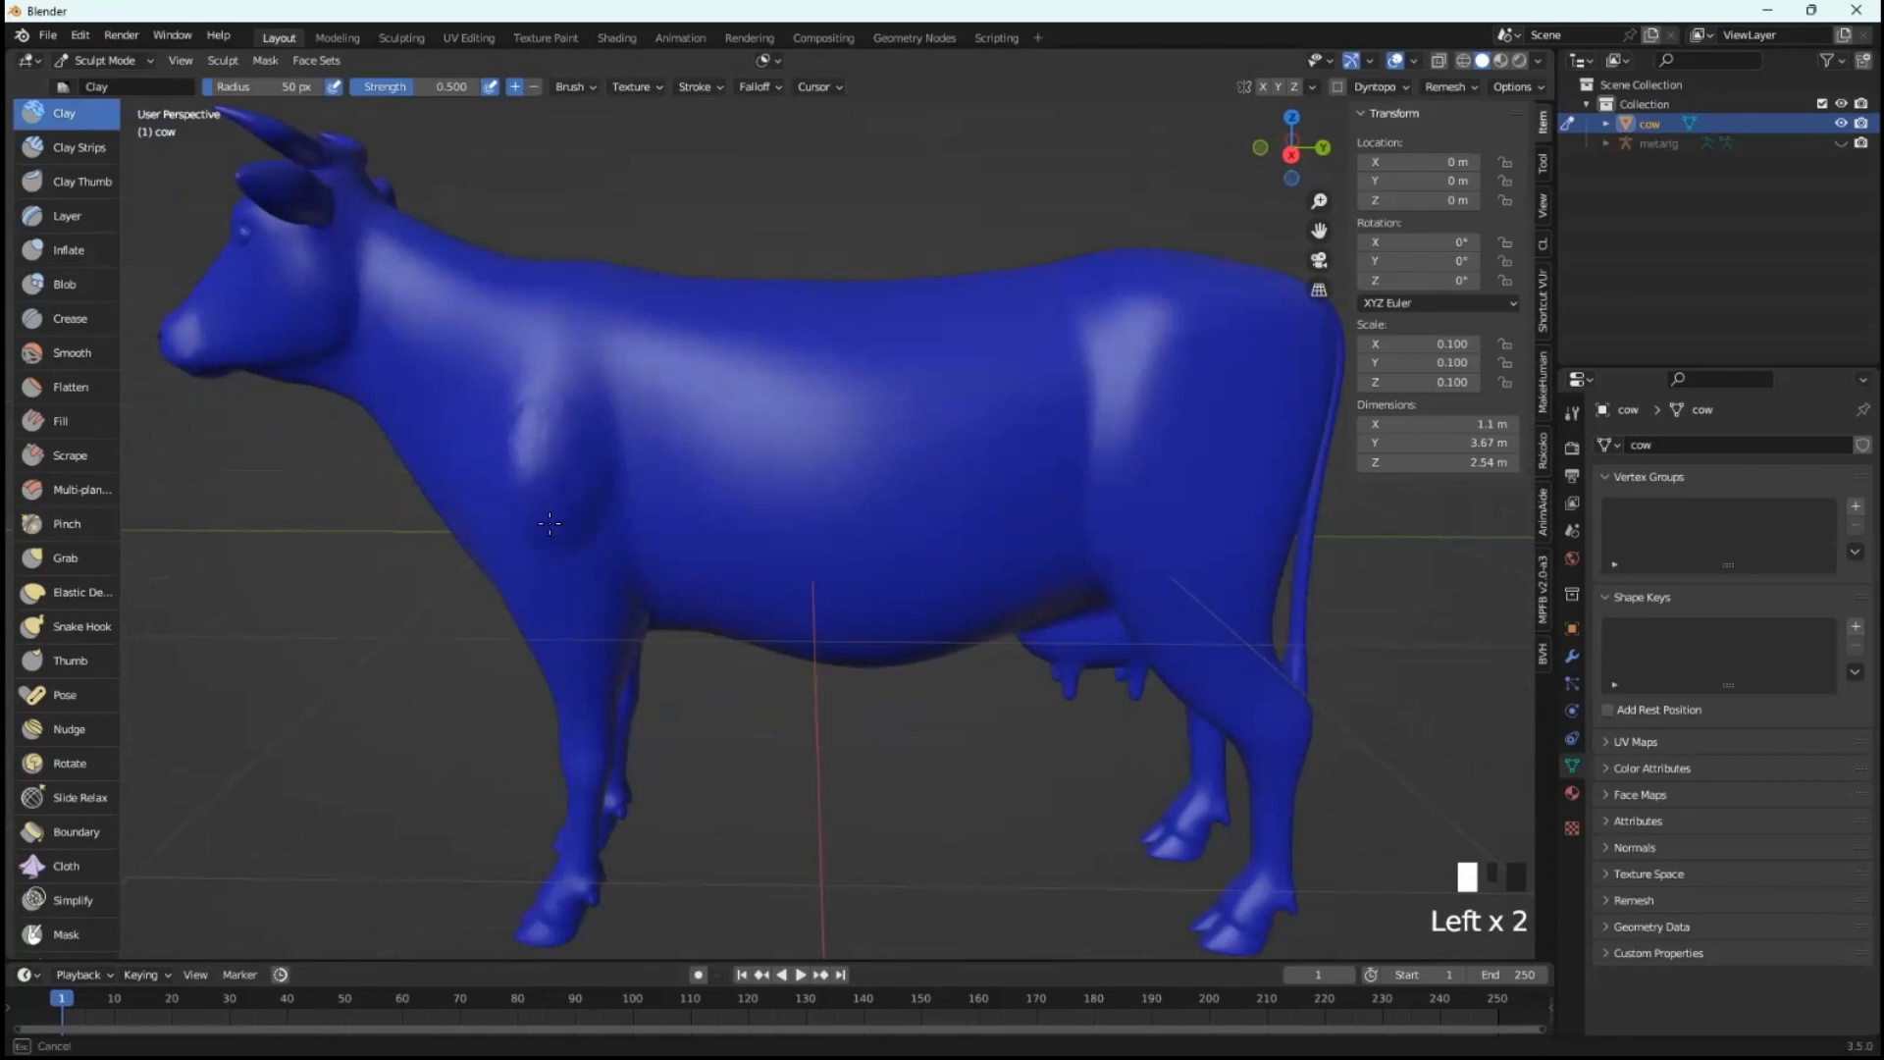
left_click_drag(566, 575, 593, 547)
middle_click_drag(593, 547, 921, 551)
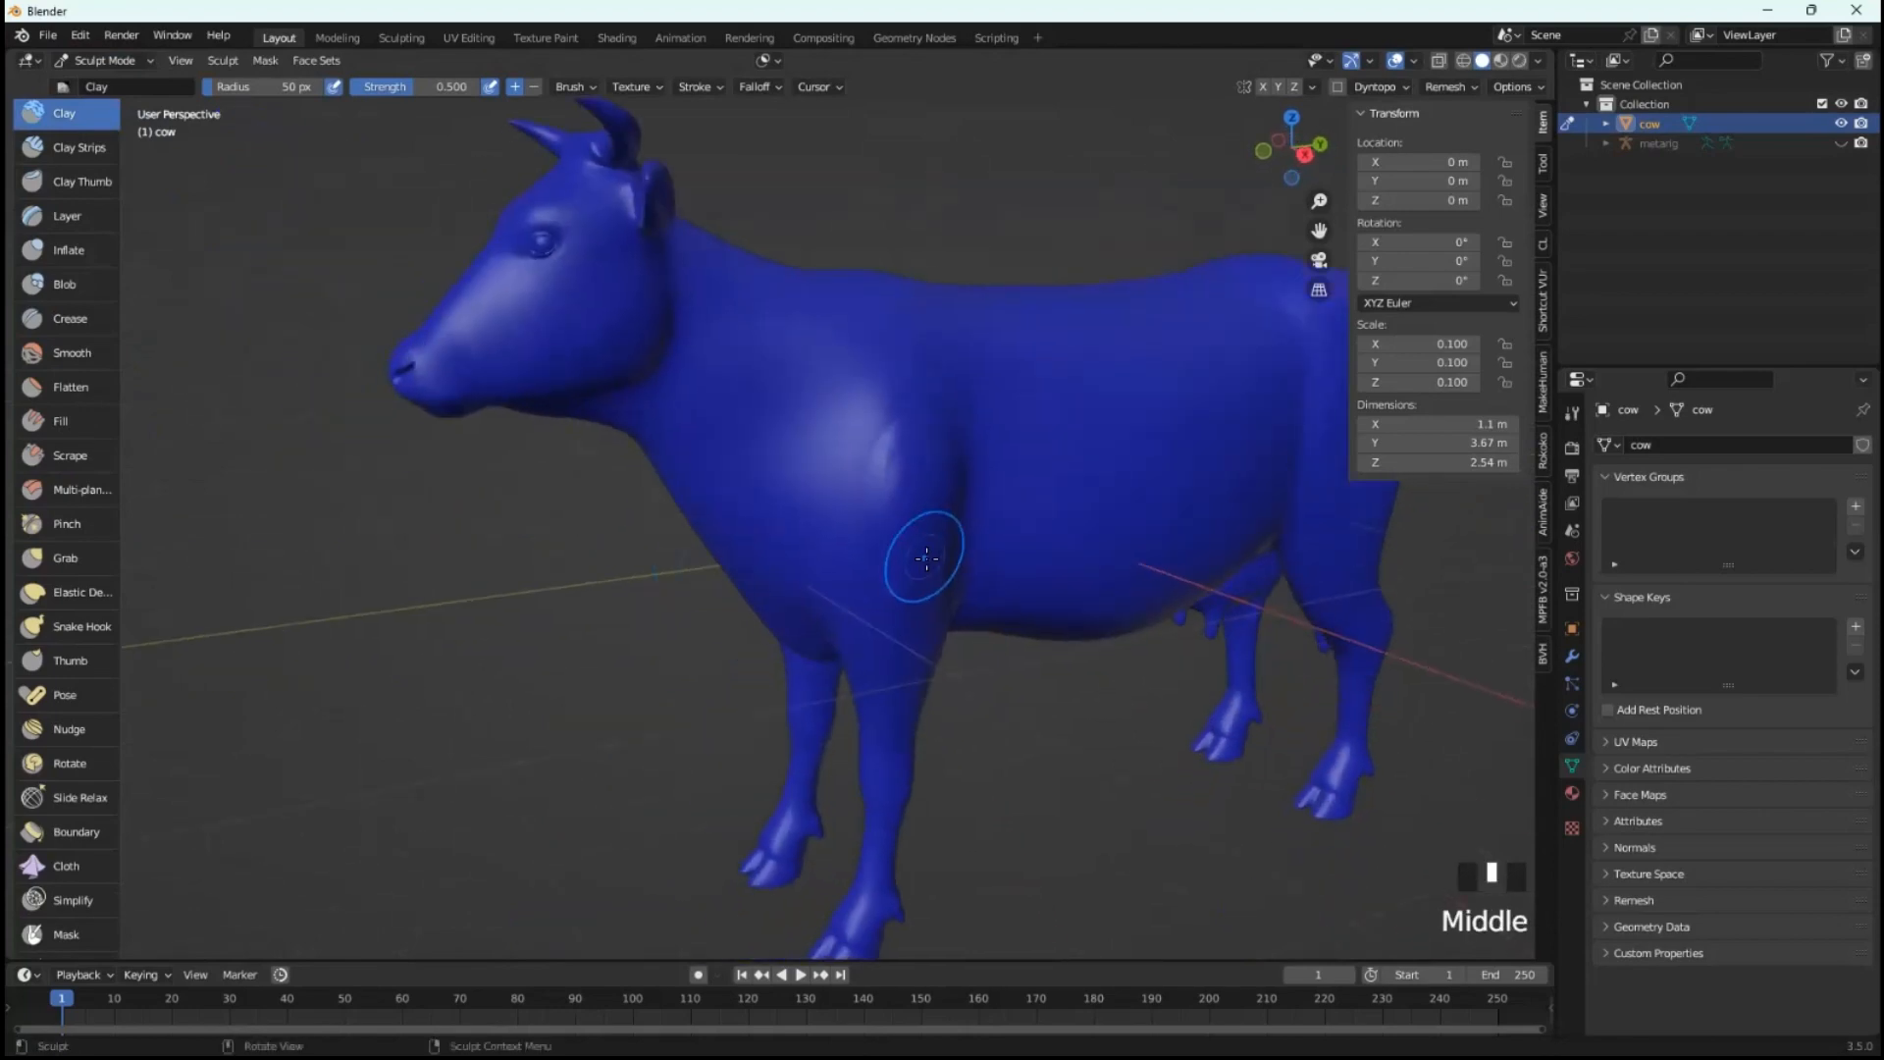
left_click(860, 441)
mouse_move(860, 441)
left_mouse_down()
mouse_move(878, 596)
mouse_move(913, 544)
mouse_move(911, 499)
left_mouse_up()
middle_click_drag(911, 499, 1044, 610)
mouse_move(1042, 526)
left_mouse_down()
mouse_move(1021, 687)
mouse_move(1021, 550)
mouse_move(1025, 618)
left_mouse_up()
mouse_move(1026, 618)
middle_mouse_down()
mouse_move(965, 636)
mouse_move(981, 645)
middle_mouse_up()
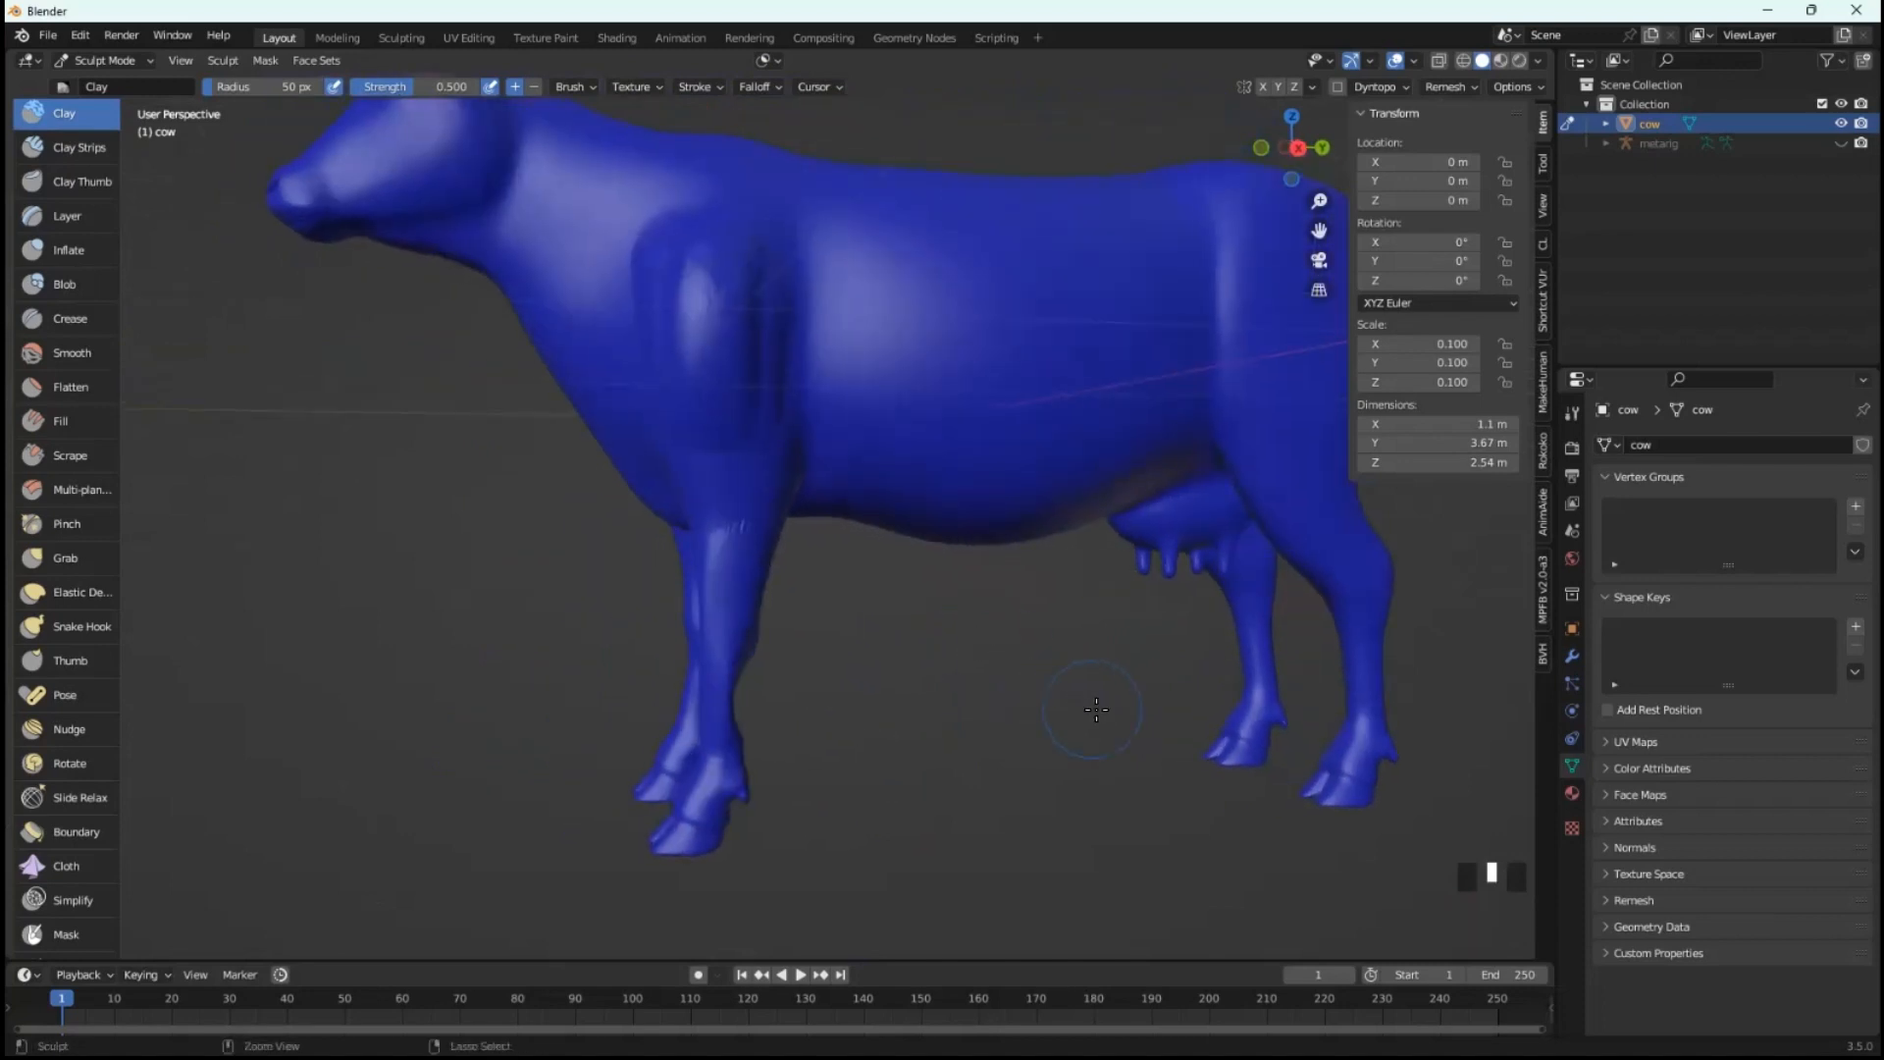
- Undo the Clay strokes on the cow's shoulder and leg, keeping the cow in Sculpt Mode
key("ctrl+z")
key("ctrl+z")
key("ctrl+z")
key("ctrl+z")
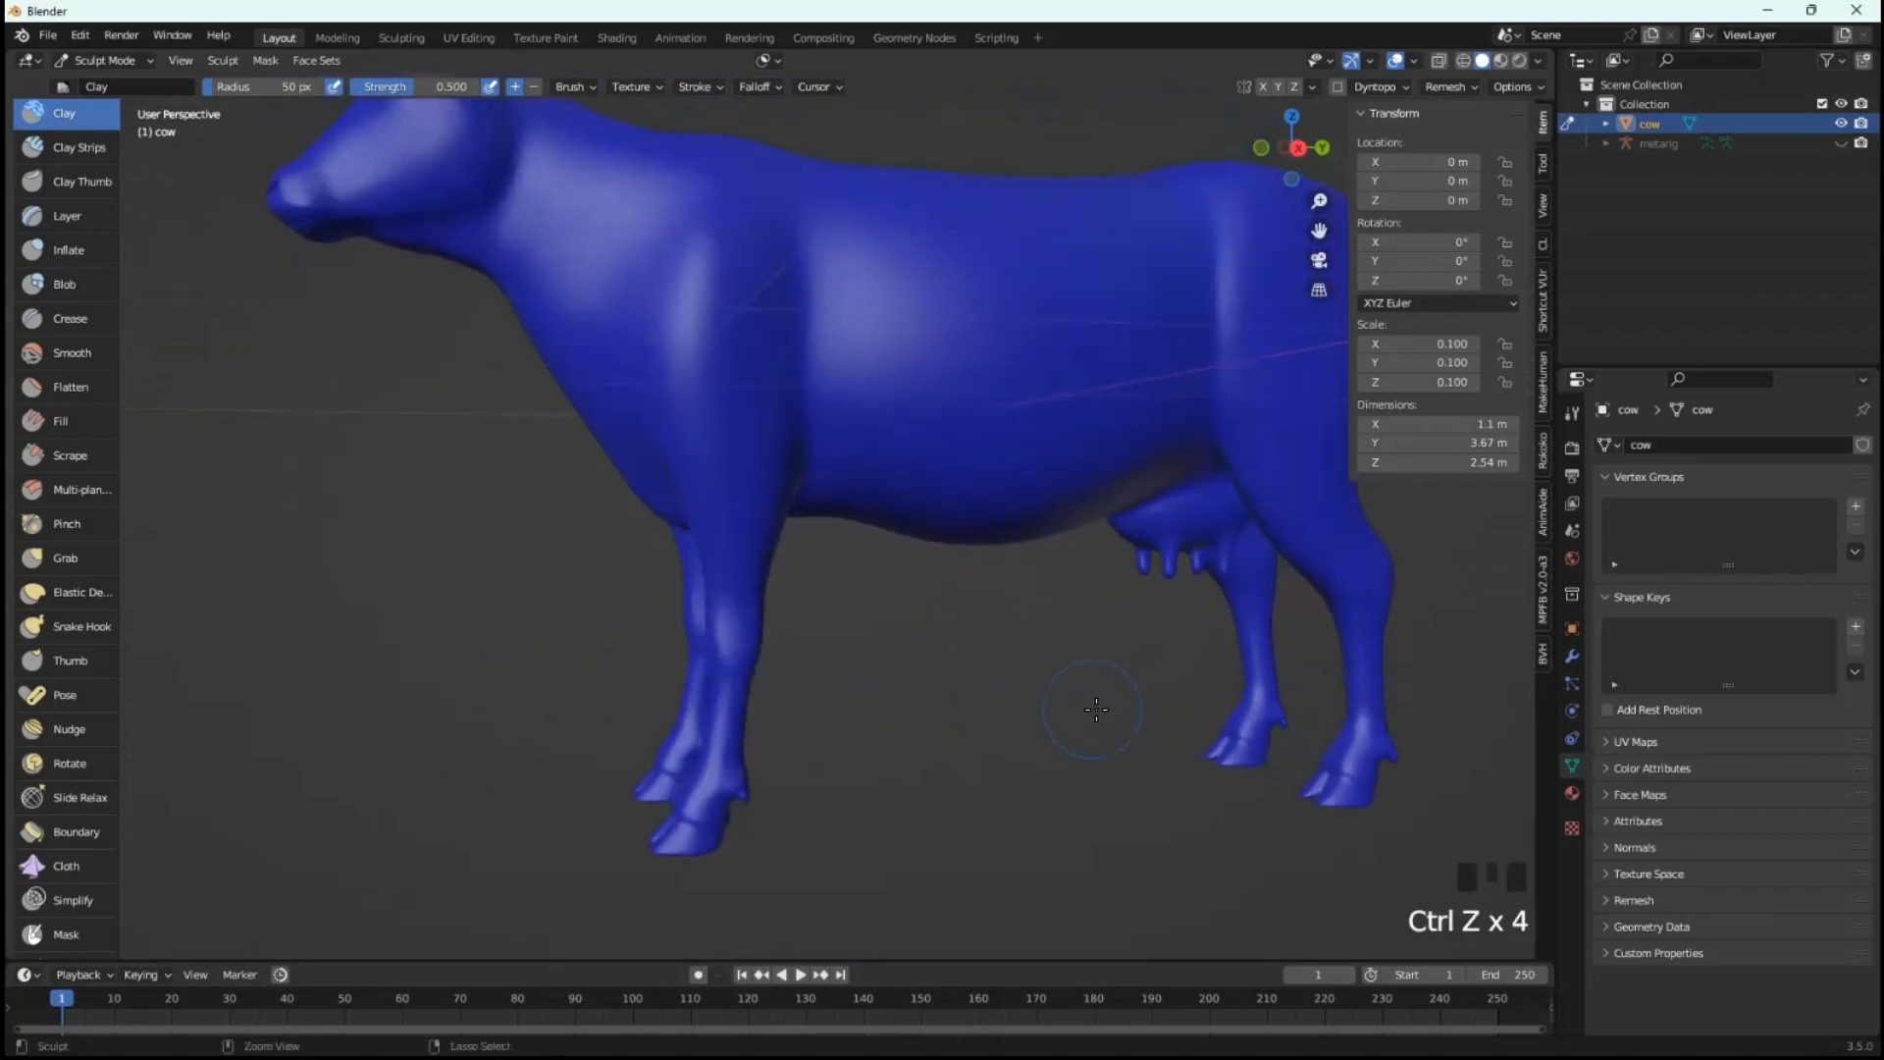
key("ctrl+z")
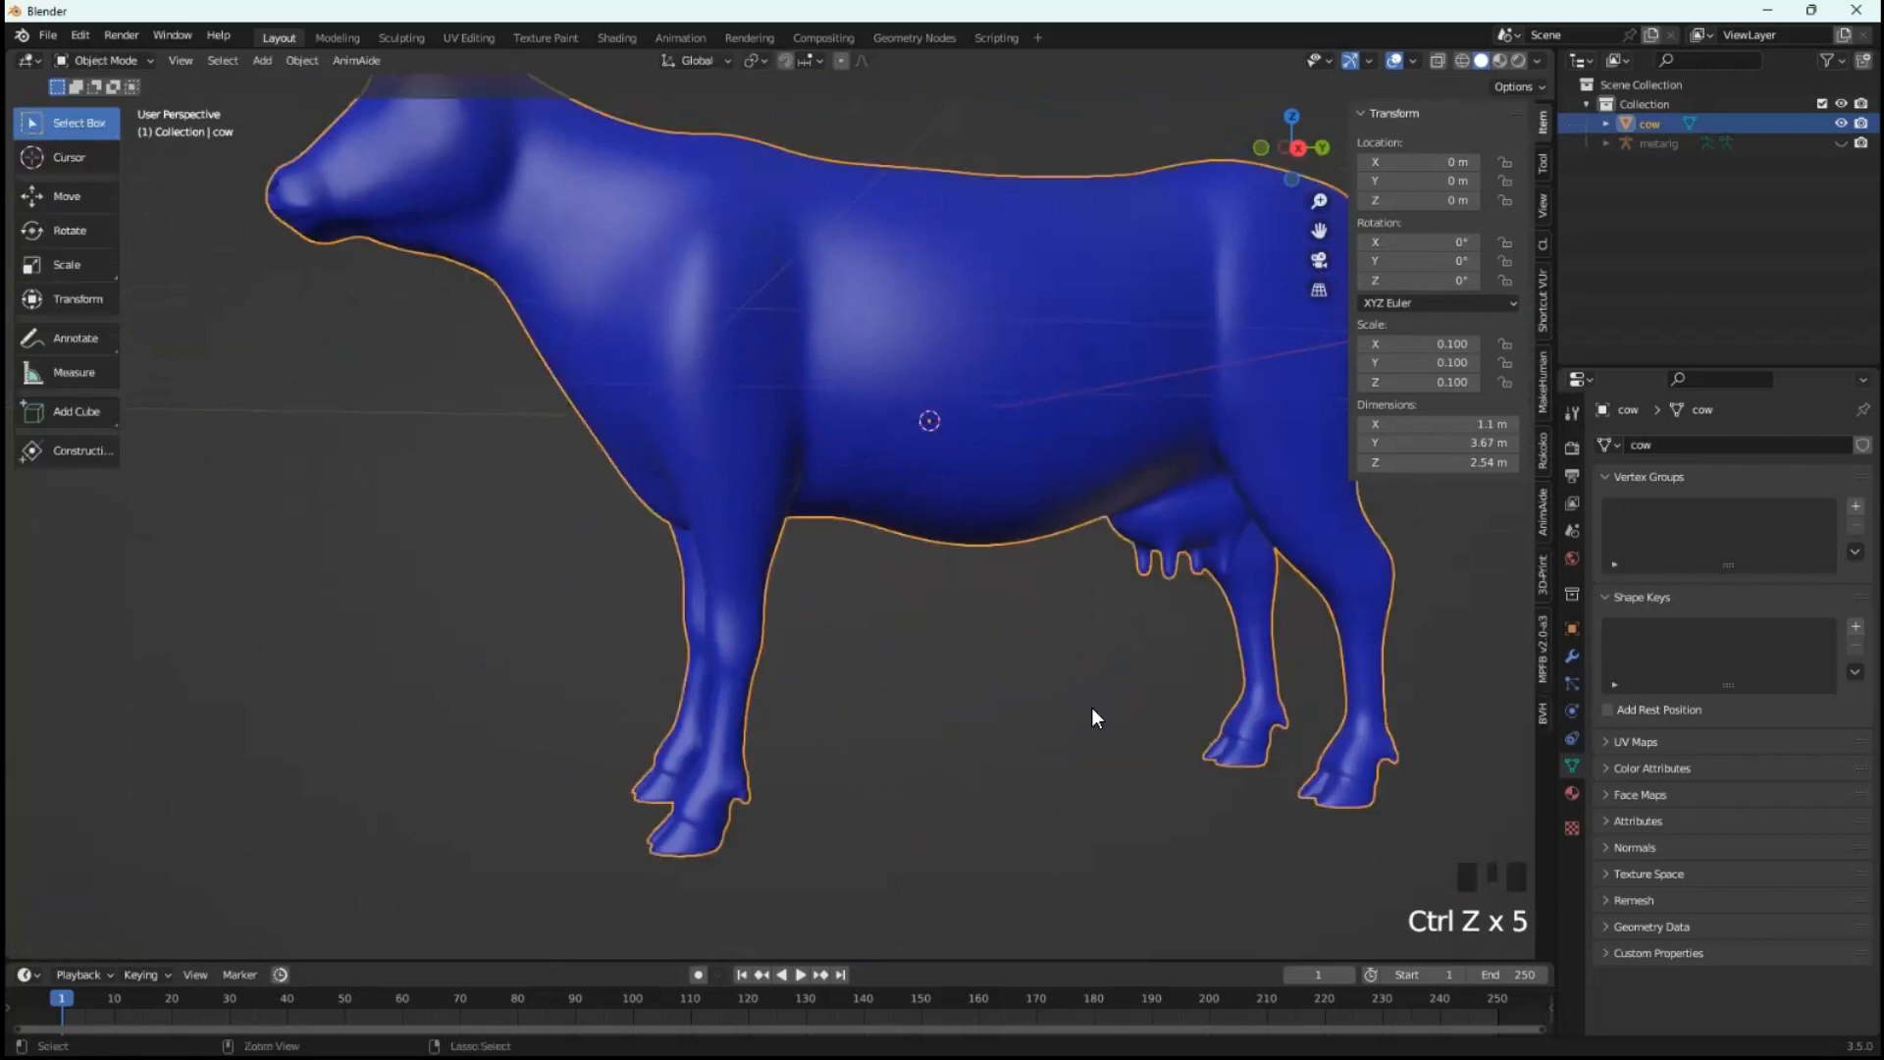
key("ctrl+shift+z")
- Activate the Pose brush and set its radius to 250 px
scroll(863, 400, "down", 3)
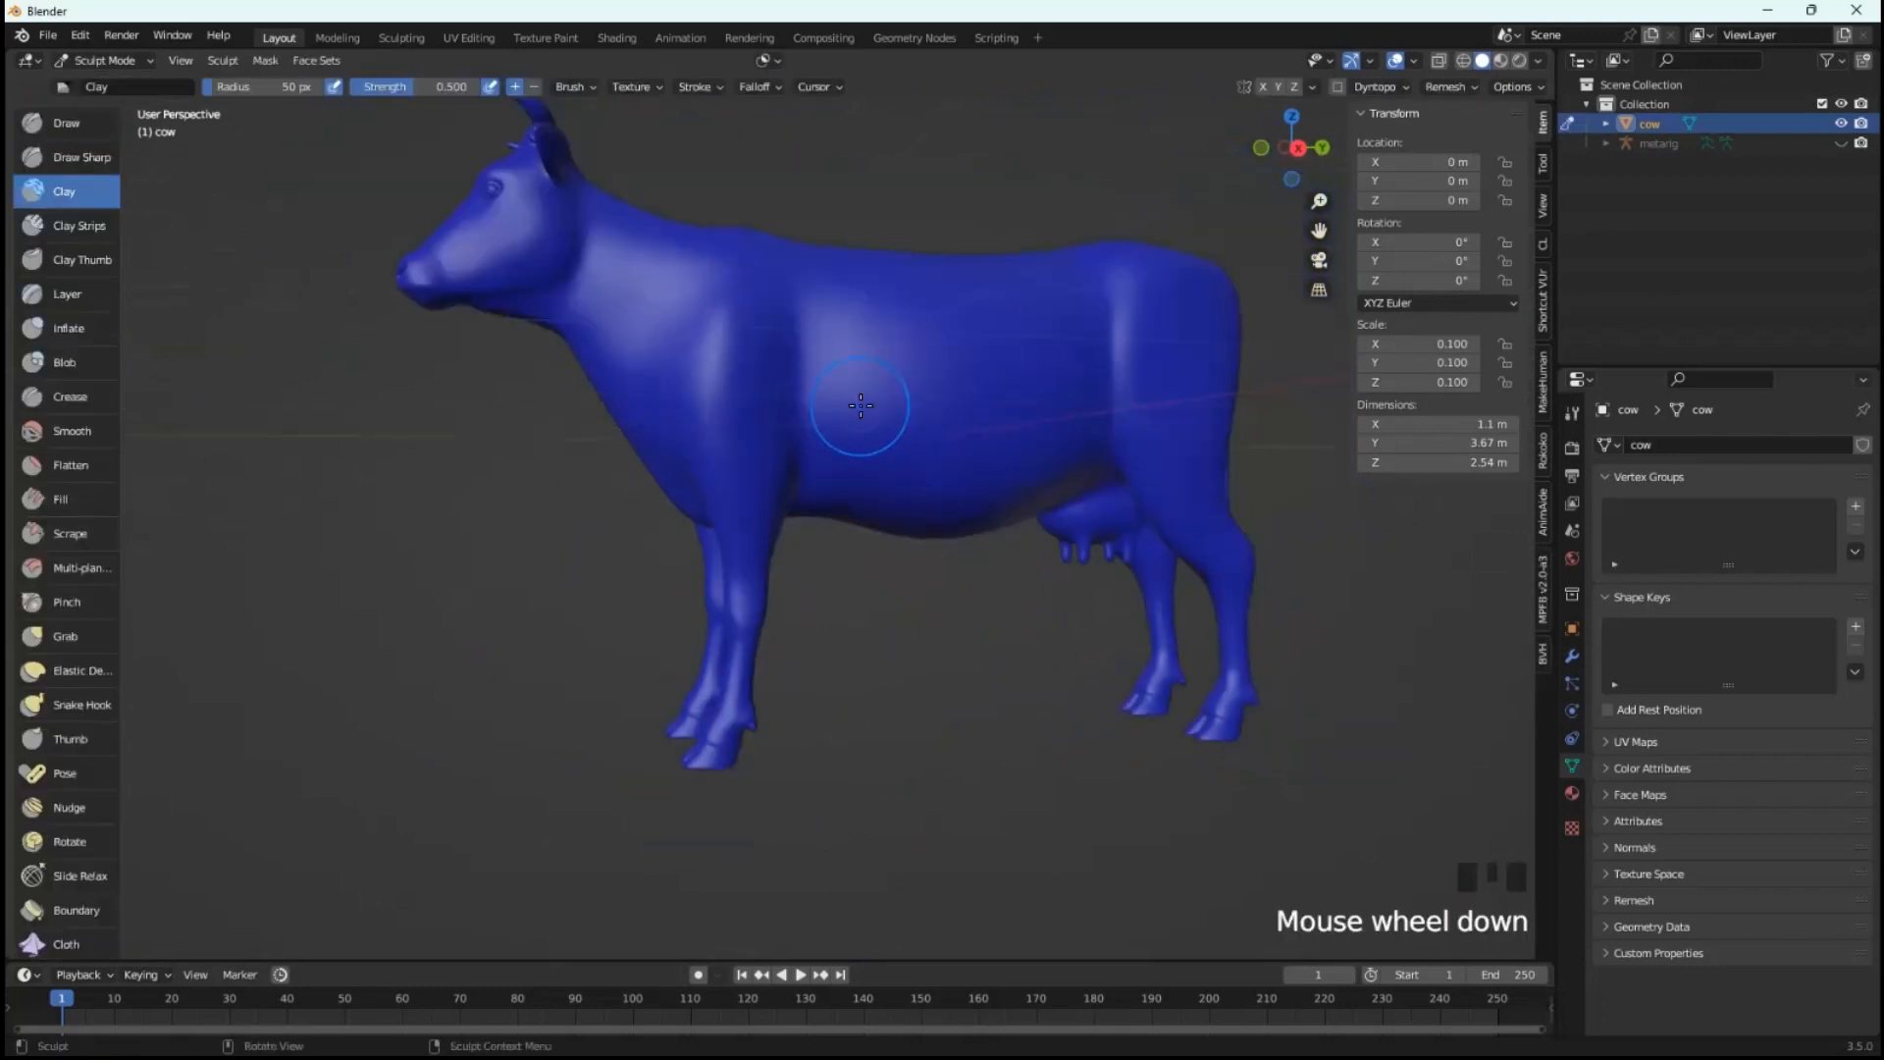
mouse_move(863, 400)
middle_mouse_down()
mouse_move(760, 450)
mouse_move(1033, 420)
middle_mouse_up()
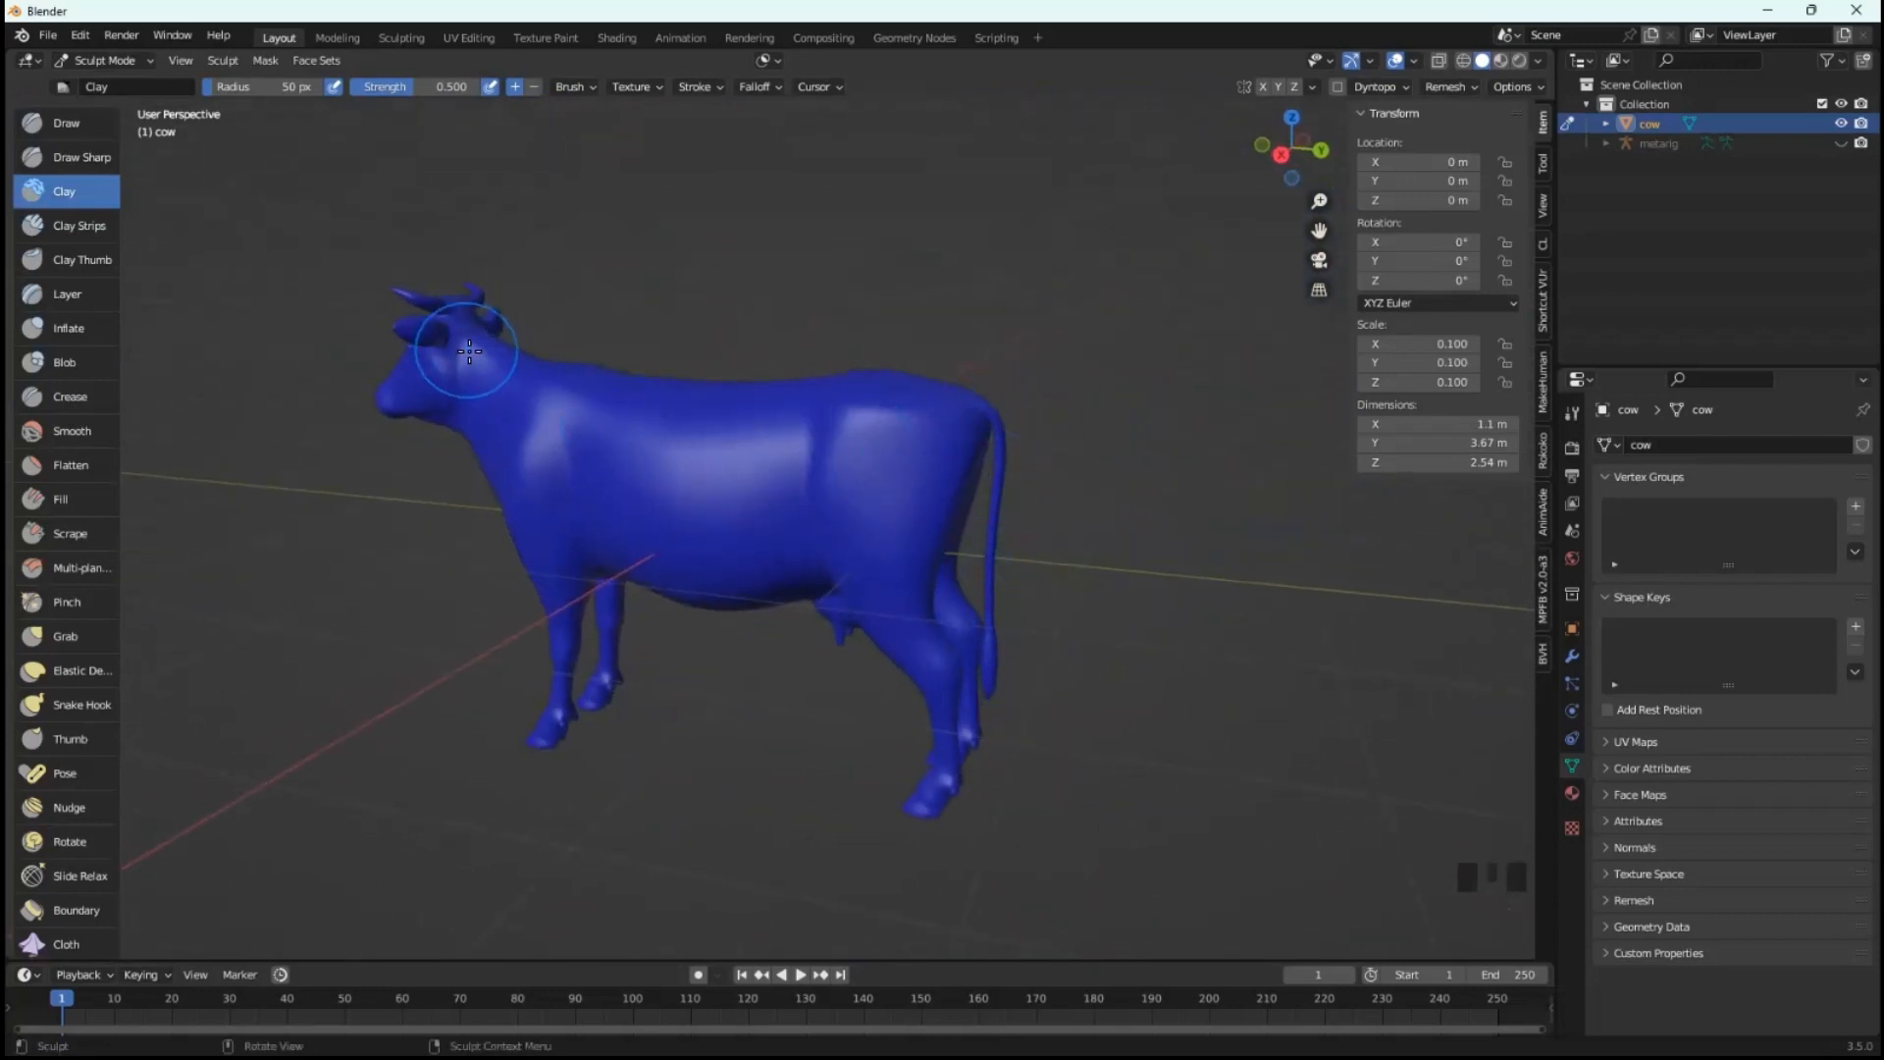
middle_click_drag(459, 351, 510, 363)
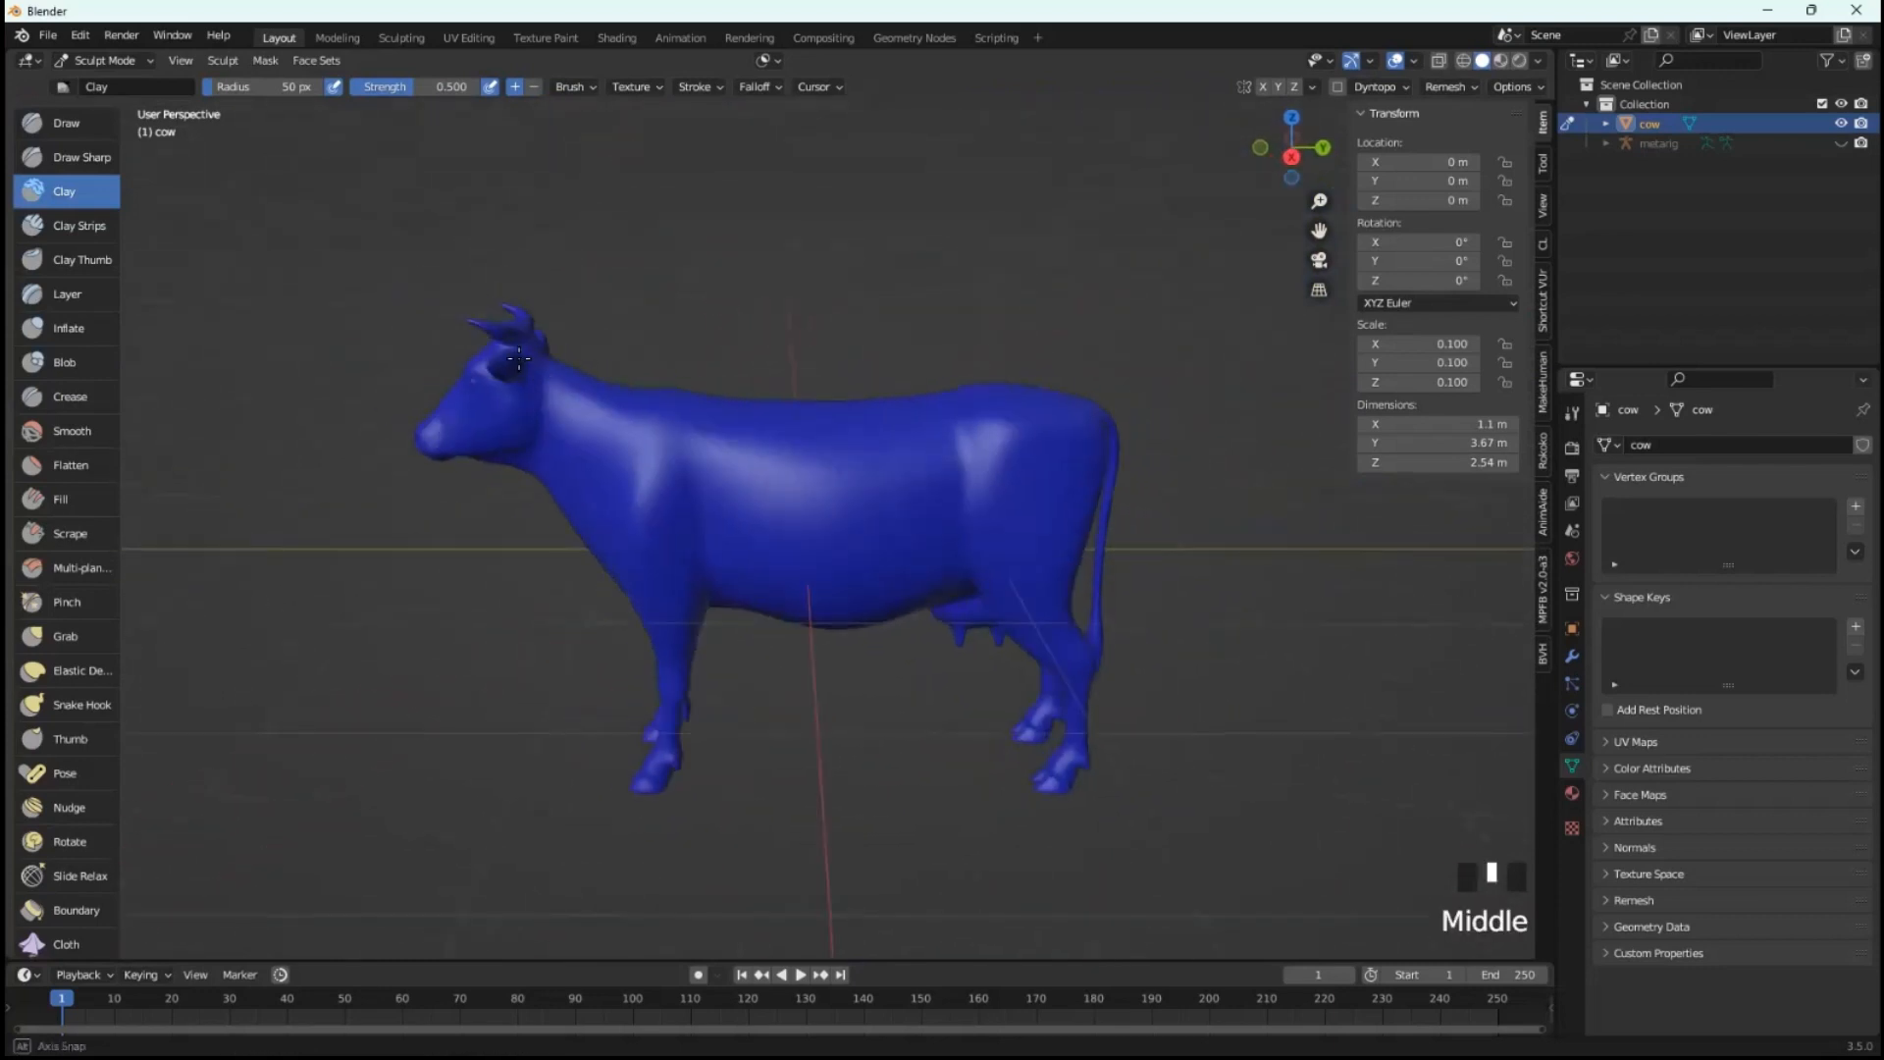
left_click(56, 774)
middle_click_drag(913, 841, 803, 610)
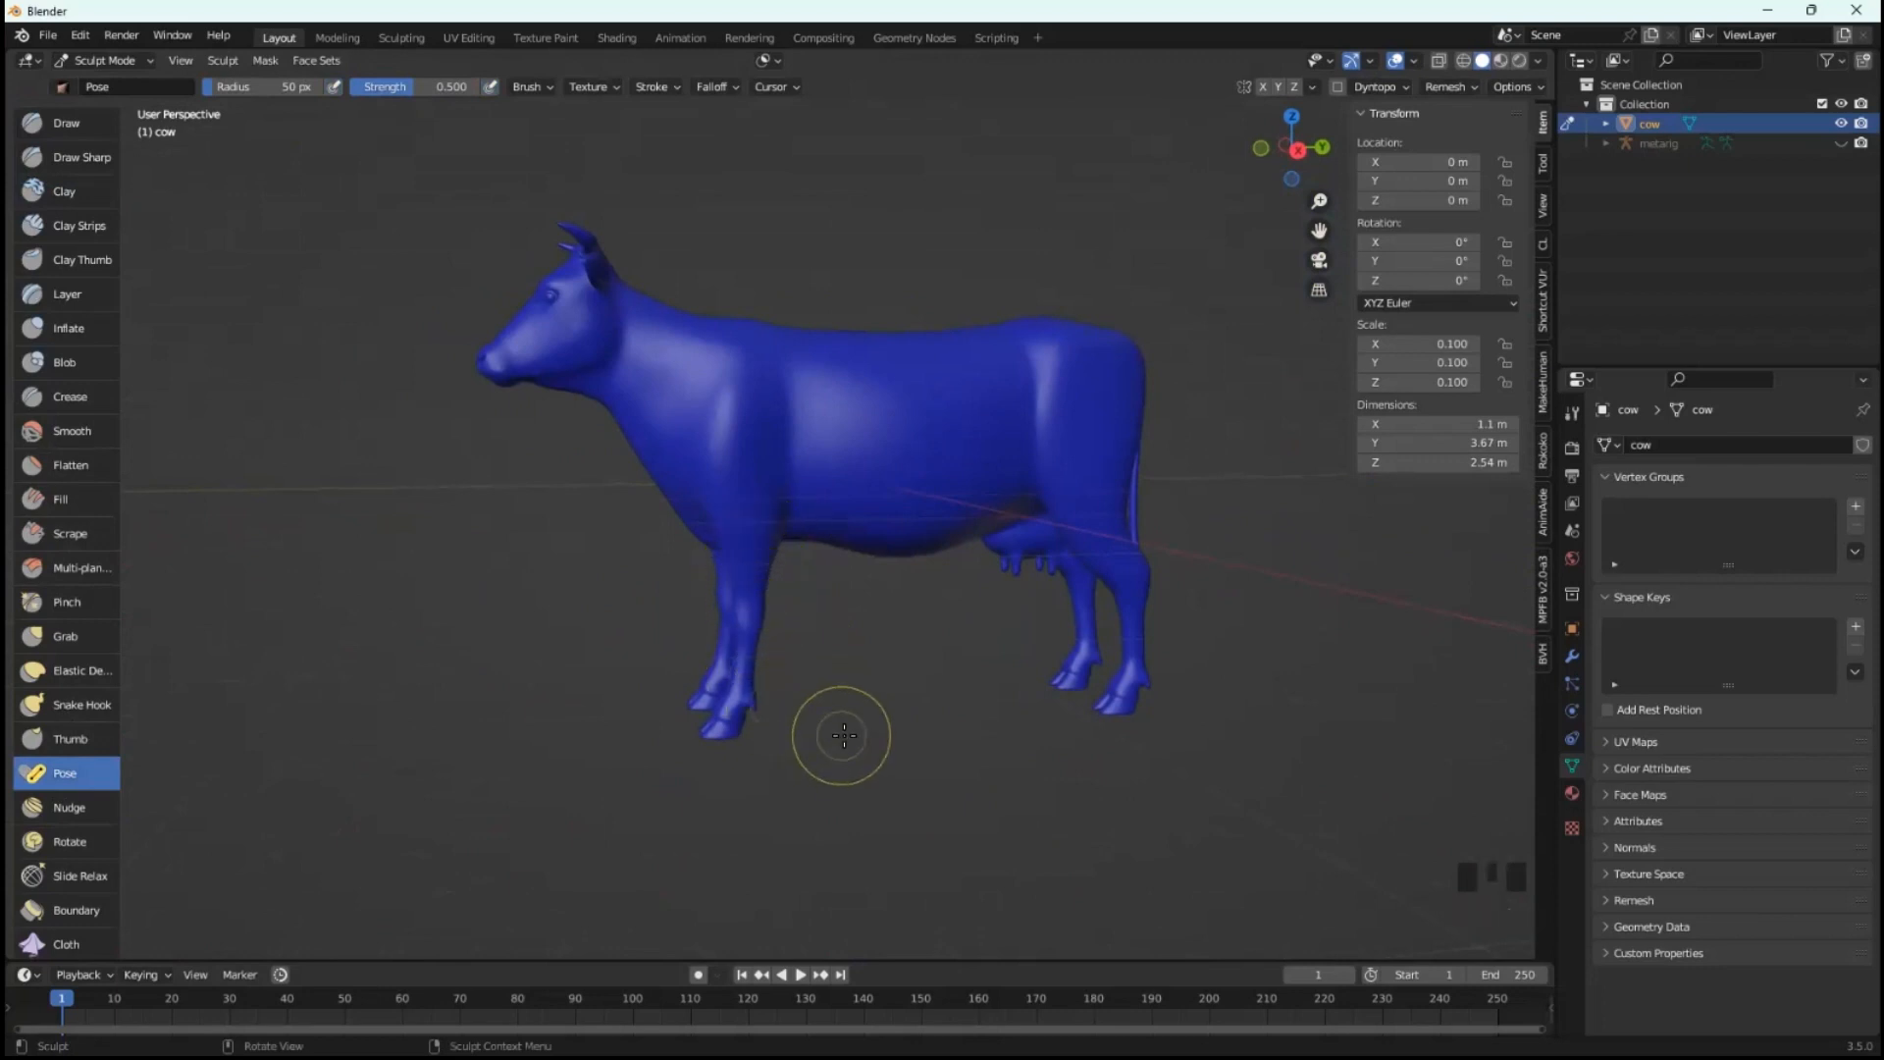
right_click(828, 713)
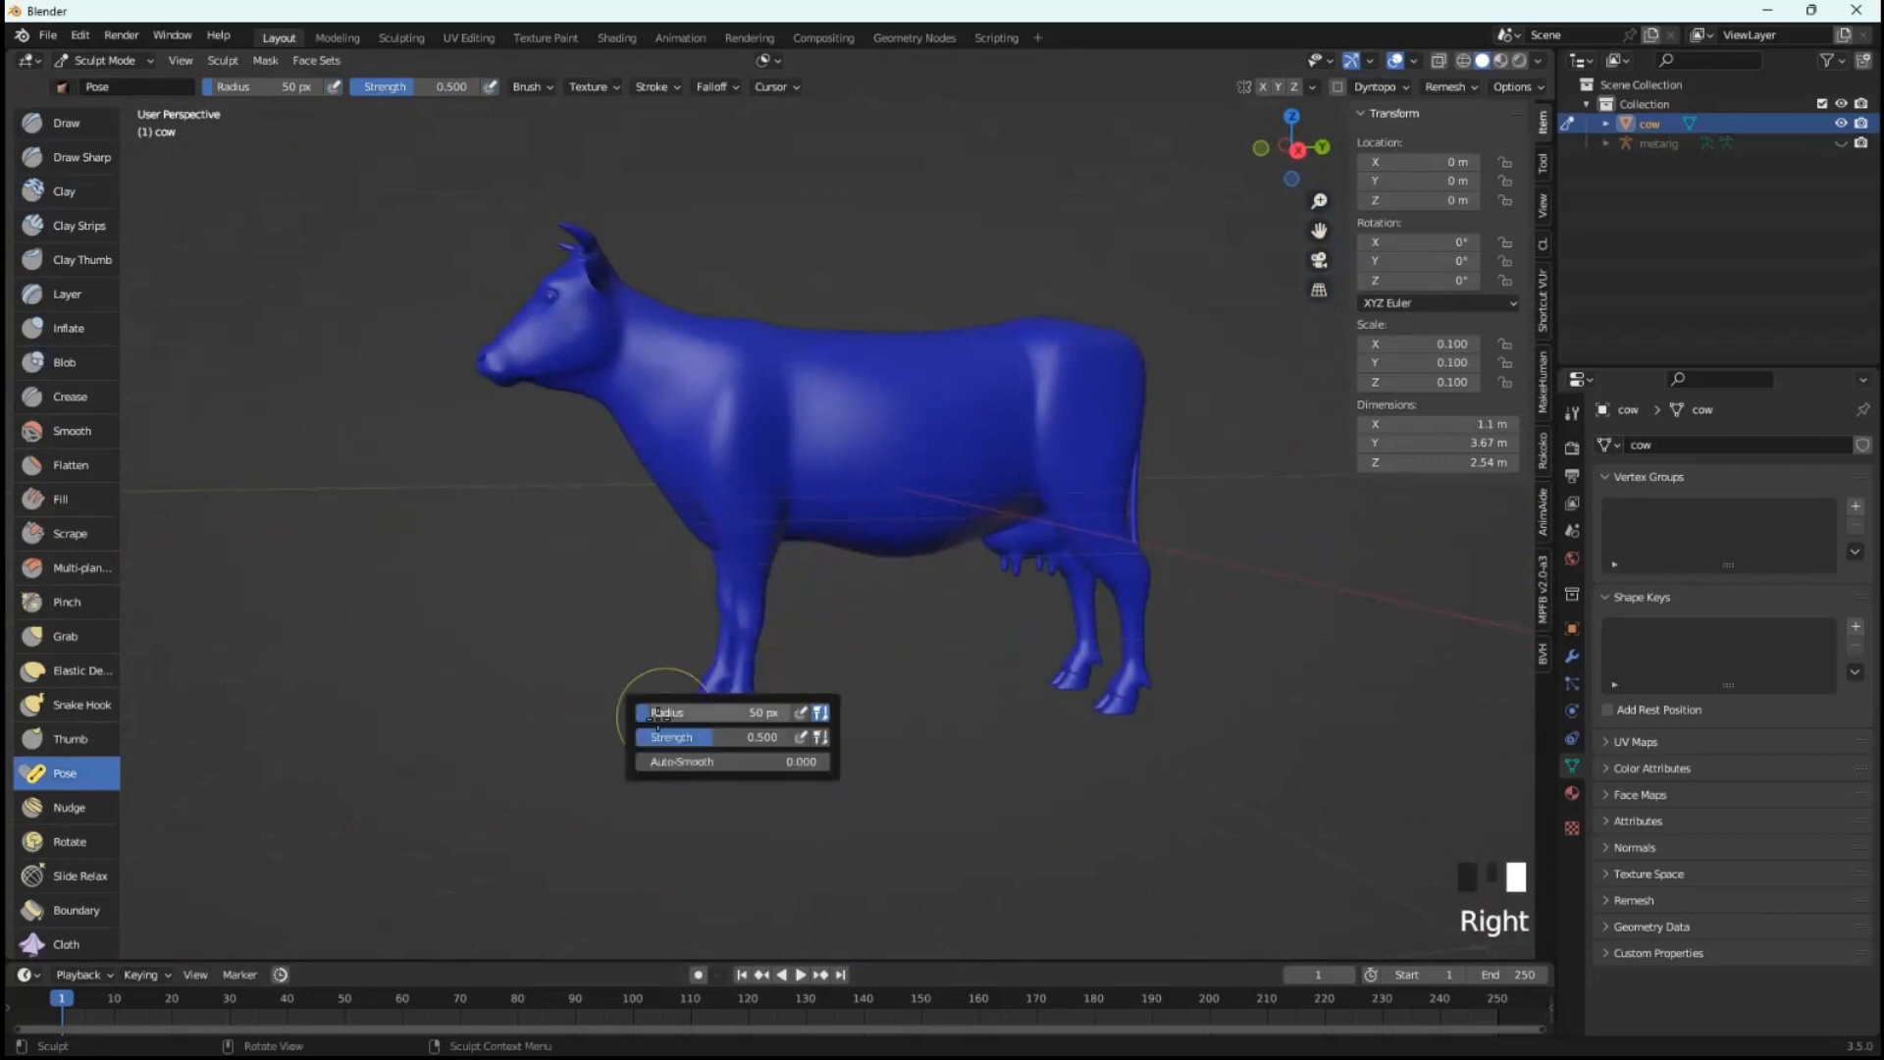
mouse_move(650, 712)
left_mouse_down()
mouse_move(768, 461)
mouse_move(790, 471)
mouse_move(768, 509)
left_mouse_up()
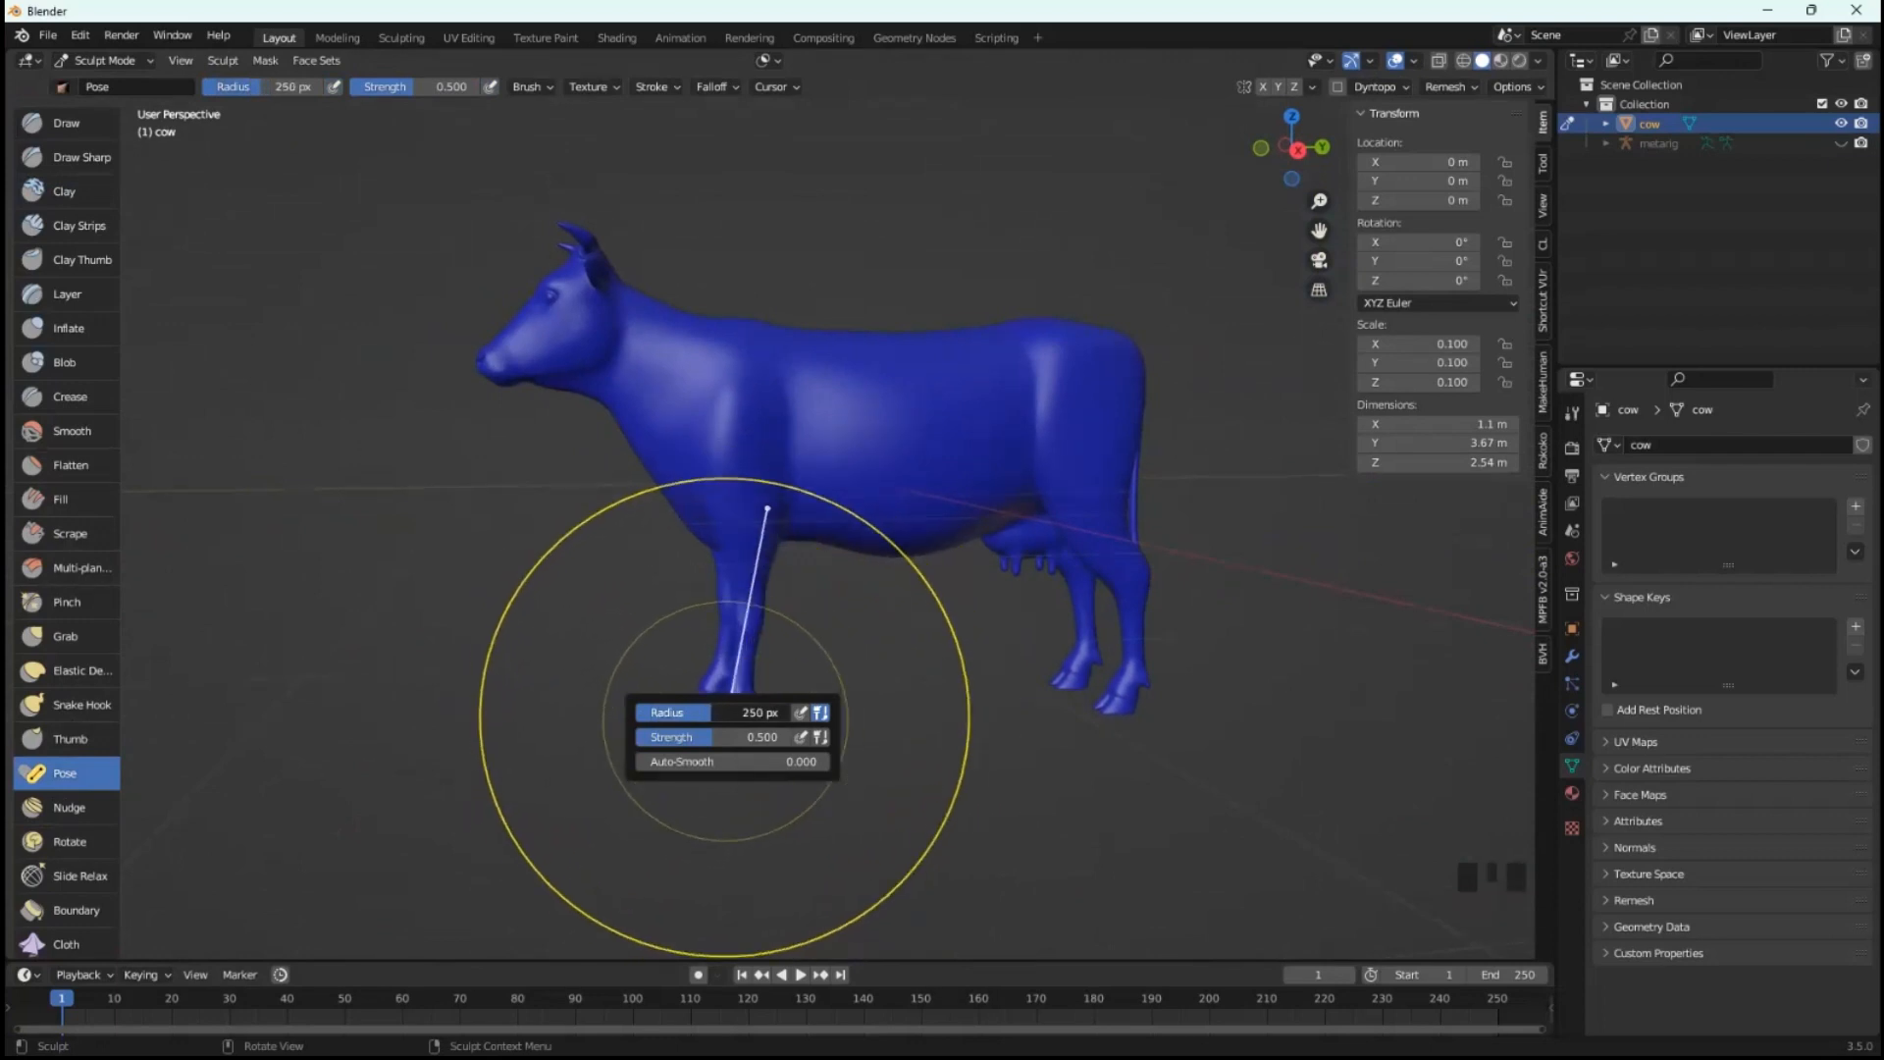
left_click(879, 757)
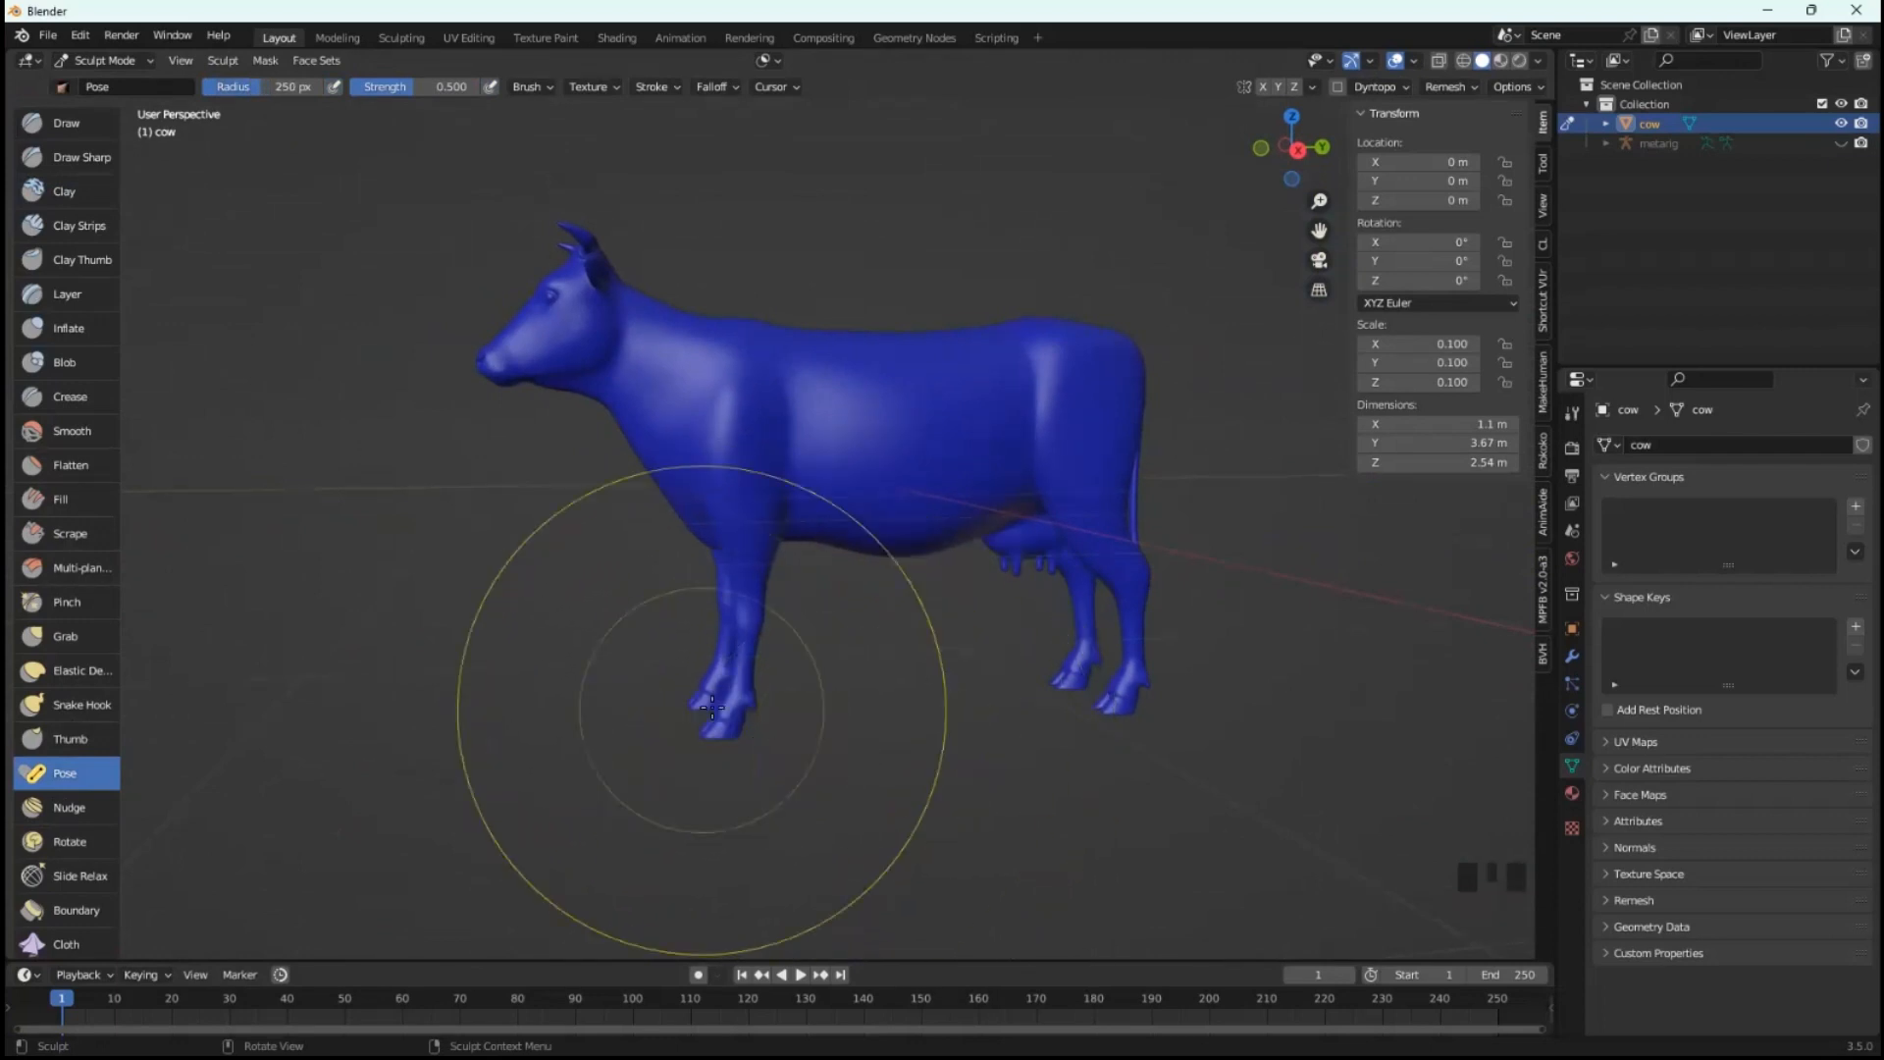
- Try to swing the cow's near front leg backward with the Pose brush, undoing the first attempt
mouse_move(712, 707)
left_mouse_down()
mouse_move(732, 734)
mouse_move(691, 721)
mouse_move(722, 720)
left_mouse_up()
key("ctrl+z")
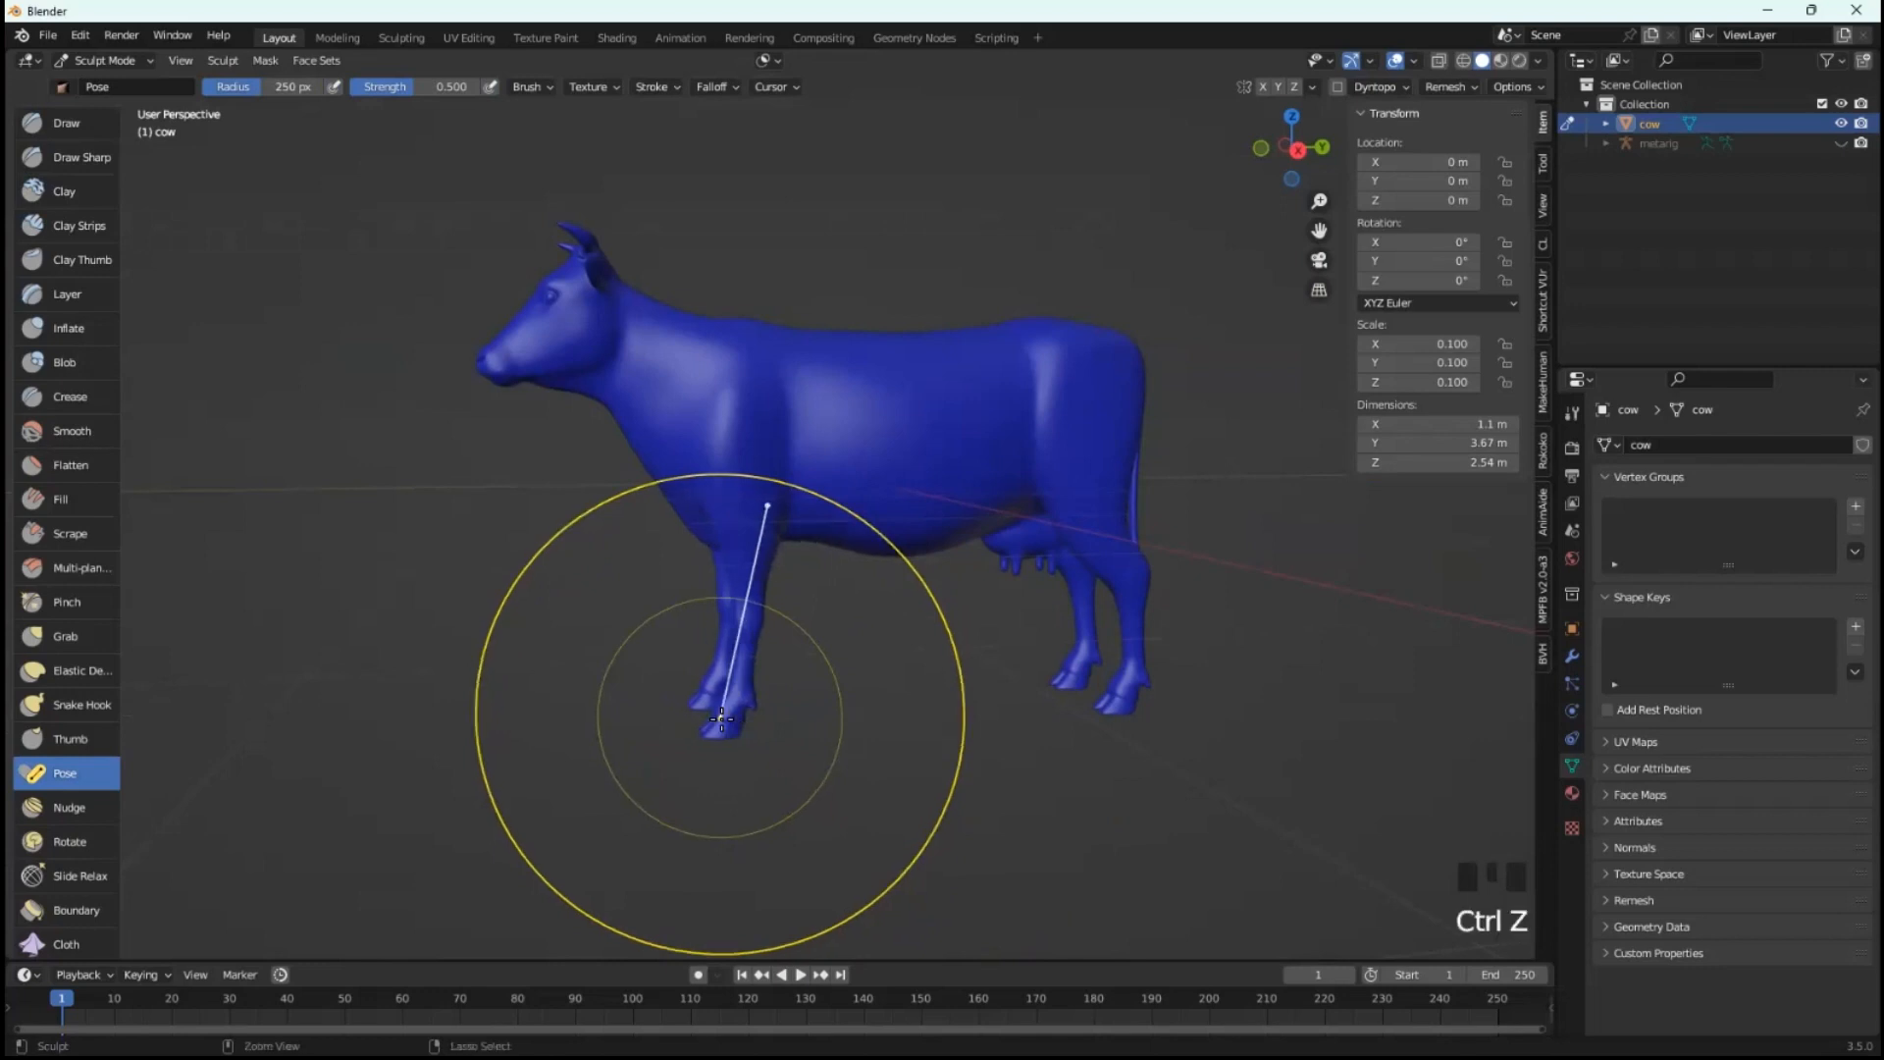
left_click(1512, 86)
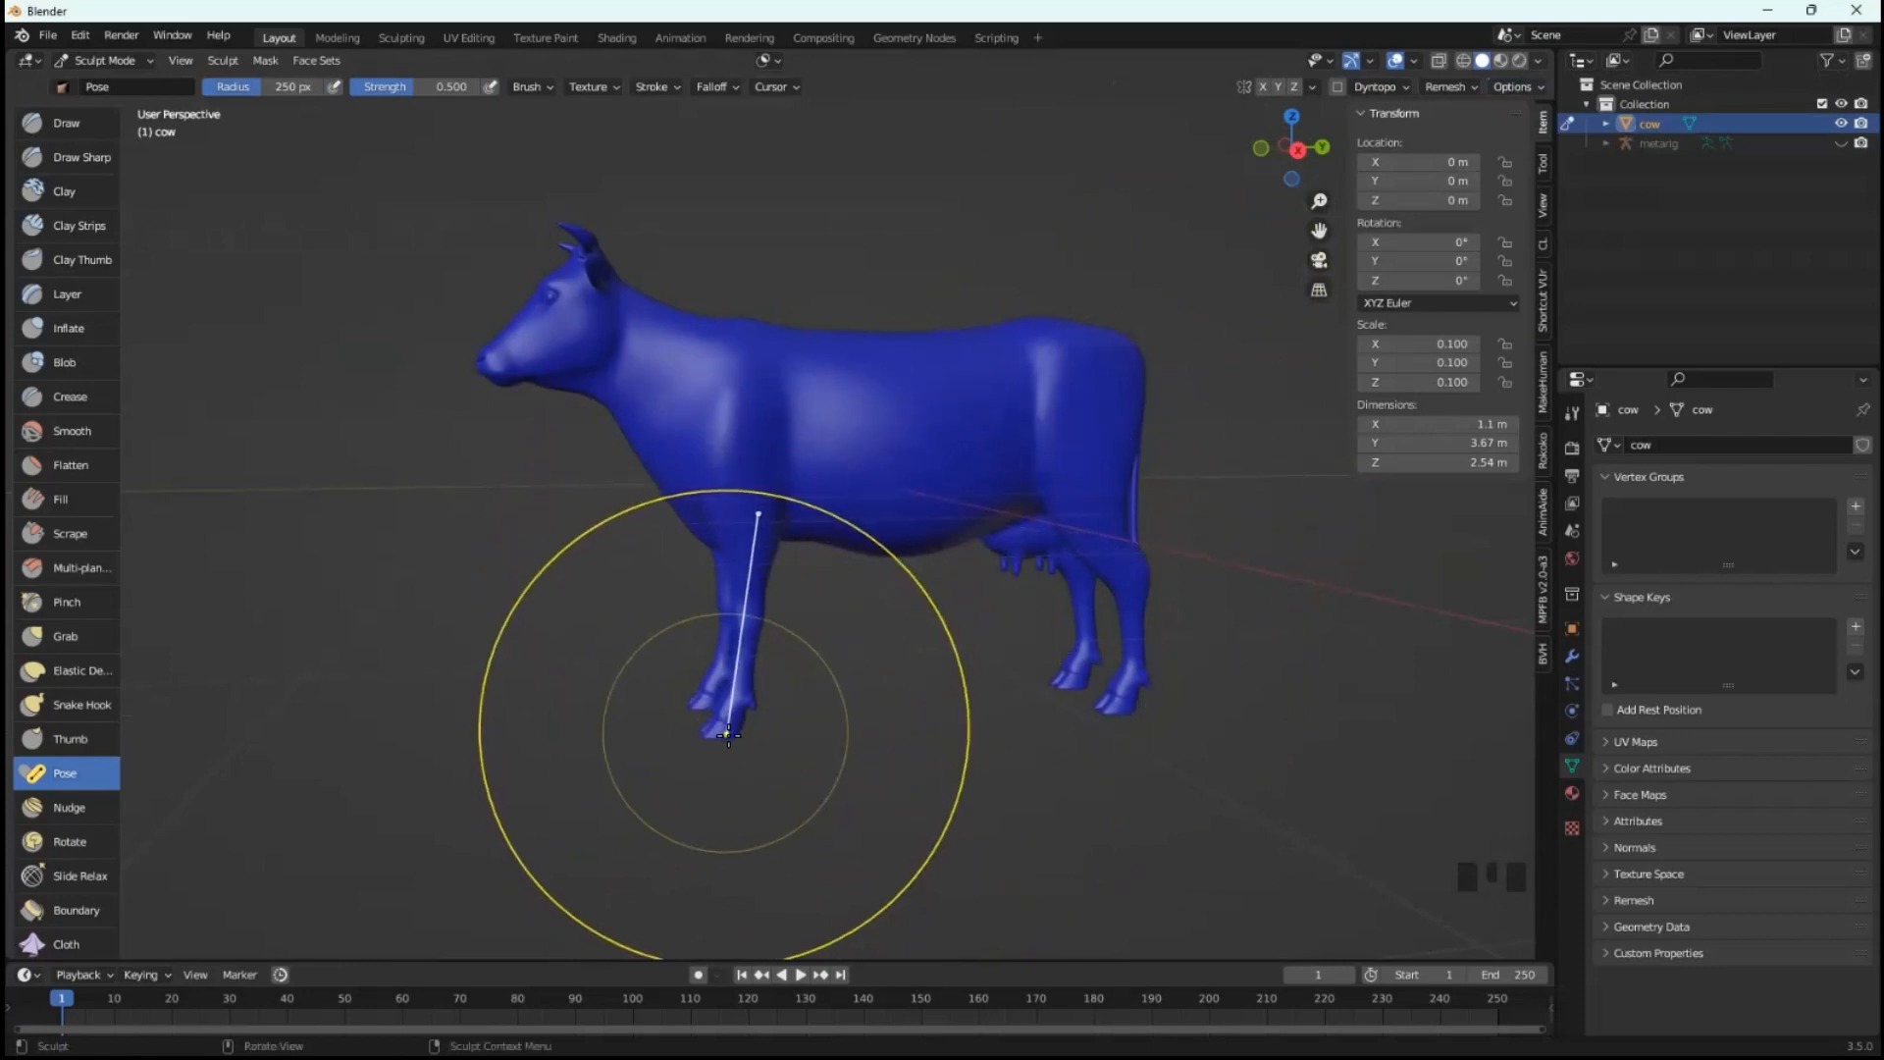
left_click_drag(729, 734, 775, 722)
scroll(883, 687, "up", 3)
mouse_move(883, 687)
middle_mouse_down()
mouse_move(913, 615)
mouse_move(858, 387)
mouse_move(829, 422)
middle_mouse_up()
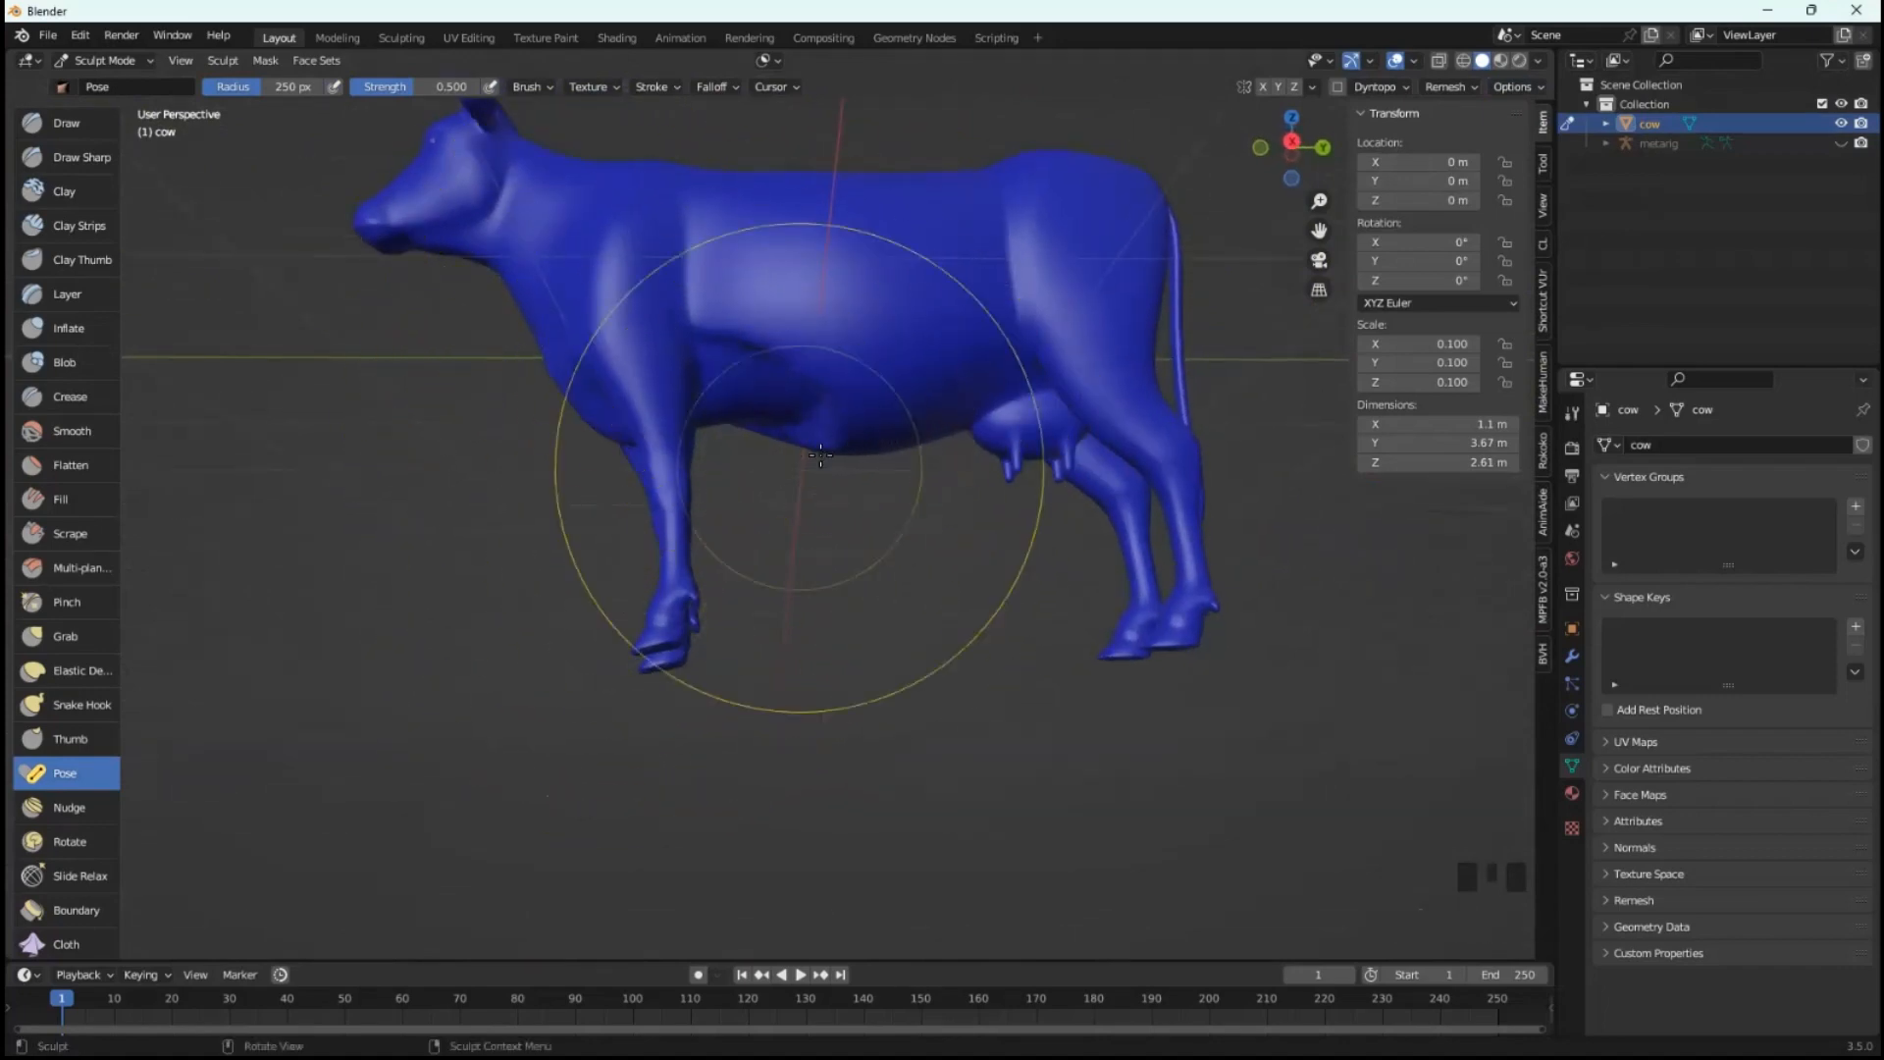
mouse_move(778, 736)
middle_mouse_down()
mouse_move(828, 648)
mouse_move(779, 673)
middle_mouse_up()
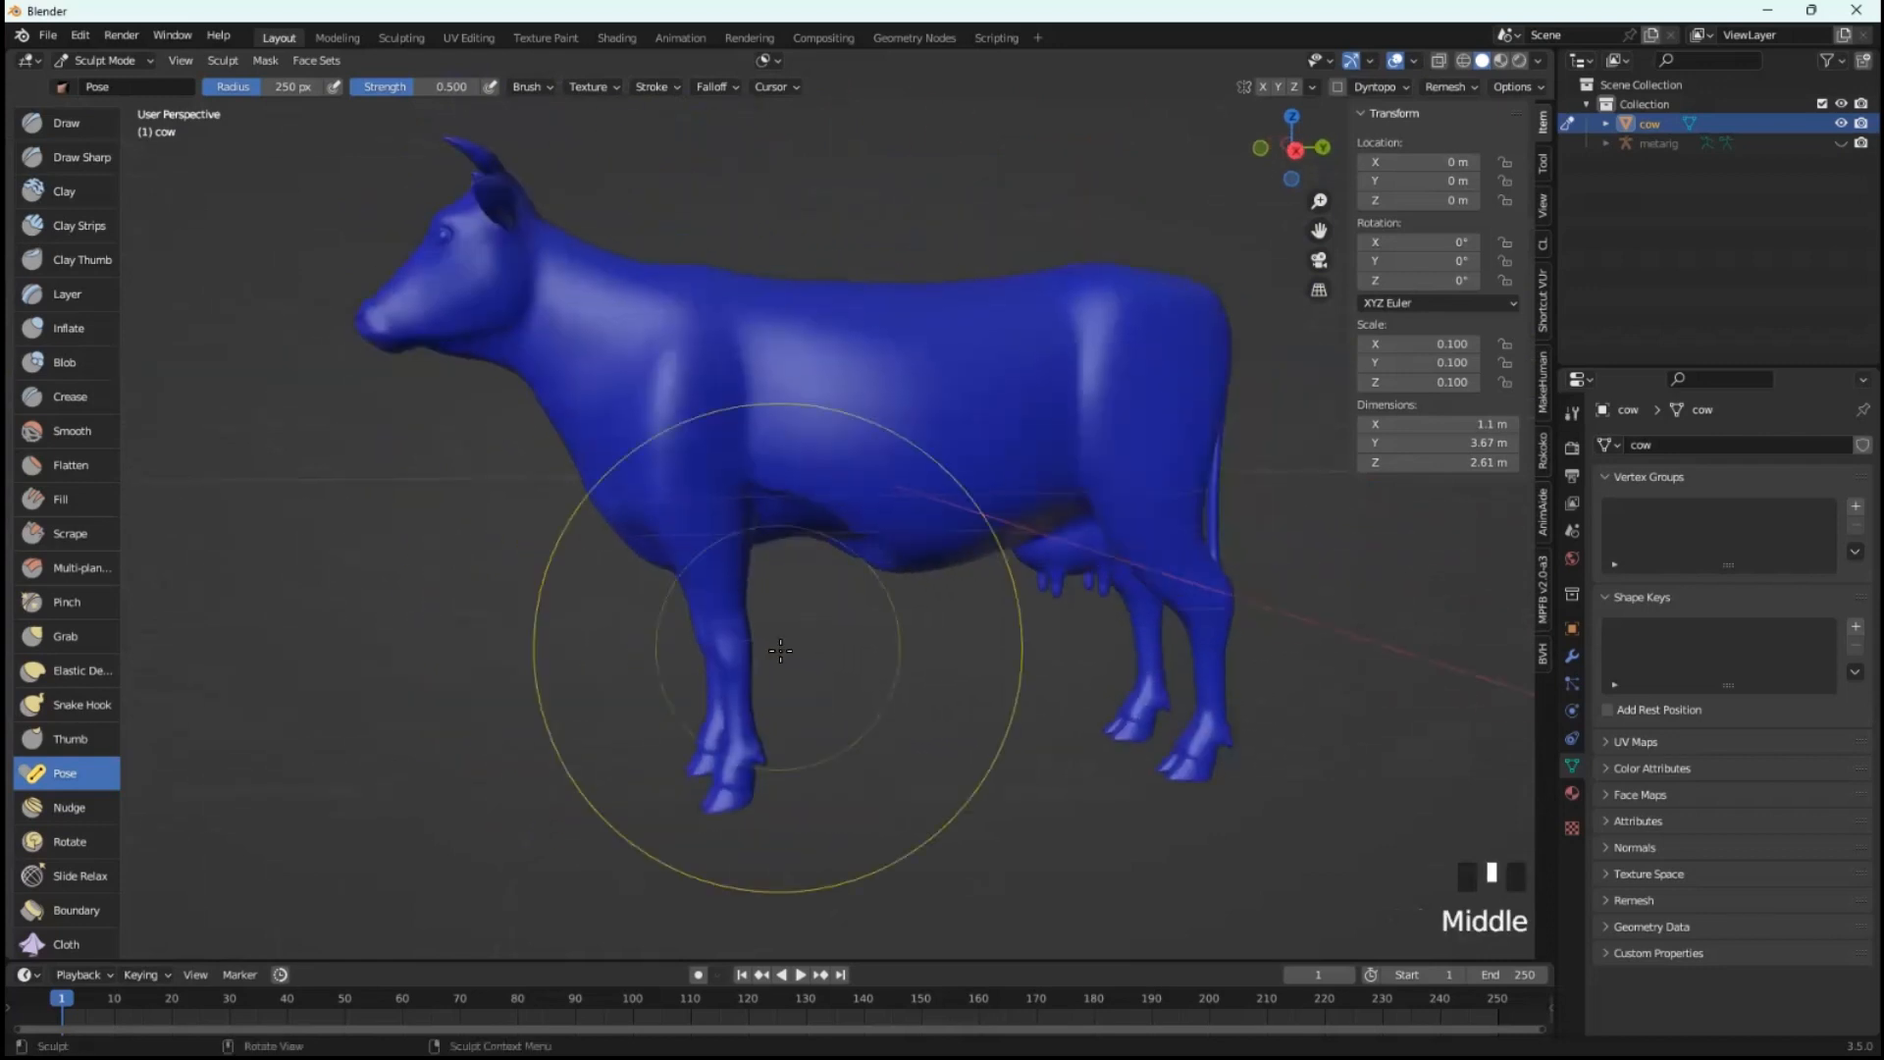
- Activate the Inflate brush and set its radius to 100 px
left_click(71, 332)
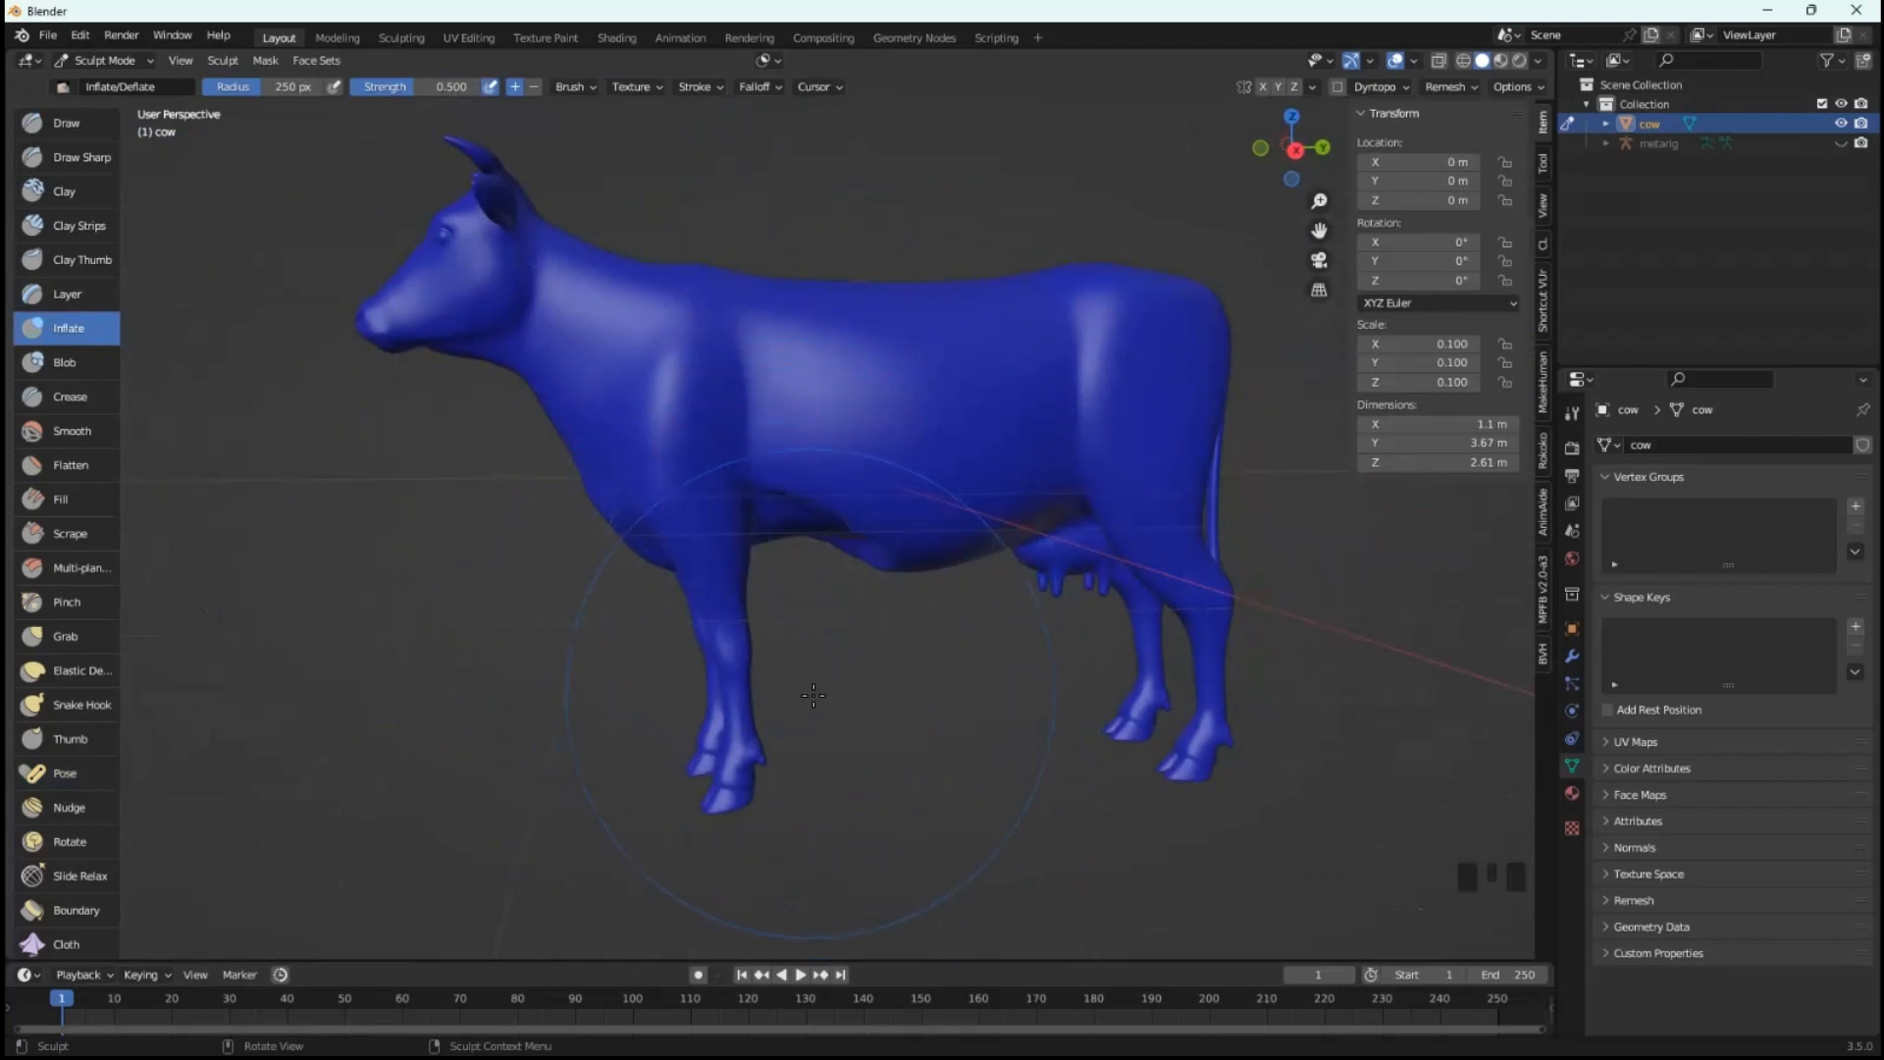
right_click(762, 689)
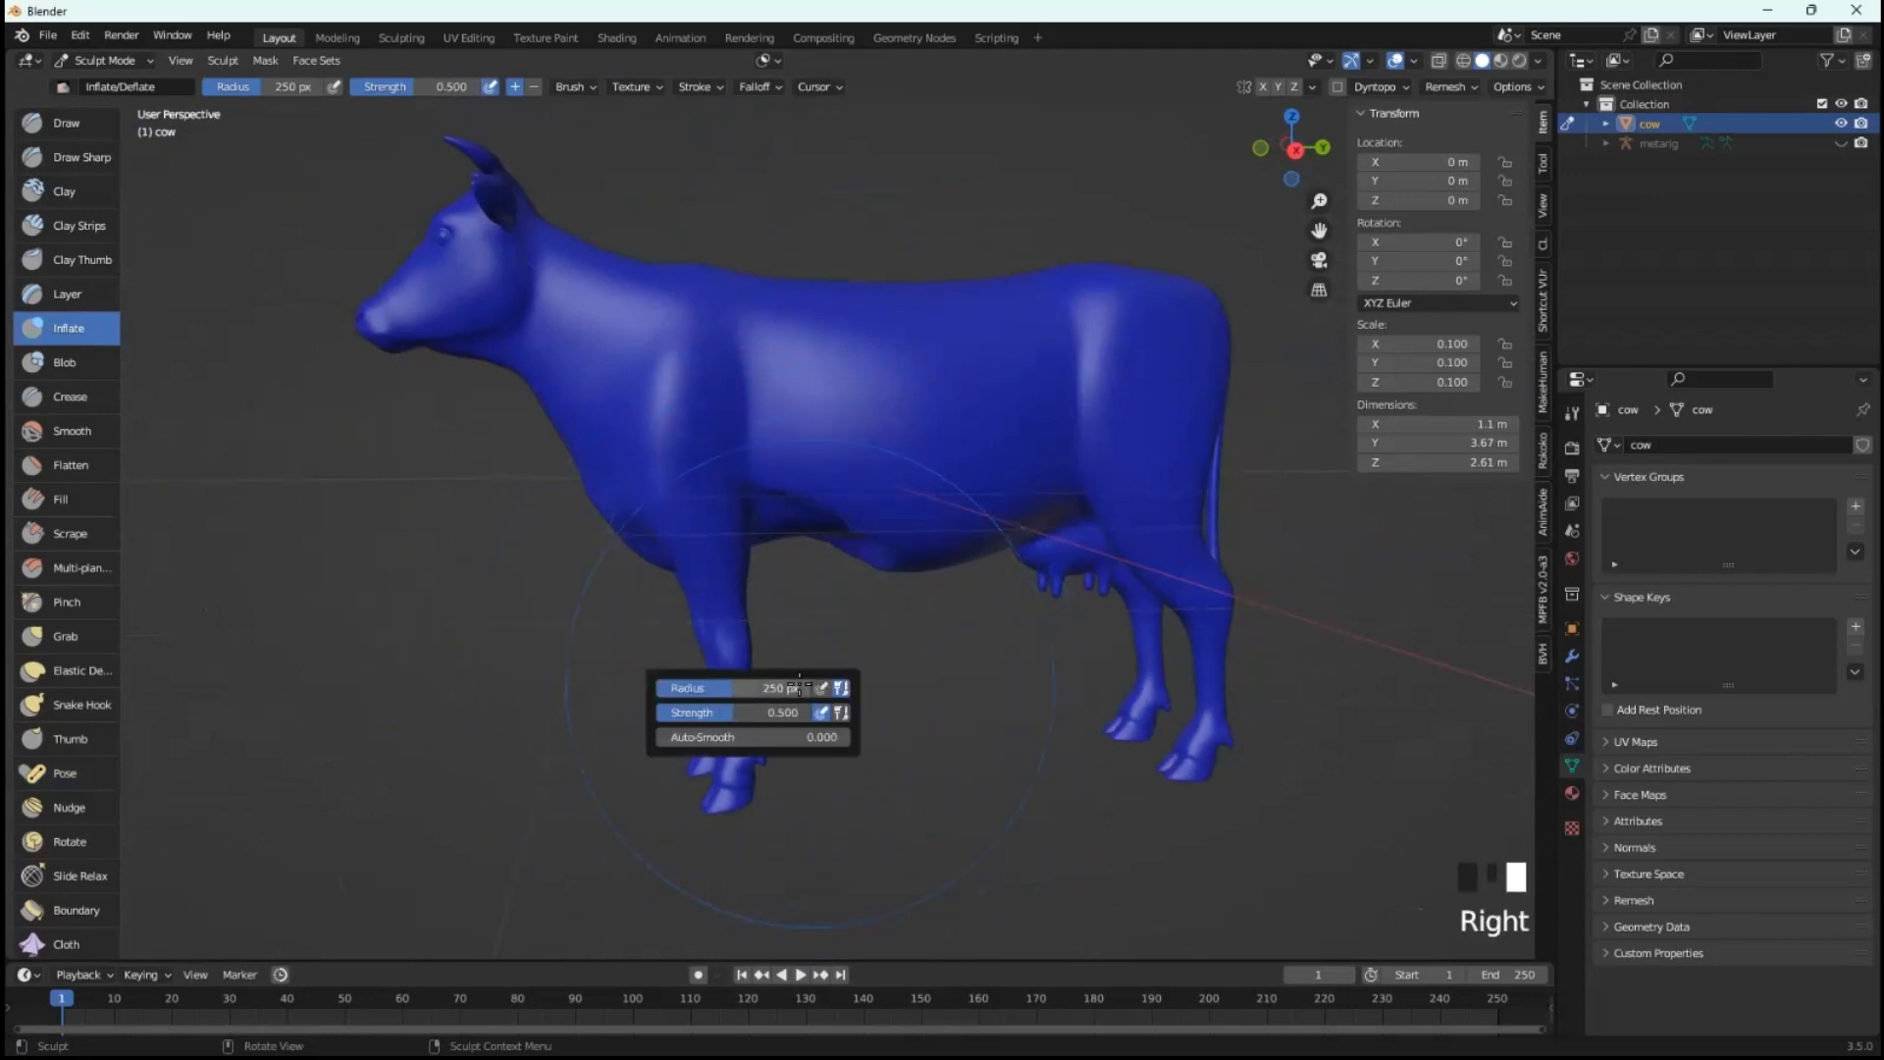
left_click(762, 691)
type("100")
key("Return")
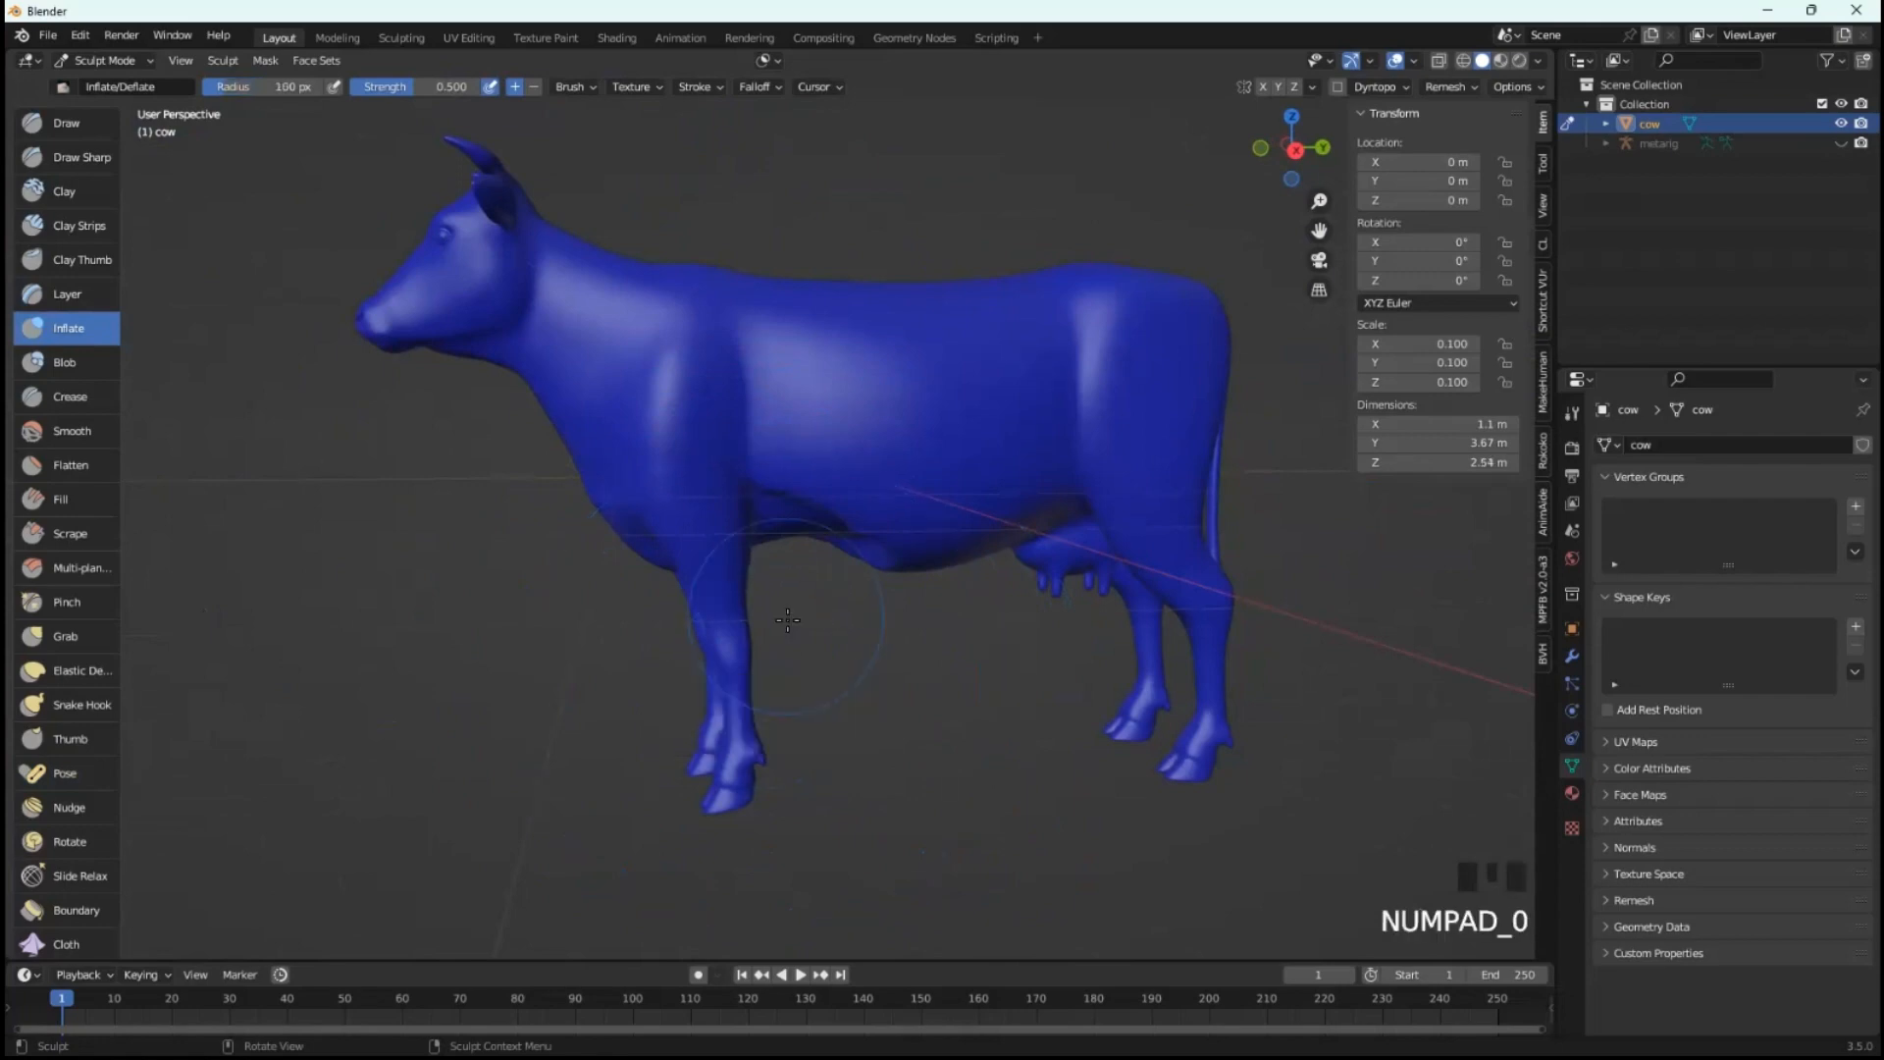
- Inflate the dented belly area behind the front legs on both sides of the cow
scroll(787, 620, "up", 2)
middle_click_drag(834, 515, 903, 412)
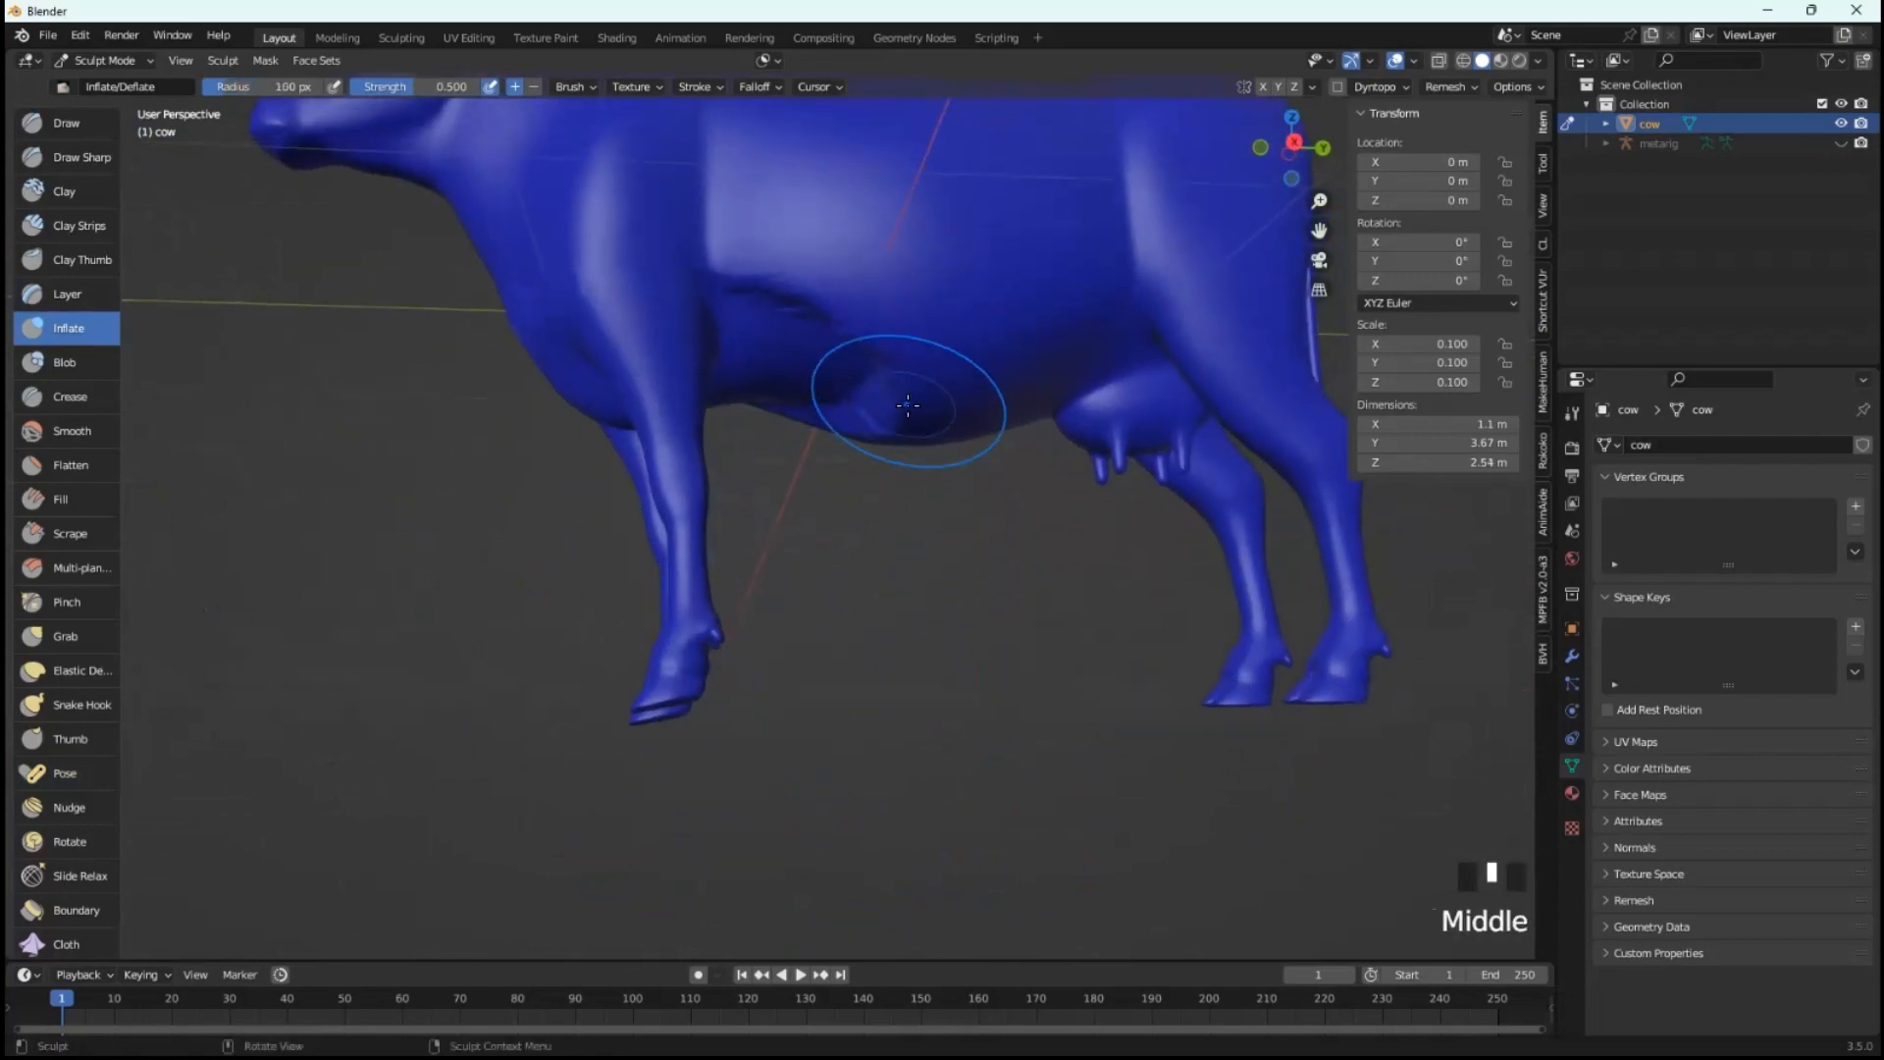
left_click_drag(908, 406, 846, 368)
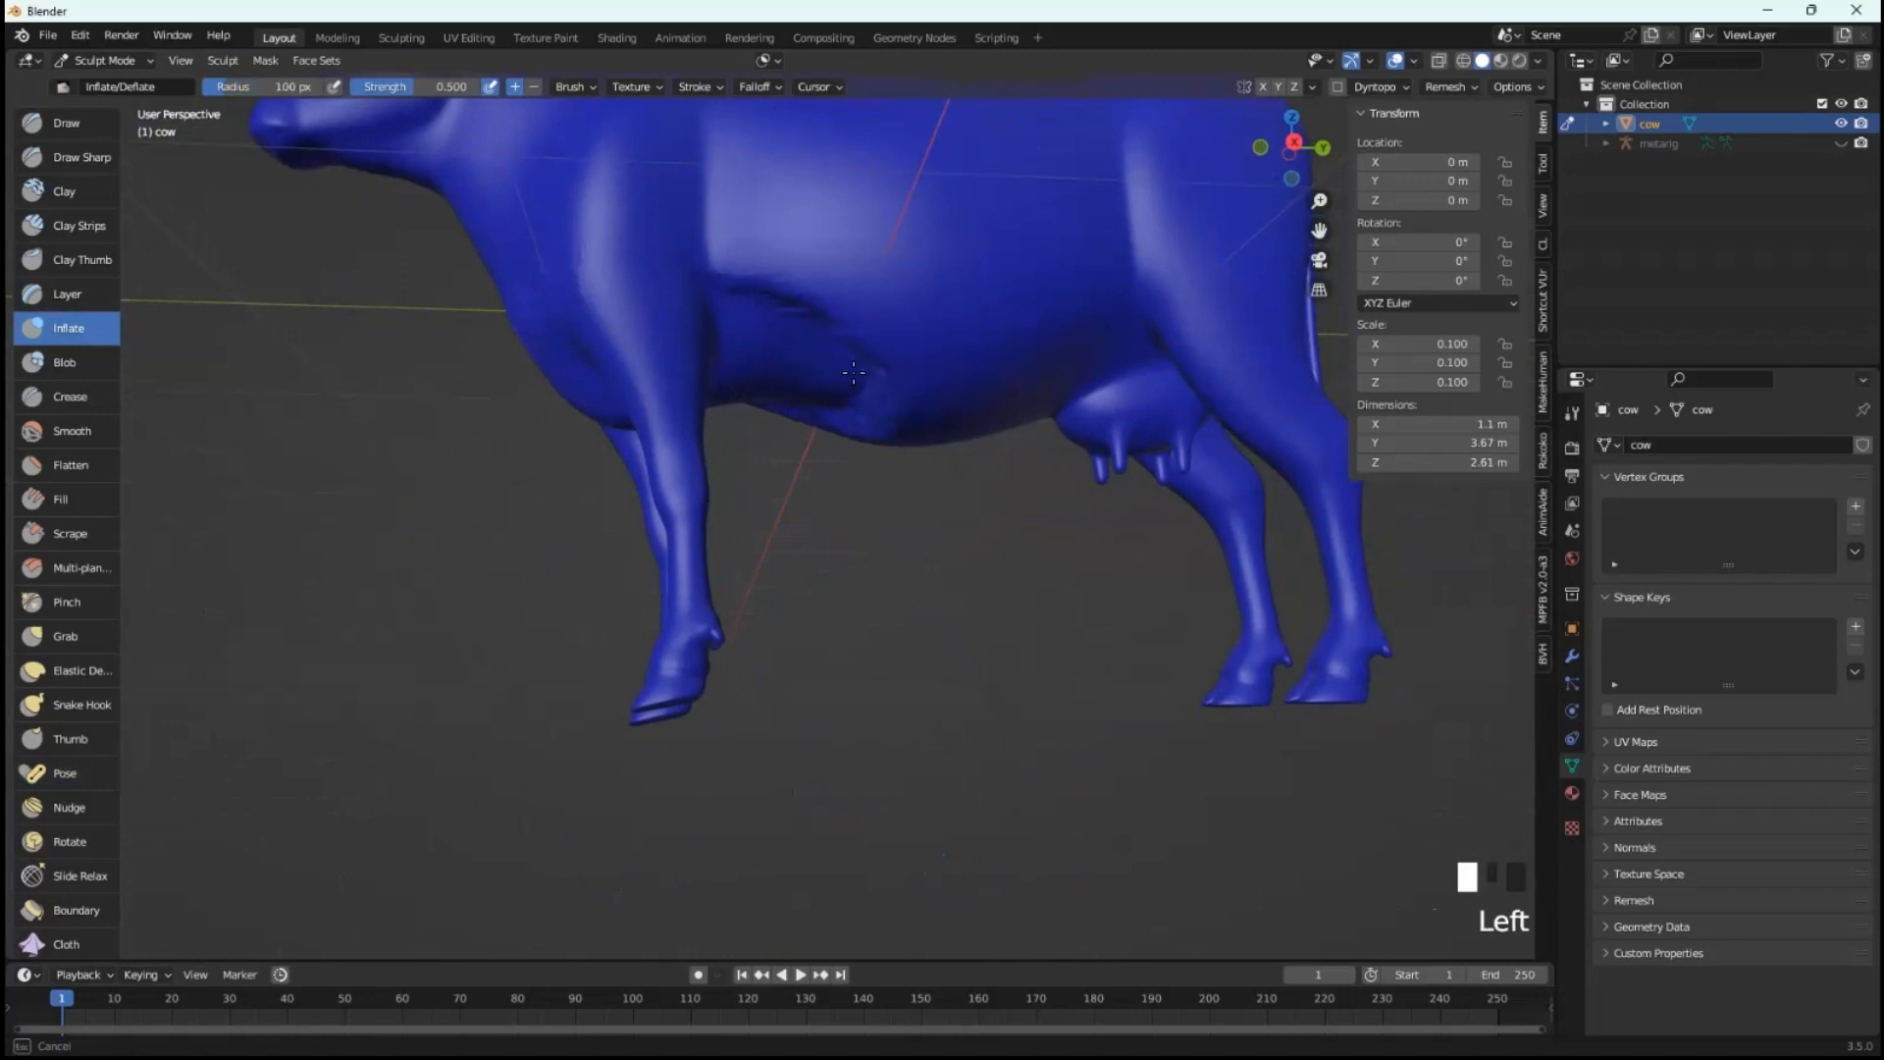
left_click_drag(842, 371, 771, 325)
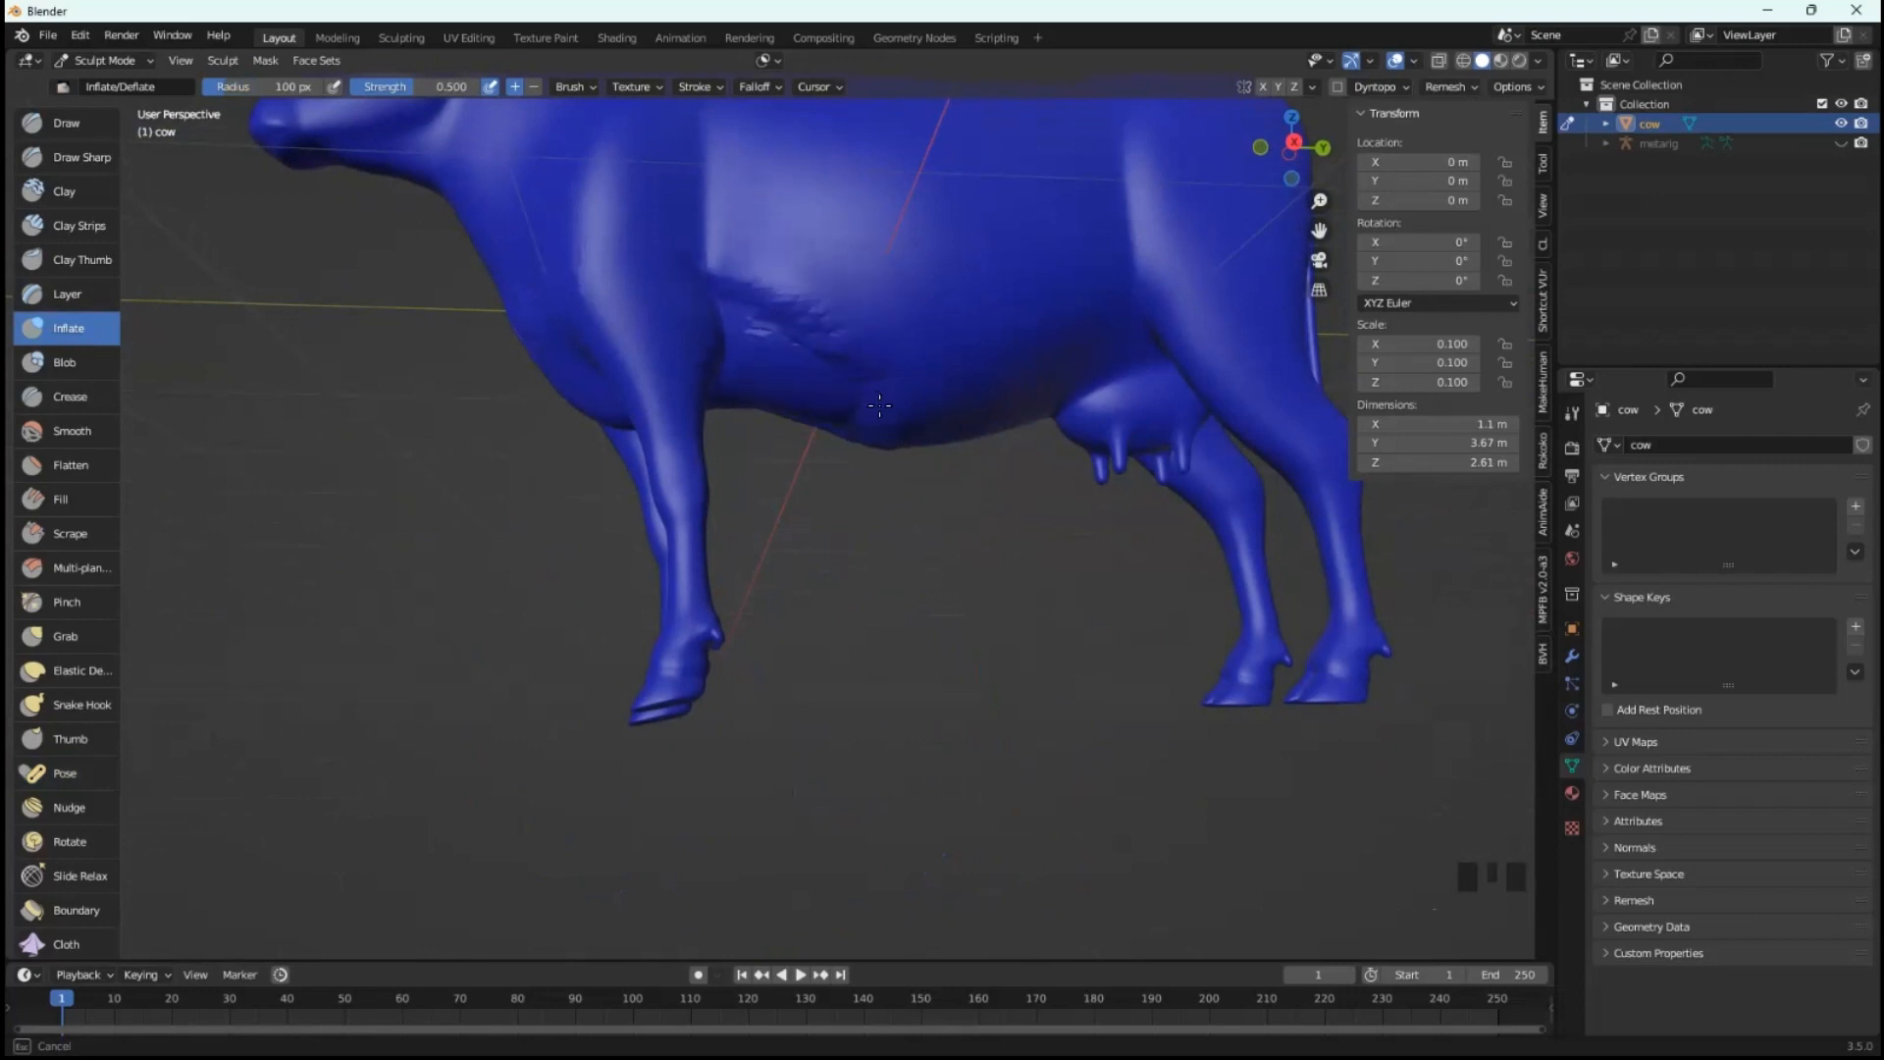
left_click_drag(880, 405, 704, 269)
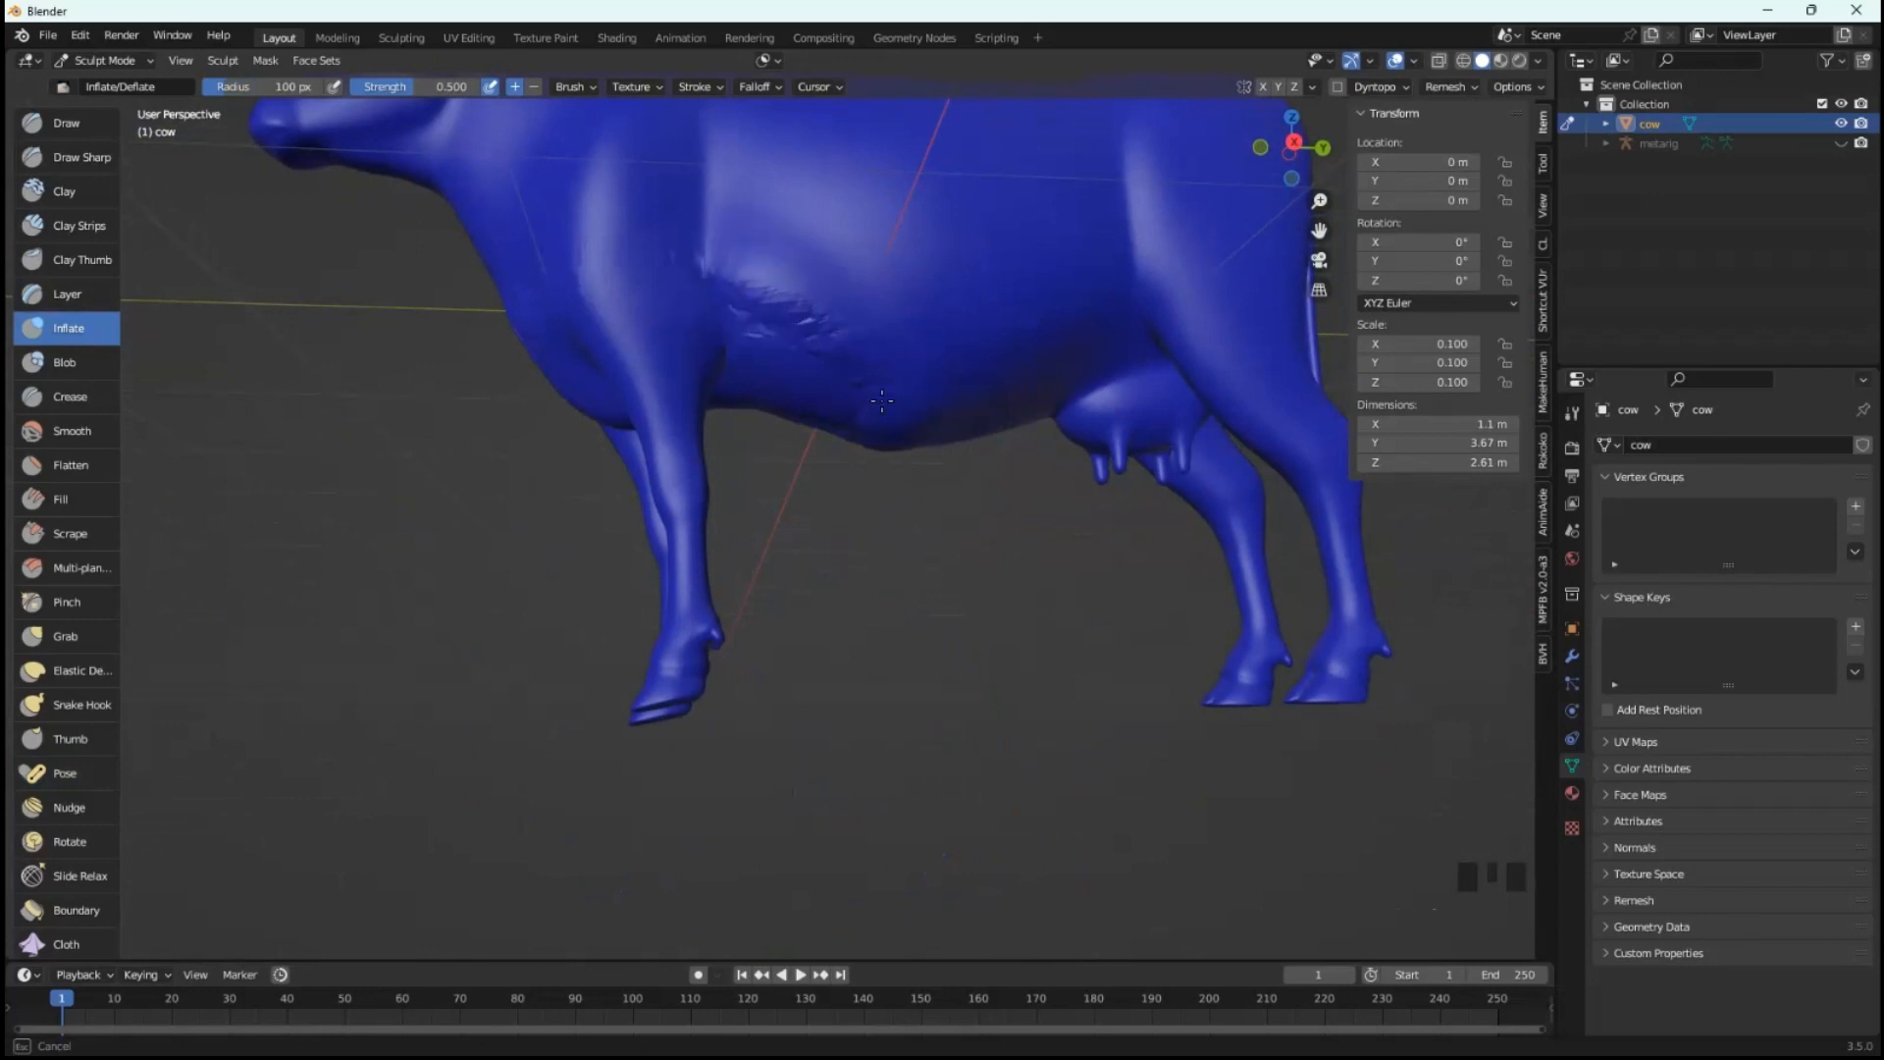
middle_click_drag(854, 400, 907, 510)
scroll(915, 527, "up", 2)
scroll(915, 527, "up", 4)
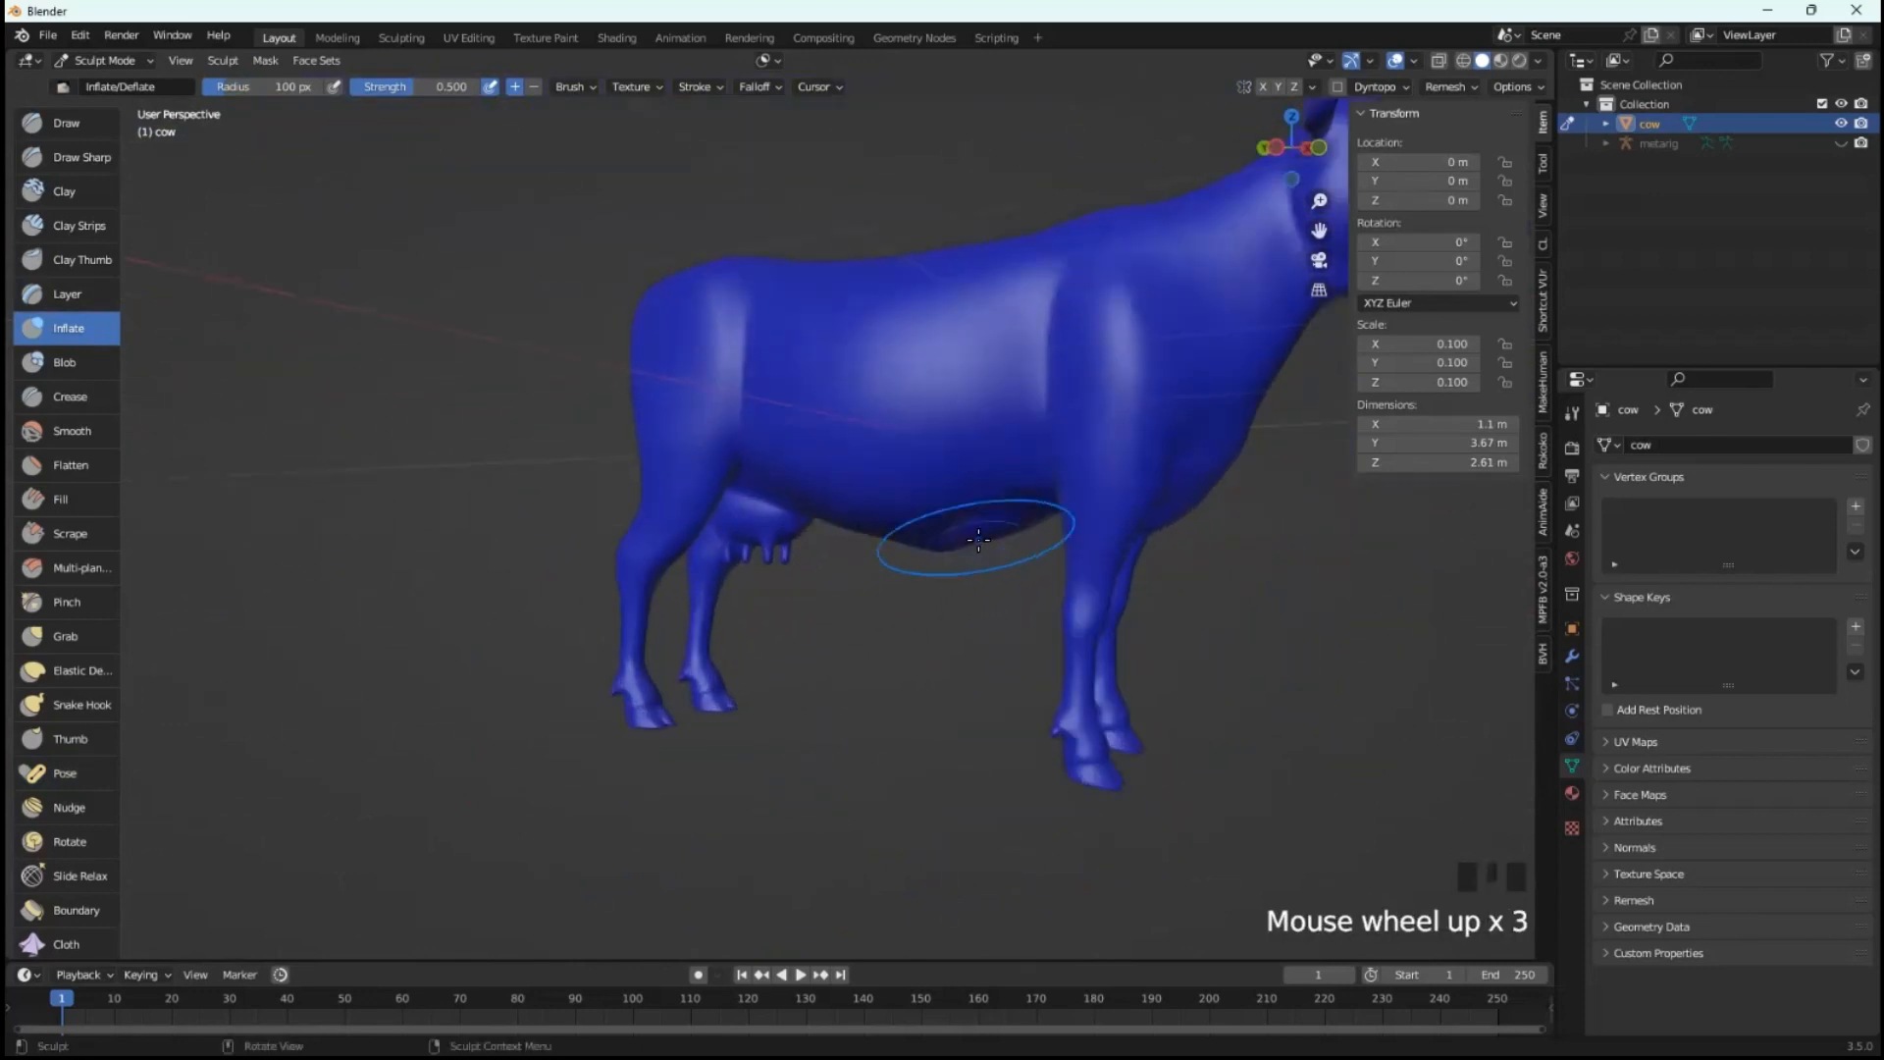
left_click(1010, 528)
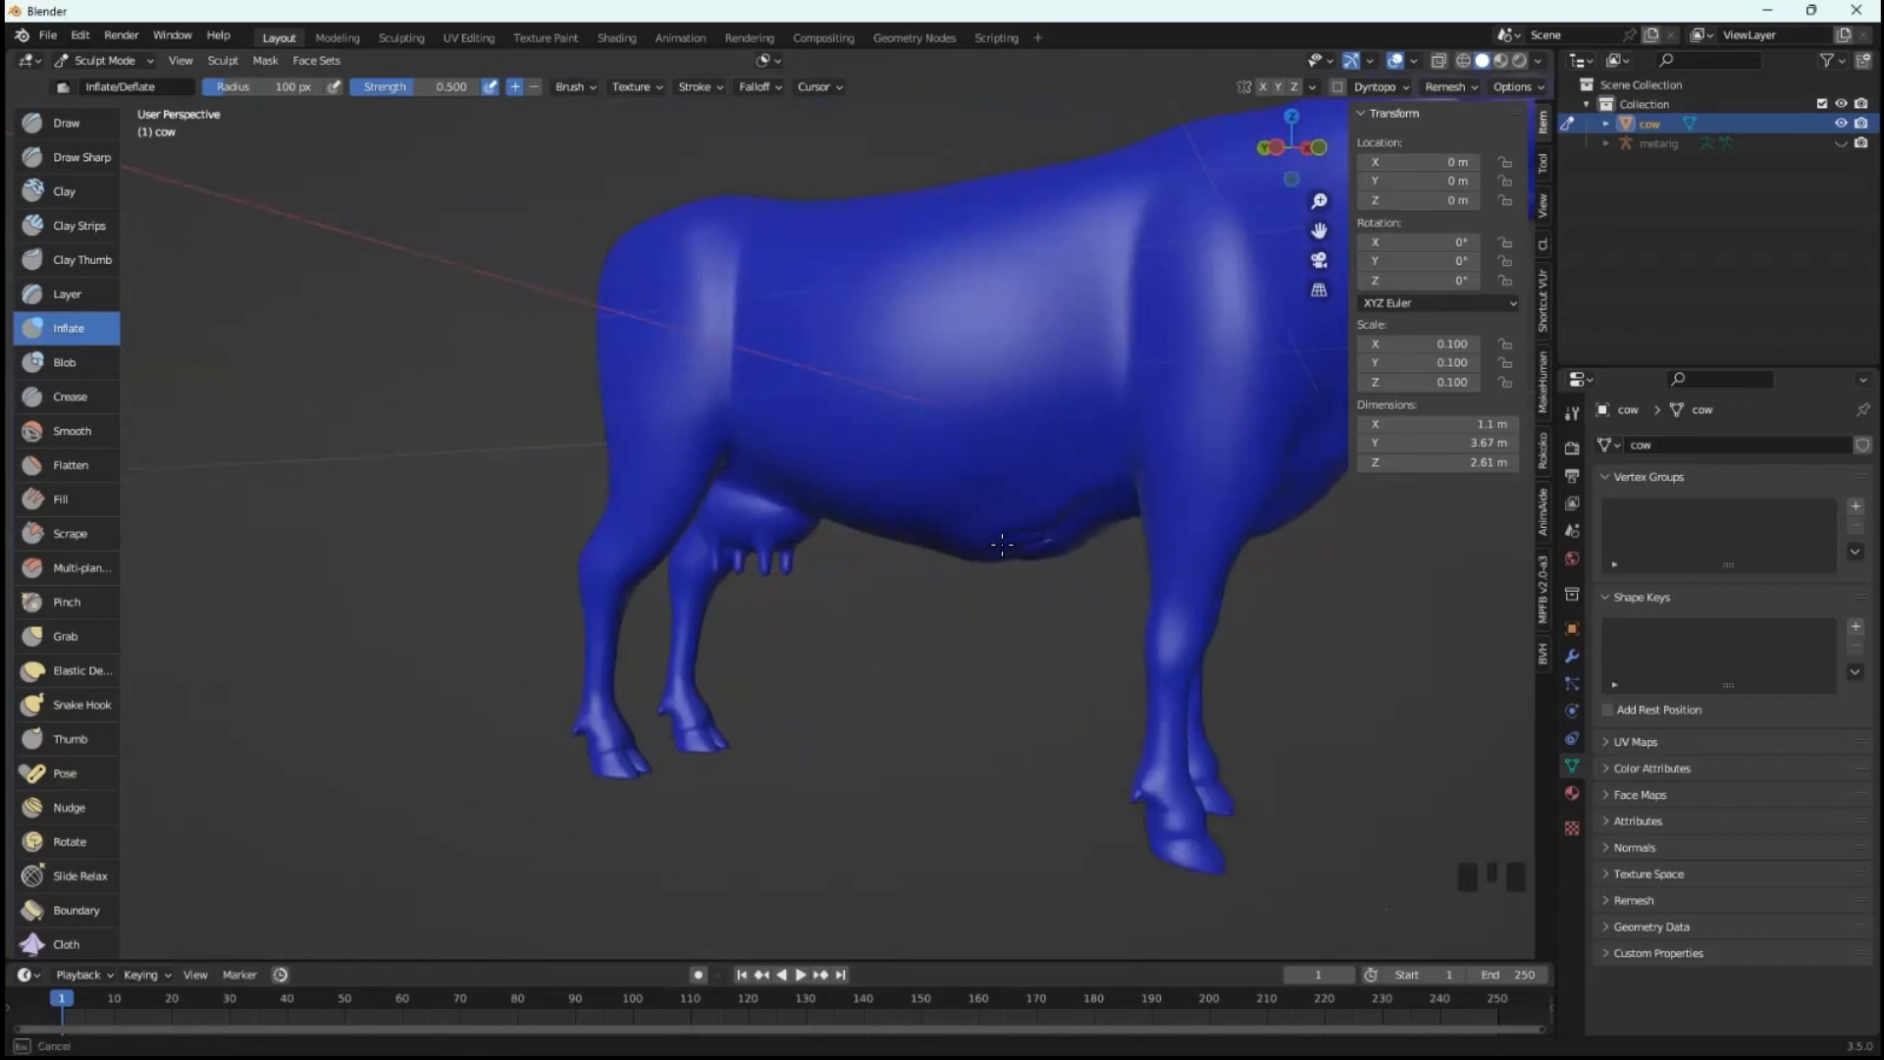
middle_click_drag(1014, 538, 1158, 521)
scroll(1252, 568, "down", 5)
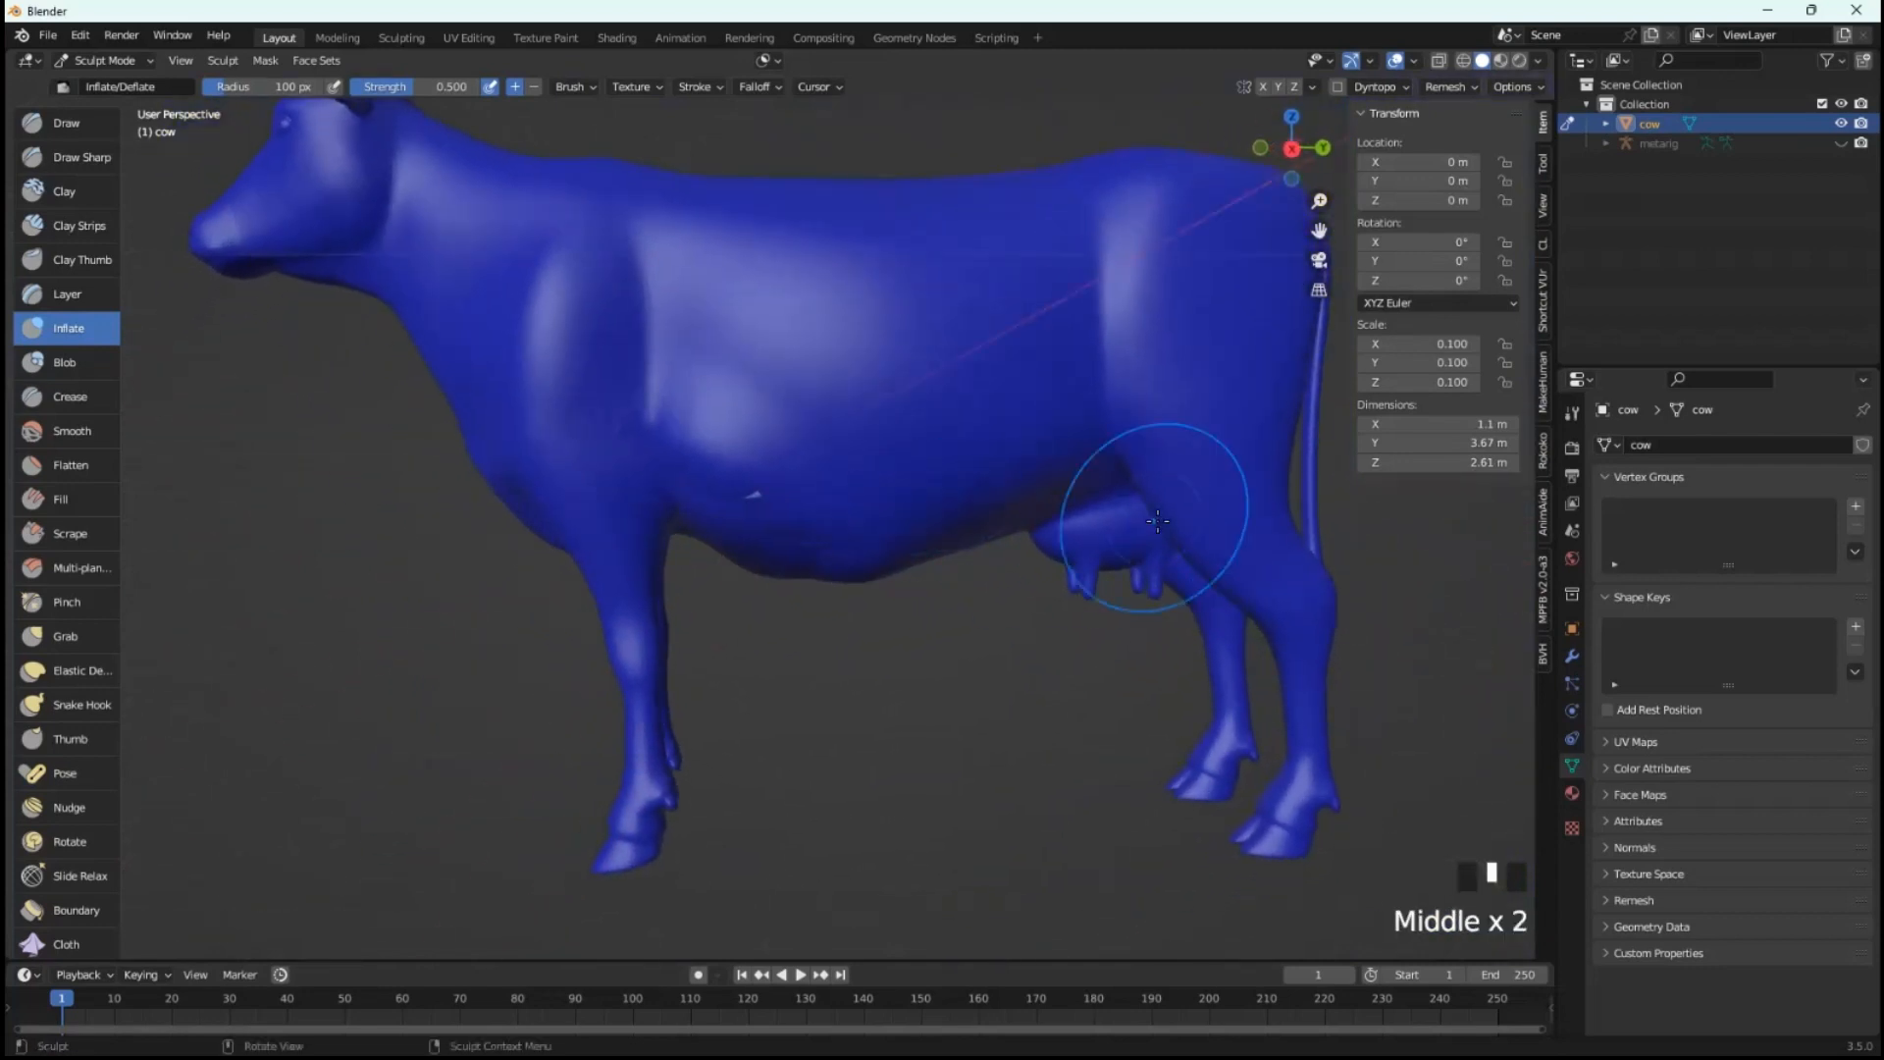
- Undo the belly inflation and the front leg pose on the cow mesh
key("ctrl+z")
key("ctrl+z")
key("ctrl+z")
key("ctrl+z")
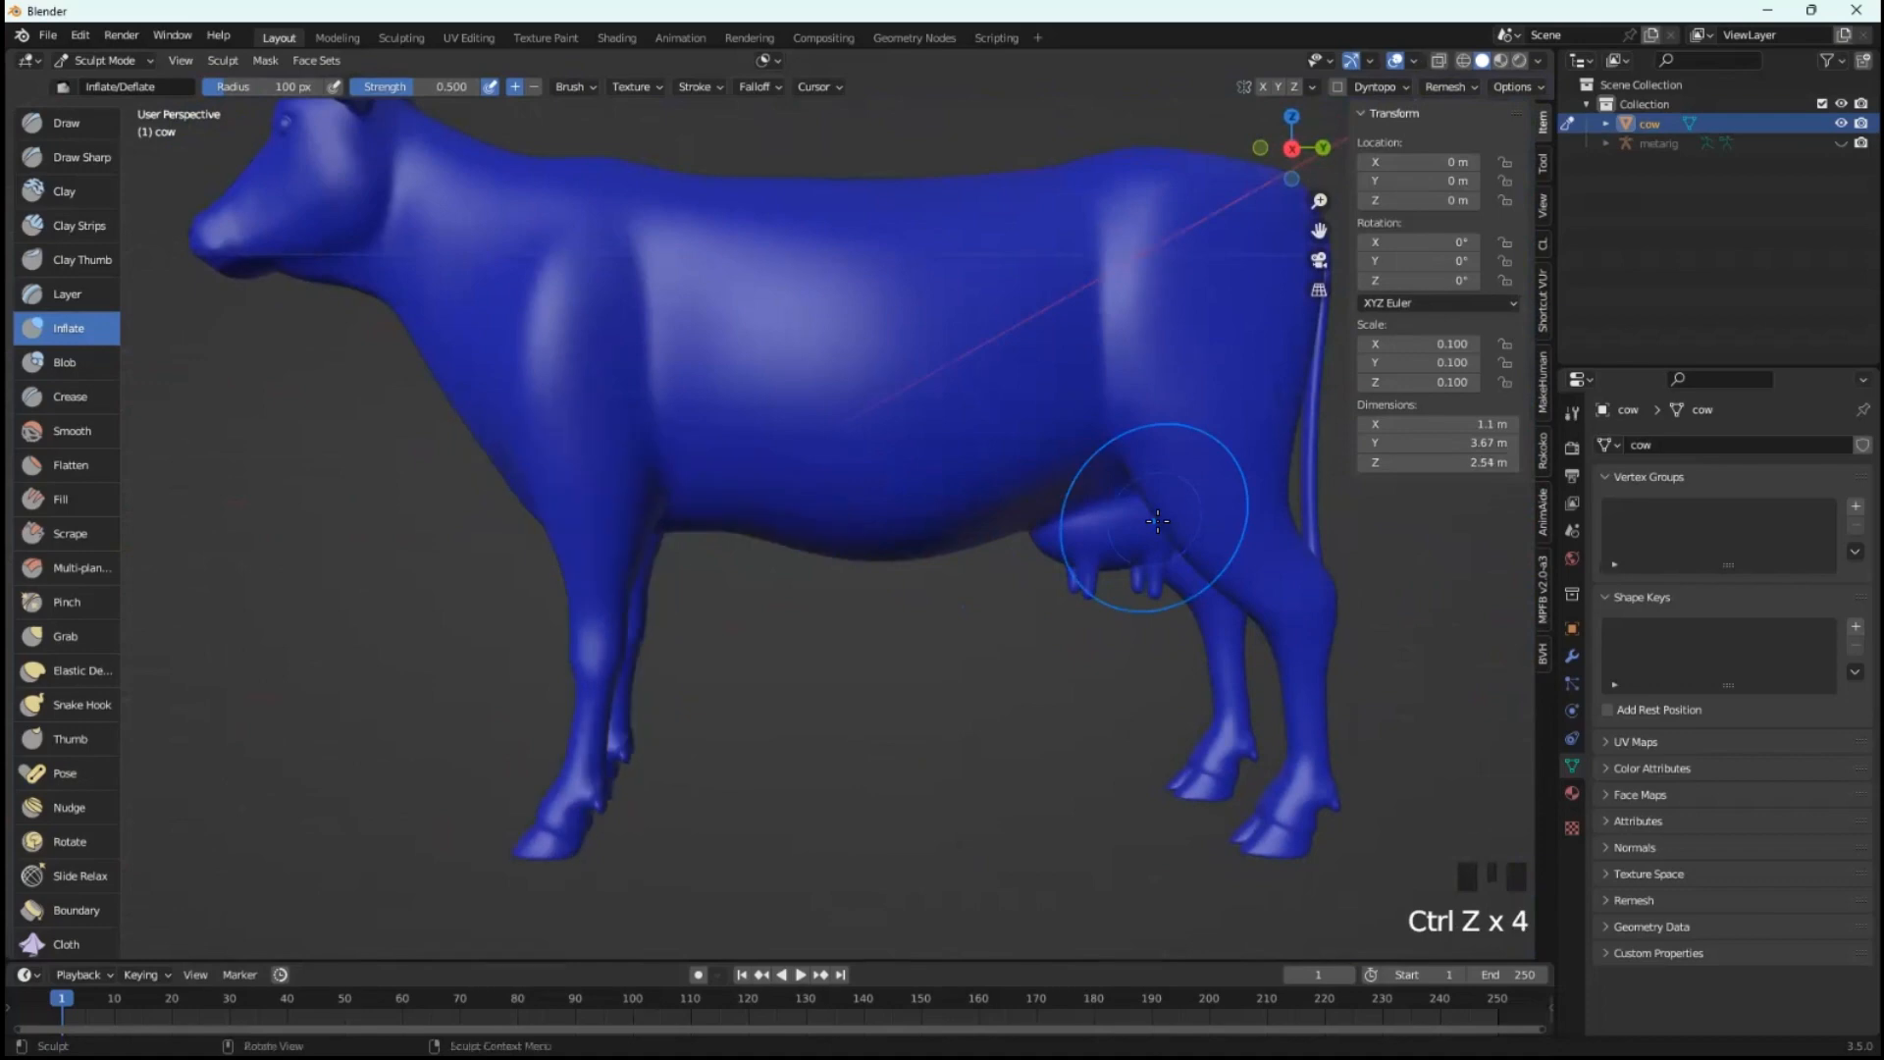
- Thicken the cow's tail from its tip up to its base with Inflate brush strokes
scroll(857, 497, "down", 1)
mouse_move(857, 496)
middle_mouse_down()
mouse_move(826, 506)
mouse_move(854, 499)
middle_mouse_up()
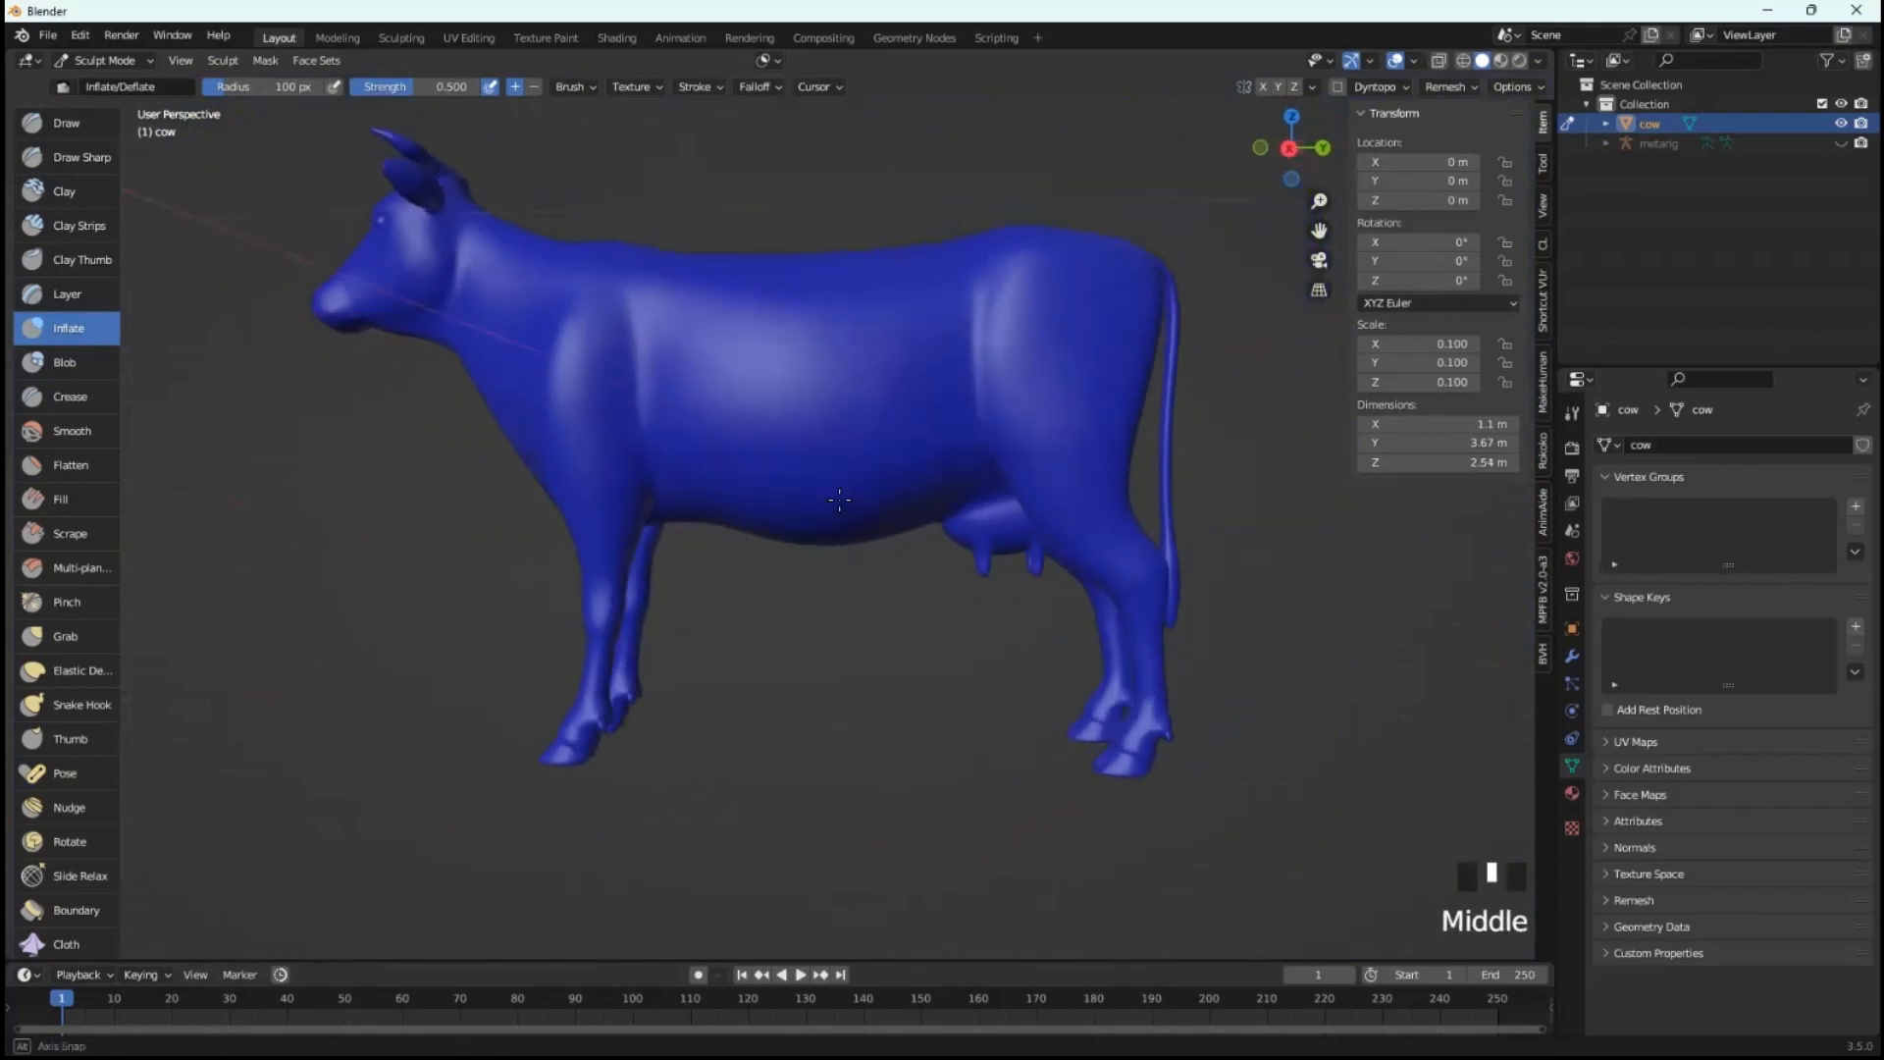
middle_click_drag(1109, 385, 785, 457)
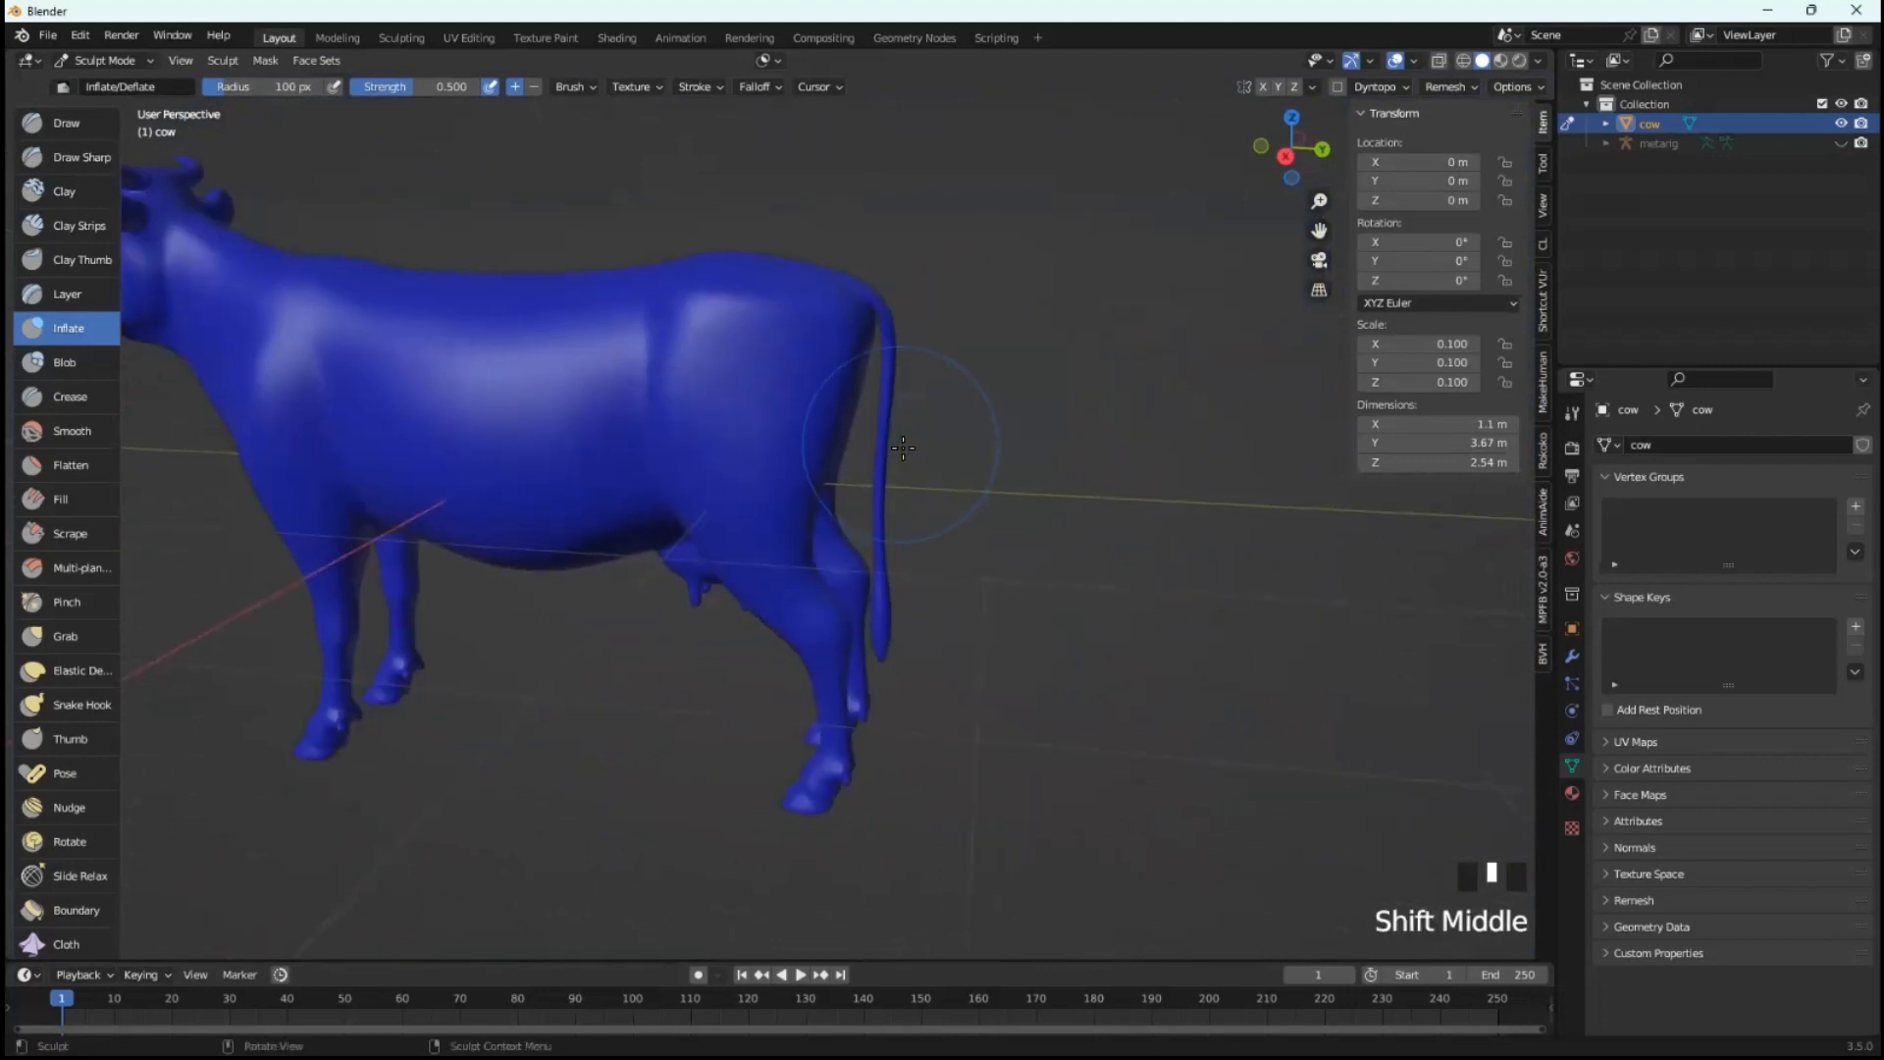
scroll(905, 463, "up", 2)
scroll(905, 463, "down", 1)
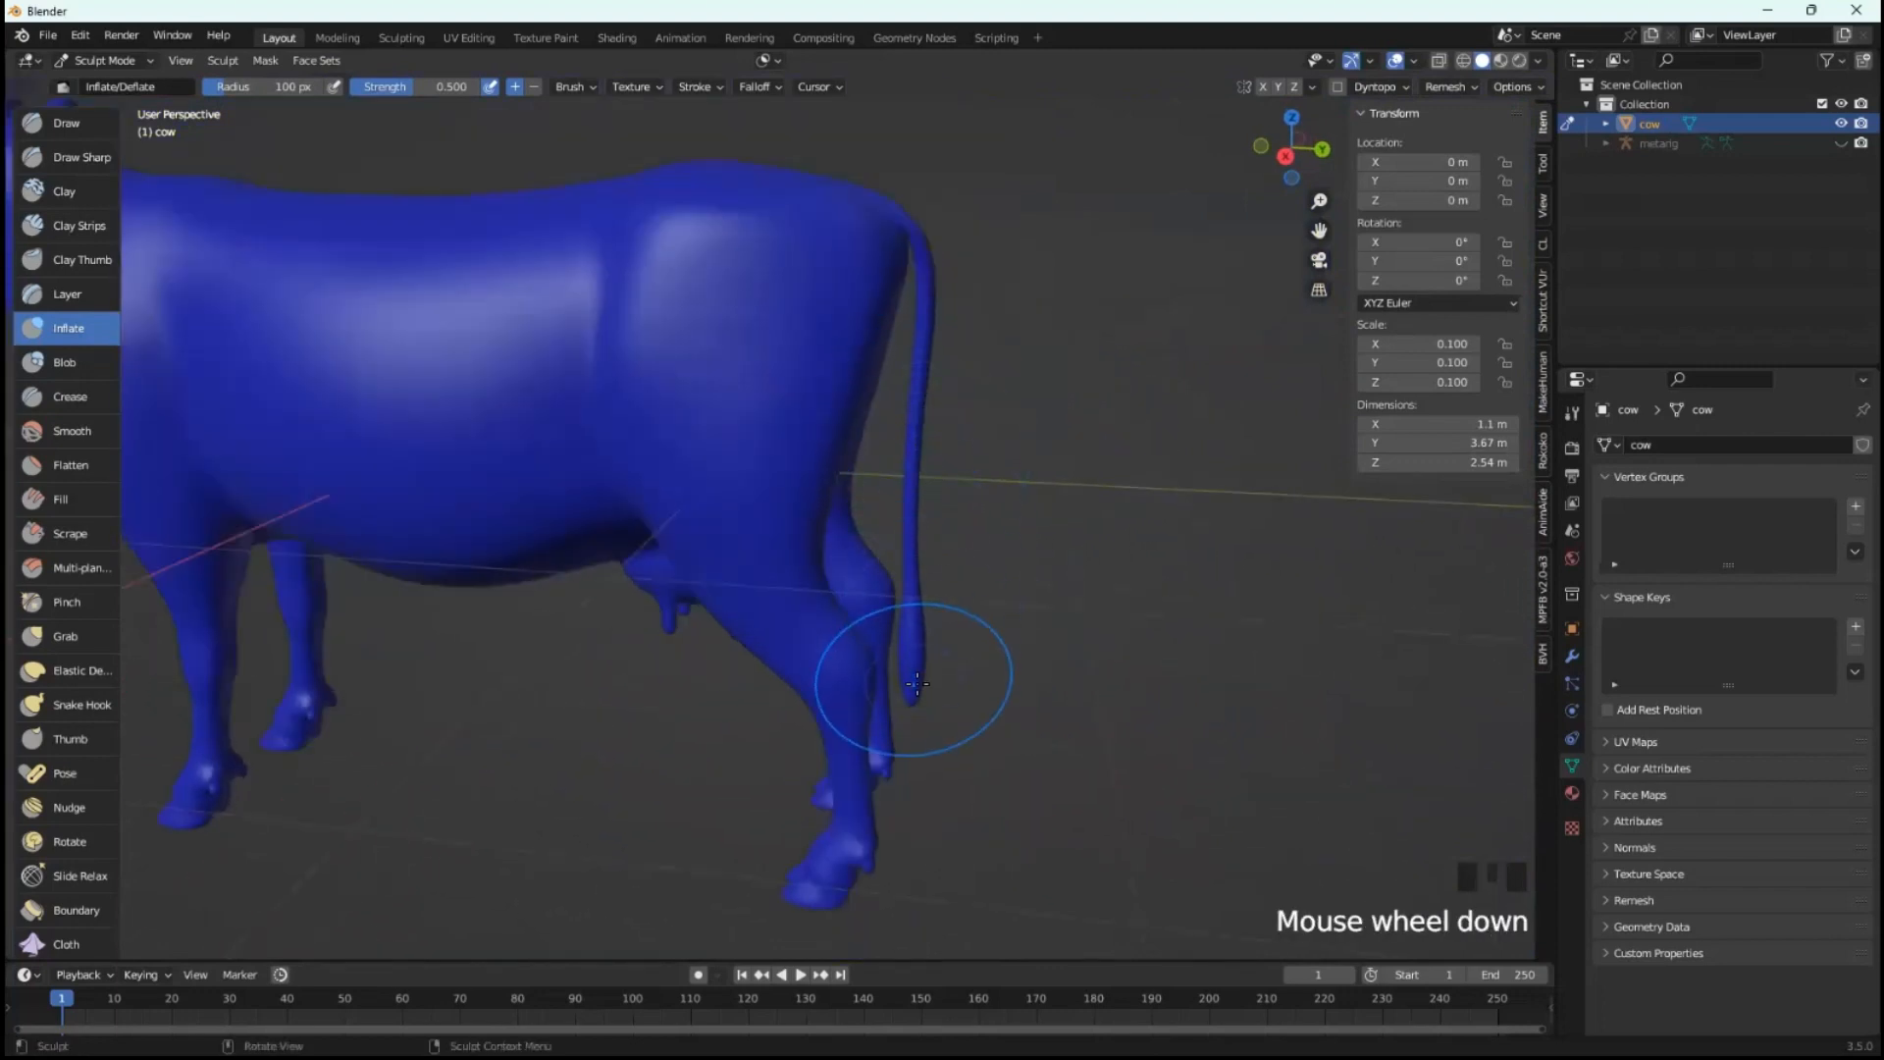
mouse_move(925, 649)
left_mouse_down()
mouse_move(924, 675)
mouse_move(922, 471)
left_mouse_up()
left_click_drag(923, 446, 925, 338)
left_click_drag(916, 250, 925, 271)
mouse_move(924, 271)
middle_mouse_down()
mouse_move(888, 295)
mouse_move(913, 305)
middle_mouse_up()
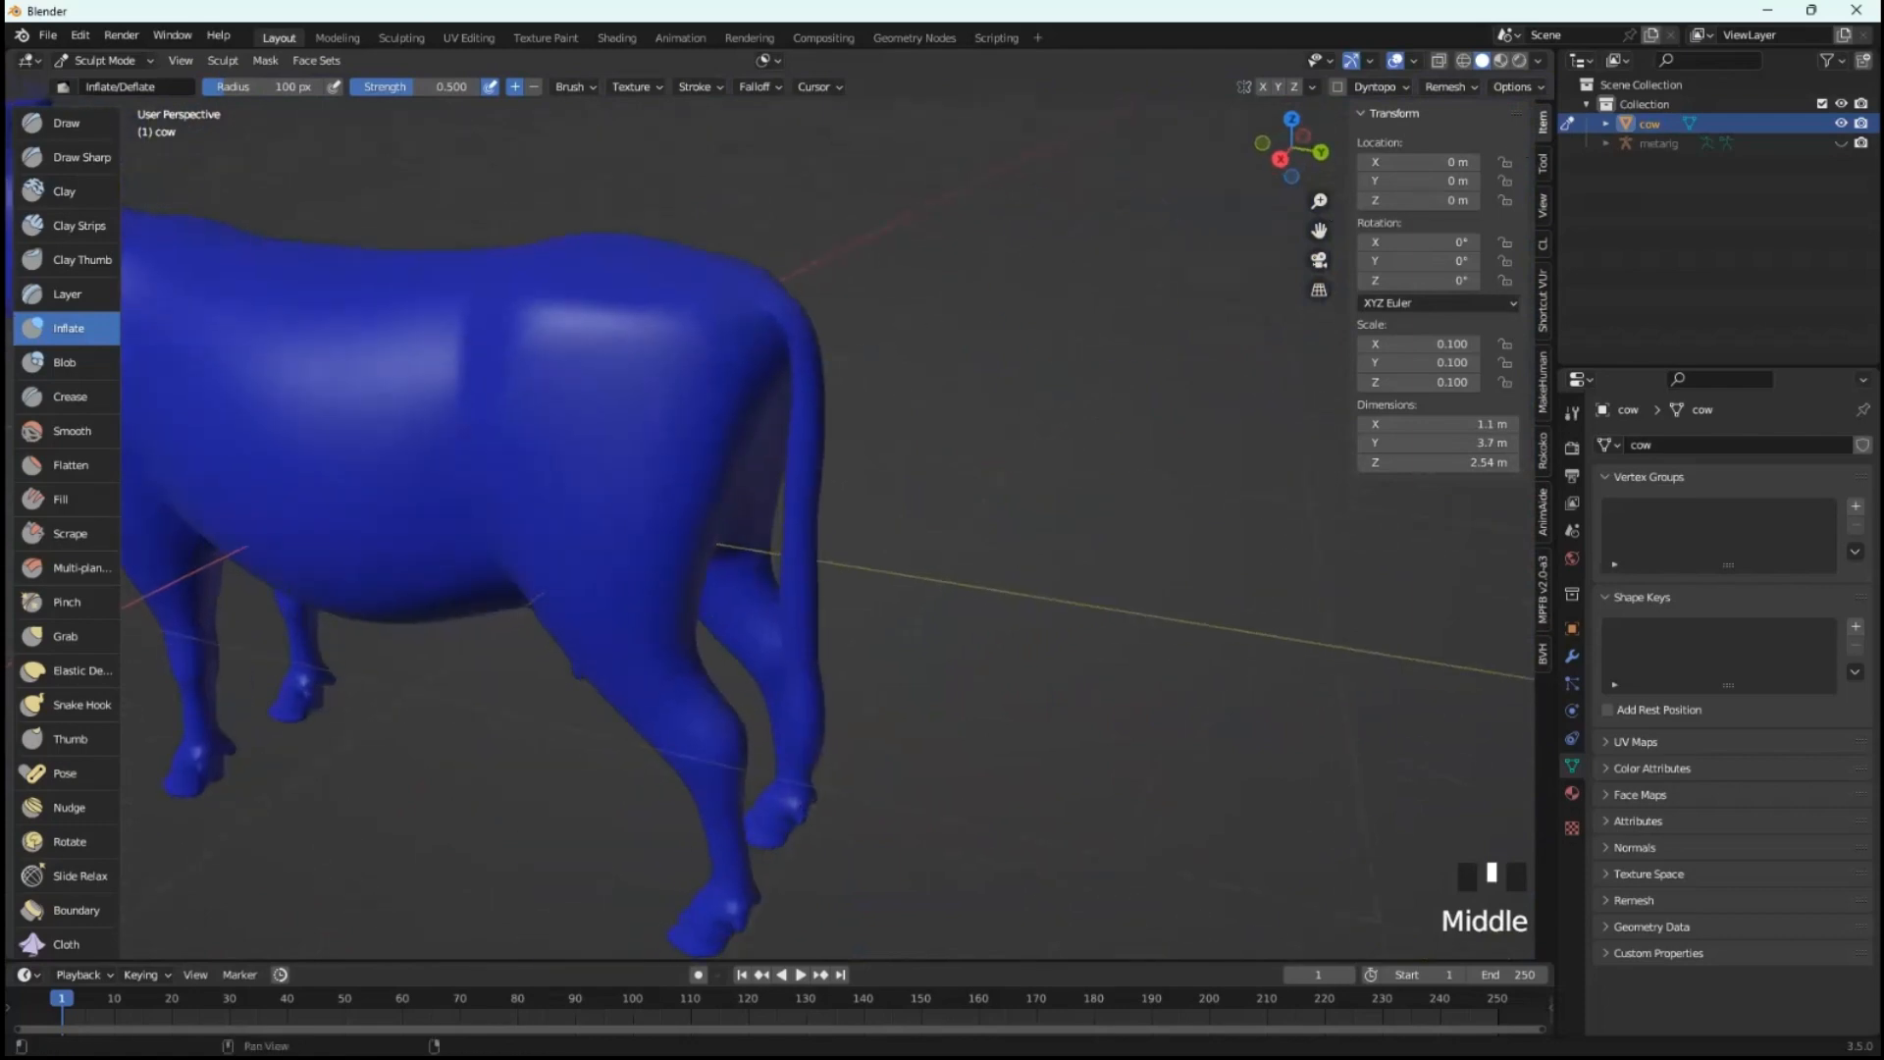
- Thicken the cow's tail from its base down to mid-length with an Inflate stroke in the right orthographic view
left_click(1322, 152)
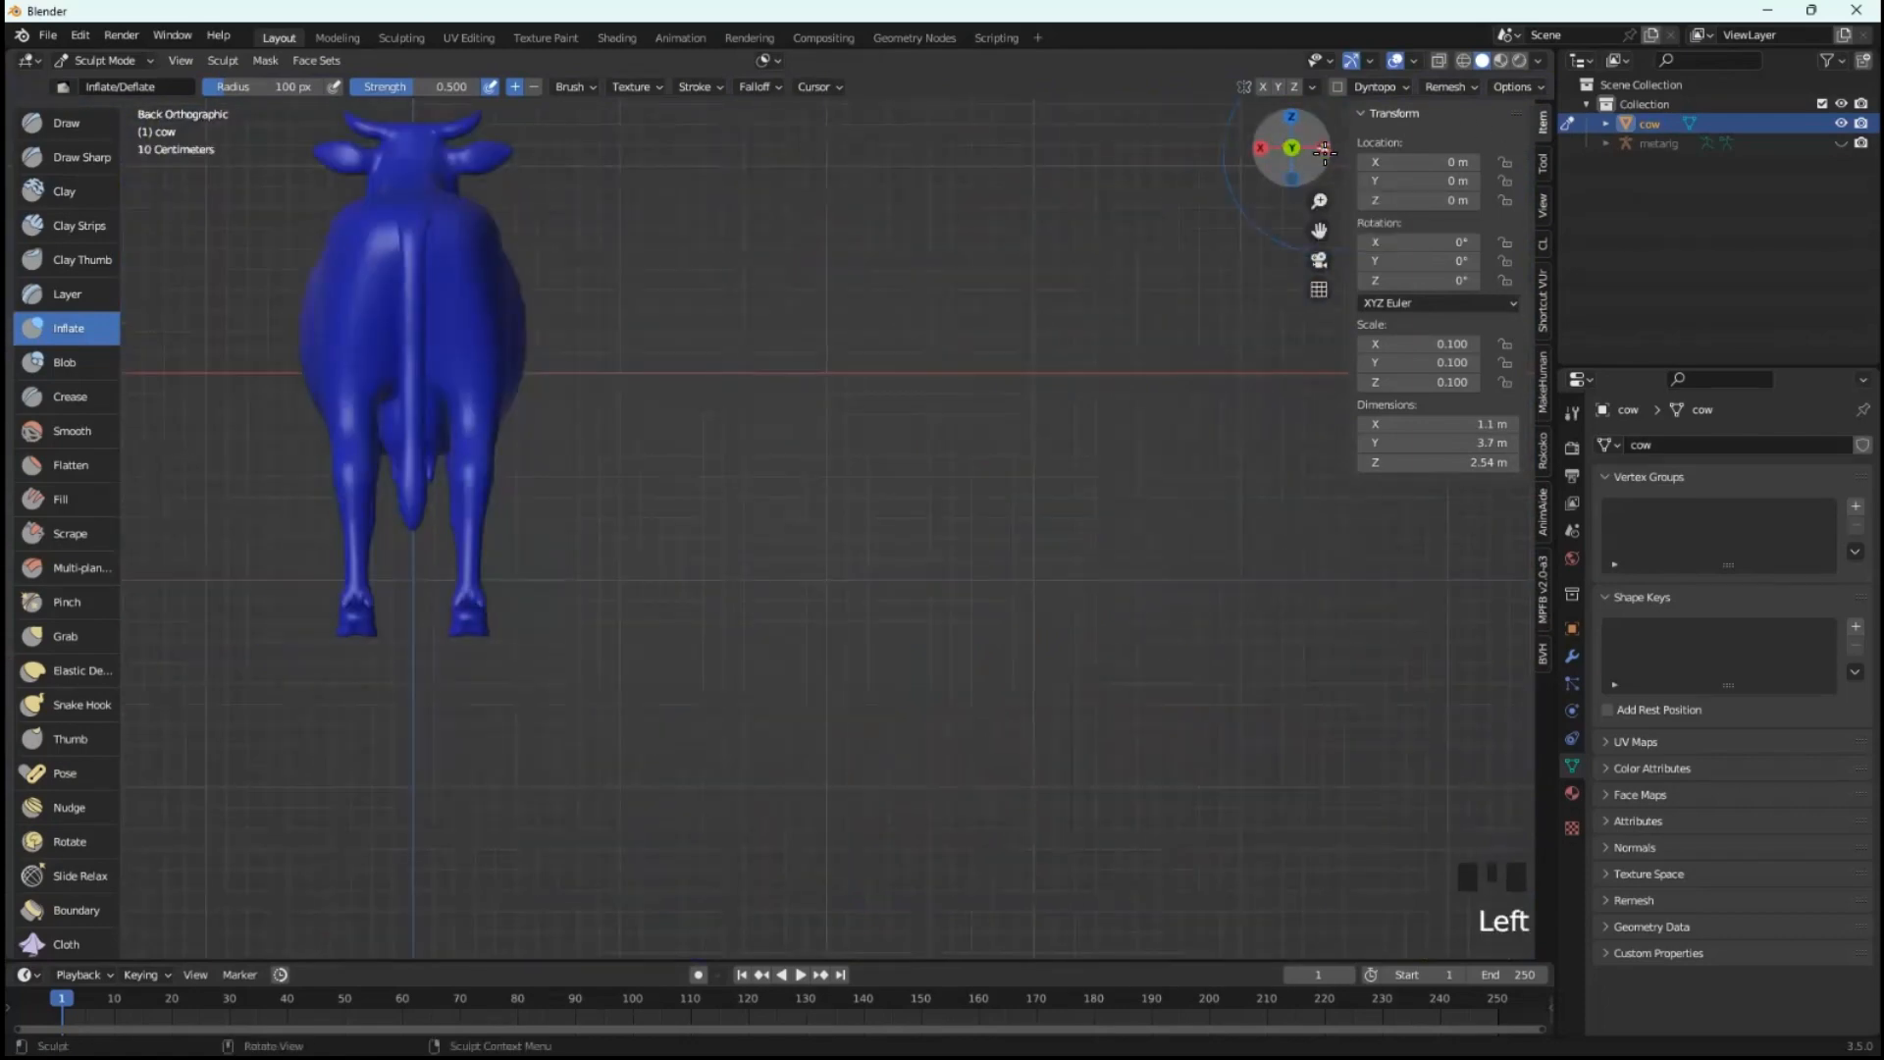
middle_click_drag(391, 328, 714, 456, "shift")
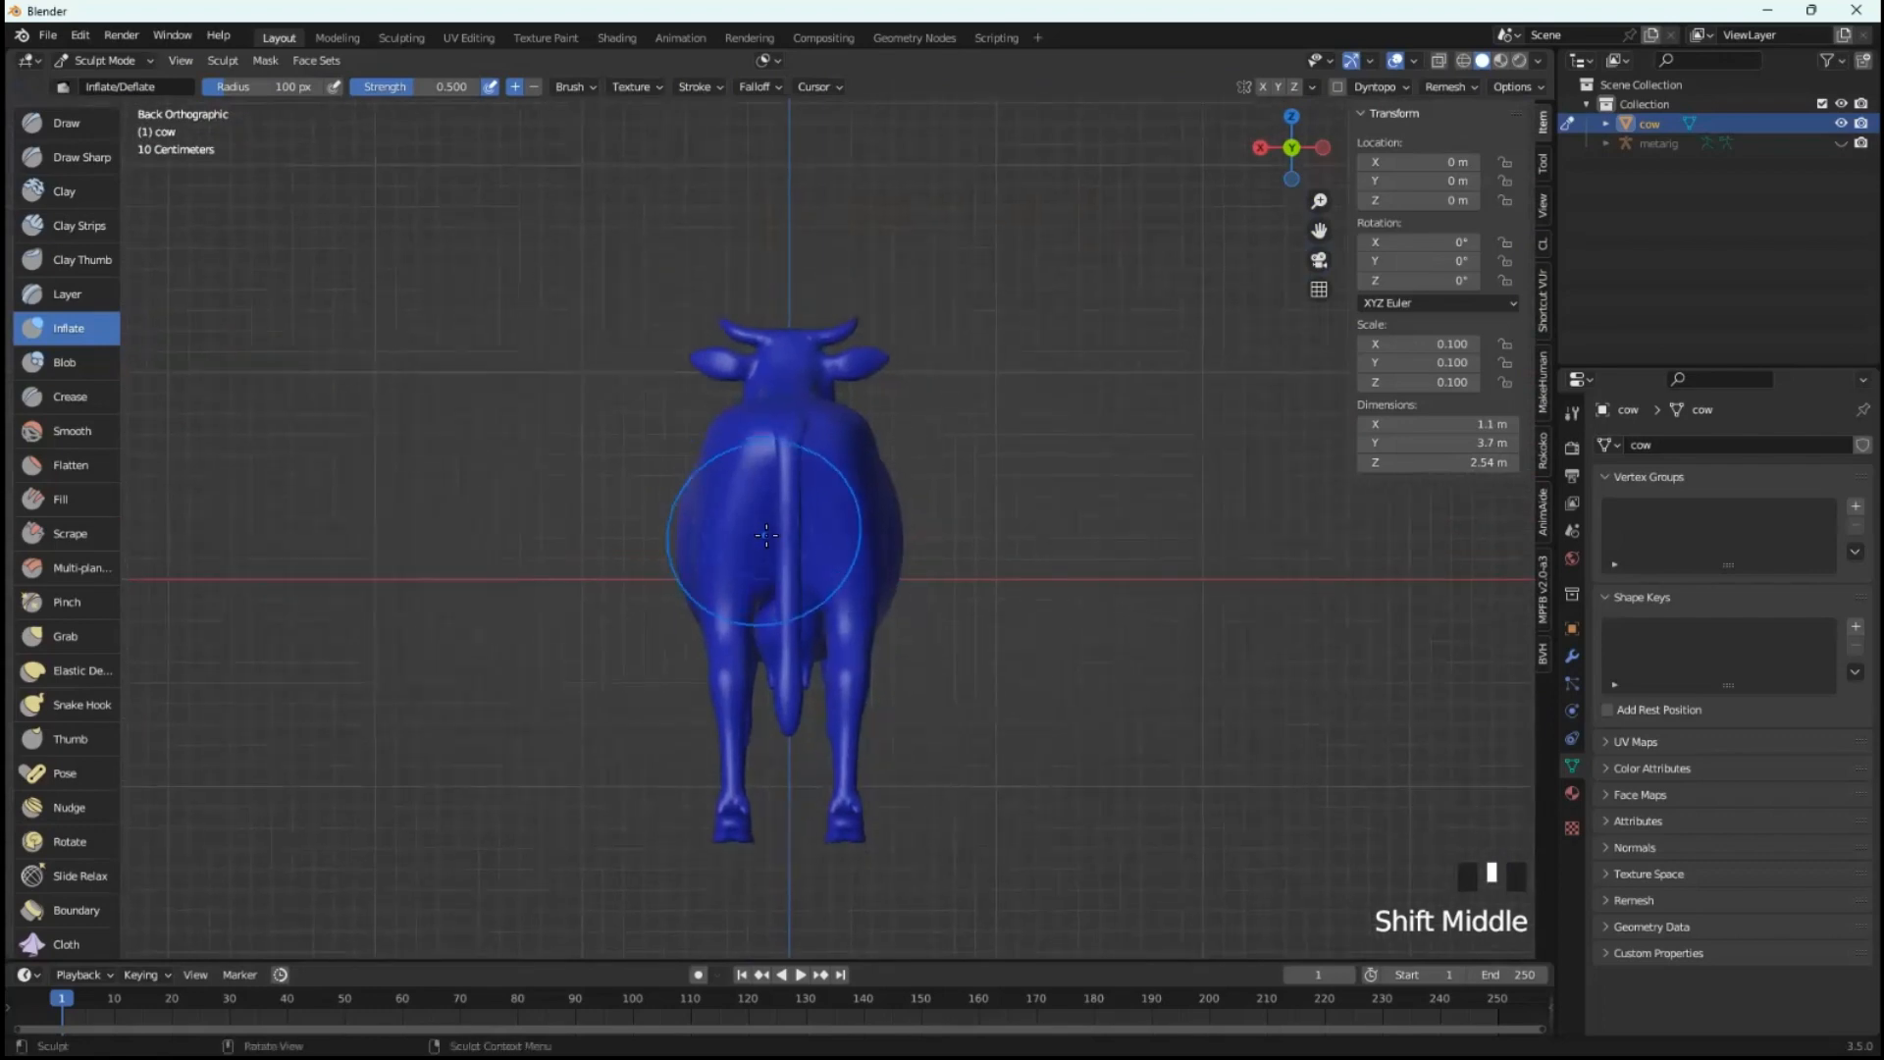
scroll(795, 569, "up", 4)
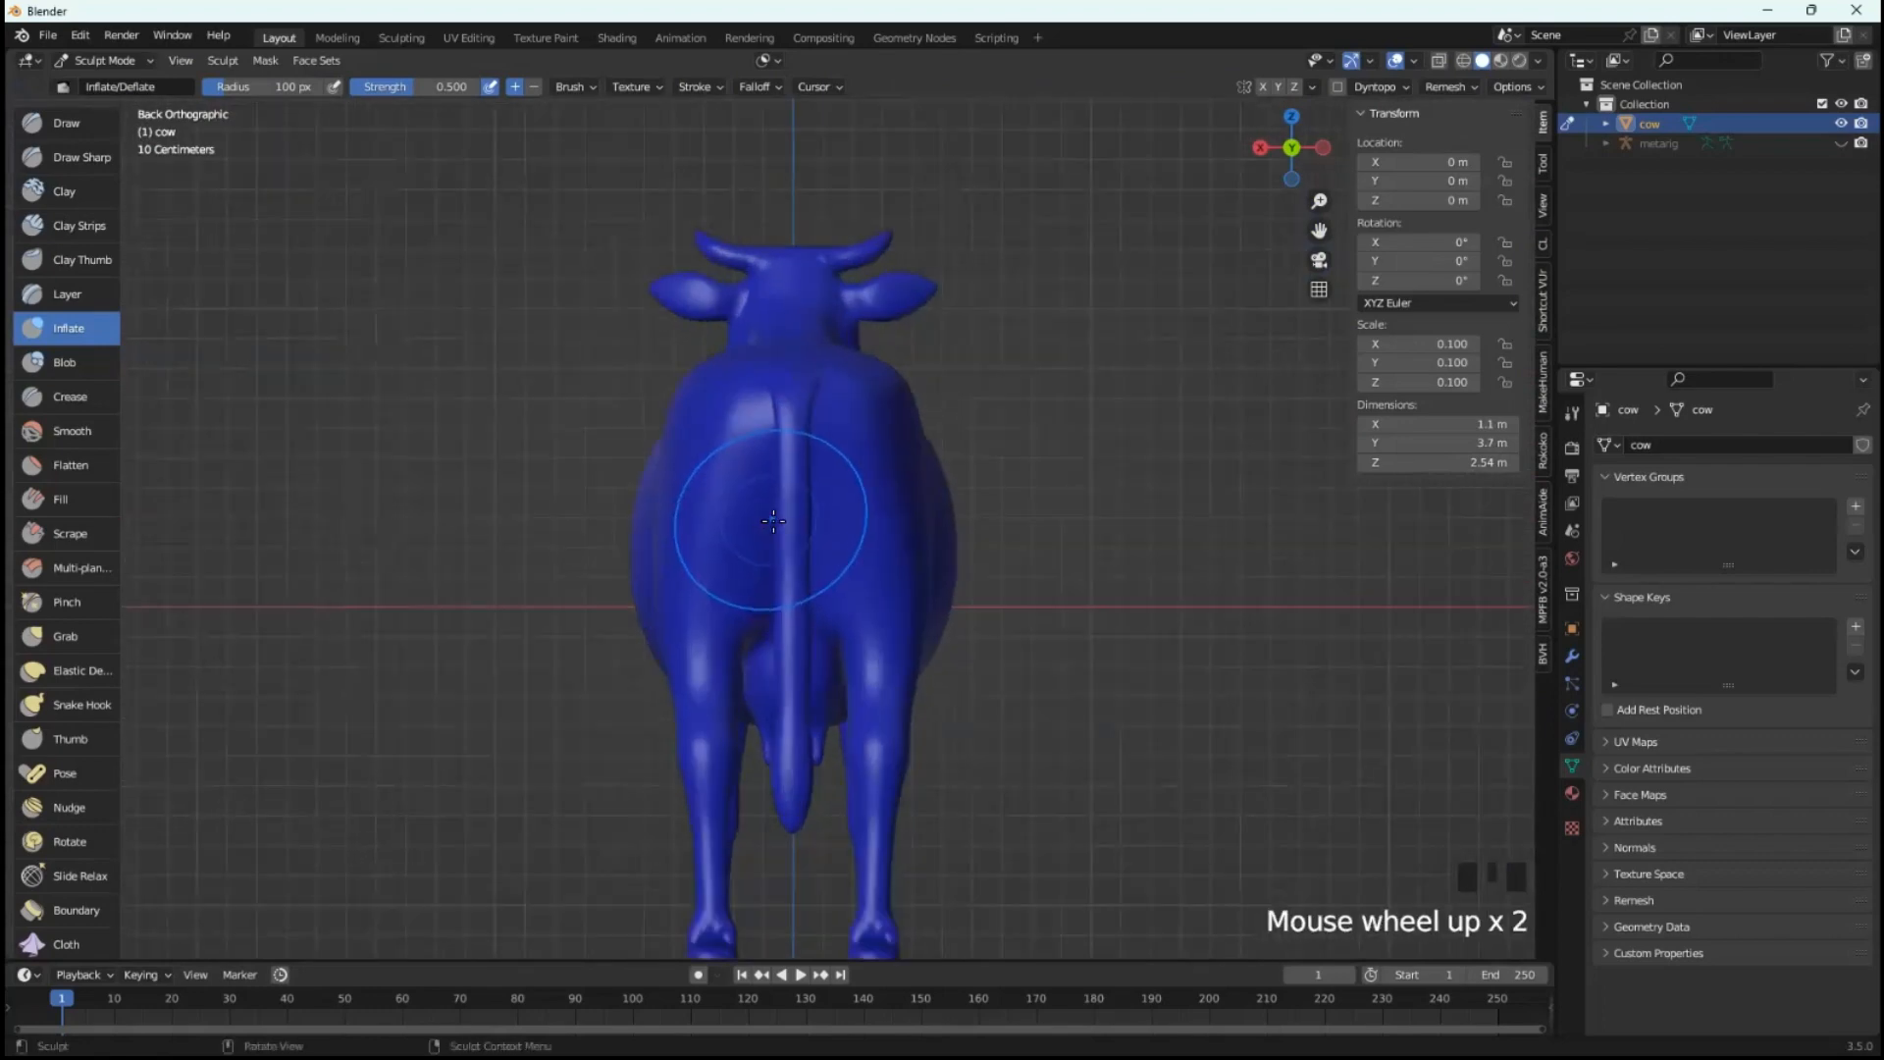
left_click(1261, 147)
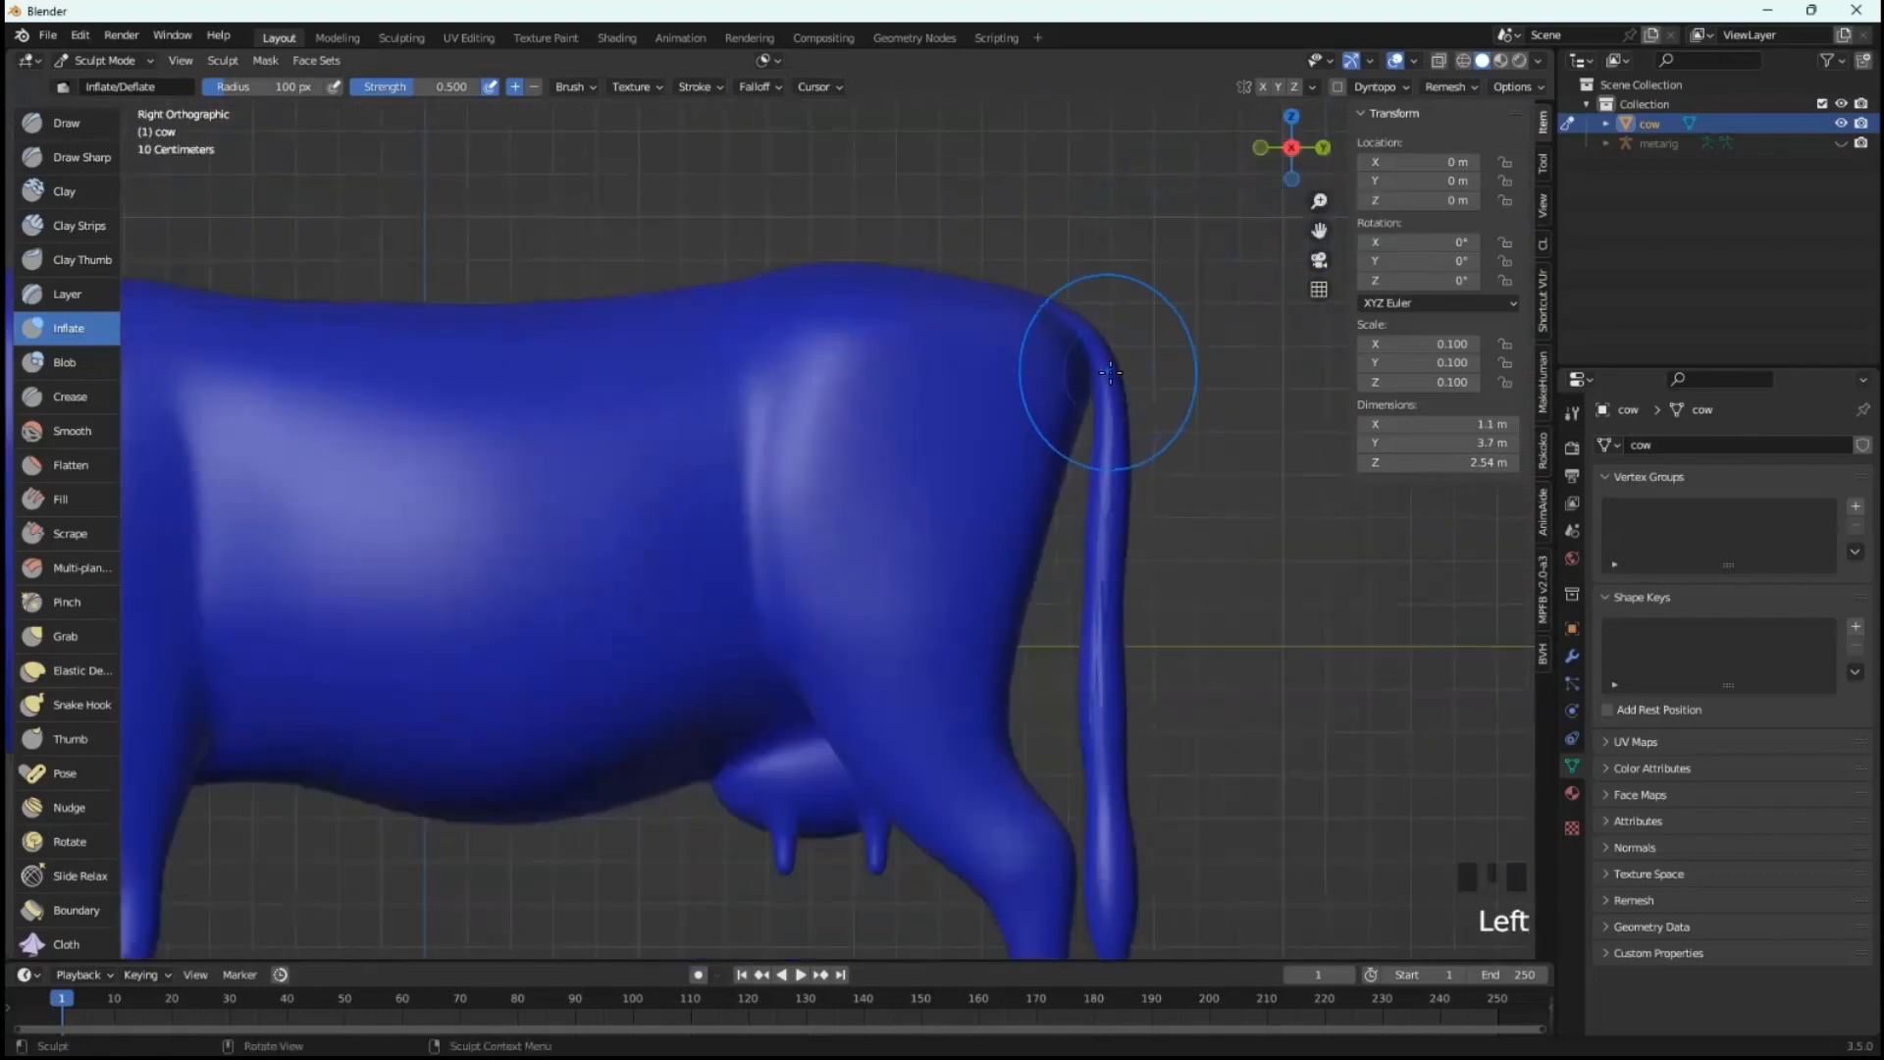
left_click_drag(1097, 357, 1118, 607)
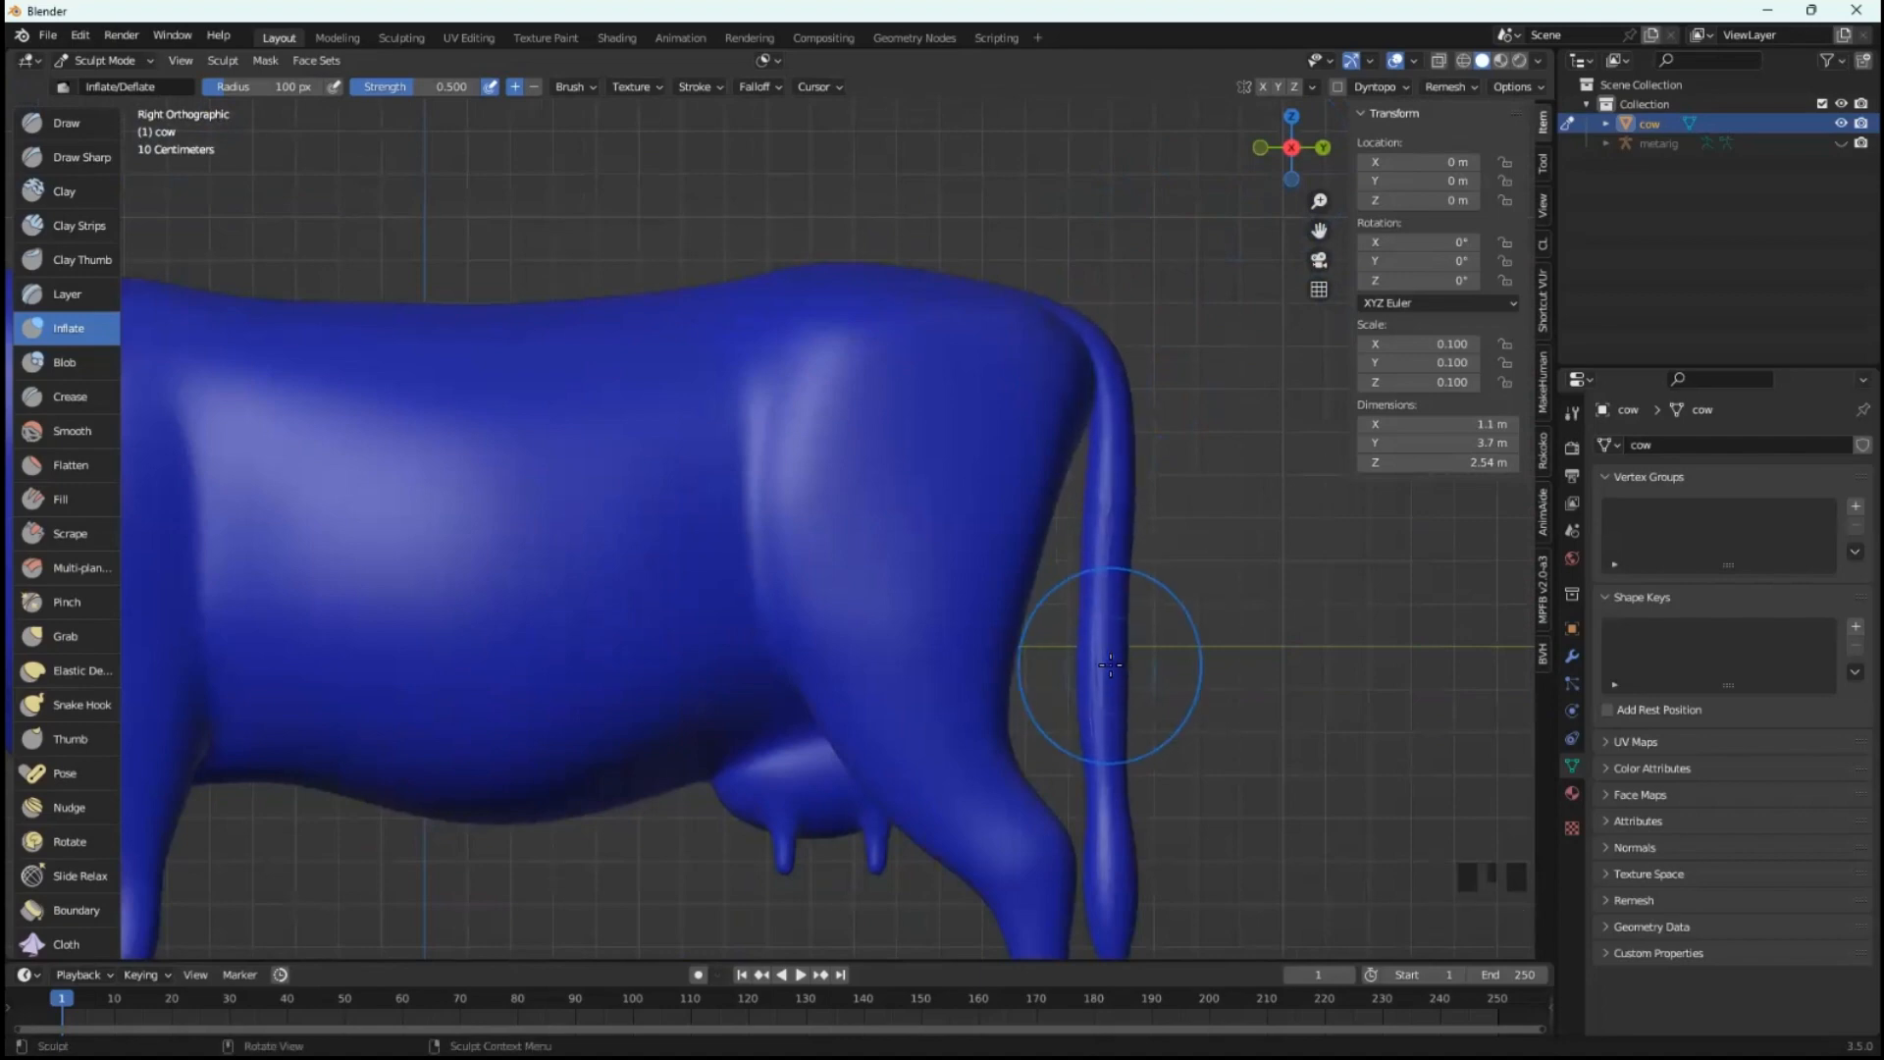
scroll(1084, 599, "down", 4)
scroll(673, 610, "down", 2)
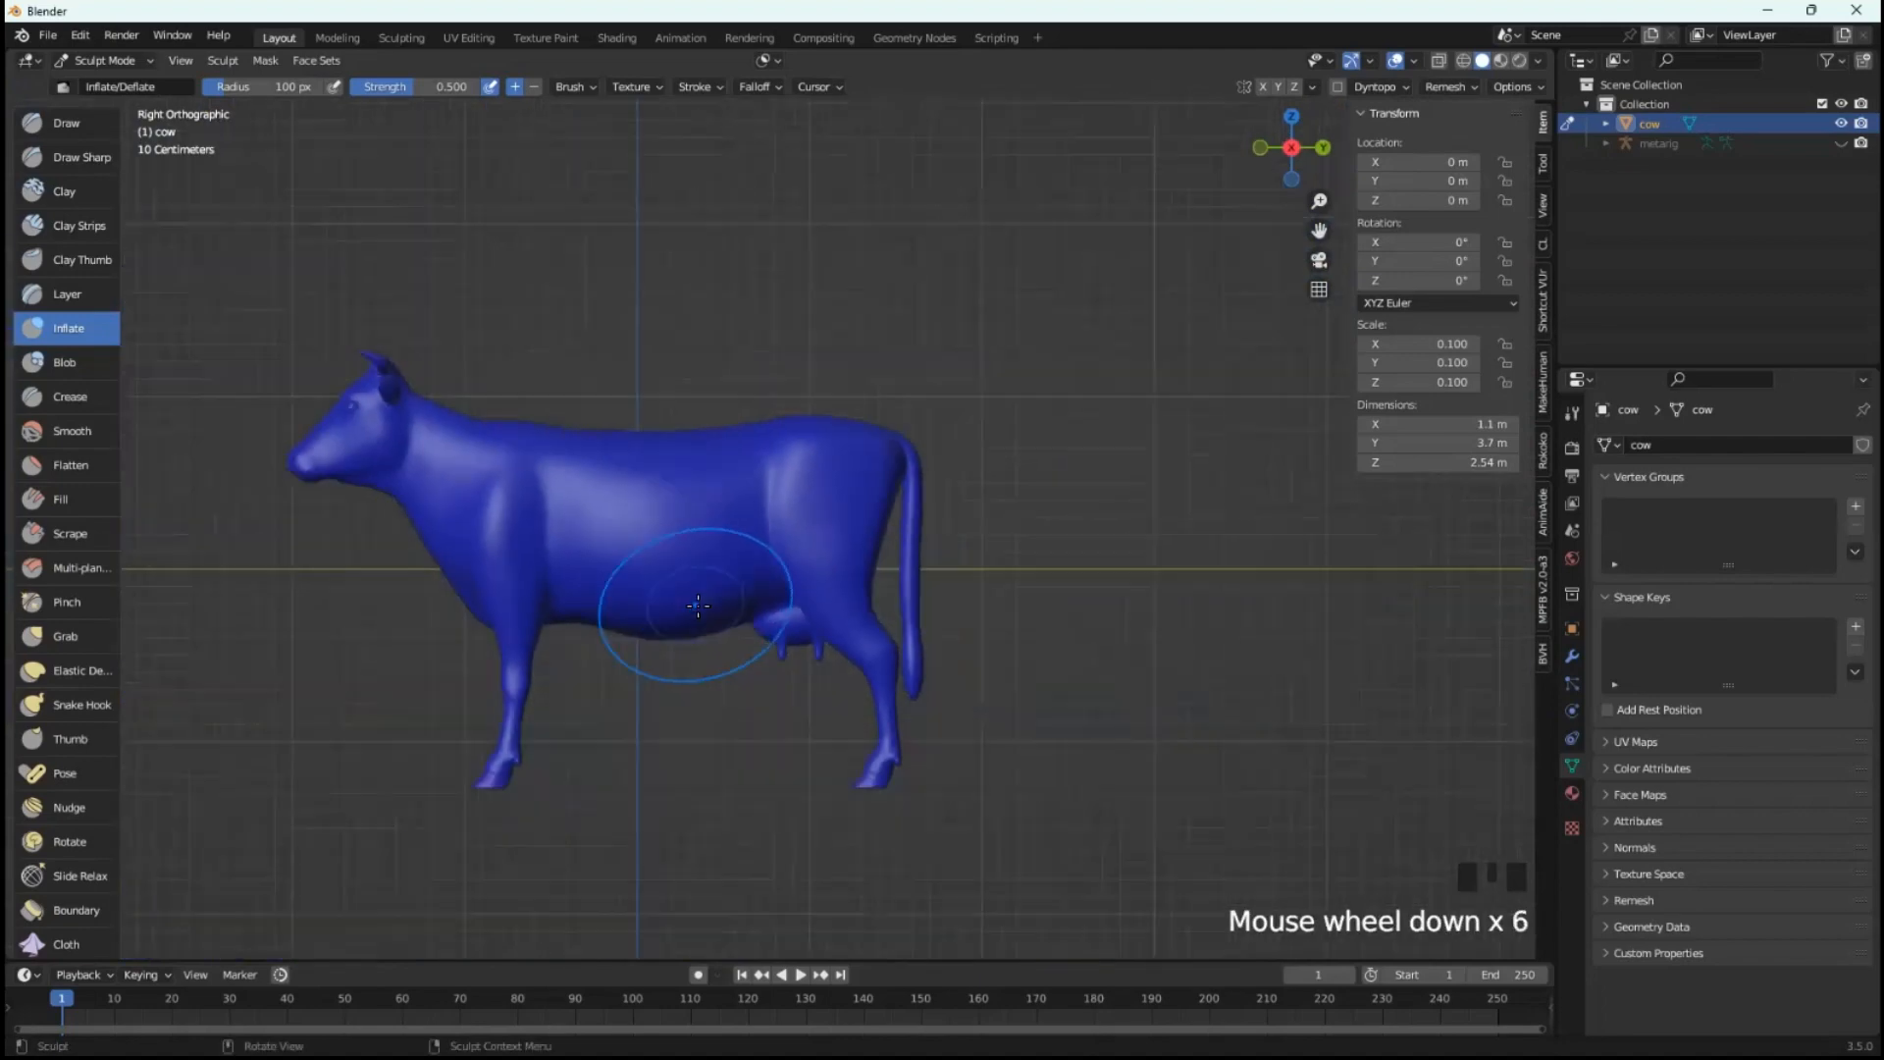
- Inflate both of the cow's ears with brush strokes from the front
middle_click_drag(674, 610, 839, 633)
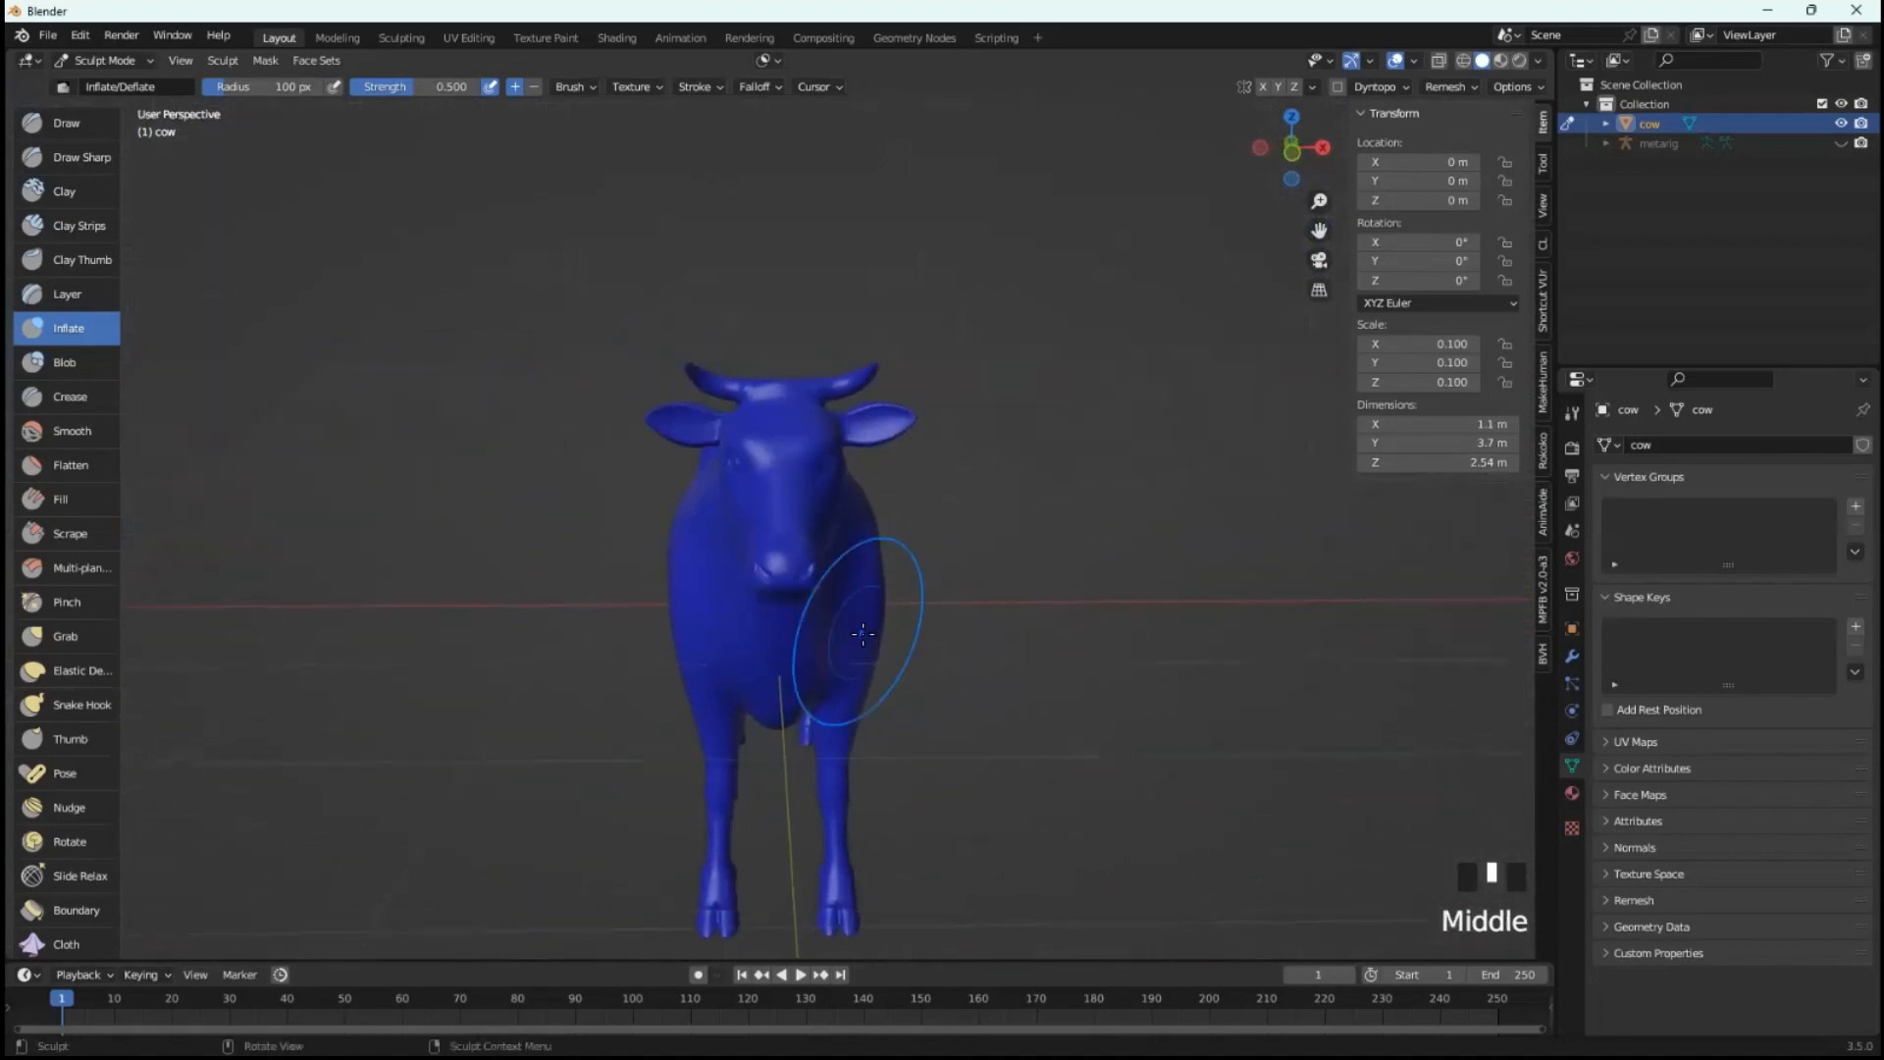
left_click(1292, 157)
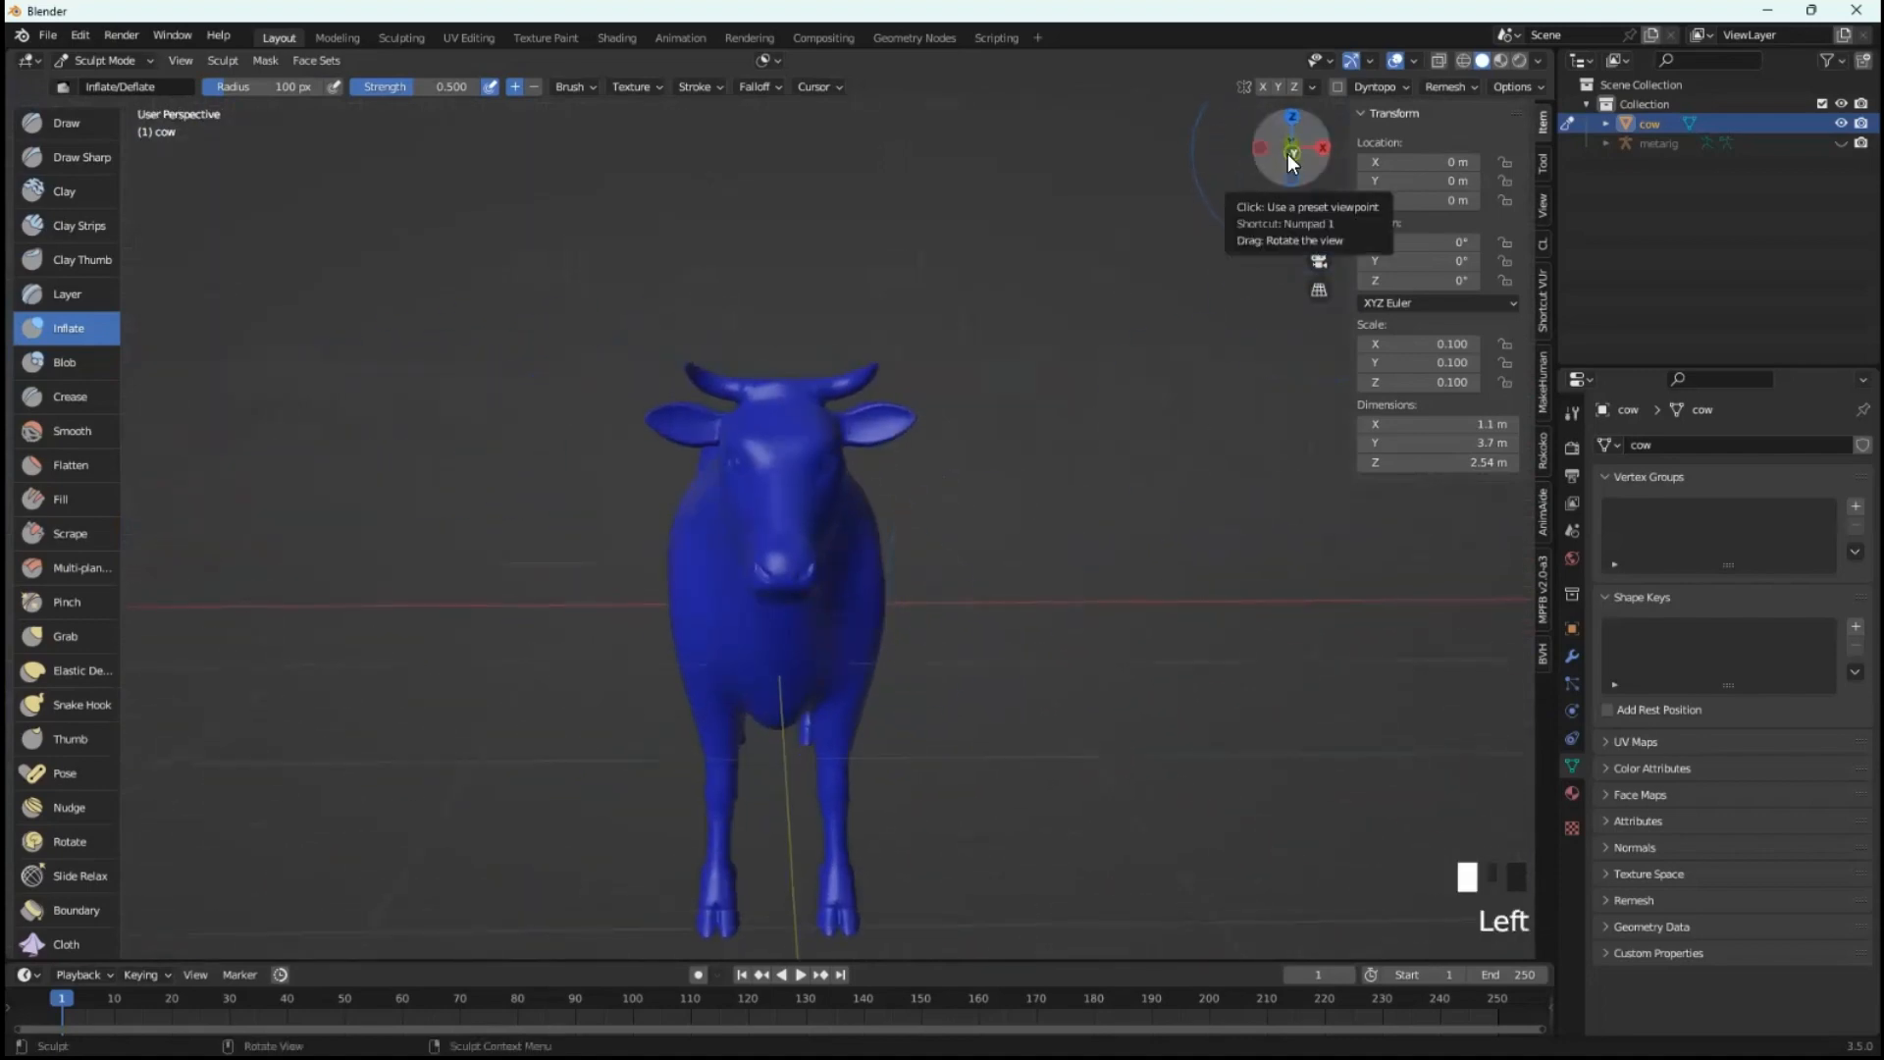
scroll(757, 410, "up", 2)
scroll(757, 410, "up", 2)
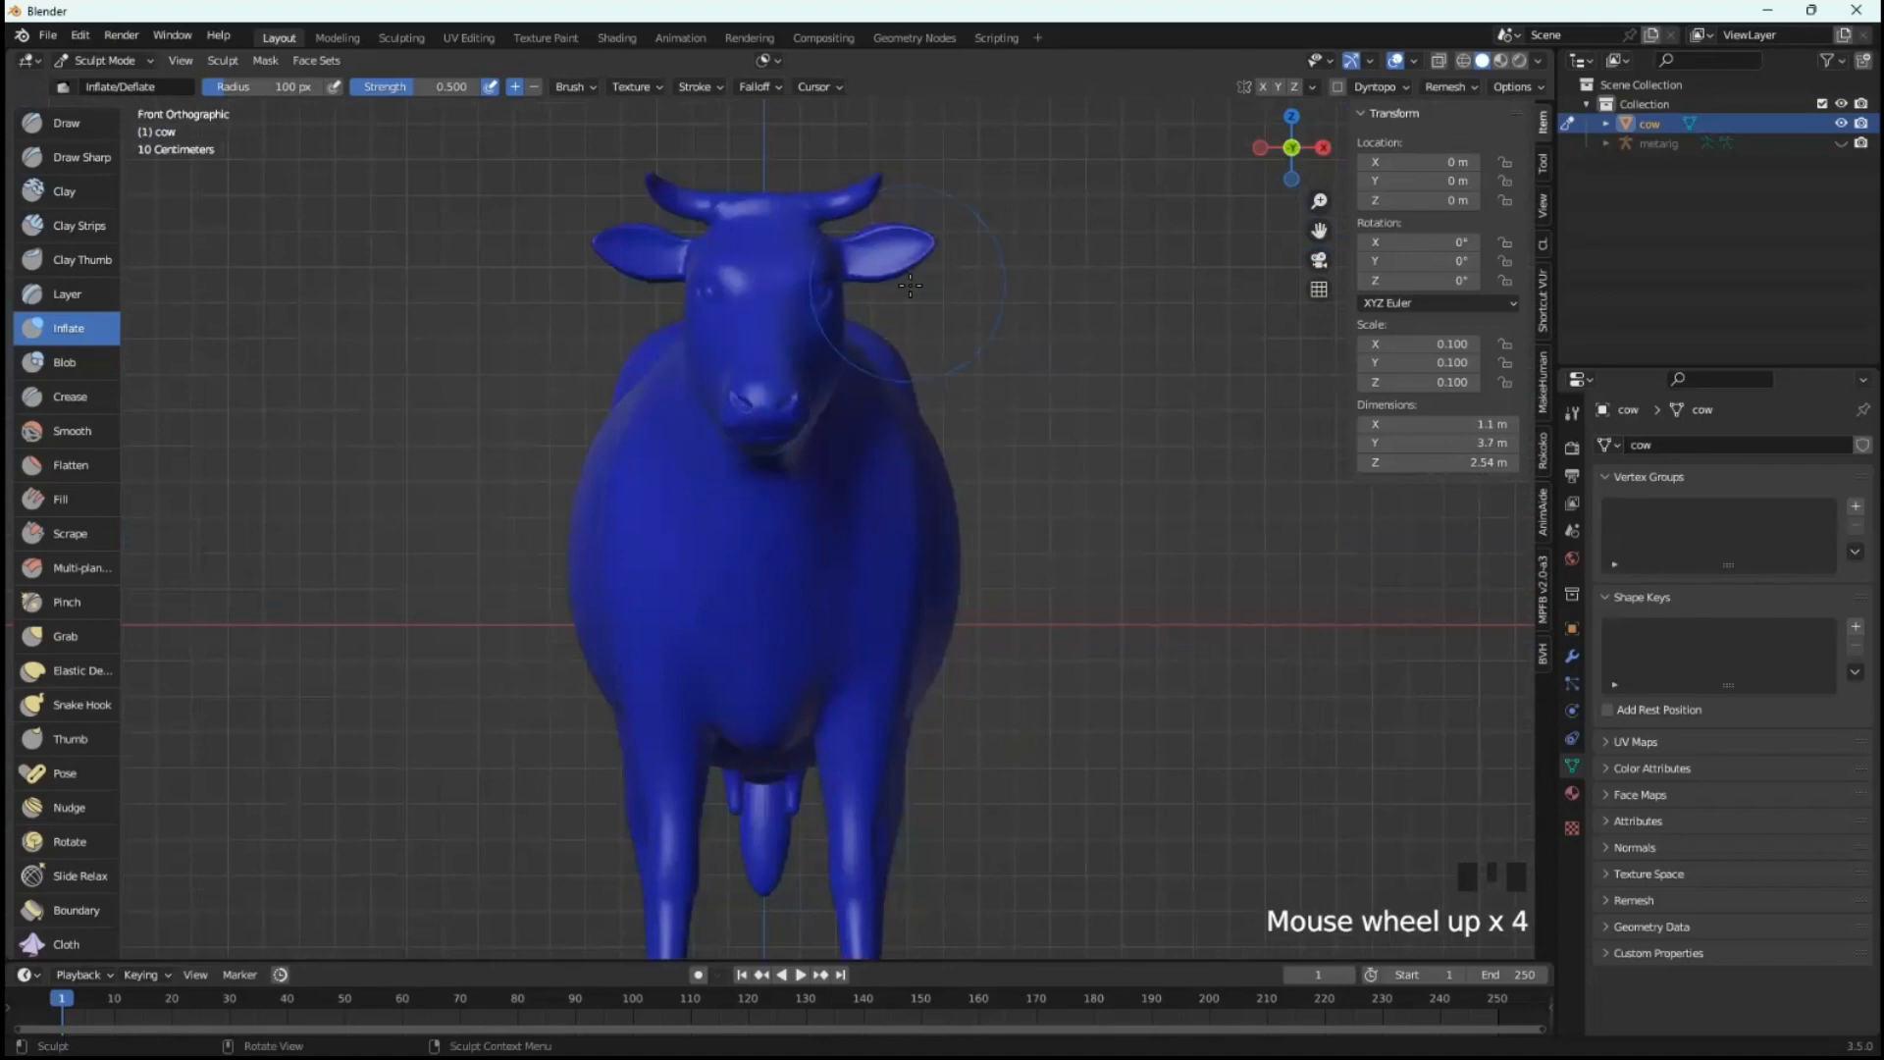
middle_click_drag(757, 410, 904, 340)
scroll(905, 340, "down", 3)
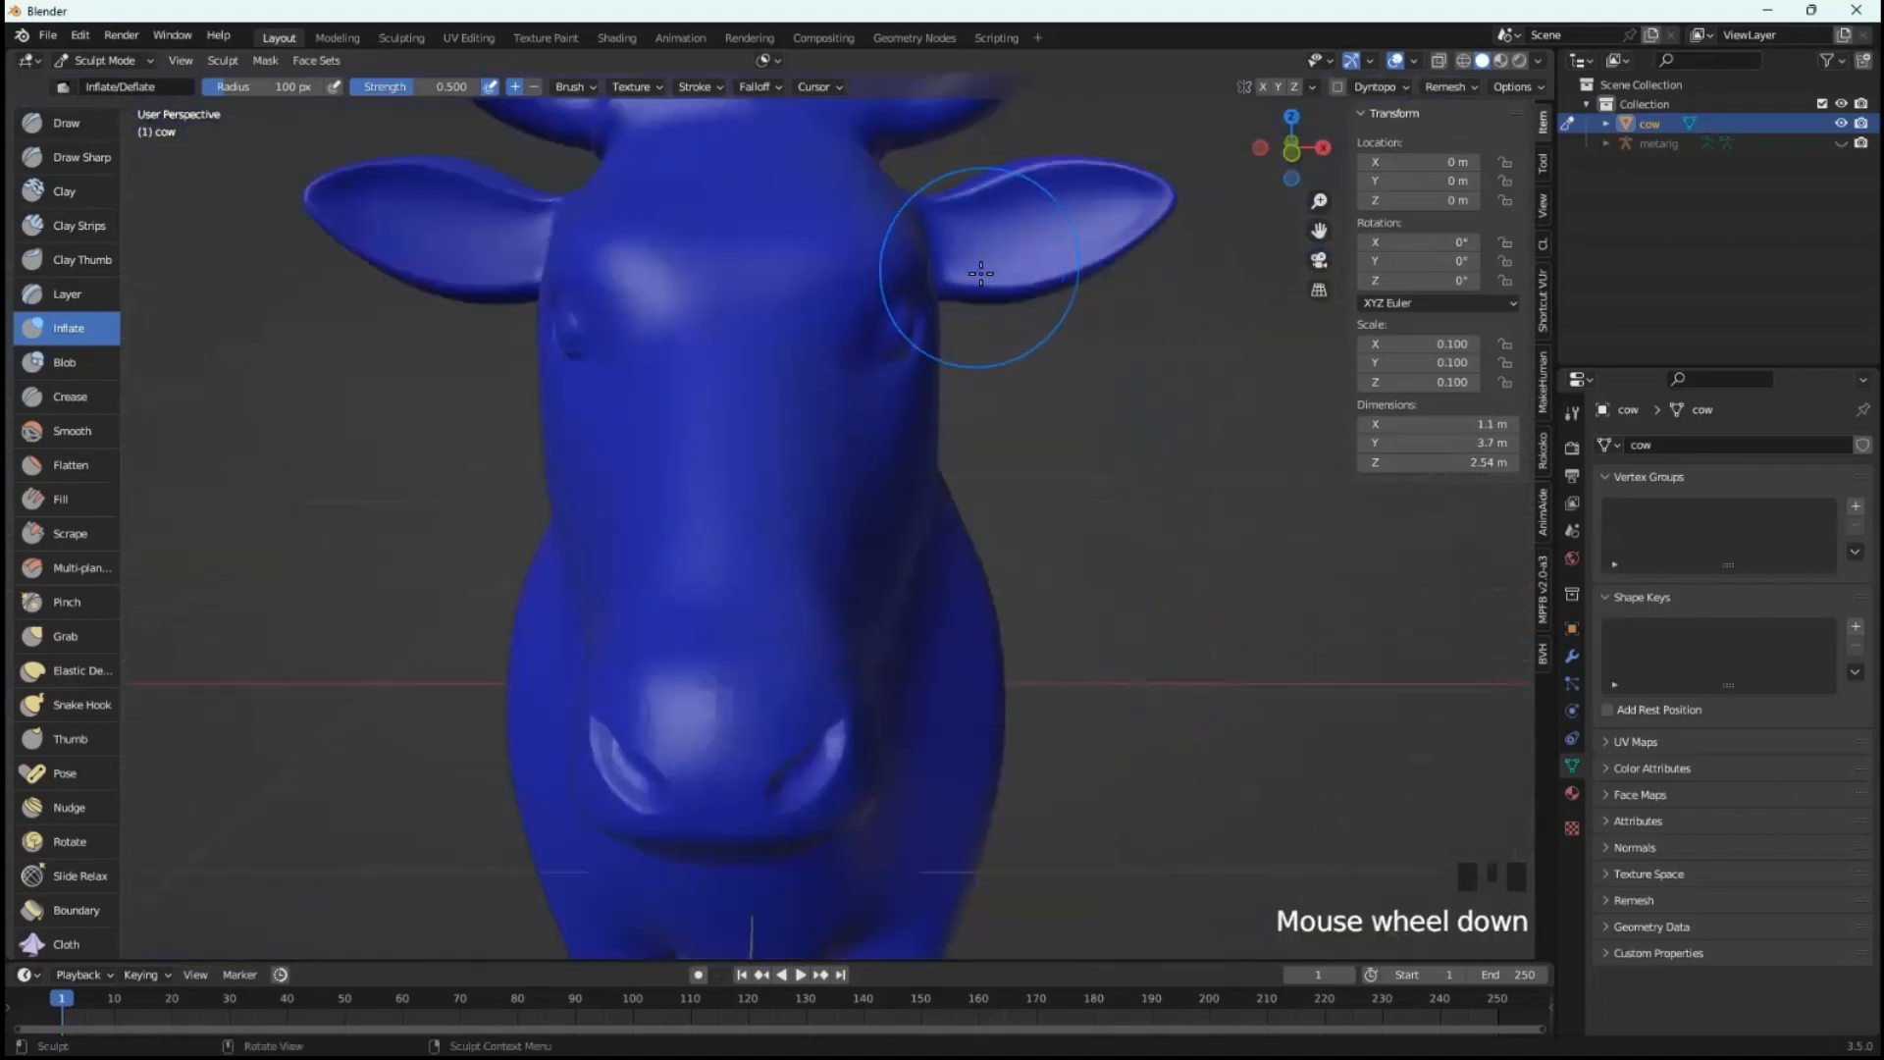
mouse_move(986, 265)
left_mouse_down()
mouse_move(981, 217)
mouse_move(955, 234)
mouse_move(976, 187)
mouse_move(1143, 189)
mouse_move(1045, 235)
mouse_move(1141, 234)
mouse_move(1006, 258)
mouse_move(1173, 201)
mouse_move(1009, 304)
left_mouse_up()
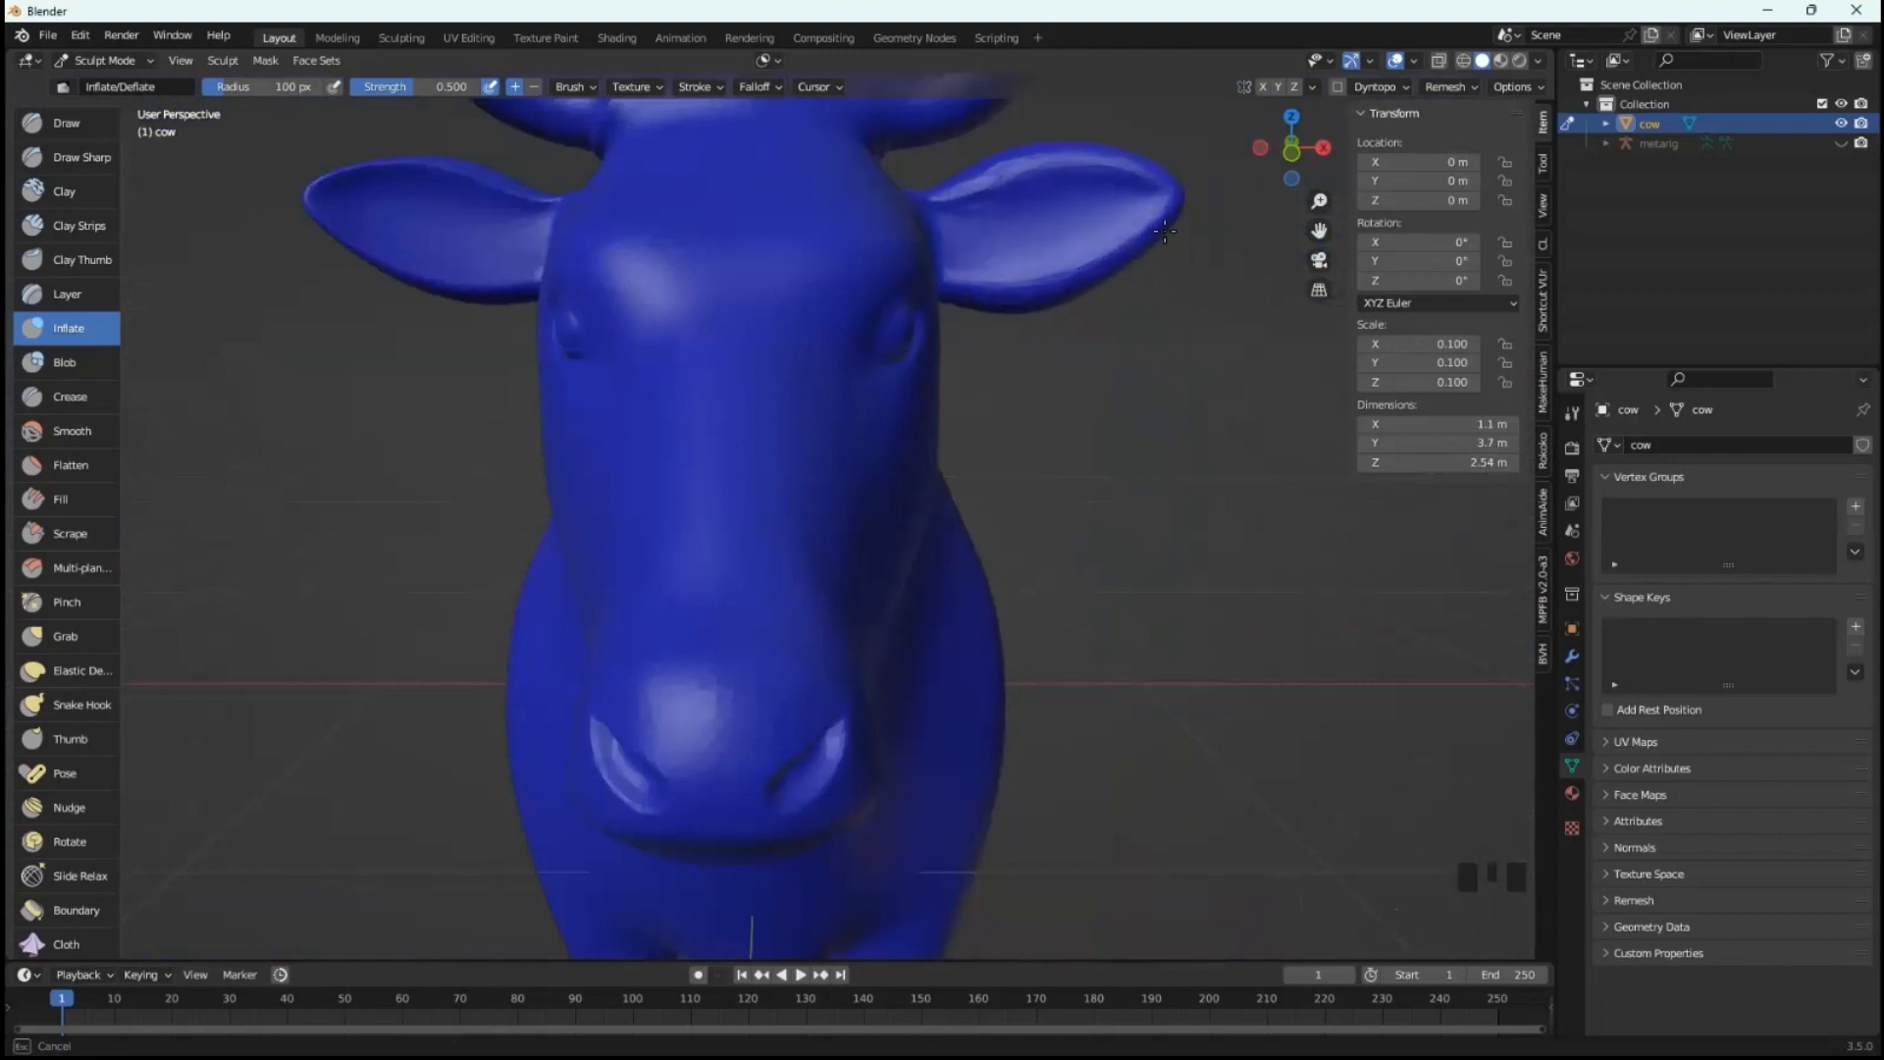
left_click_drag(1165, 231, 1099, 235)
mouse_move(505, 186)
left_mouse_down()
mouse_move(472, 236)
mouse_move(339, 206)
mouse_move(525, 233)
mouse_move(324, 229)
mouse_move(375, 280)
mouse_move(492, 265)
mouse_move(504, 285)
mouse_move(393, 294)
mouse_move(472, 289)
mouse_move(535, 255)
mouse_move(439, 167)
mouse_move(310, 191)
mouse_move(329, 235)
left_mouse_up()
- Thicken both of the cow's horns from base to tip with Inflate strokes
scroll(781, 345, "down", 3)
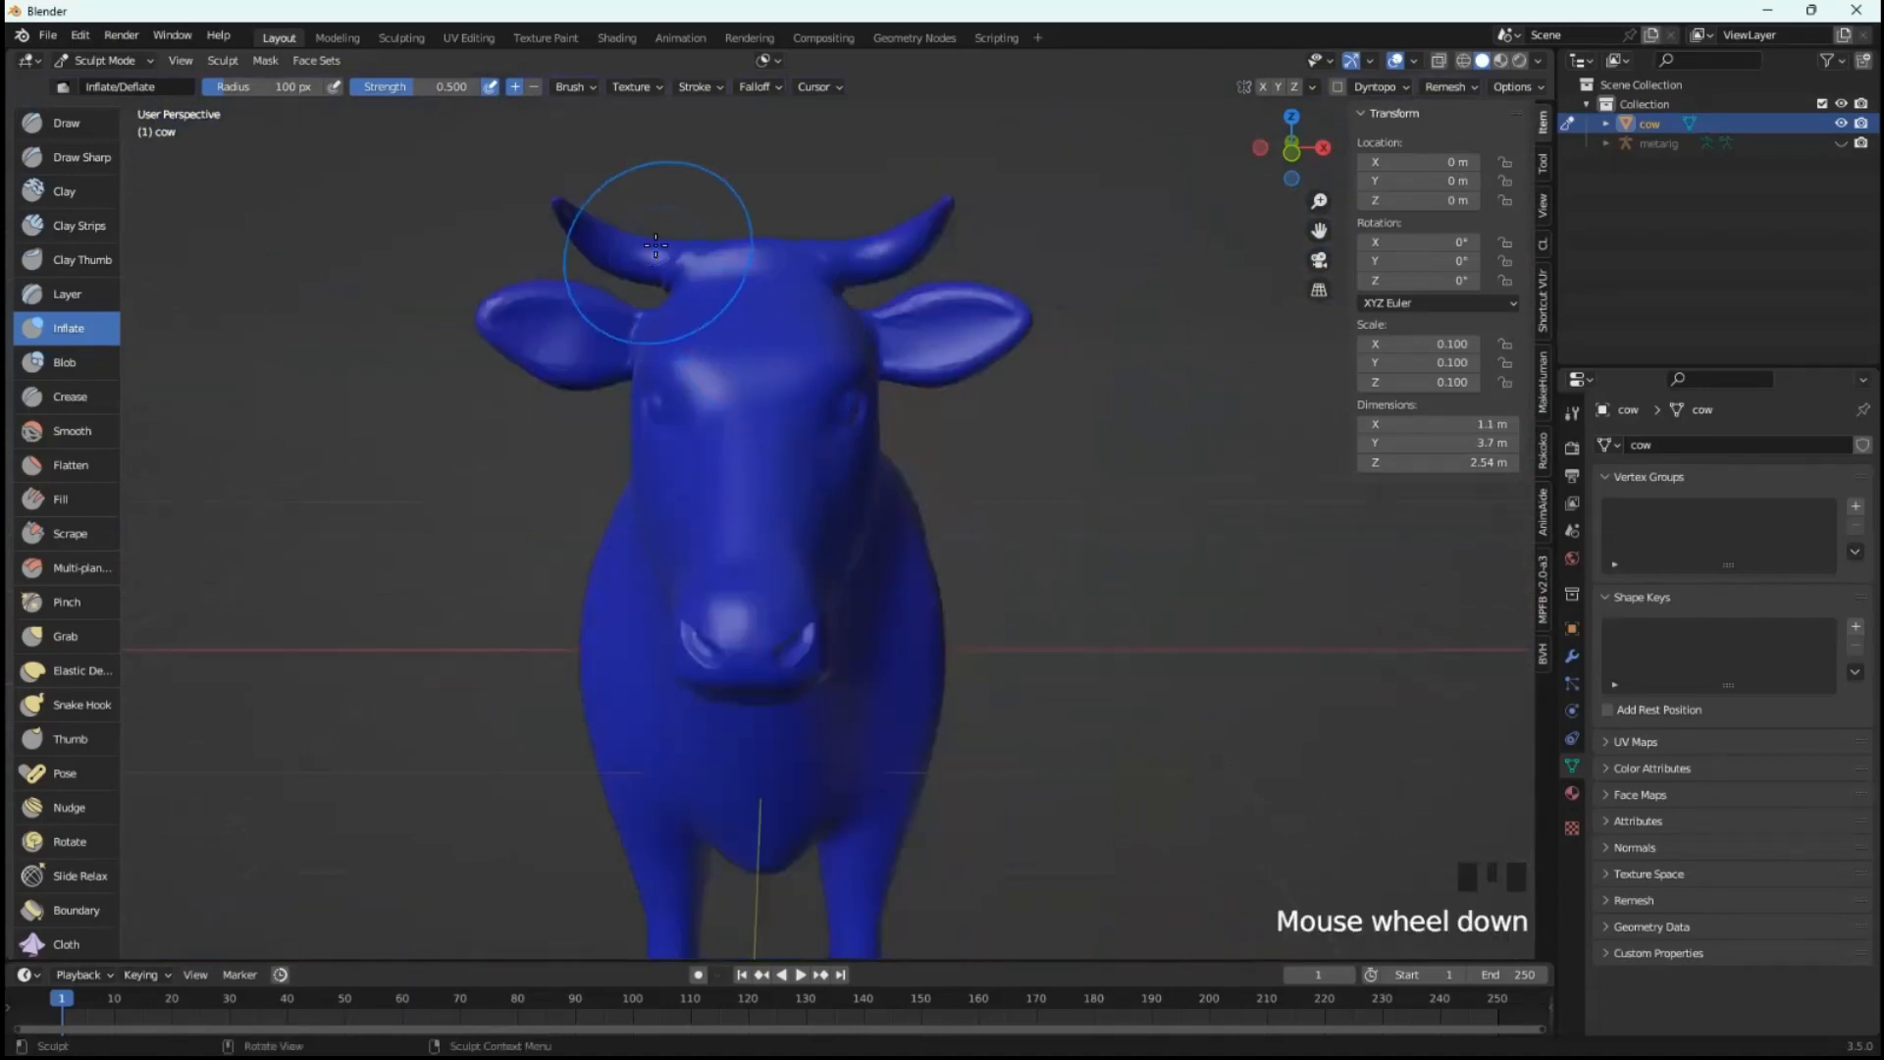
mouse_move(655, 246)
left_mouse_down()
mouse_move(579, 224)
mouse_move(630, 255)
mouse_move(608, 235)
left_mouse_up()
mouse_move(874, 257)
left_mouse_down()
mouse_move(956, 207)
mouse_move(943, 189)
left_mouse_up()
scroll(1156, 451, "down", 2)
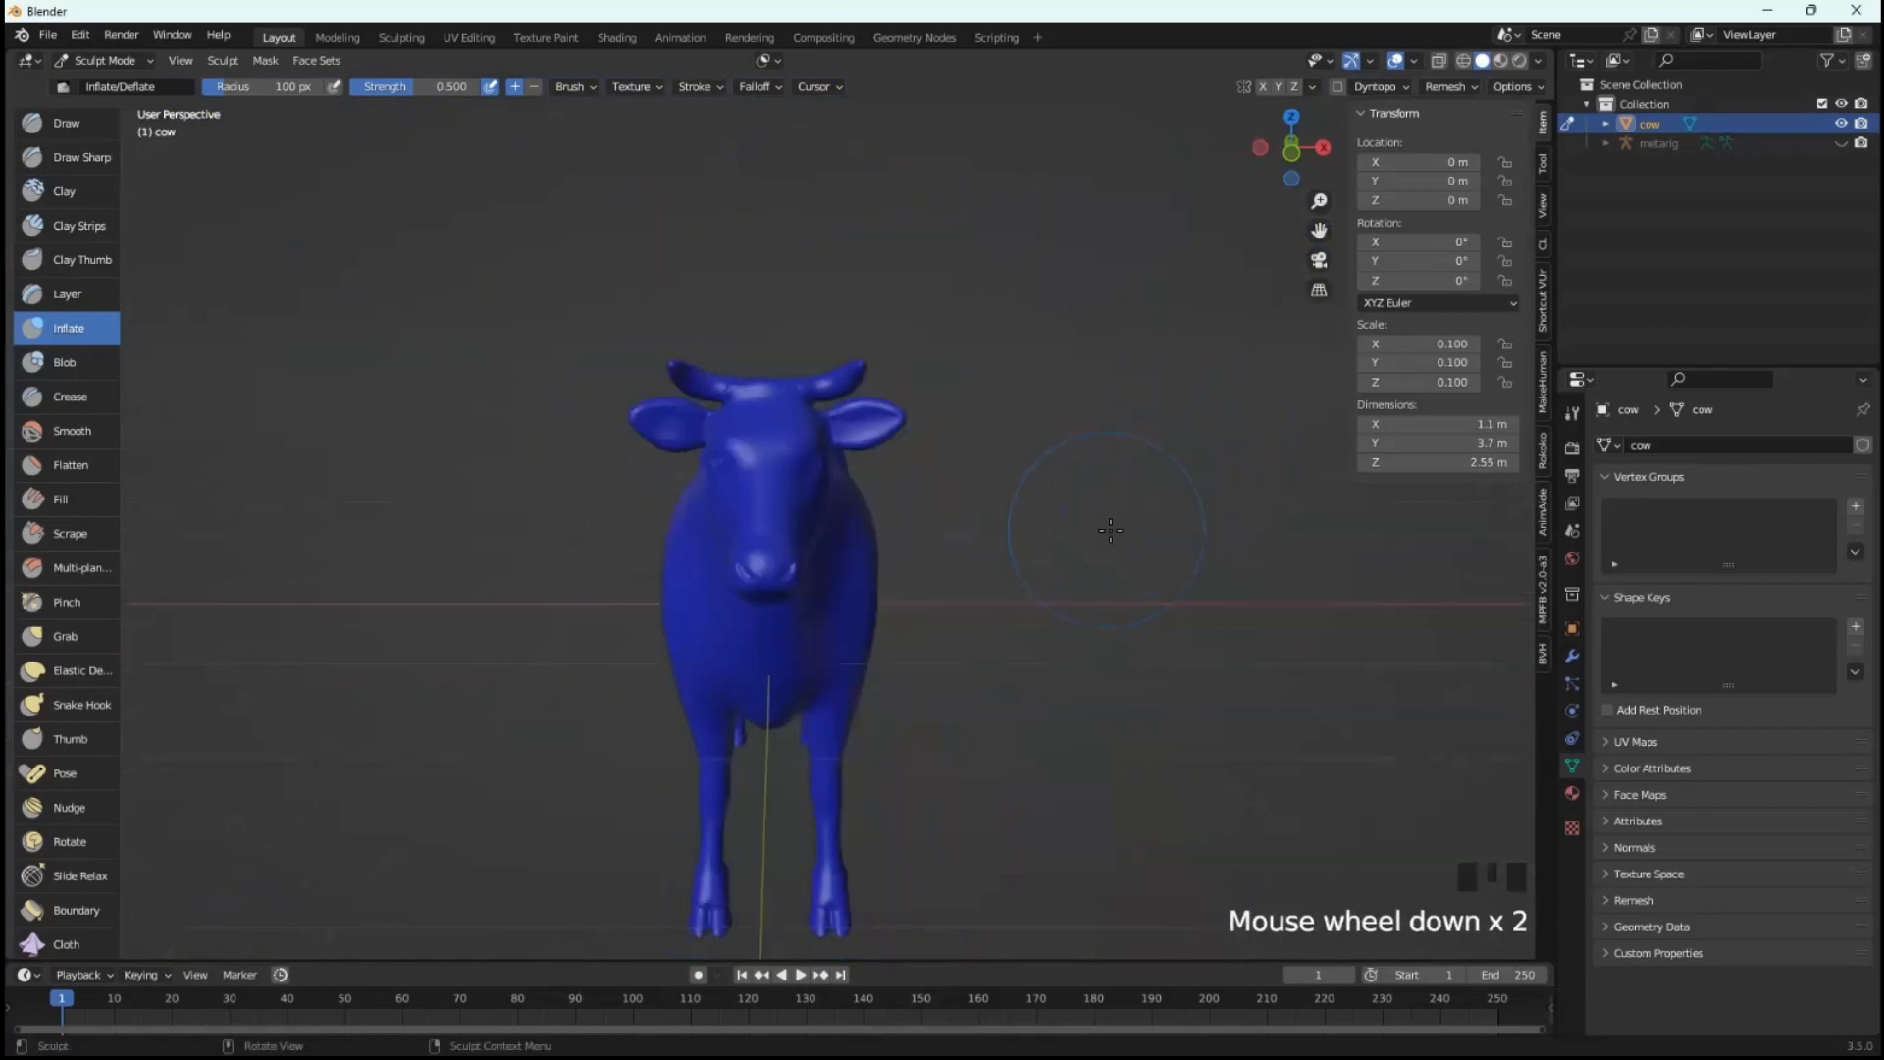
- Return the cow to Object Mode and unhide the metarig in the viewport
mouse_move(1156, 451)
middle_mouse_down()
mouse_move(980, 577)
mouse_move(790, 574)
mouse_move(955, 414)
mouse_move(878, 547)
middle_mouse_up()
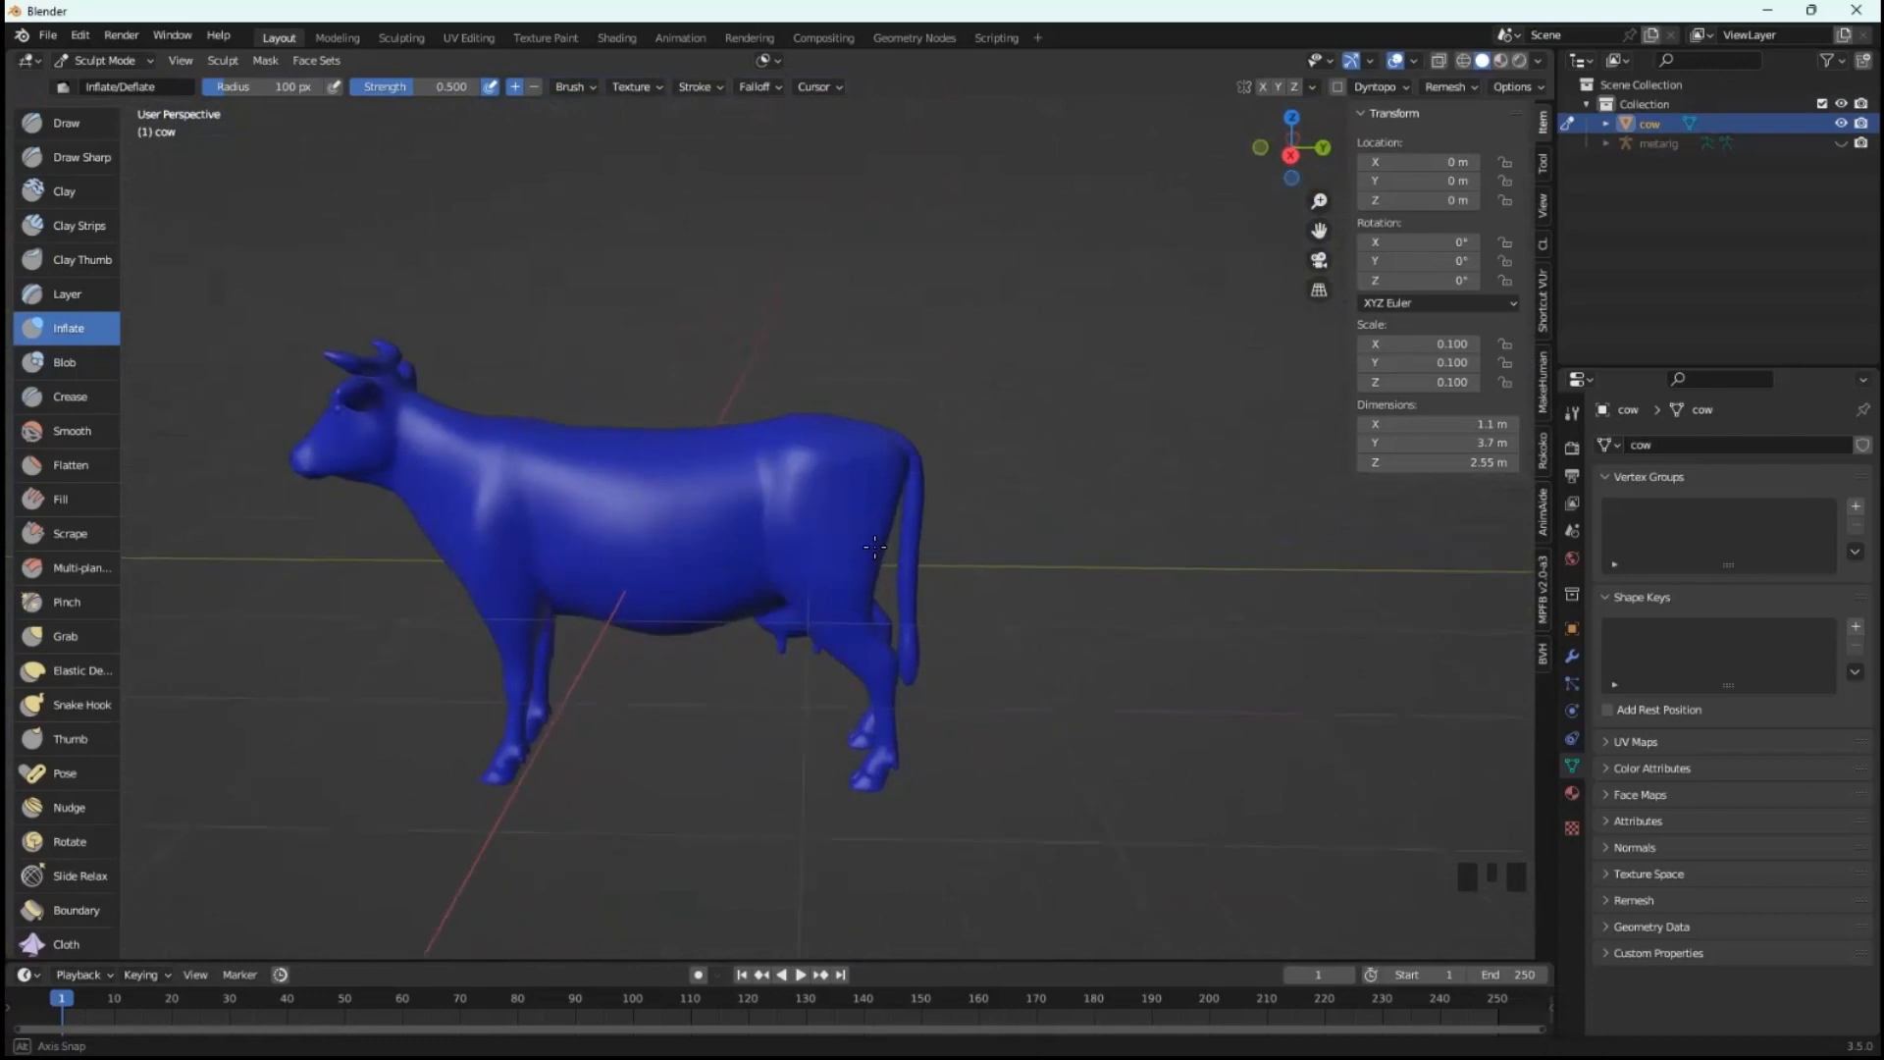
left_click(149, 59)
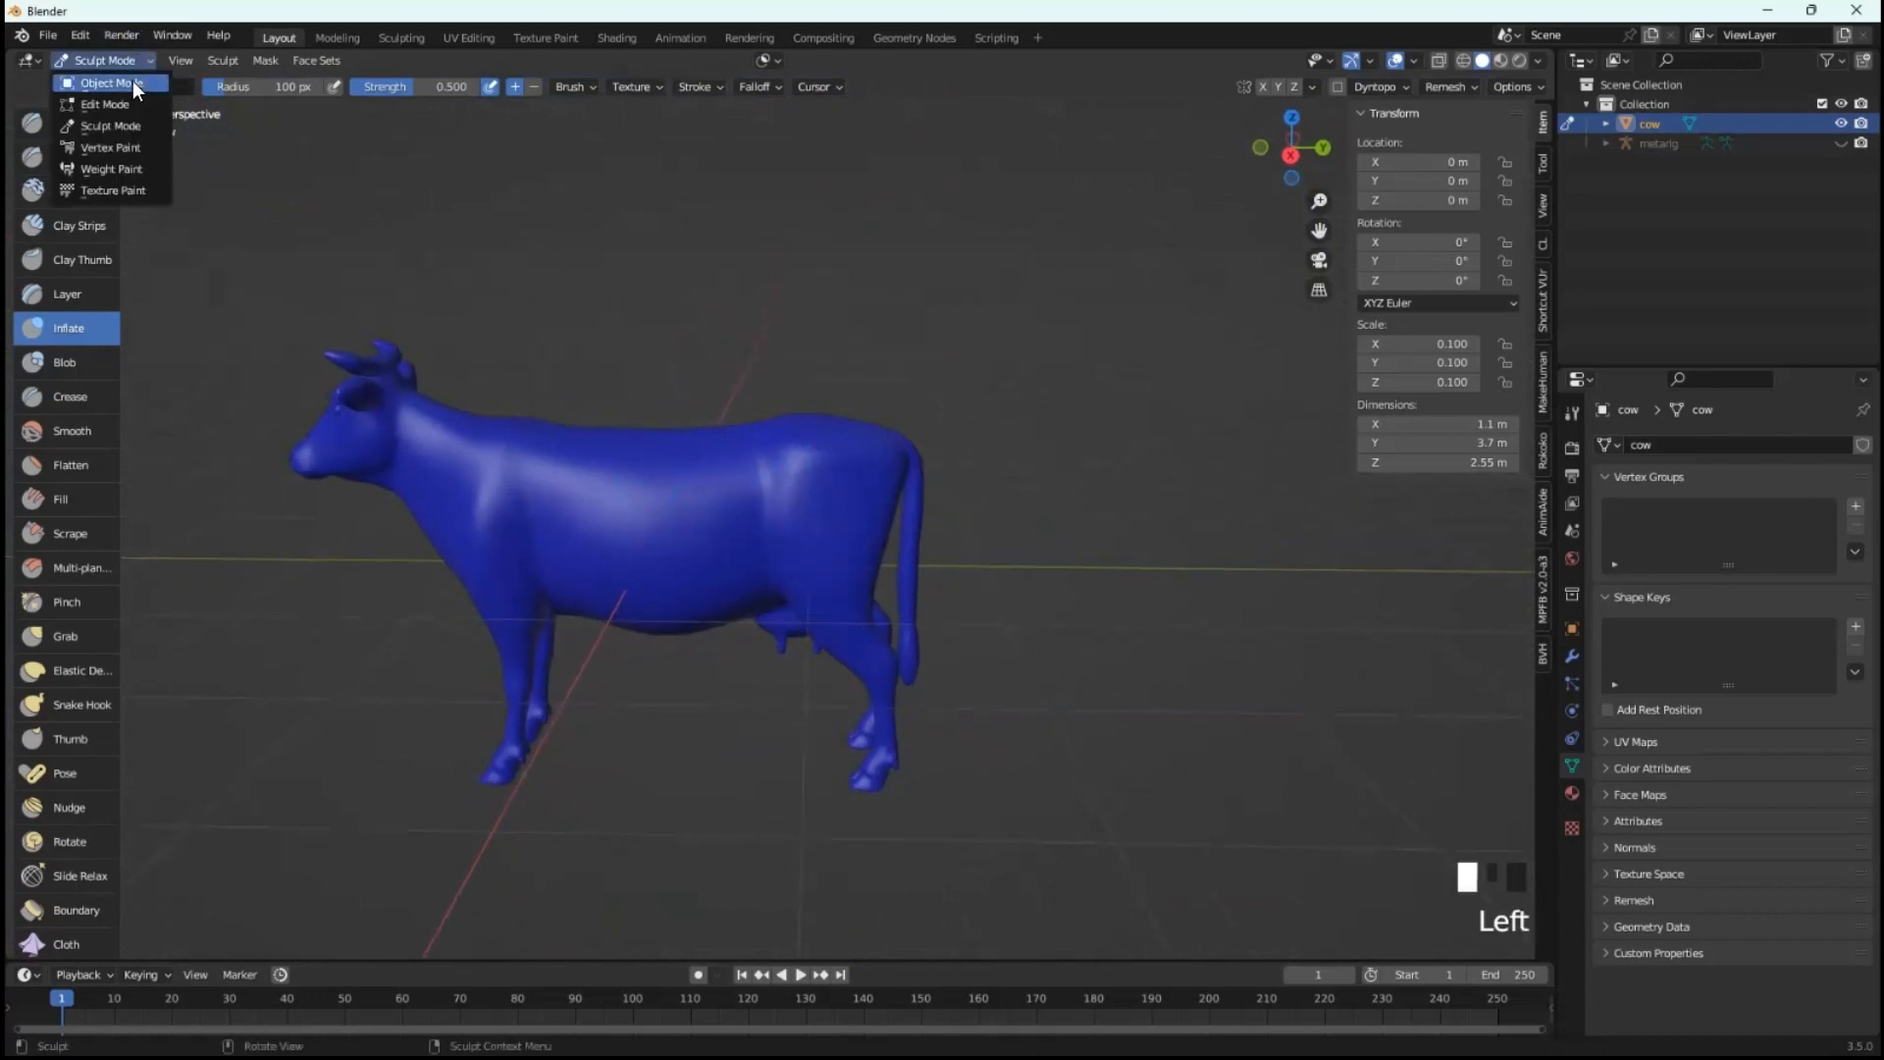
left_click(133, 83)
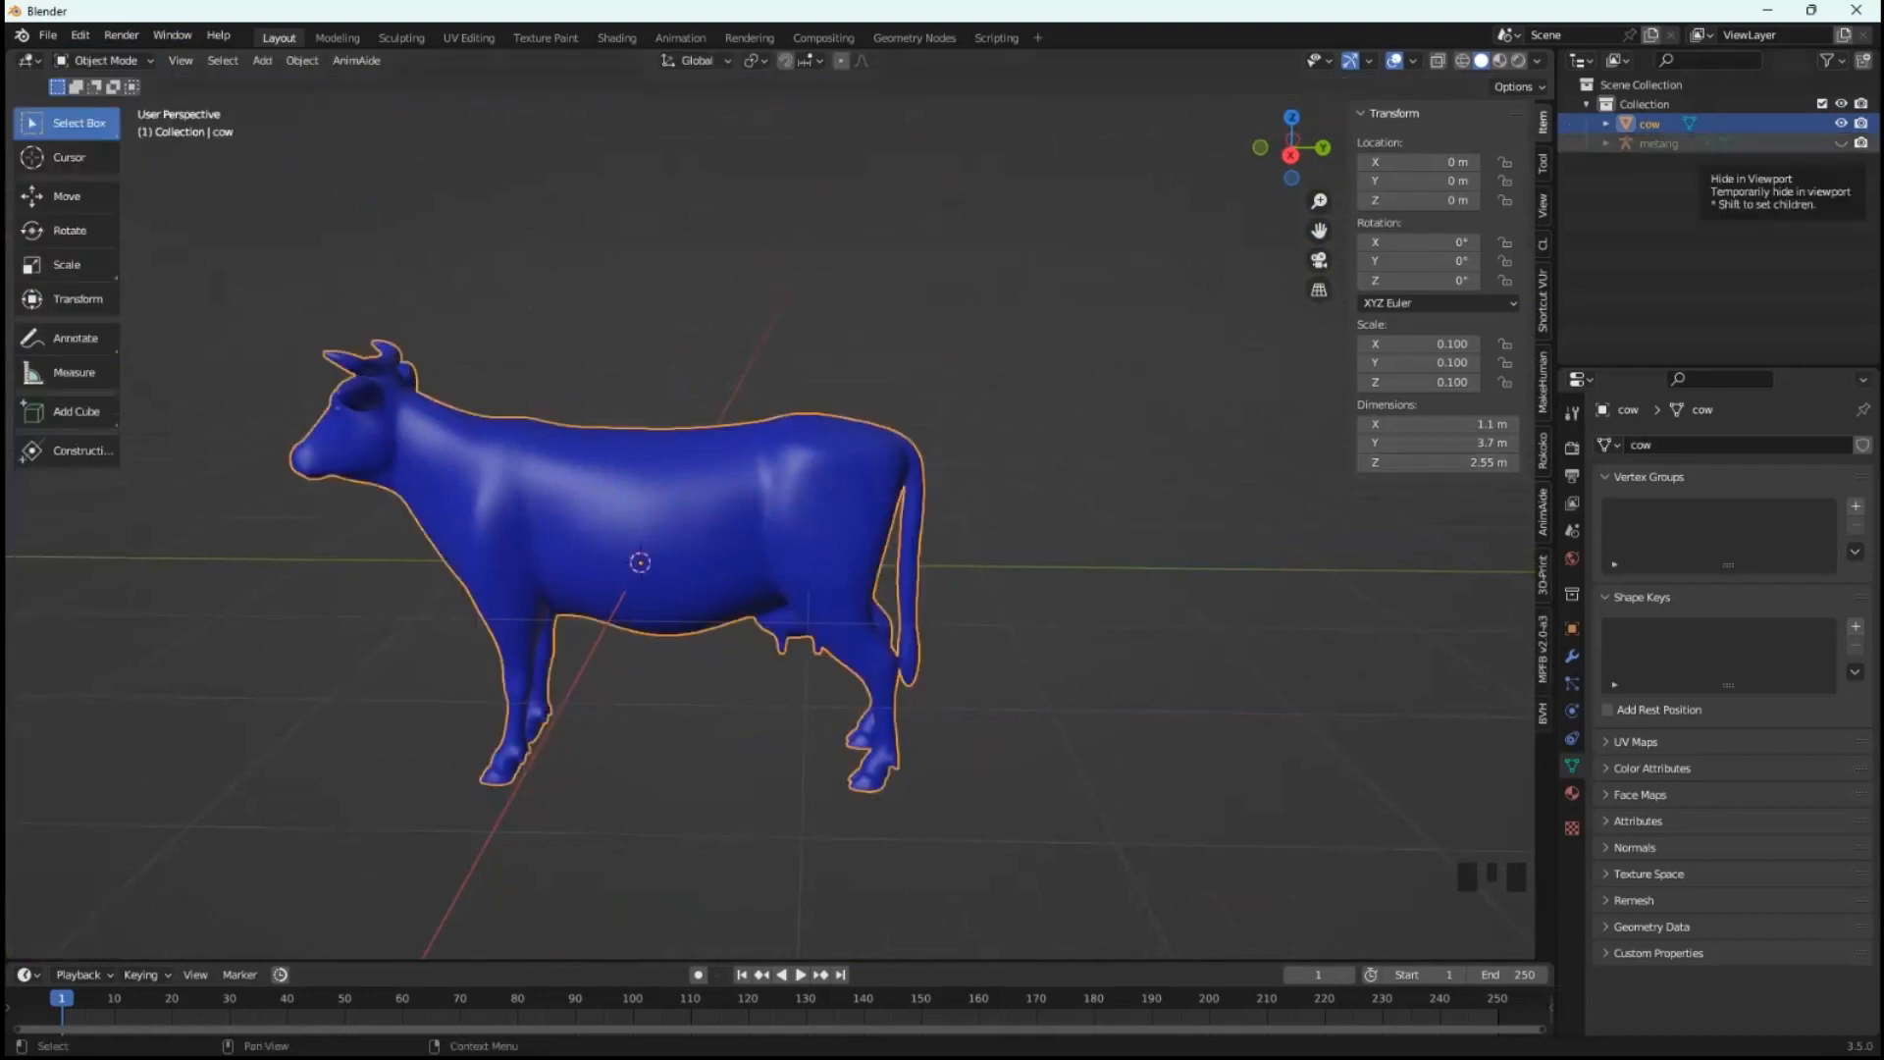
left_click(1841, 143)
scroll(662, 603, "up", 2)
middle_click_drag(662, 620, 683, 556)
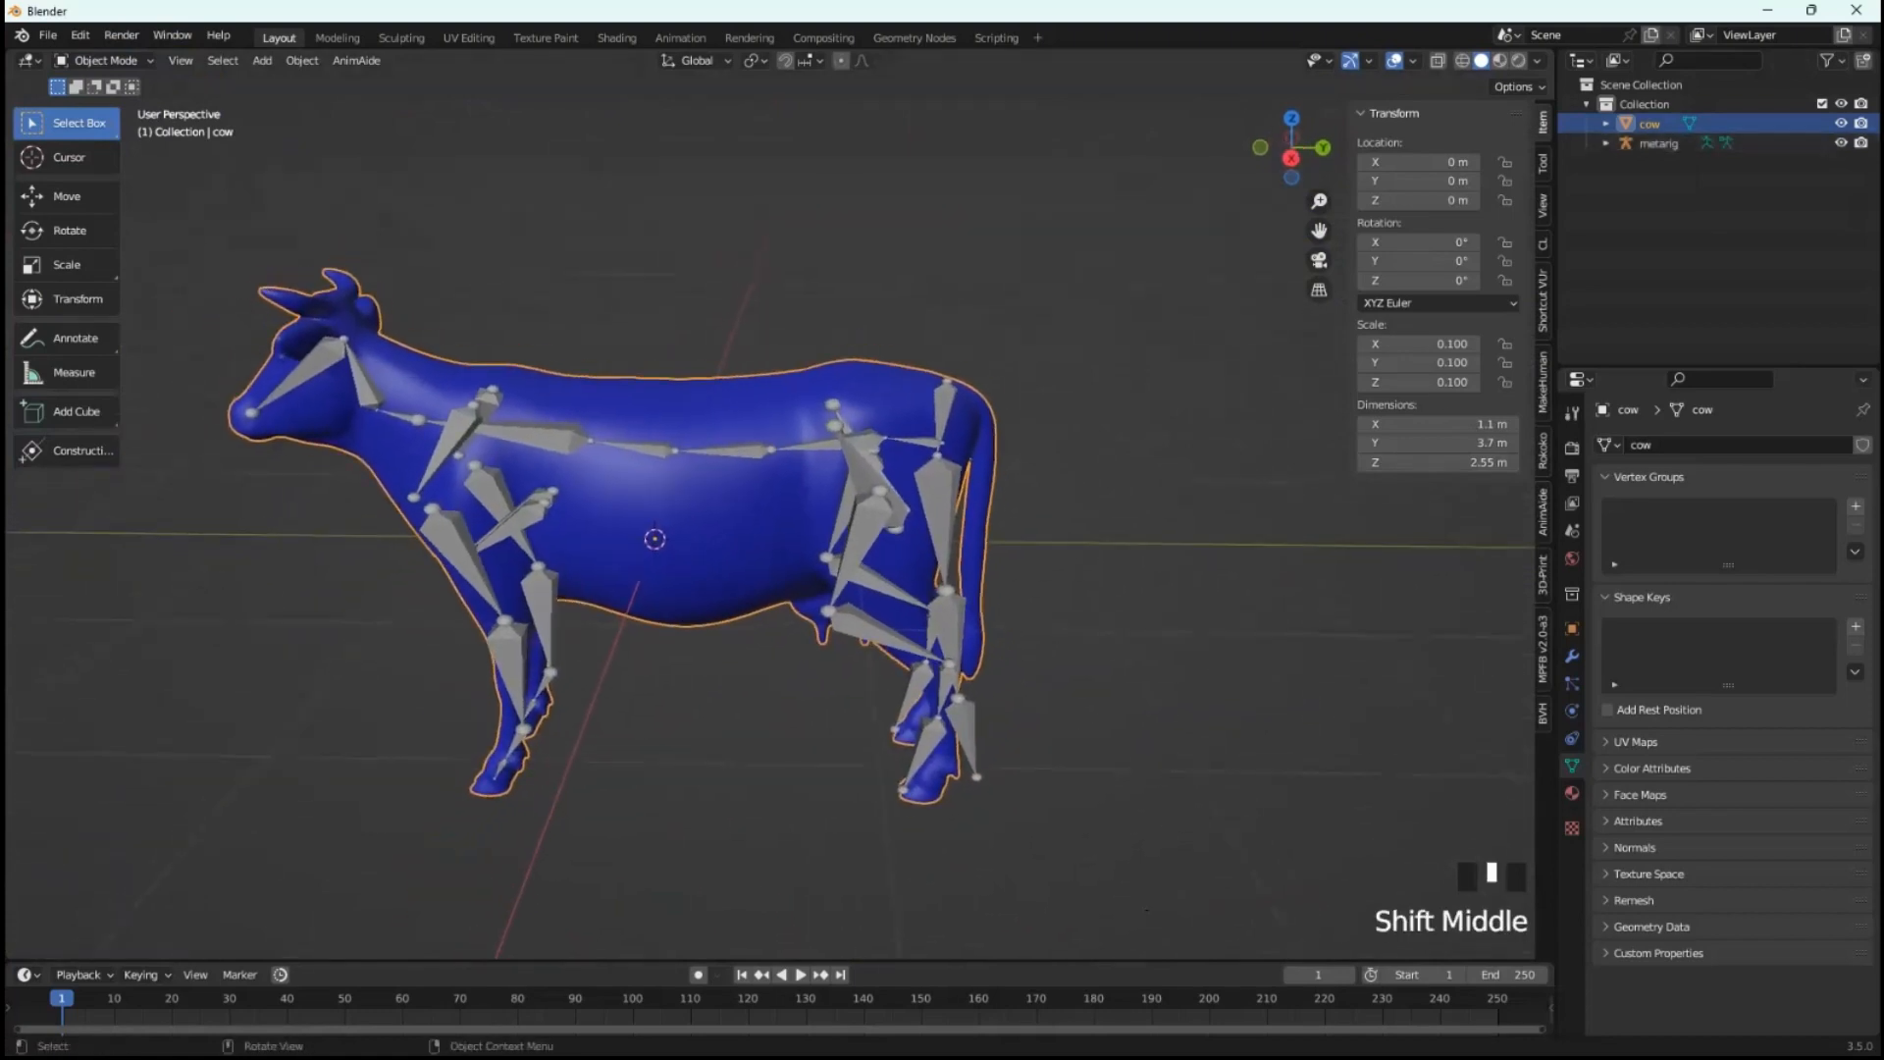
- Switch to the Blender window with Cow Rigged.blend, put its metarig in Object Mode and deselect everything
mouse_move(1416, 1032)
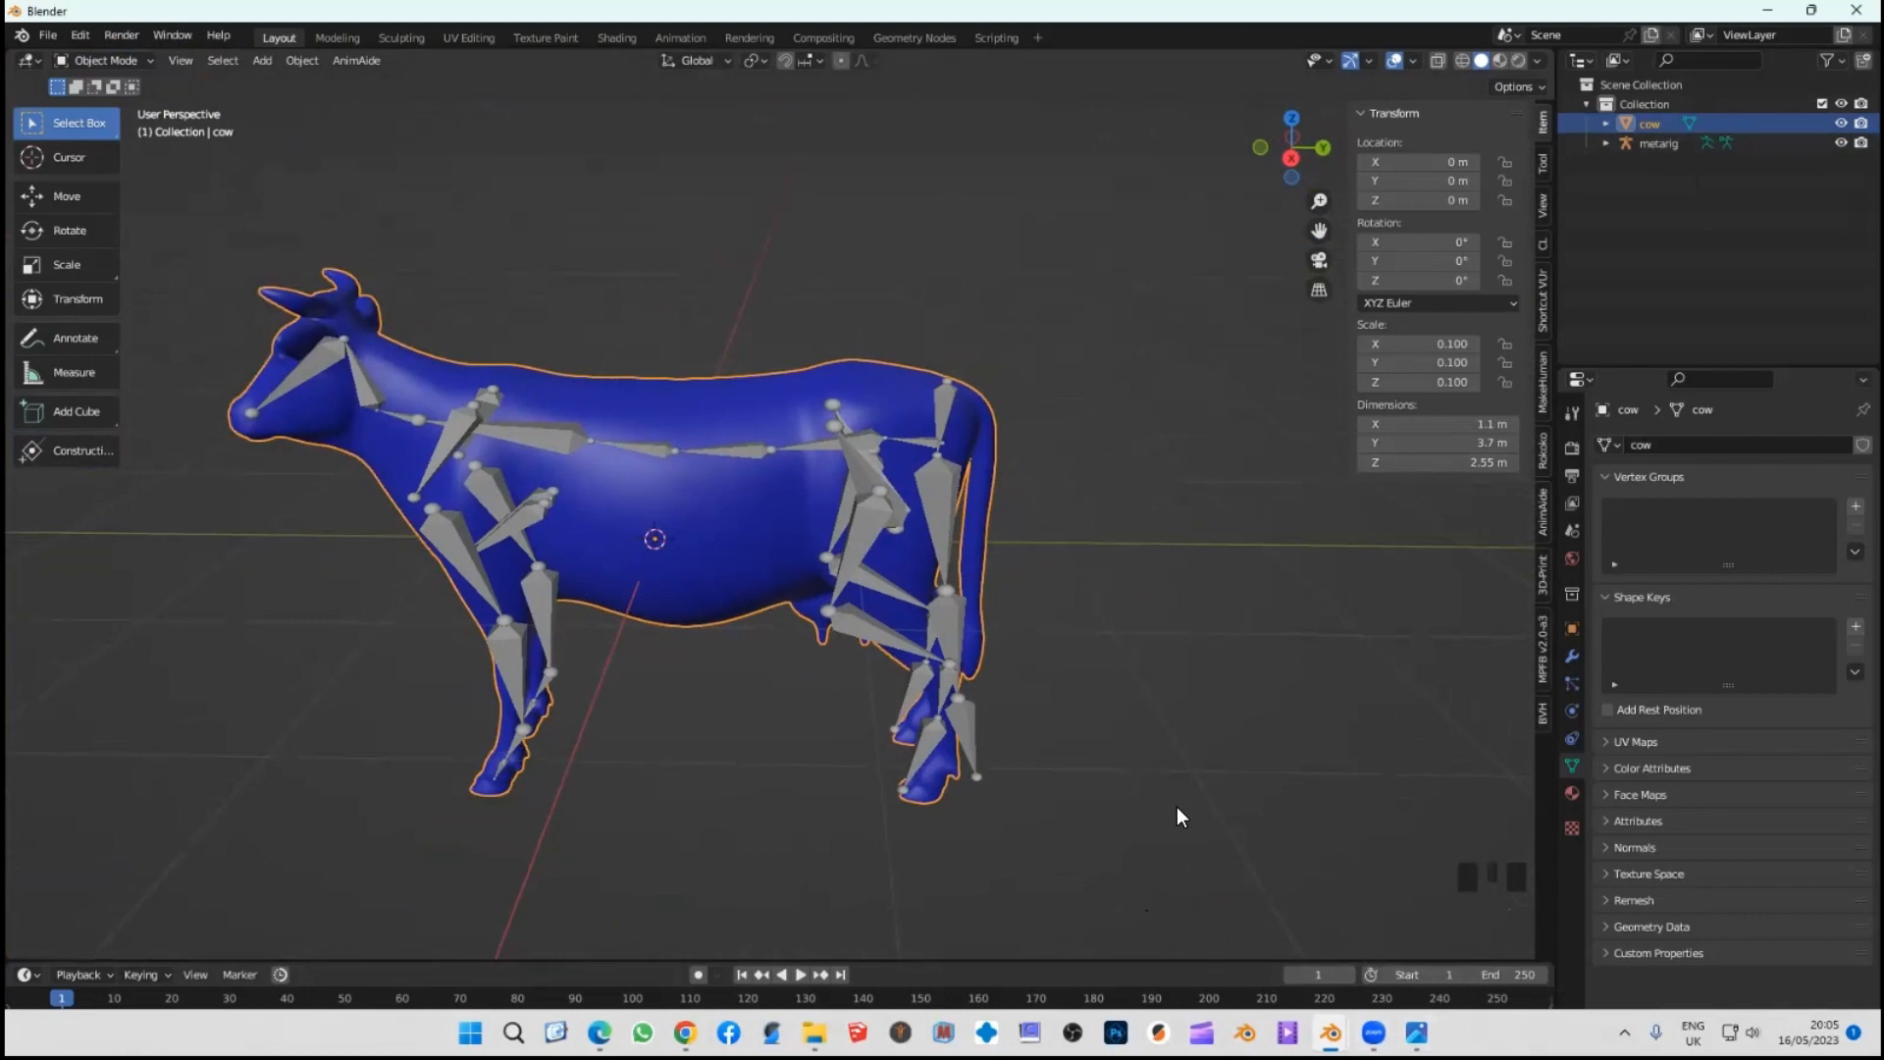
mouse_move(1330, 1033)
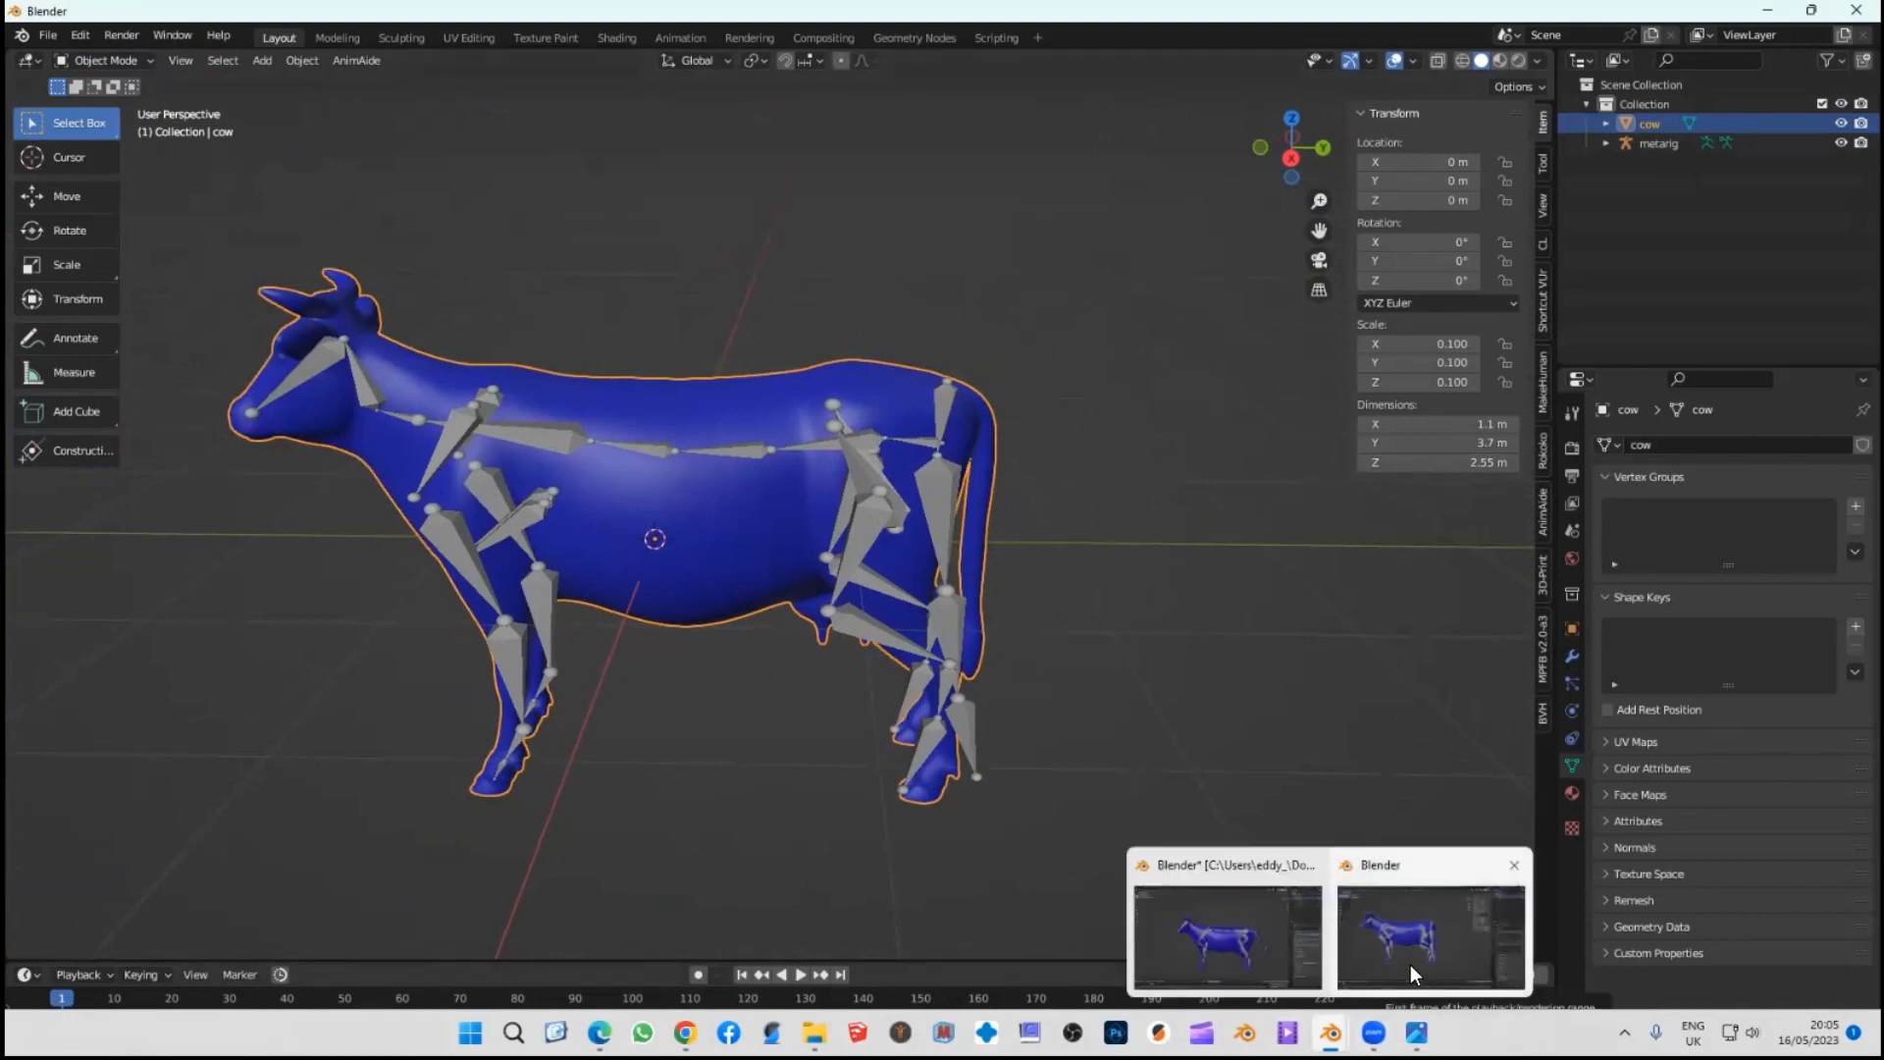
left_click(1767, 10)
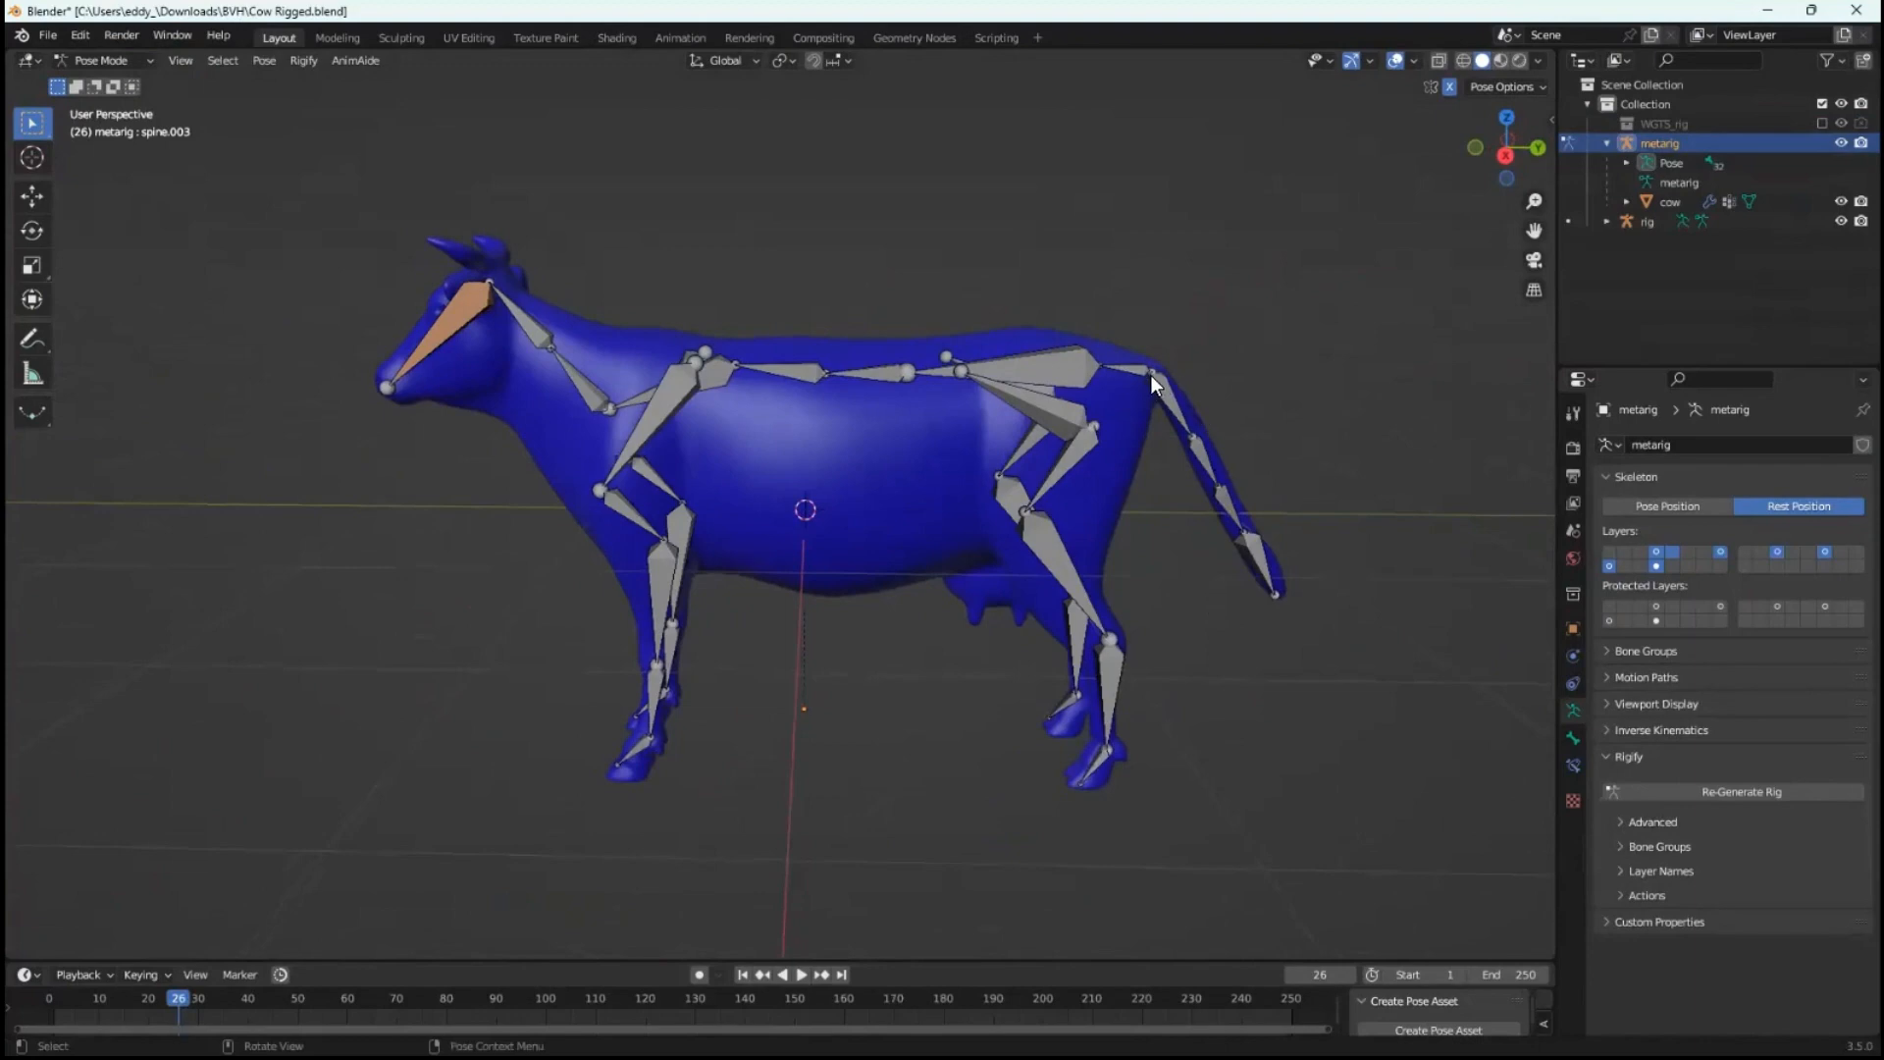
middle_click_drag(1254, 544, 1203, 505)
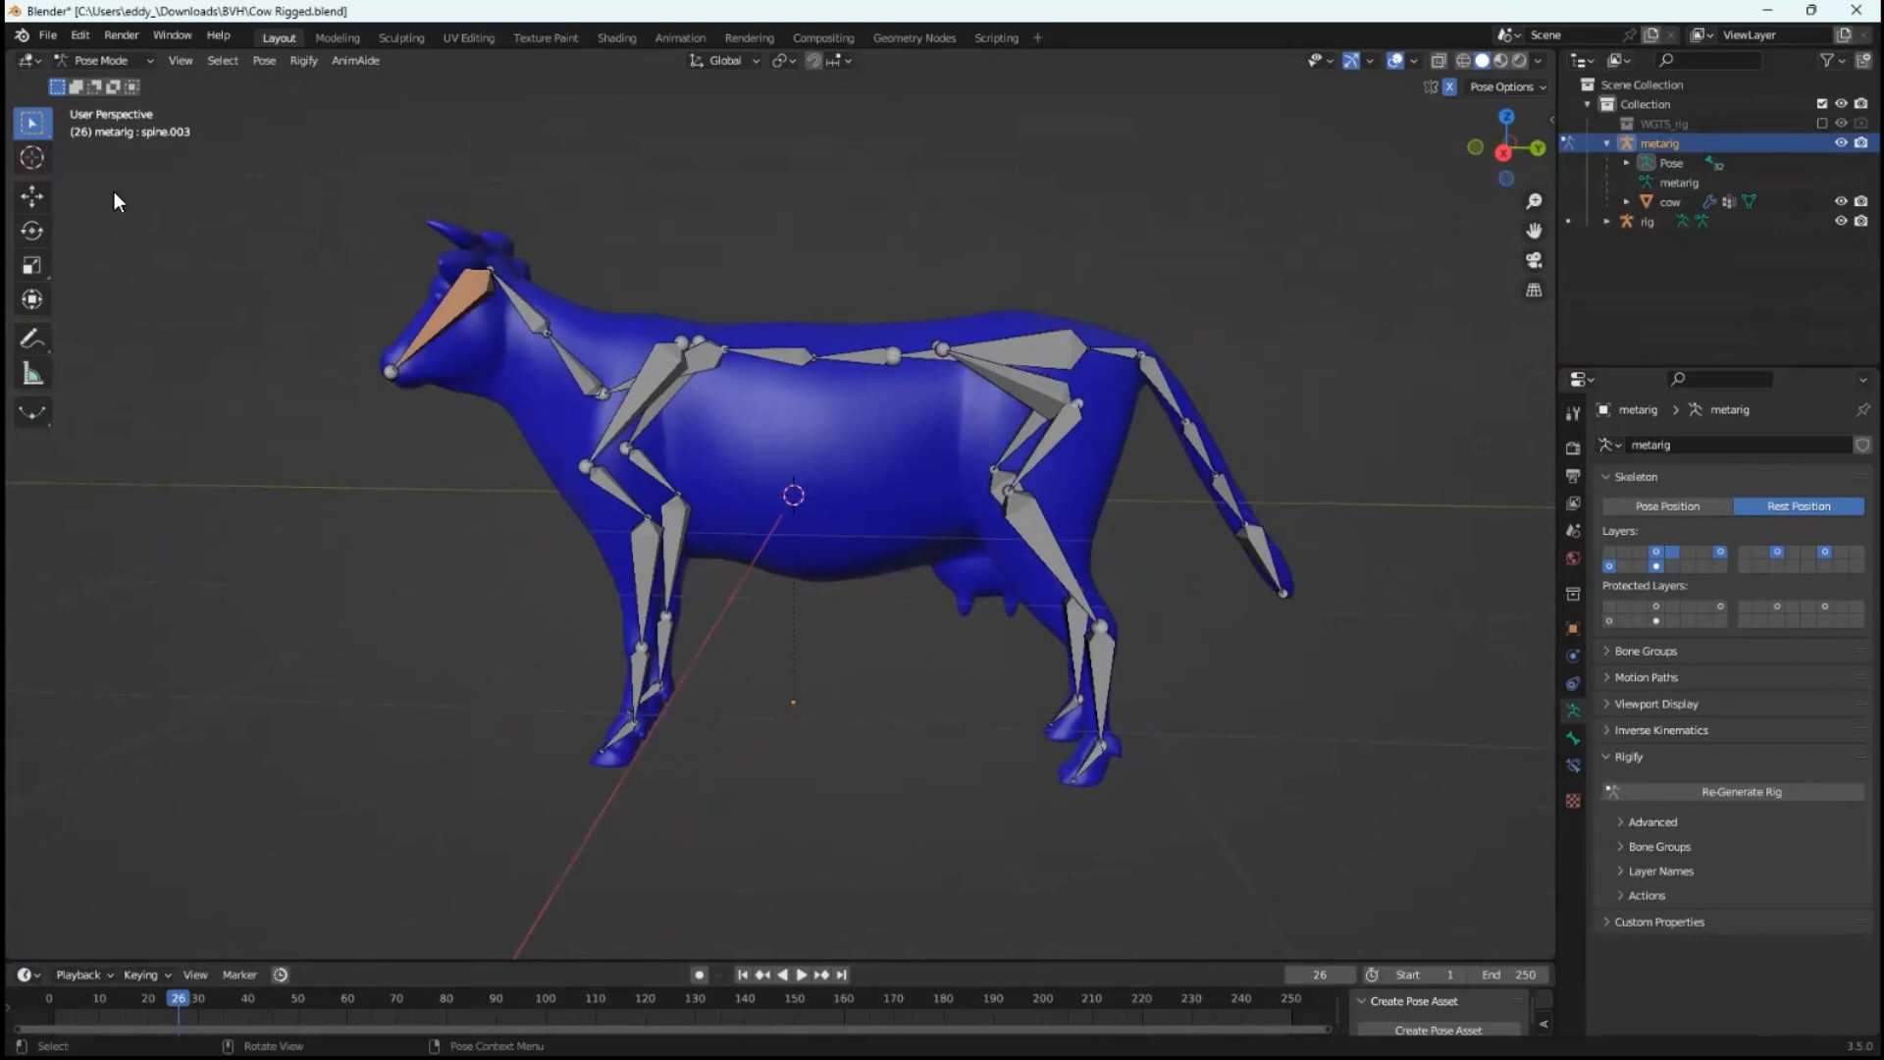
left_click(146, 59)
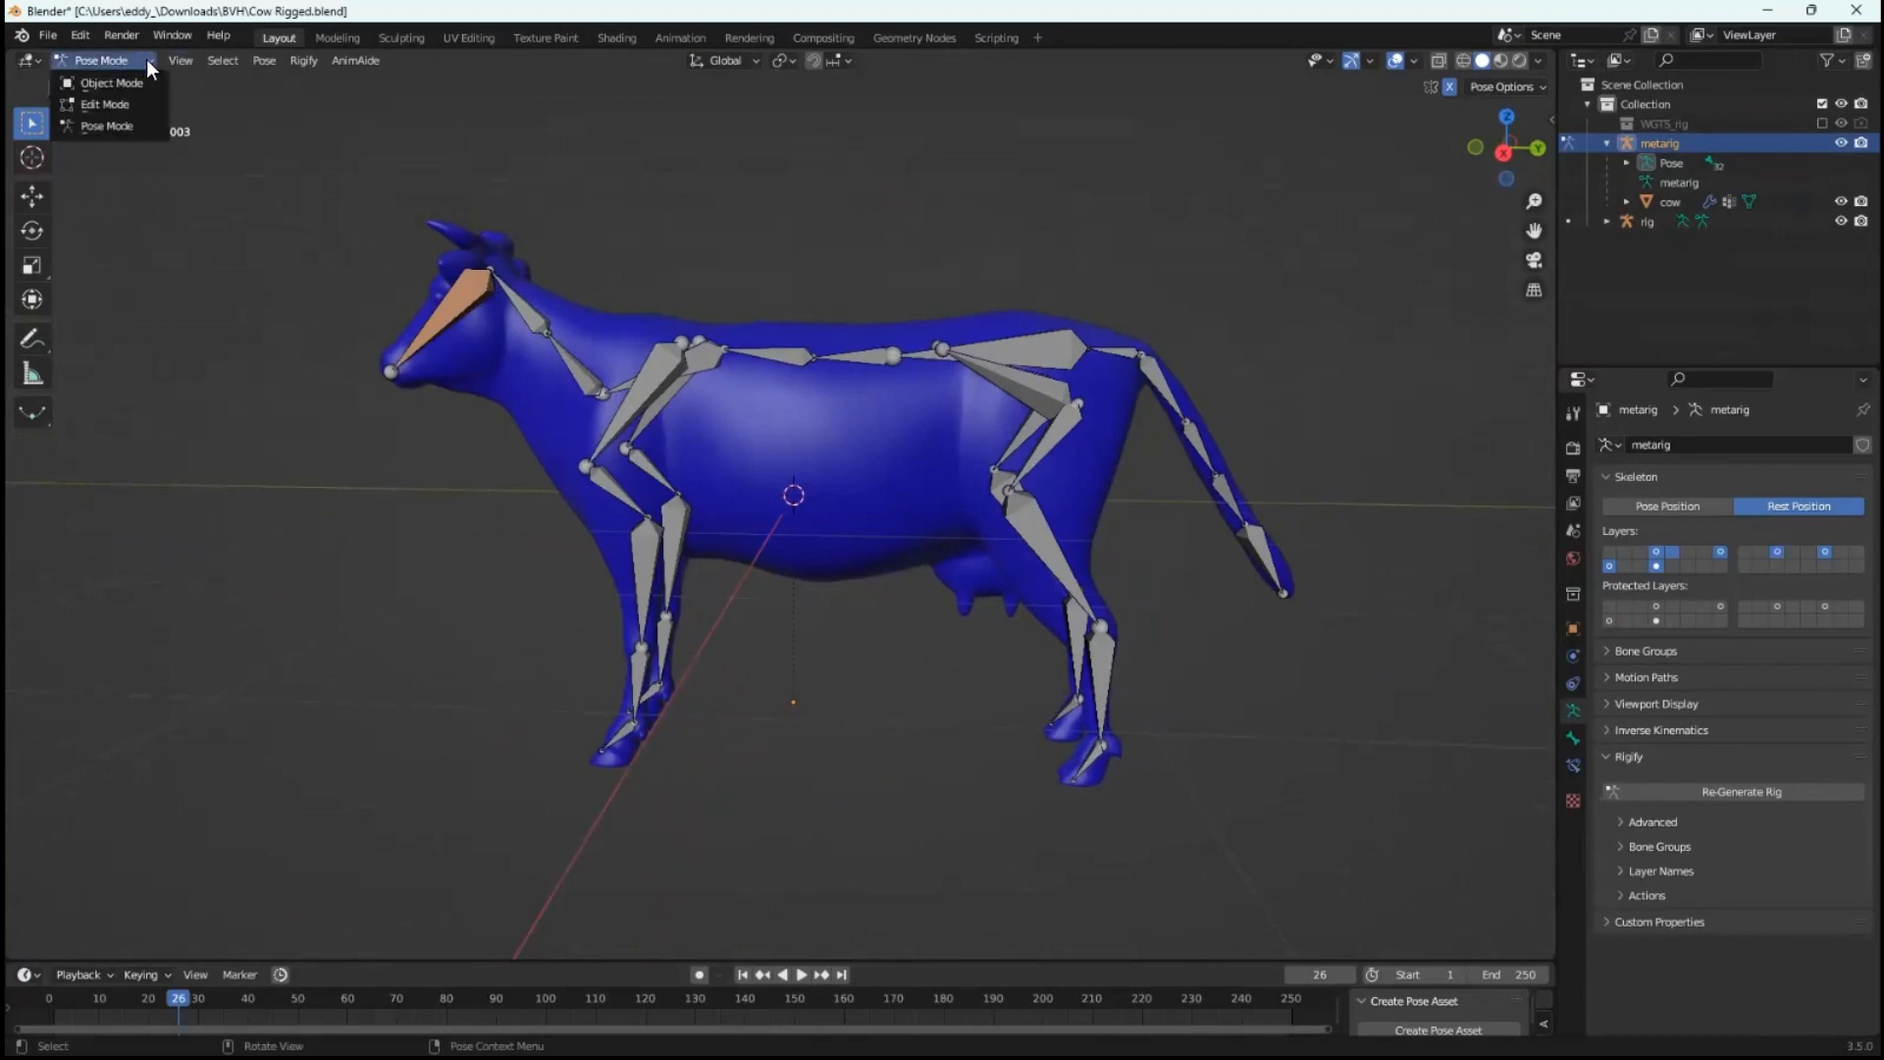
left_click(141, 78)
left_click(1274, 680)
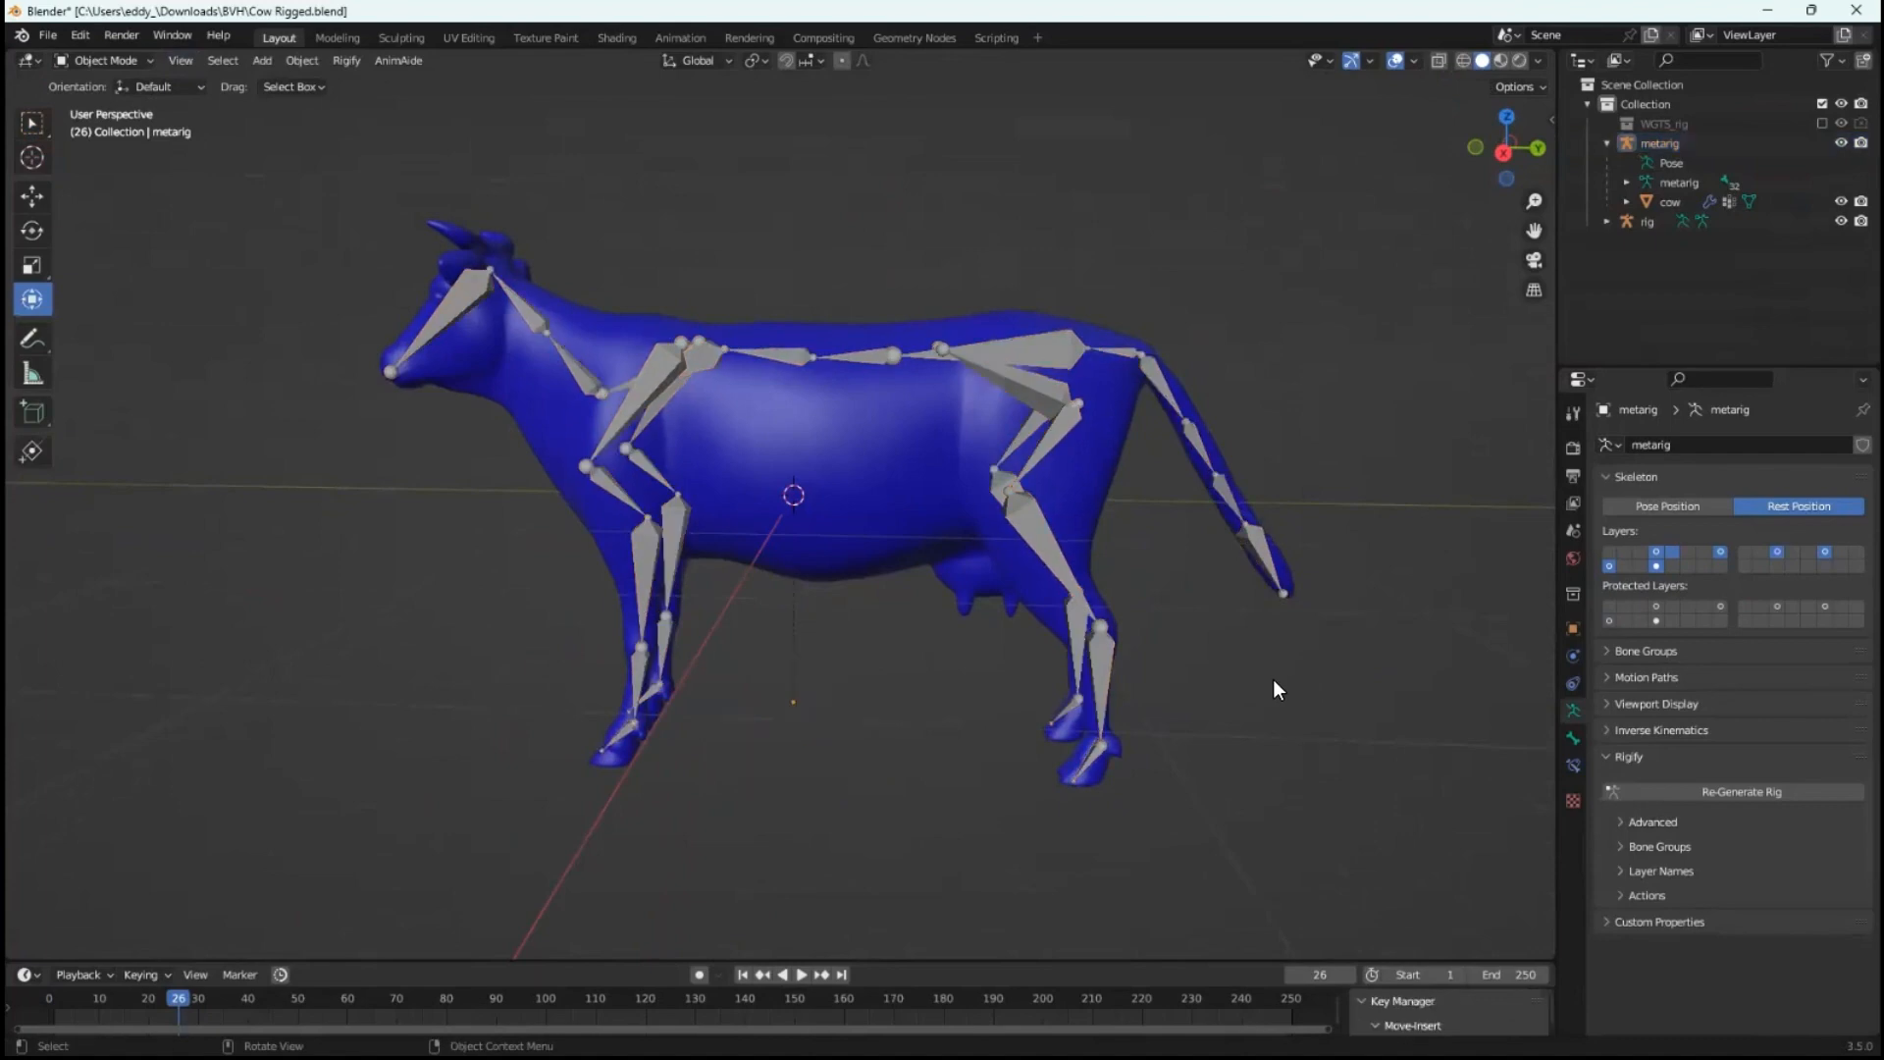
- Select the cow mesh and the metarig as active object, and parent them using Armature Deform With Automatic Weights
middle_click_drag(1270, 678, 1279, 710)
left_click(881, 533)
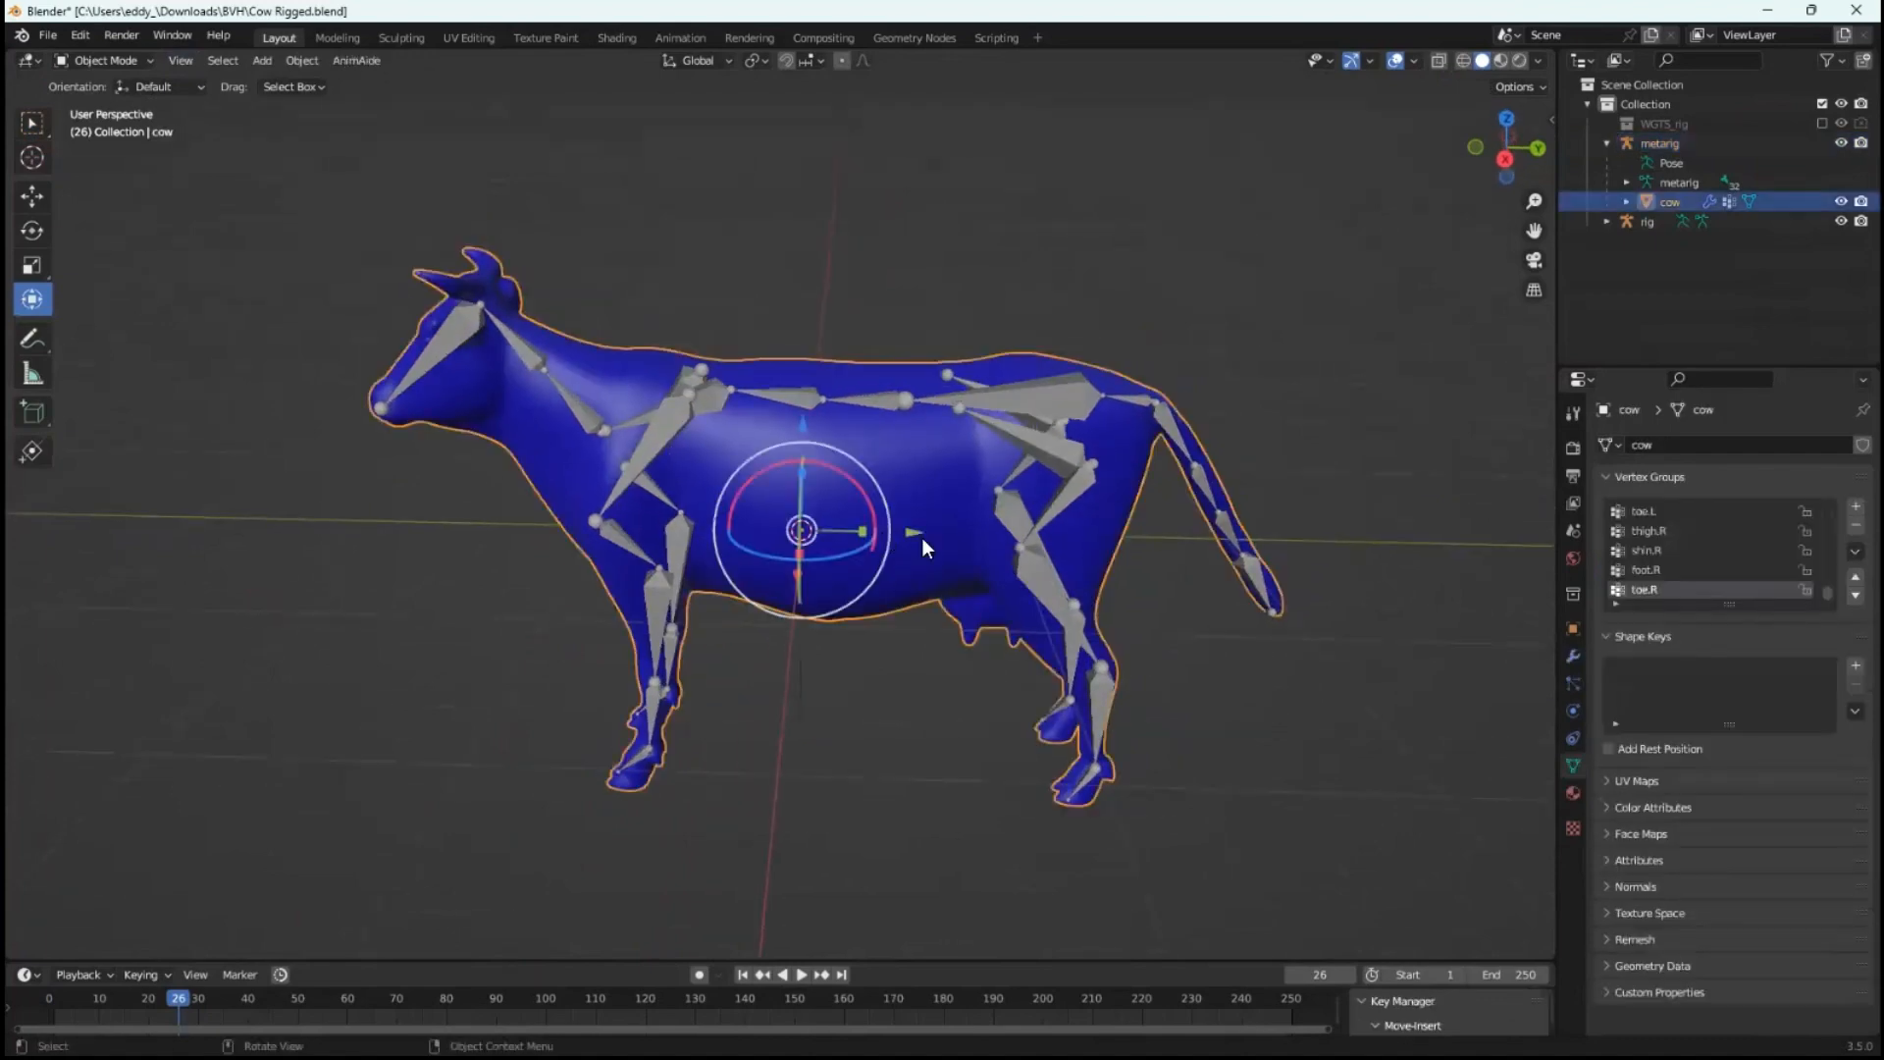
middle_click_drag(1141, 597, 1163, 675)
left_click(1059, 556)
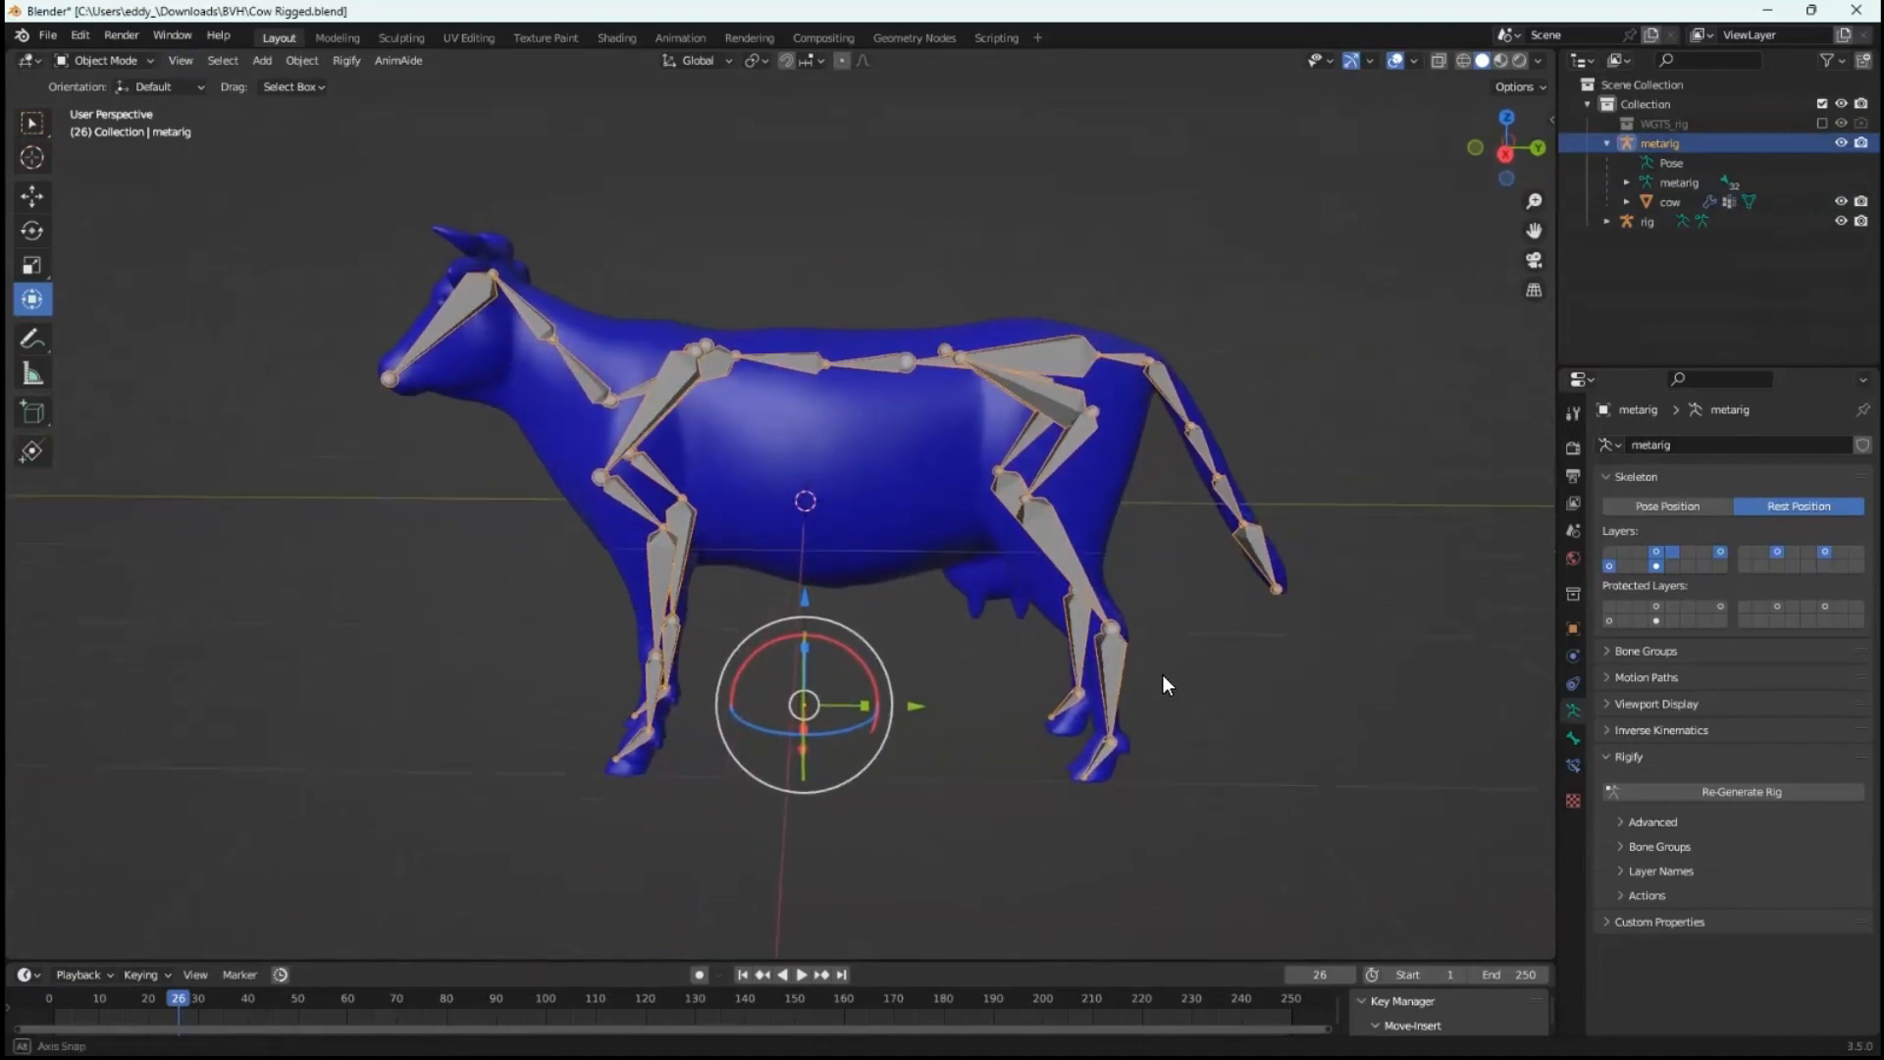
left_click(1099, 485)
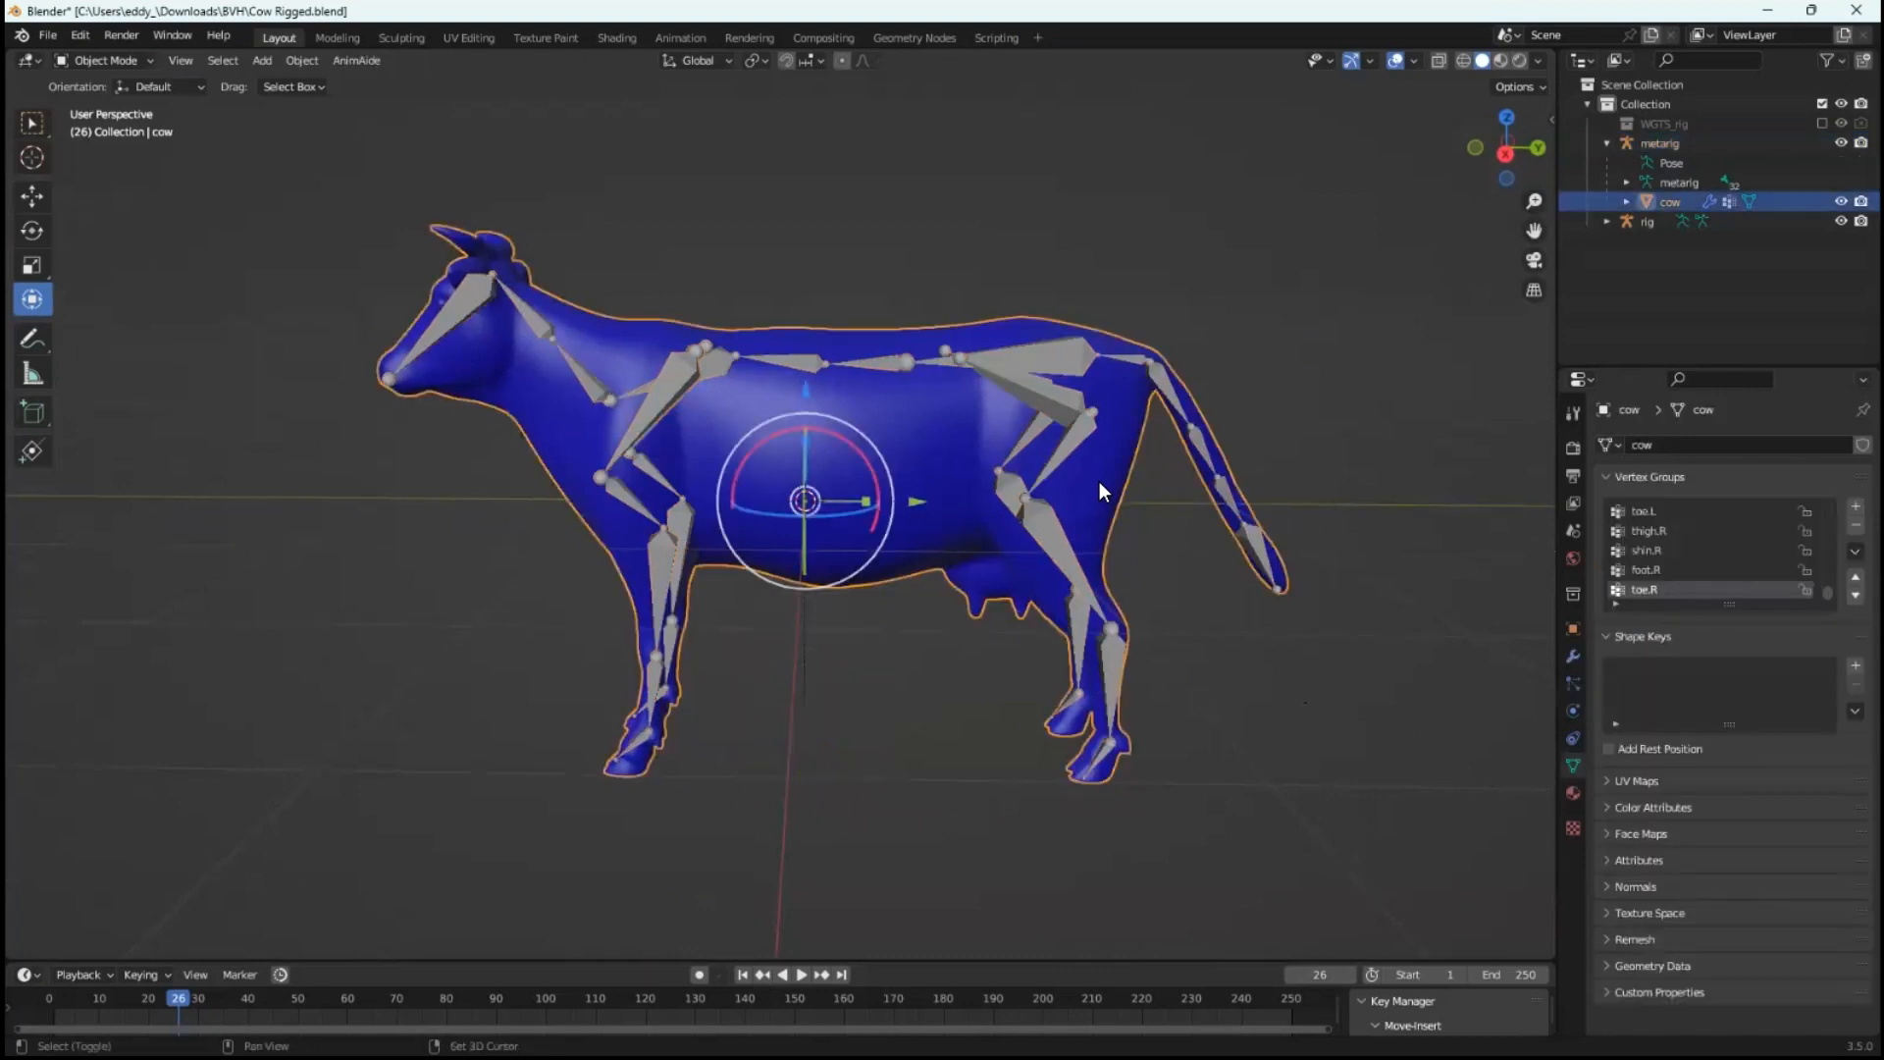
left_click(1046, 391, "shift")
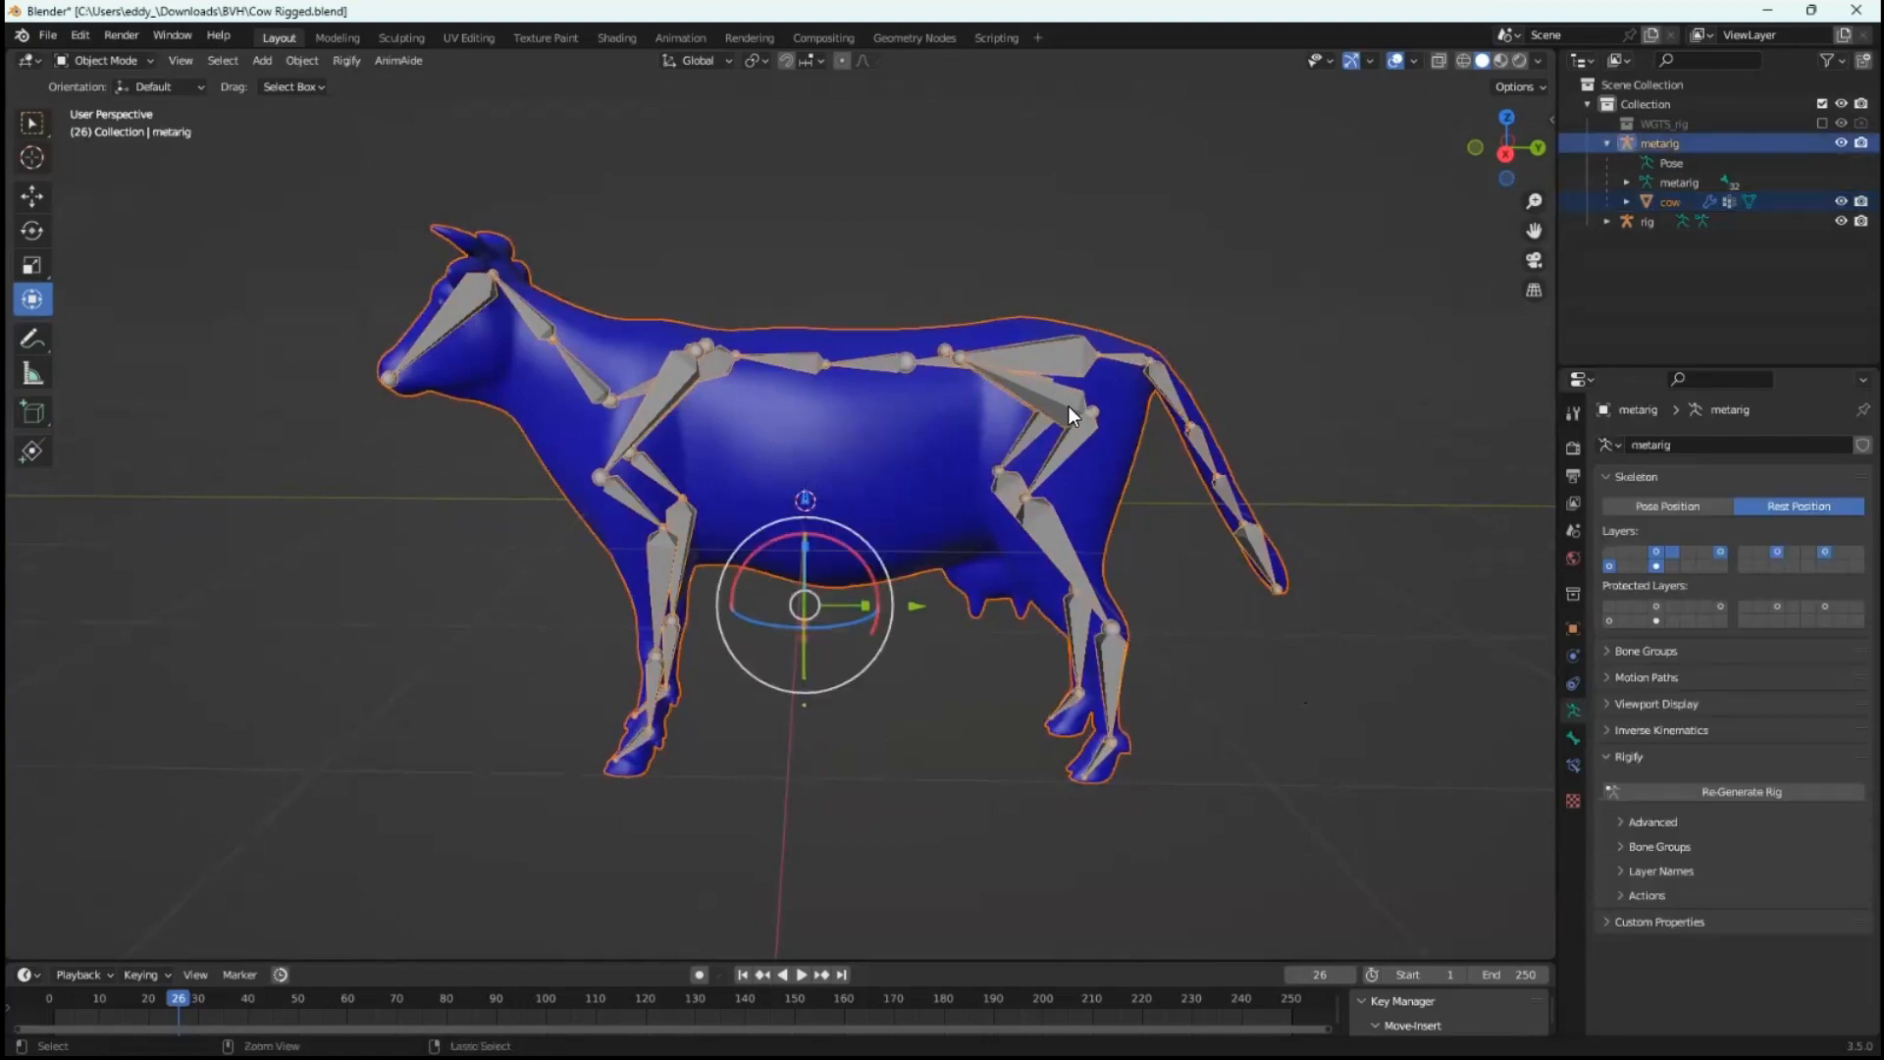
key("ctrl+p")
key("n")
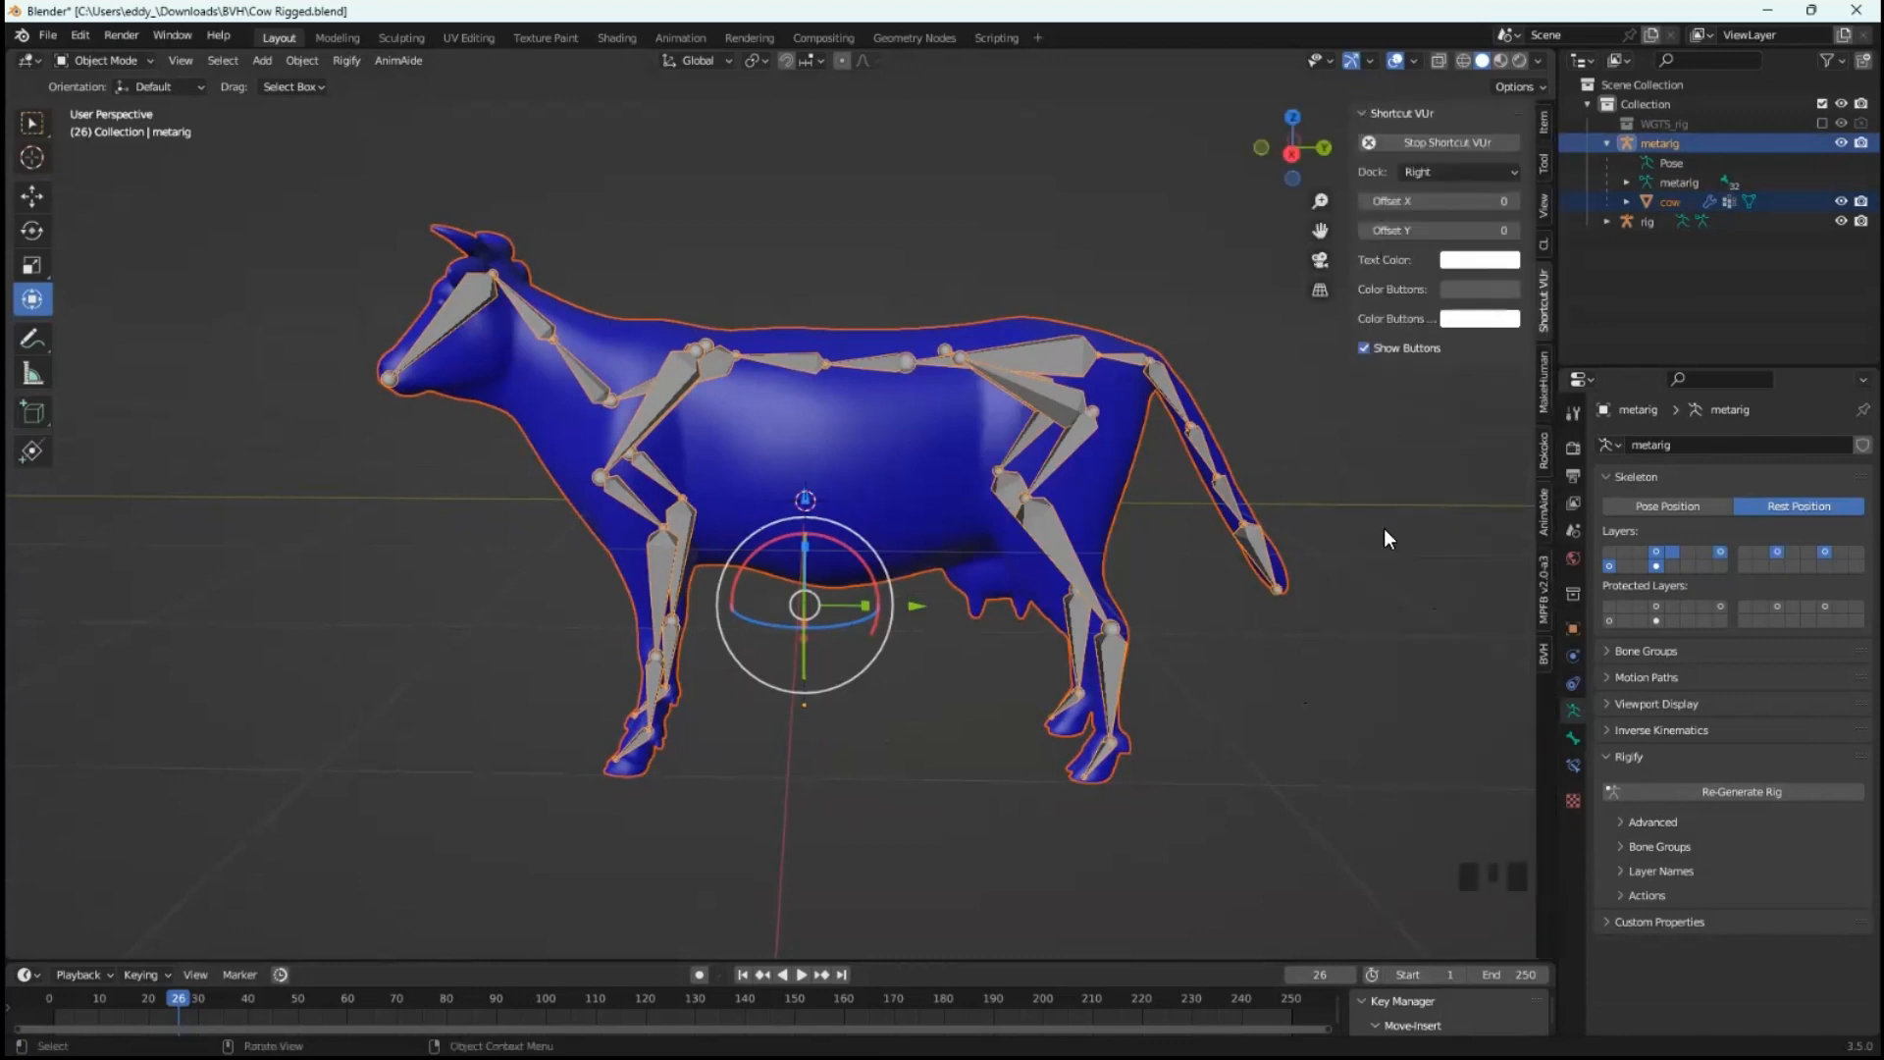
key("n")
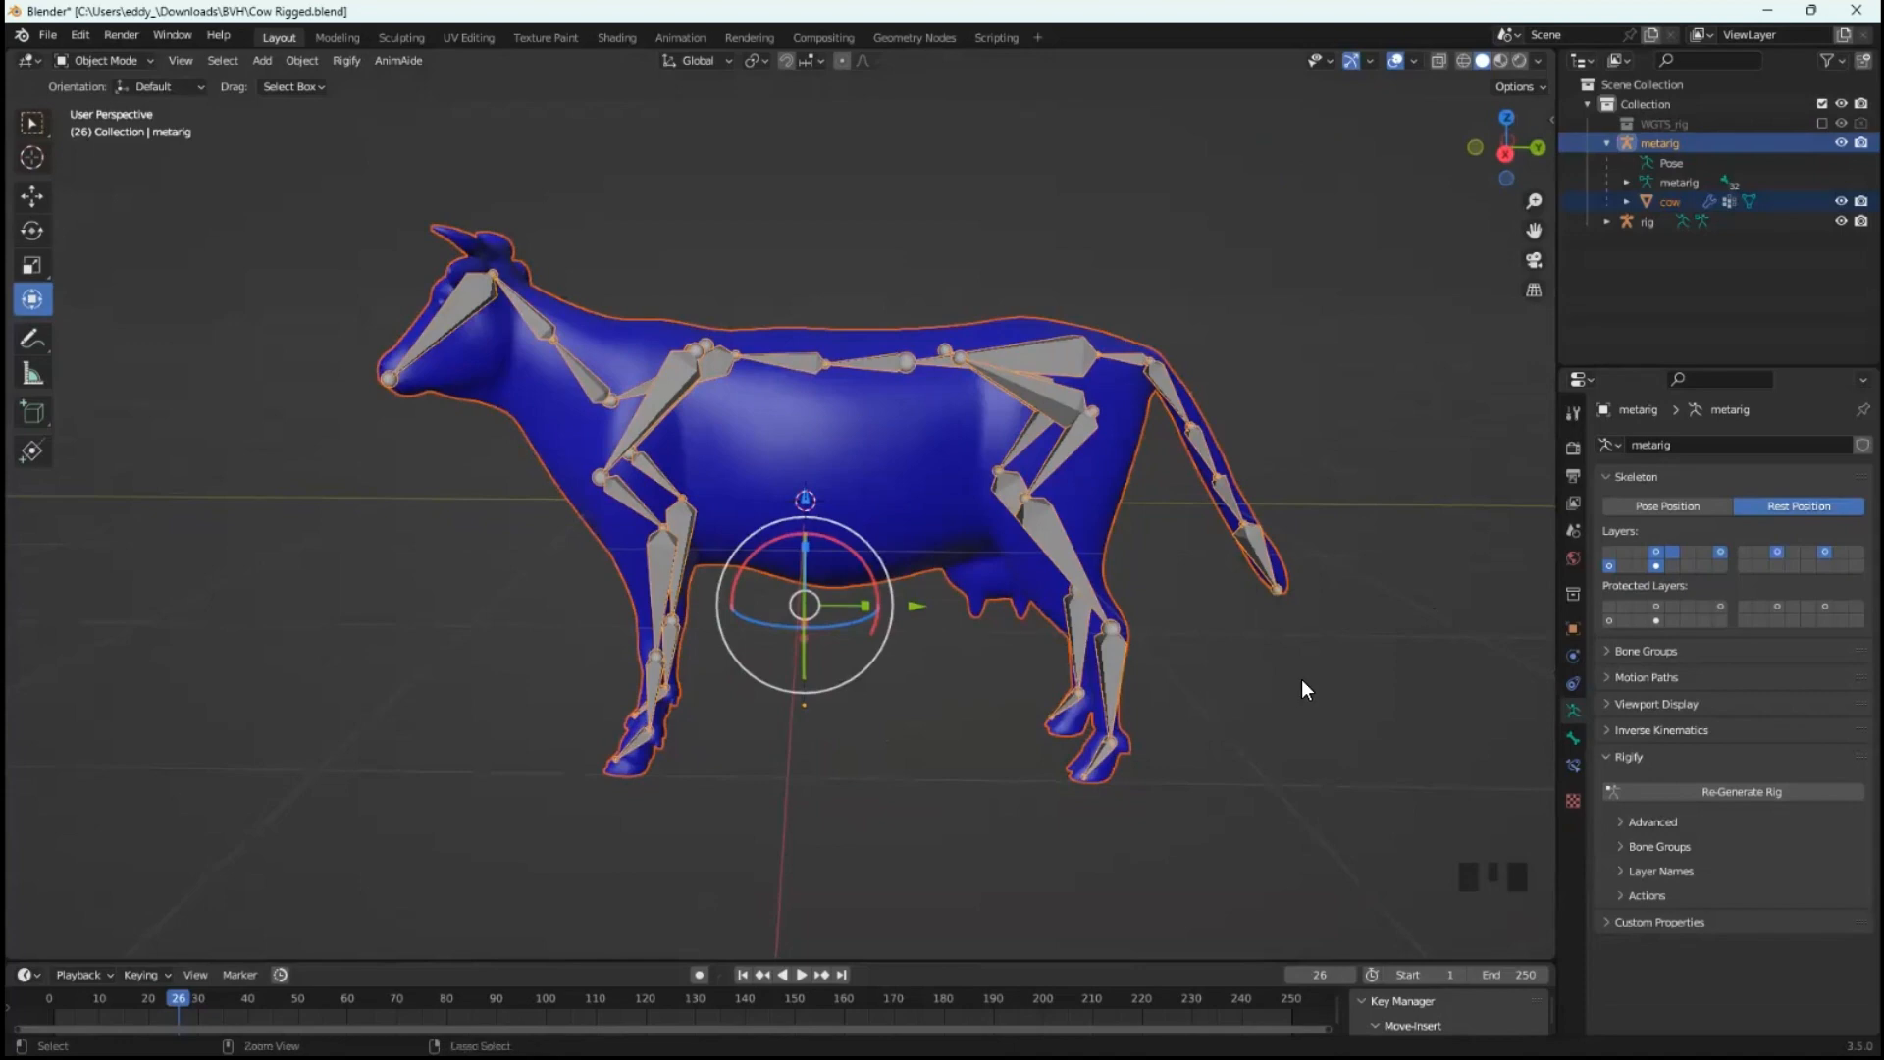
key("ctrl+p")
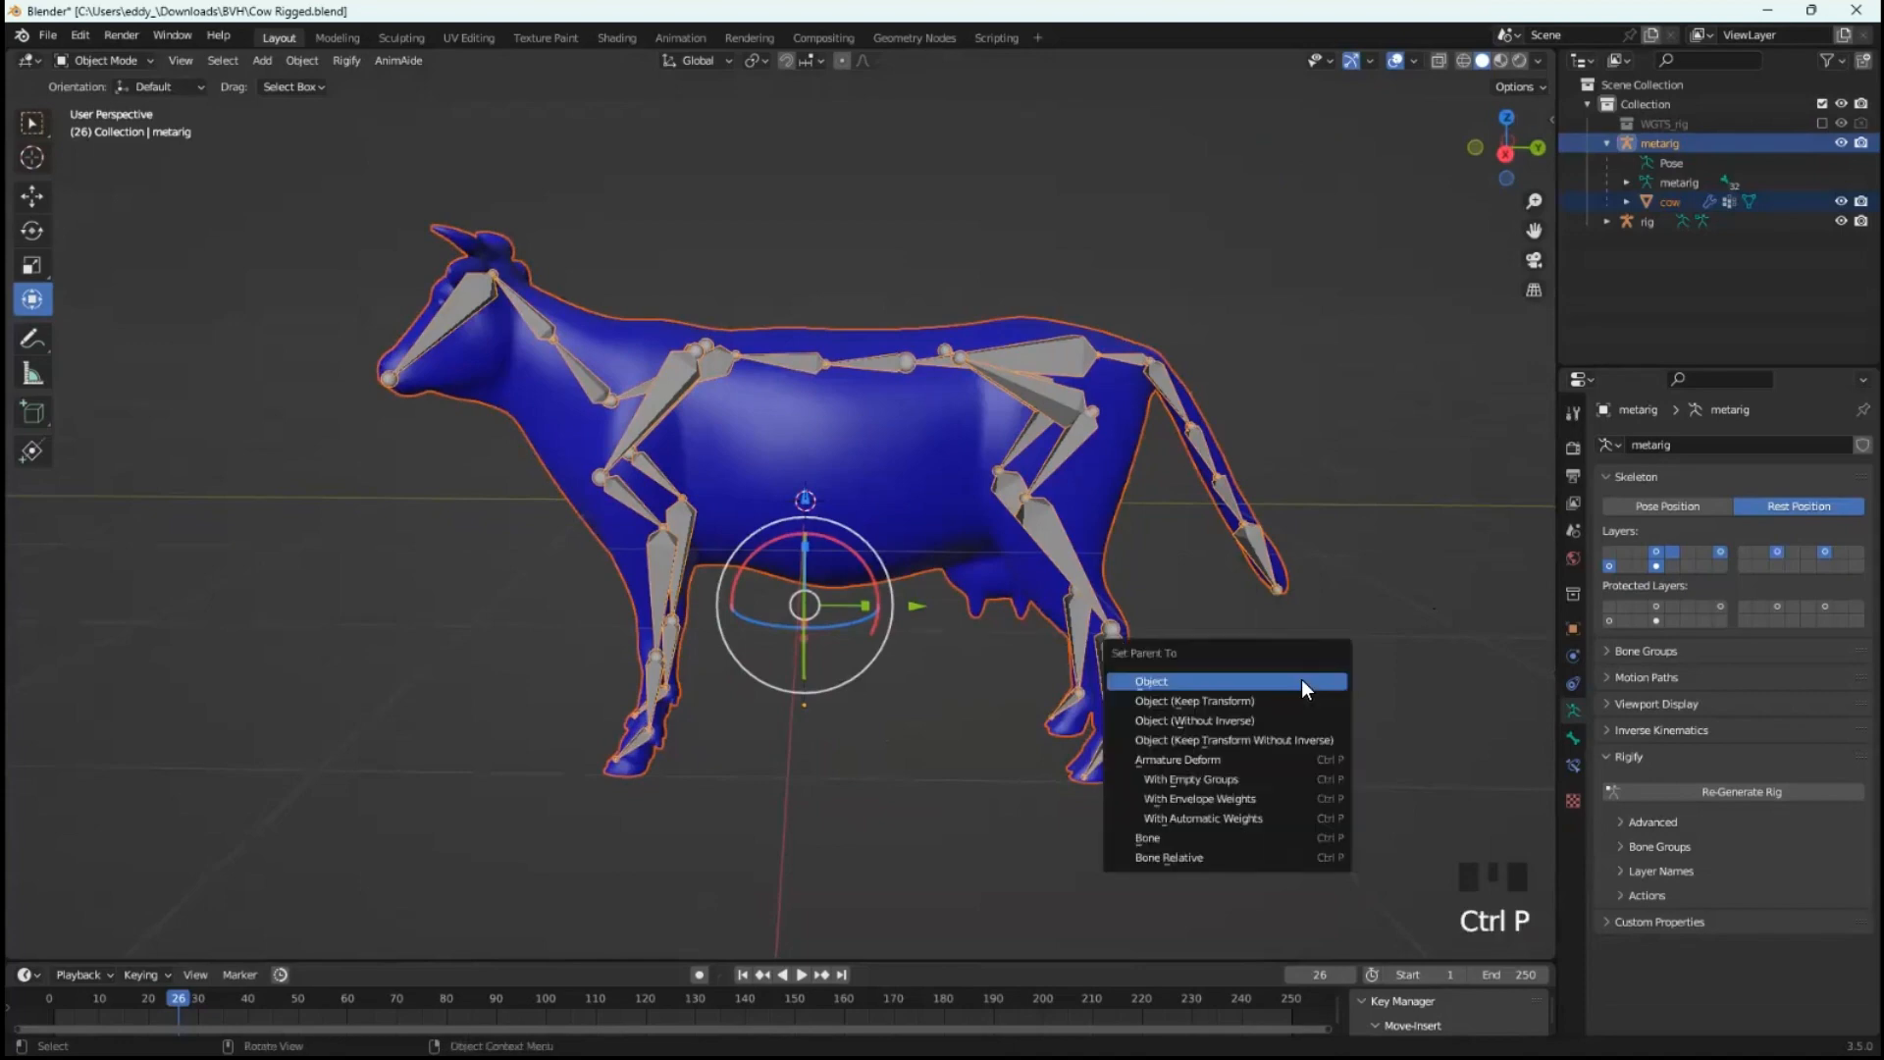
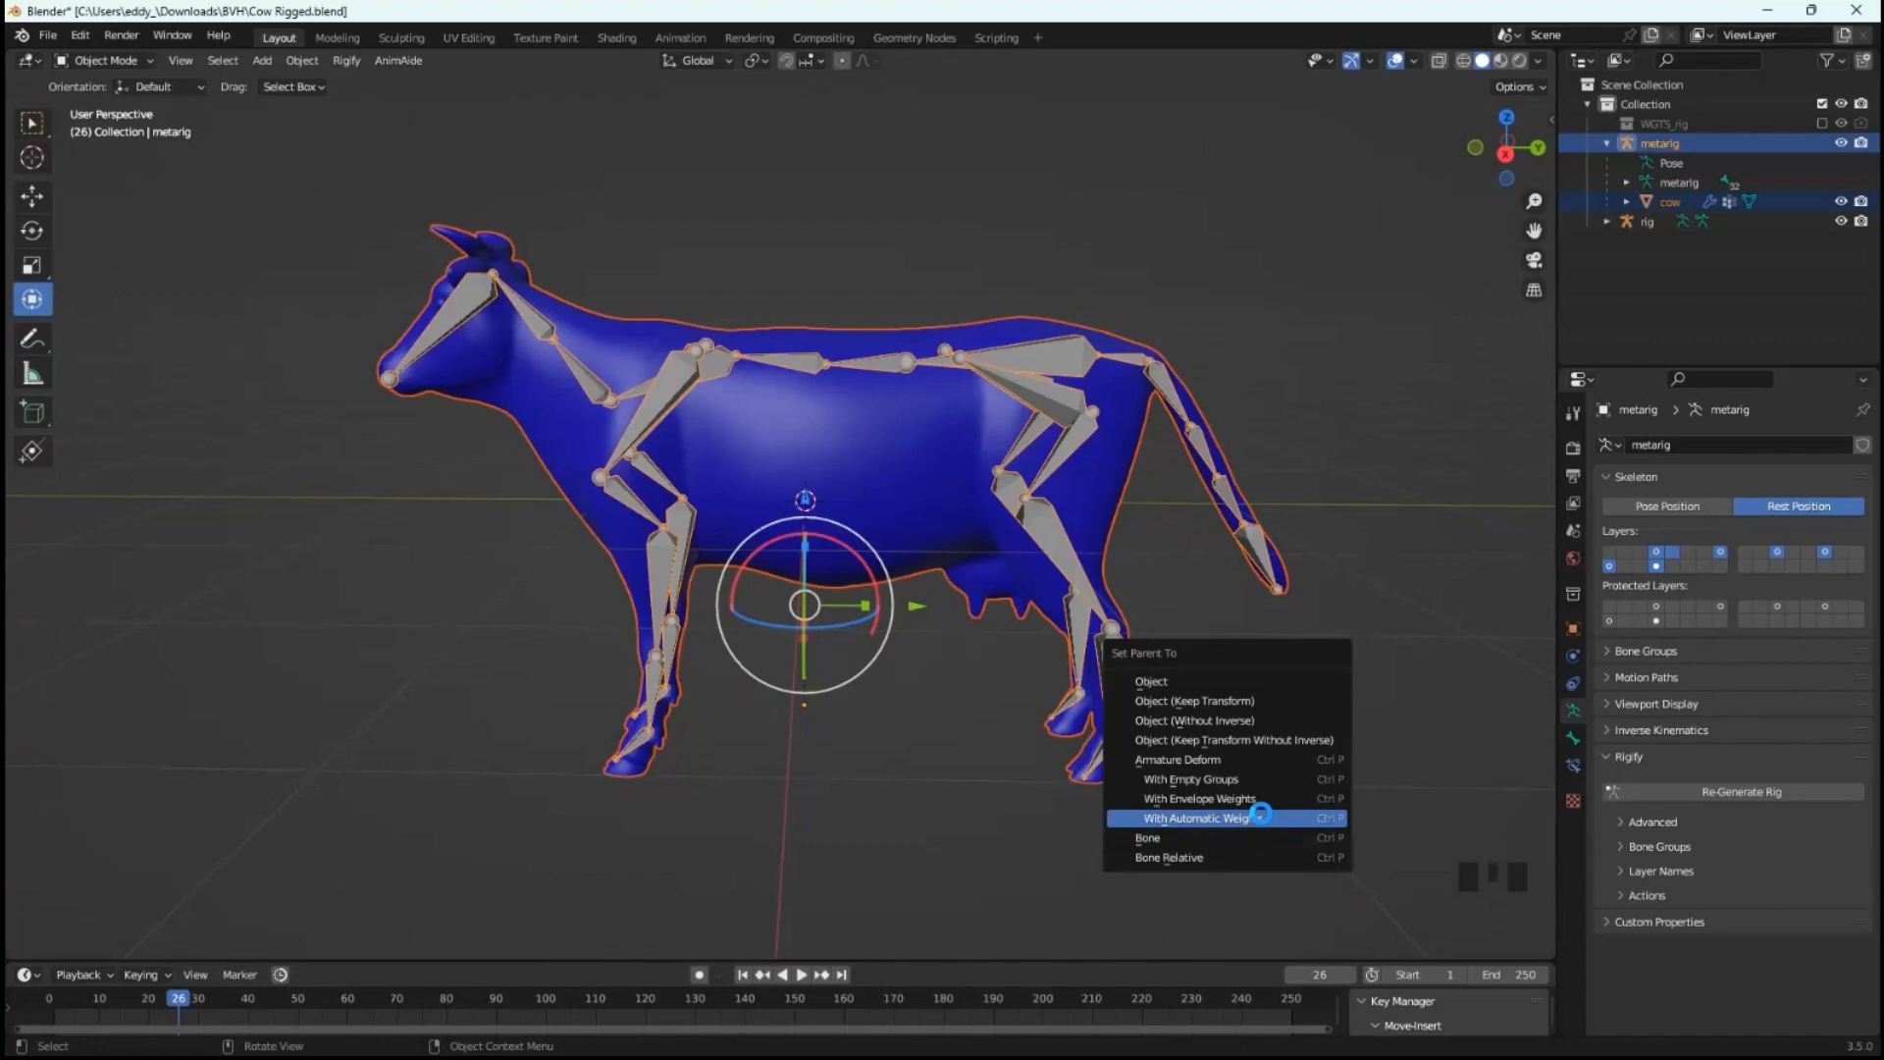
left_click(1260, 814)
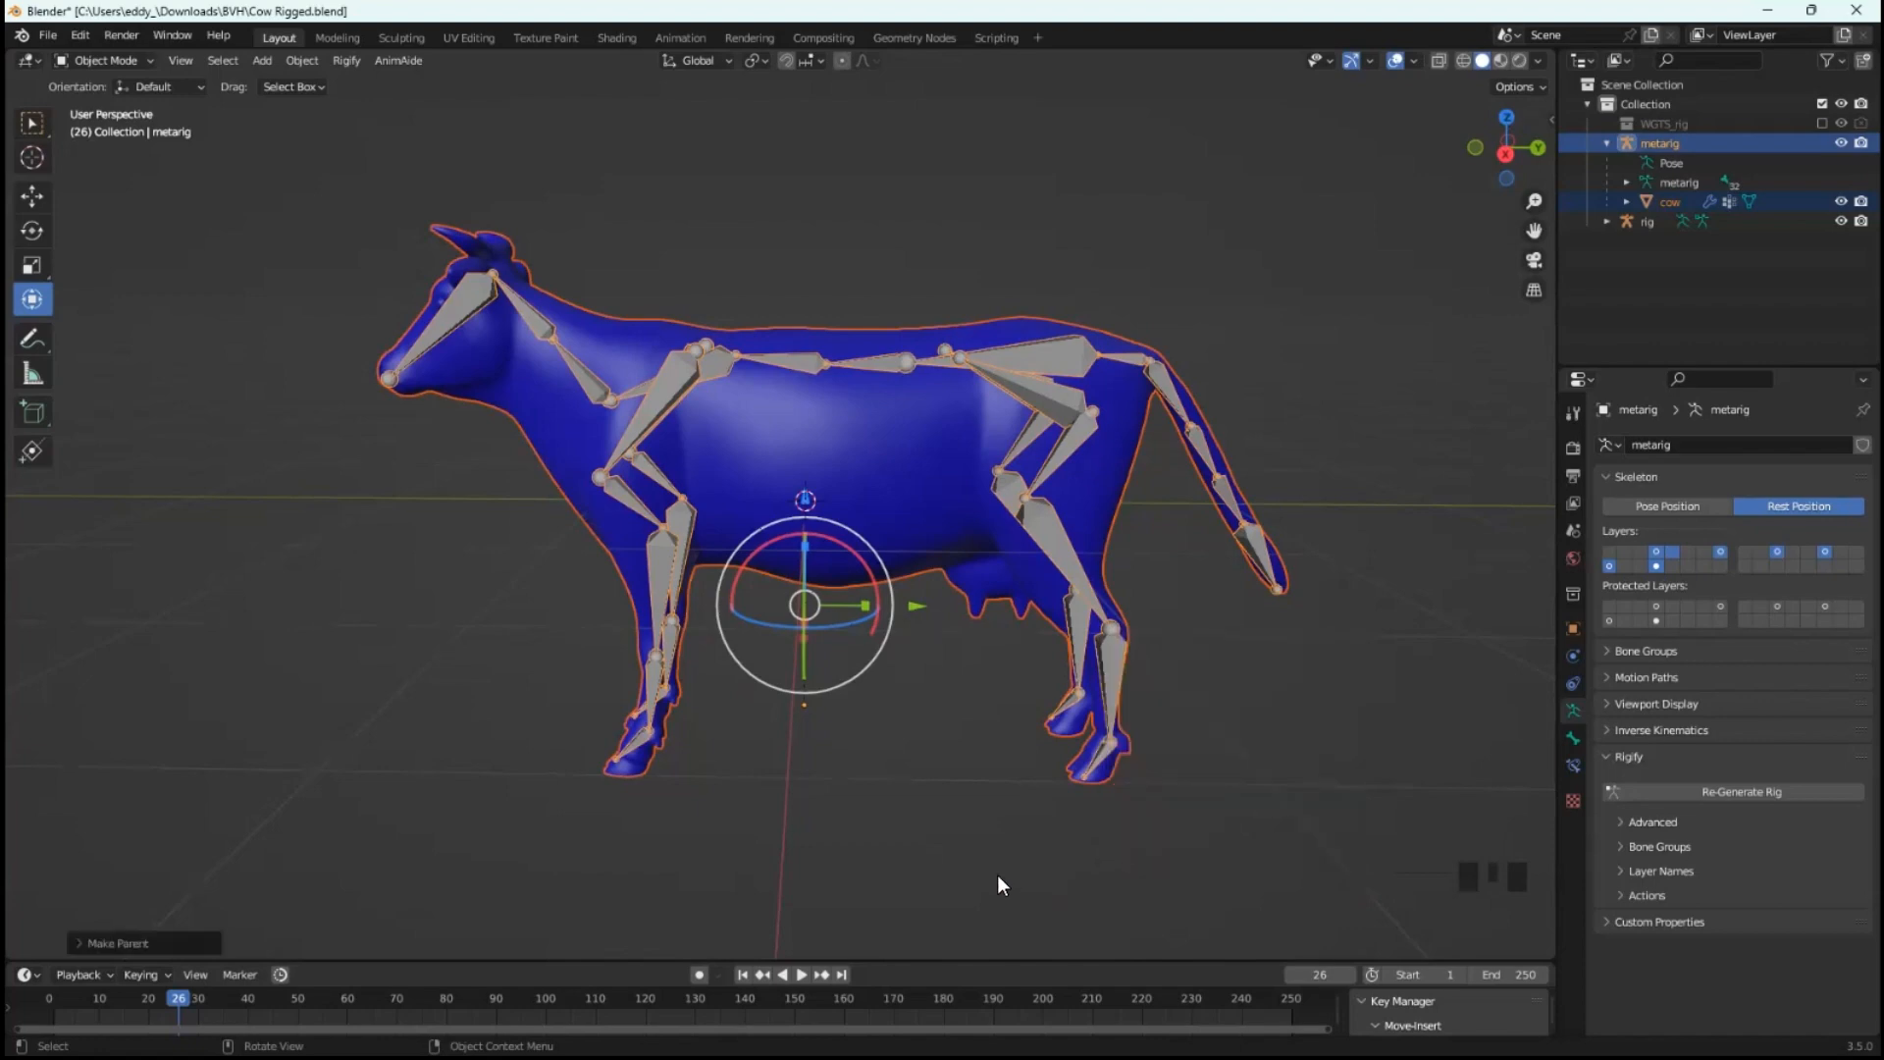
- Select only the metarig and put it in Pose Mode
middle_click_drag(998, 885, 987, 835)
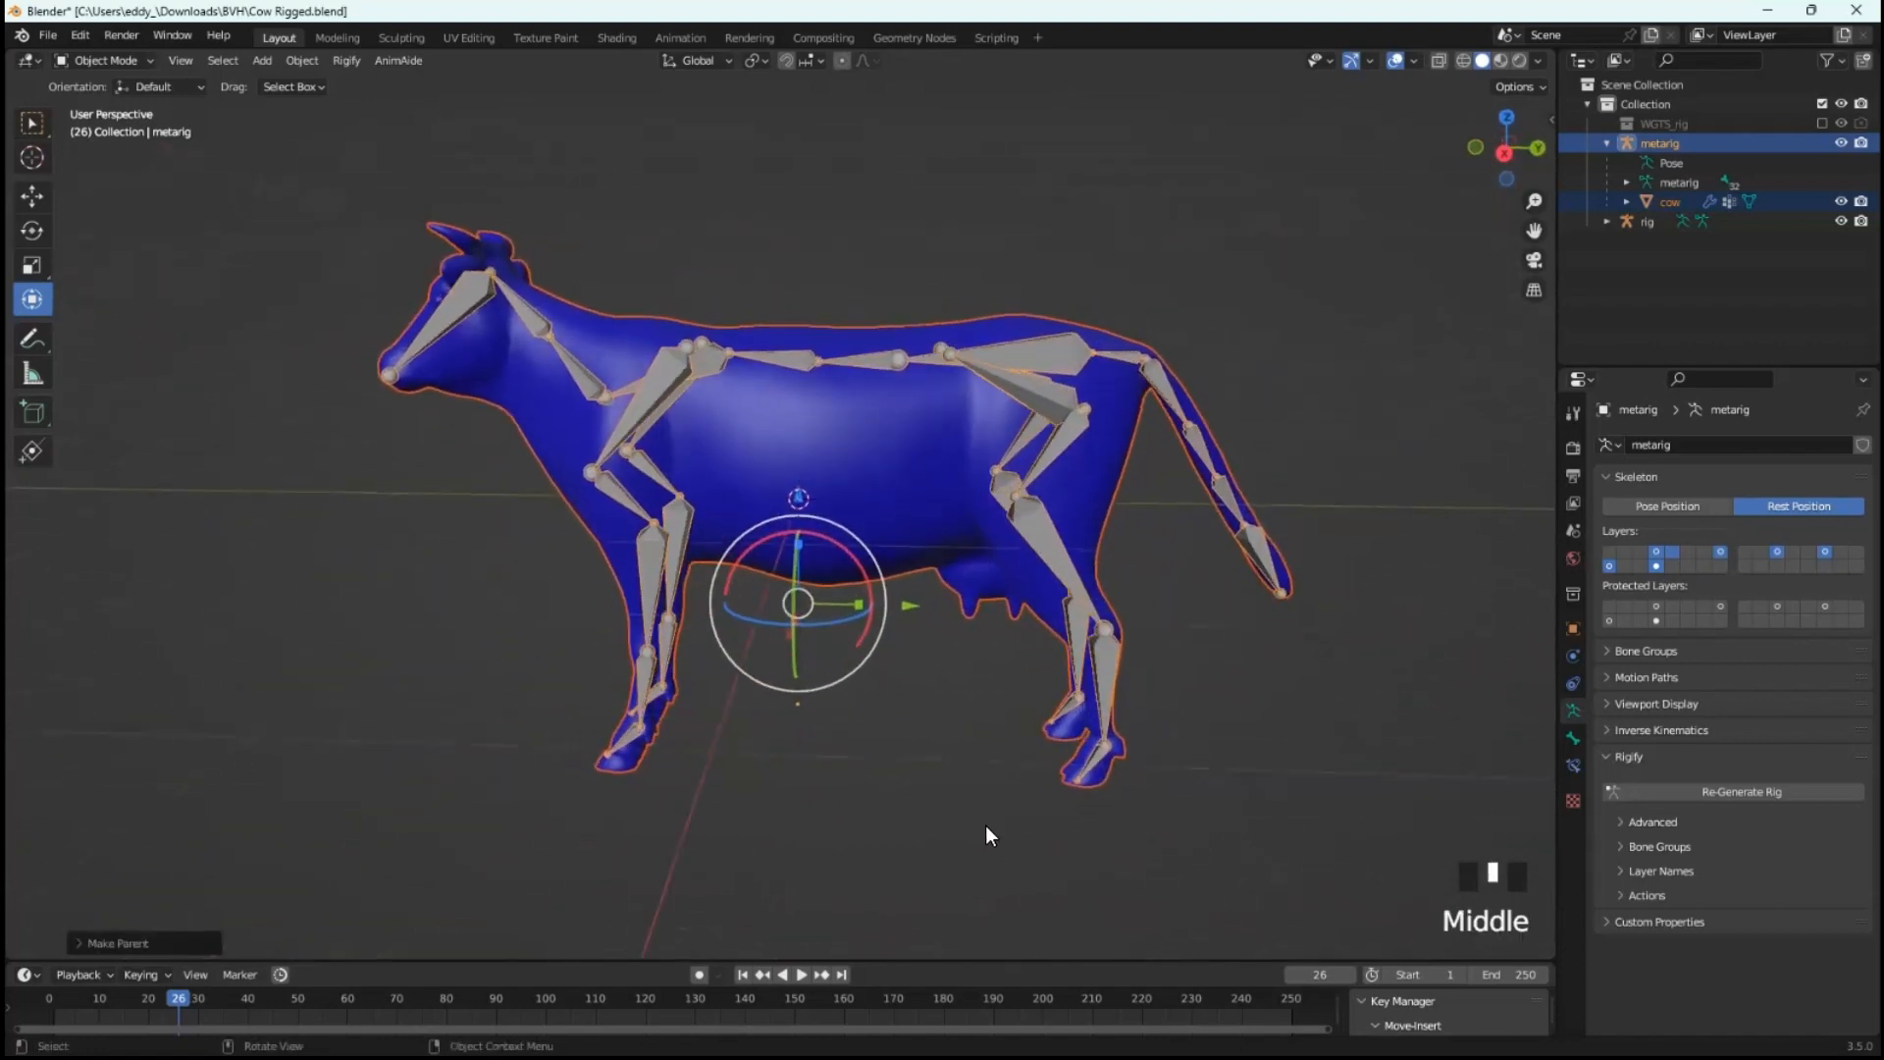
left_click(949, 771)
left_click(1031, 504)
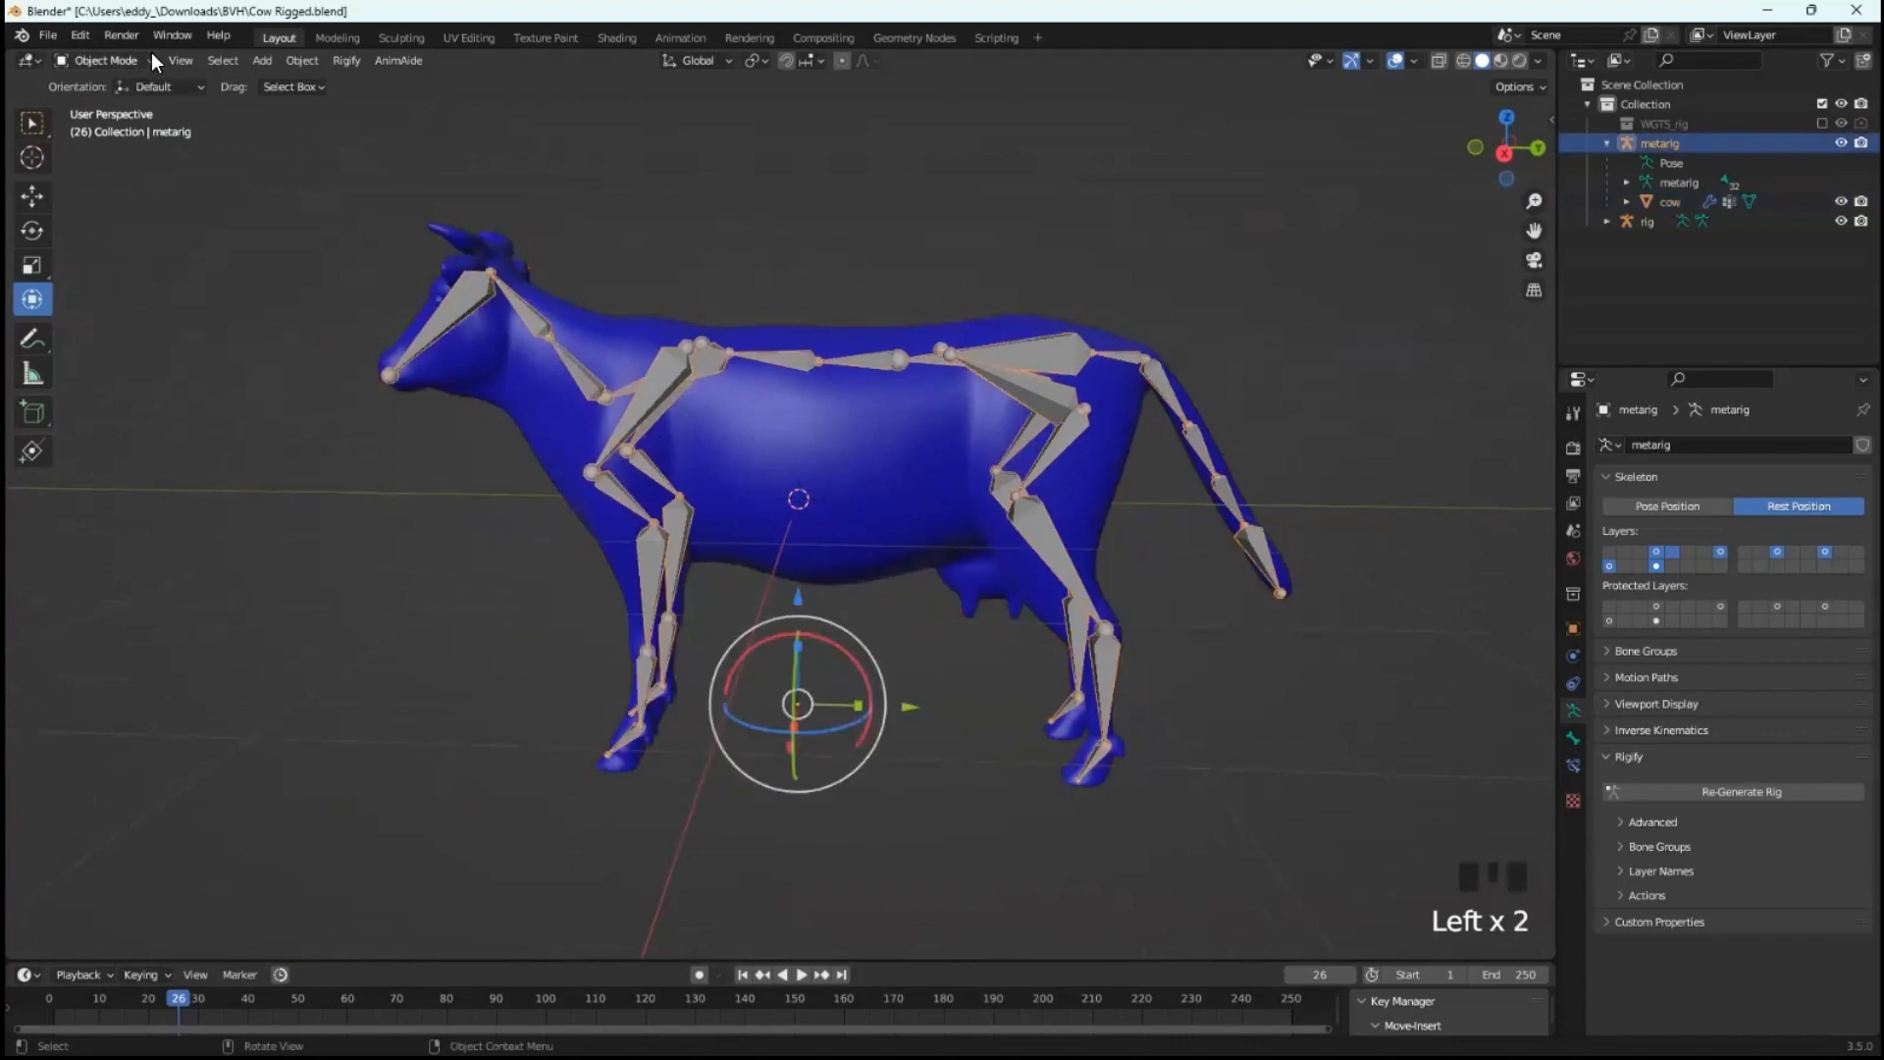
left_click_drag(151, 51, 140, 125)
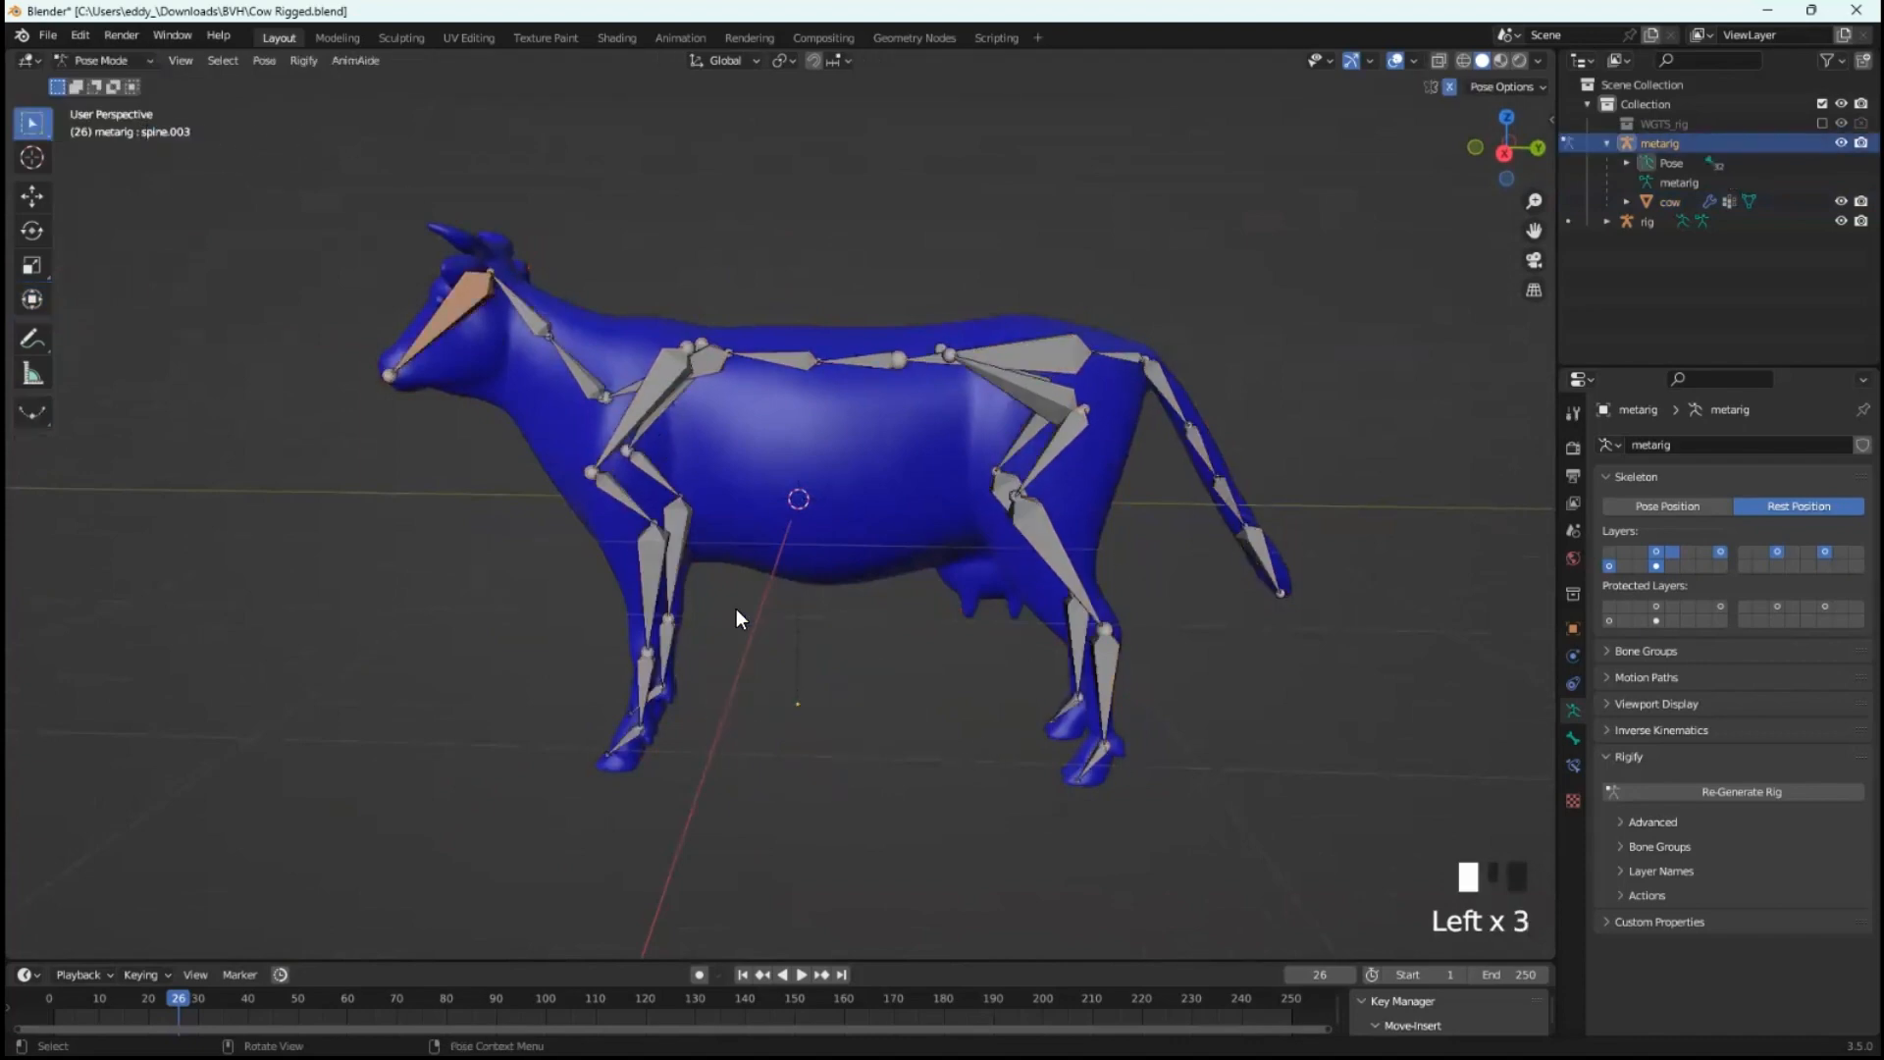
- Try to rotate the upper neck bone while the metarig is in Rest Position
middle_click_drag(736, 614, 910, 600)
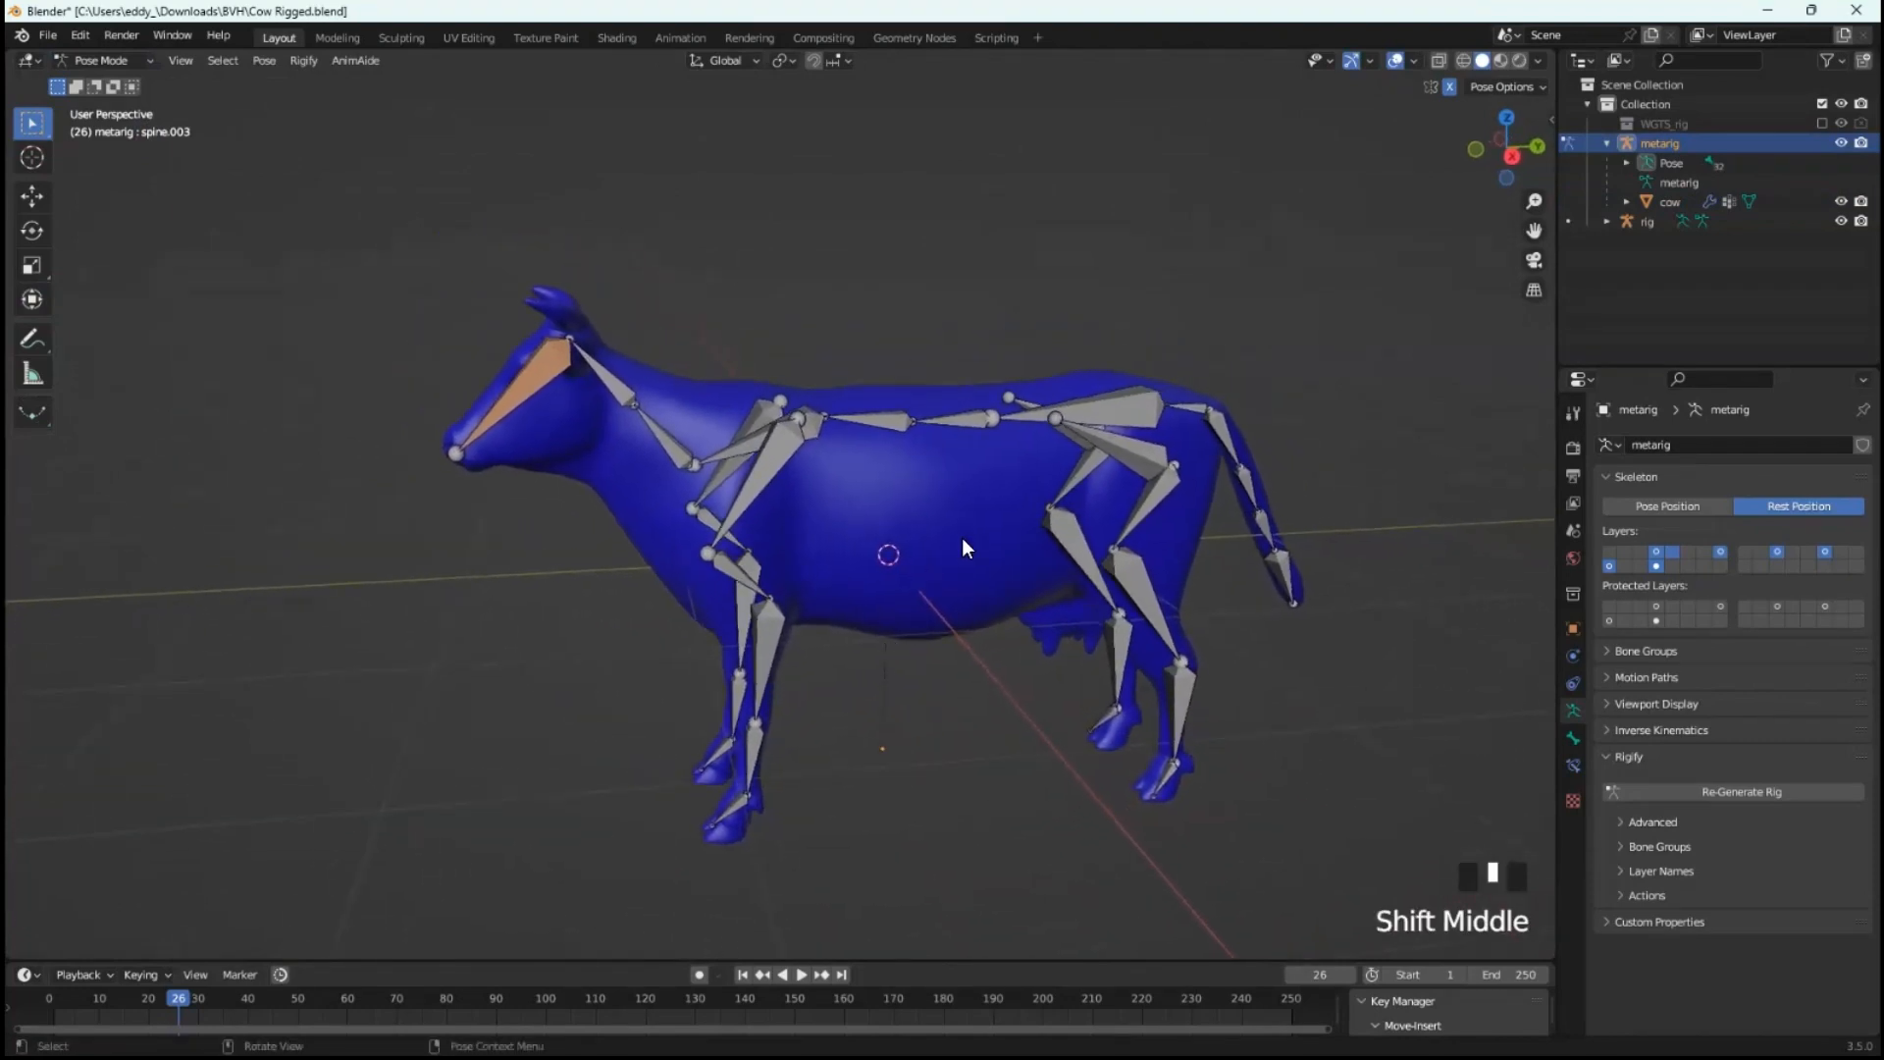
middle_click_drag(962, 538, 924, 673)
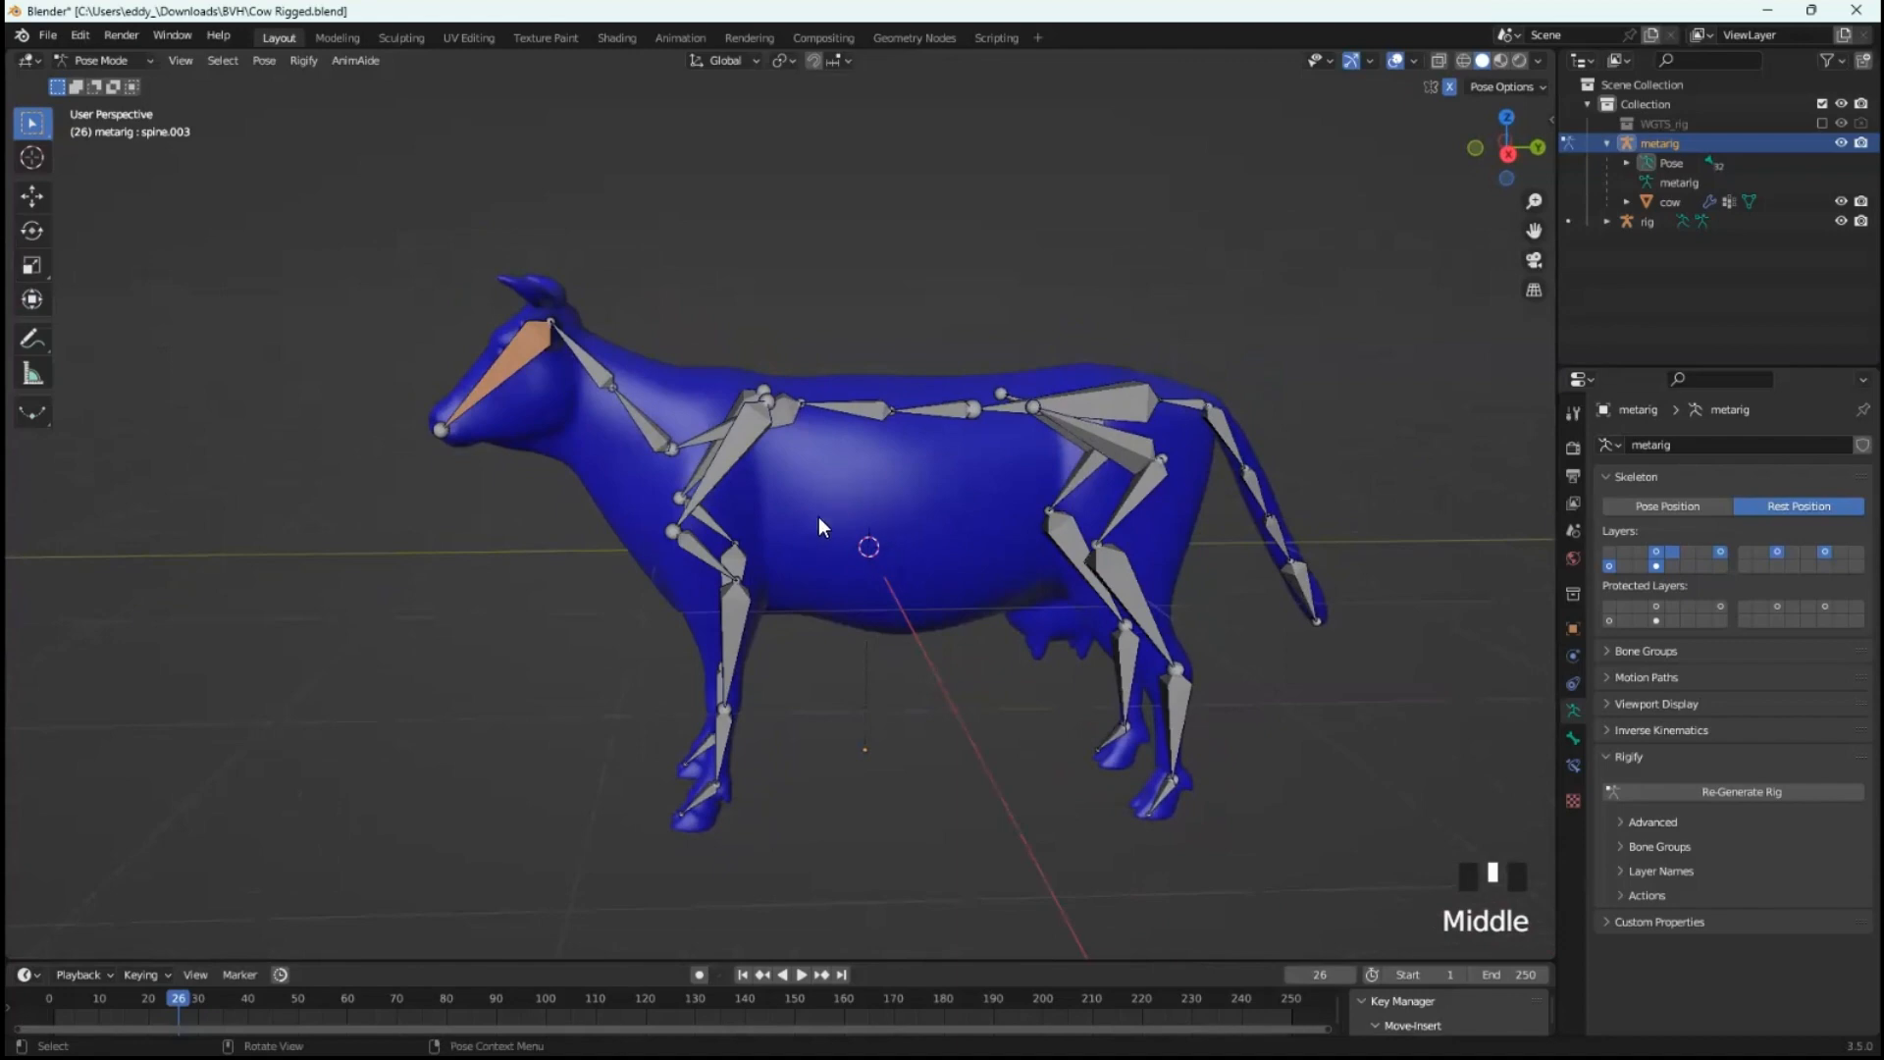
left_click(607, 379)
scroll(592, 375, "up", 2)
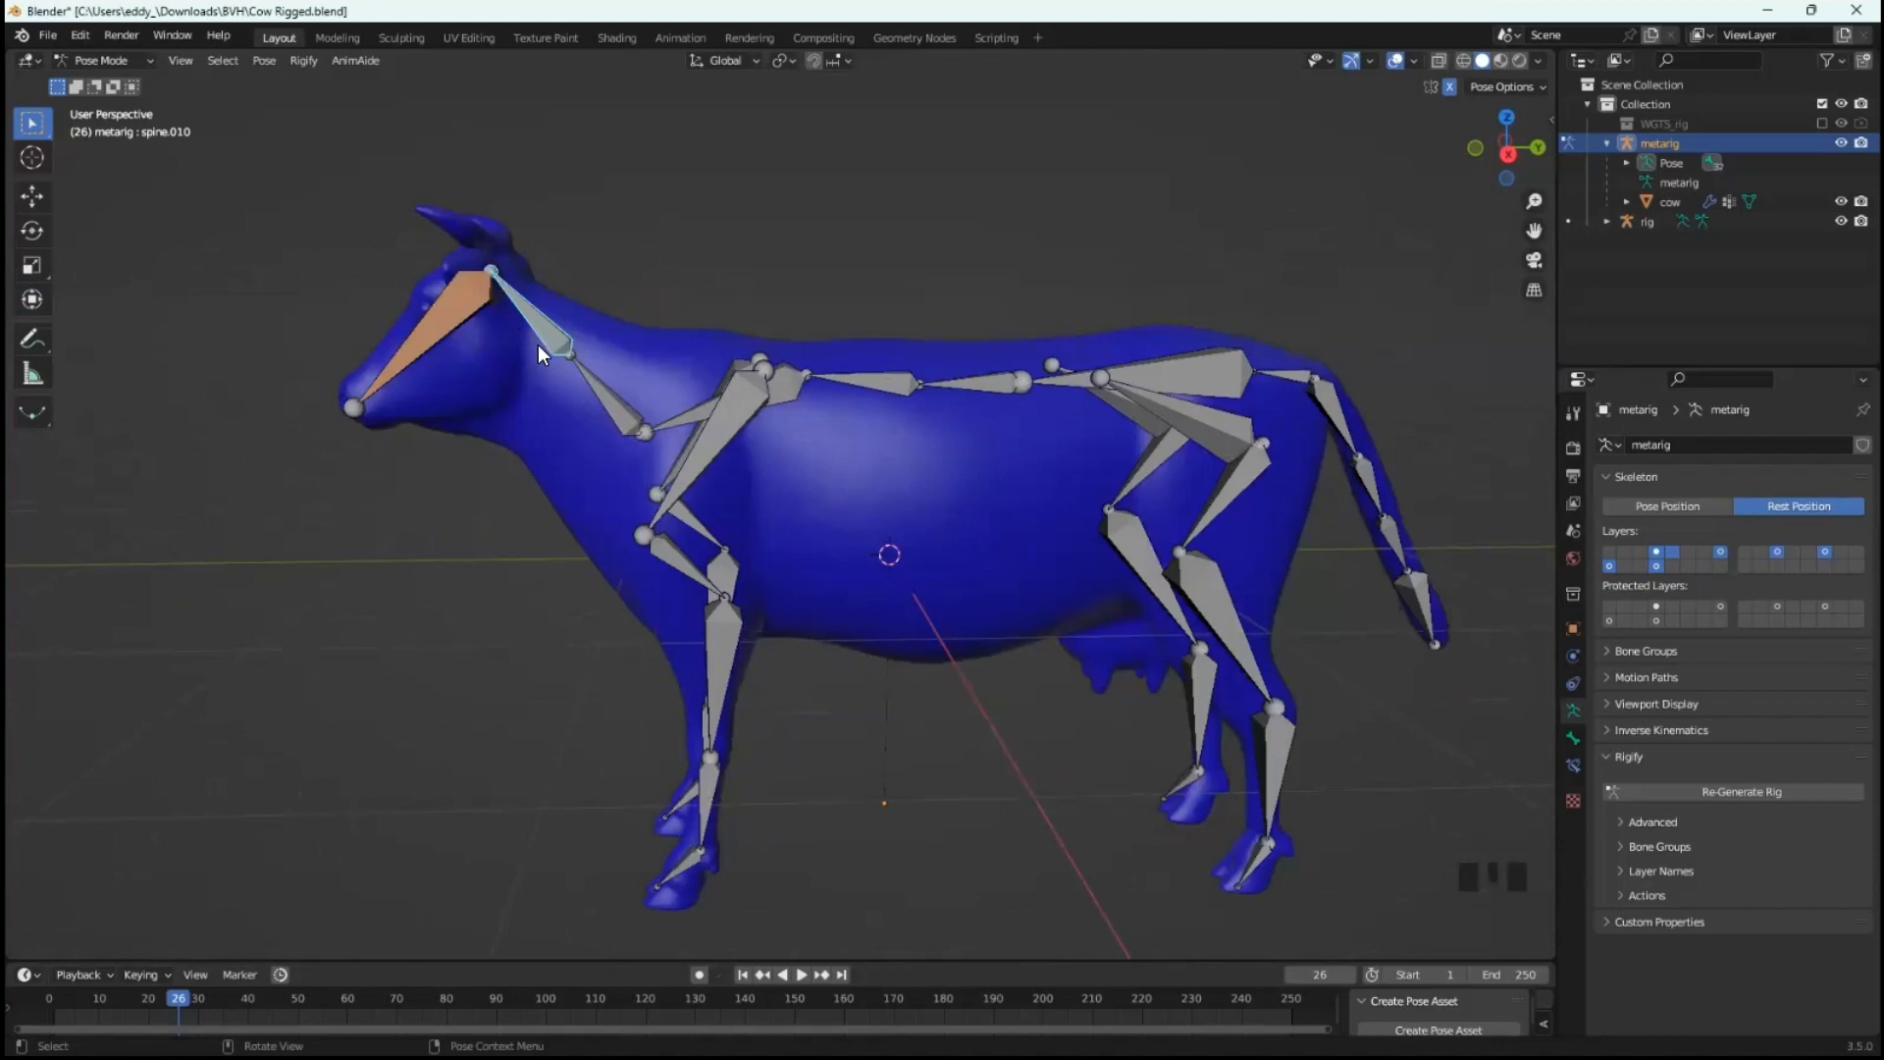
key("r")
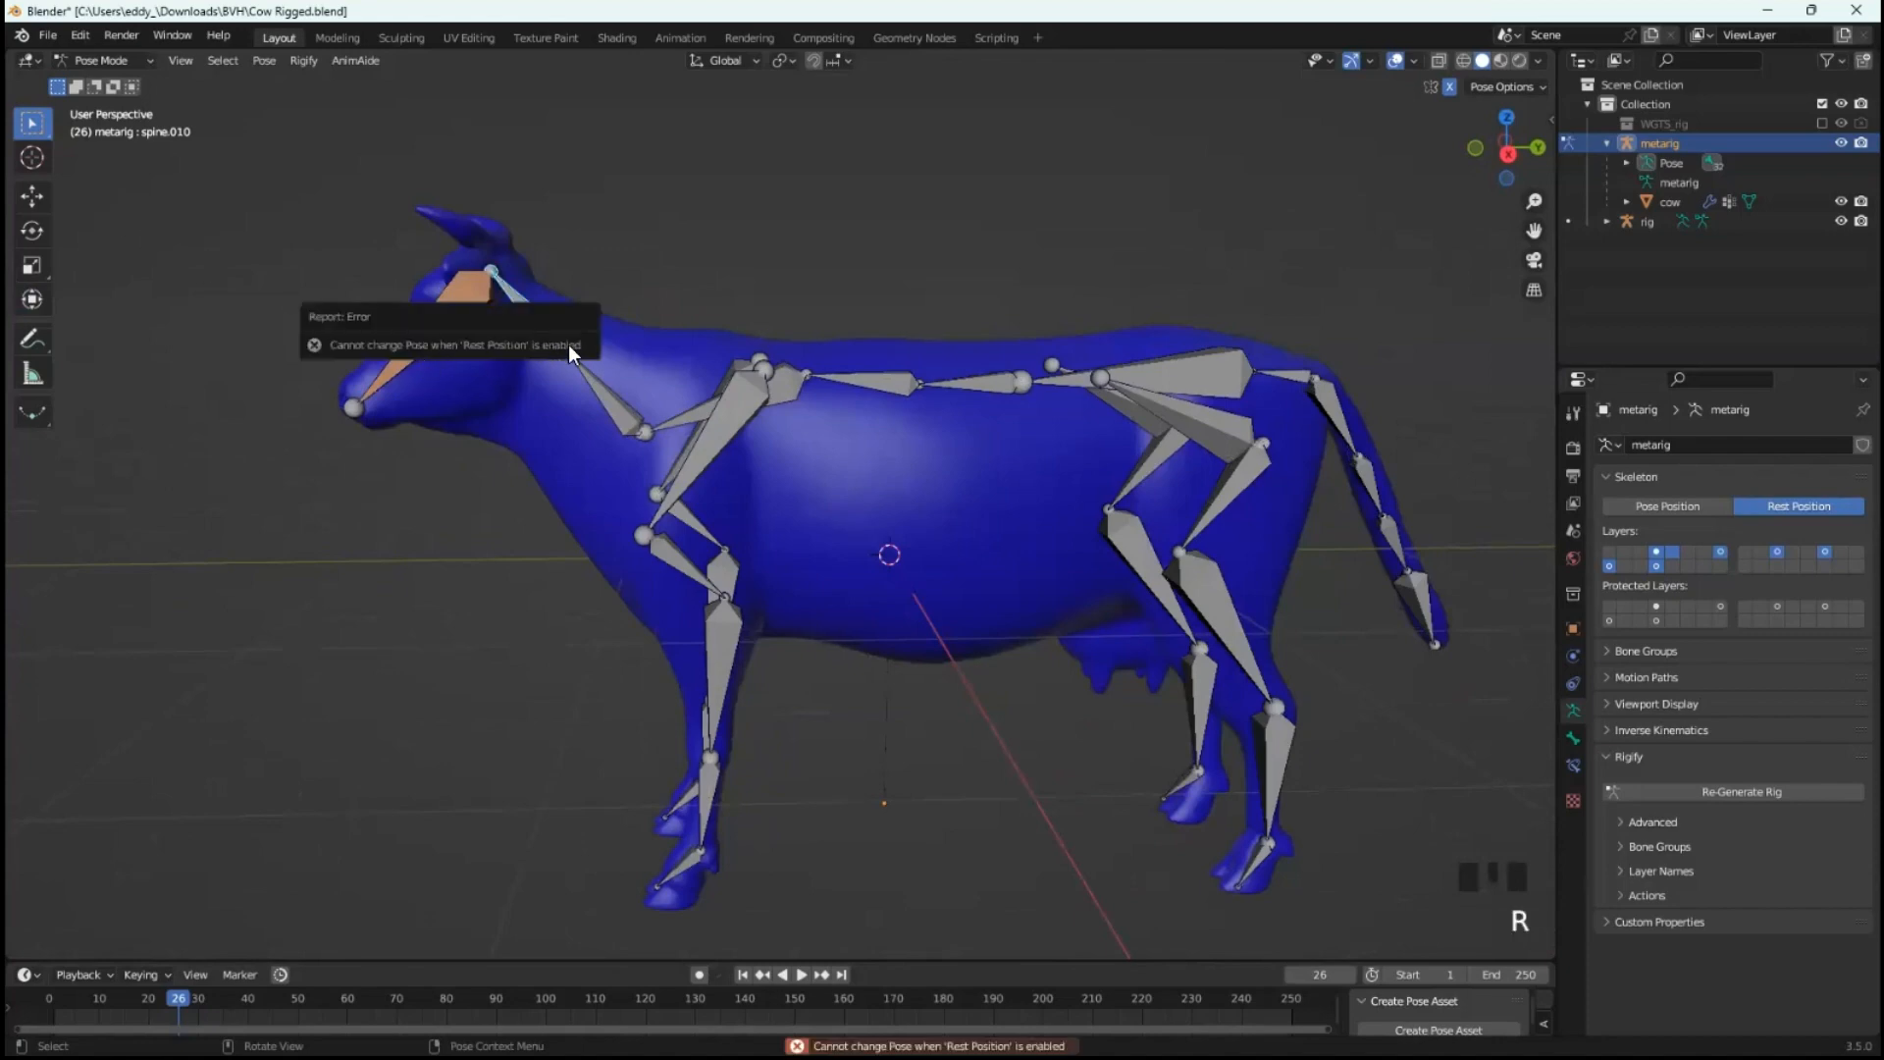
left_click(489, 676)
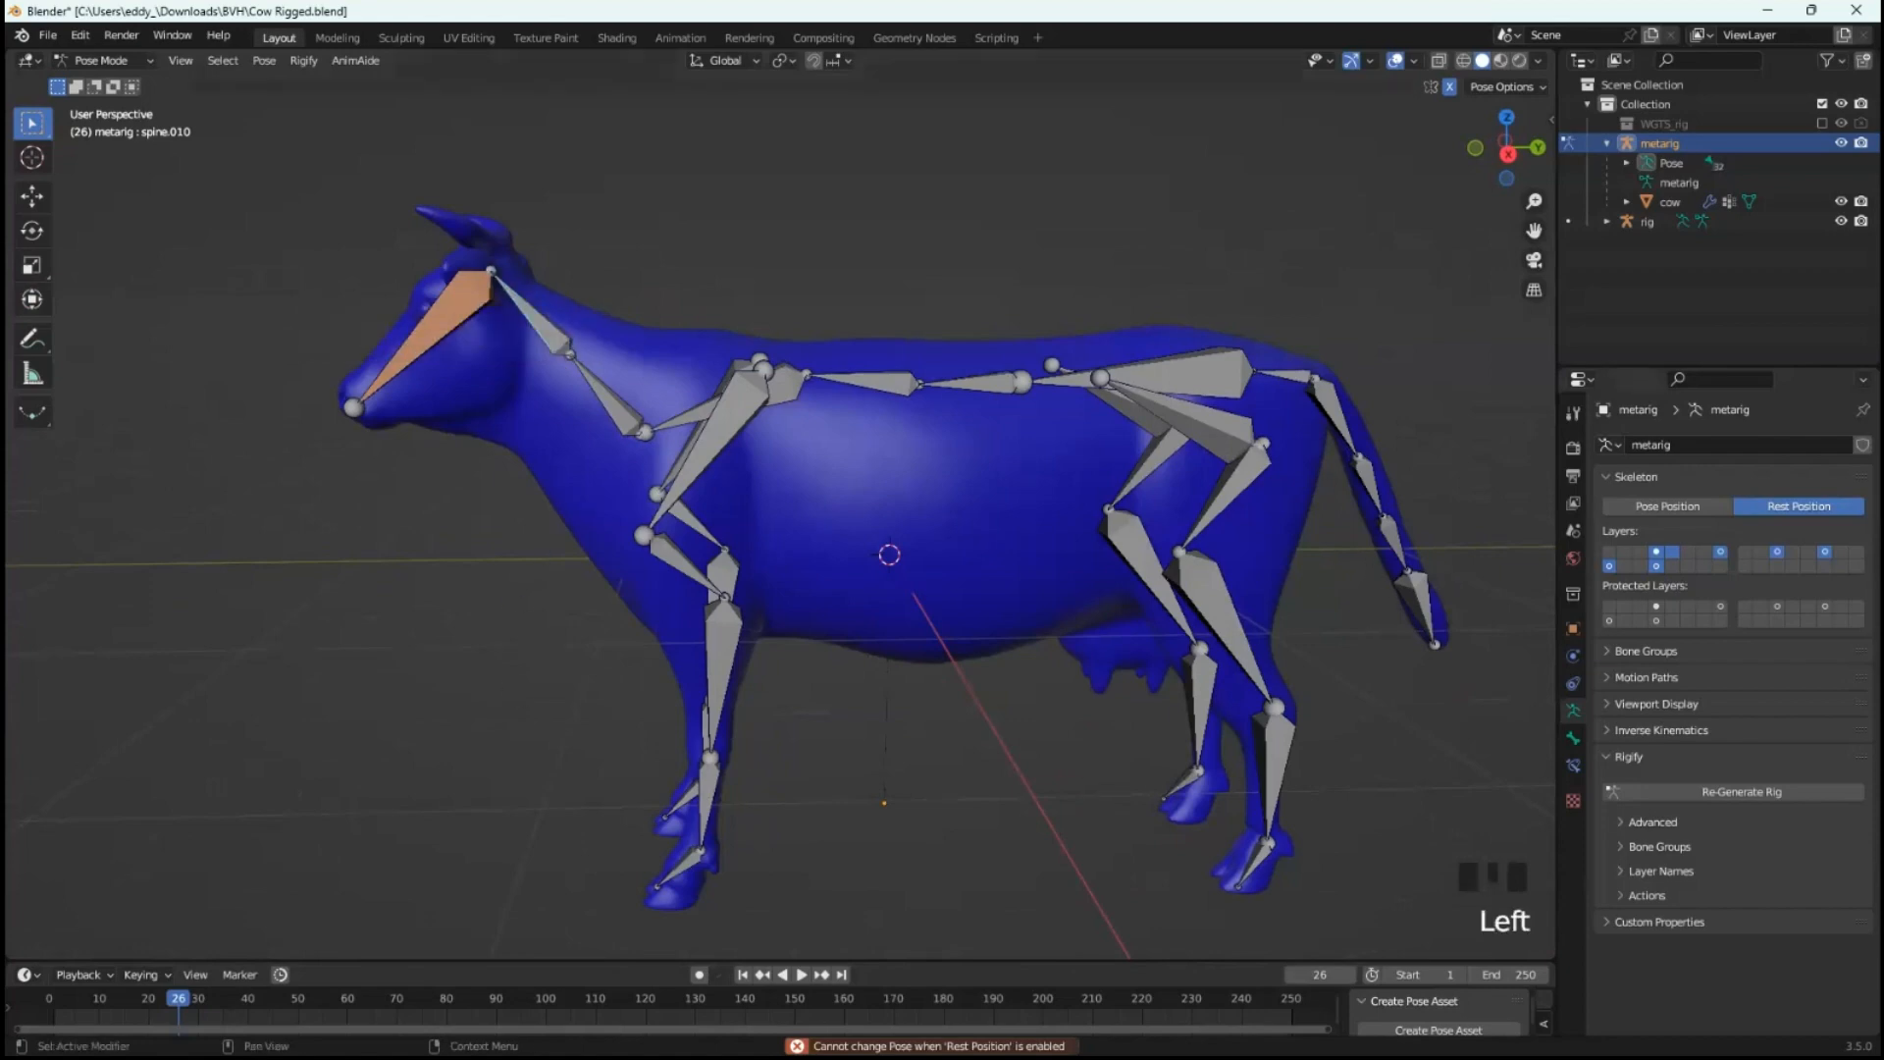
- Toggle the metarig between Pose Position and Rest Position, leaving it in Pose Position
middle_click_drag(1475, 514, 1466, 518)
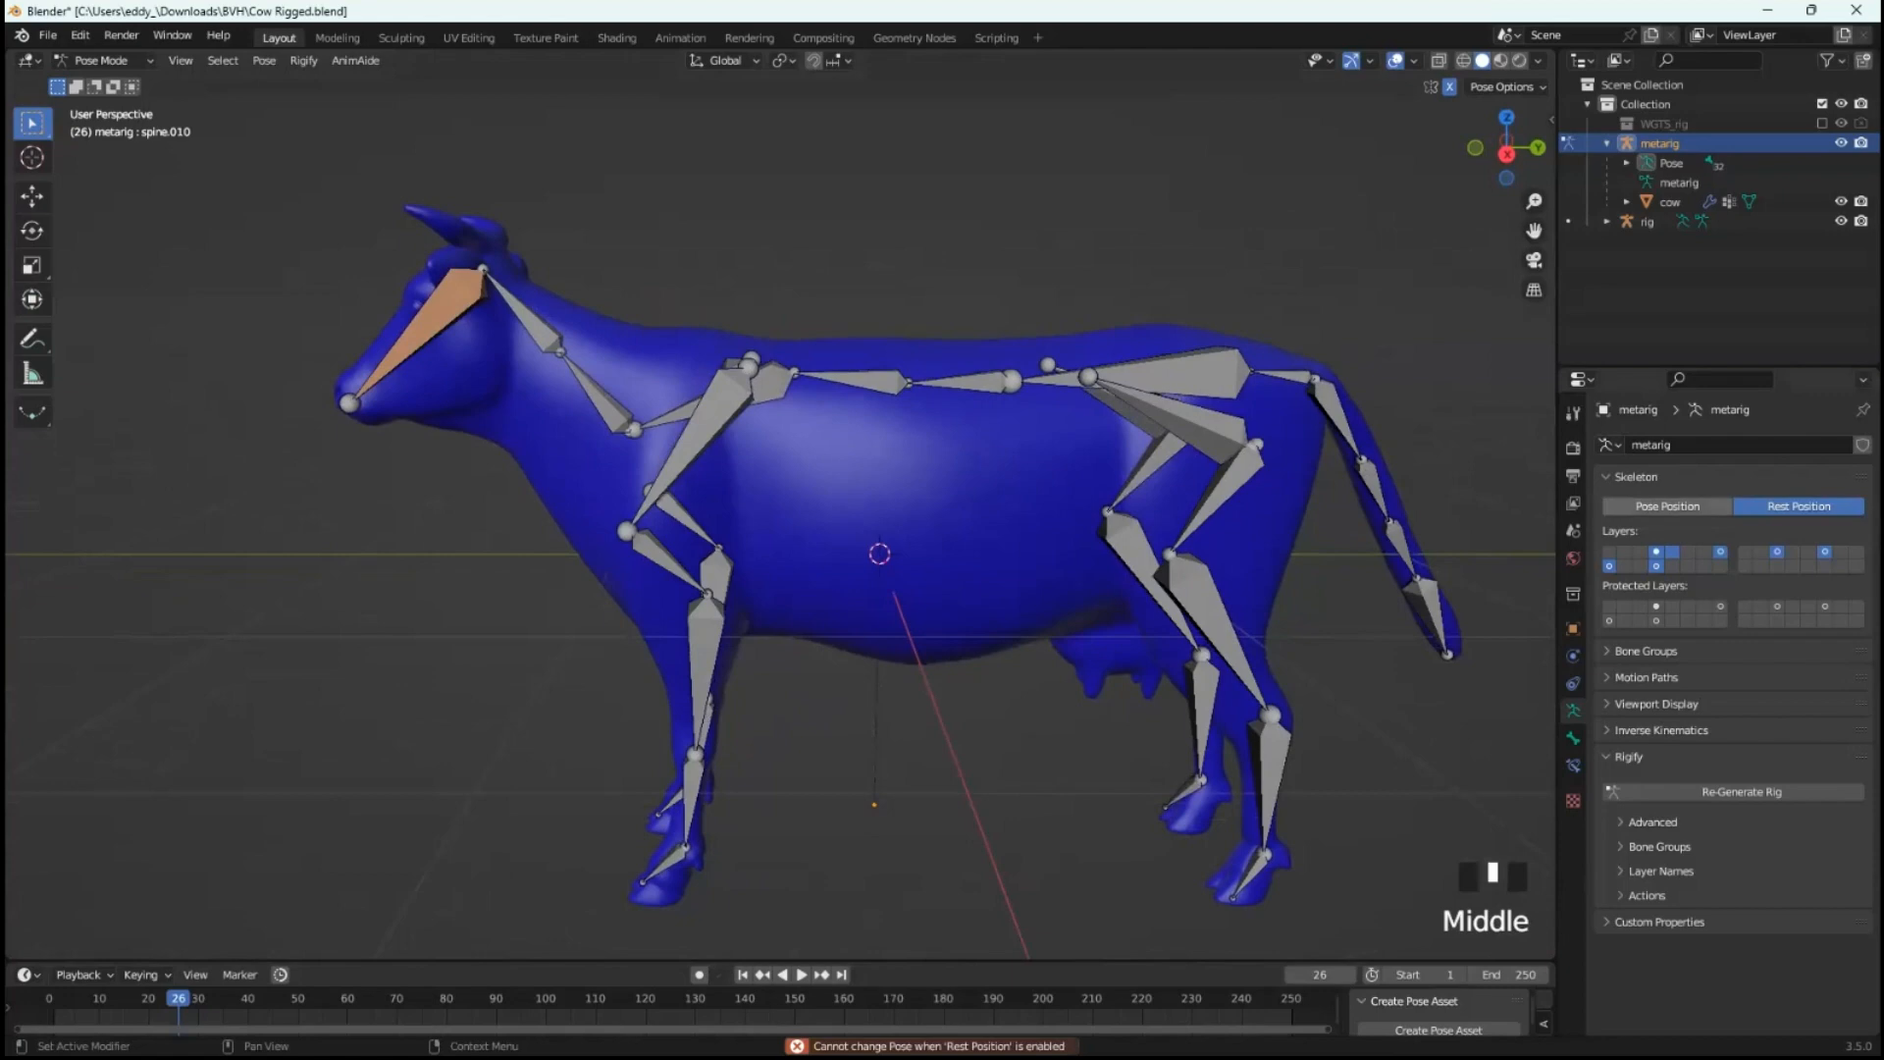
left_click(1667, 505)
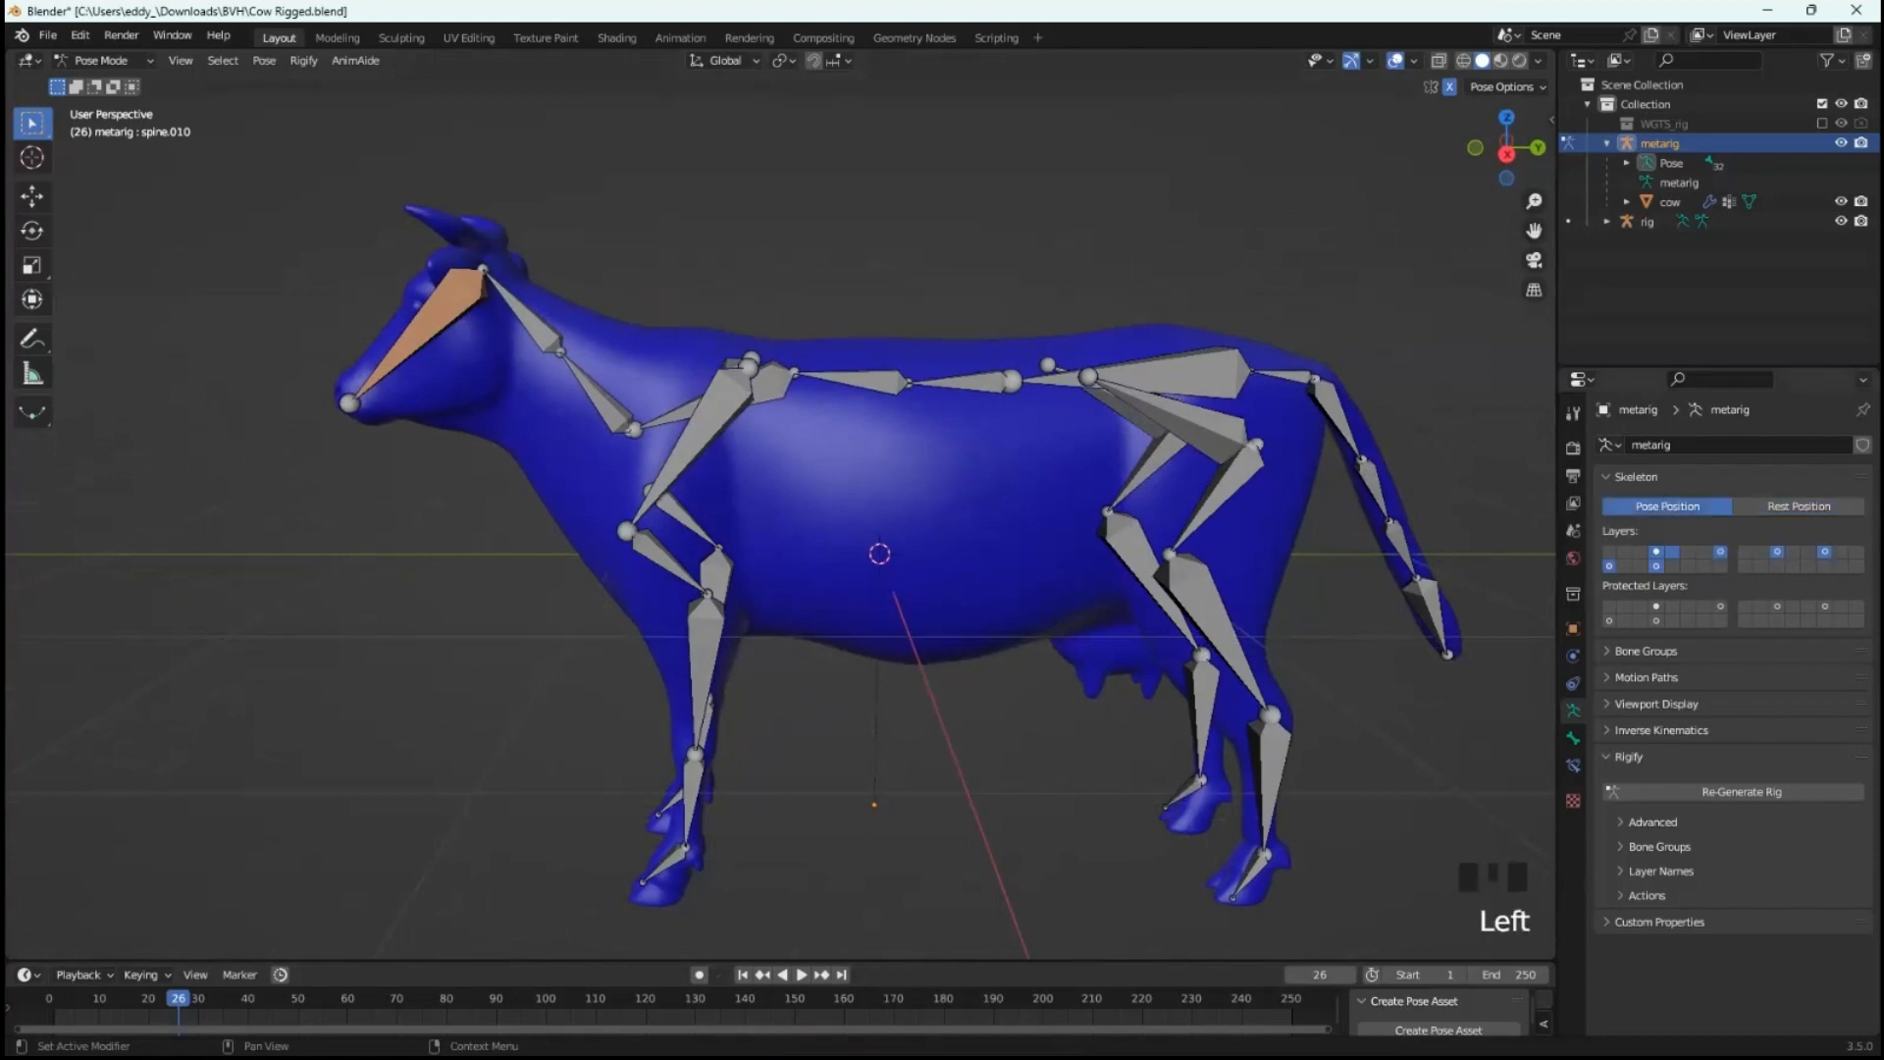
scroll(1205, 540, "down", 2)
middle_click_drag(1205, 540, 920, 483, "shift")
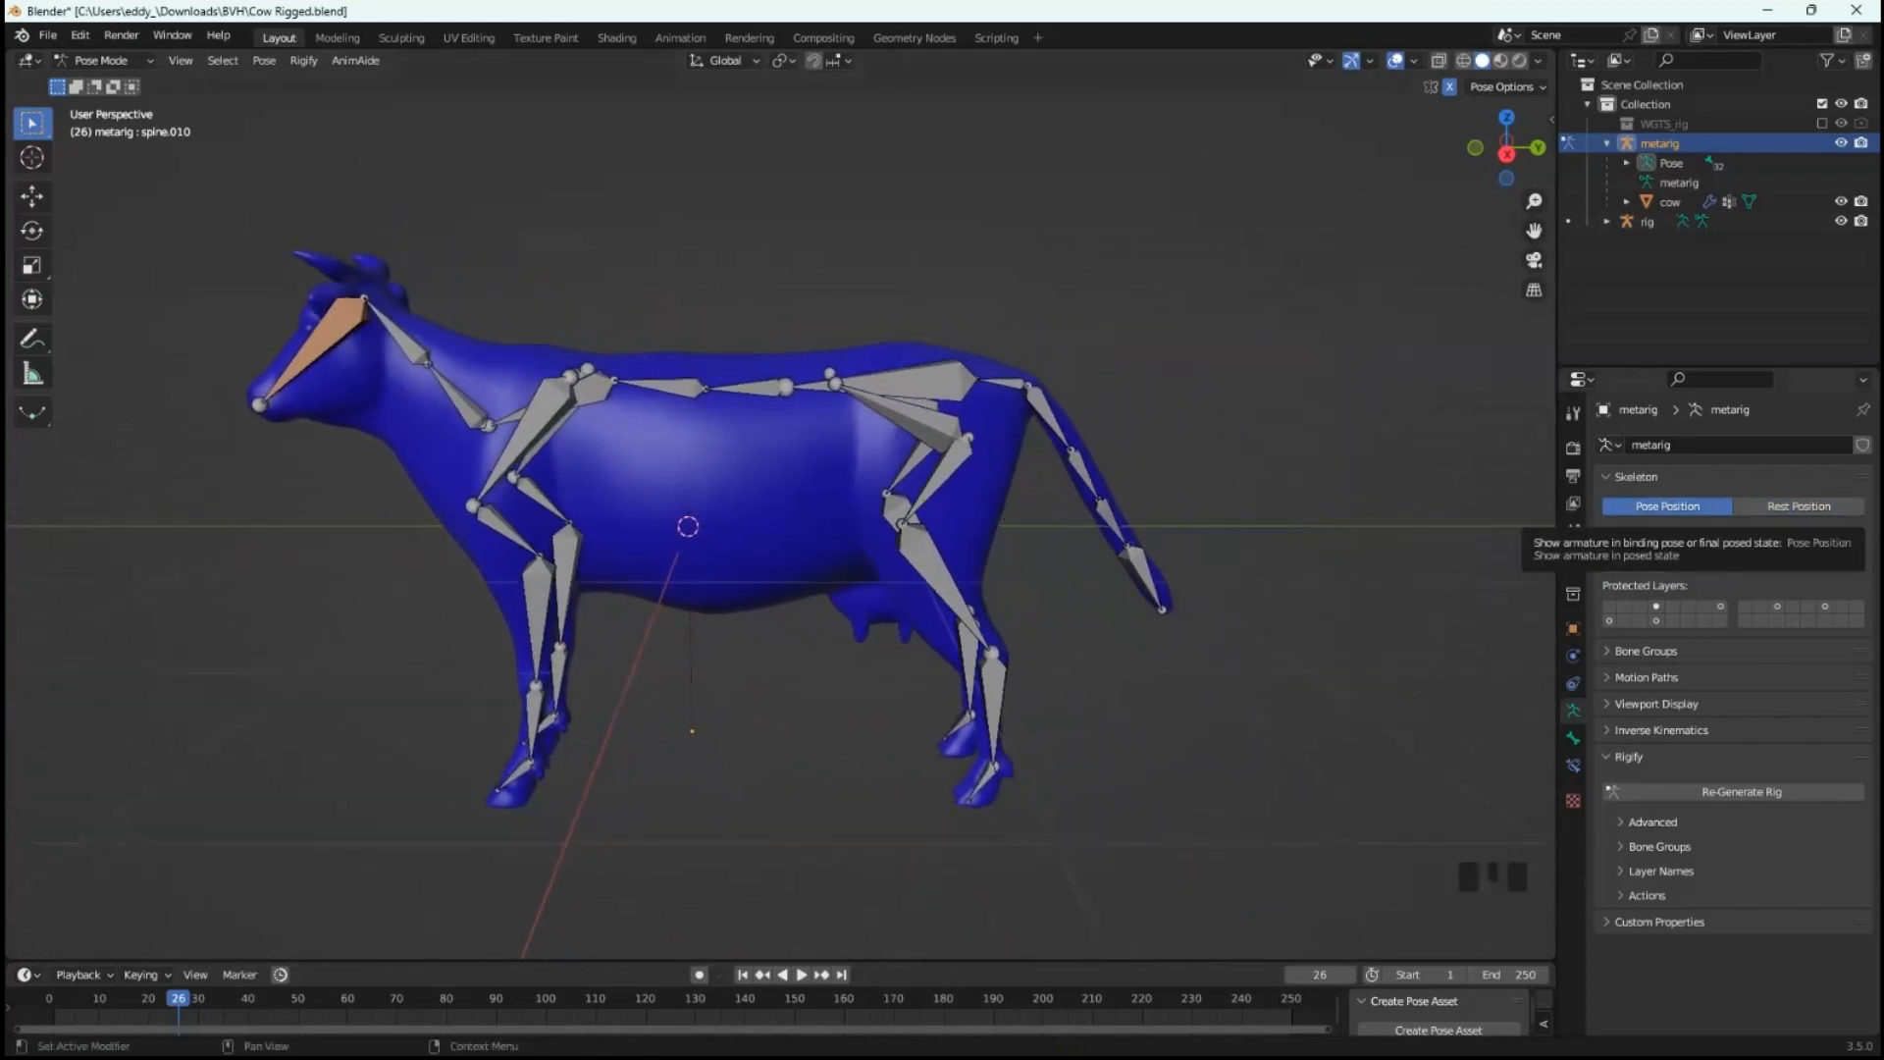
left_click(1799, 505)
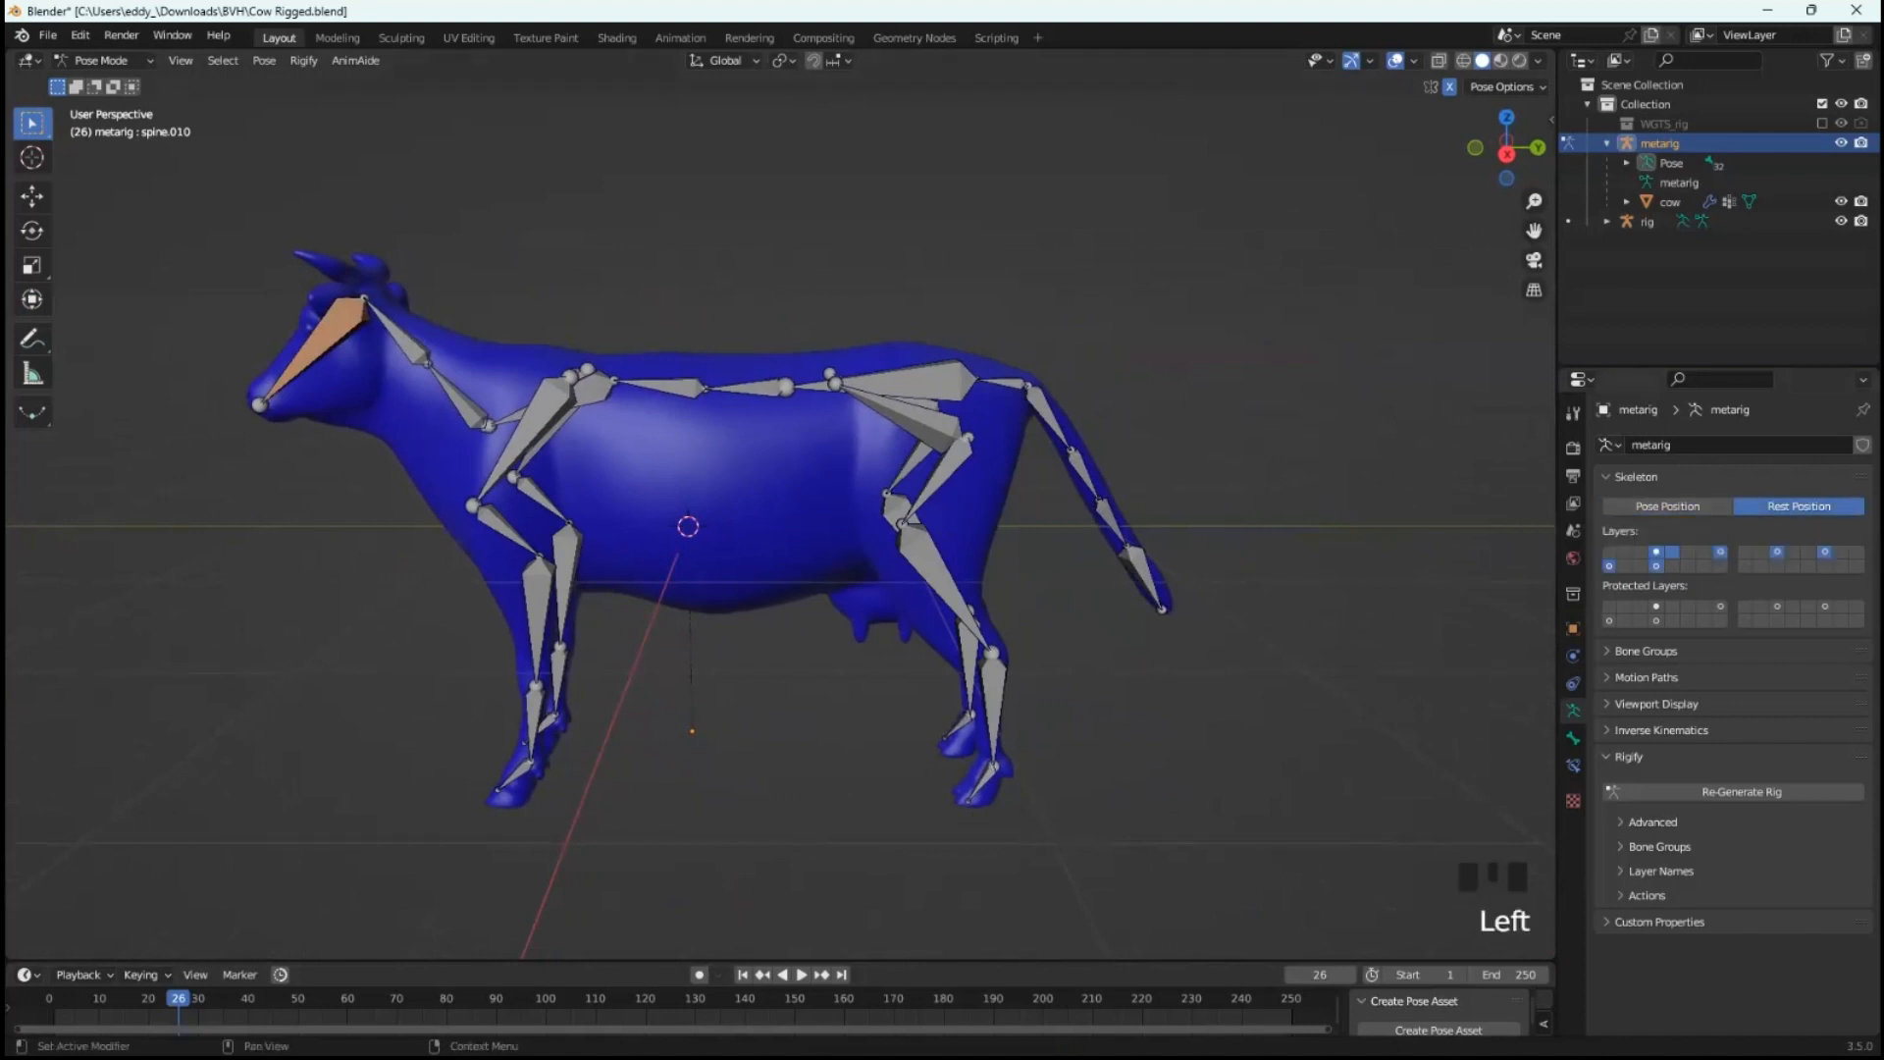
left_click(1667, 505)
- Try rotating the upper neck bone to check how the cow mesh follows, and cancel the rotation
middle_click_drag(761, 551, 944, 506)
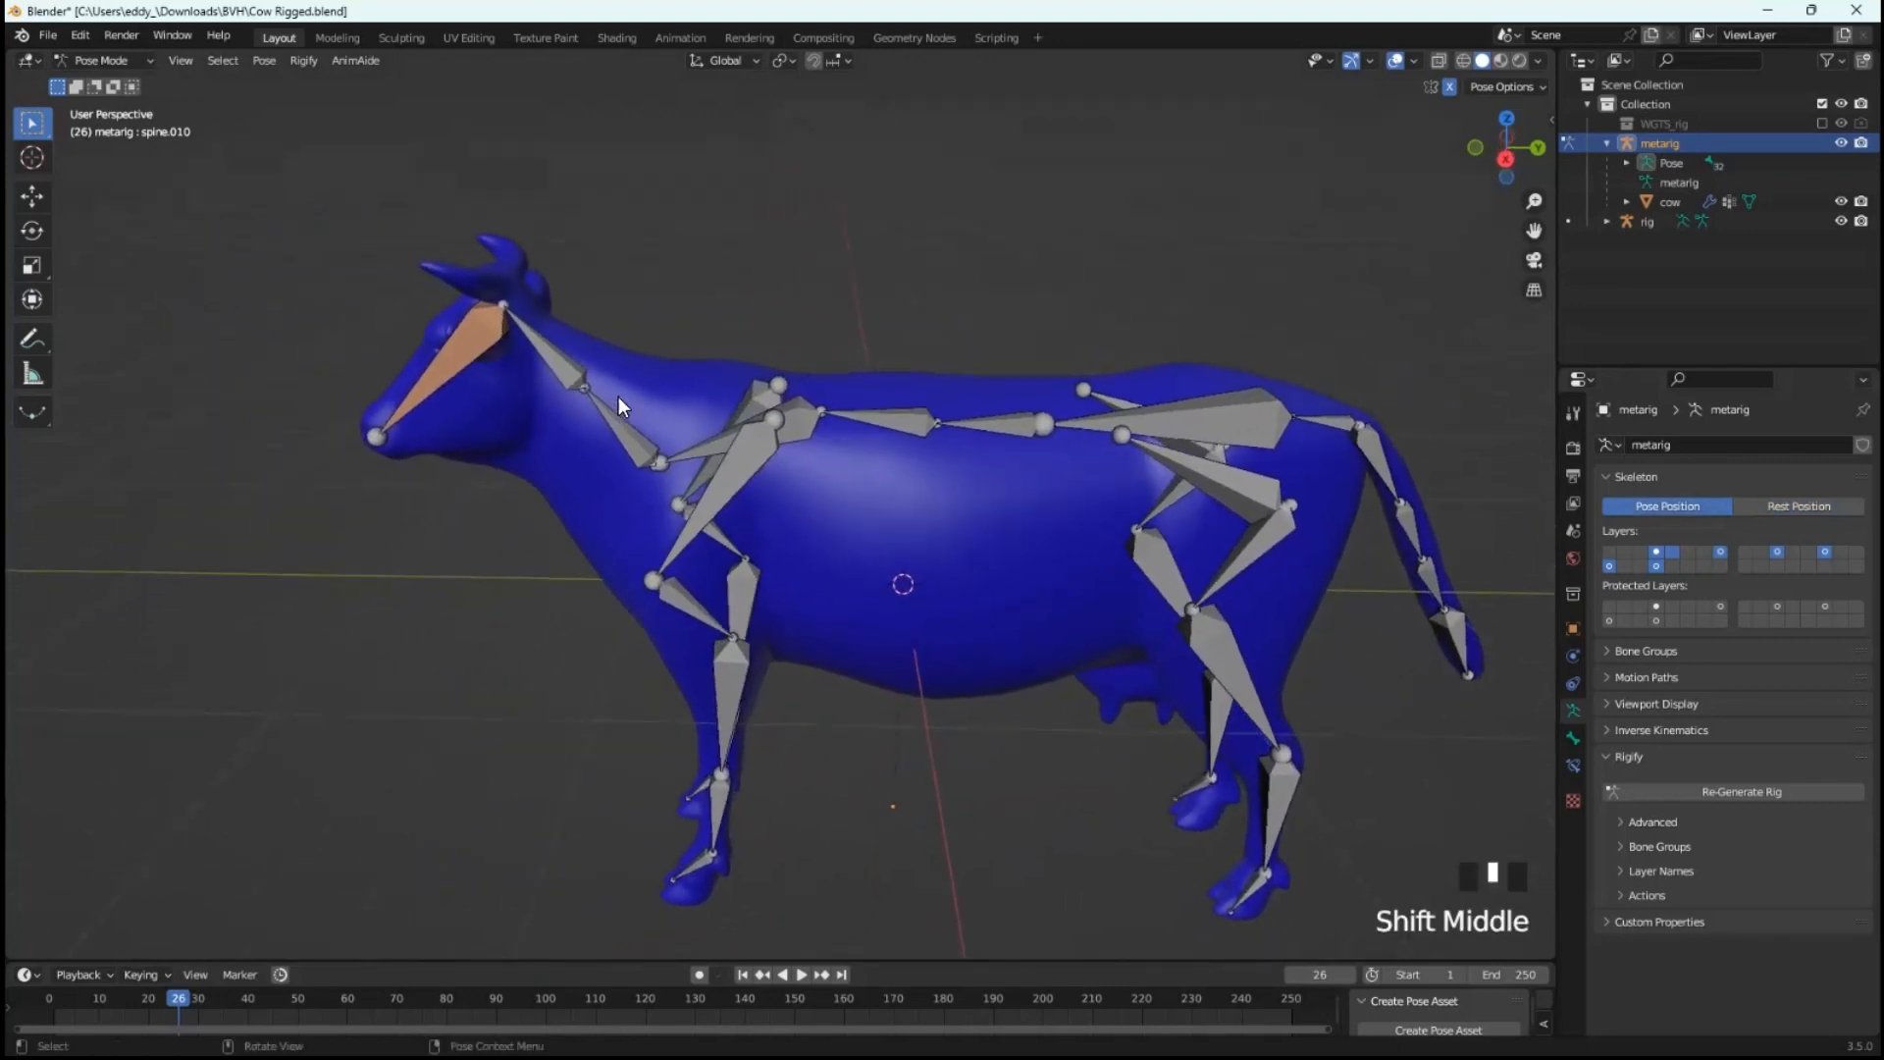
left_click(559, 373)
key("r")
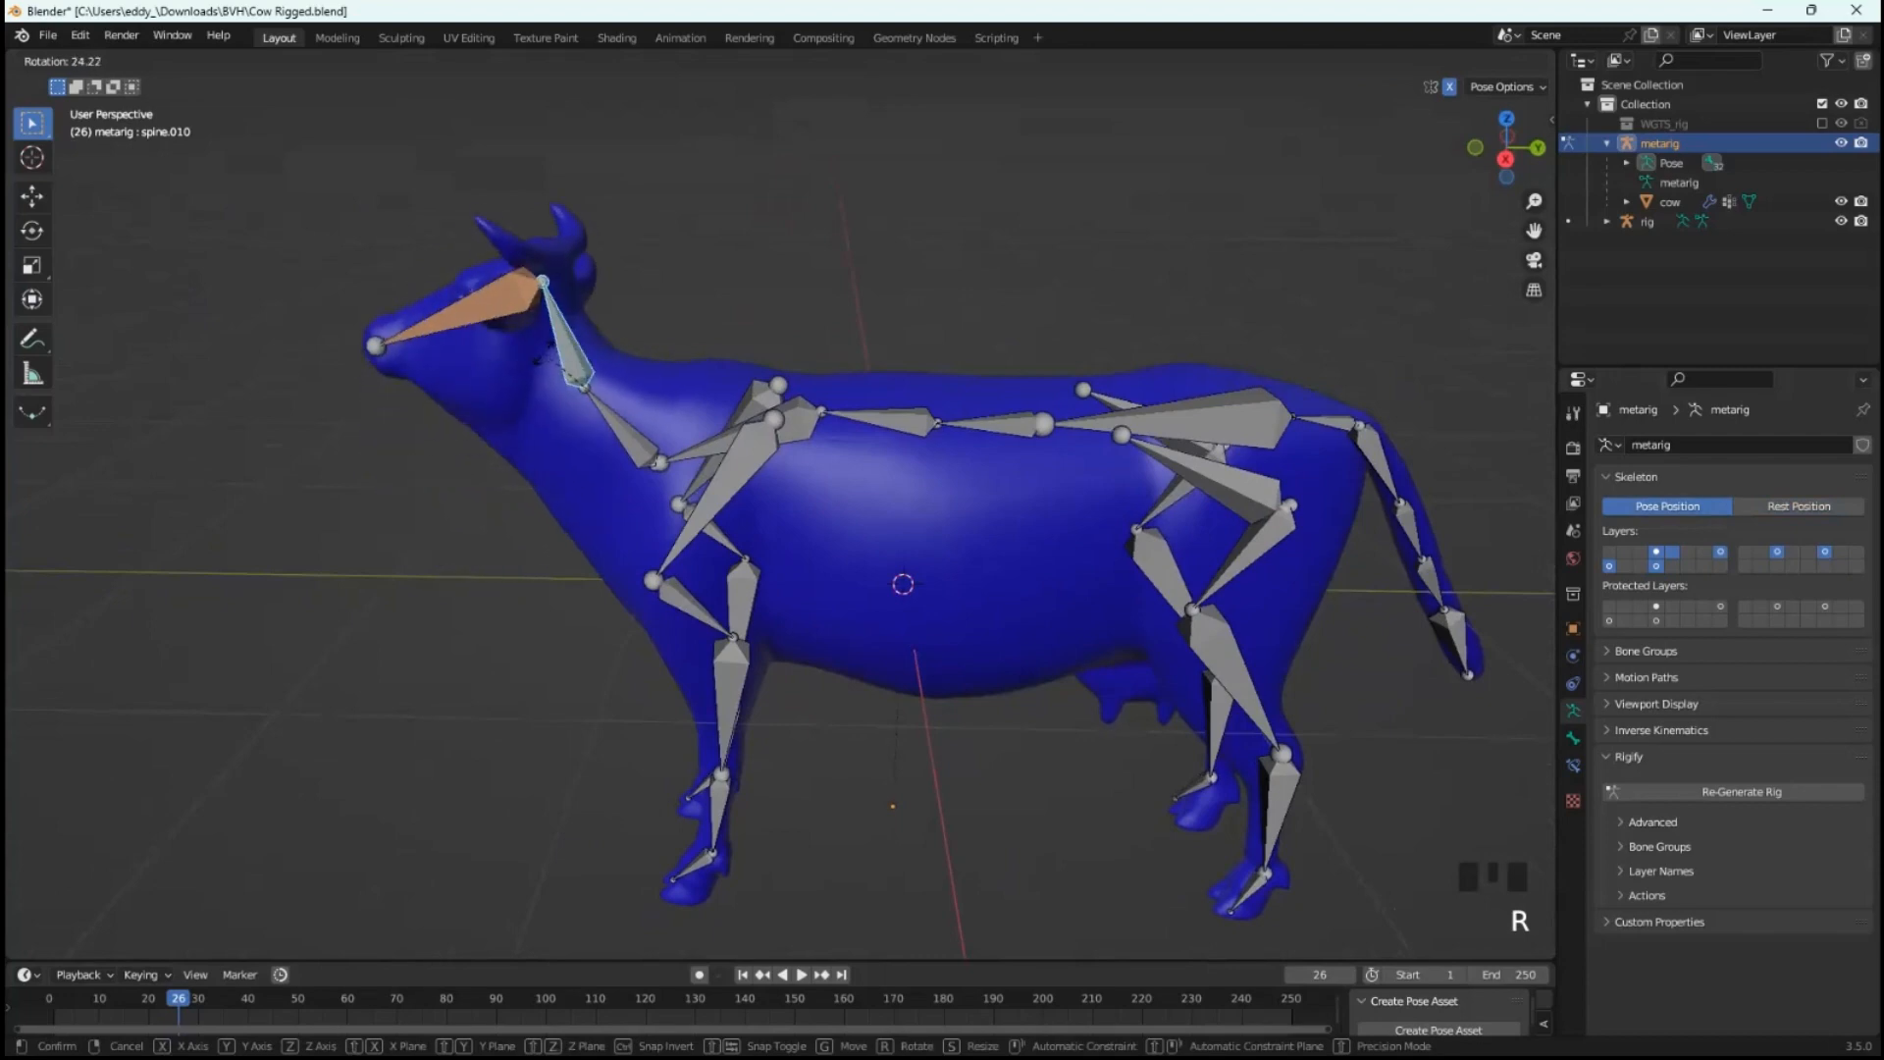
right_click(536, 376)
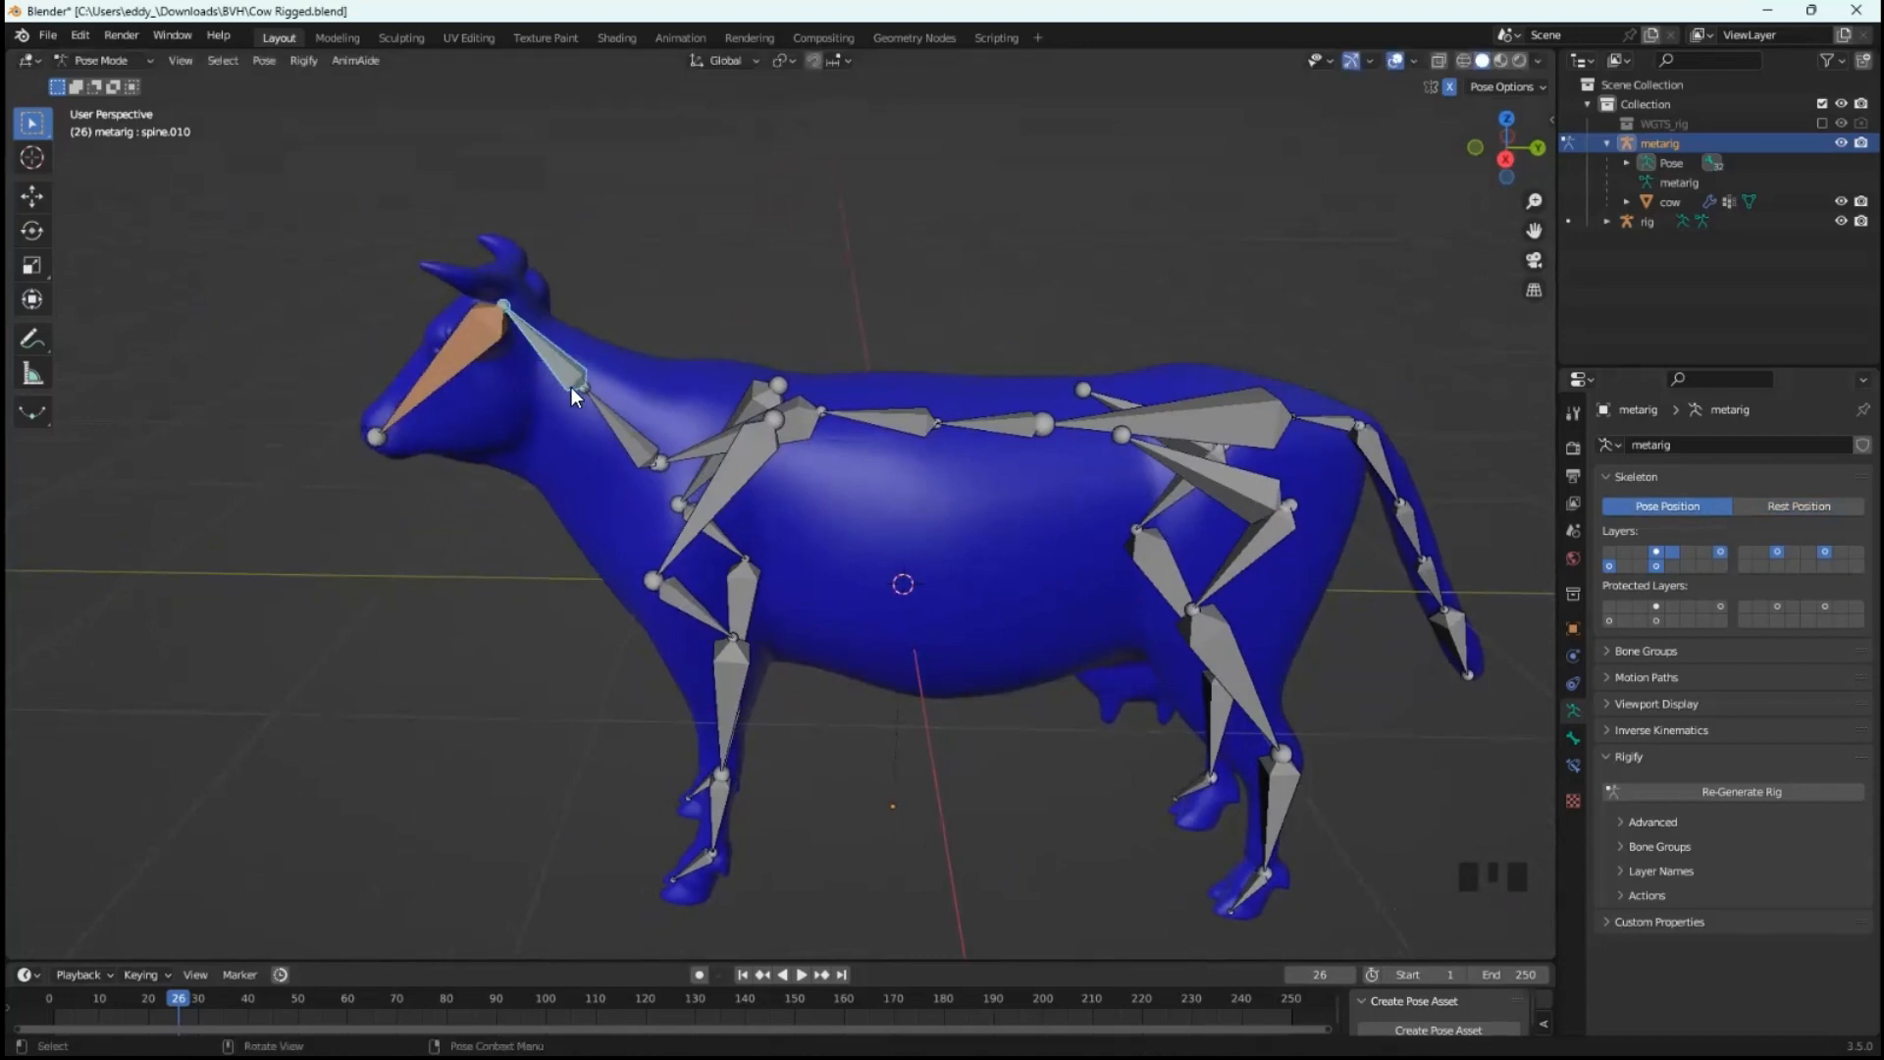
- Rotate the lower neck bone slightly downward and the head bone about 8 degrees upward
left_click(627, 436)
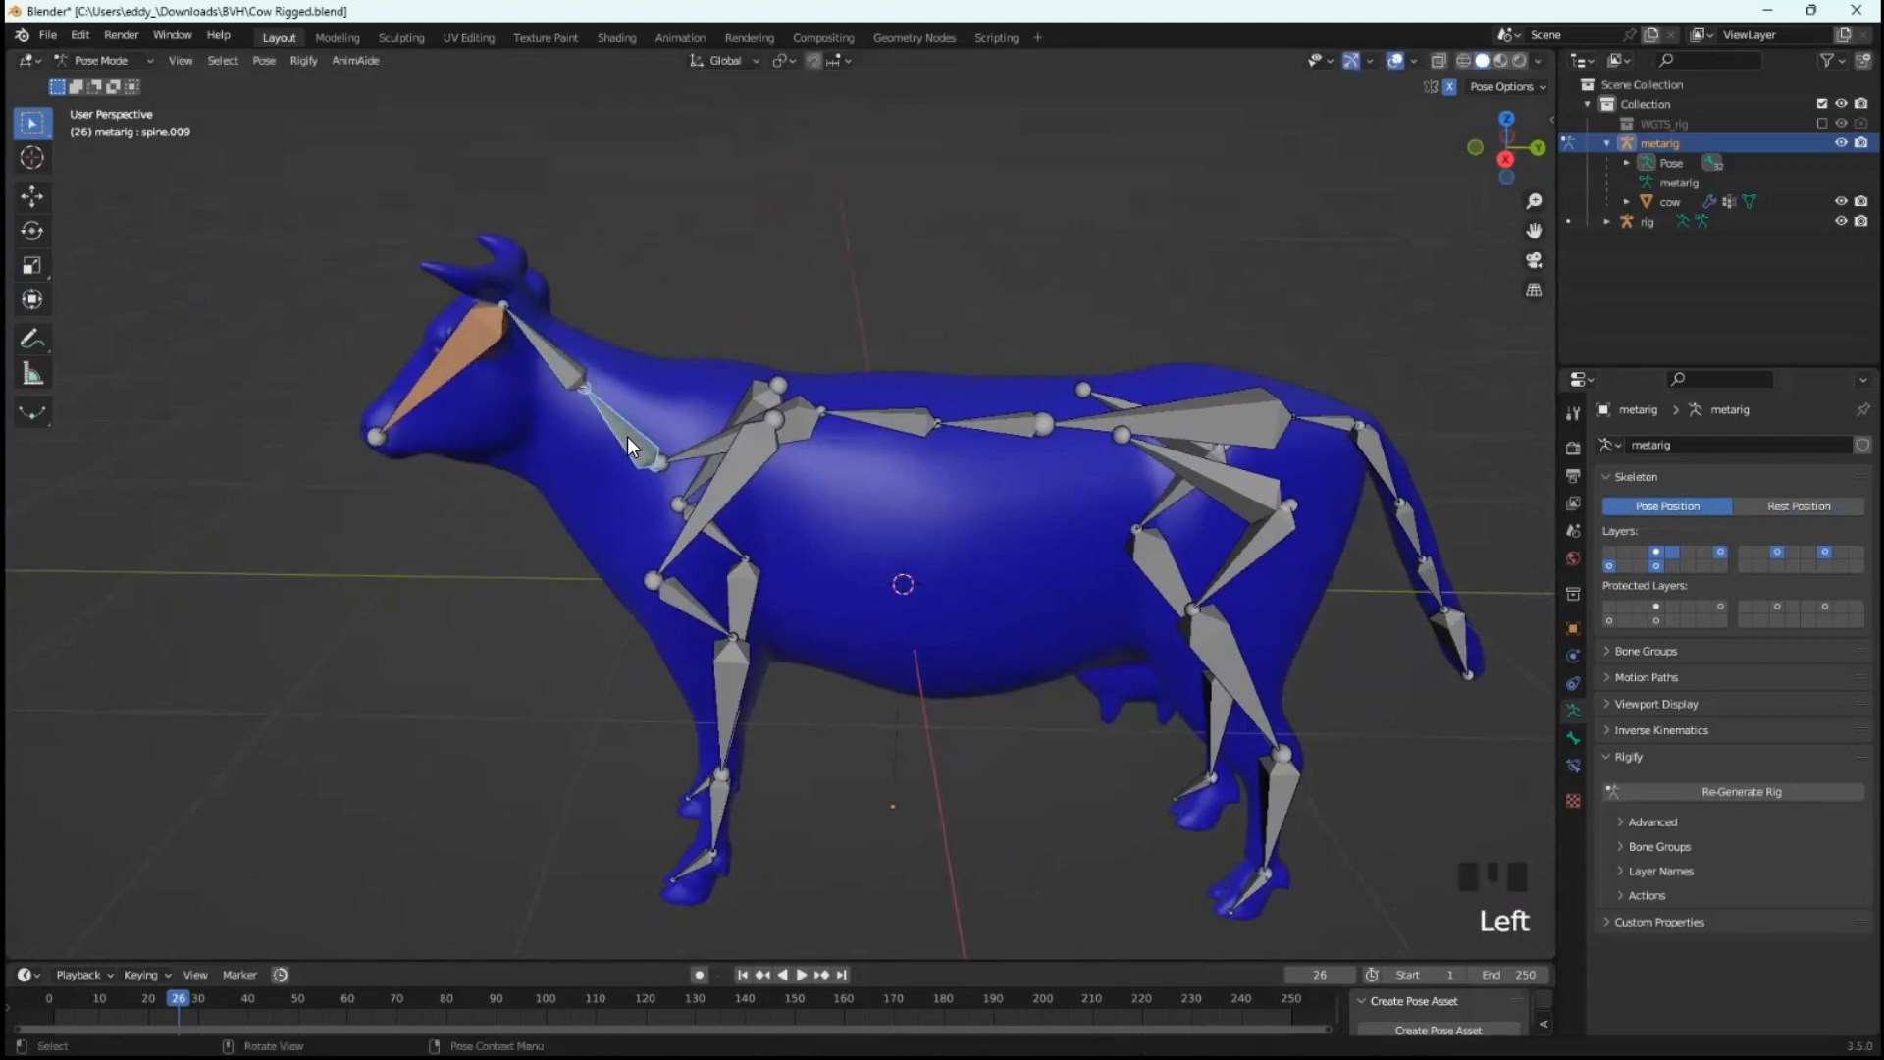
key("r")
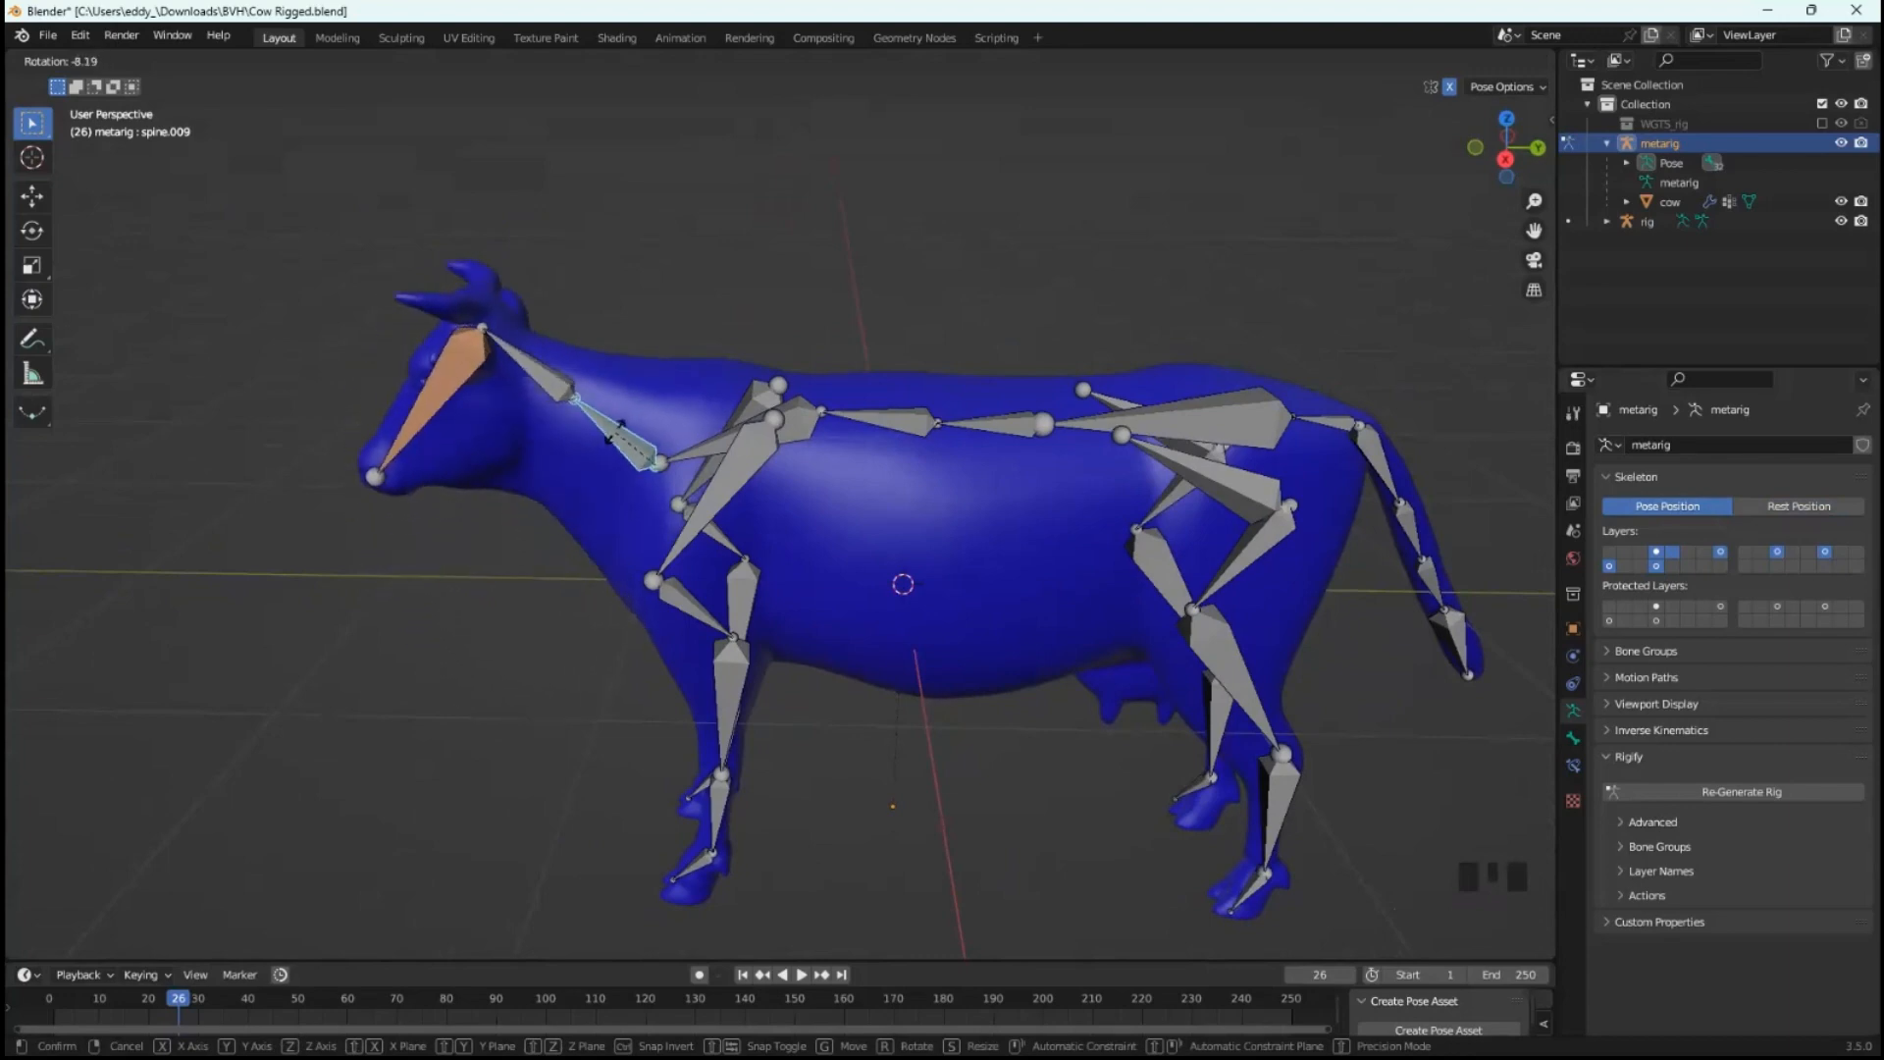
left_click(616, 428)
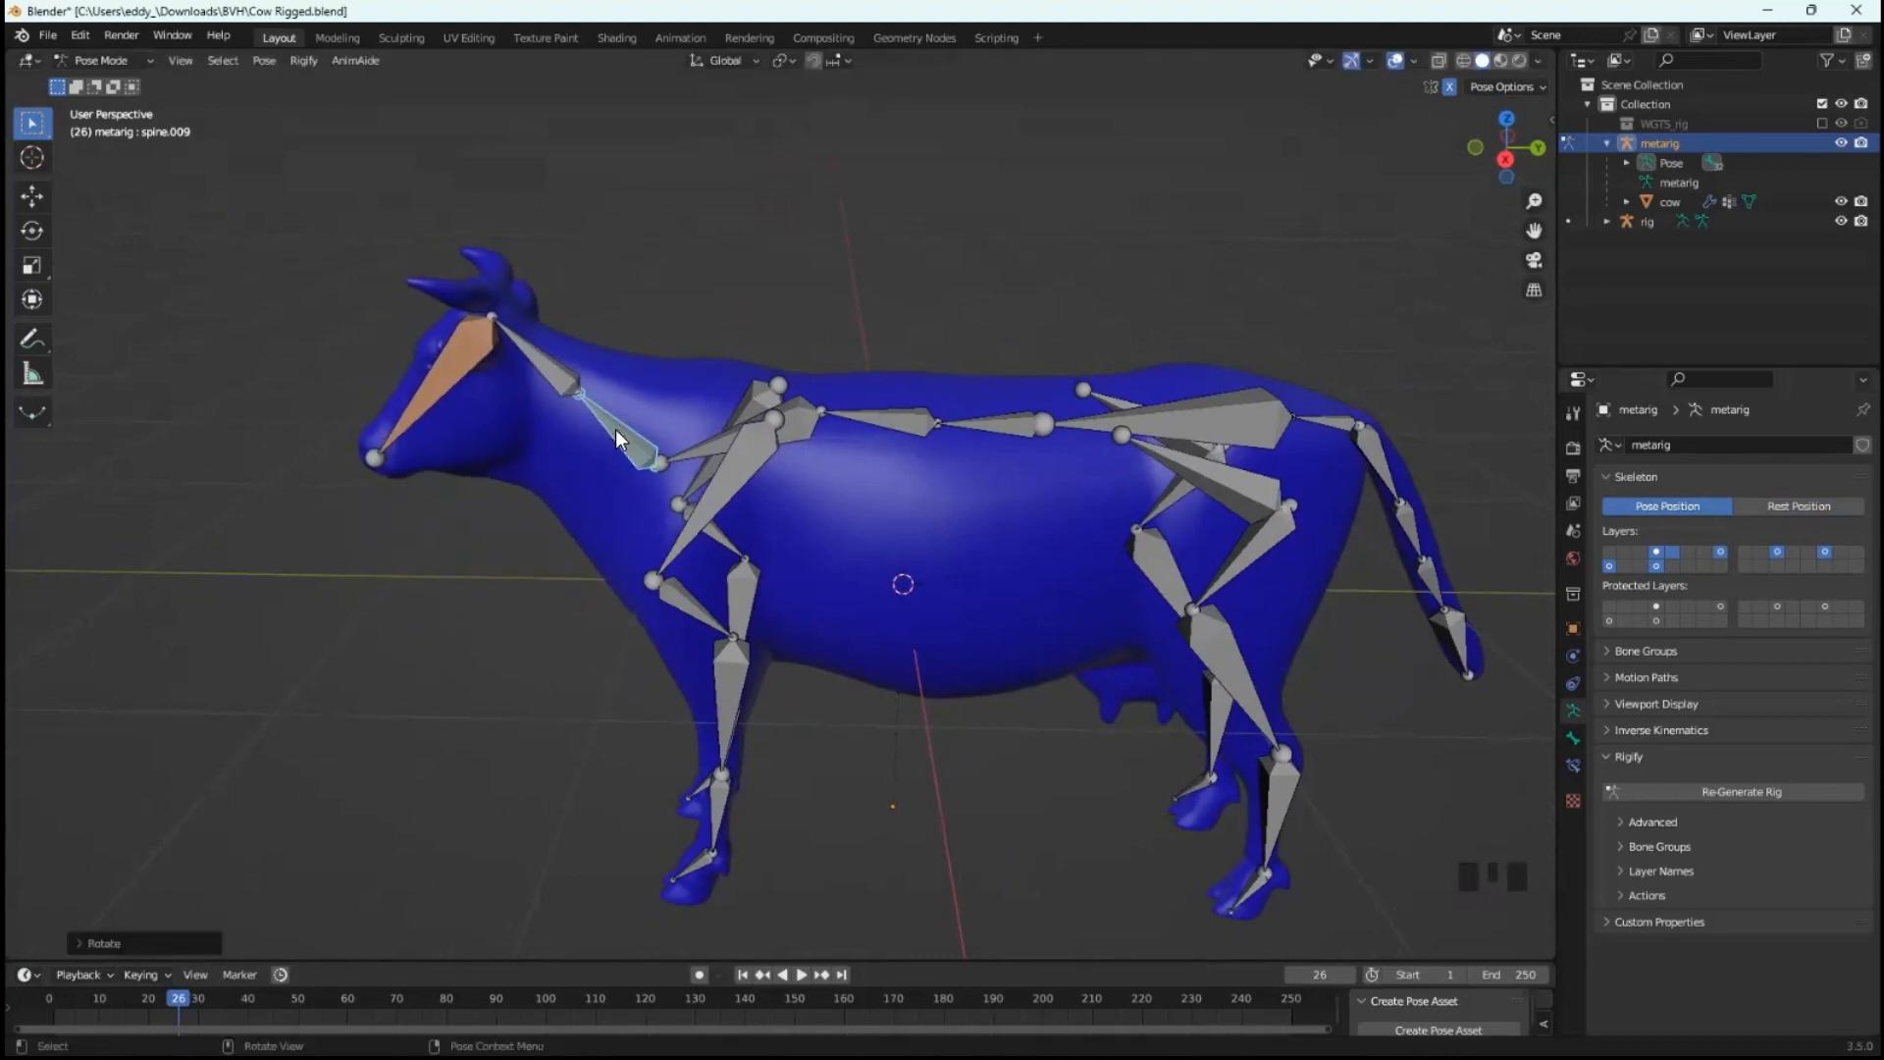
left_click(449, 368)
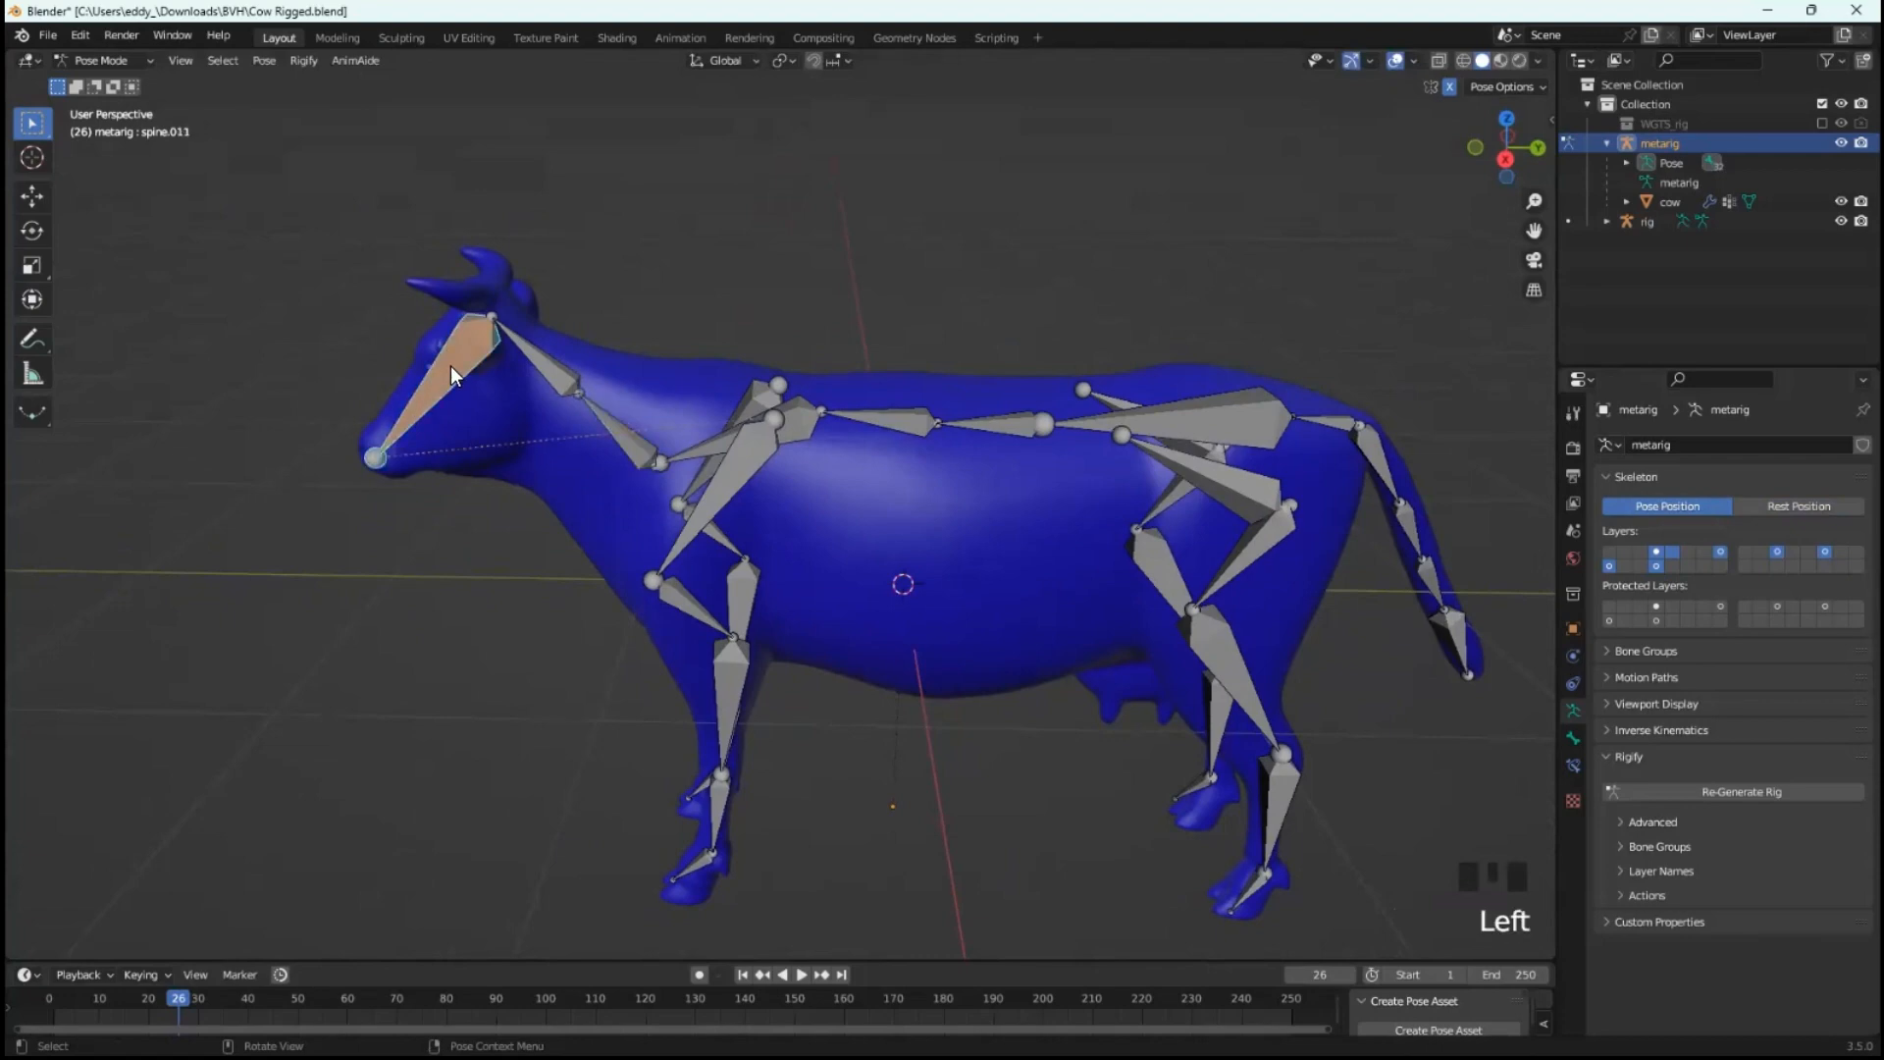
key("r")
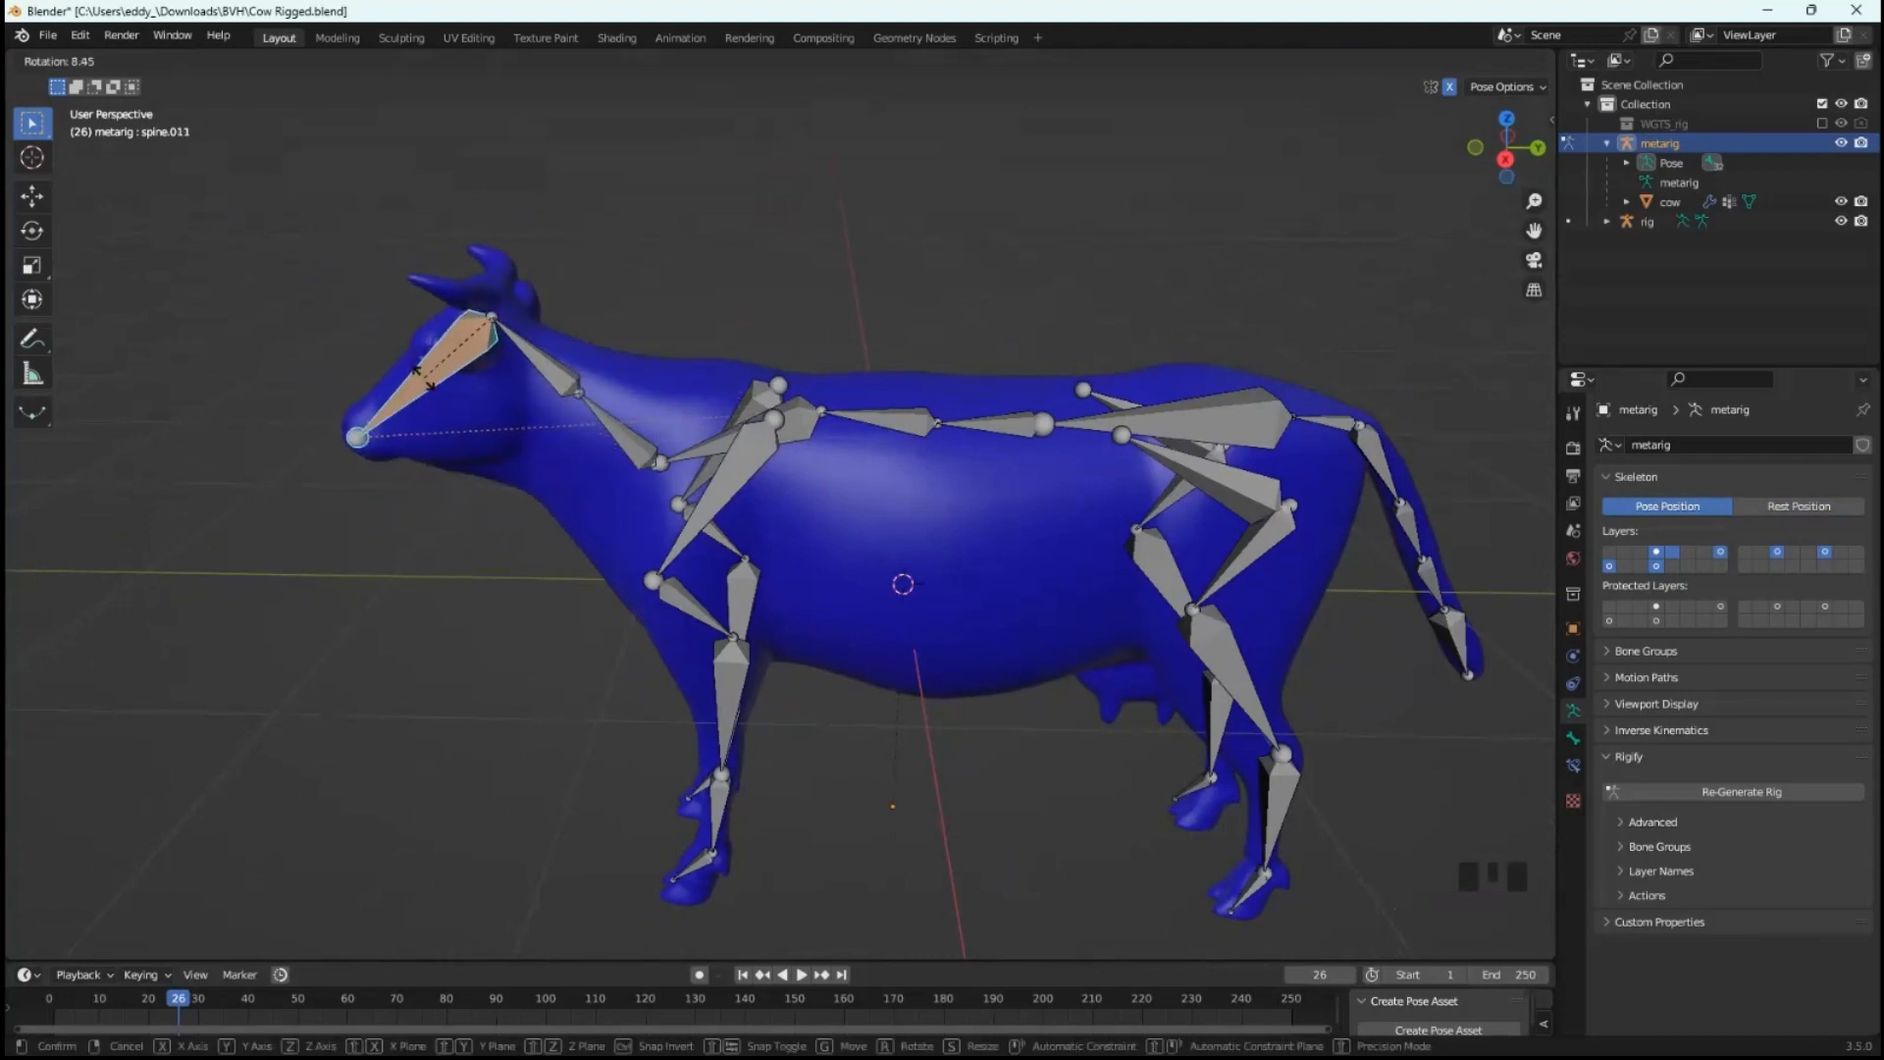
left_click(424, 379)
- Rotate the tail bone just behind the short root bone slightly, swinging the whole tail toward the hind legs
scroll(1354, 539, "down", 2)
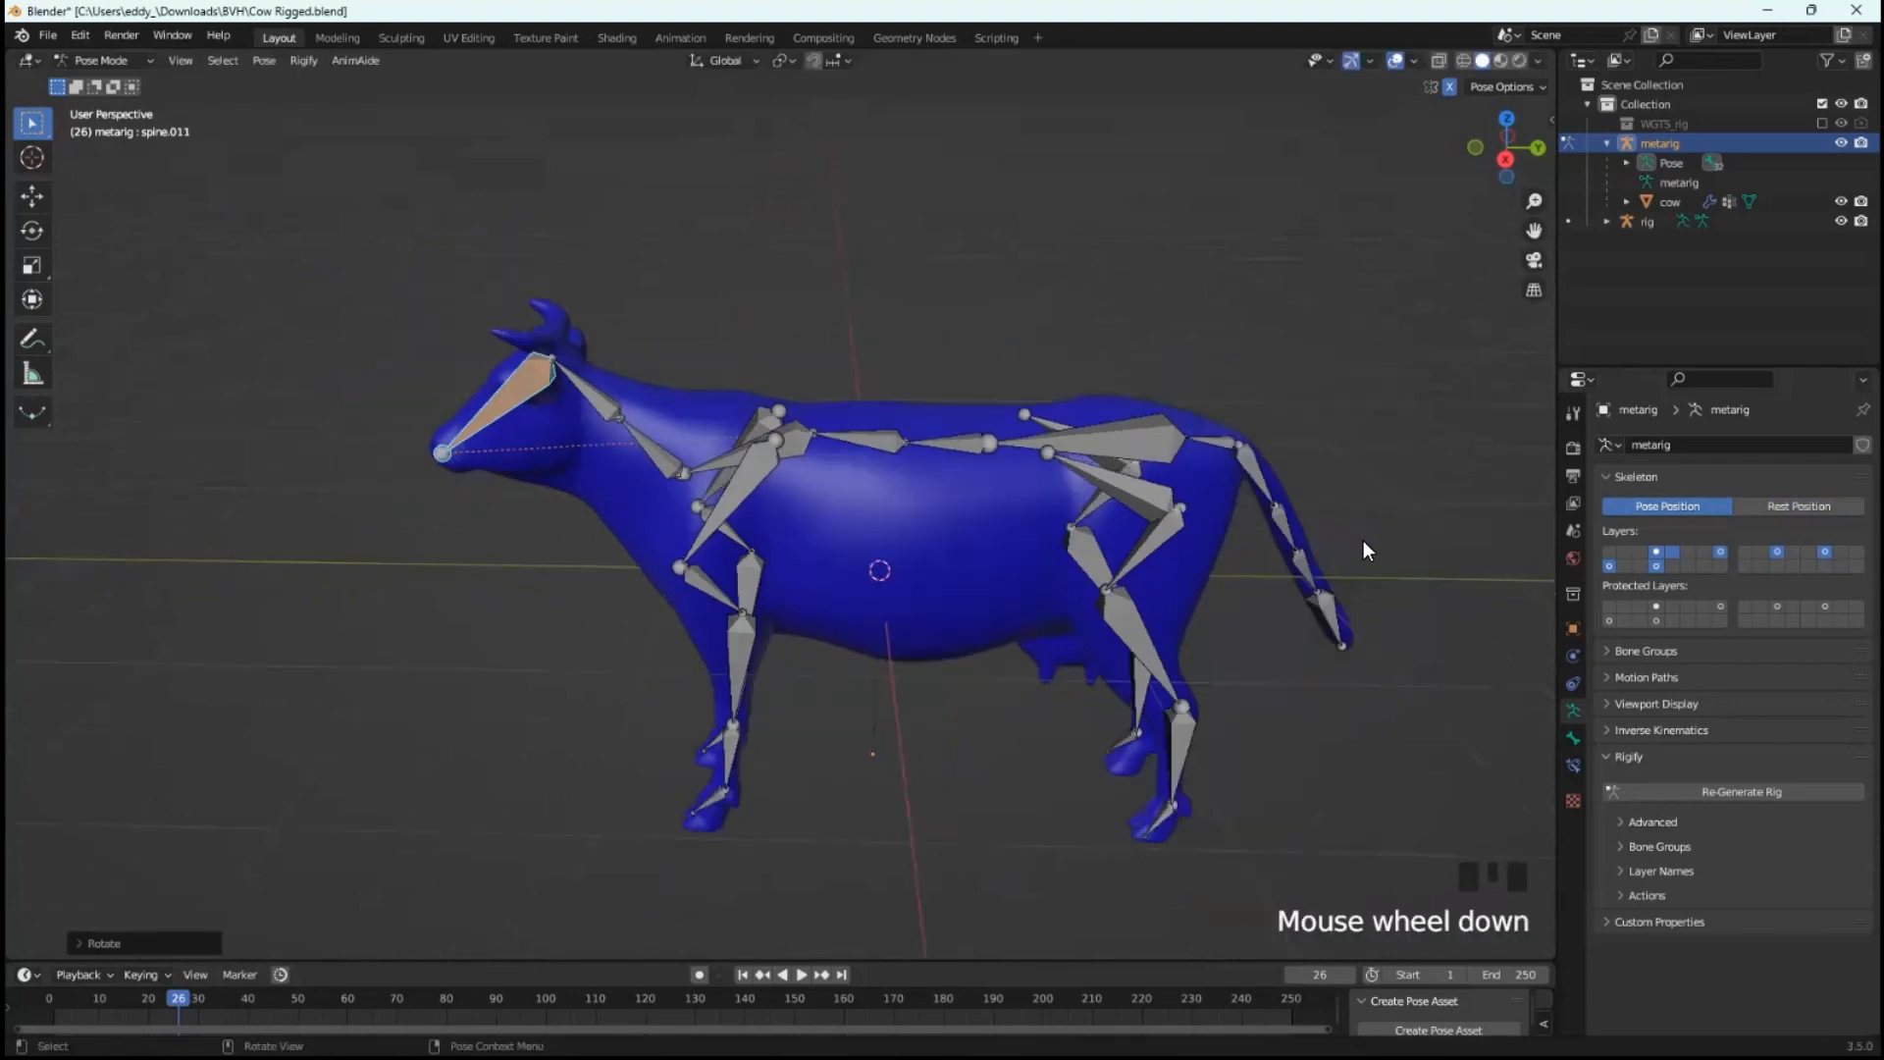
middle_click_drag(1367, 548, 886, 388)
scroll(909, 461, "up", 2)
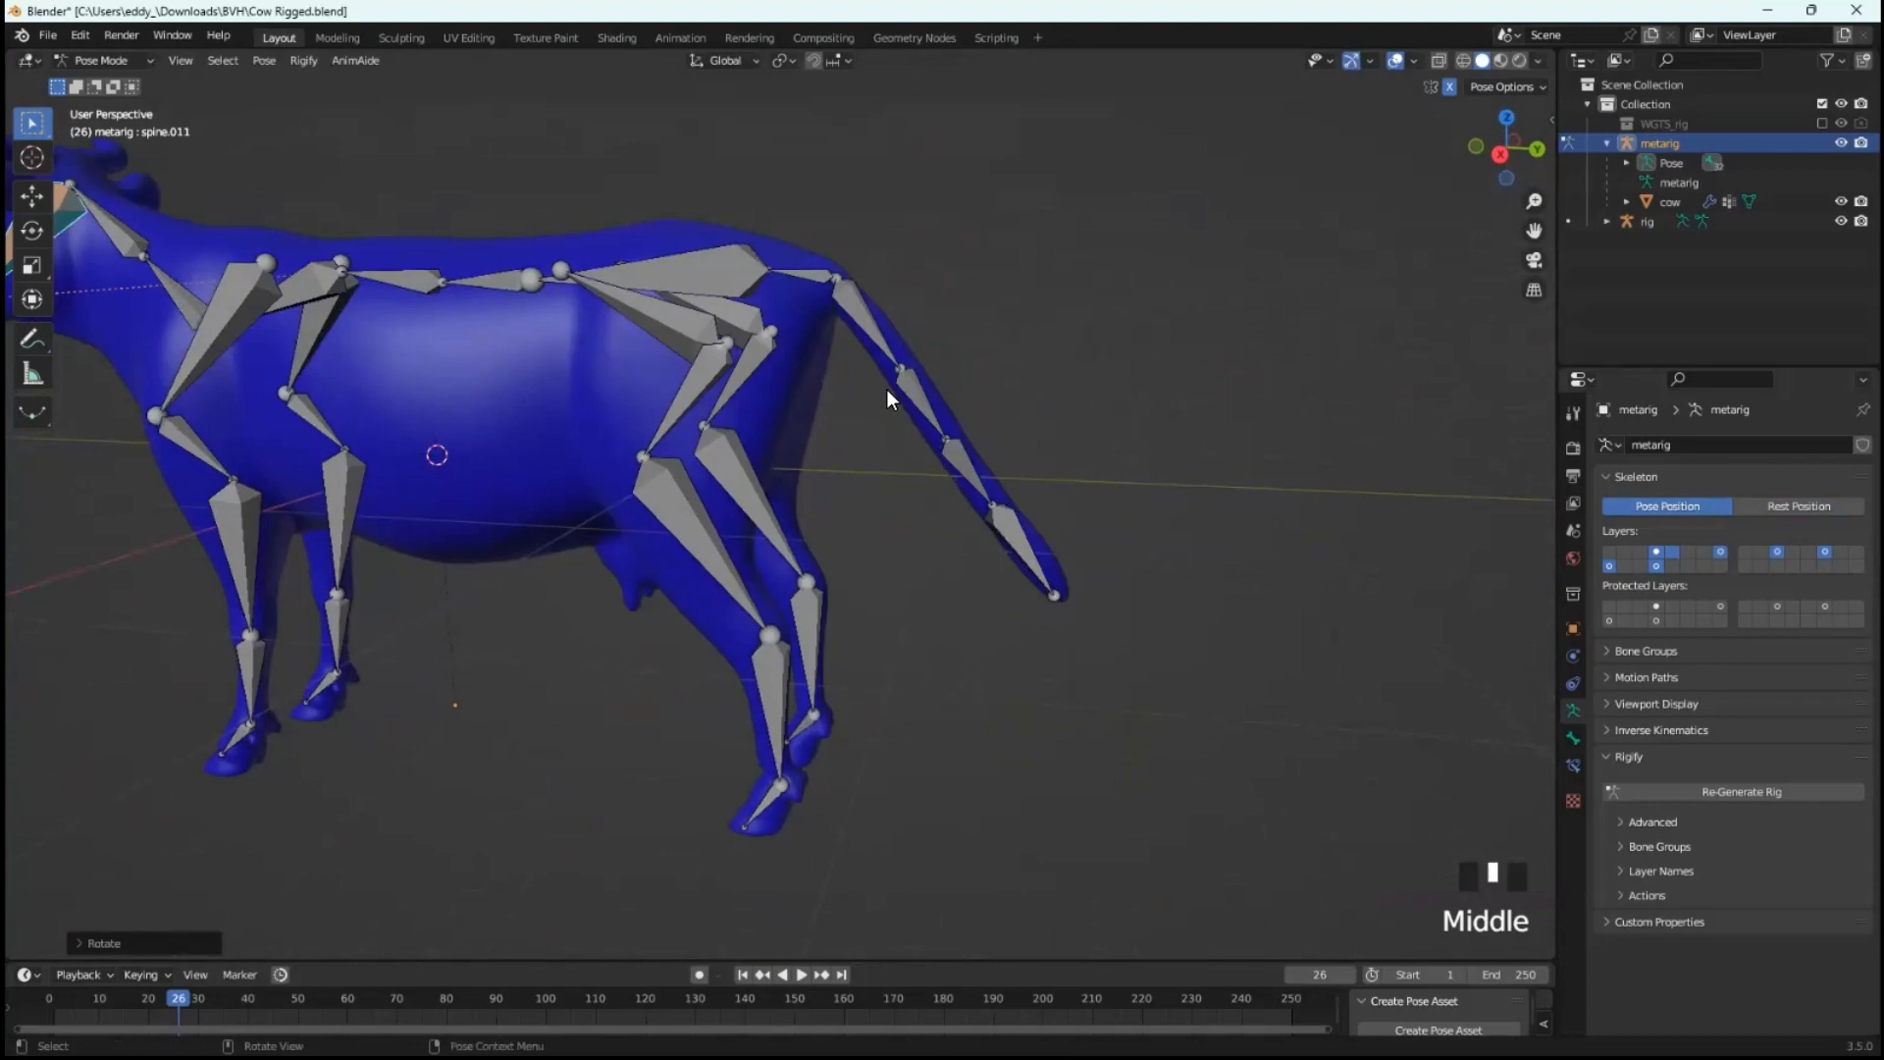
left_click(843, 298)
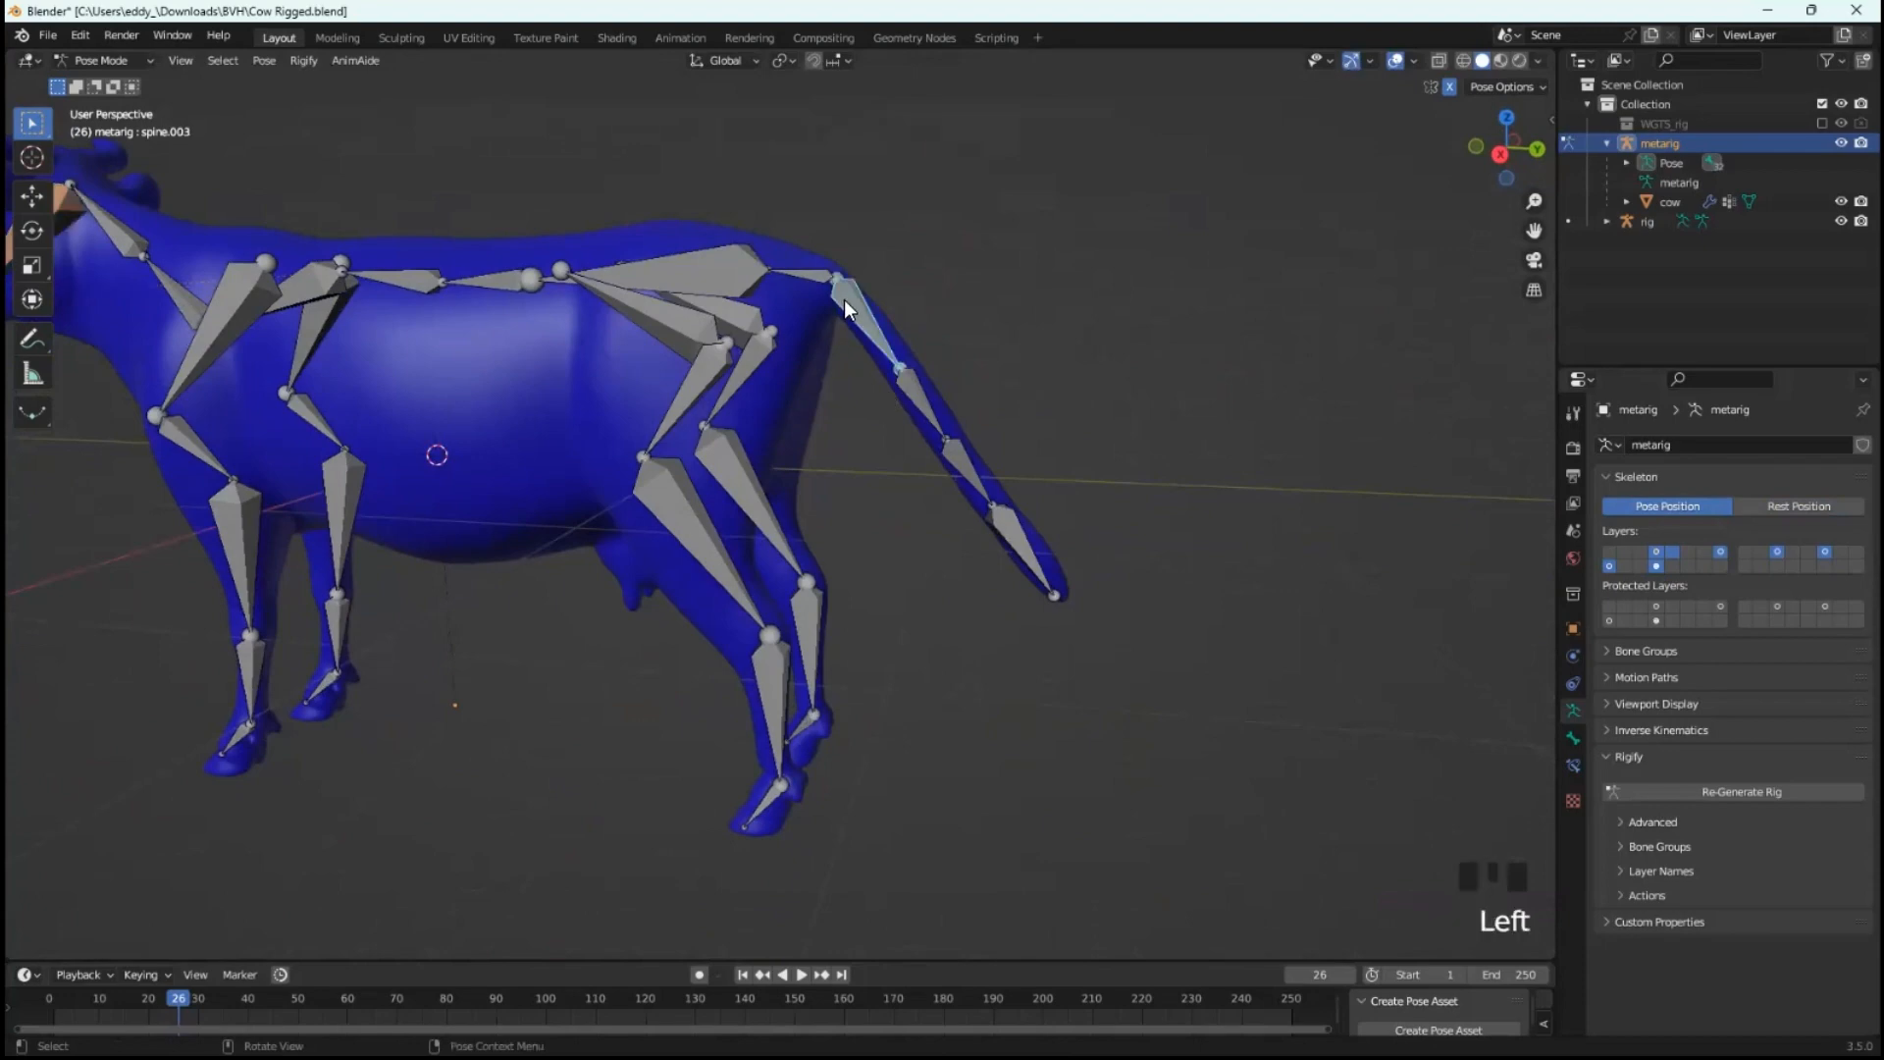
key("r")
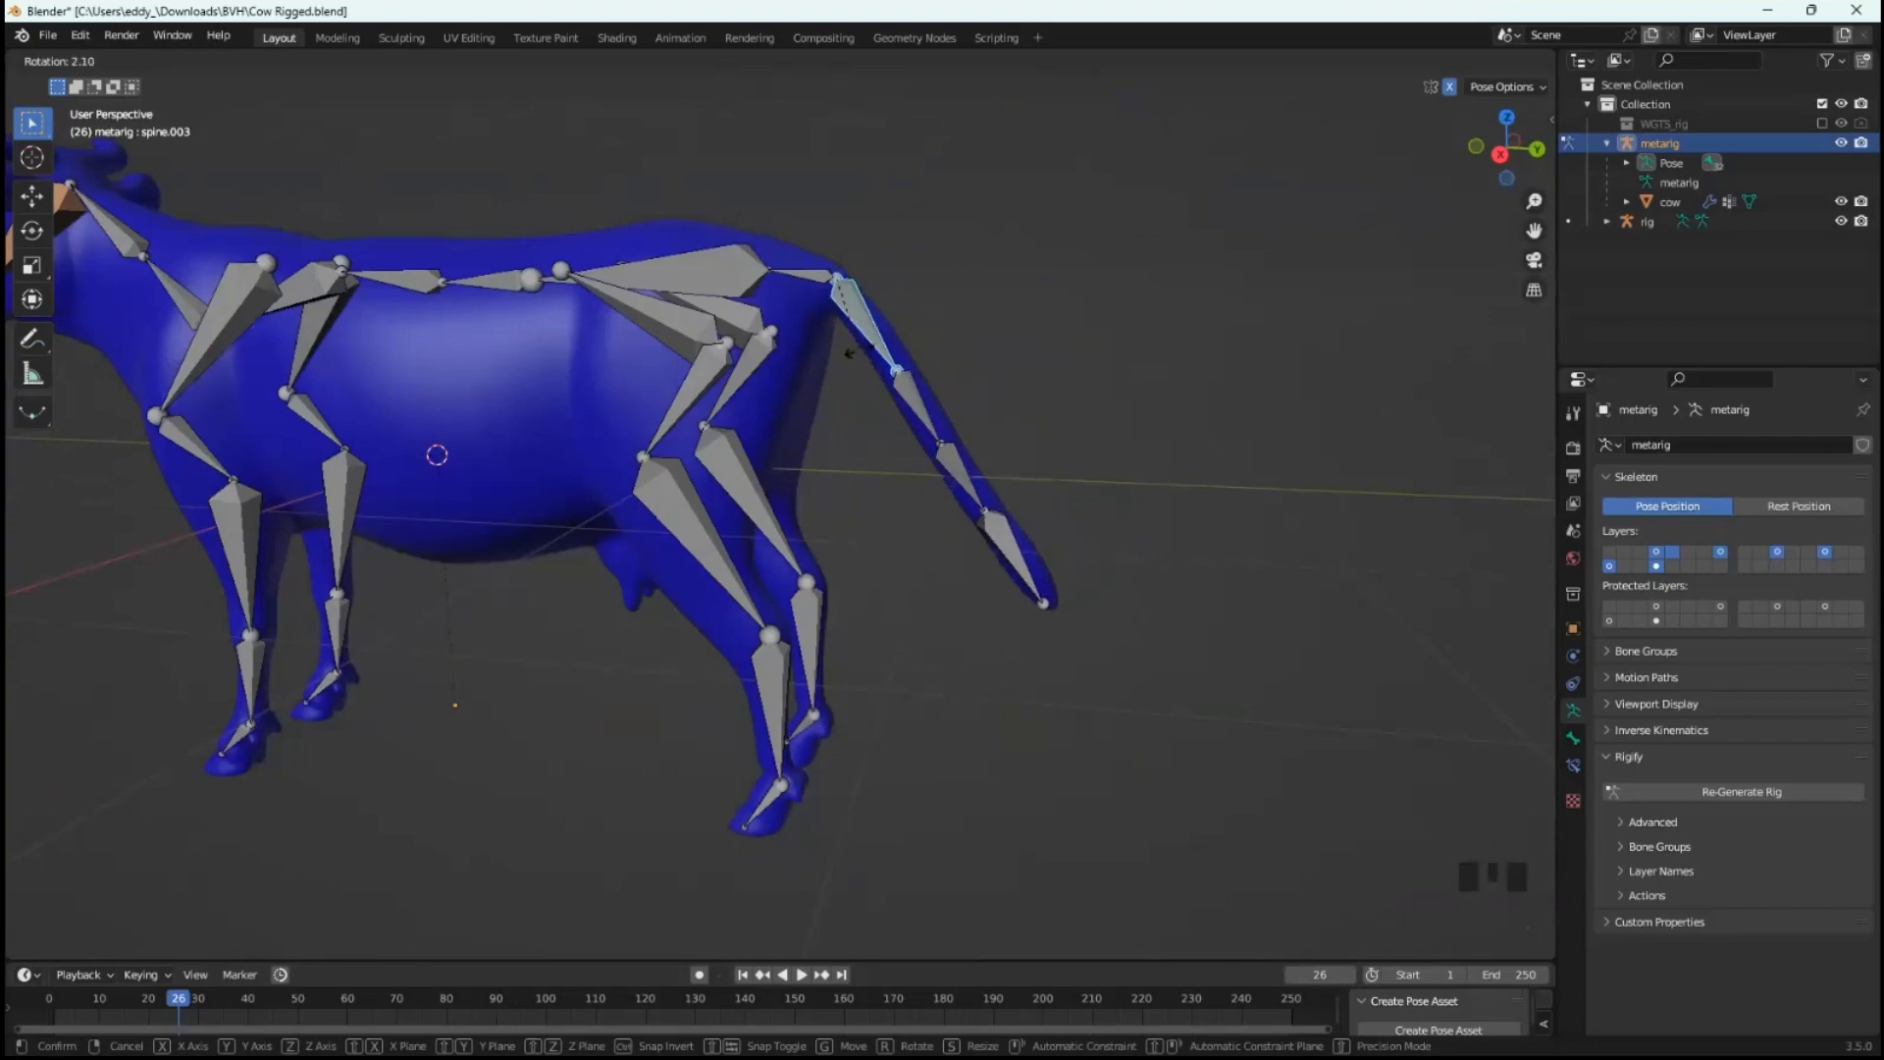
left_click(861, 344)
- Try rotating the short bone at the root of the tail, and cancel the rotation
middle_click_drag(873, 430, 924, 451)
mouse_move(866, 689)
middle_mouse_down()
mouse_move(968, 680)
mouse_move(975, 701)
mouse_move(866, 696)
middle_mouse_up()
left_click(850, 342)
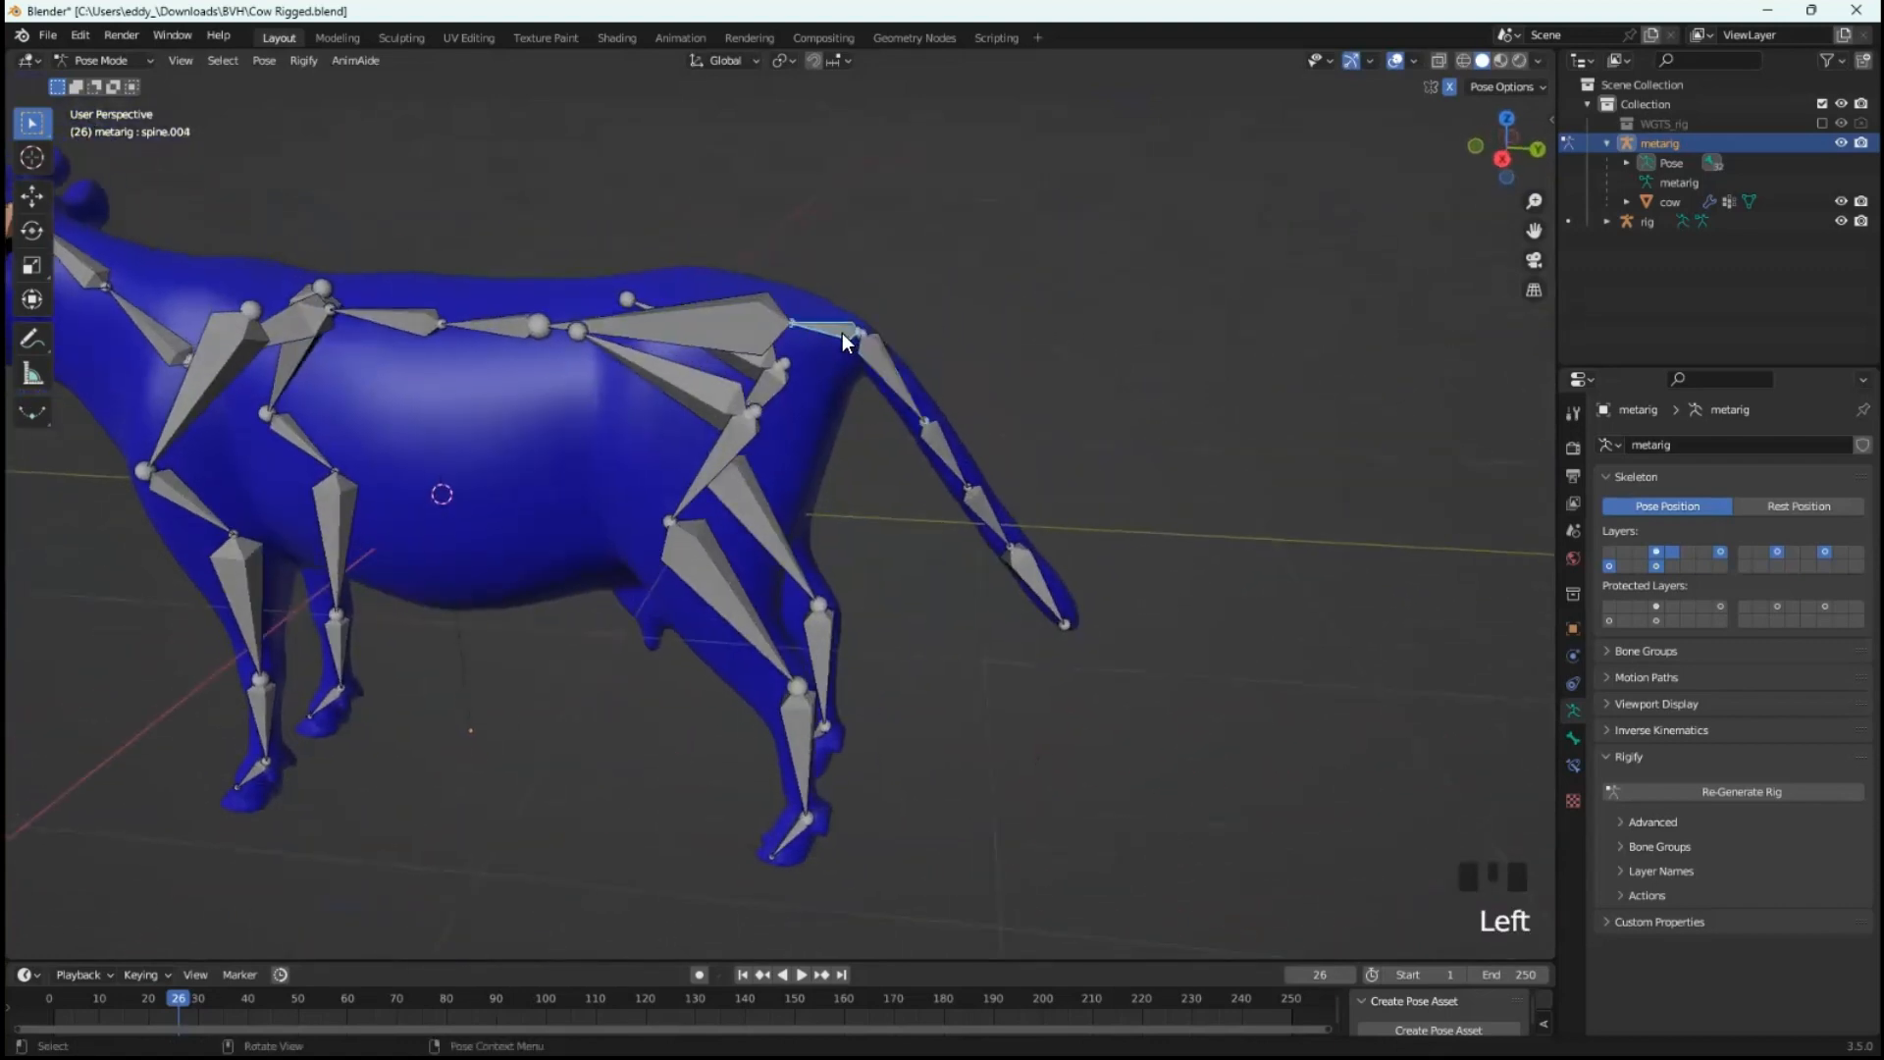
key("r")
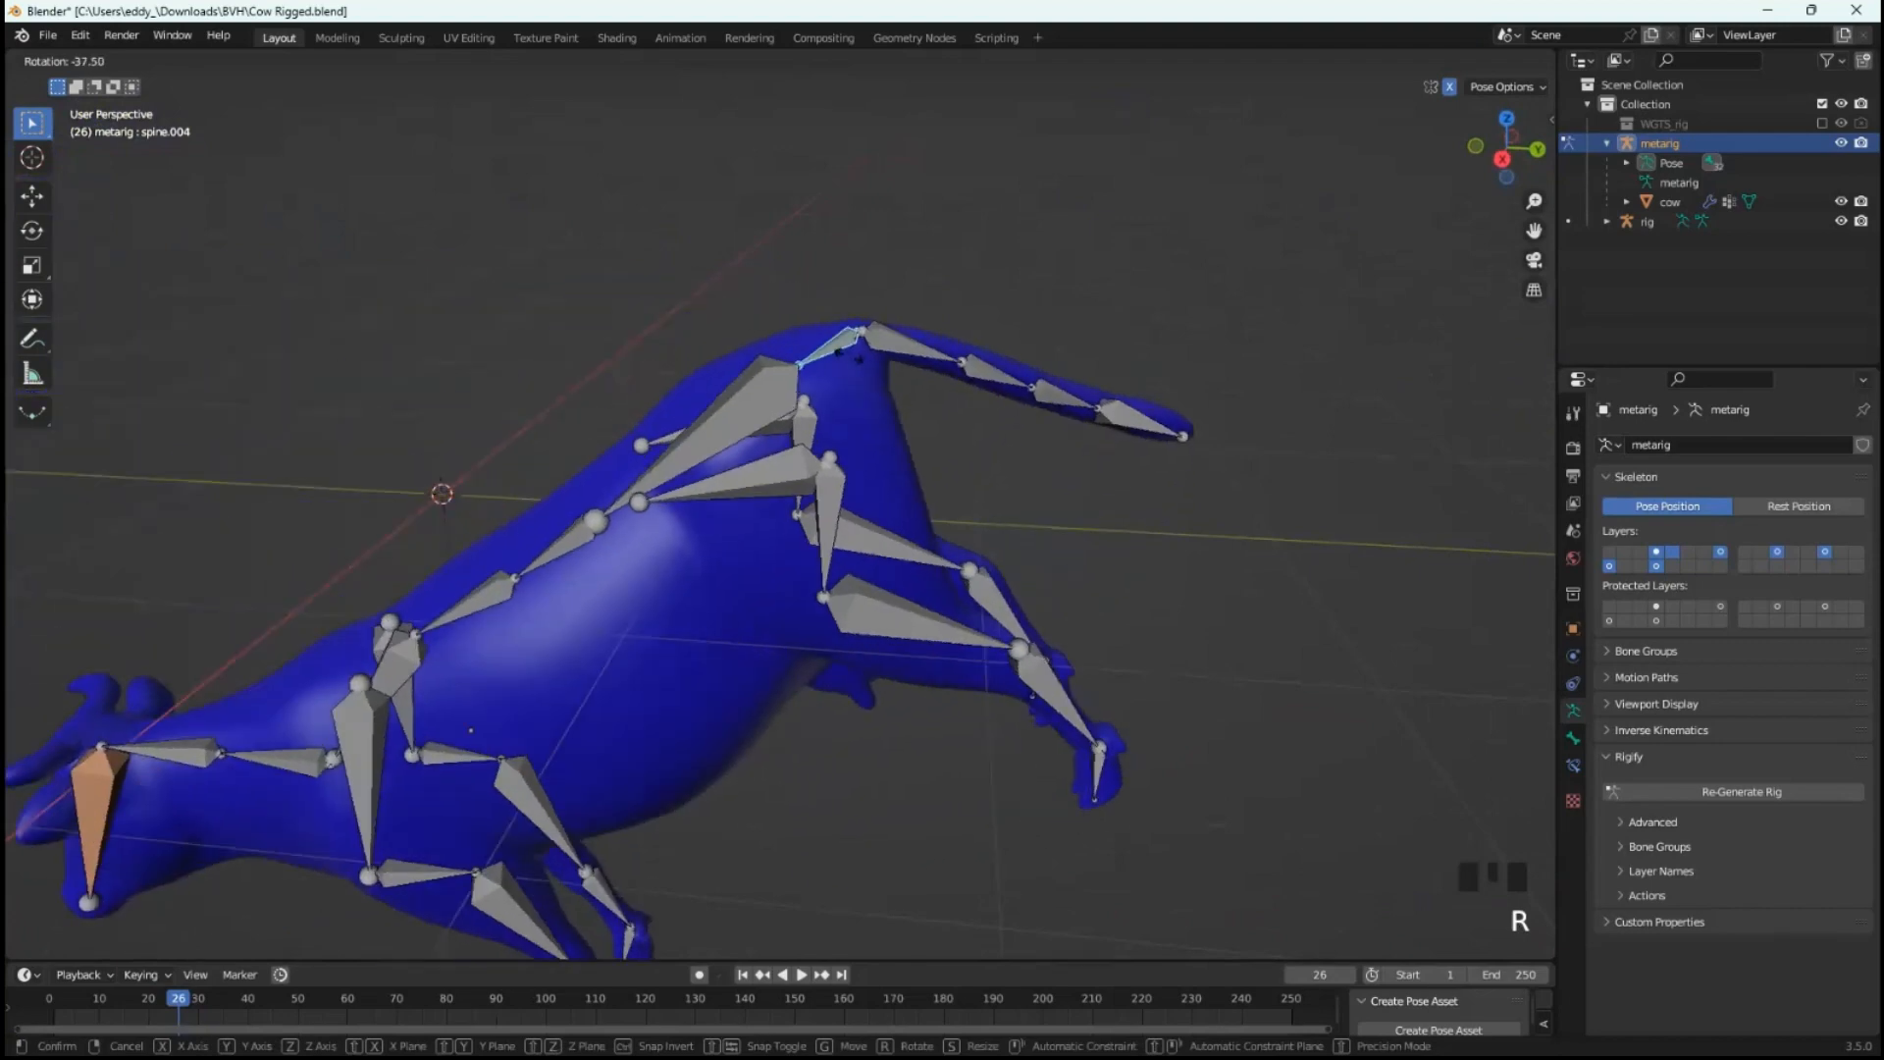
right_click(842, 357)
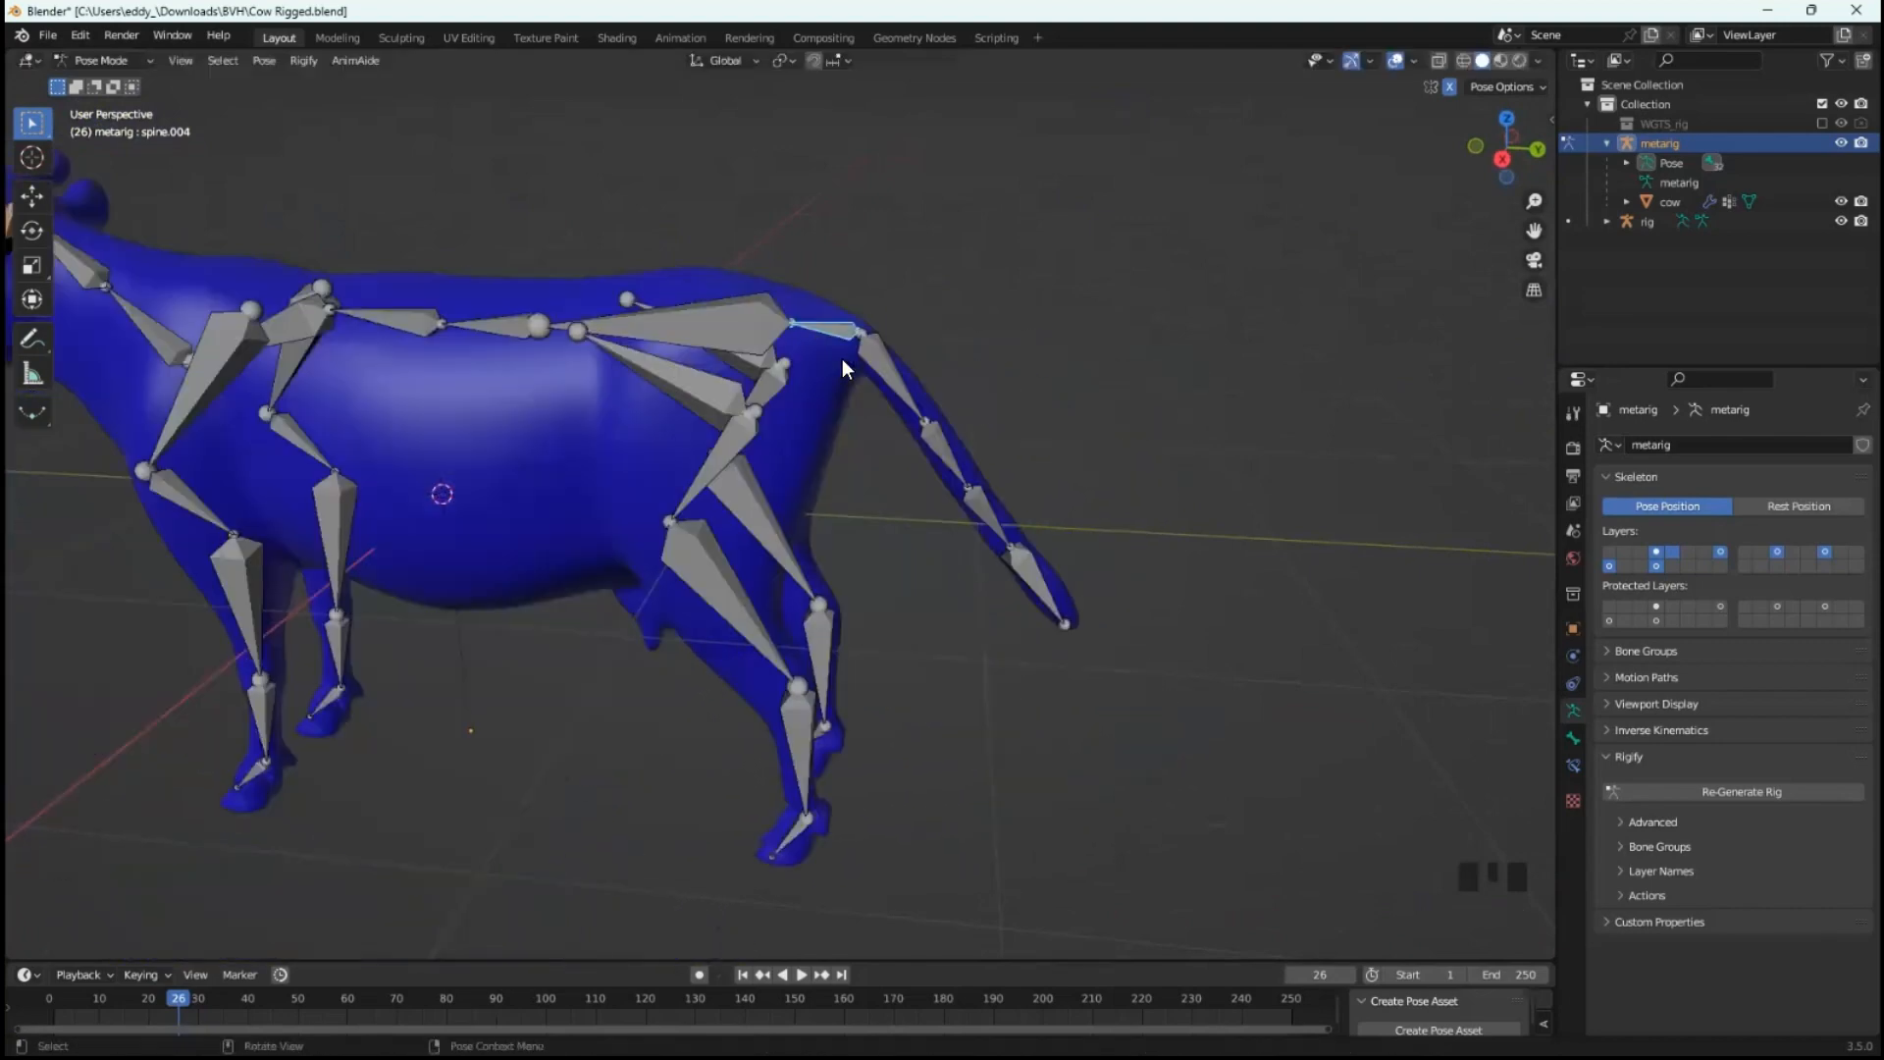
- Rotate the tail bone behind the short root bone until the whole tail points almost straight up
scroll(810, 432, "down", 2)
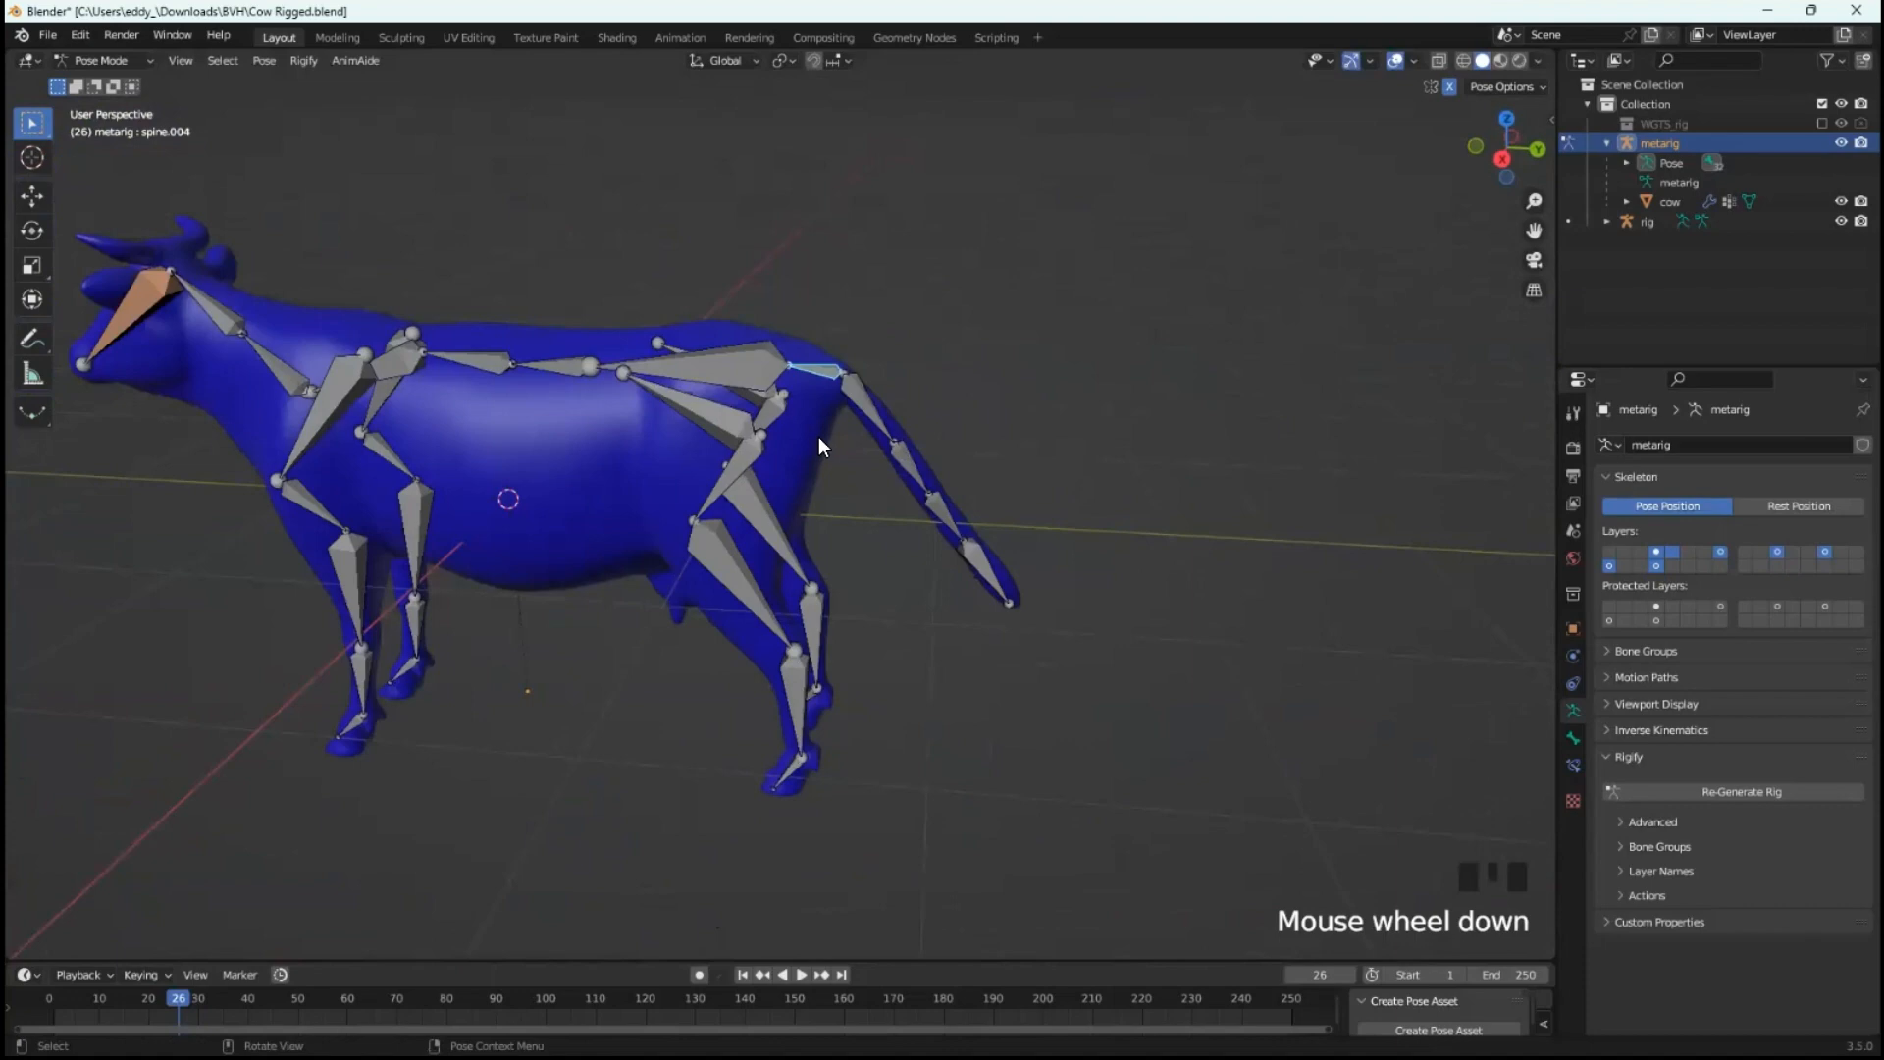
left_click(863, 407)
key("r")
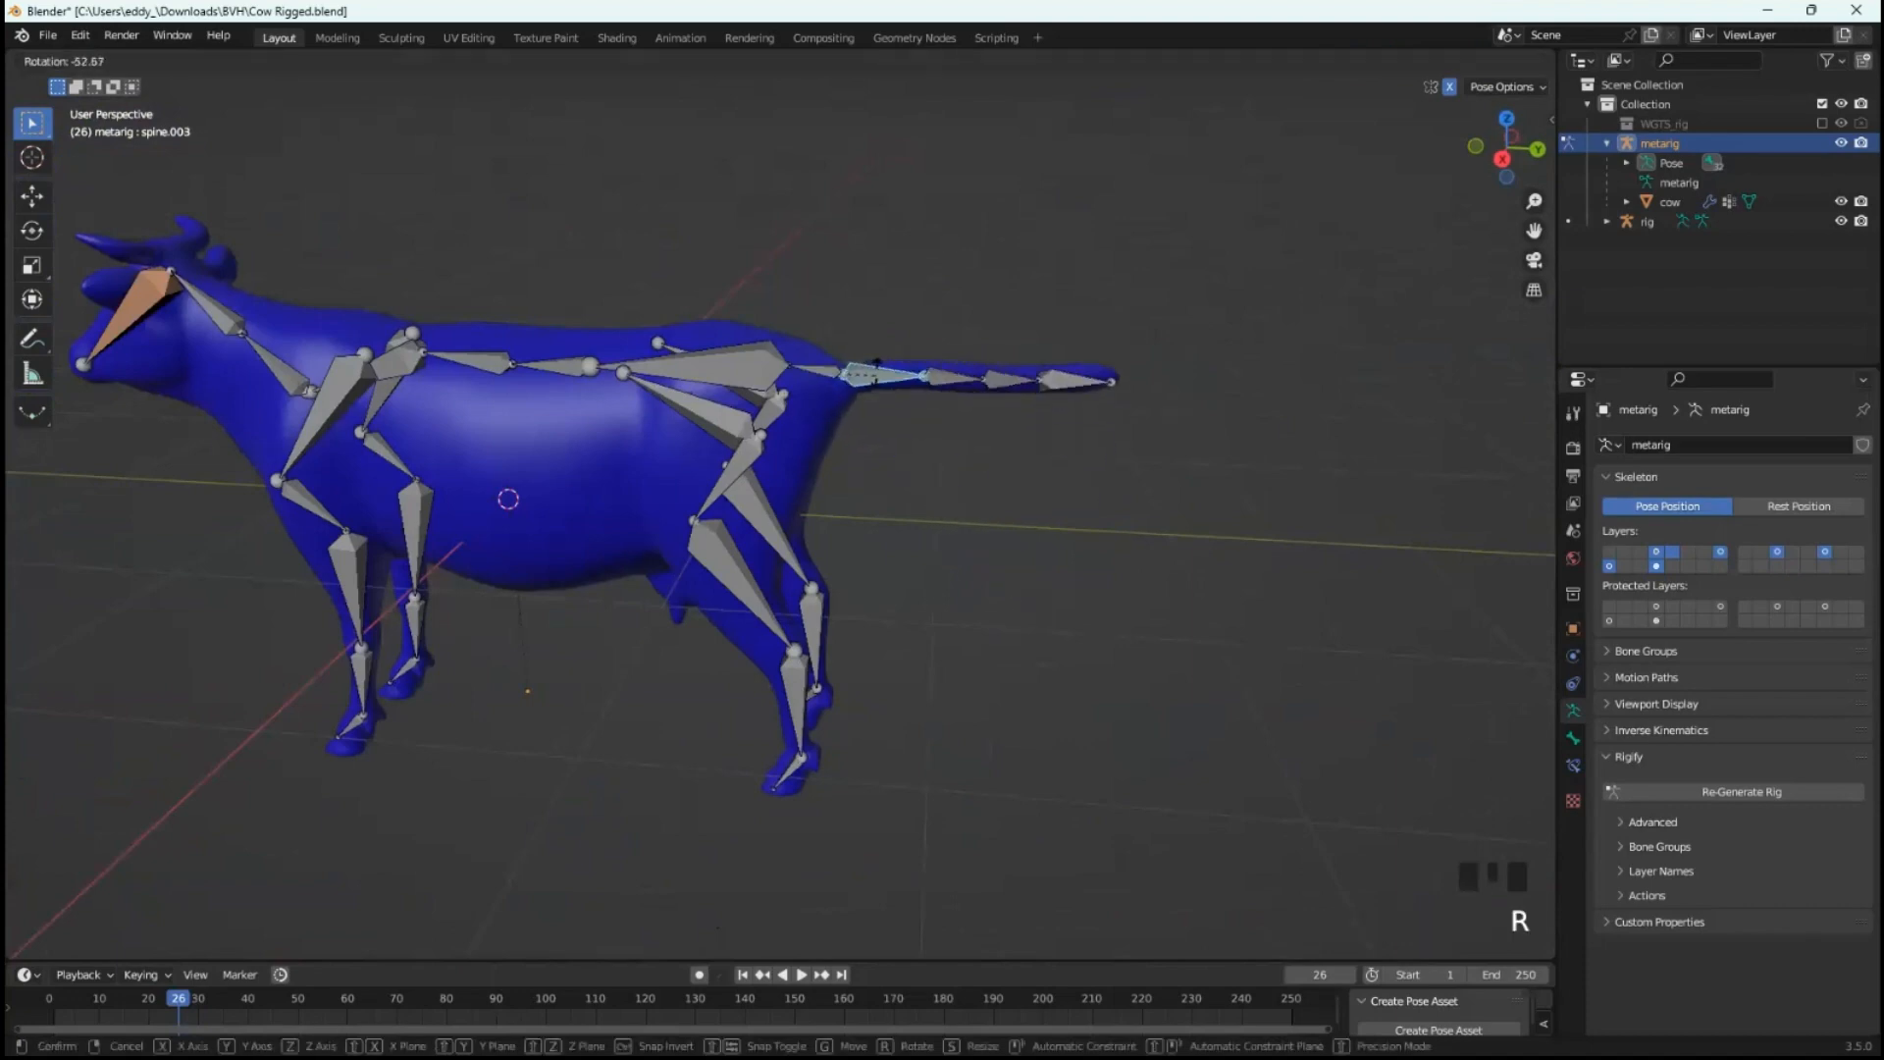
left_click(869, 298)
- Rotate the upper neck bone backward so the cow's head tips back with its muzzle pointing up
left_click(234, 321)
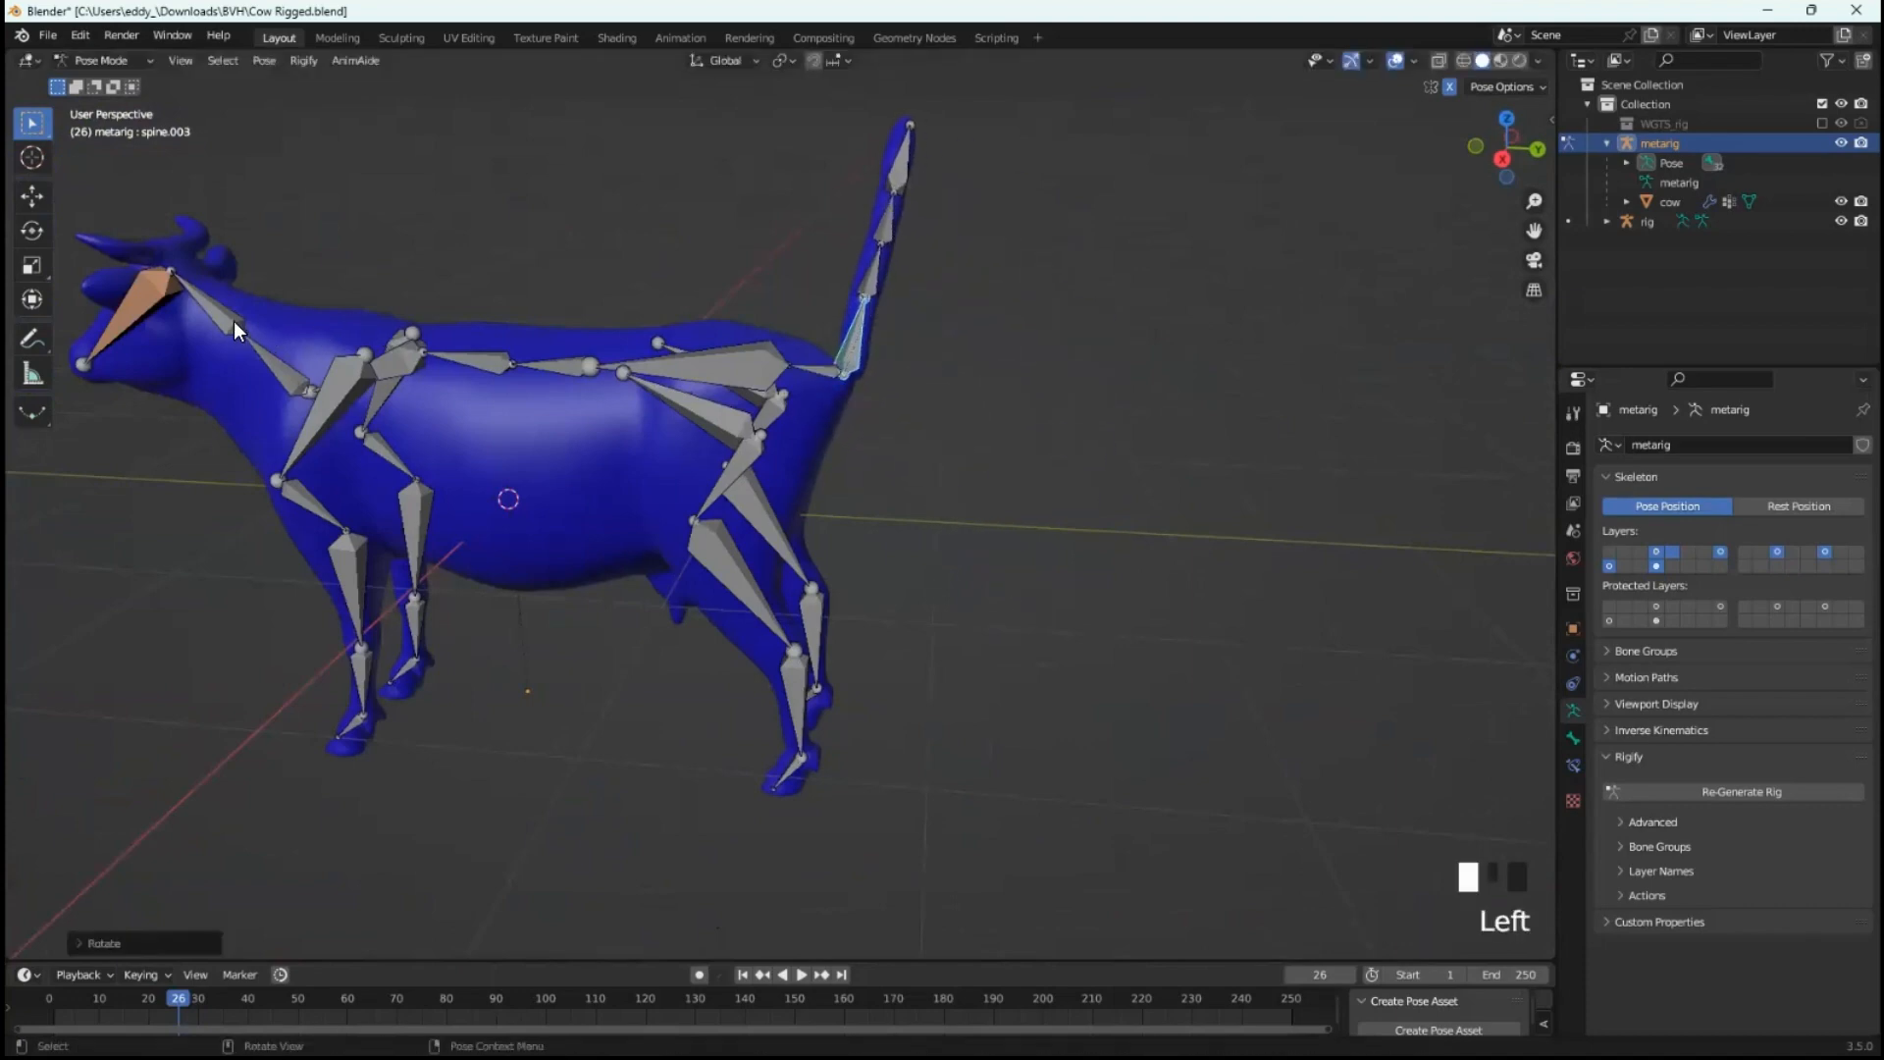
key("r")
left_click(314, 280)
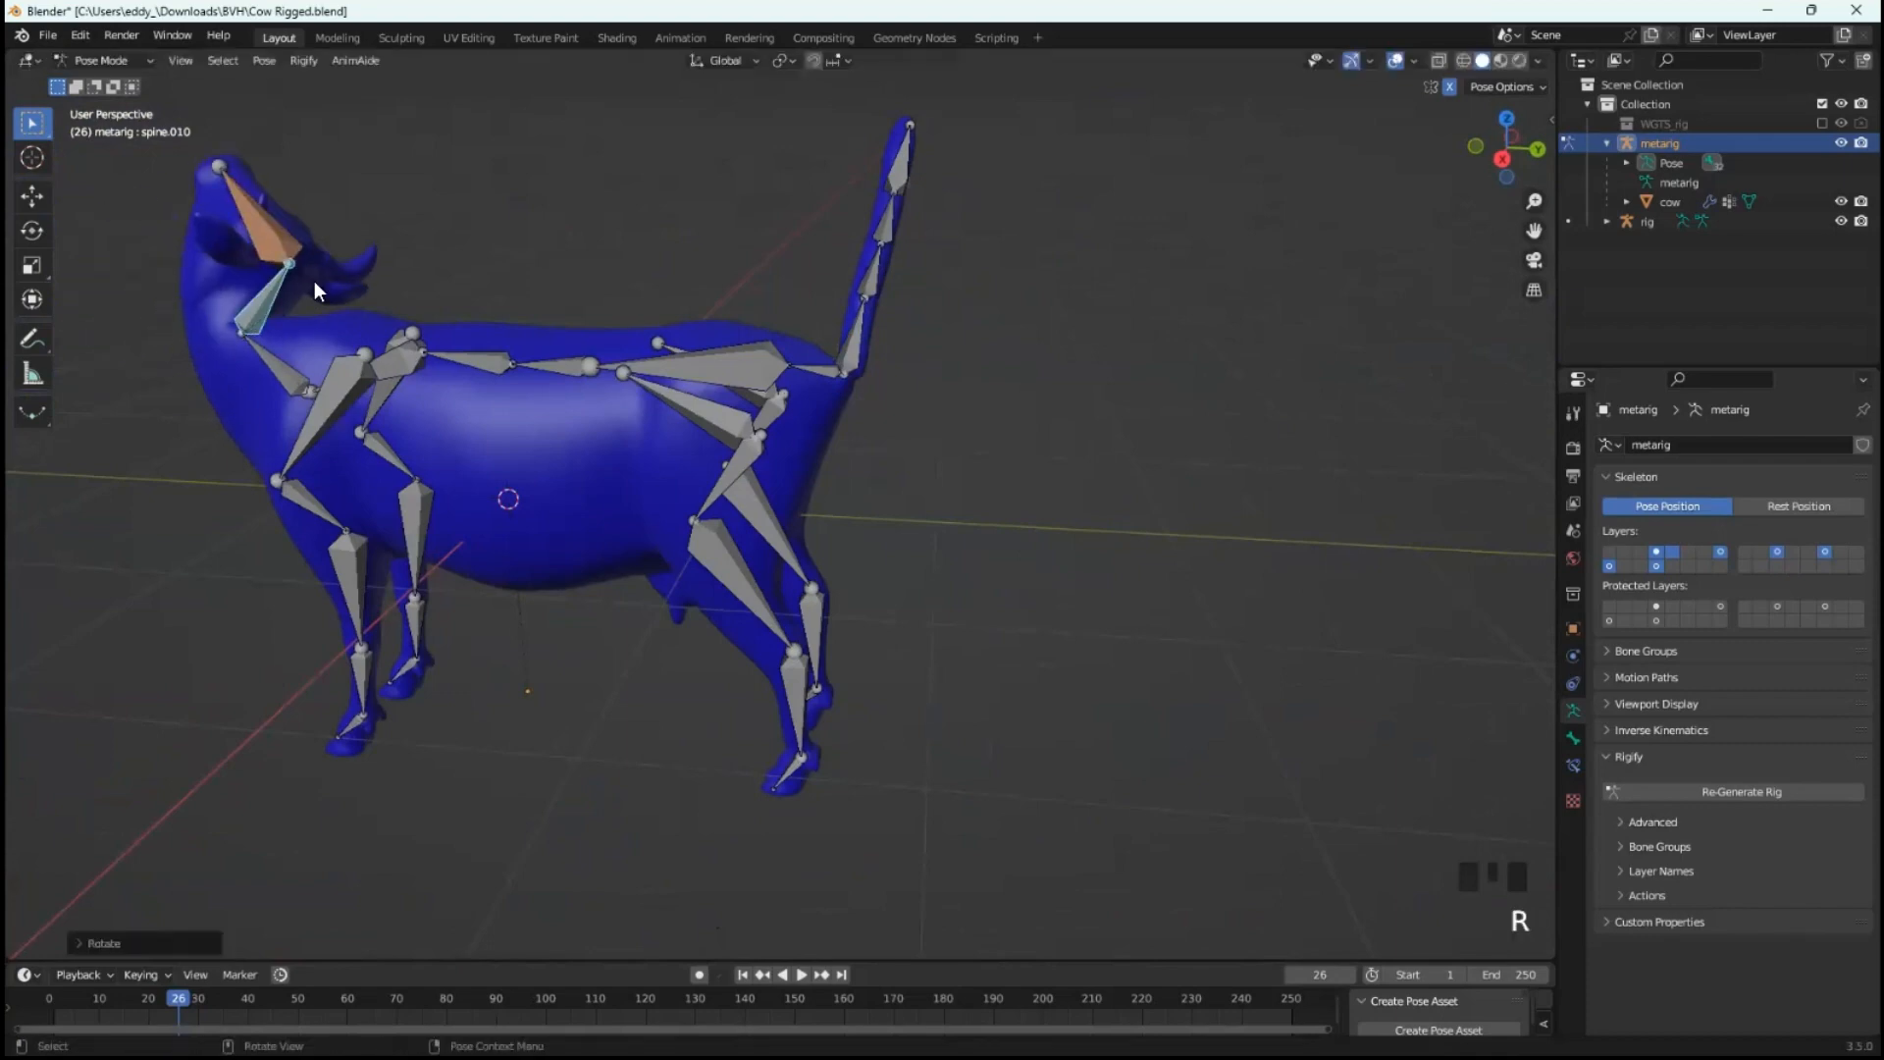
- Compare the cow's Rest Position with its new pose, returning the metarig to Pose Position
scroll(571, 449, "down", 3)
mouse_move(571, 449)
middle_mouse_down()
mouse_move(844, 459)
mouse_move(593, 469)
middle_mouse_up()
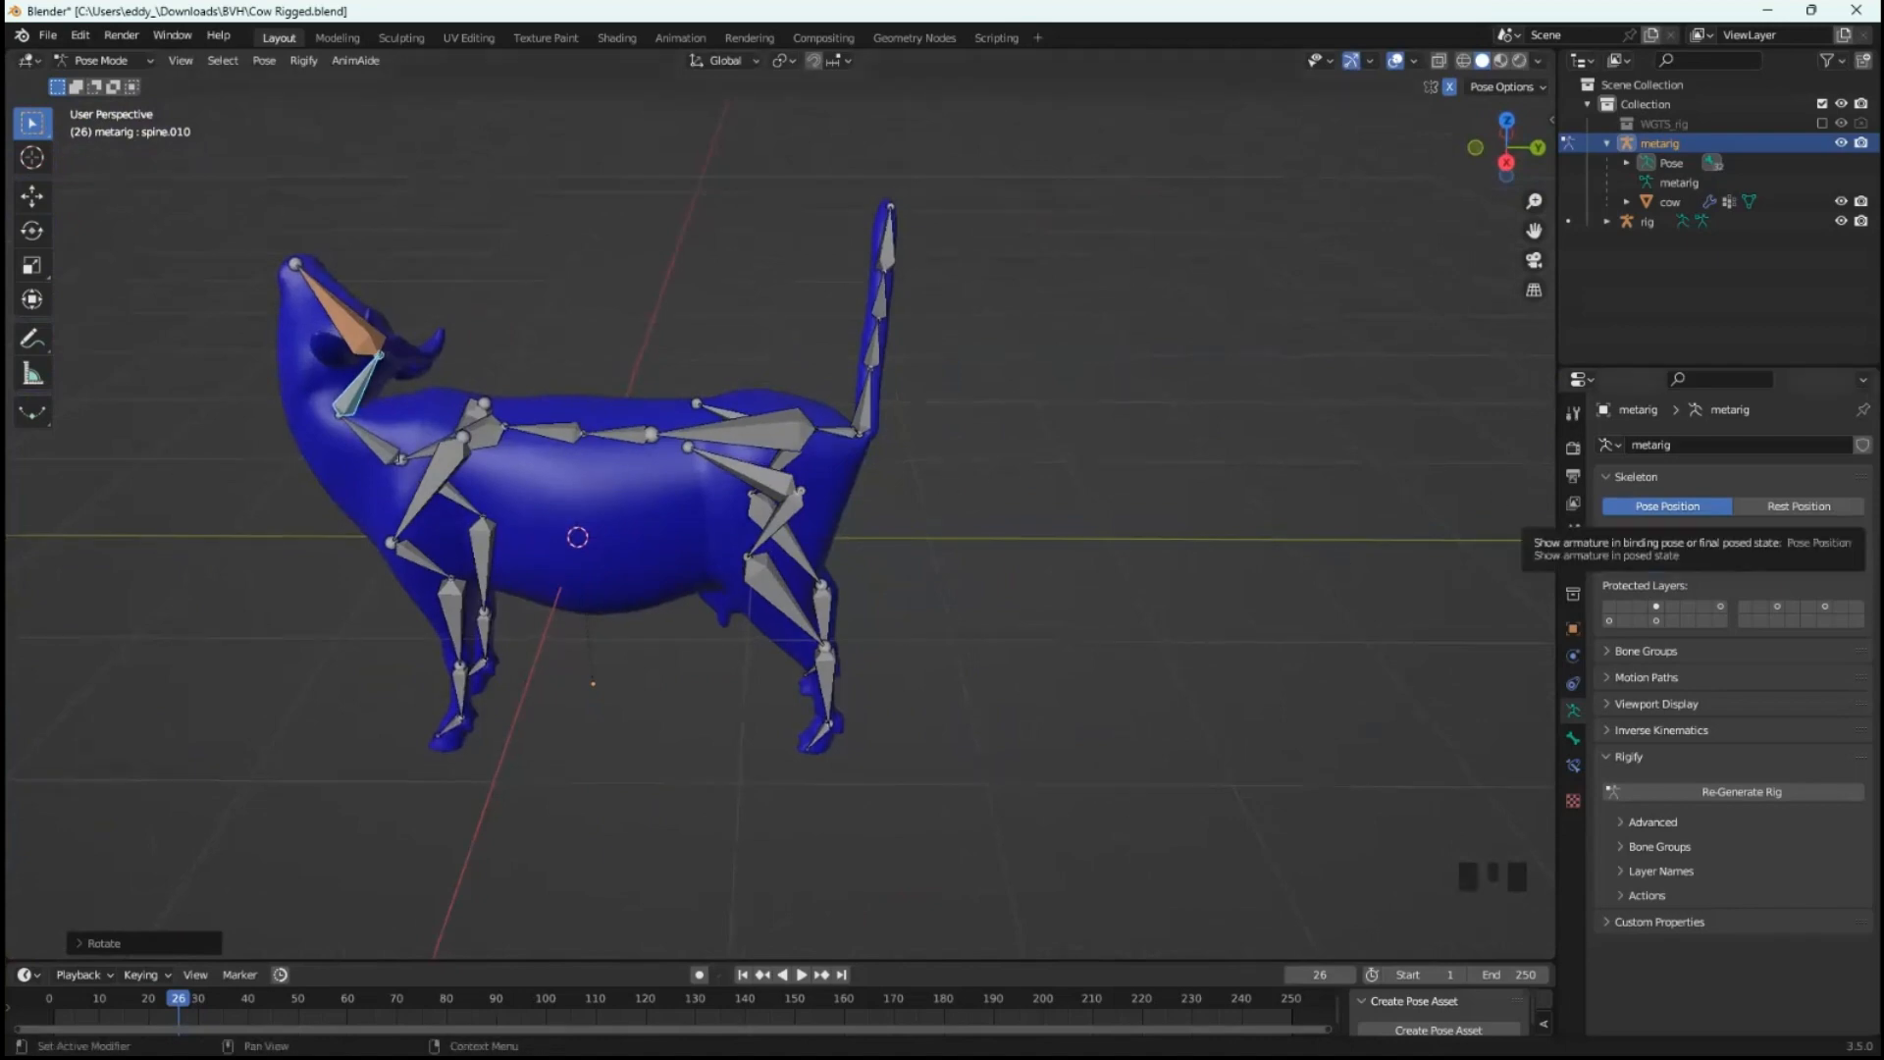
left_click(1799, 506)
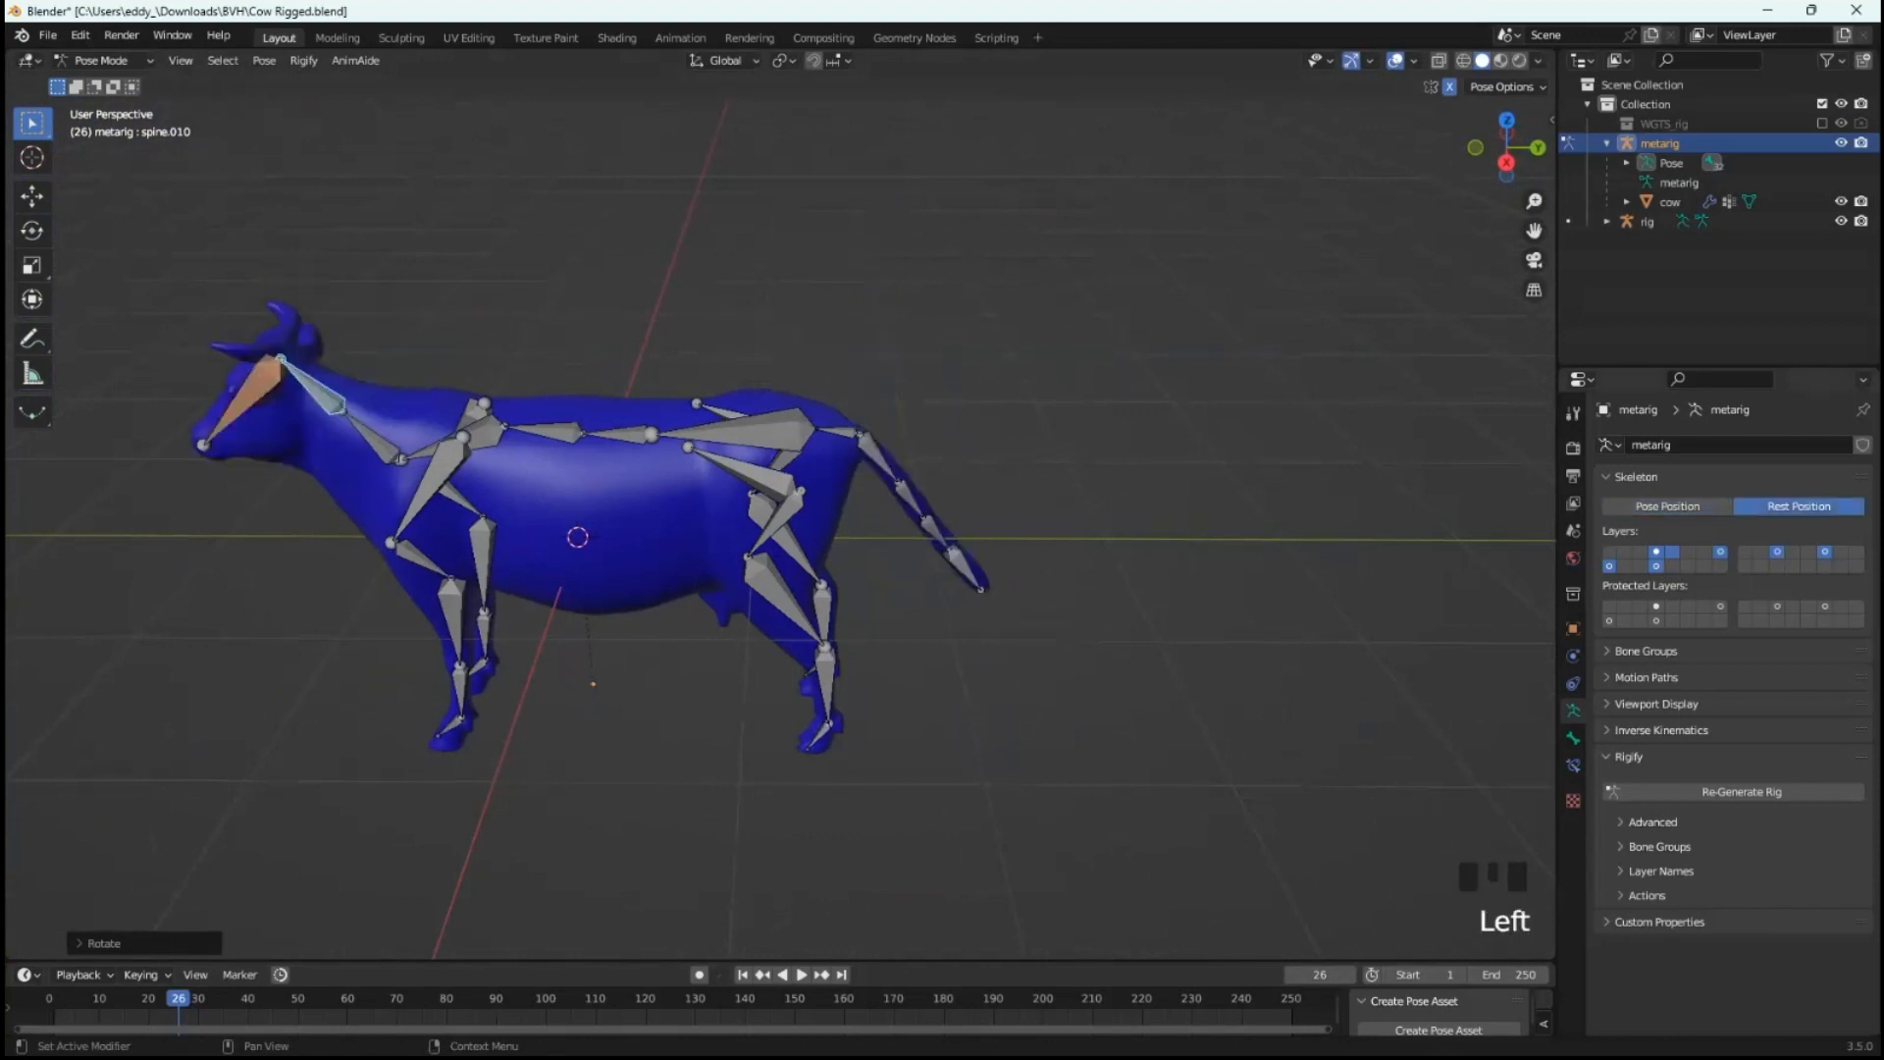
left_click(1667, 506)
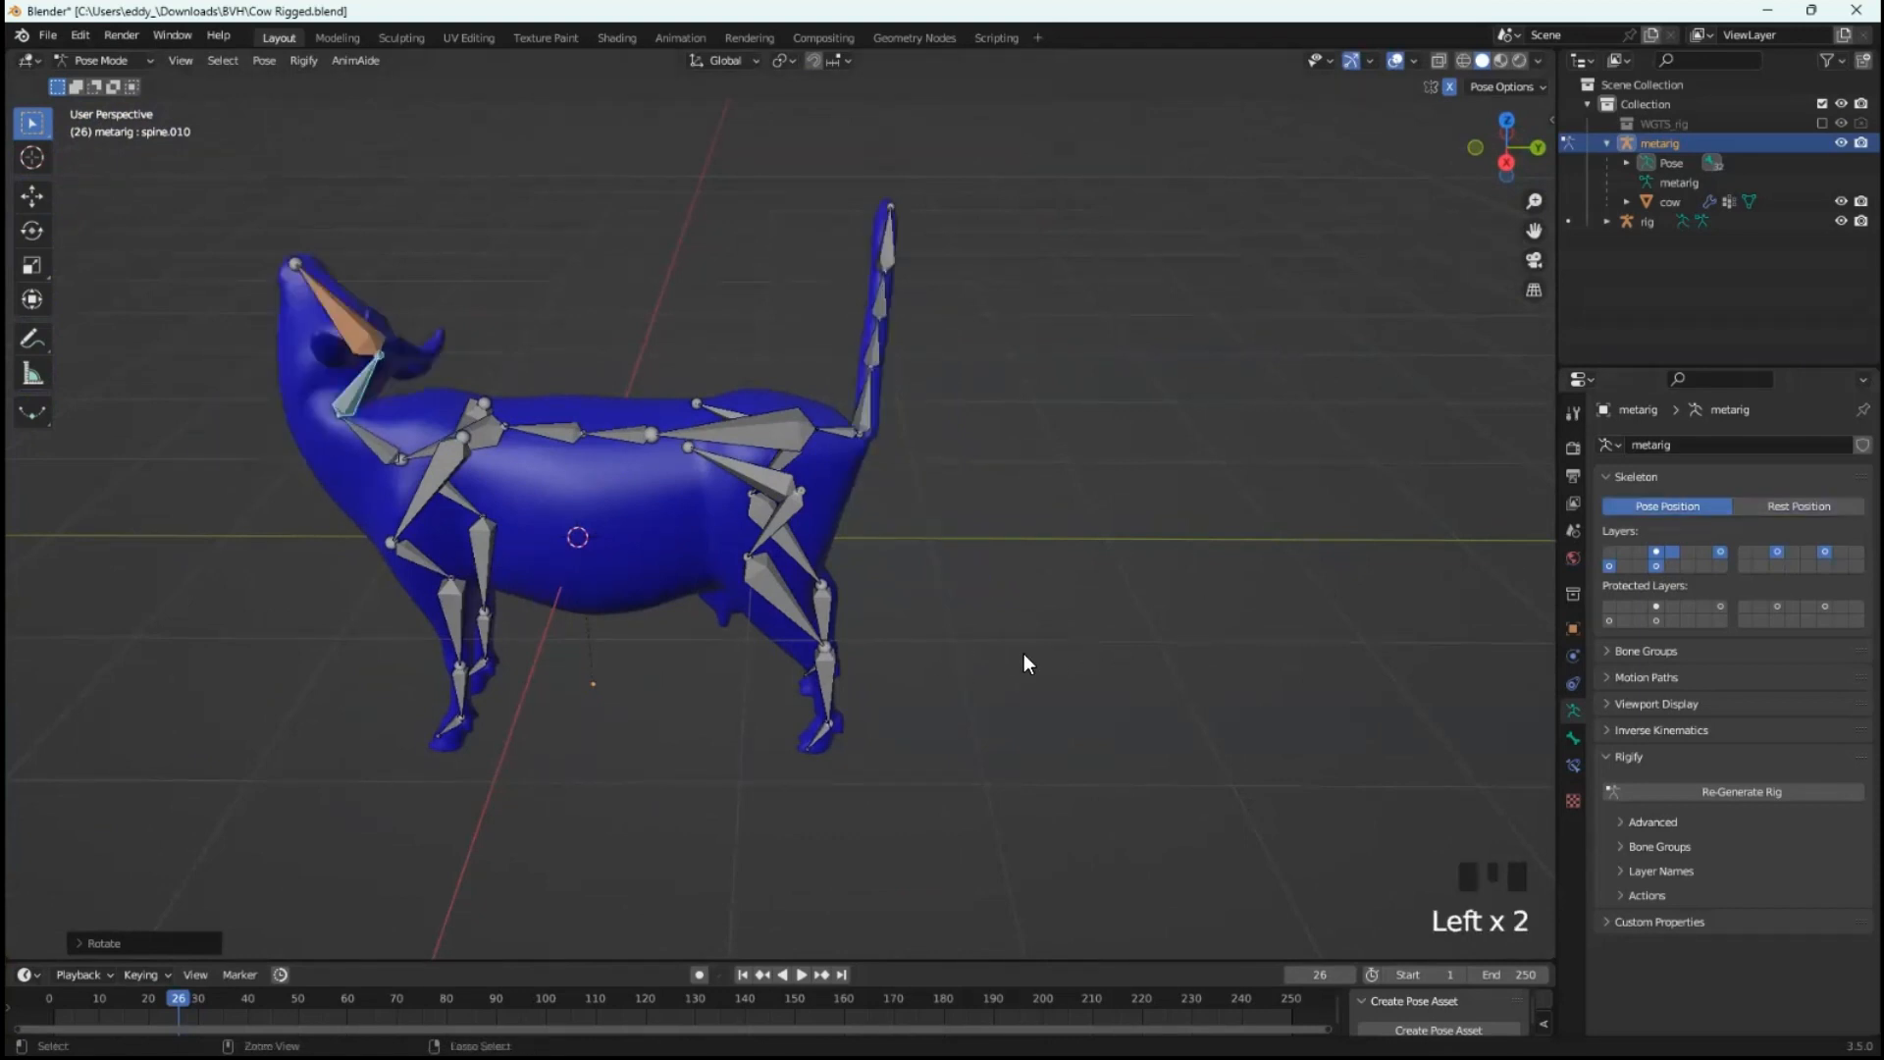
- Try applying the current pose as the metarig's rest pose, and undo it
key("ctrl+a")
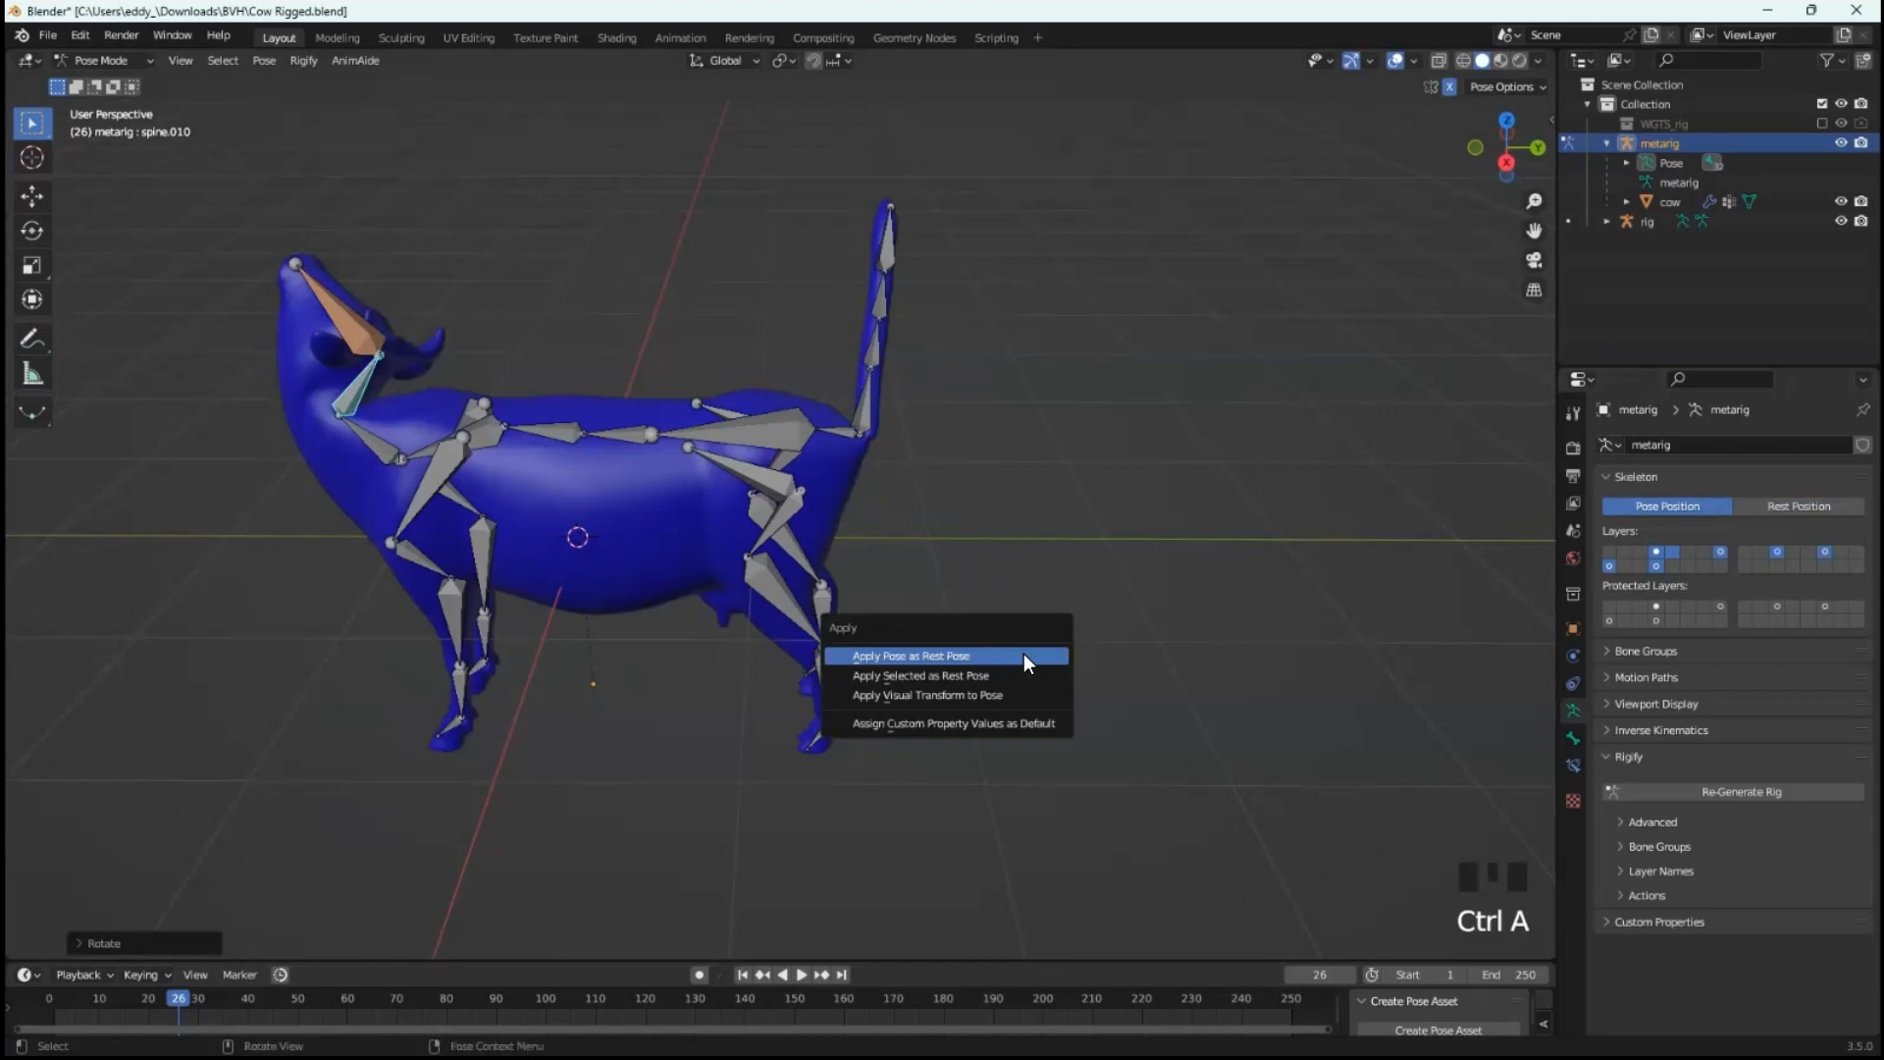
left_click(921, 657)
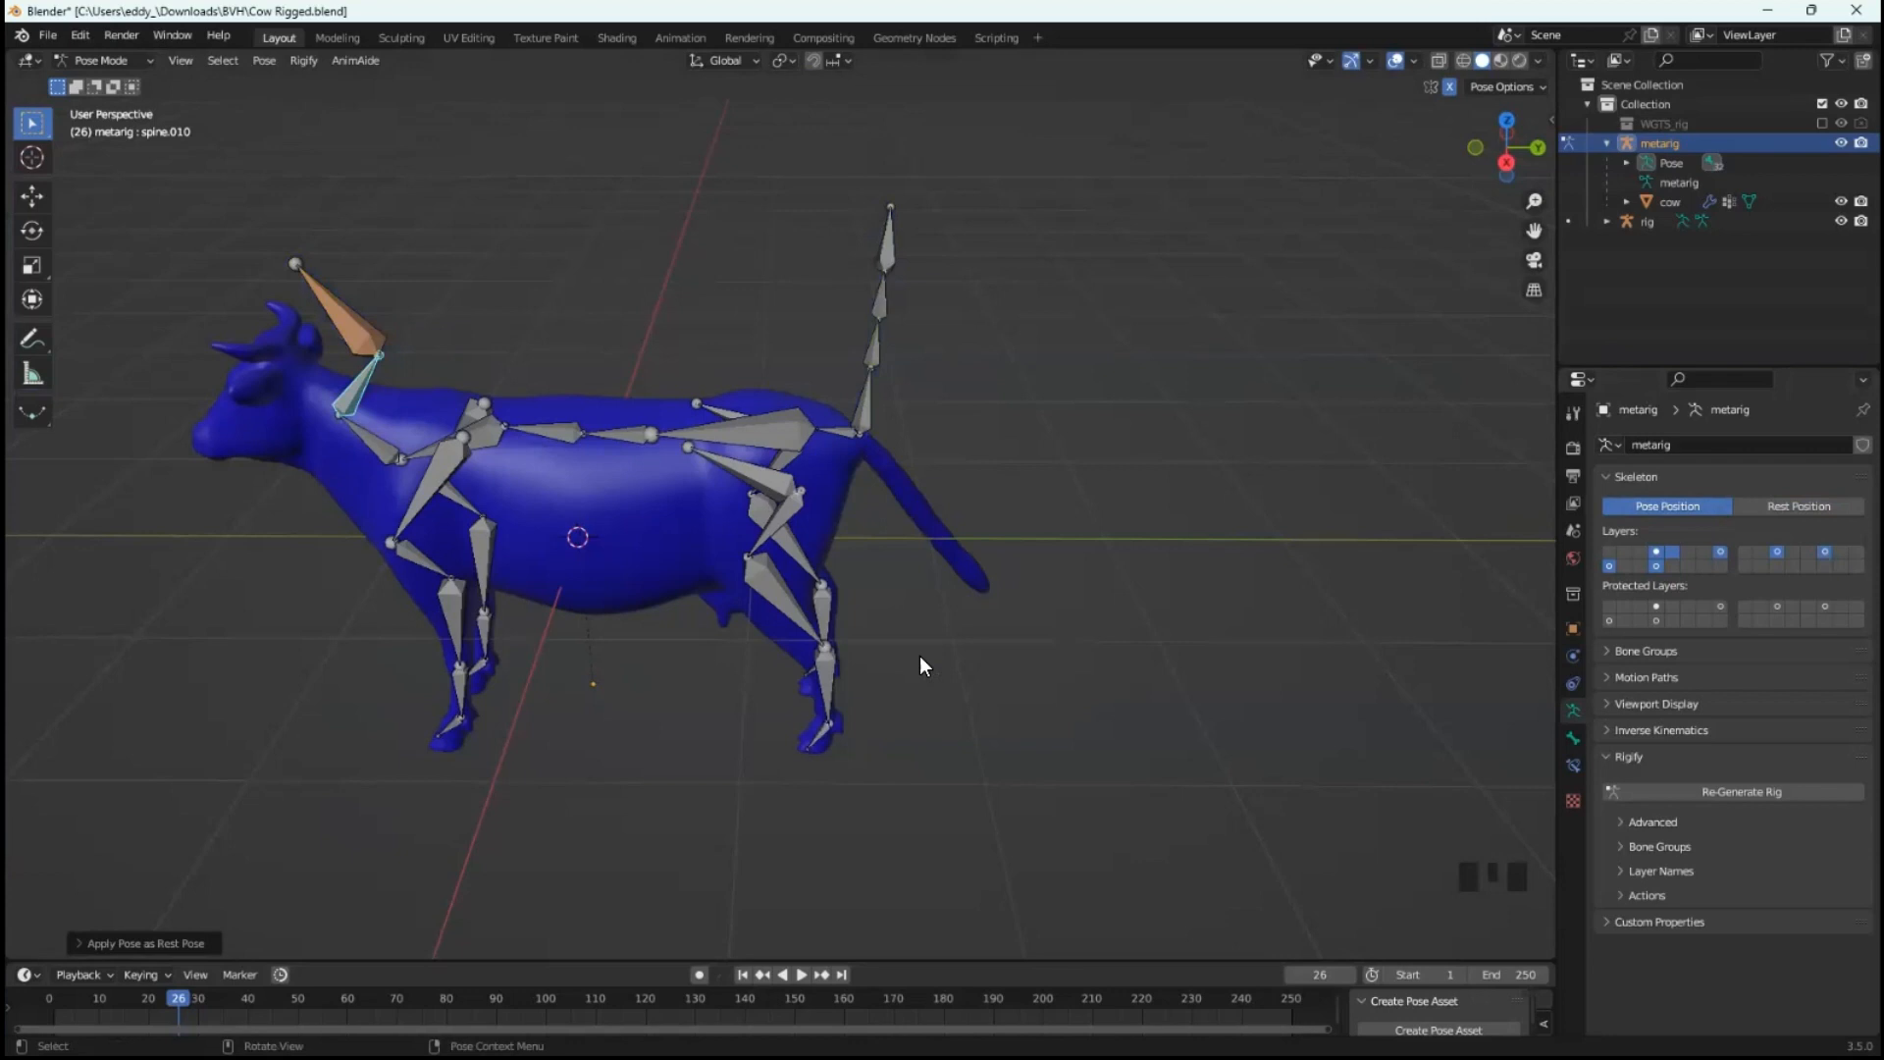
key("ctrl+z")
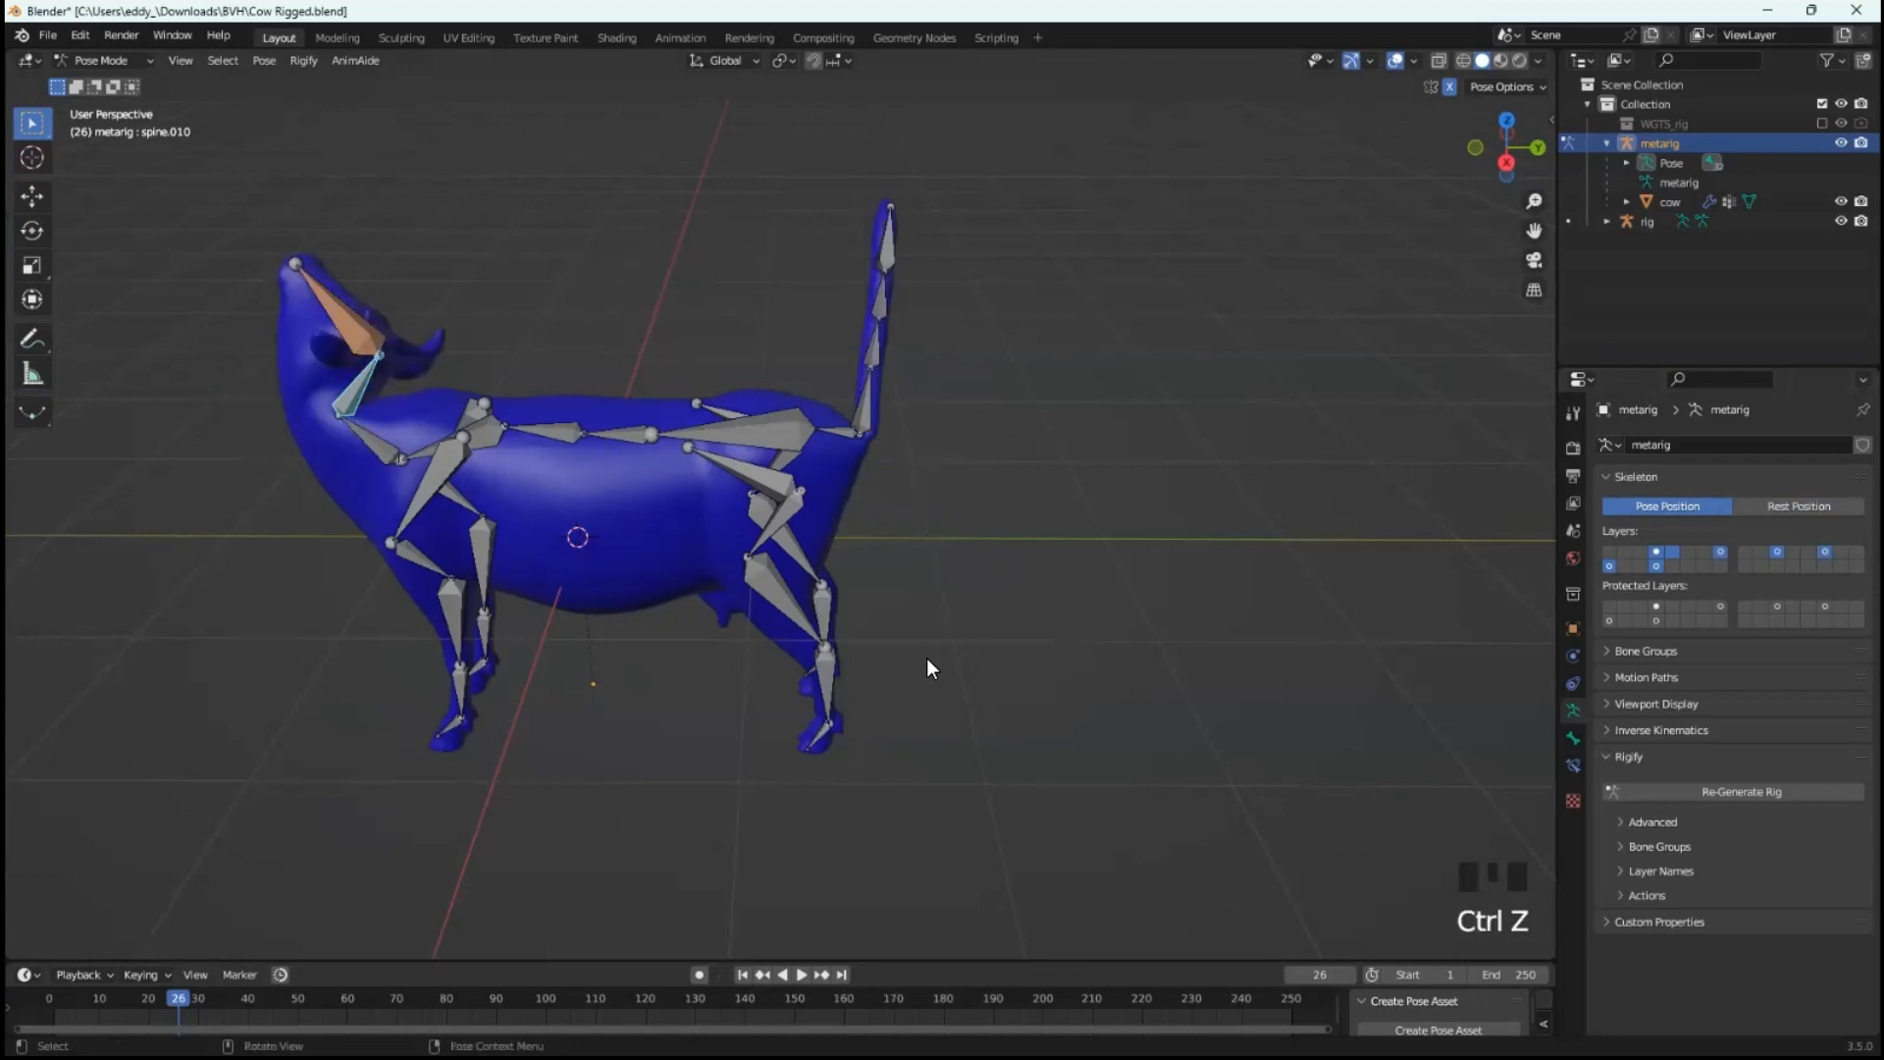
- Try applying only the selected upper neck bone's pose as the rest pose, and undo it
key("ctrl+a")
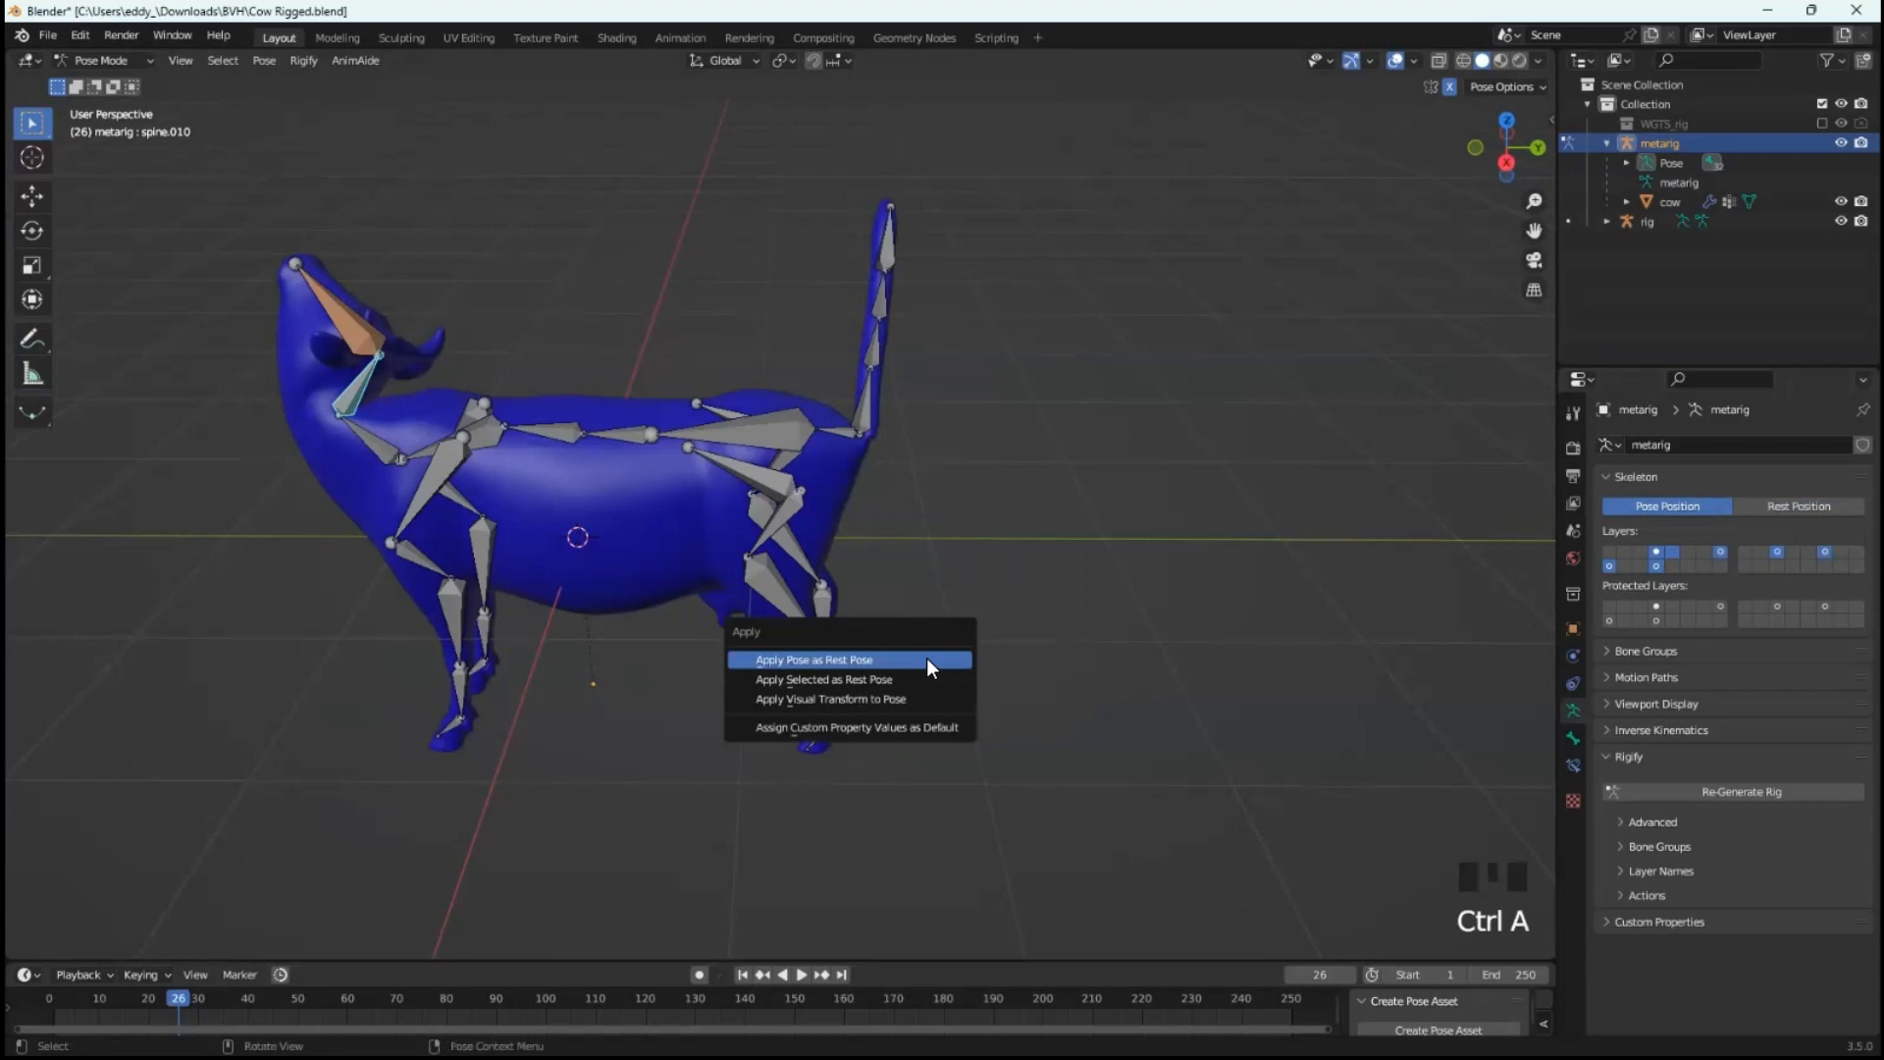
left_click(854, 679)
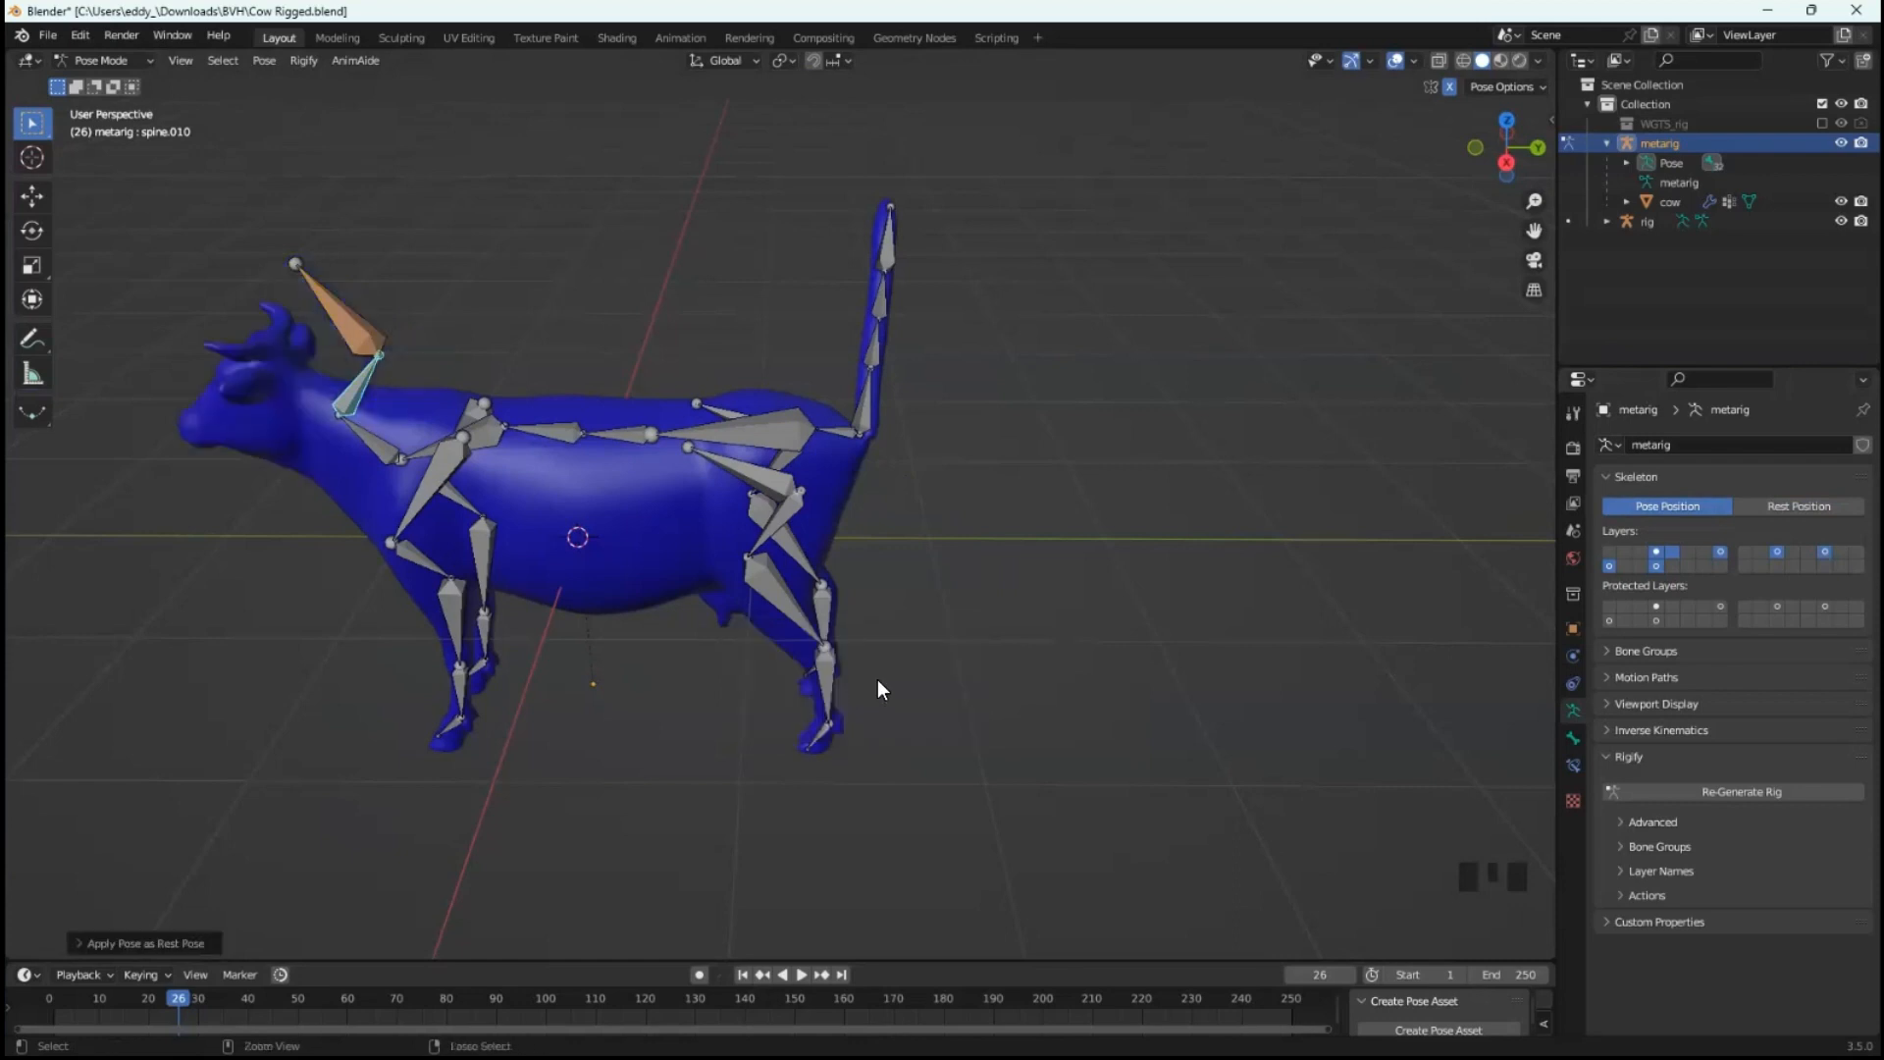
key("ctrl+z")
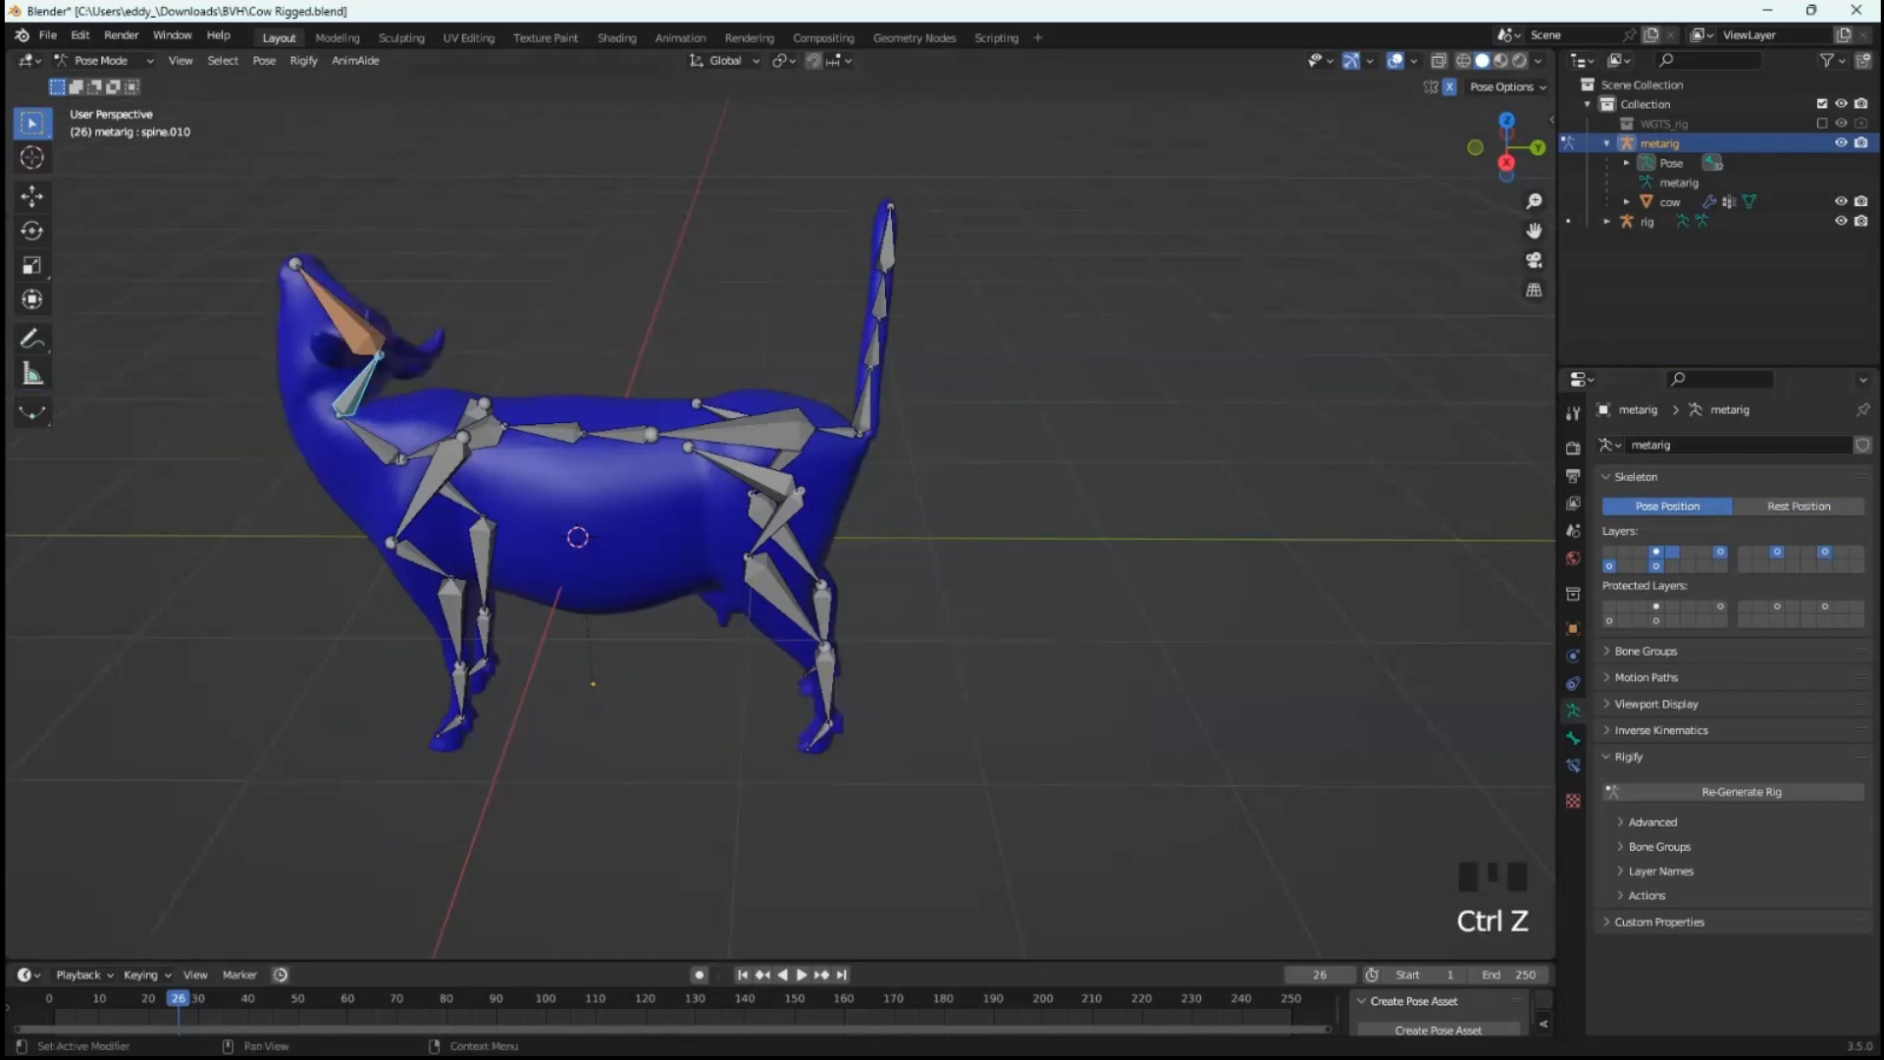
- Switch the metarig to Rest Position, apply the pose as rest pose, and compare Pose Position with Rest Position
left_click(1799, 505)
middle_click_drag(1052, 724, 1065, 716)
key("ctrl+a")
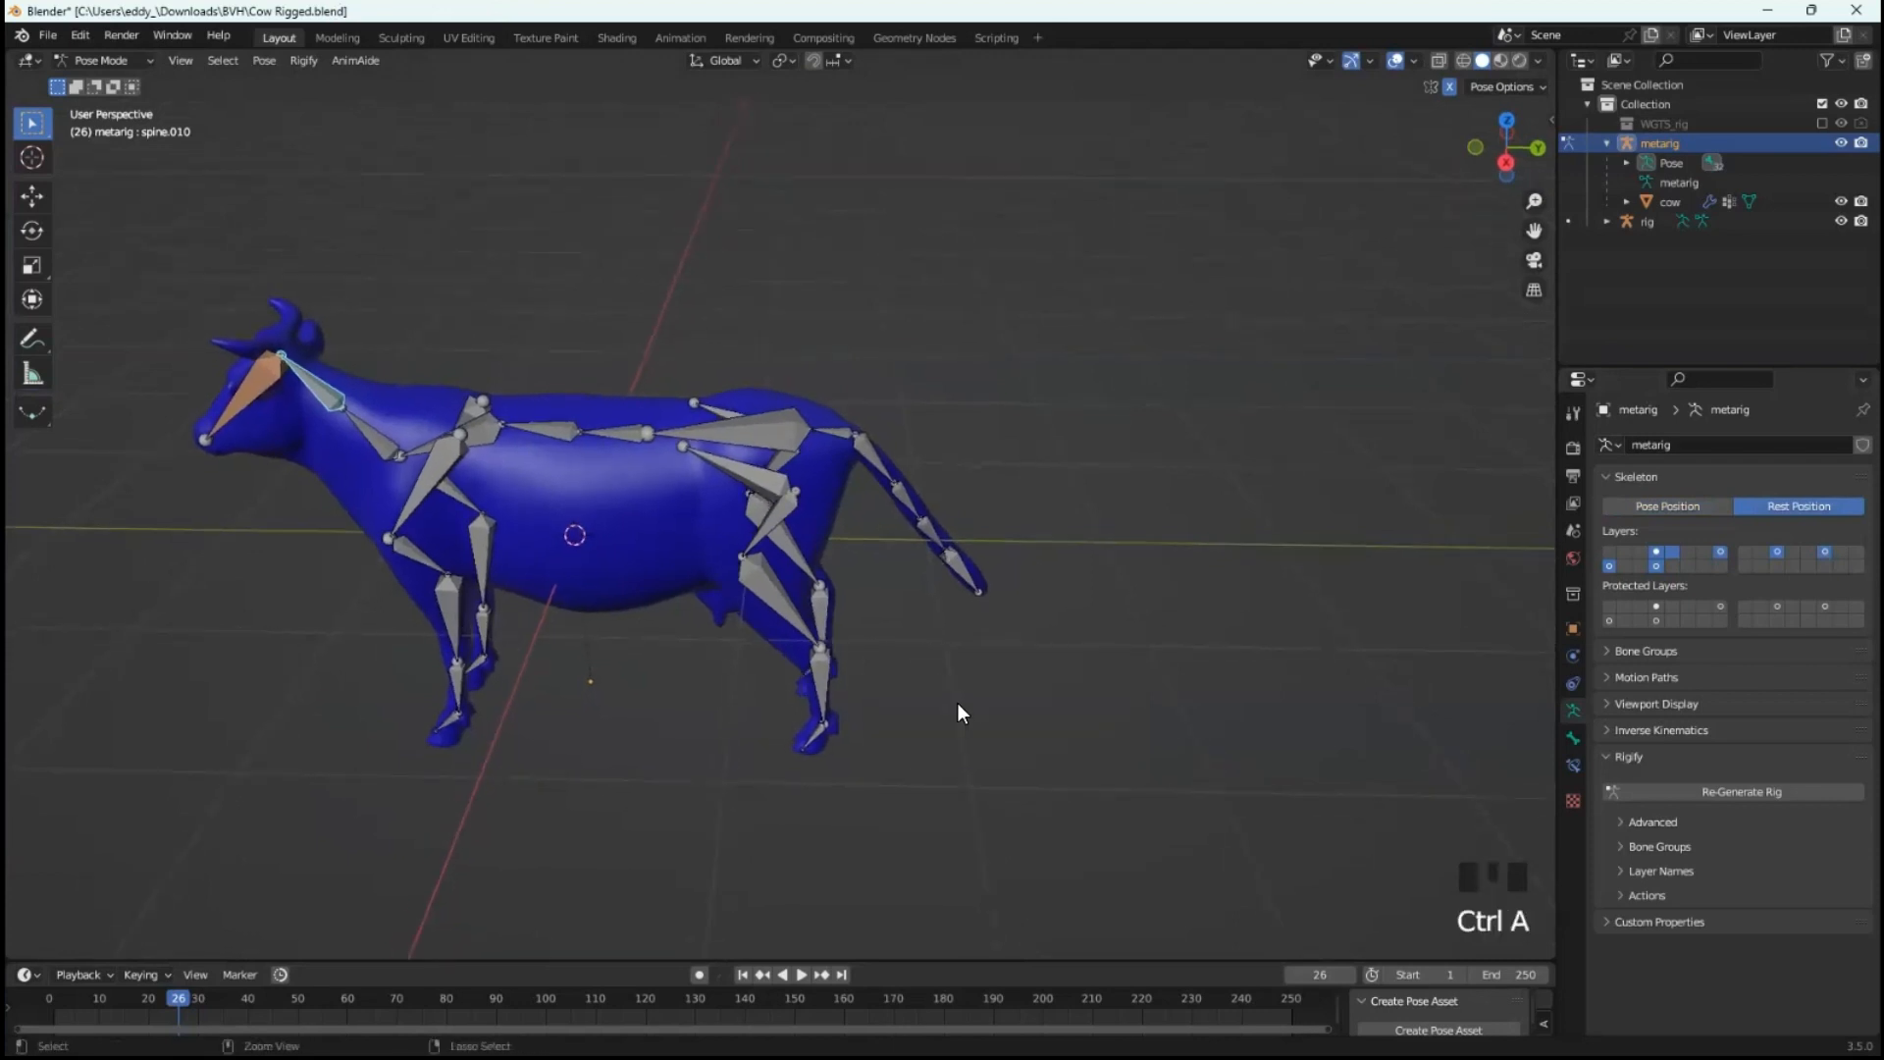
key("ctrl+a")
left_click(958, 685)
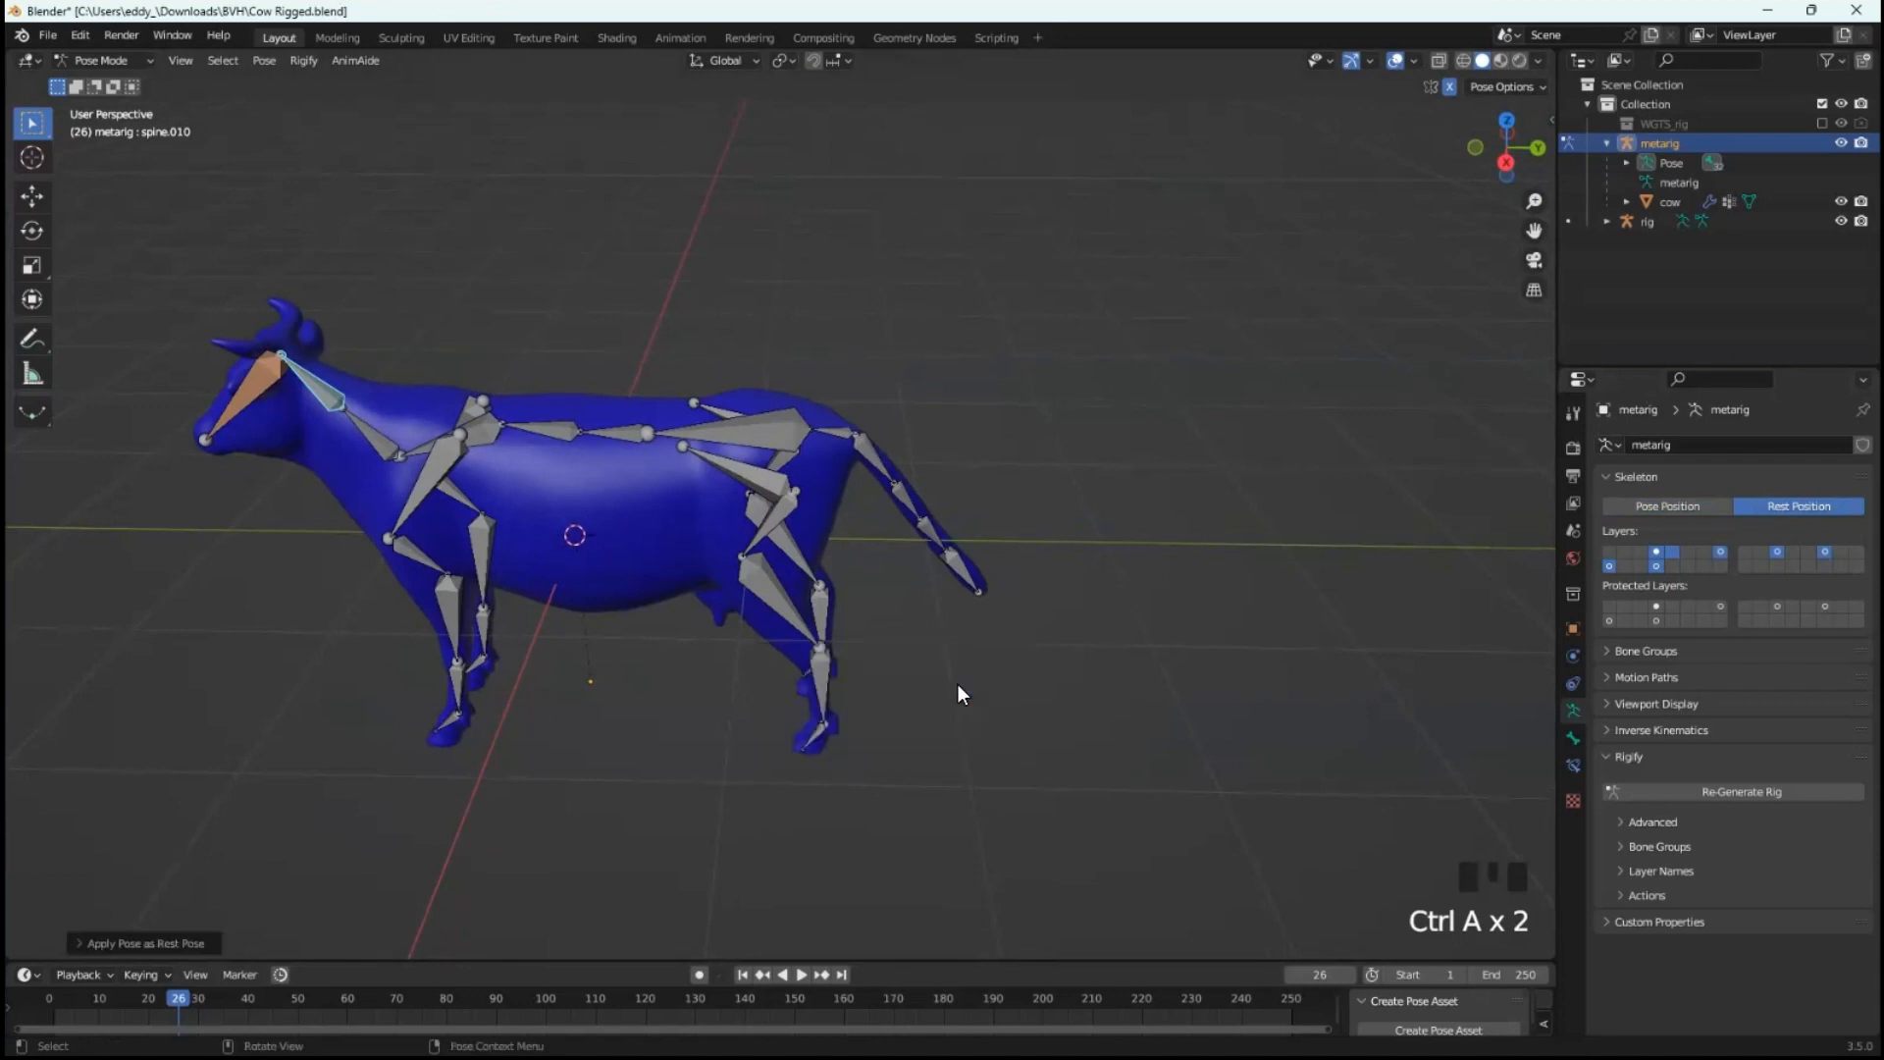
left_click(1668, 505)
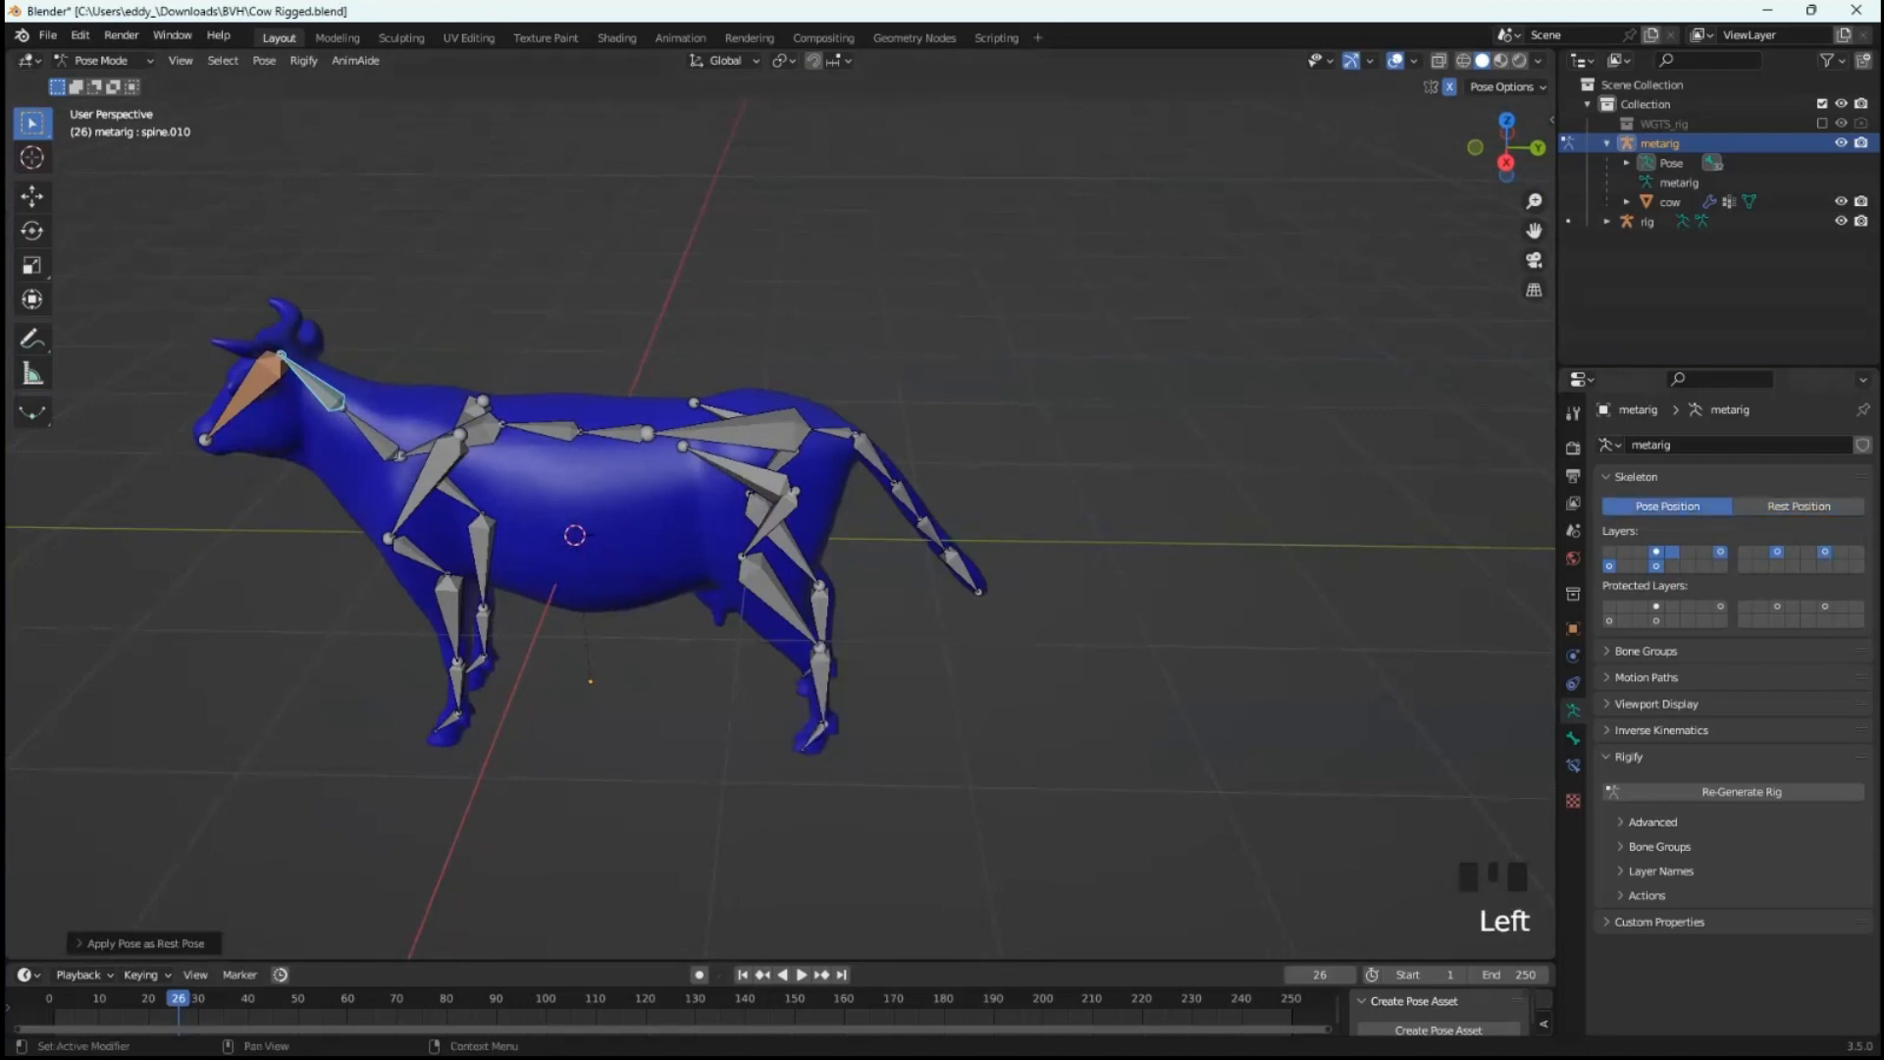
left_click(1799, 505)
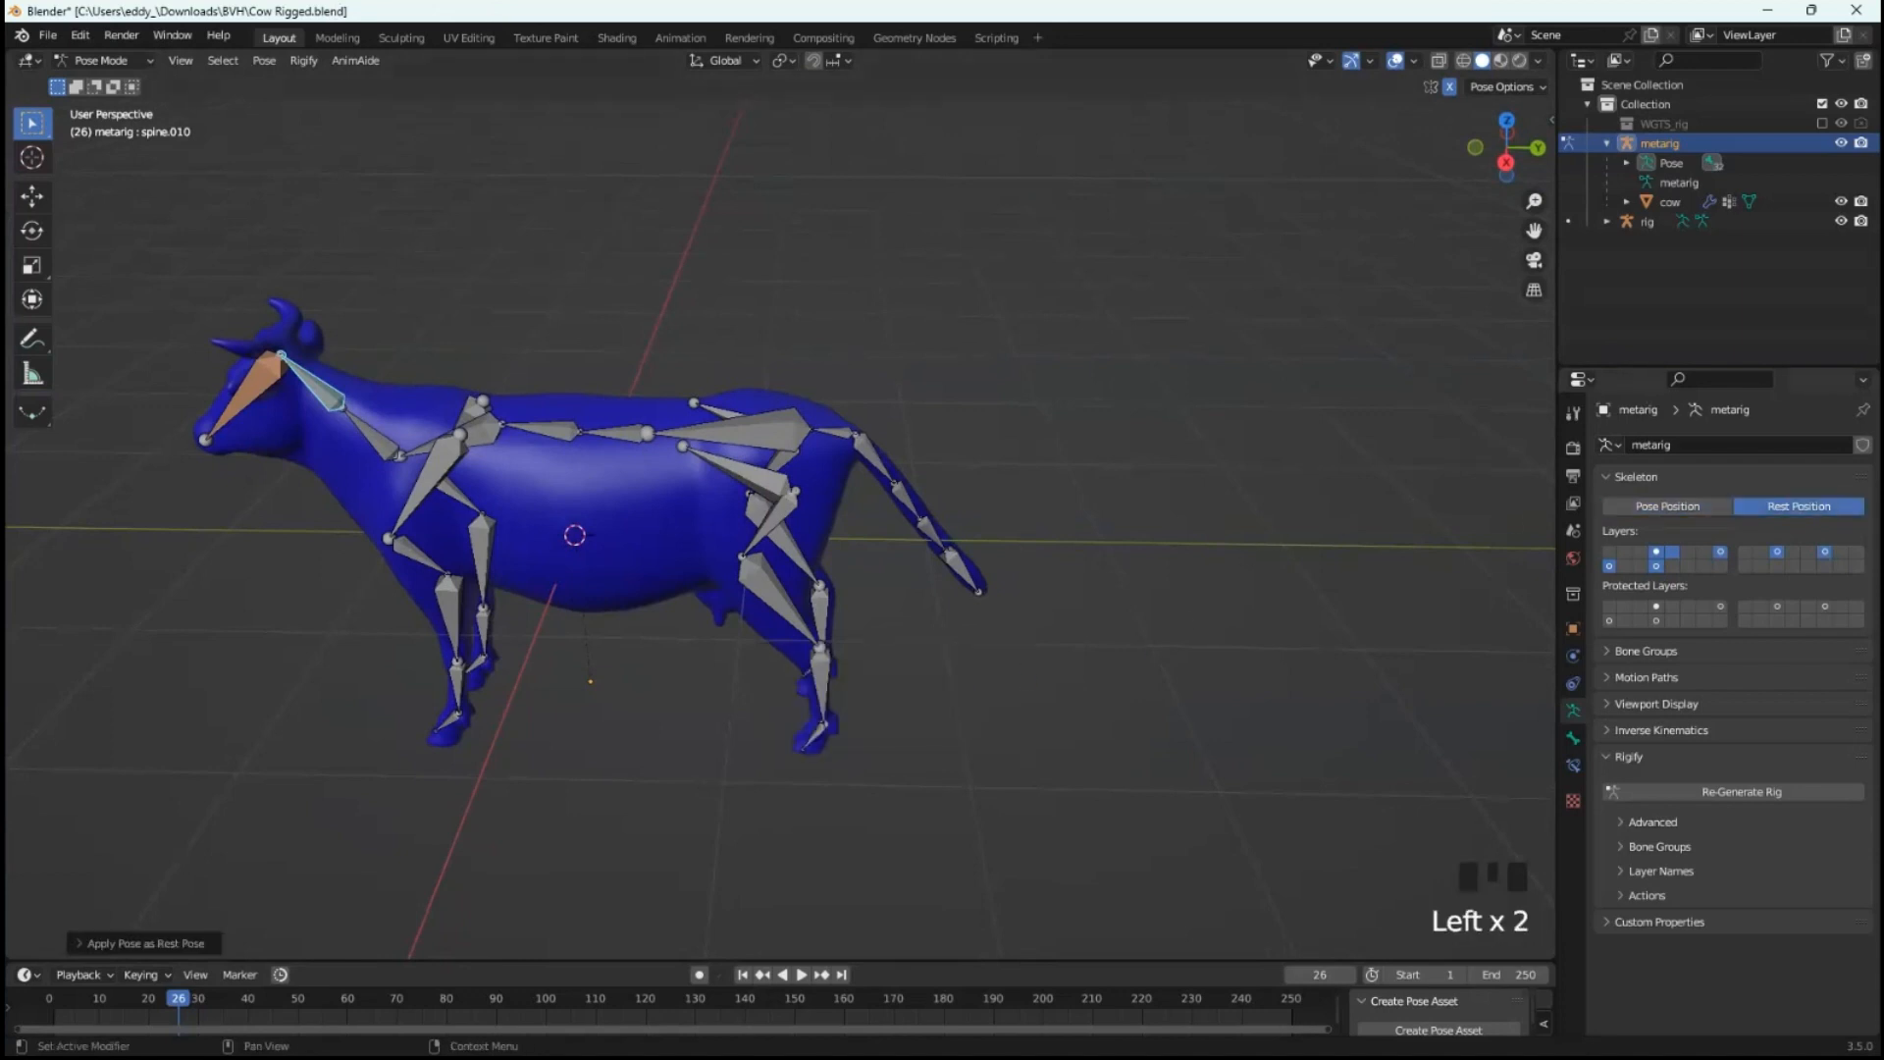
middle_click_drag(1051, 656, 1057, 651)
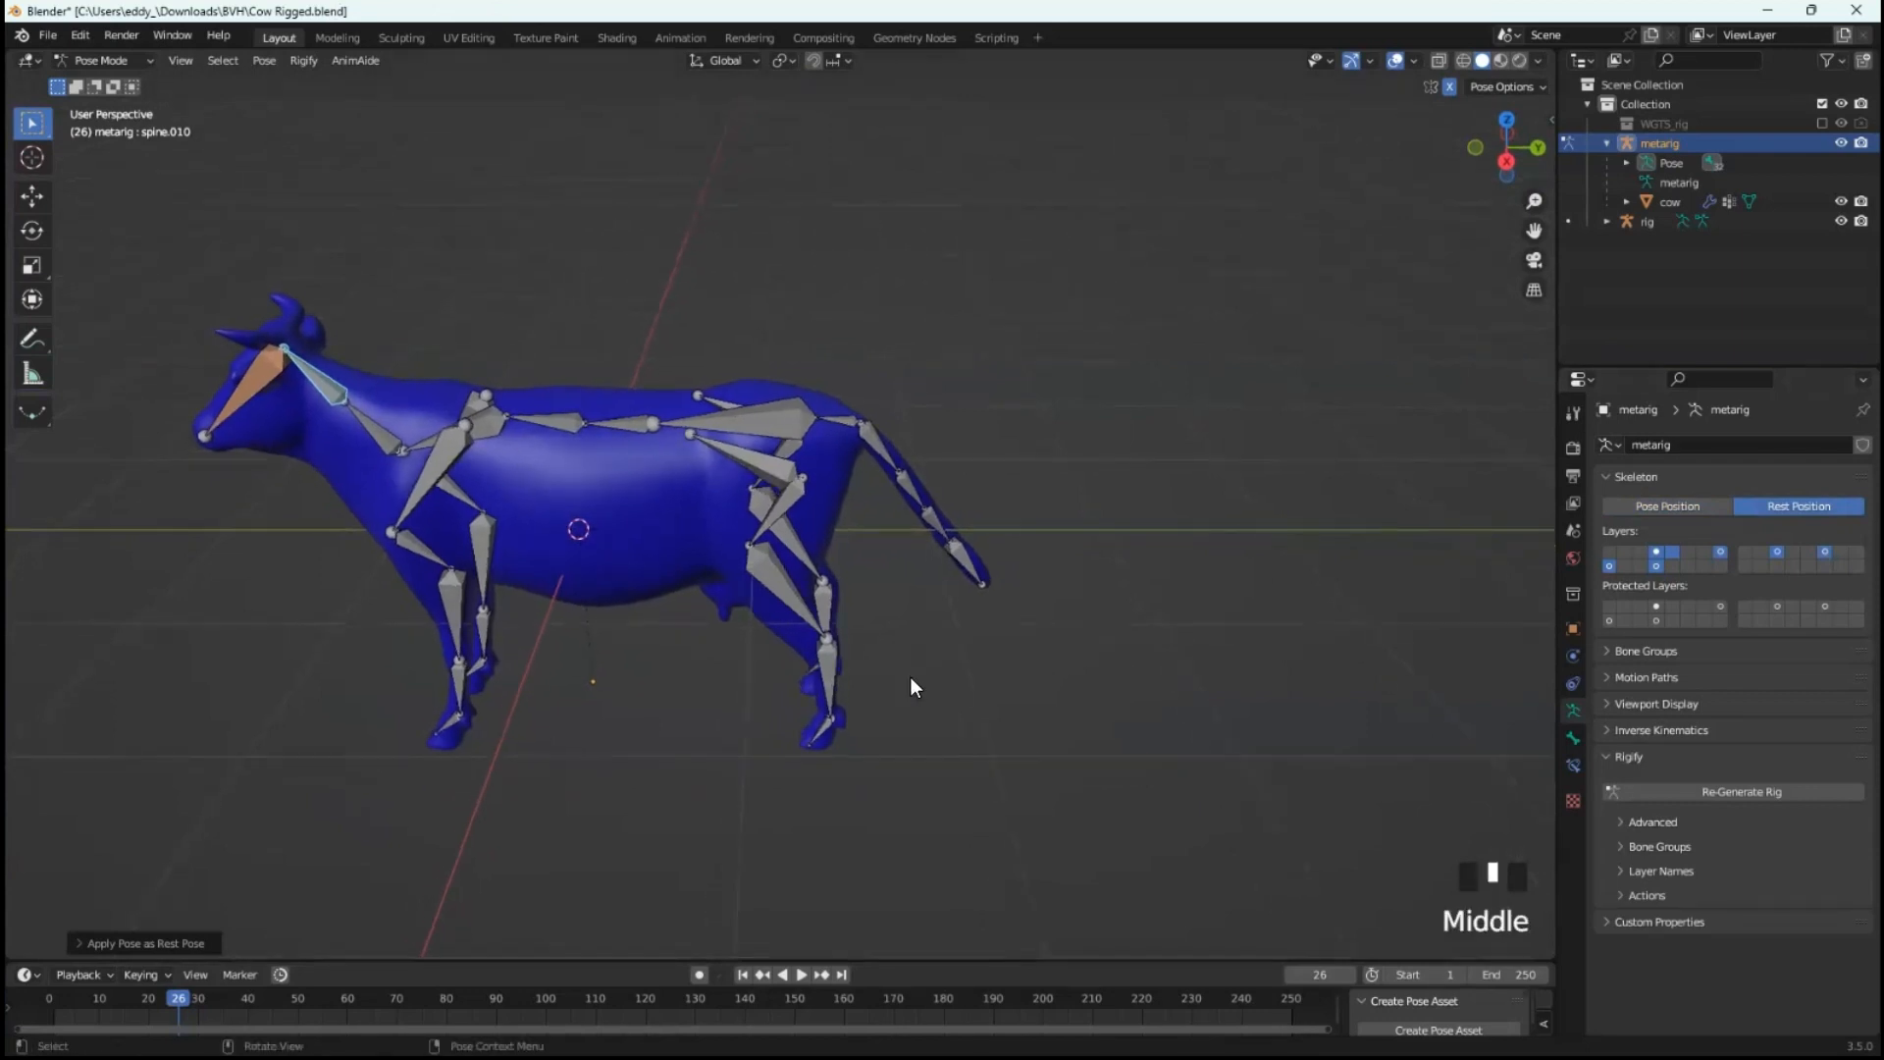
middle_click_drag(900, 668, 1109, 667, "shift")
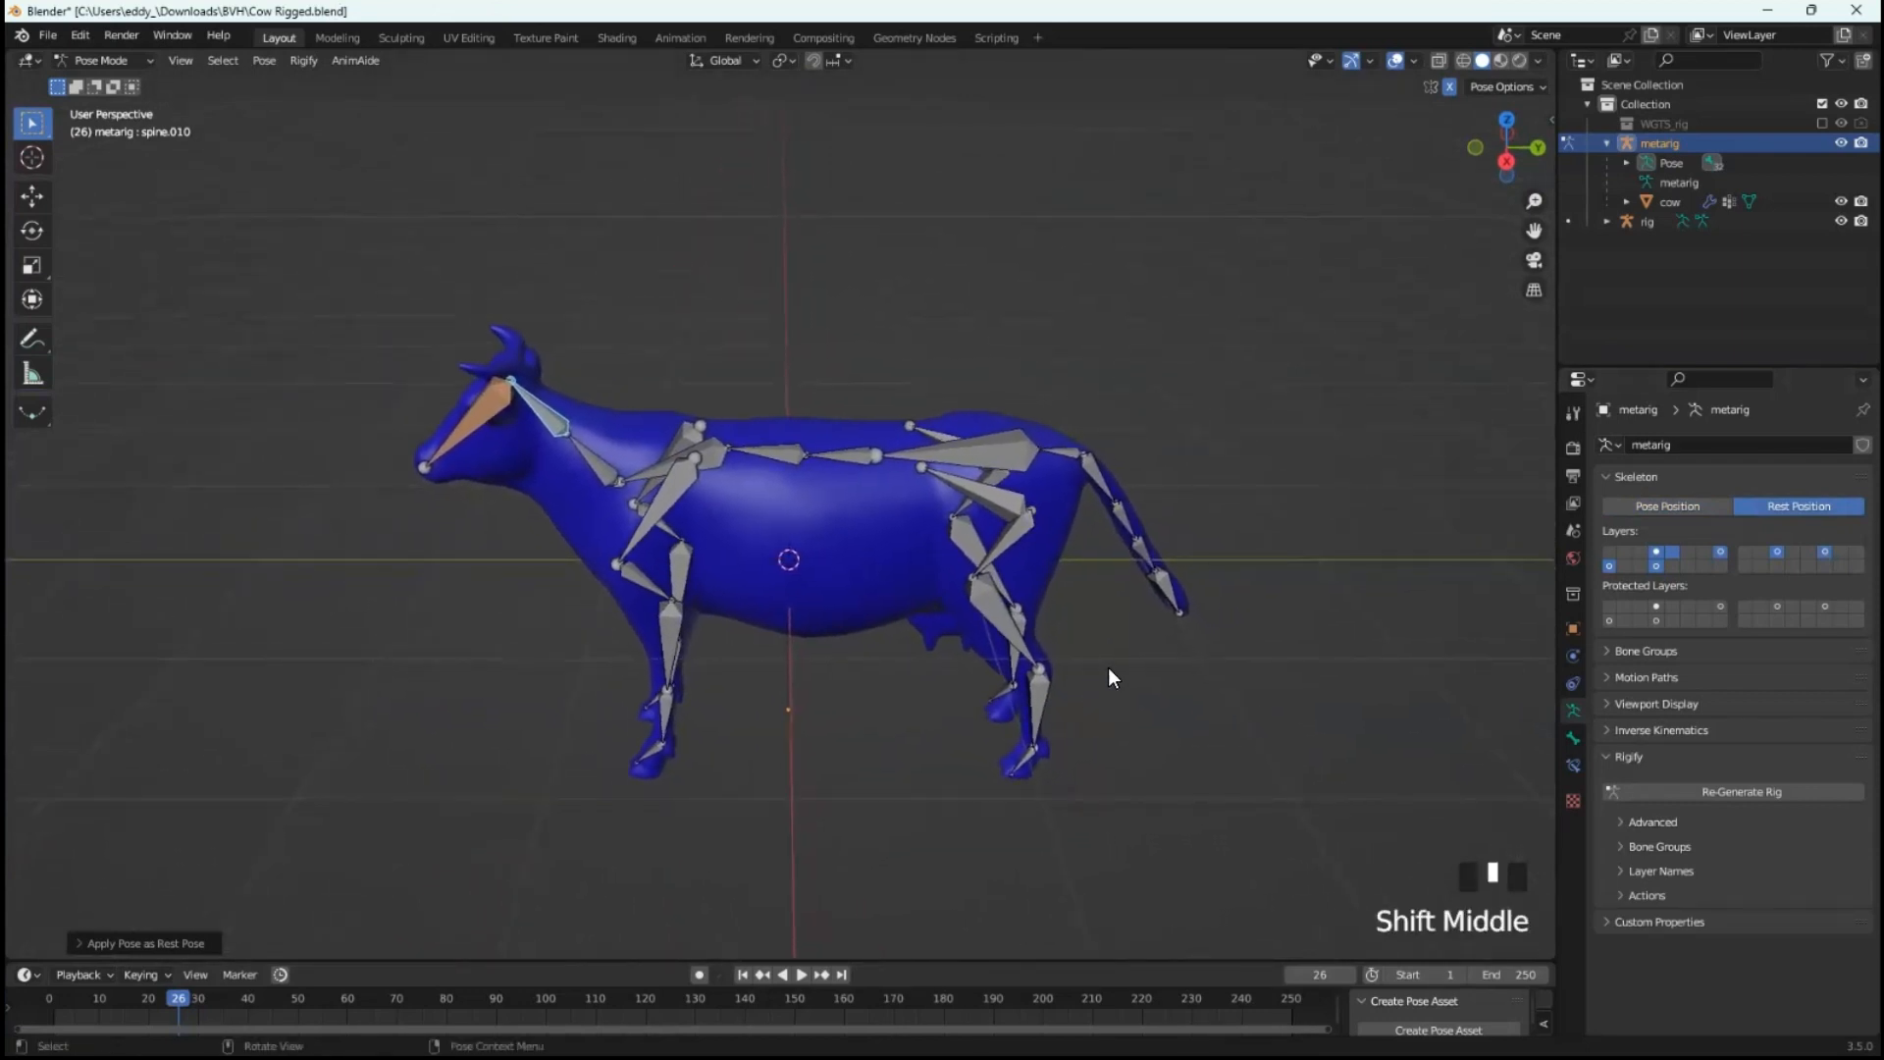
- Undo the rest pose application so the metarig is back in Pose Position with its head and tail raised
key("ctrl+z")
key("ctrl+z")
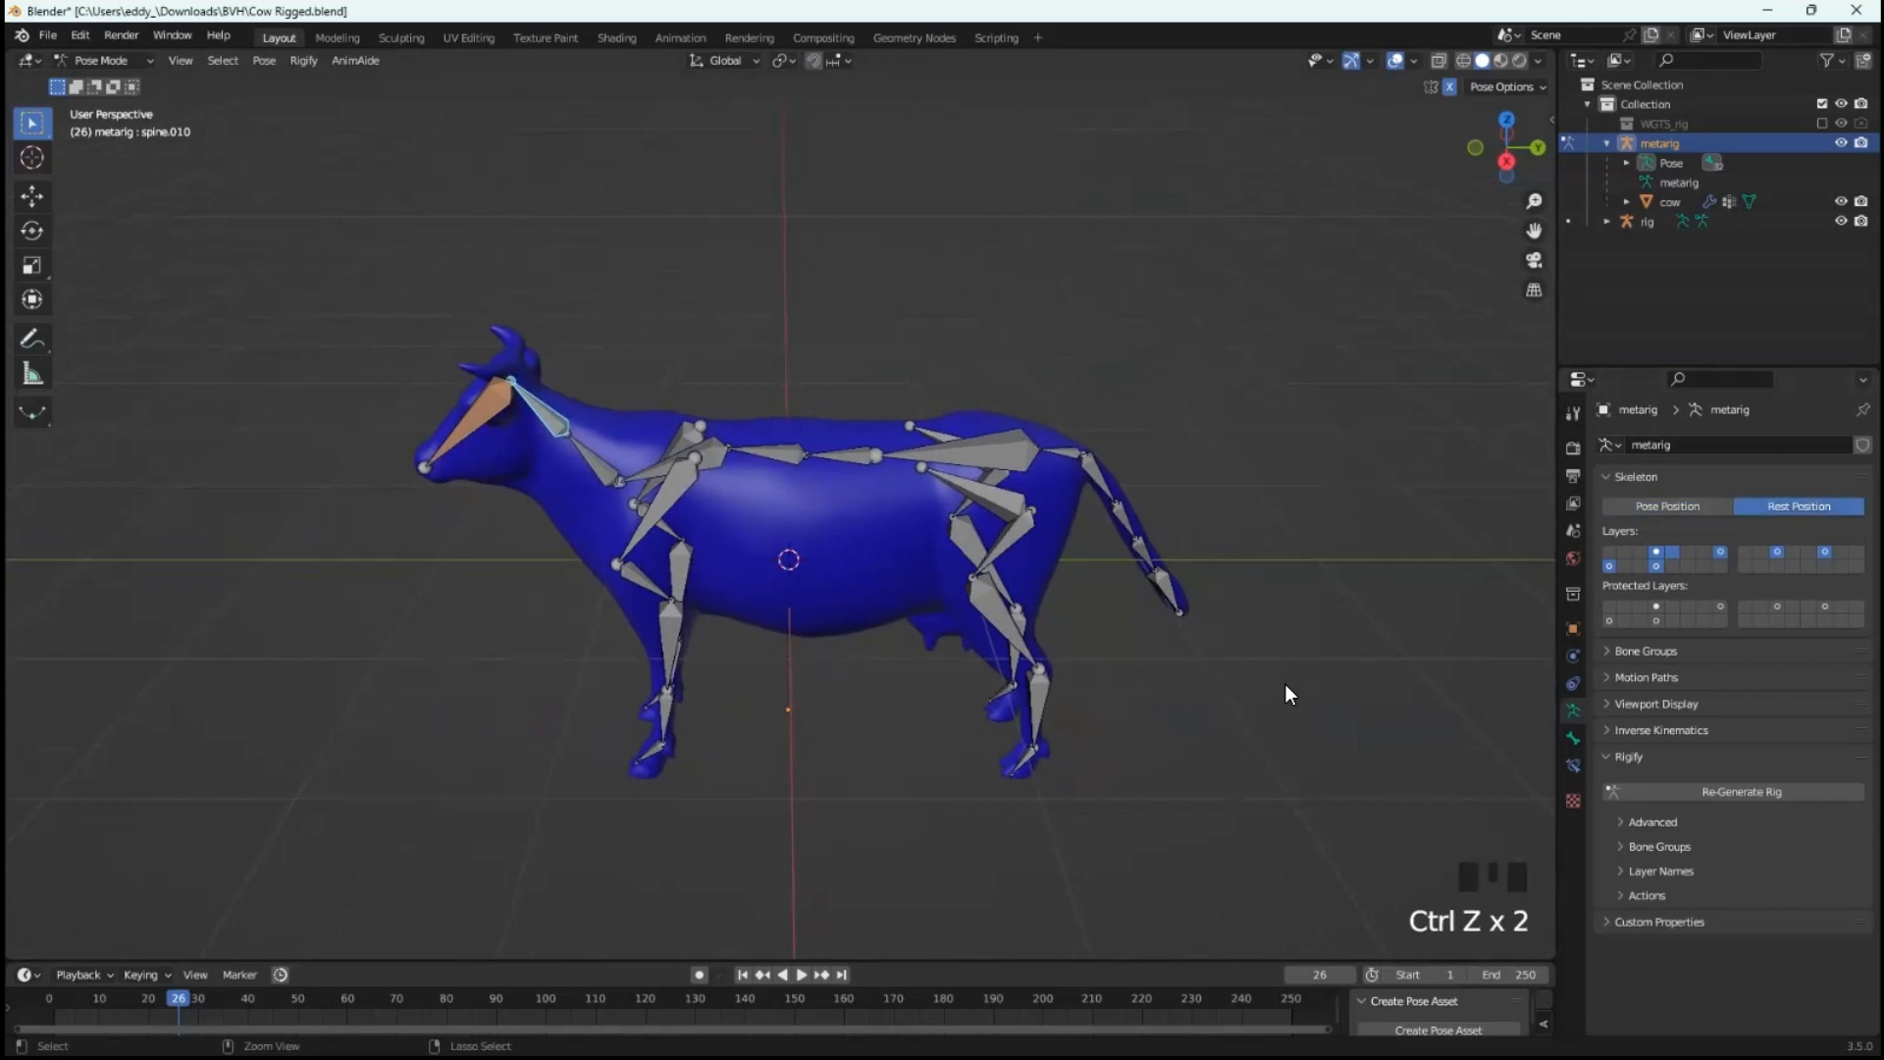
left_click(1667, 506)
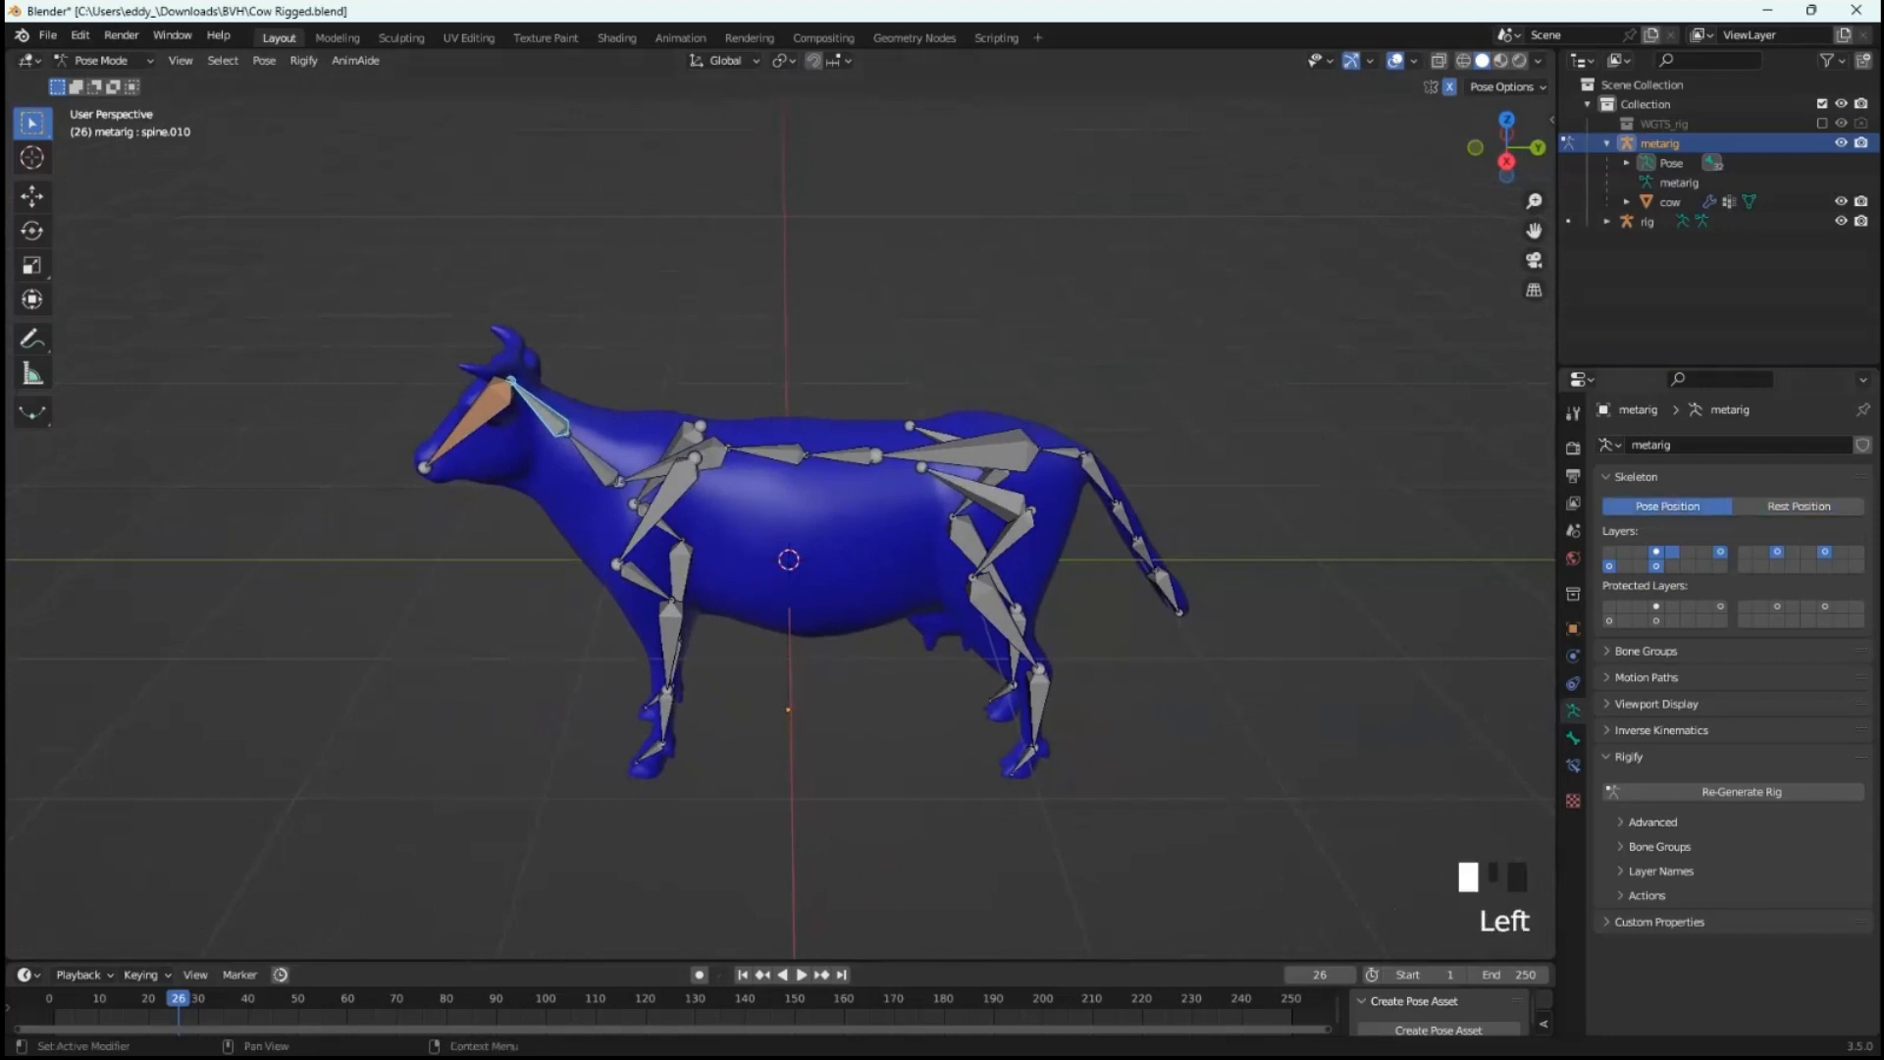
key("ctrl+z")
key("ctrl+z")
key("ctrl+z")
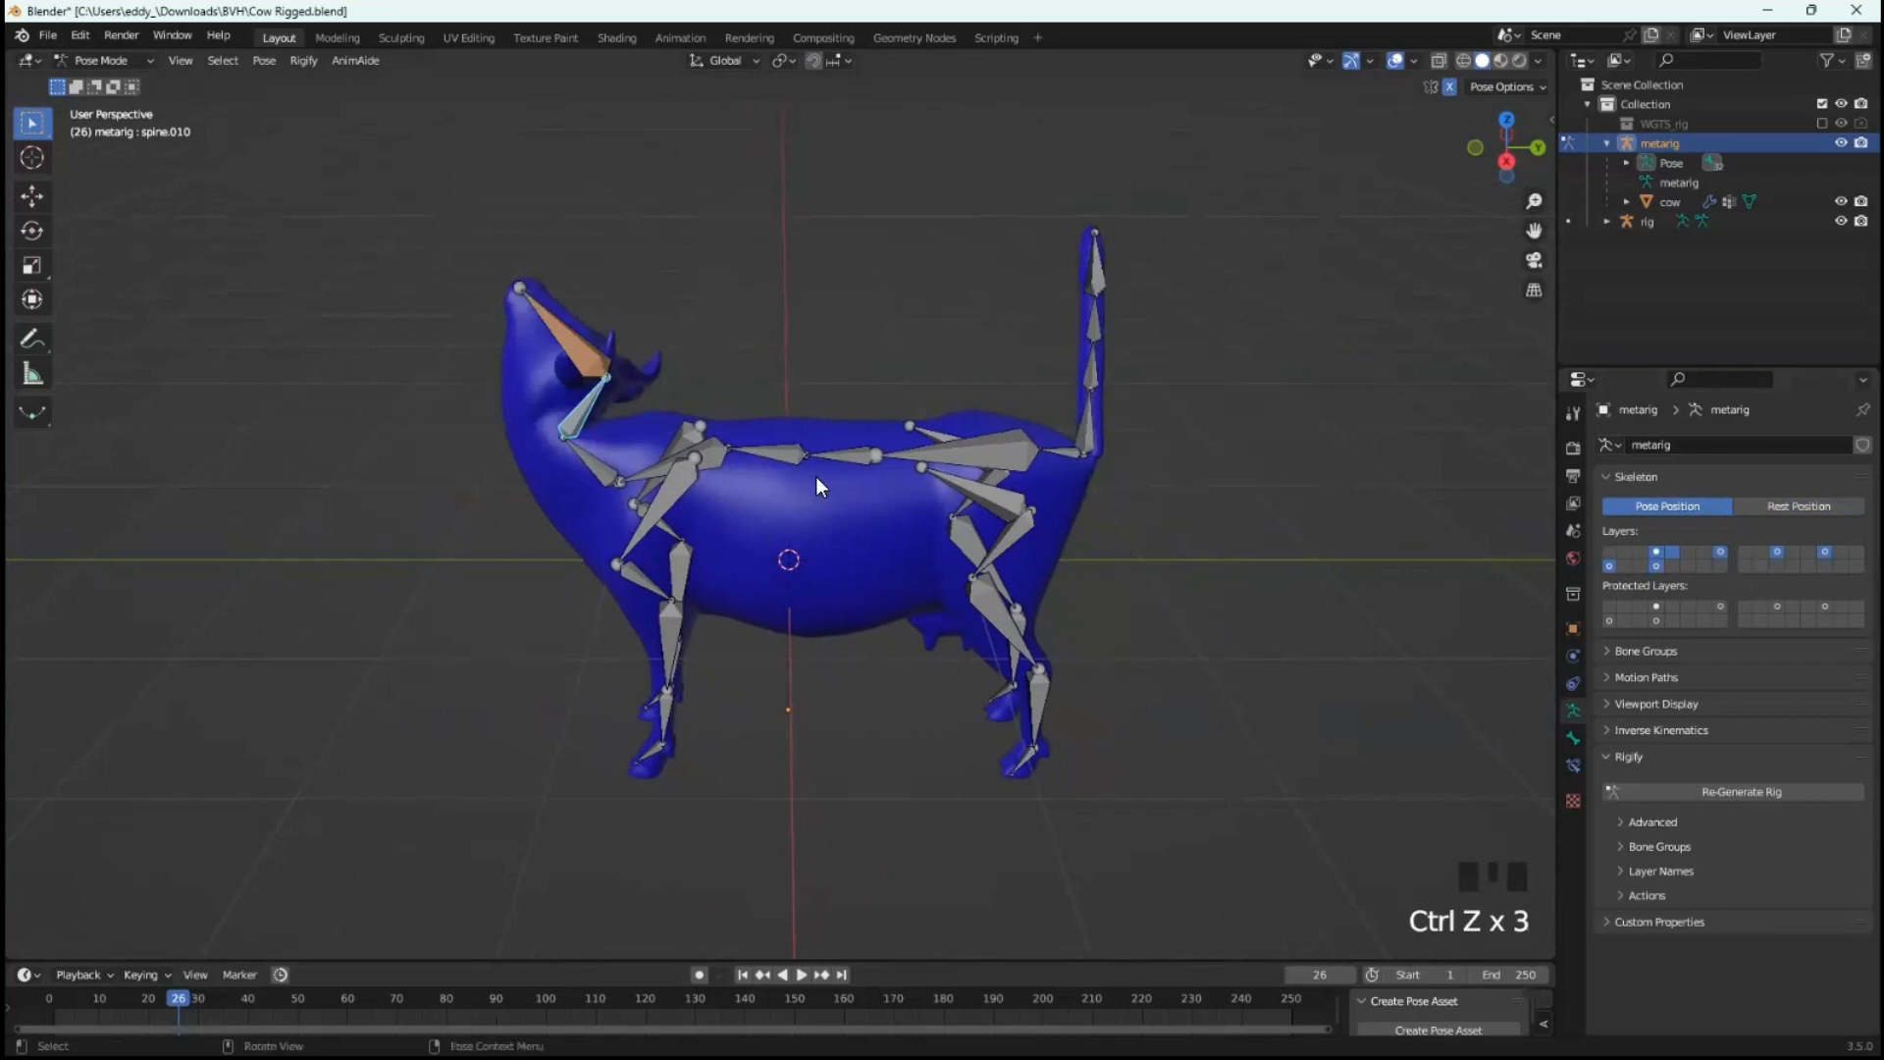
- Switch the metarig to Rest Position, apply the pose as rest pose, and return the metarig to Pose Position
left_click(1799, 505)
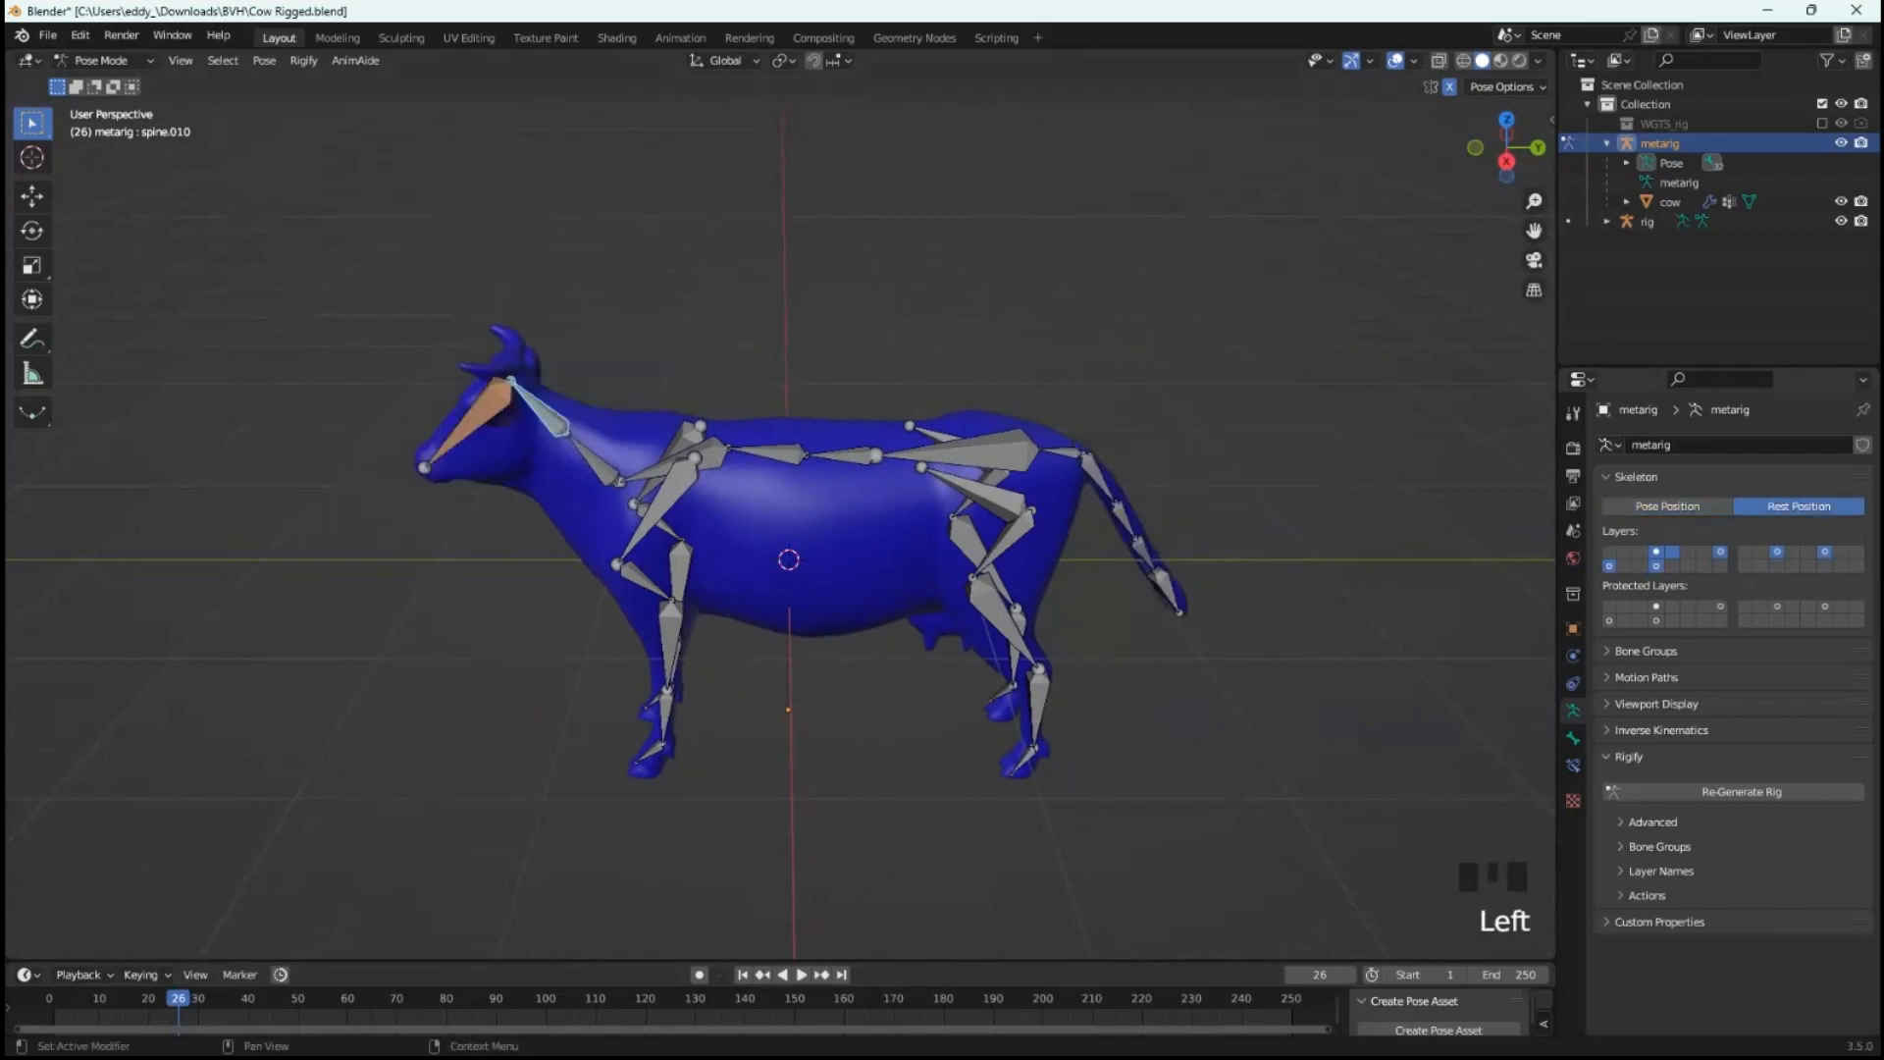
key("ctrl+a")
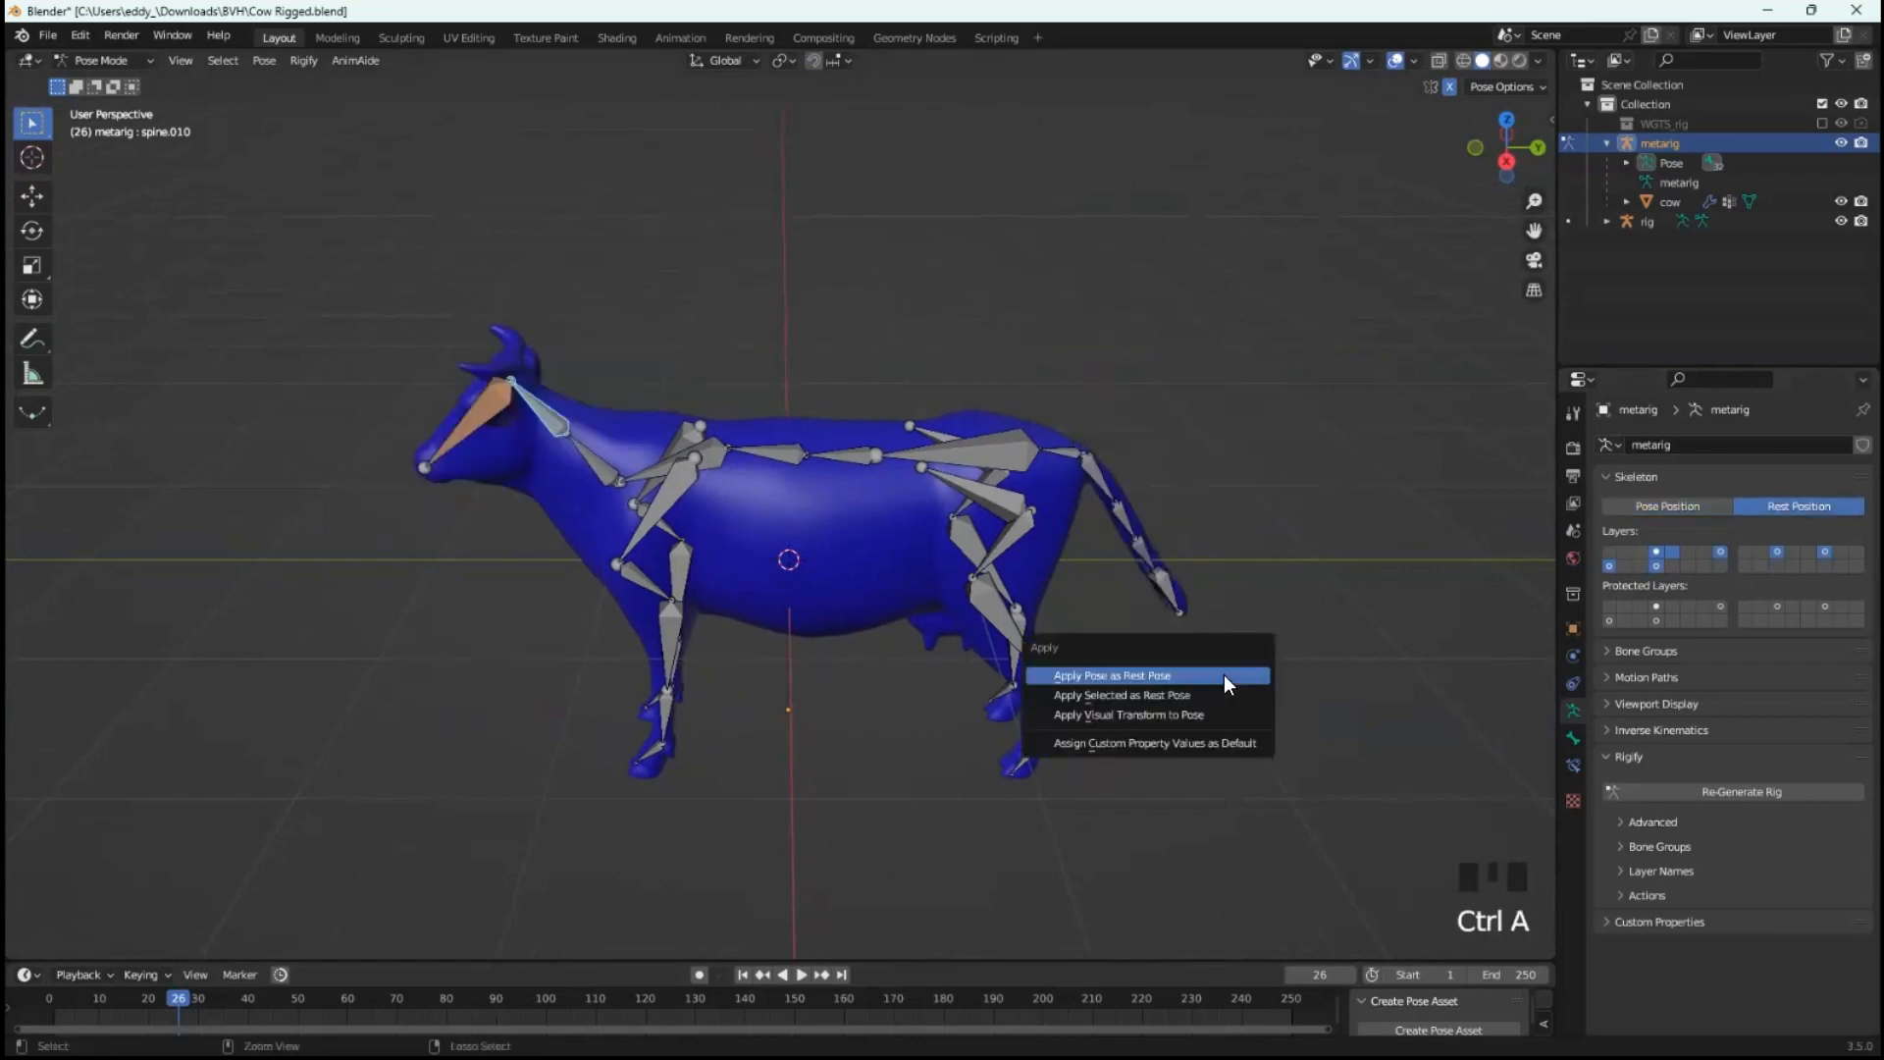
left_click(1116, 673)
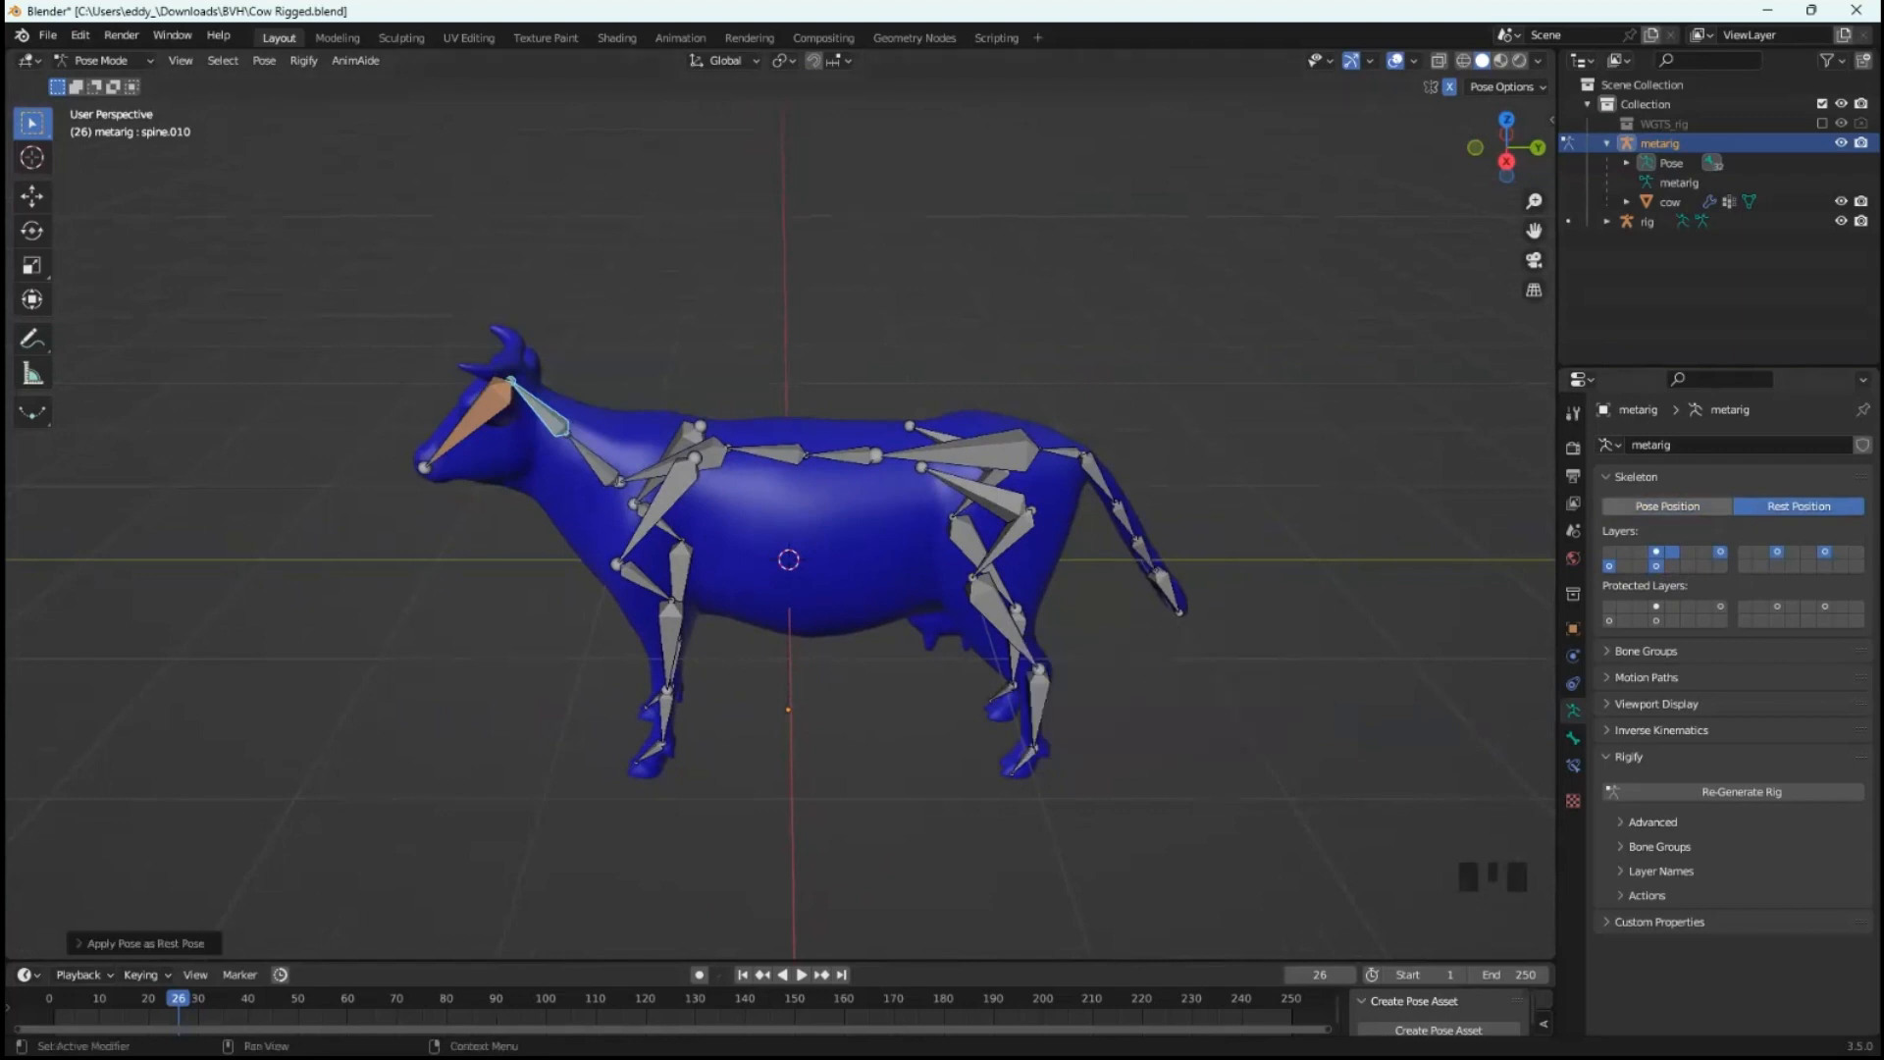
left_click(1667, 505)
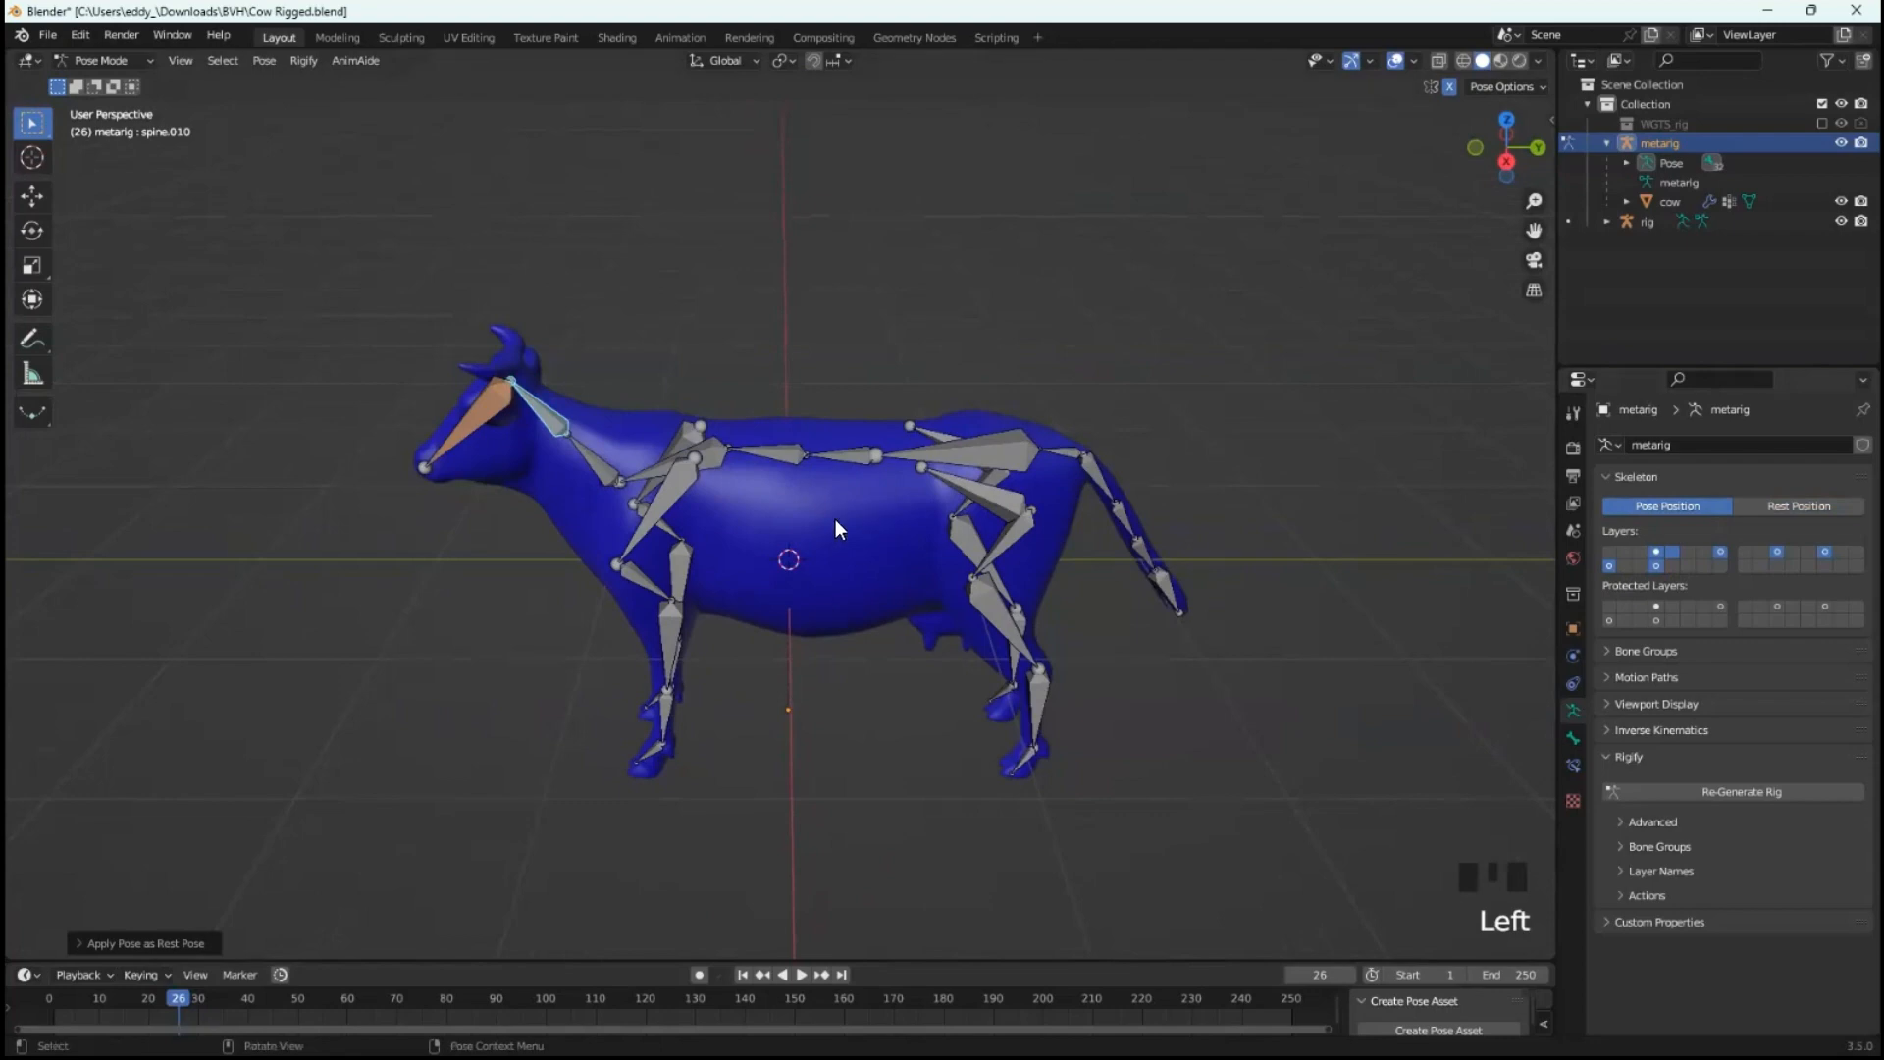
- Try rotating the left front shin bone
middle_click_drag(836, 523, 677, 608)
scroll(844, 490, "down", 2)
scroll(806, 520, "up", 2)
scroll(687, 608, "down", 2)
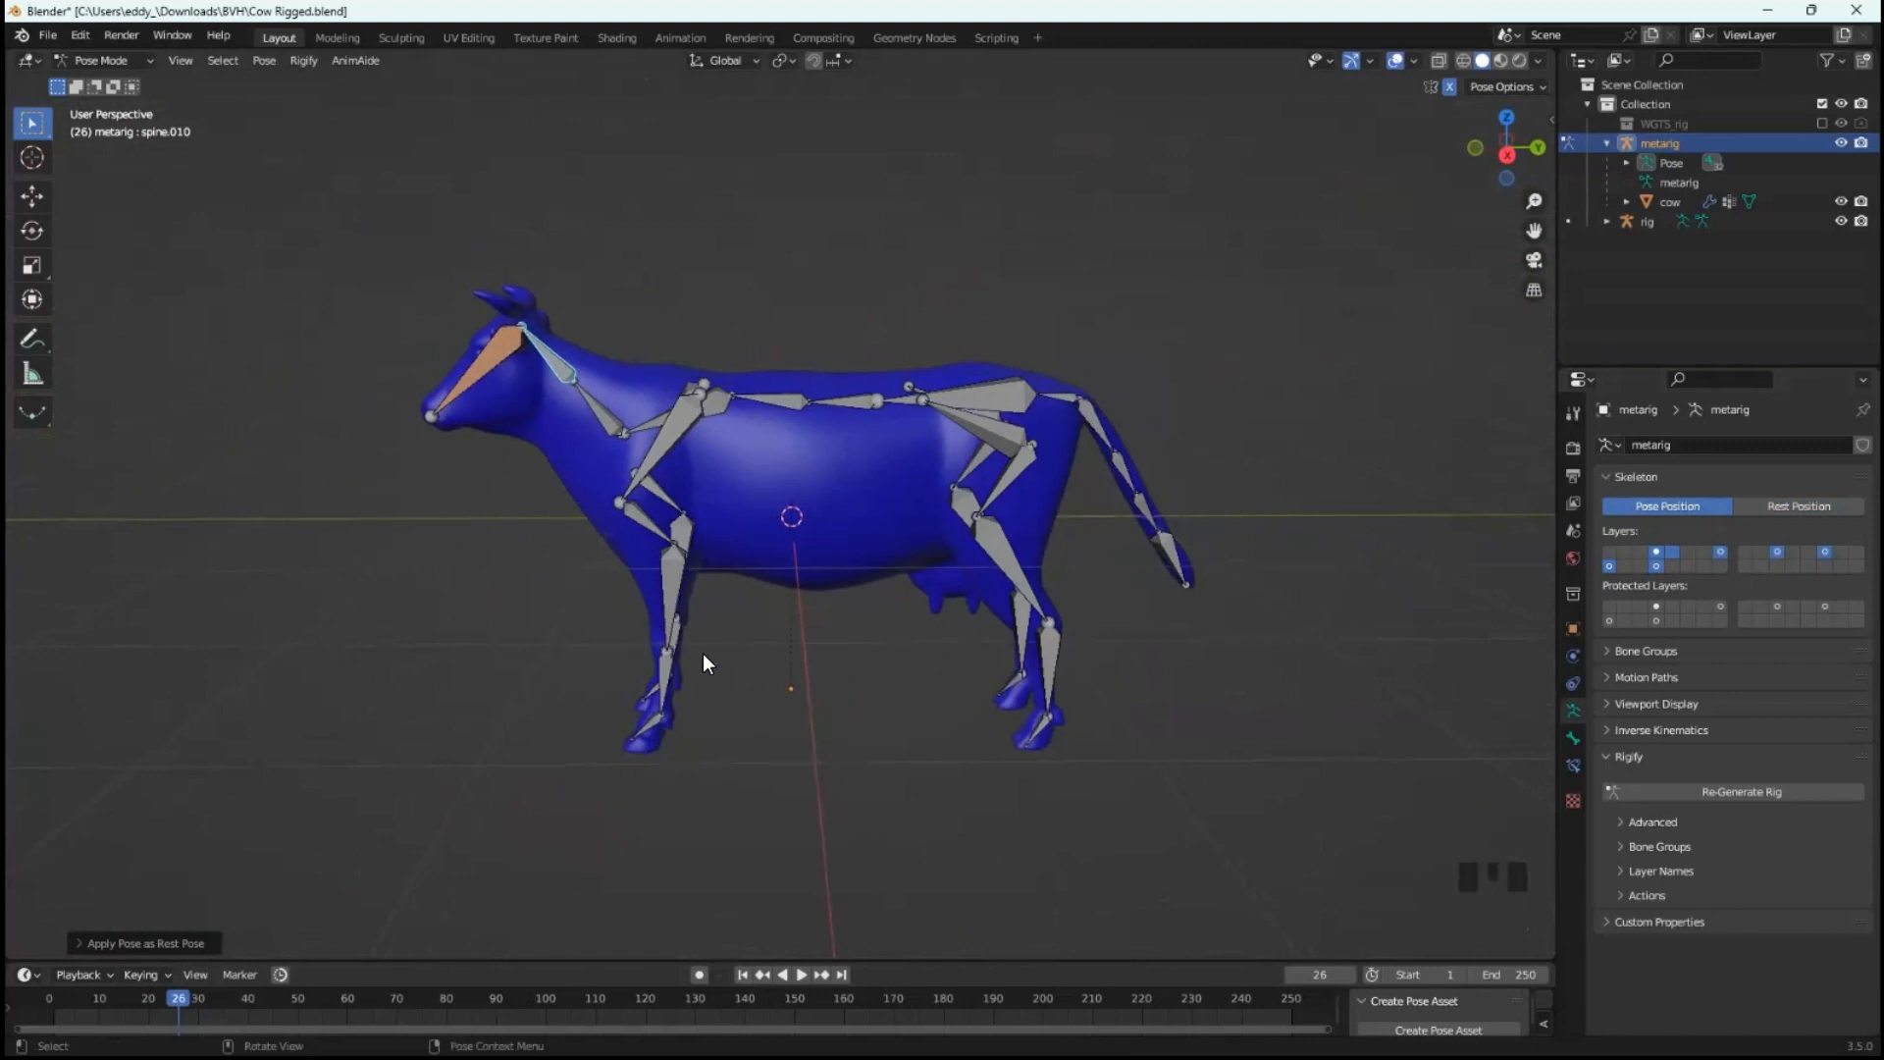
left_click(668, 591)
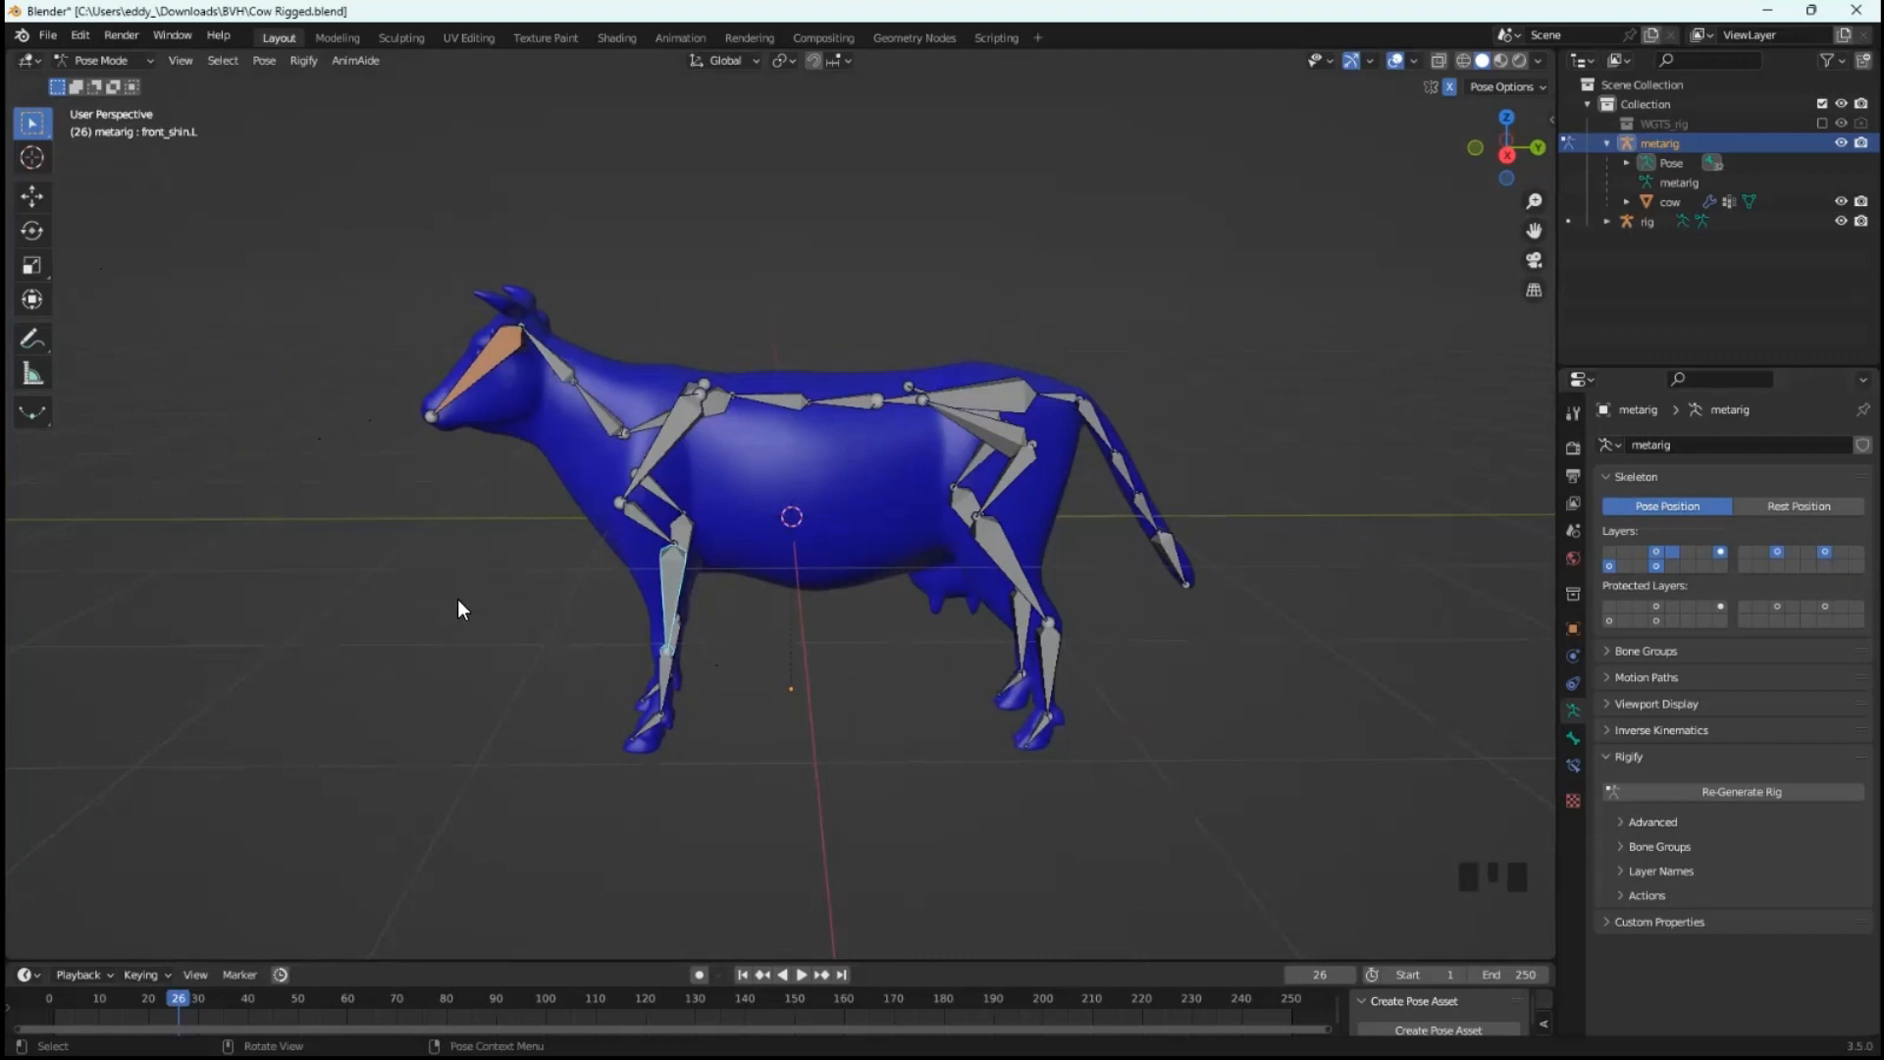
key("r")
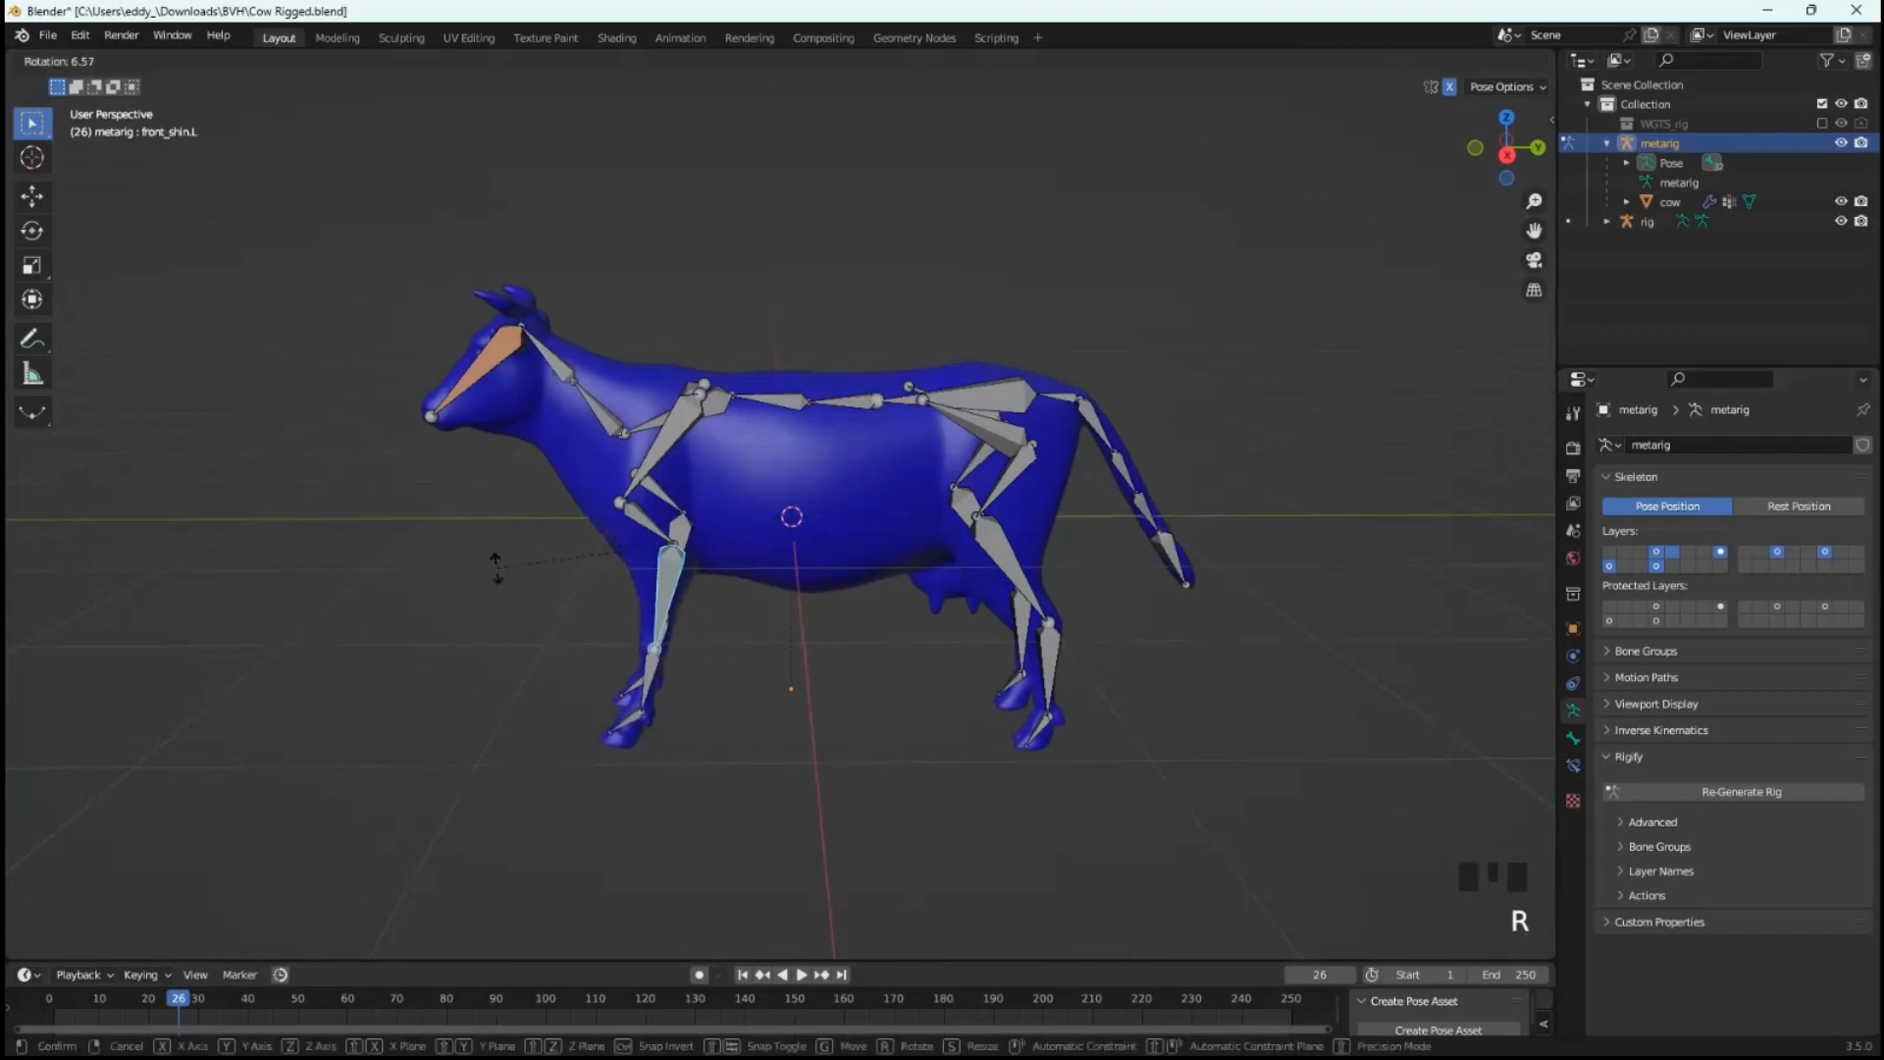
left_click(496, 572)
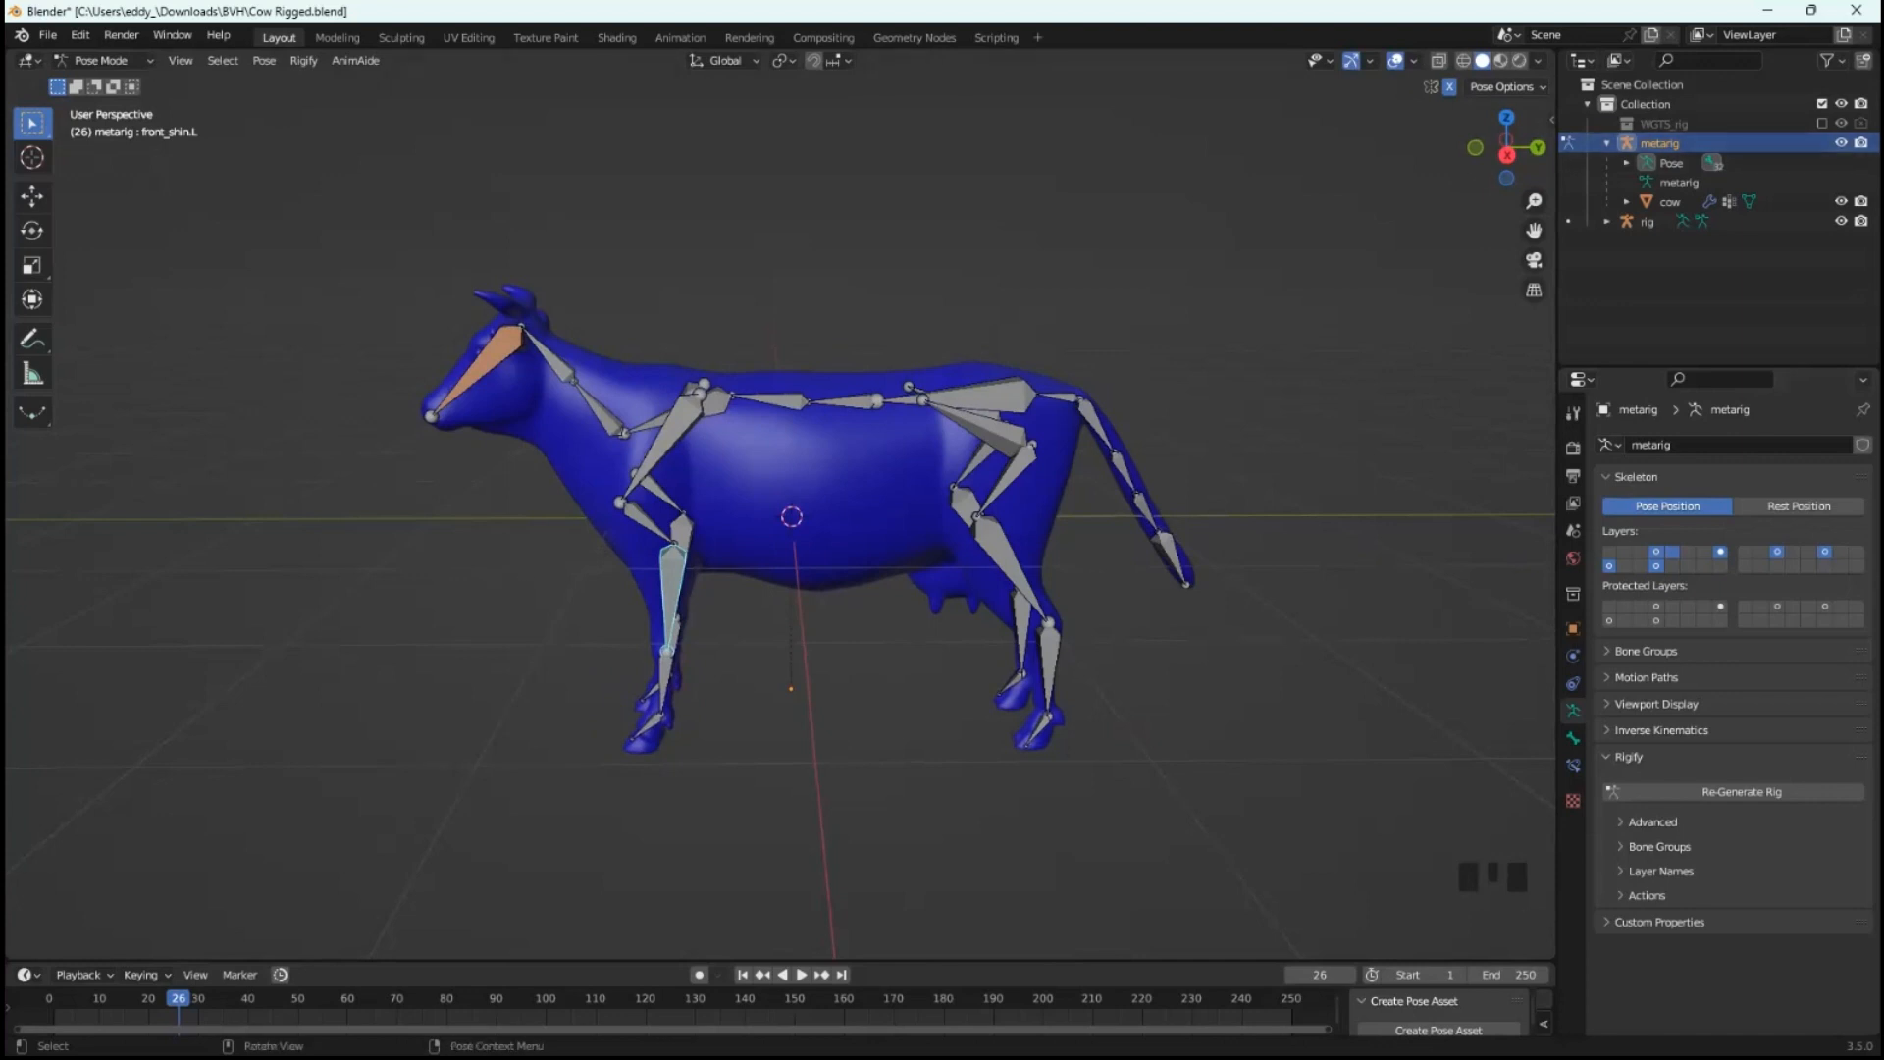
- Turn off X-axis mirroring for posing and rotate the left front thigh bone so only that leg swings forward
left_click(1508, 86)
left_click(1416, 149)
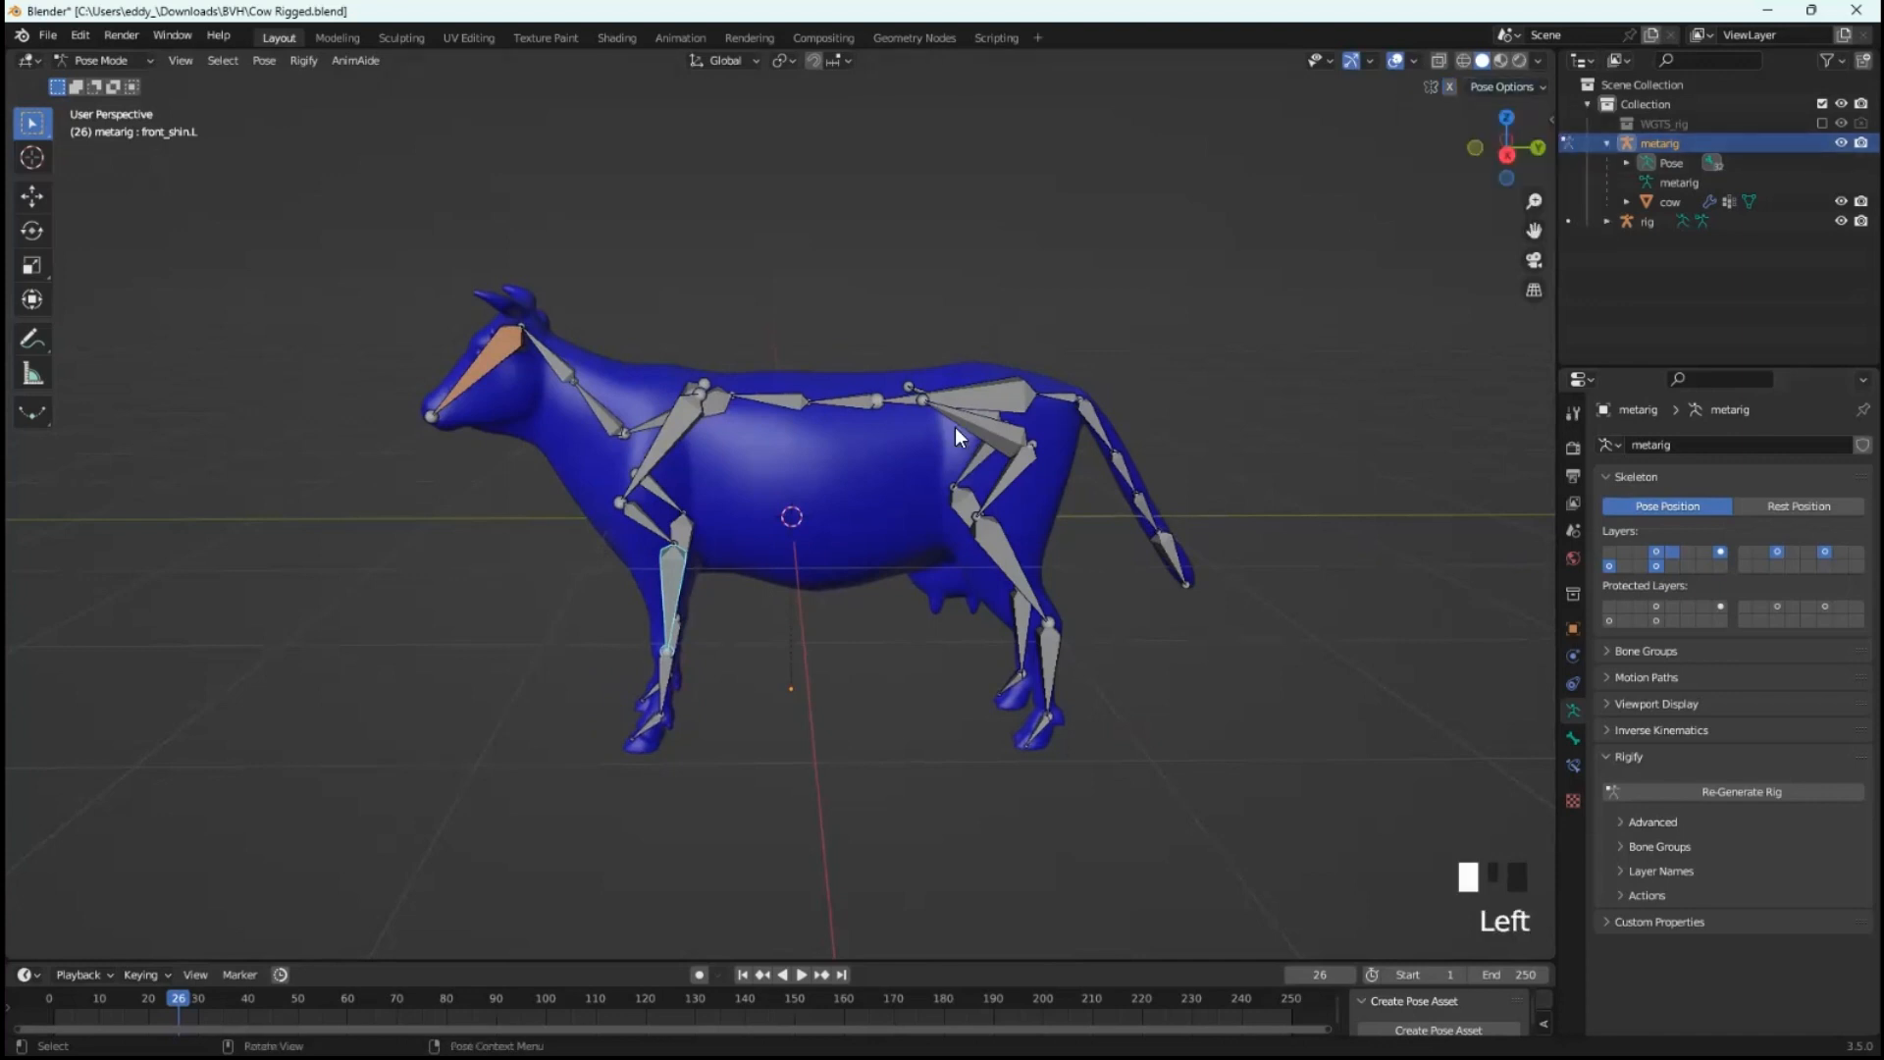
left_click(668, 616)
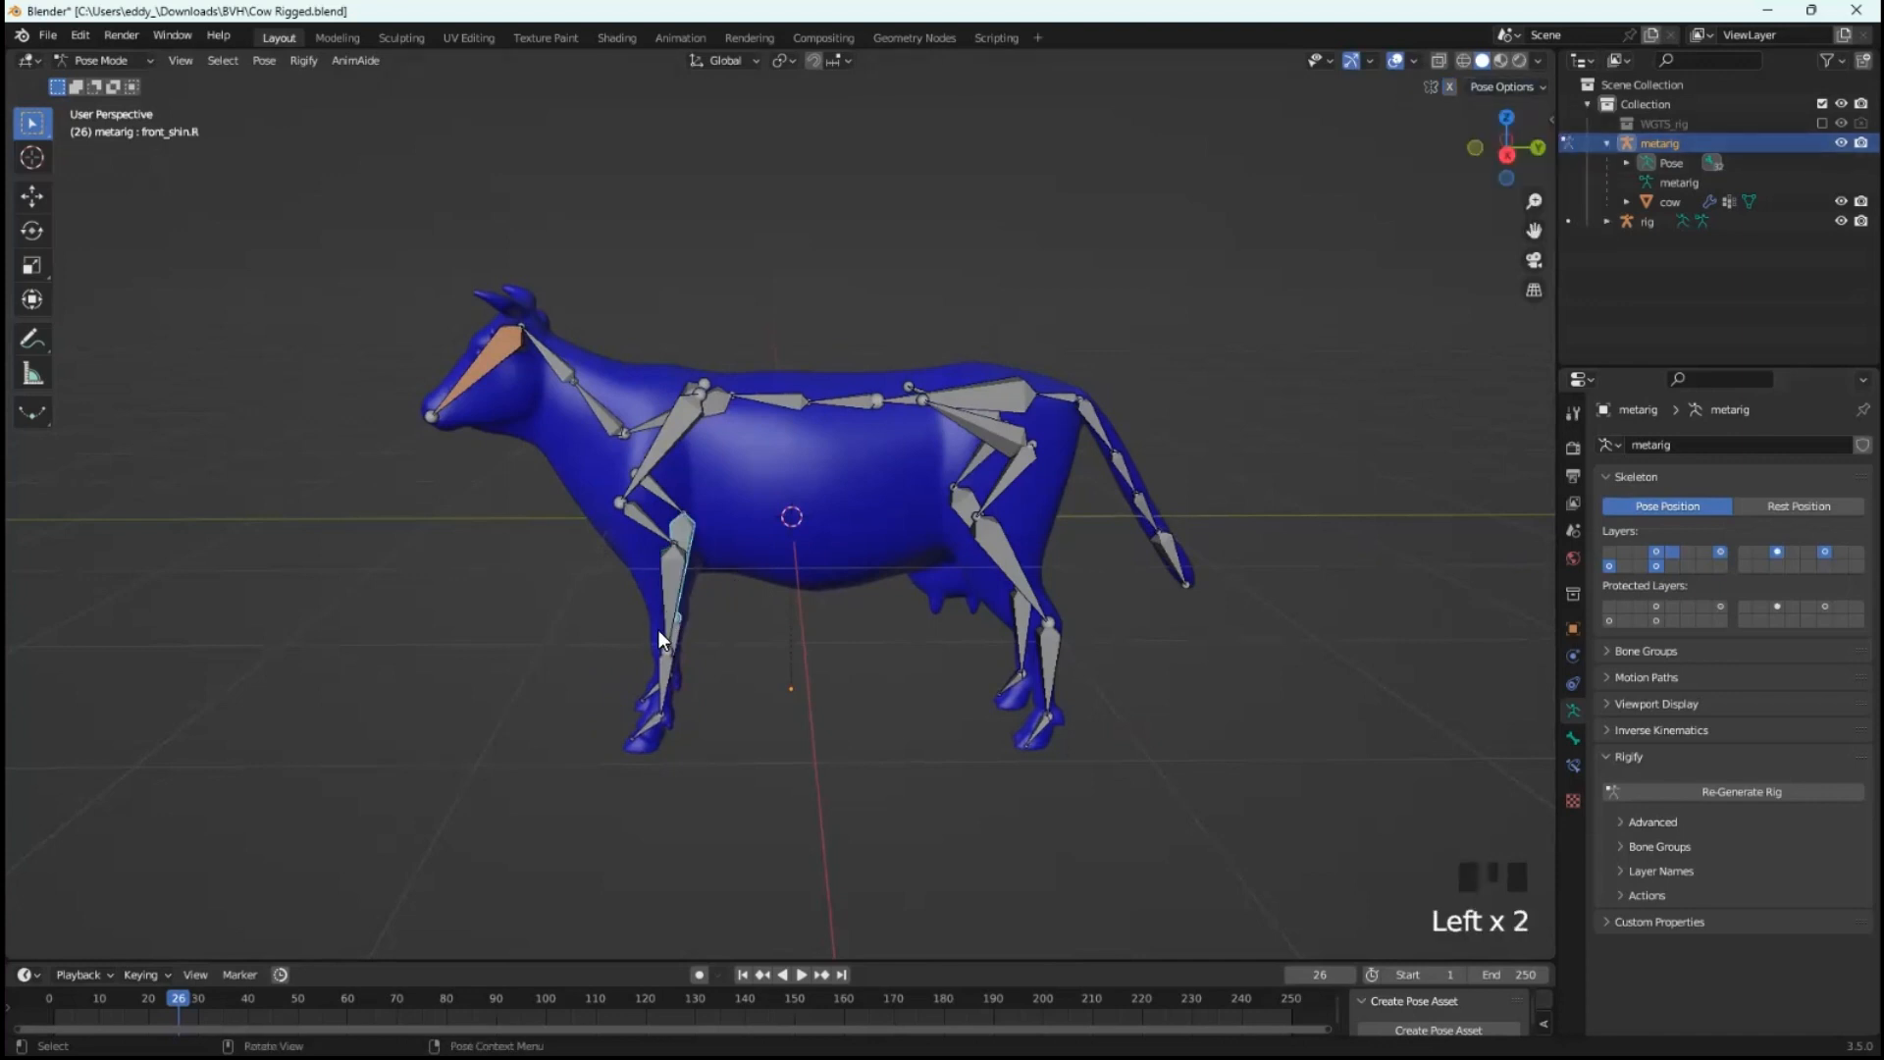
left_click(679, 612)
left_click(662, 662)
left_click(652, 524)
key("r")
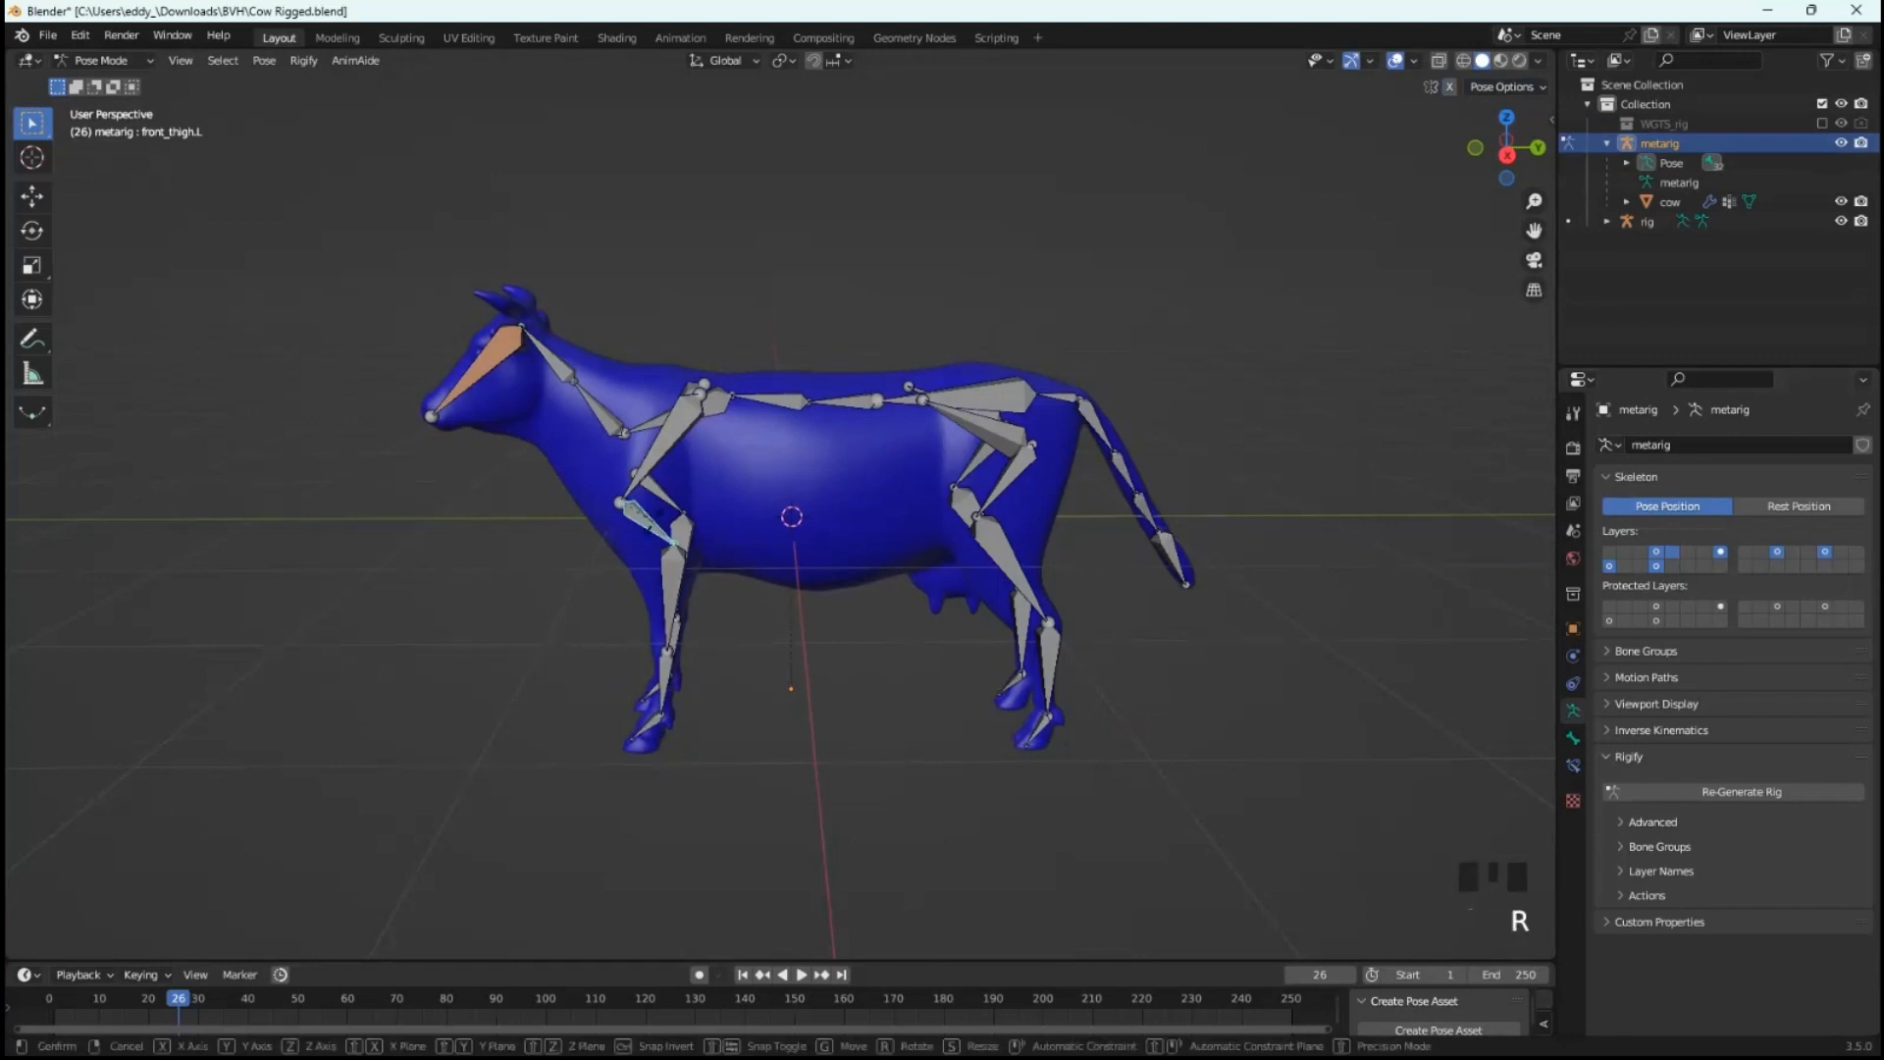
left_click(685, 597)
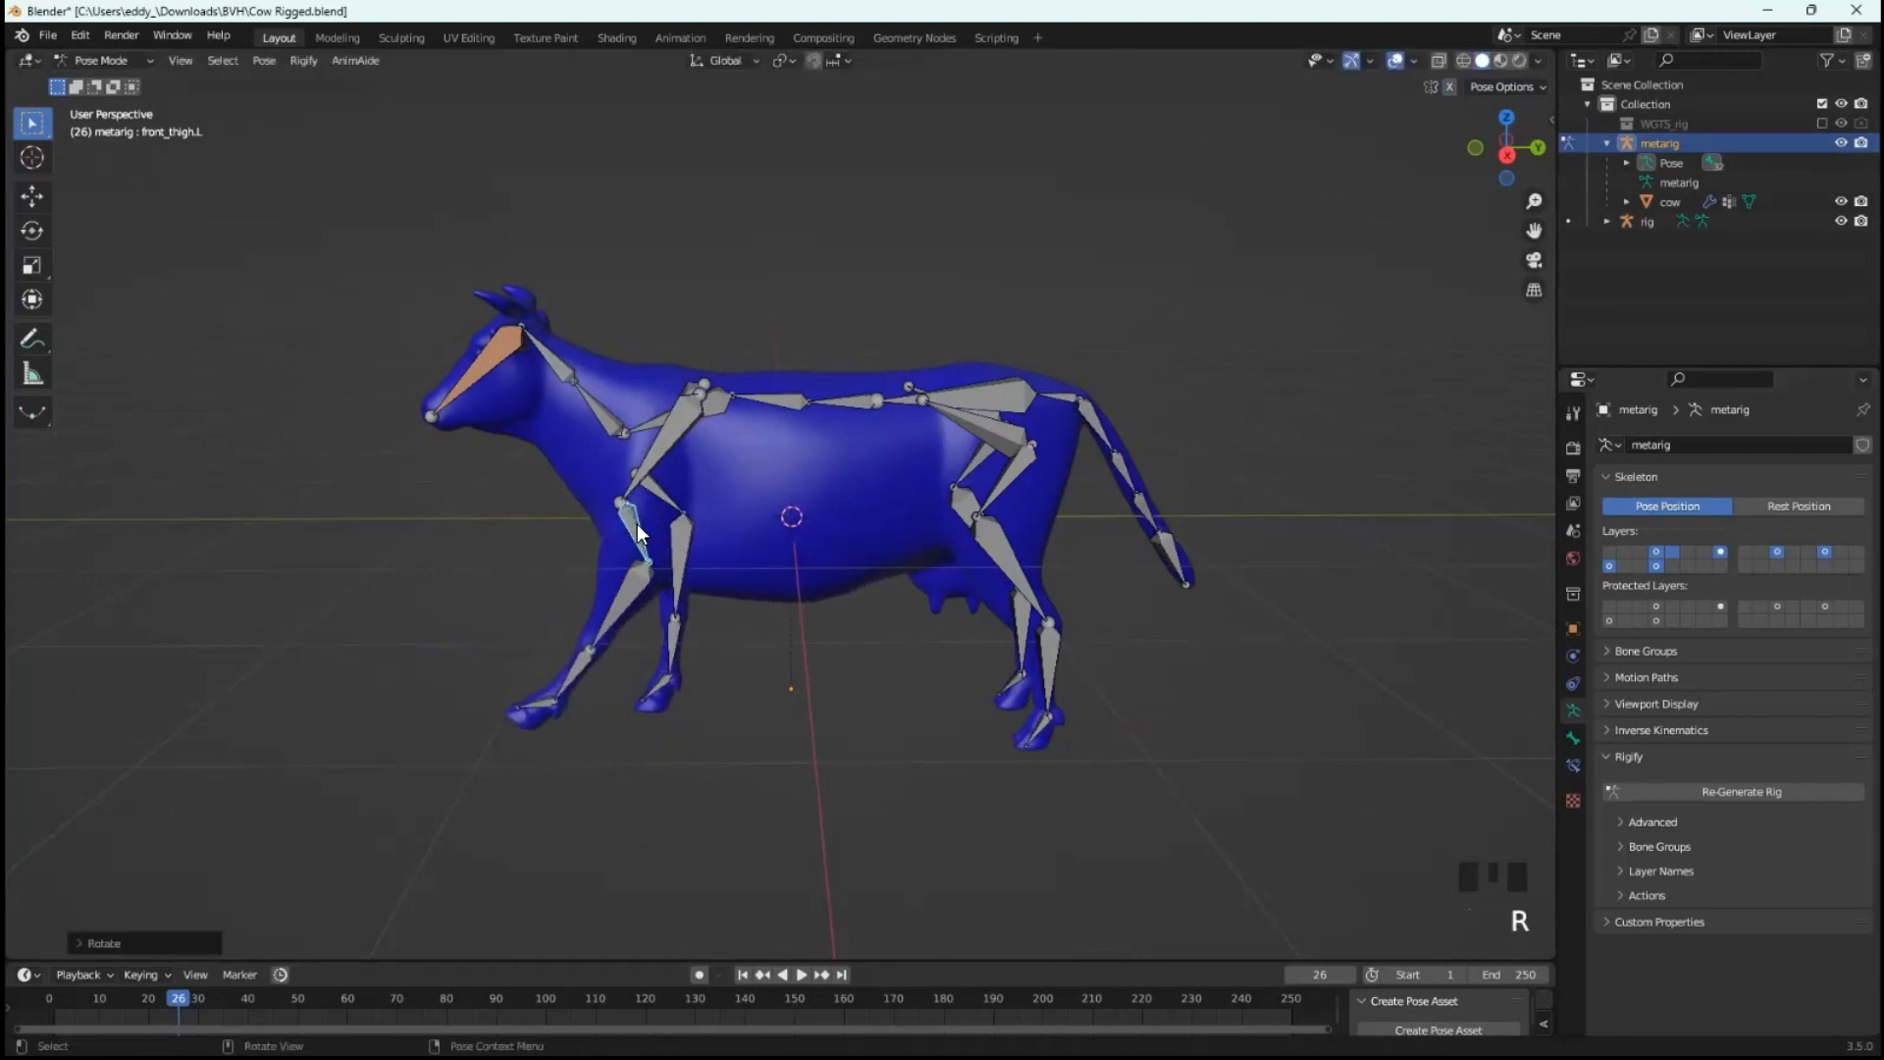